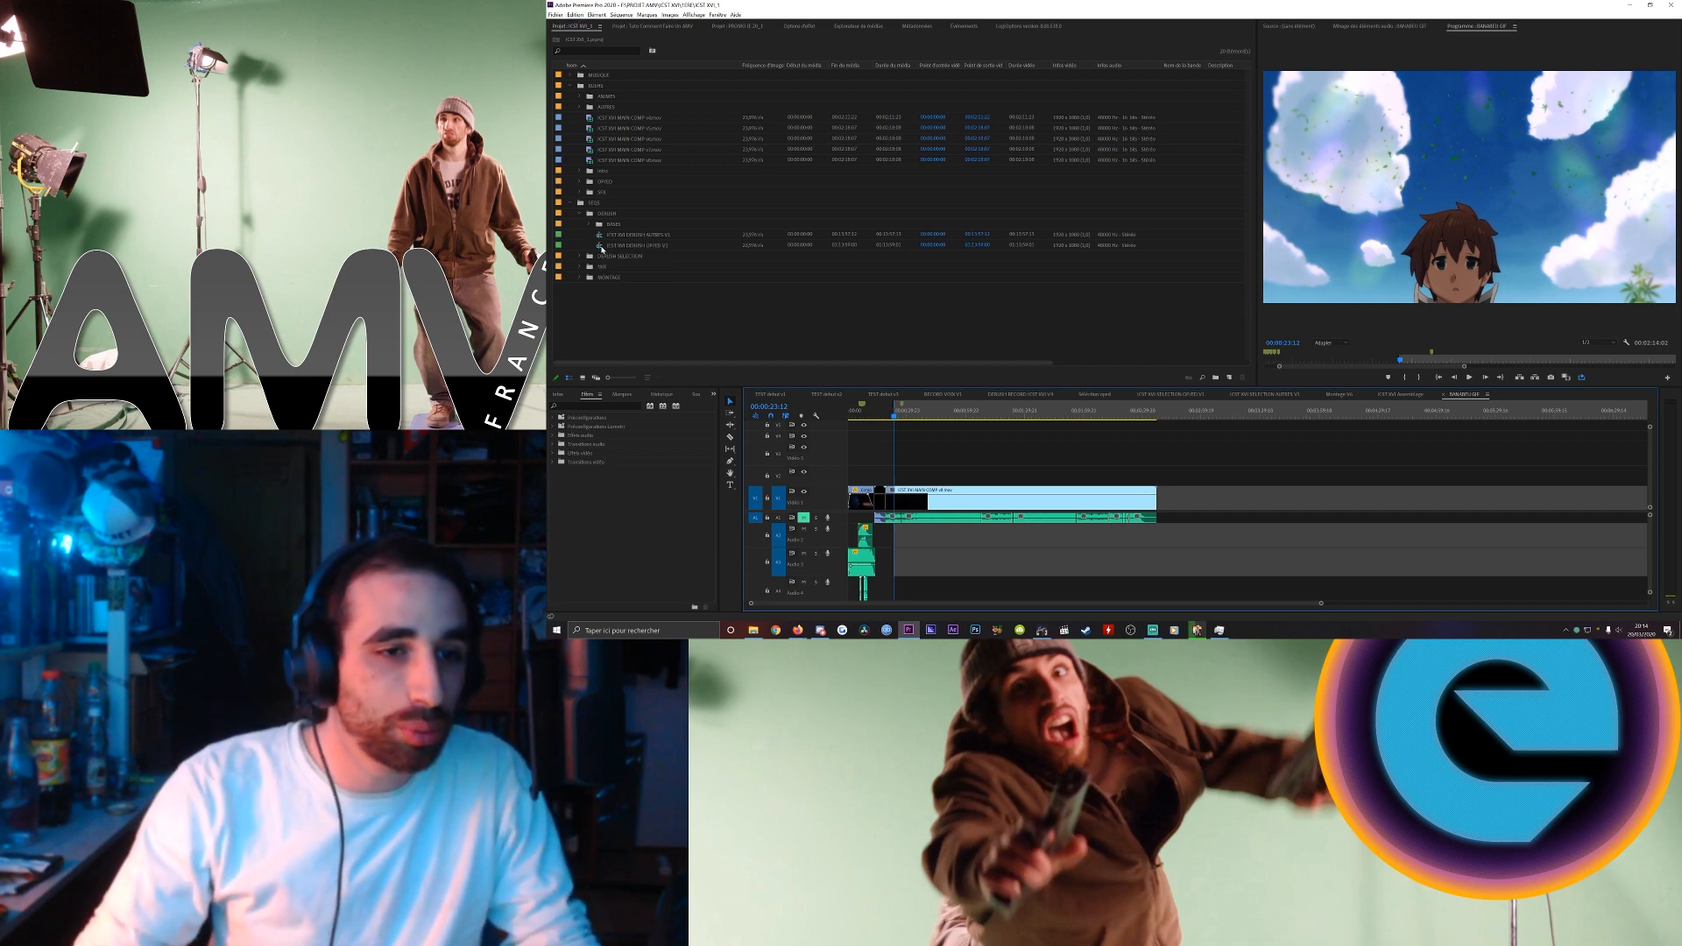
- Open the ICST XVI DERUSH OP/ED V1 sequence and view the colour-coded clip groups along its timeline
double_click(600, 249)
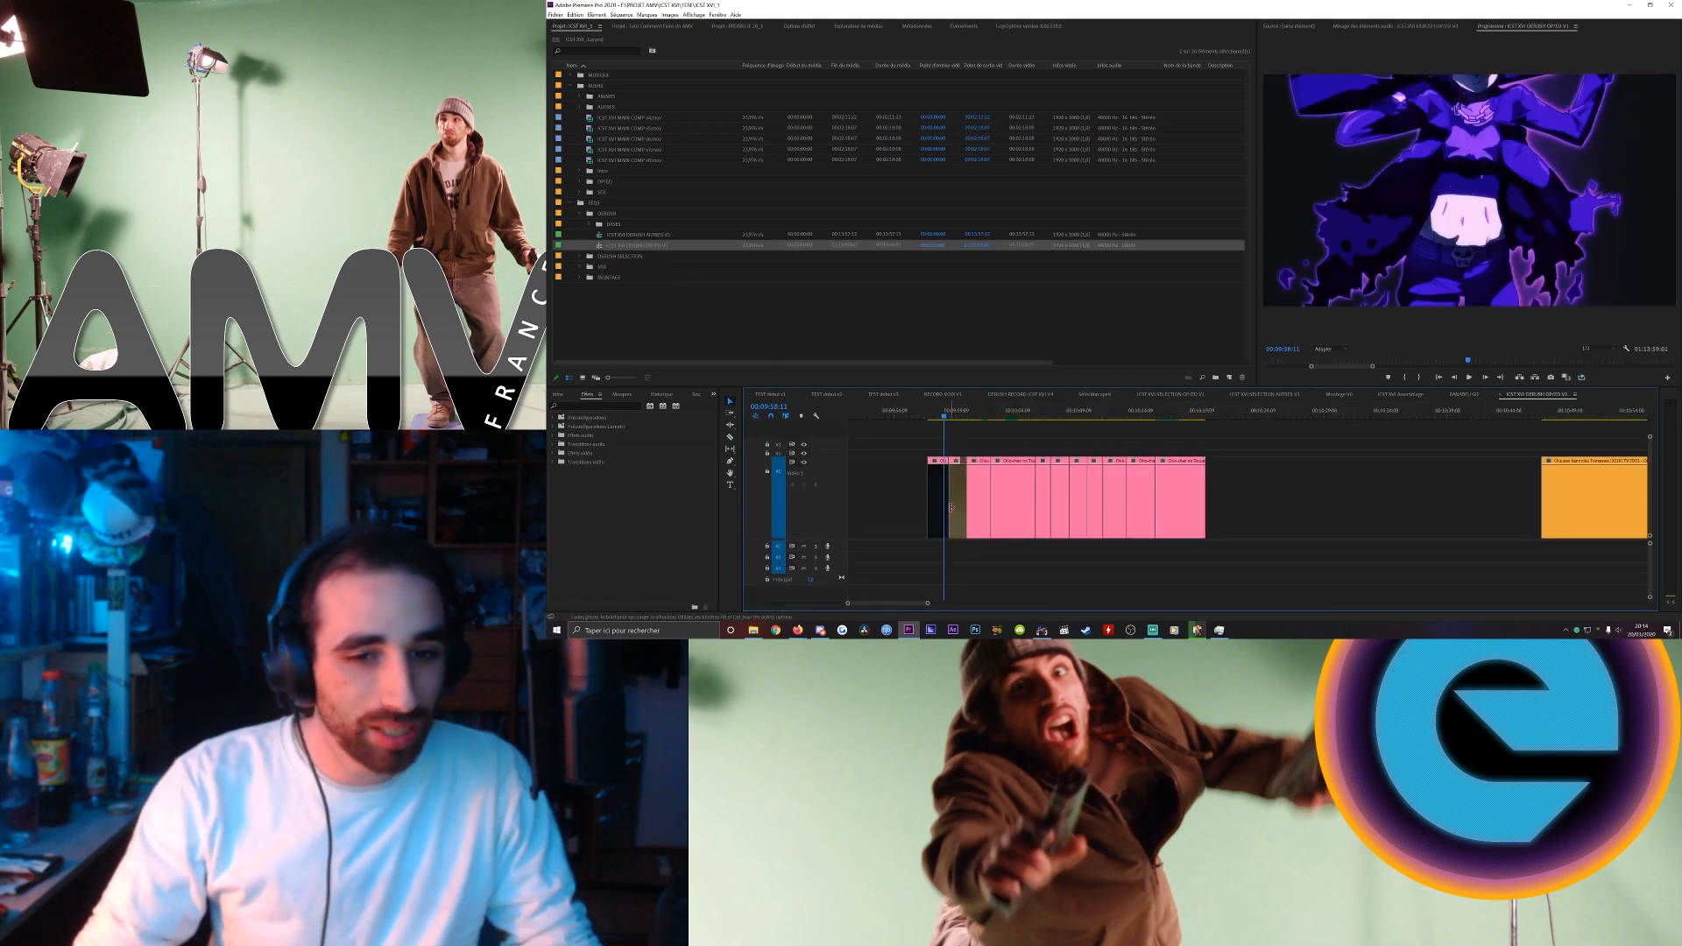
scroll(951, 511, "down", 5)
scroll(952, 511, "down", 8)
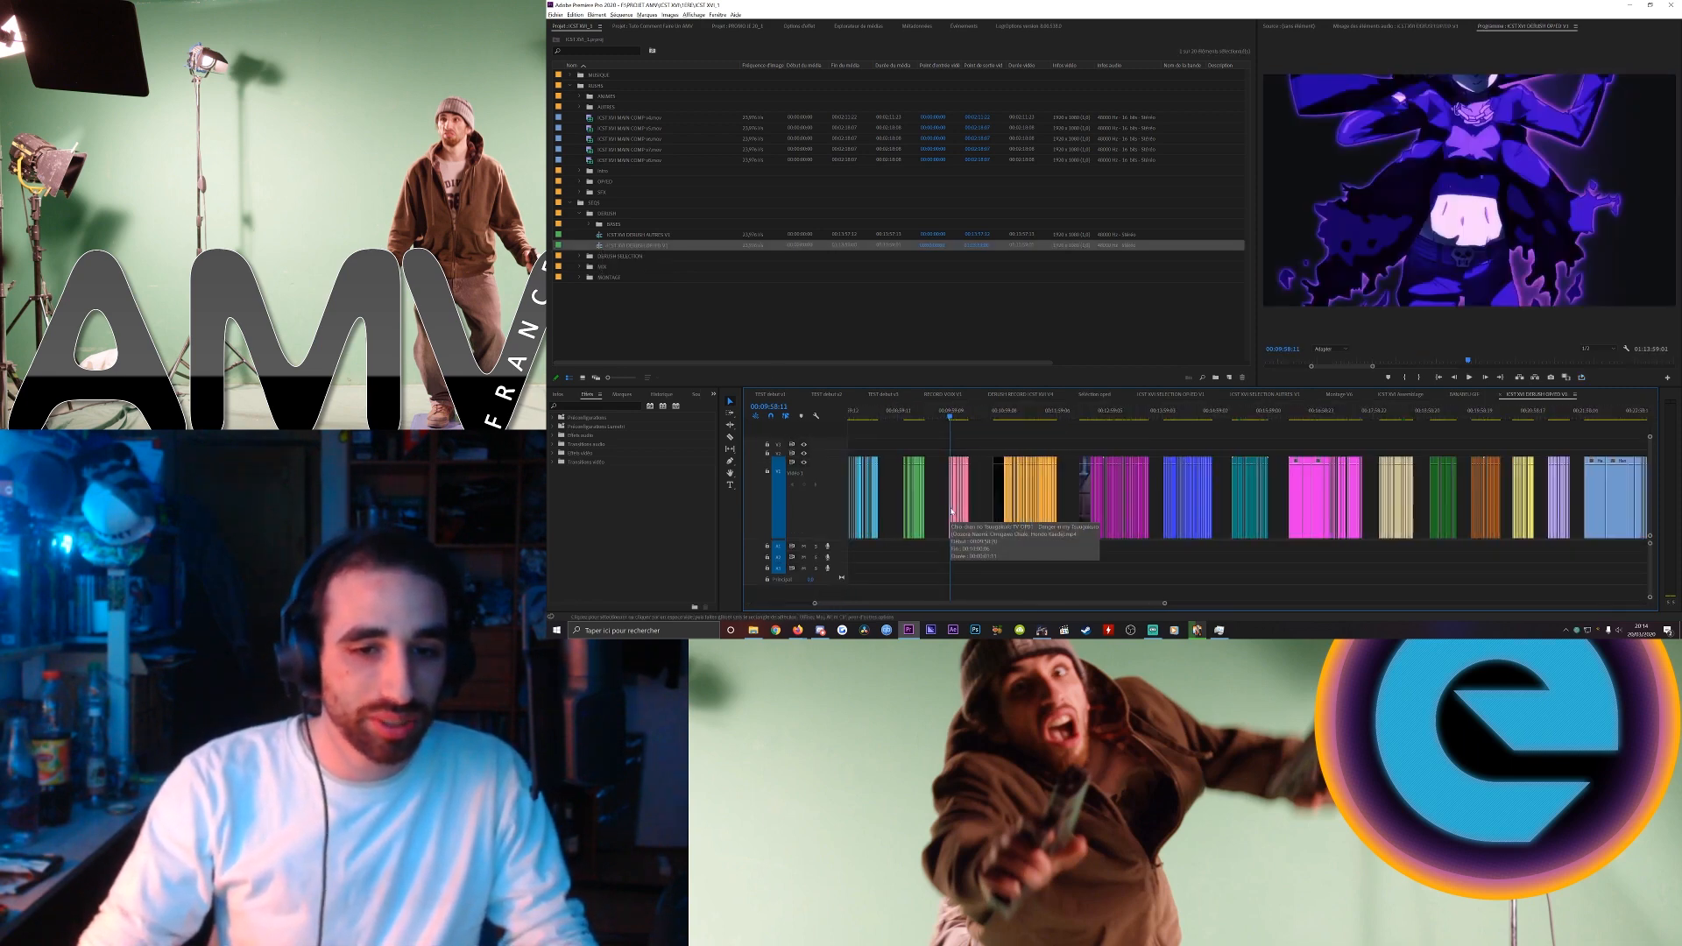
scroll(952, 512, "down", 2)
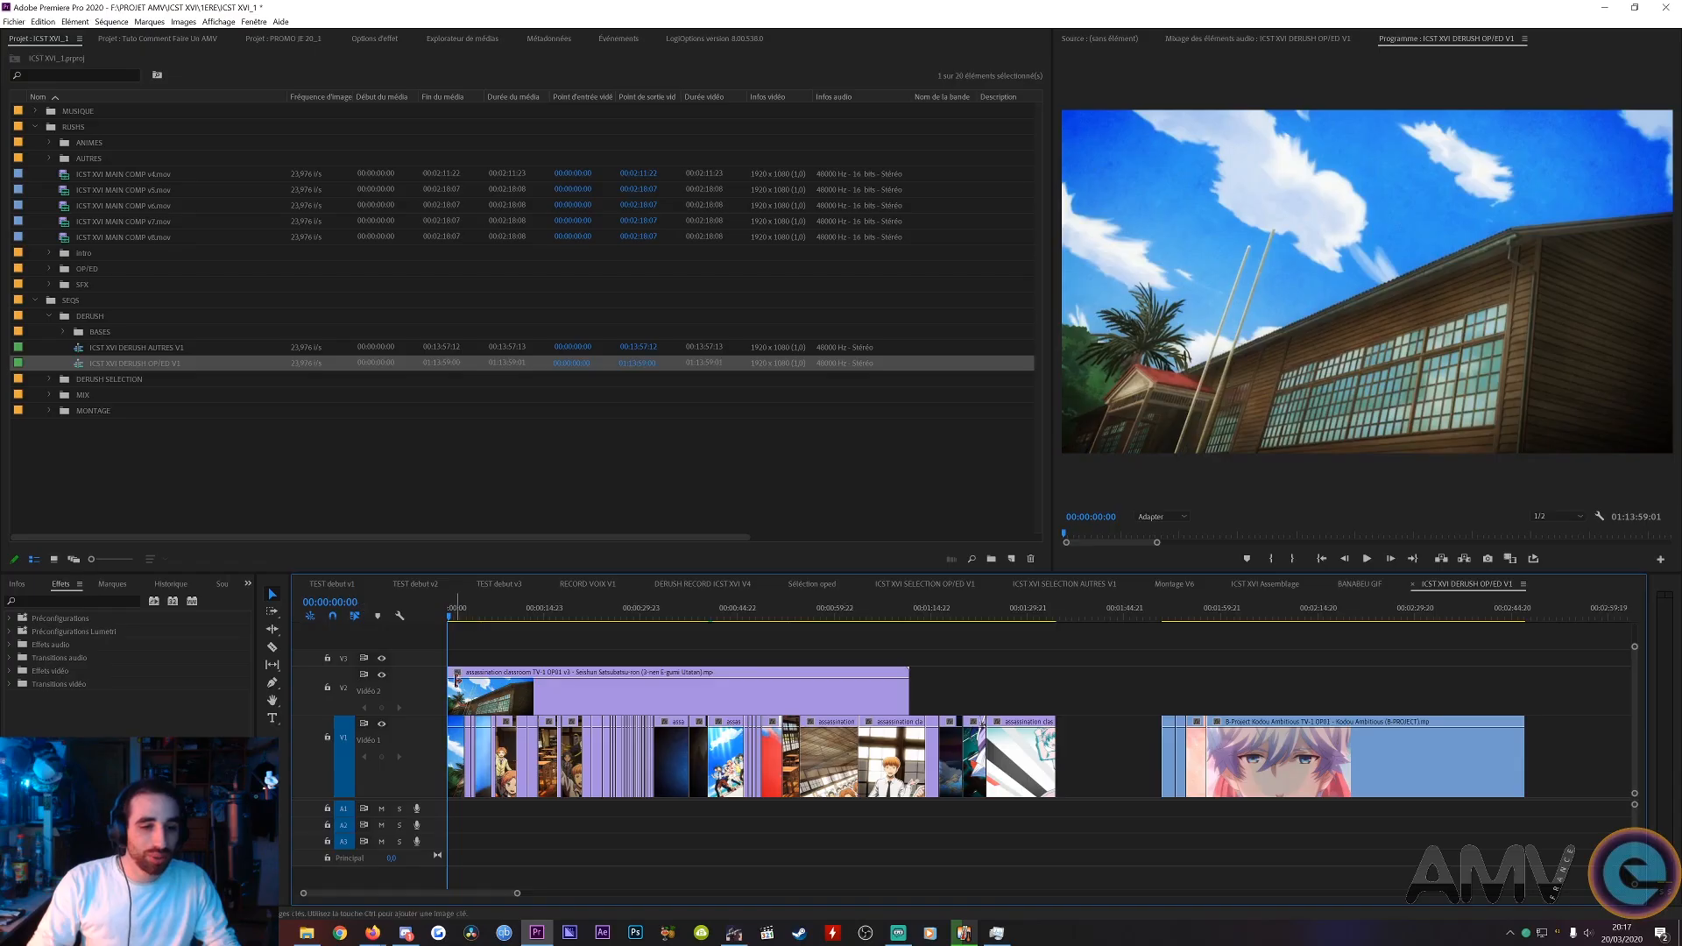
- Preview the opening clip on Video 2, then split its first part into several pieces with the Razor tool
left_click_drag(461, 619, 555, 620)
key("c")
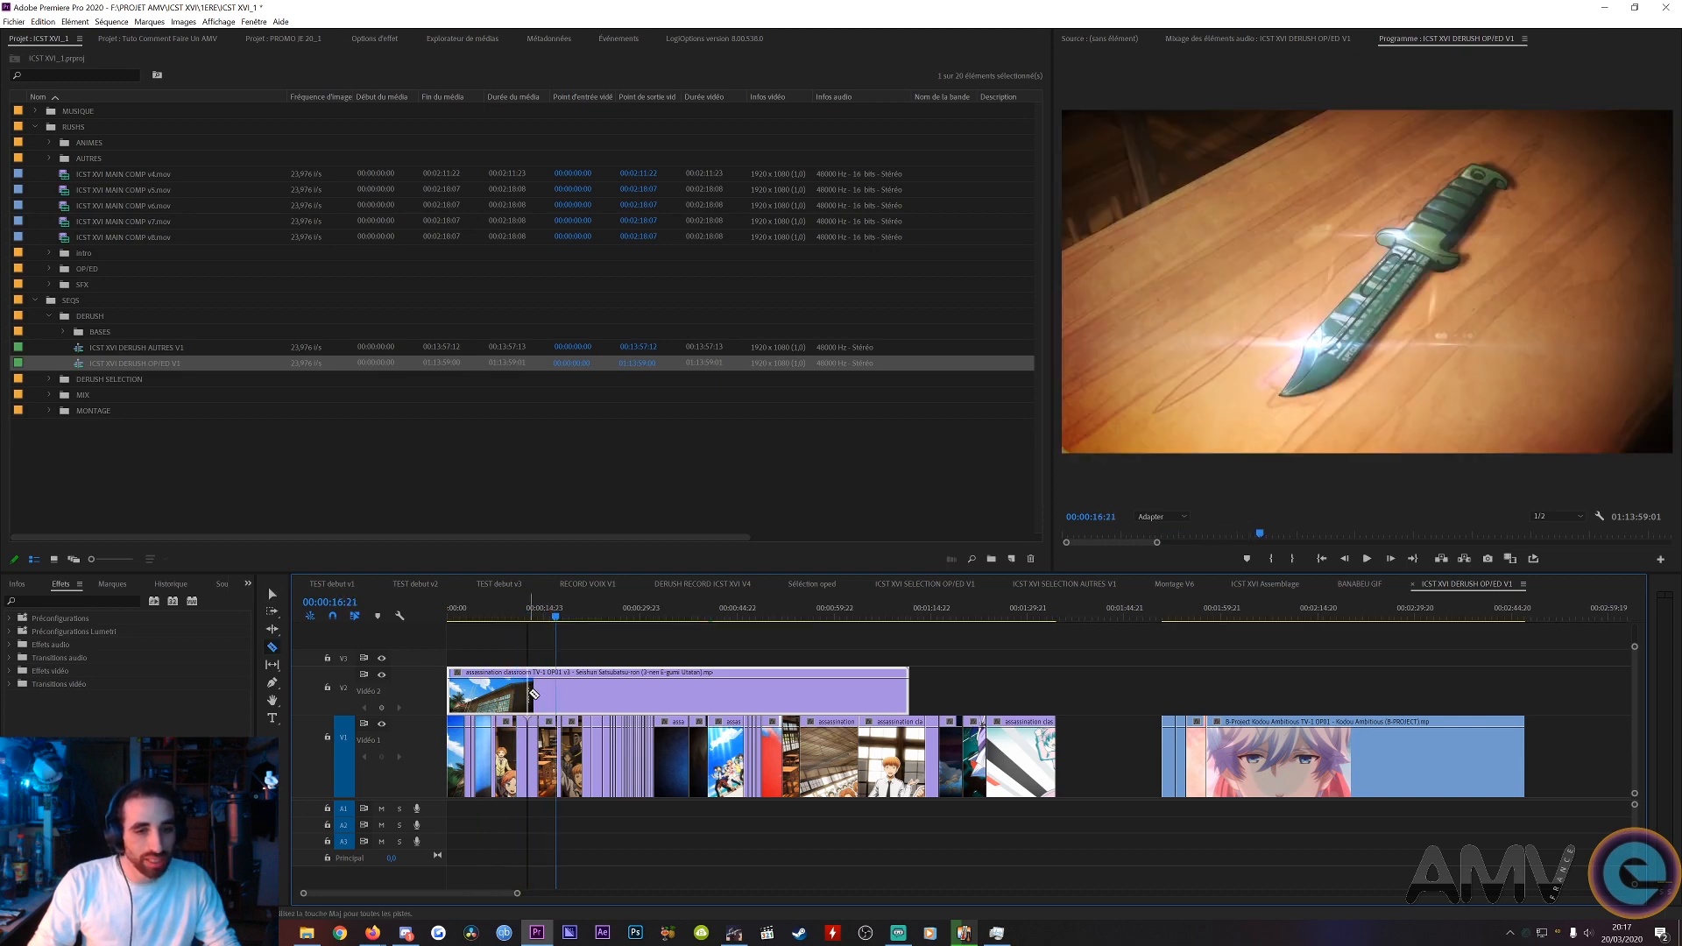
left_click(472, 690)
left_click(492, 690)
left_click(517, 691)
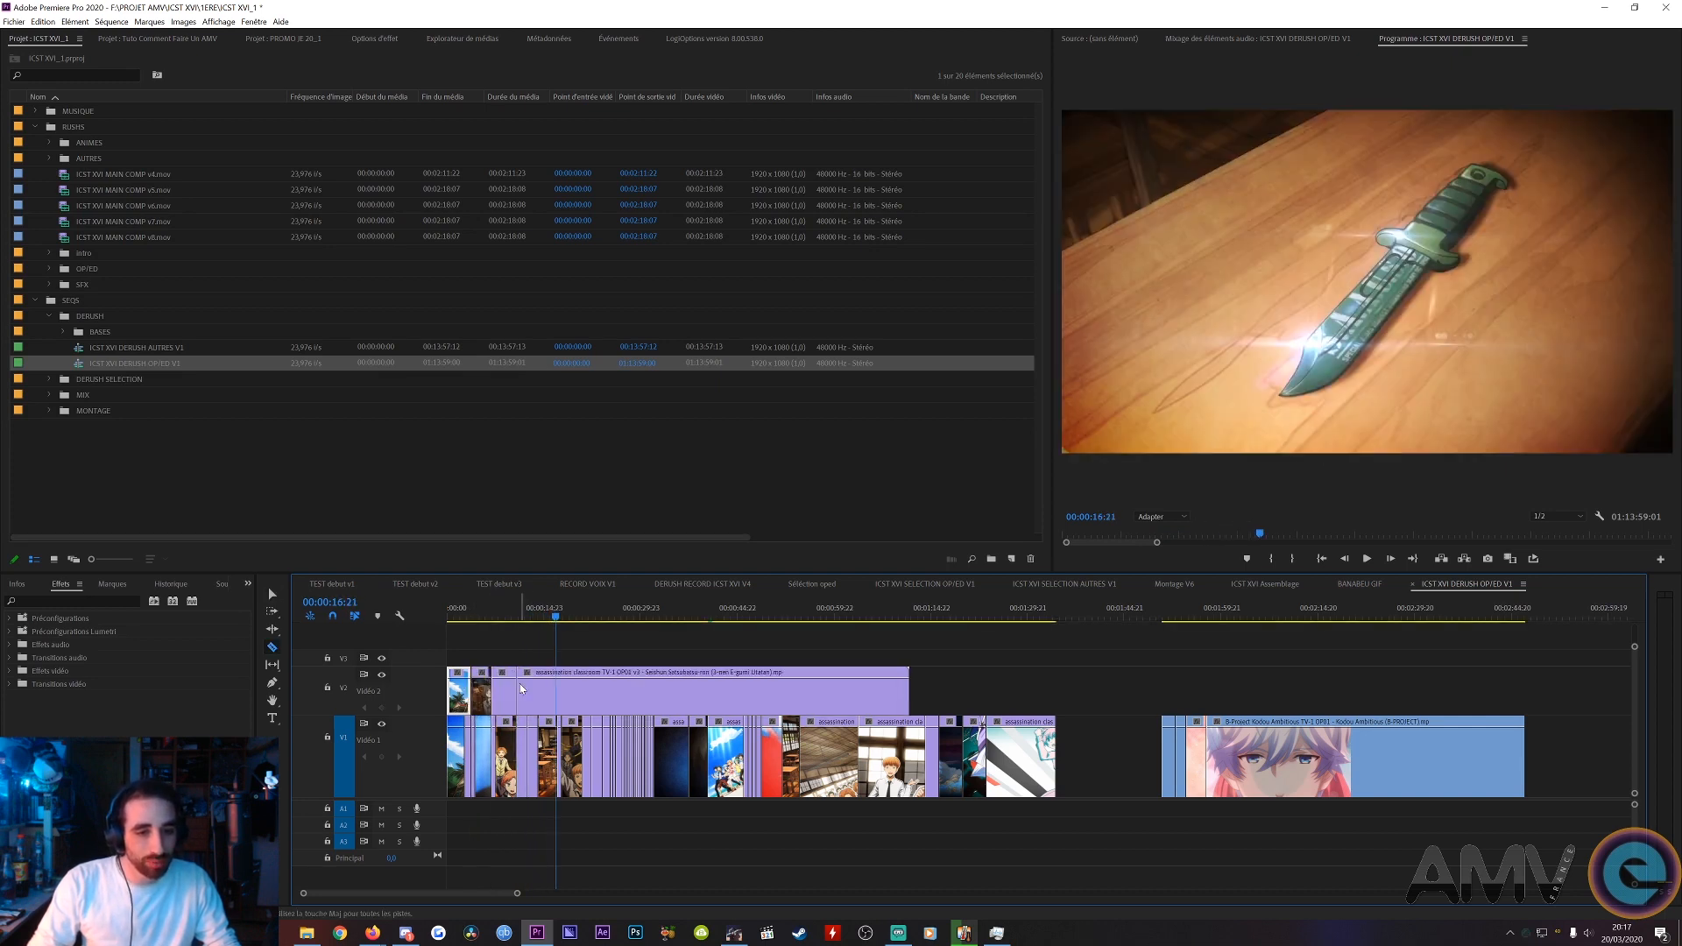
left_click(583, 691)
left_click(555, 690)
- Add closer razor cuts to the Video 2 clip, starting at 00:00:12:13
scroll(554, 691, "up", 1)
scroll(556, 690, "up", 5)
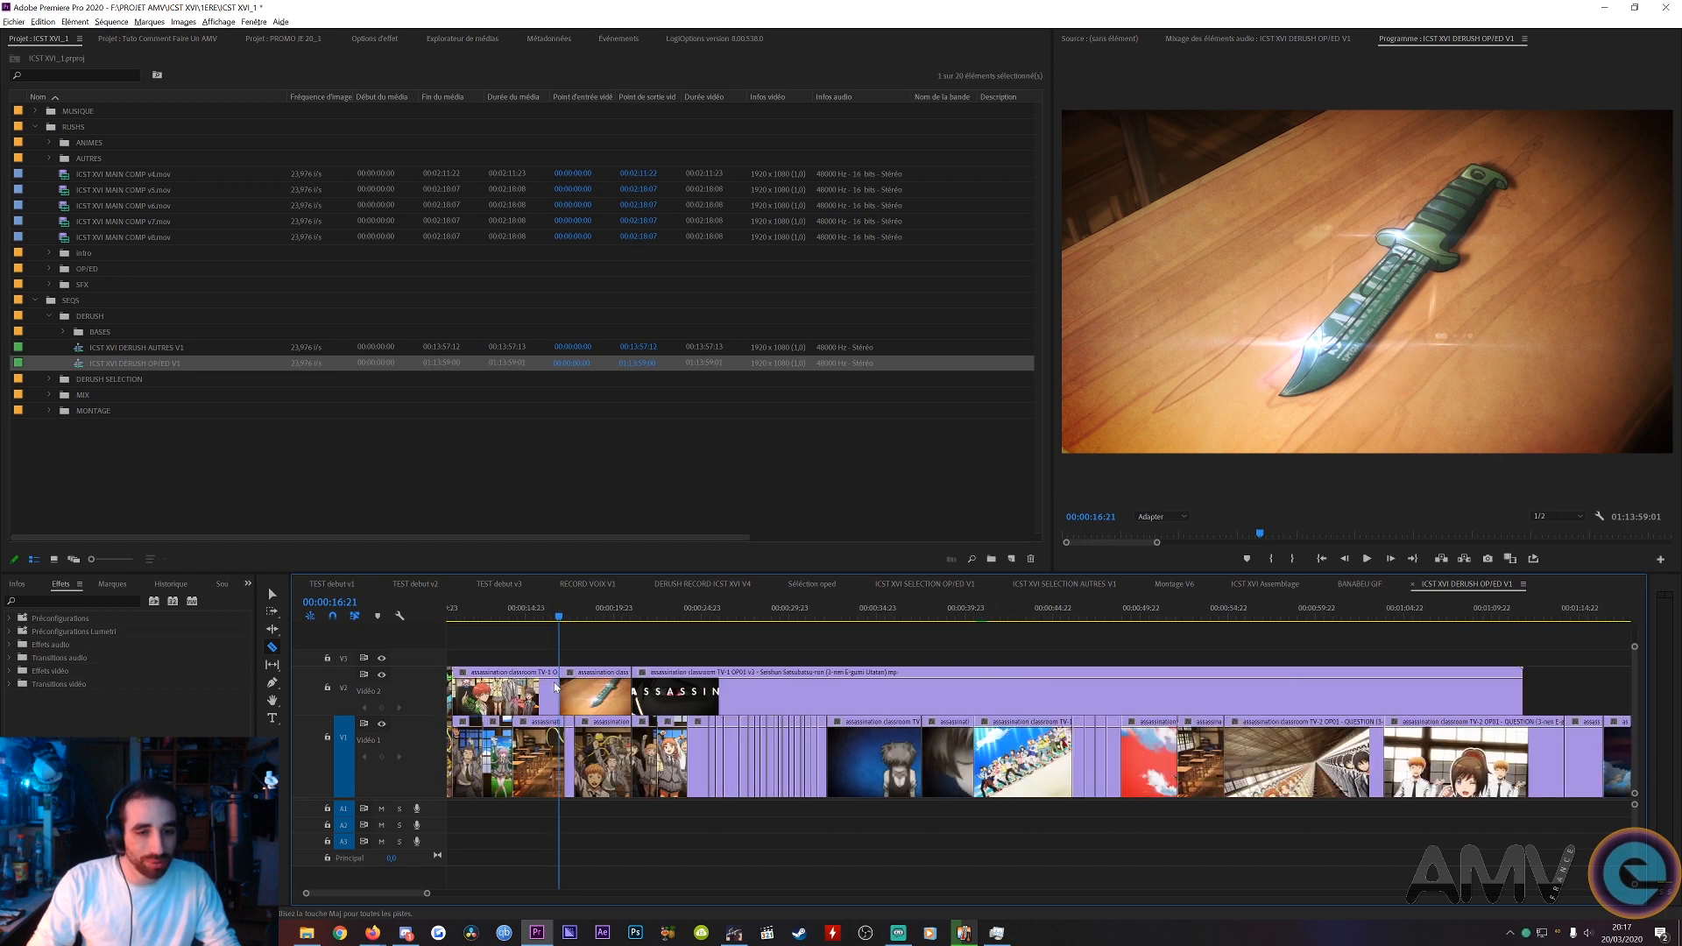
scroll(576, 644, "left", 2)
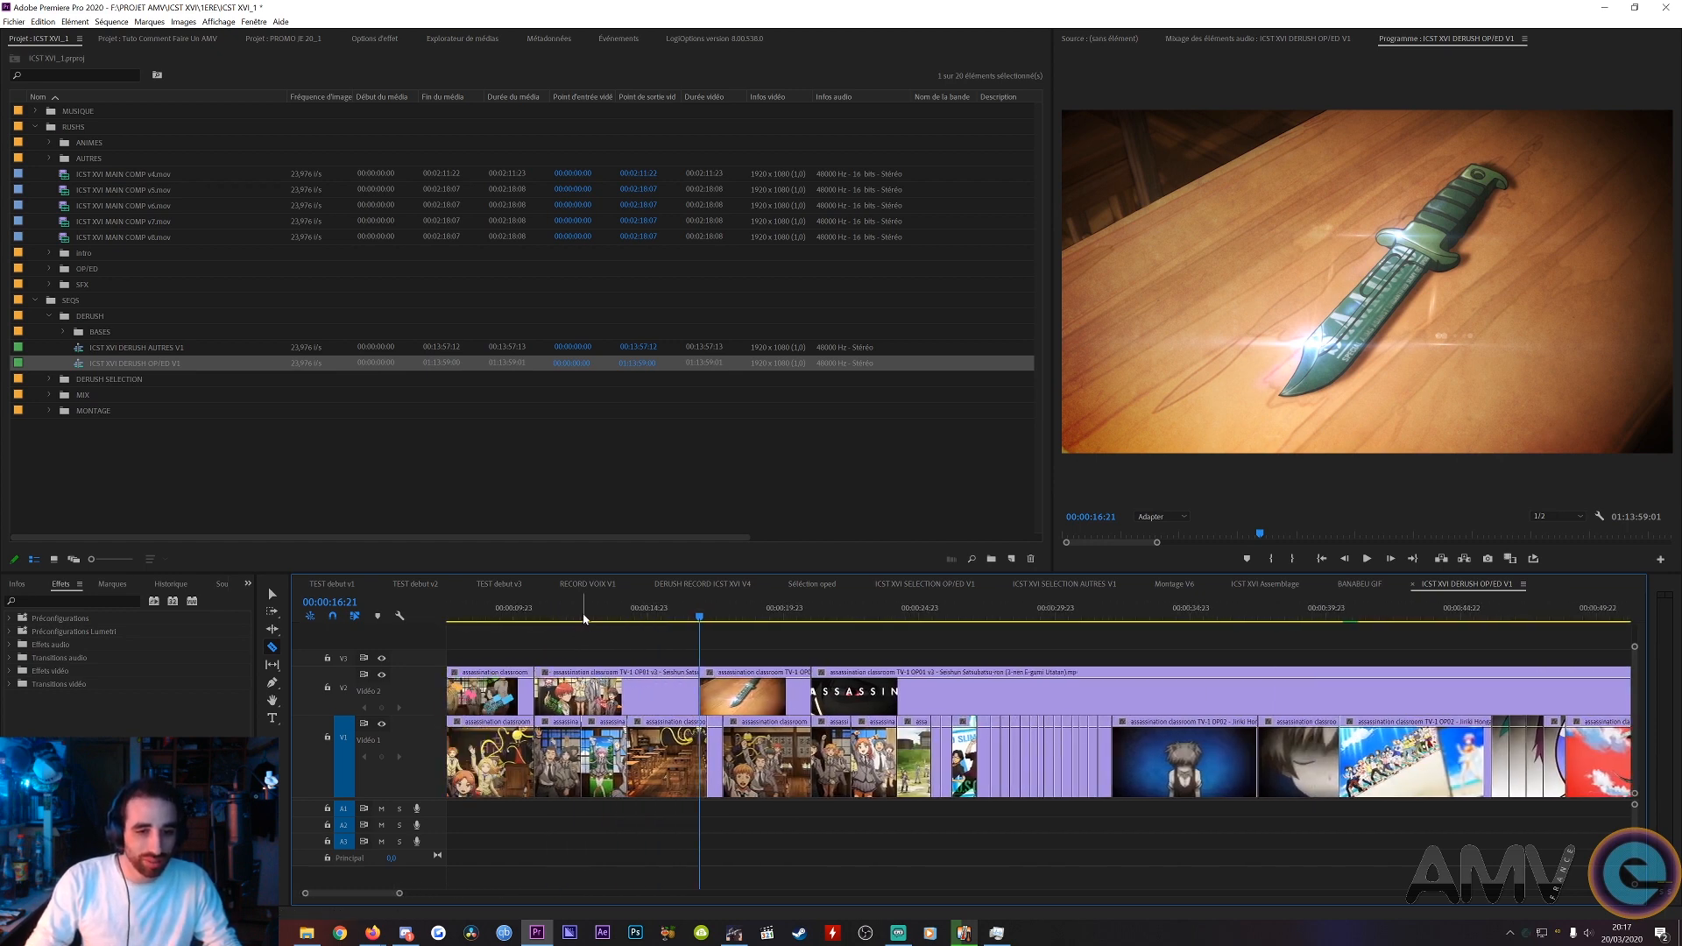
left_click(582, 618)
left_click(581, 688)
left_click(601, 688)
left_click(634, 685)
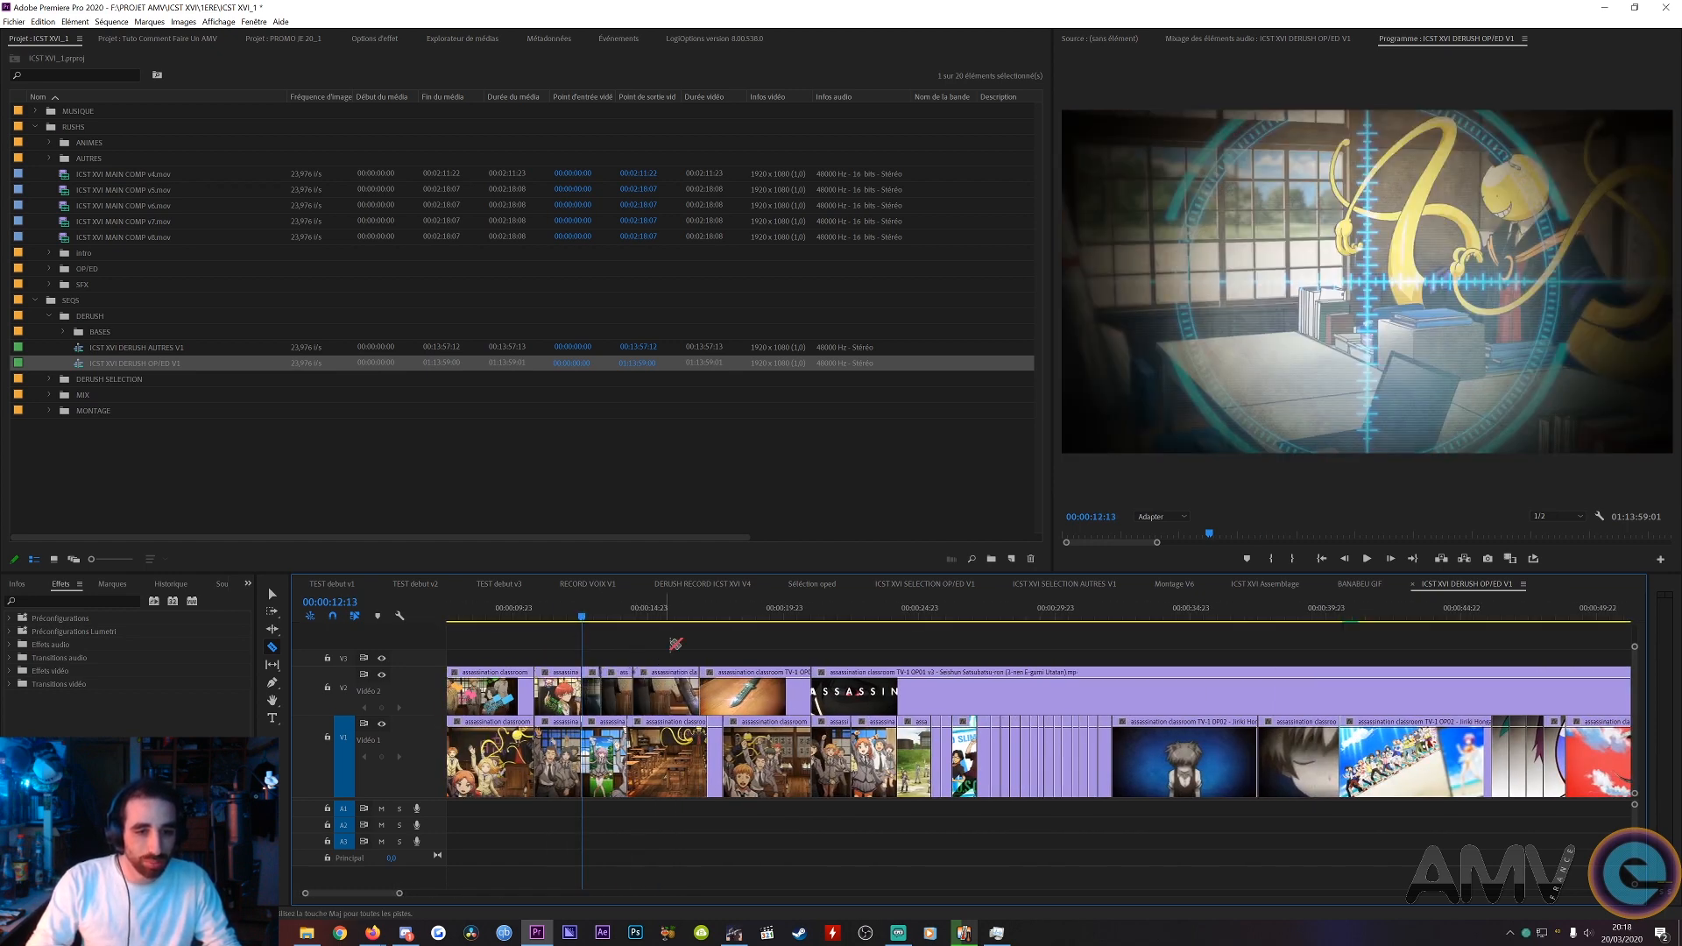
- Select all the cut pieces of the opening clip on Video 2 and delete them
left_click_drag(685, 616, 795, 613)
scroll(717, 658, "down", 5)
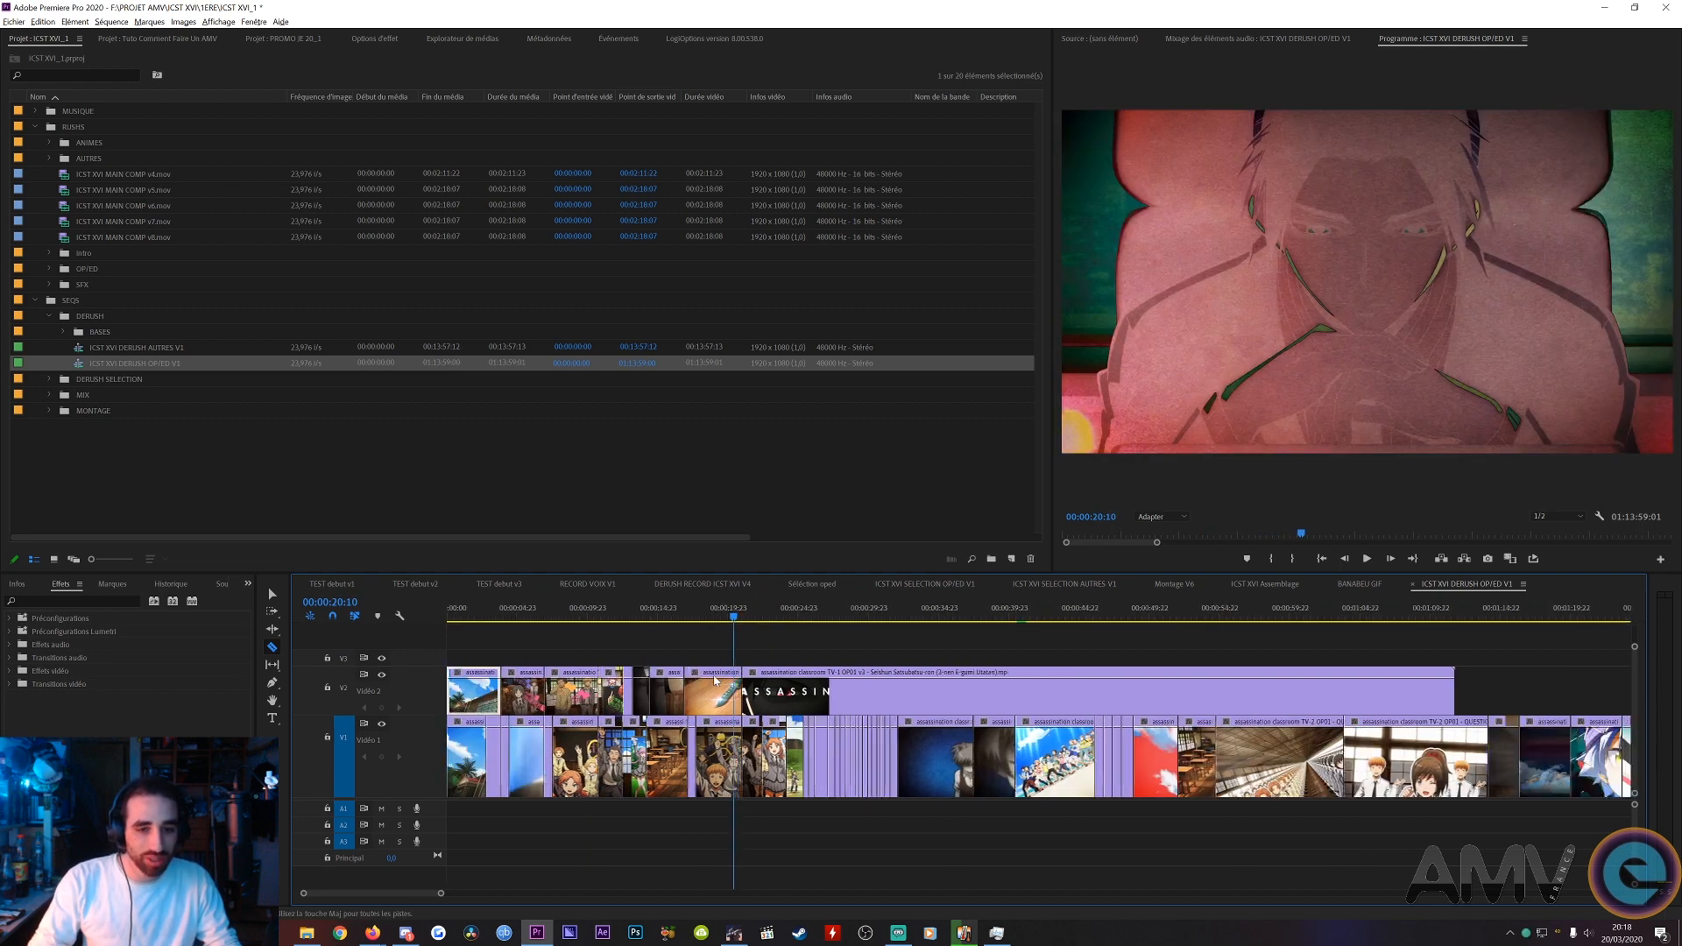
key("v")
left_click_drag(768, 659, 404, 680)
key("Delete")
- Jump back through the Video 1 edit points to 00:00:10:19 and play the separated shots
scroll(486, 710, "up", 2)
scroll(486, 710, "up", 5)
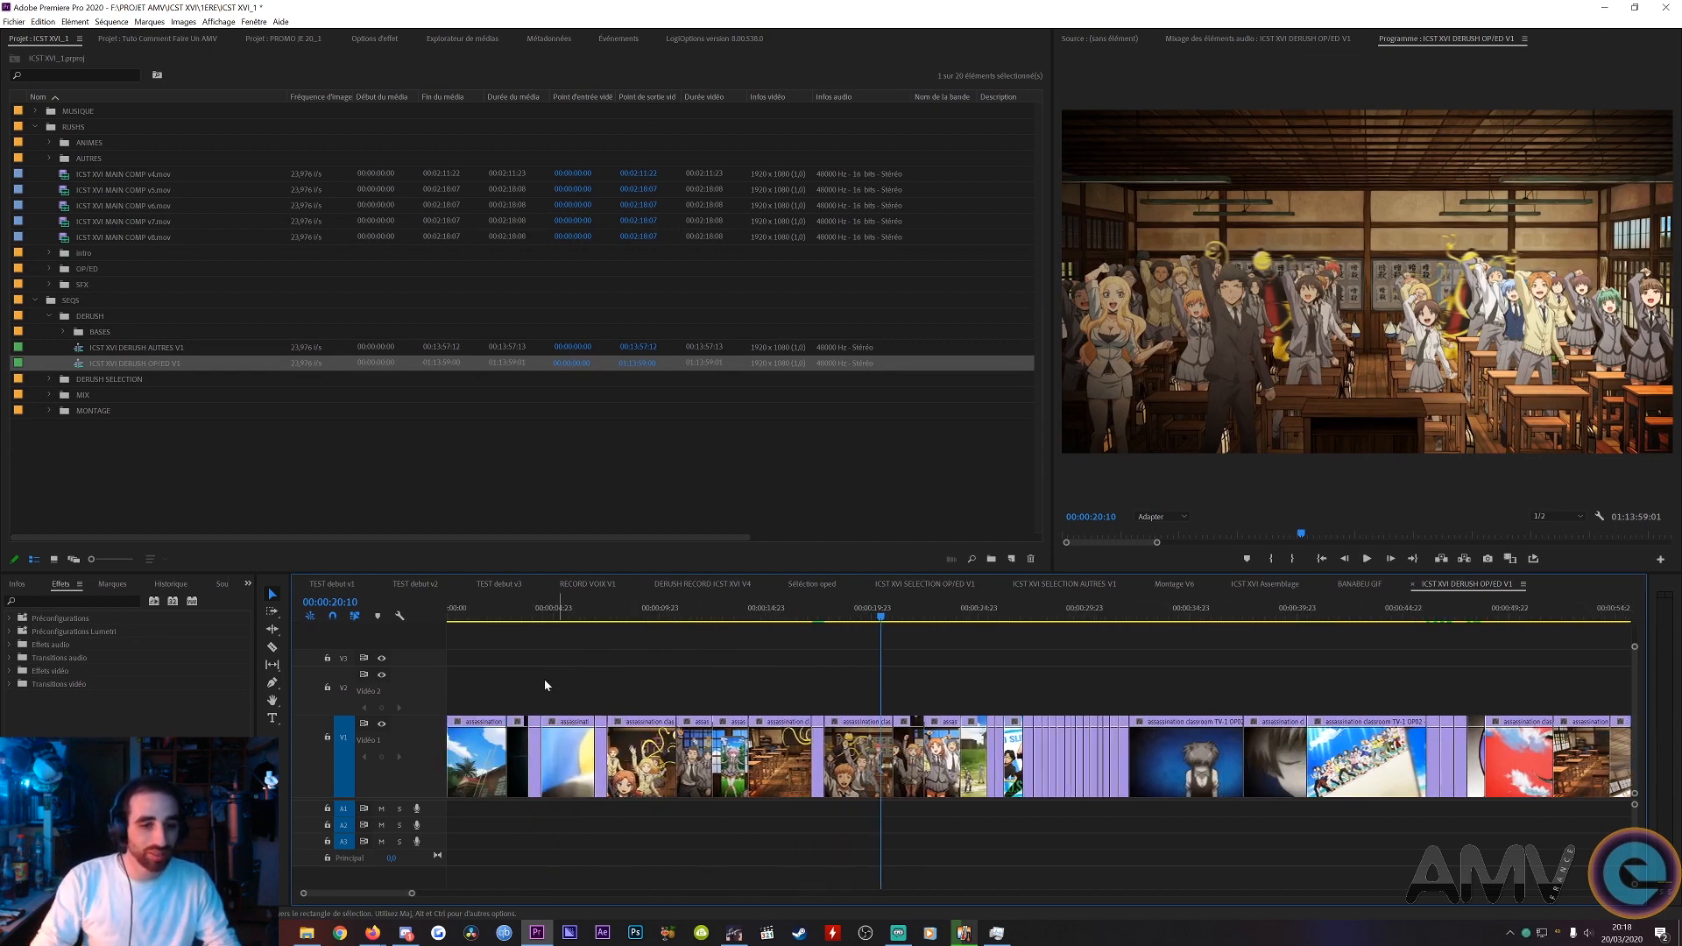
key("Up")
key("Up")
key("Up")
key("Up")
key("Up")
key("Up")
key("Up")
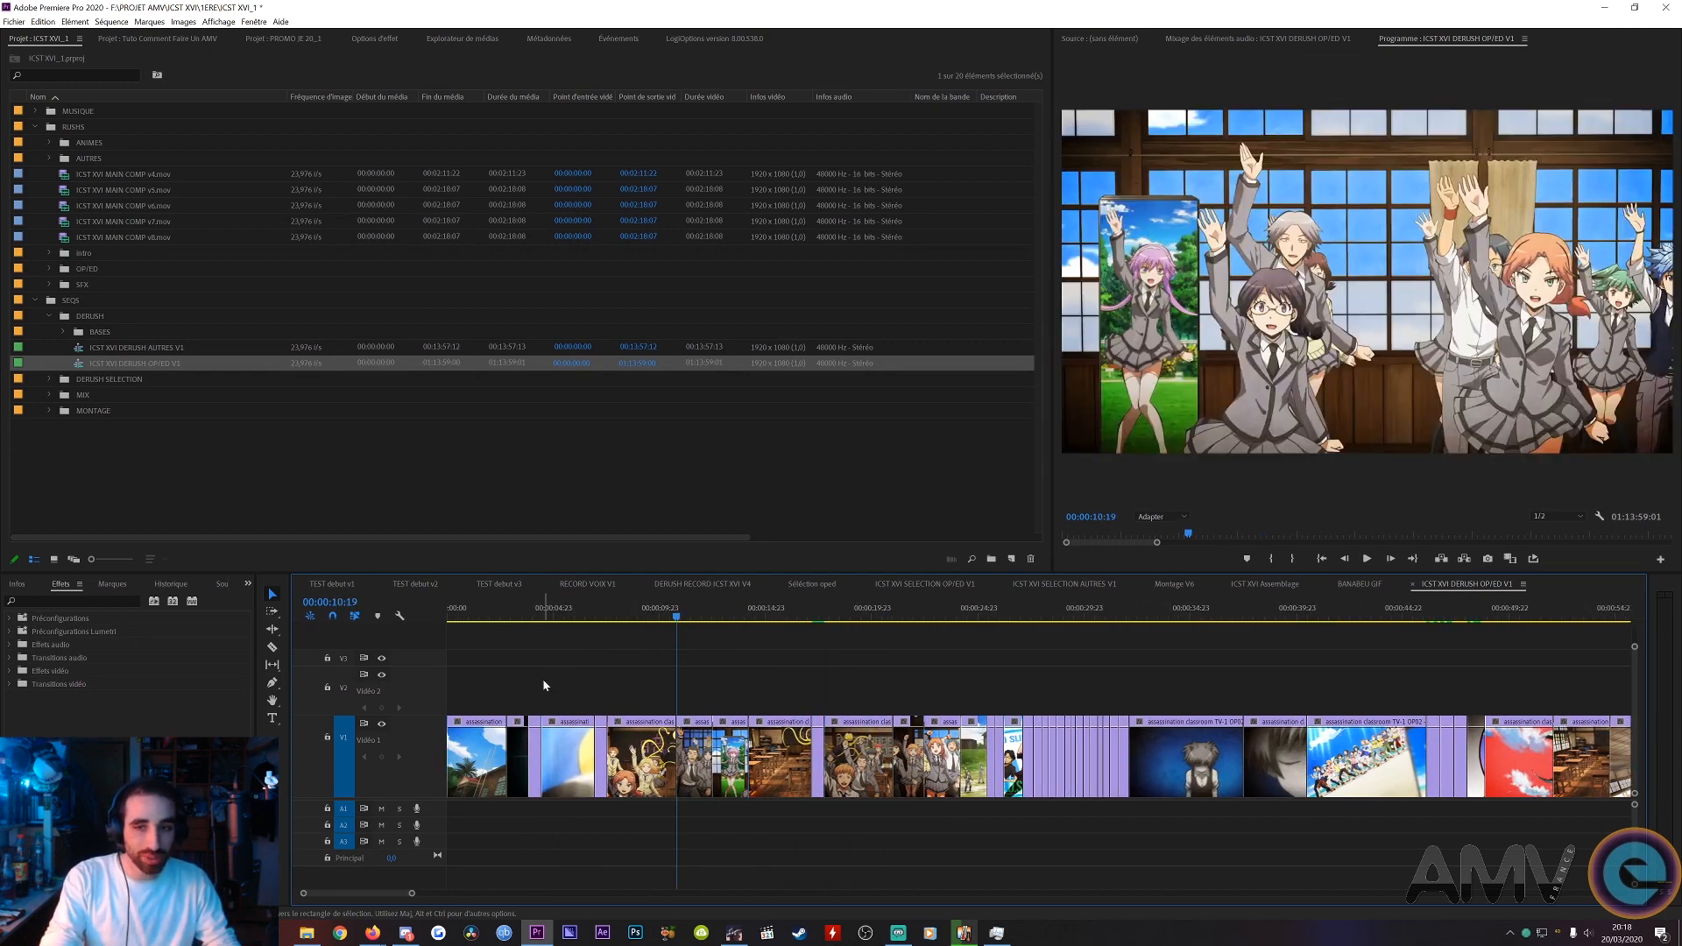
key("space")
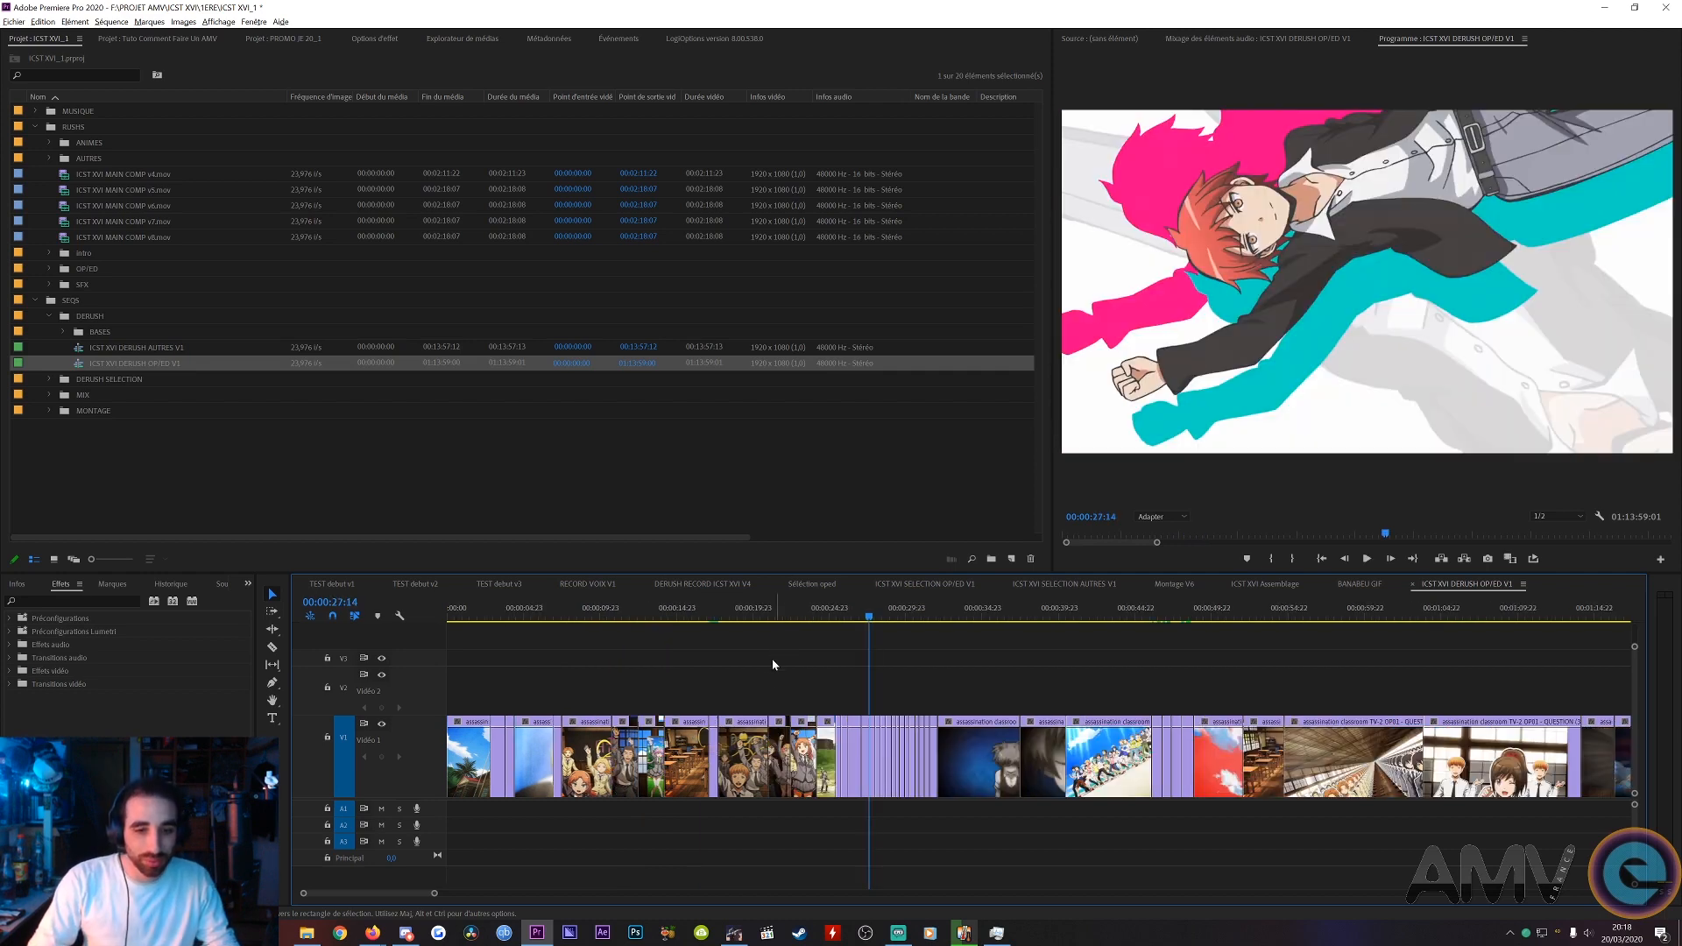
- Examine how the first opening is cut into shots and how the sources are grouped by colour across the whole sequence
scroll(759, 687, "down", 4)
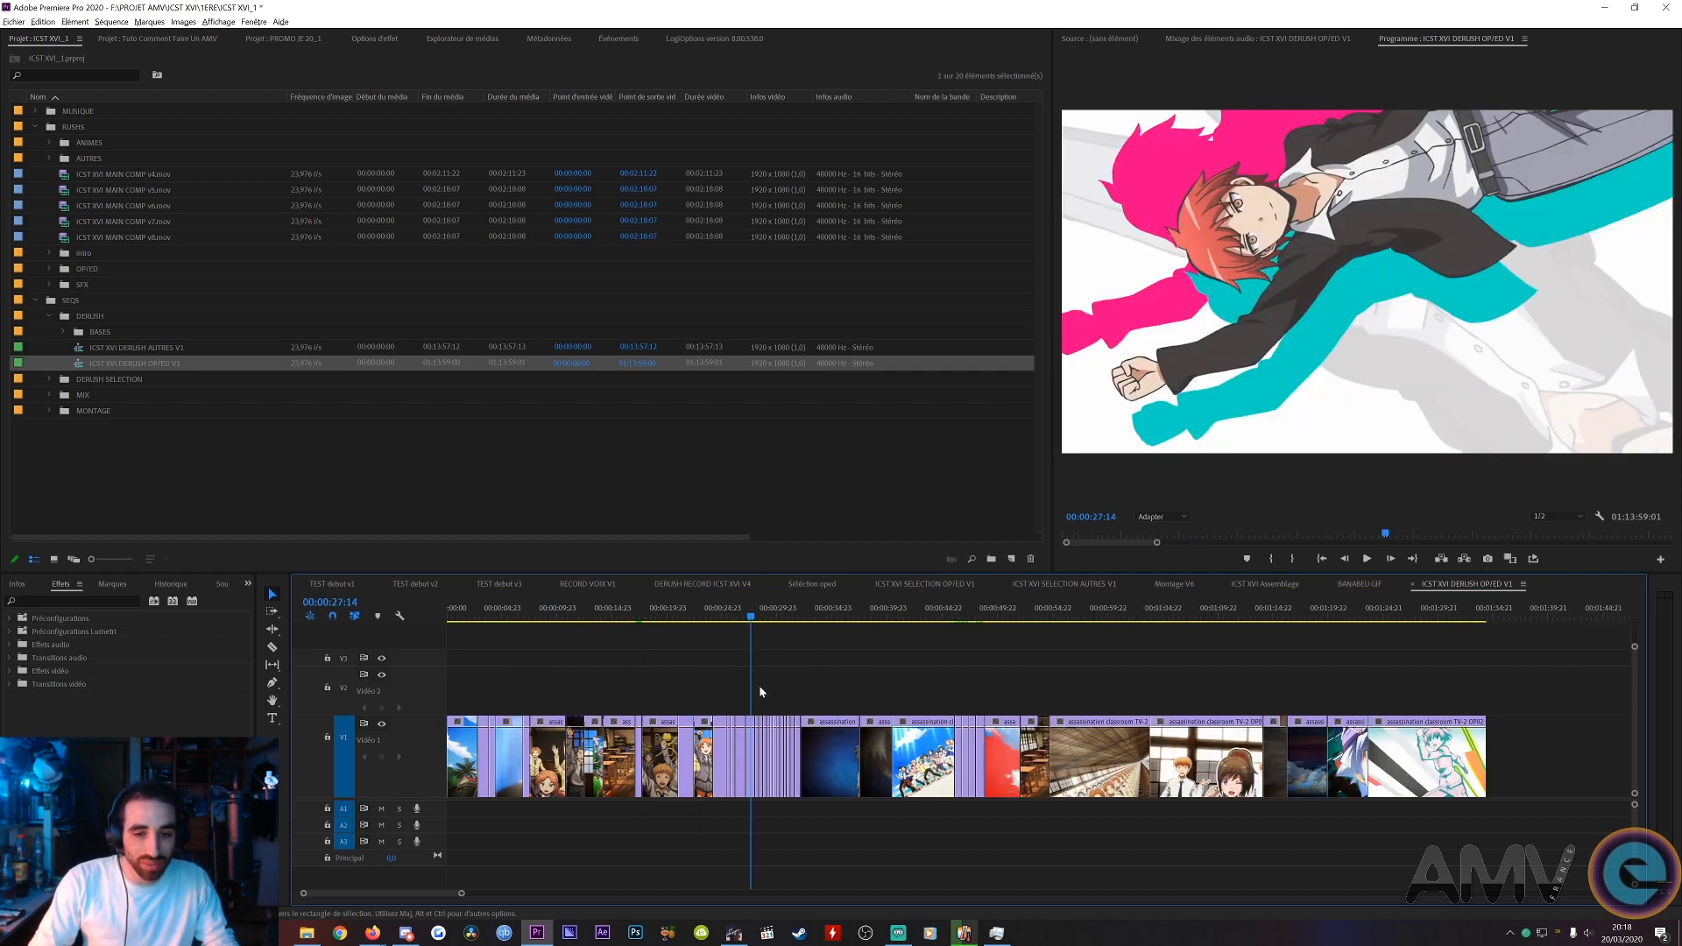
scroll(729, 690, "up", 1)
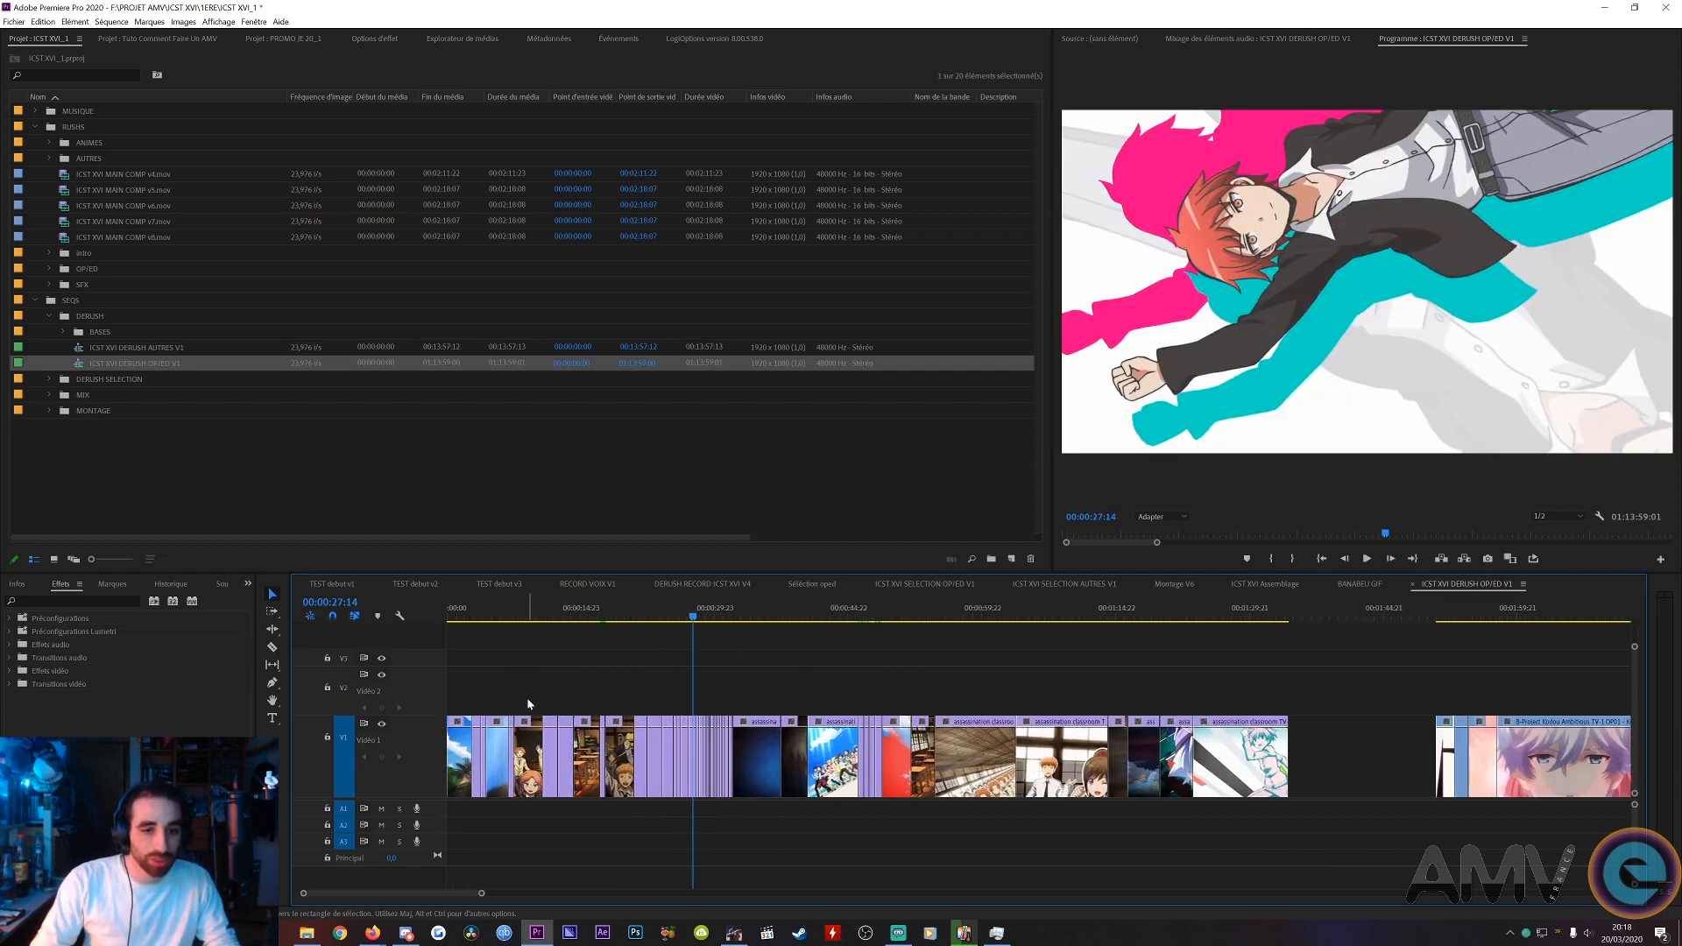
left_click_drag(523, 681, 1280, 773)
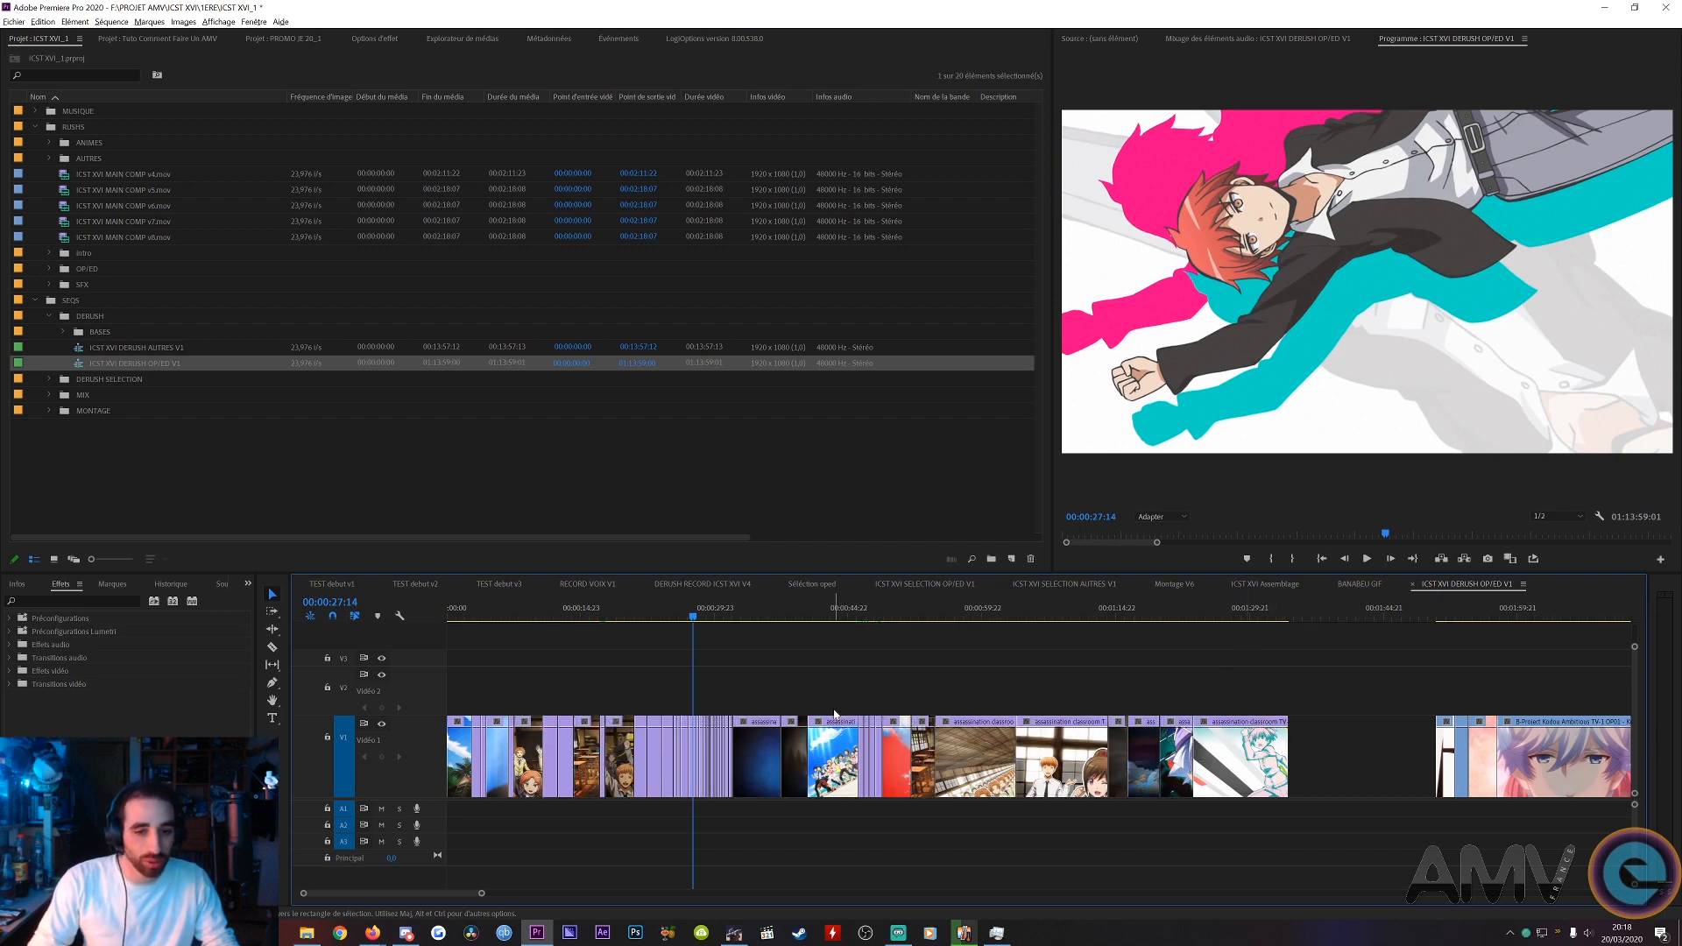
scroll(824, 709, "down", 8)
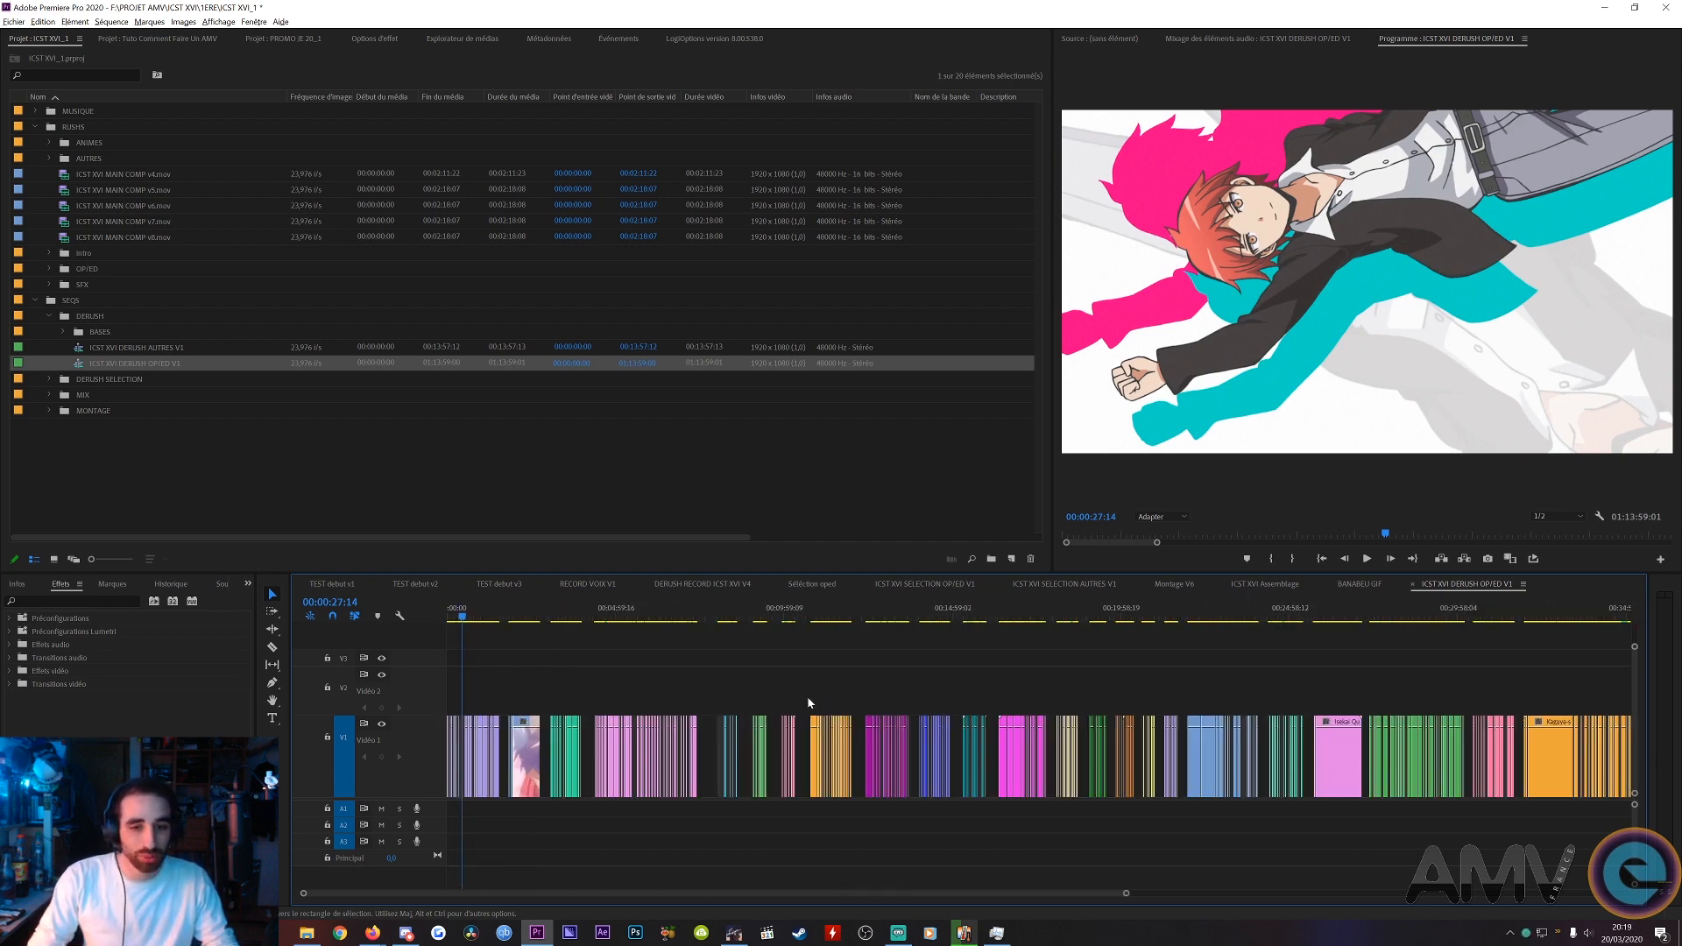
scroll(710, 687, "down", 3)
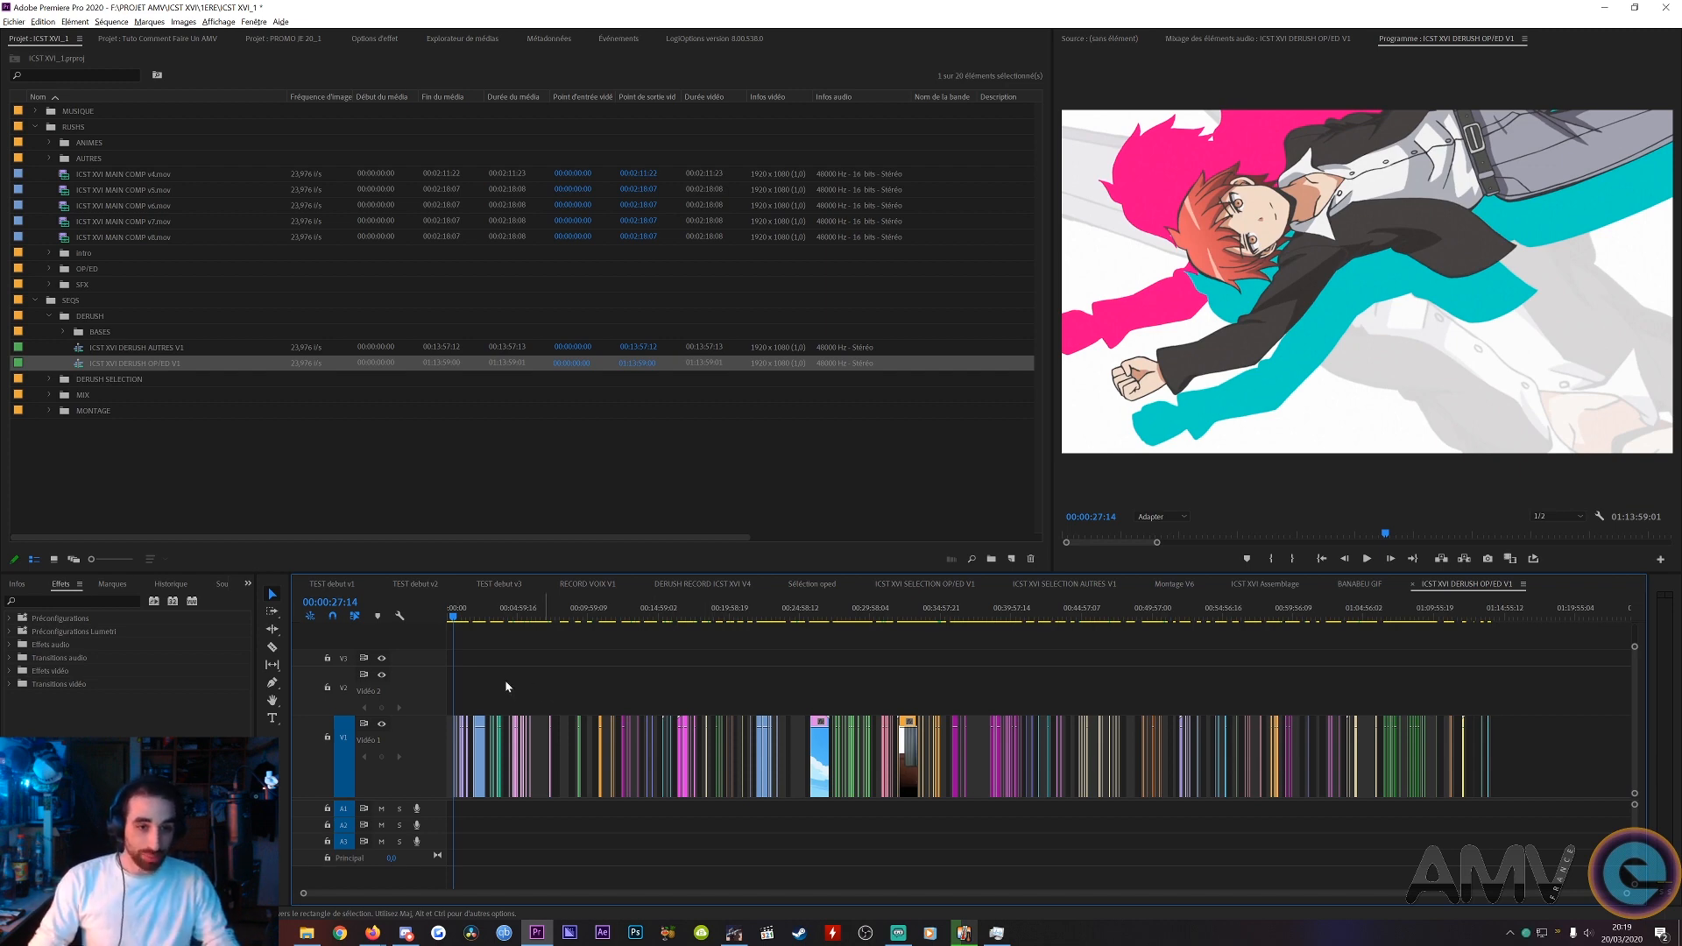
scroll(508, 689, "up", 8)
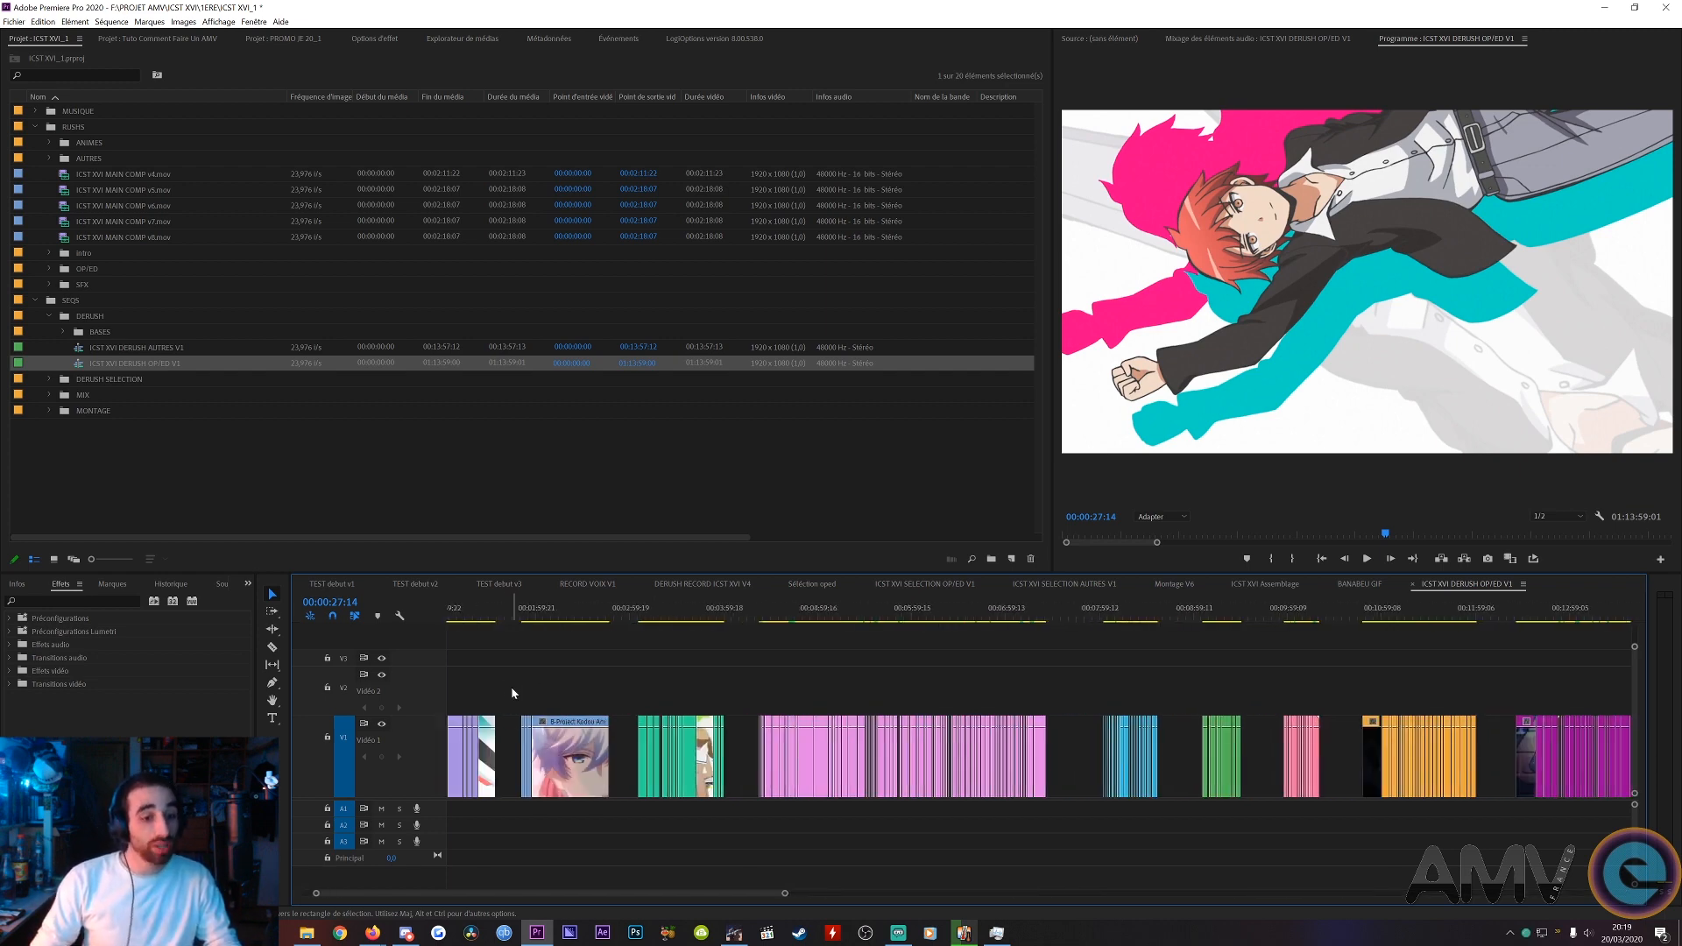
scroll(513, 693, "left", 2)
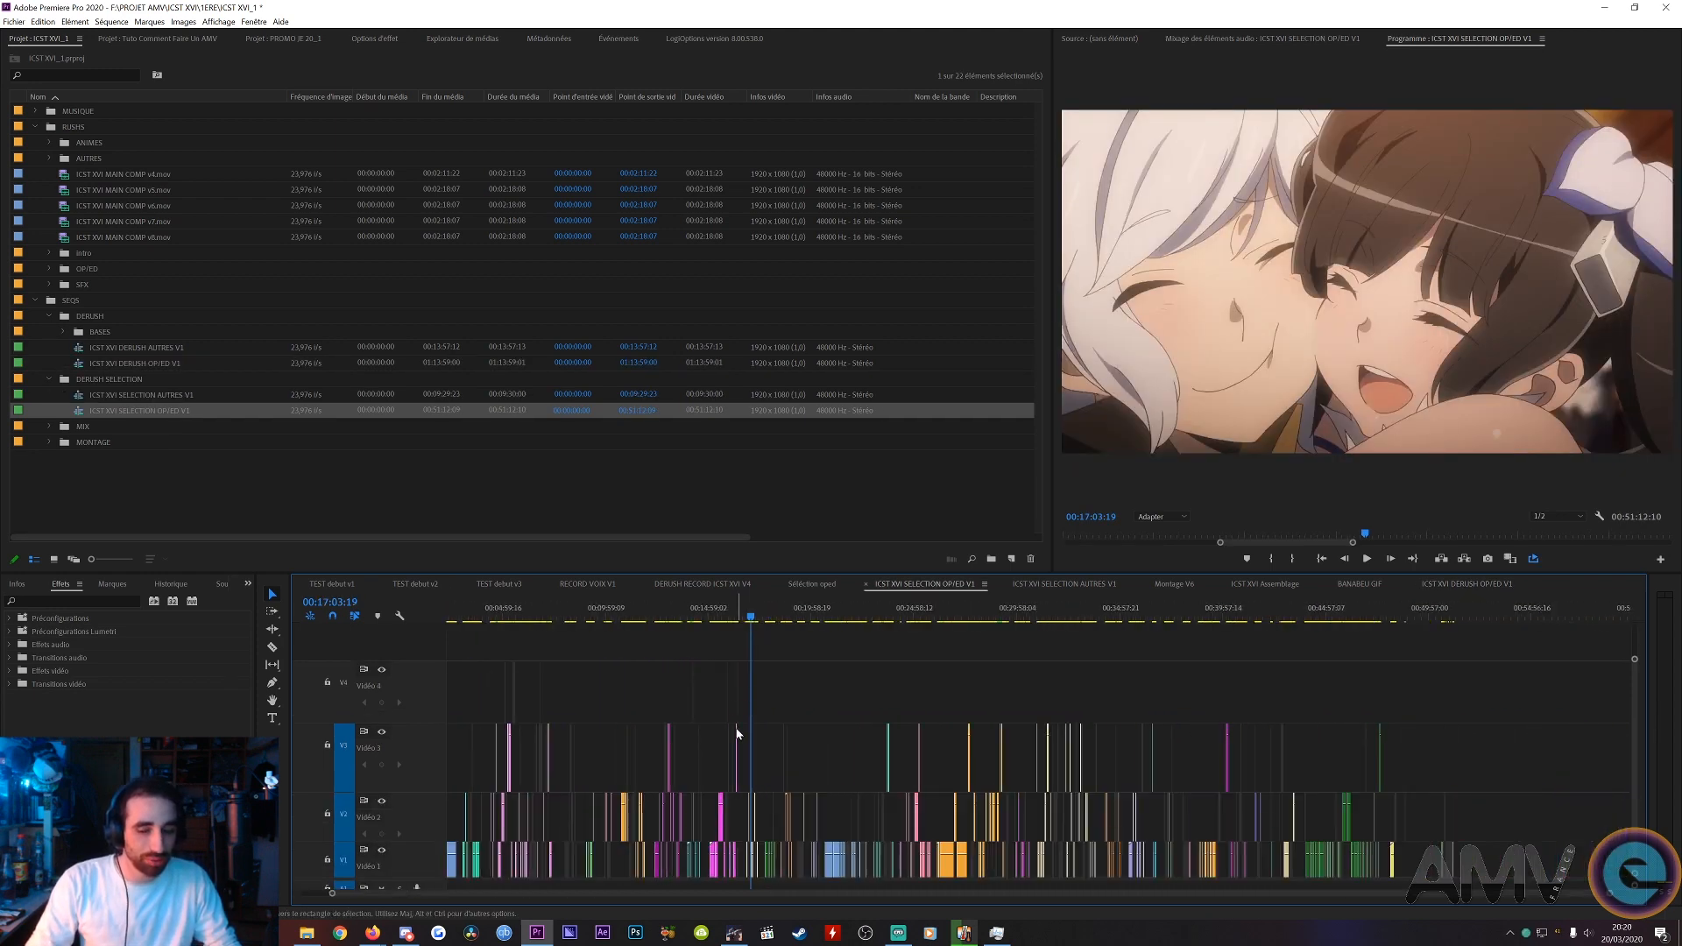
- Examine how the shots in ICST XVI SELECTION OP/ED V1 are sorted across the video tracks, from the start of the sequence
scroll(736, 734, "up", 2)
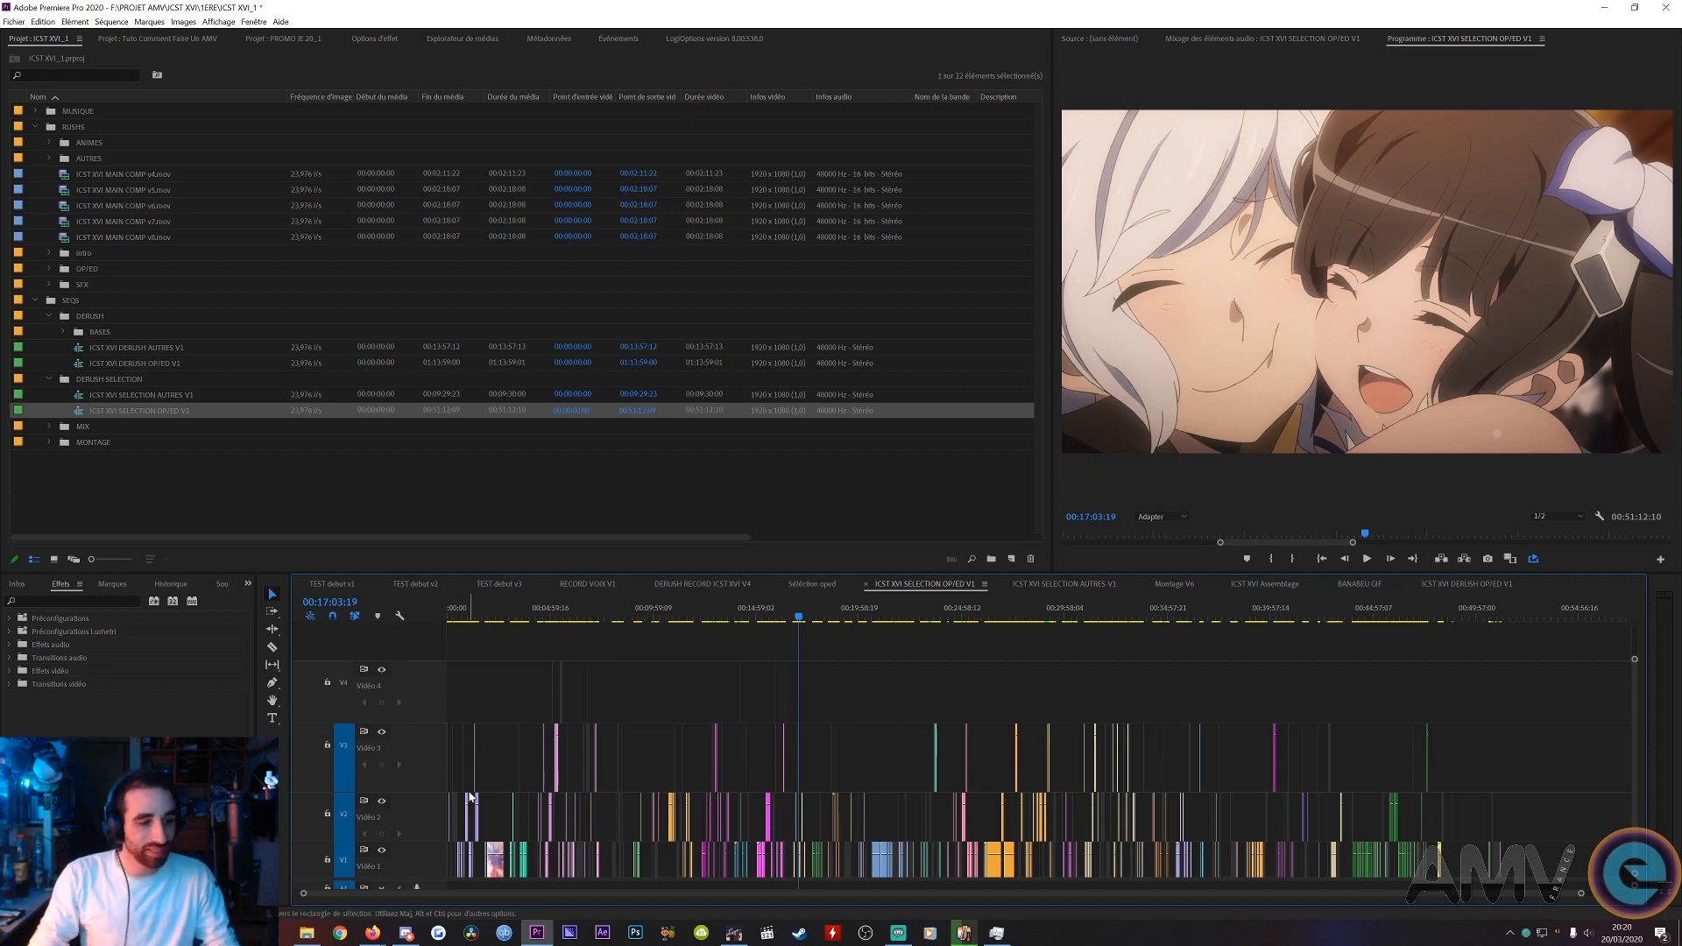
scroll(459, 743, "up", 4)
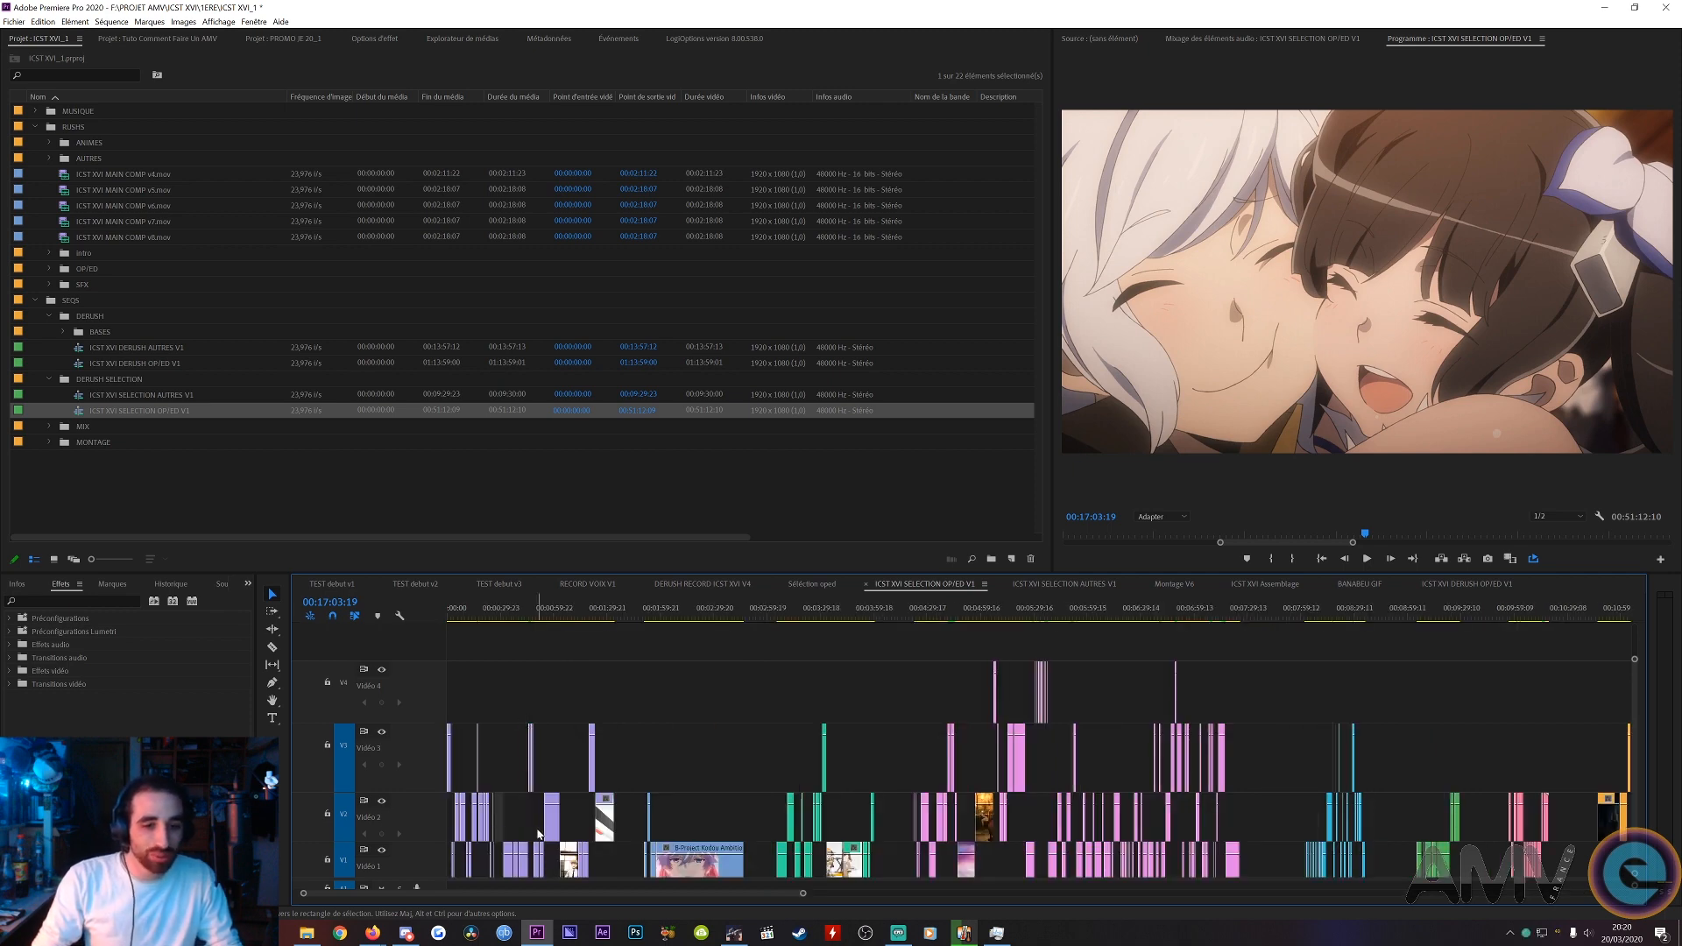
scroll(391, 862, "down", 1)
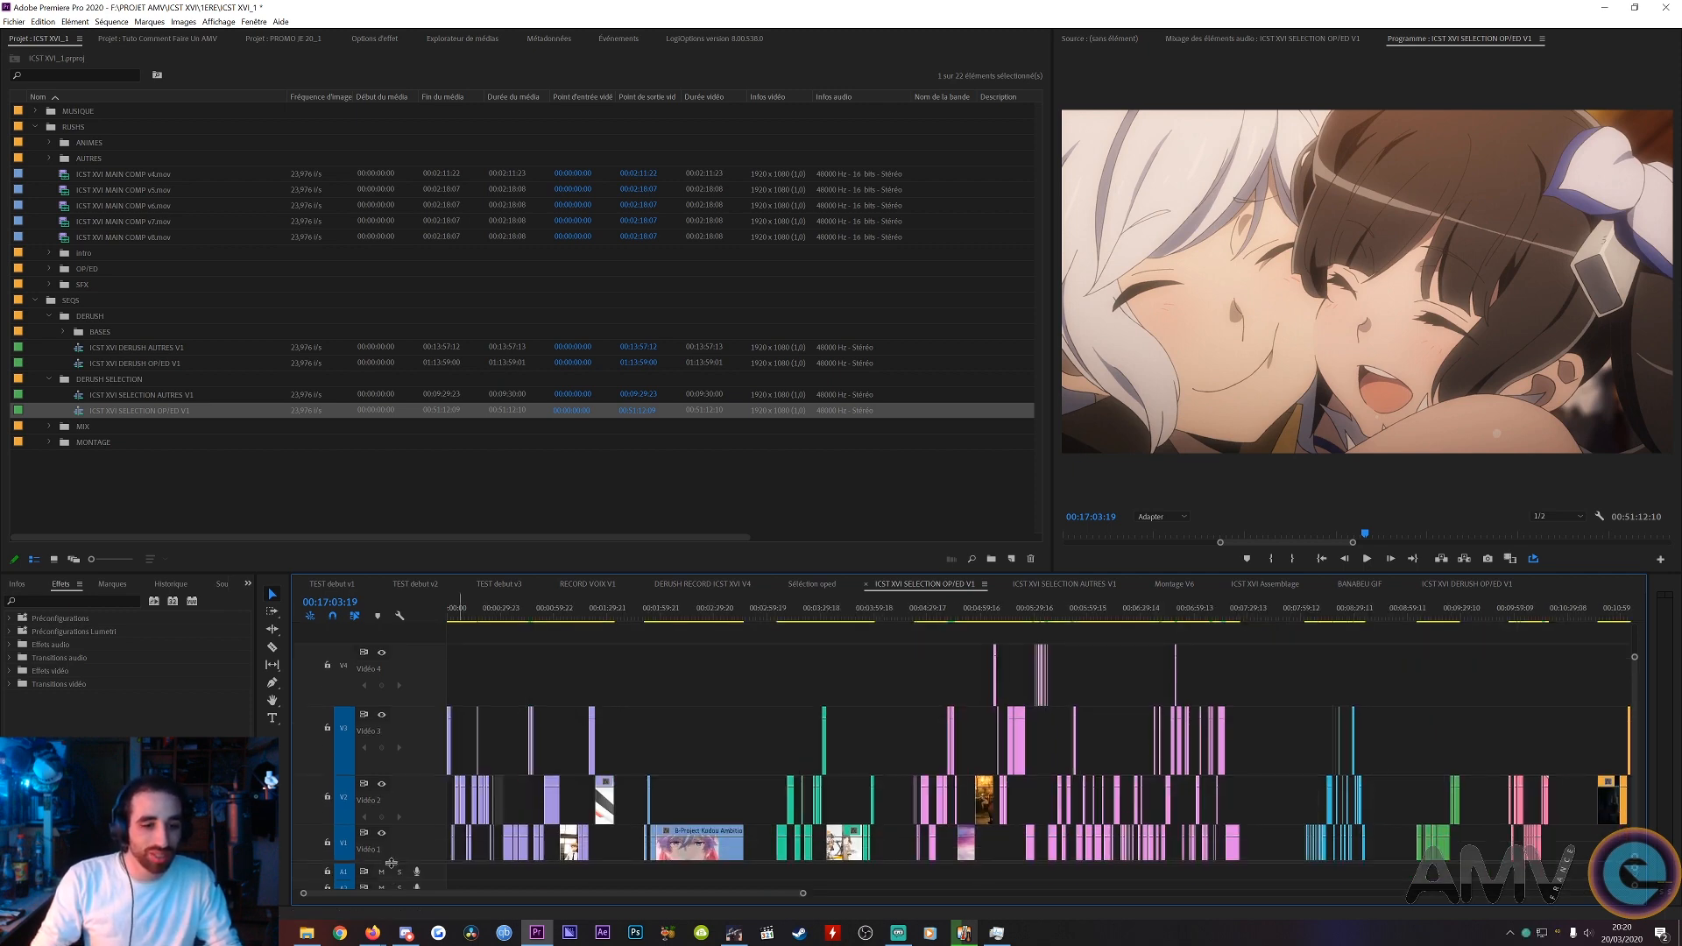
left_click_drag(392, 863, 392, 858)
left_click(446, 608)
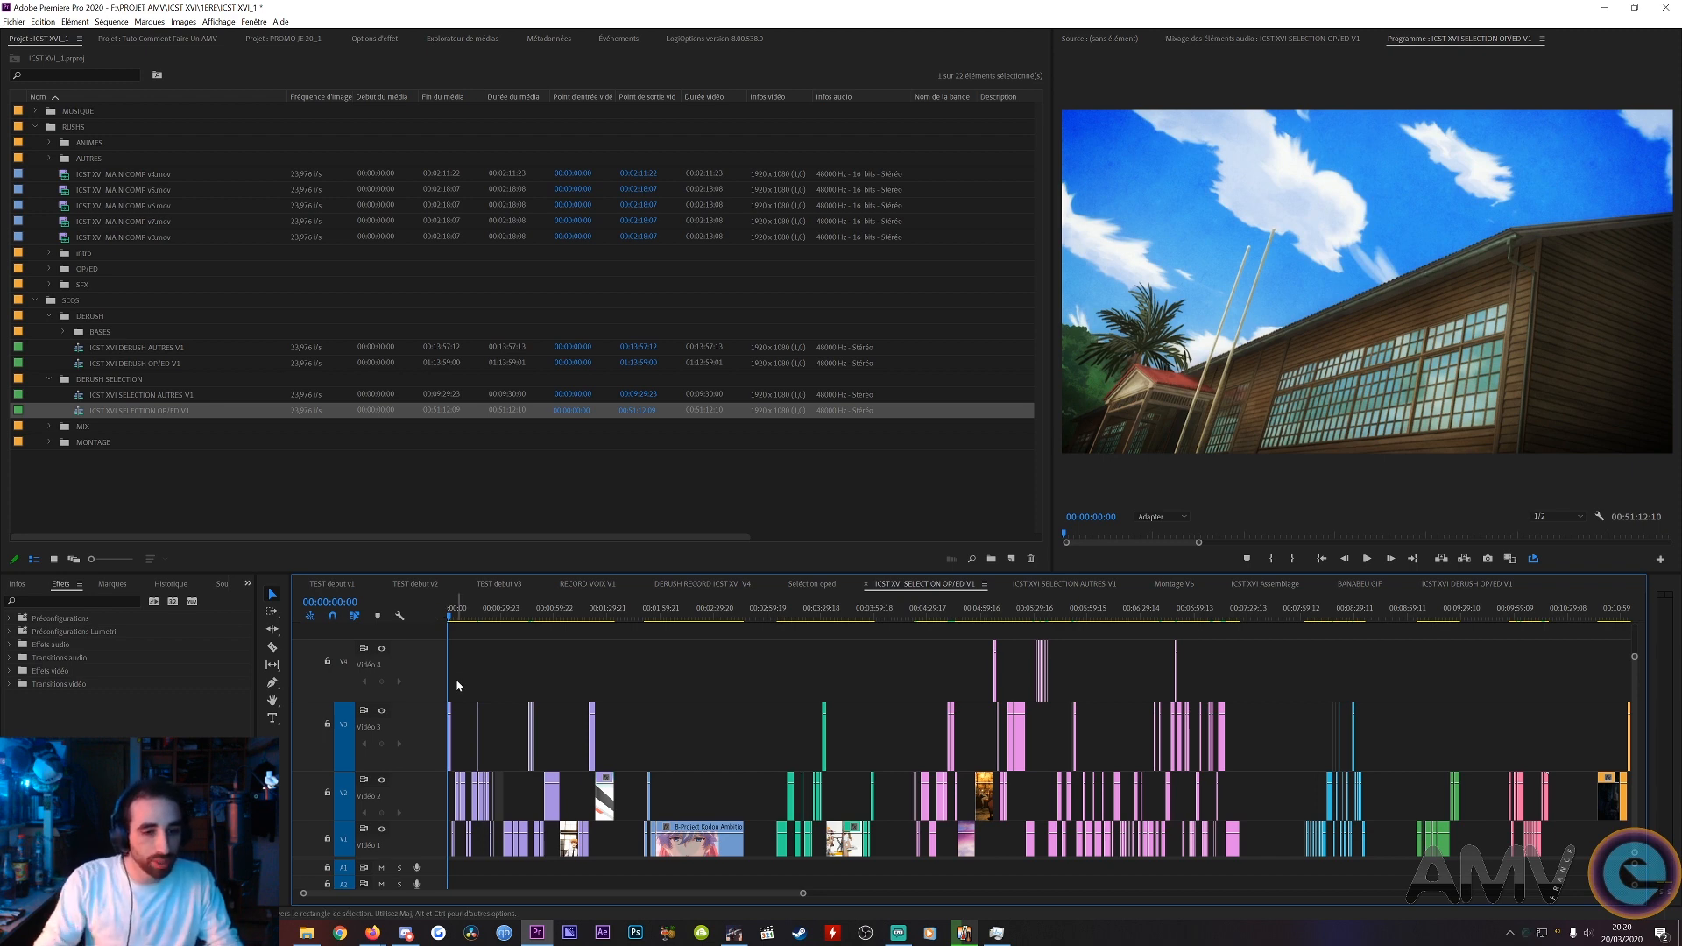
scroll(461, 699, "up", 3)
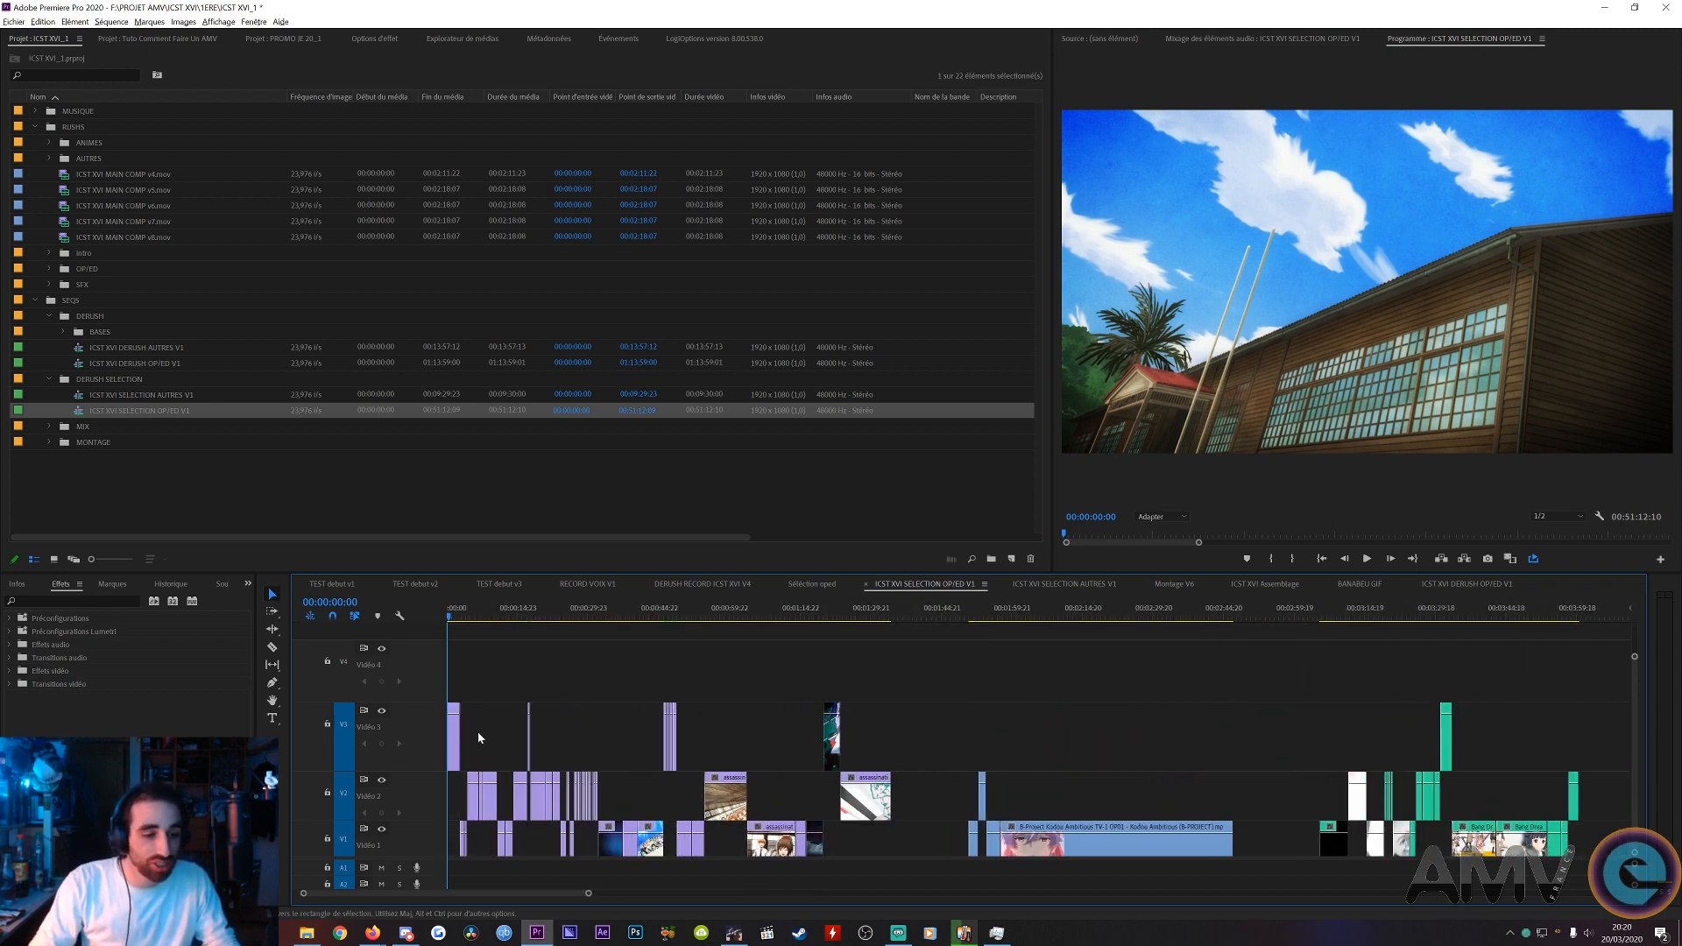
scroll(476, 734, "up", 2)
scroll(497, 672, "up", 4)
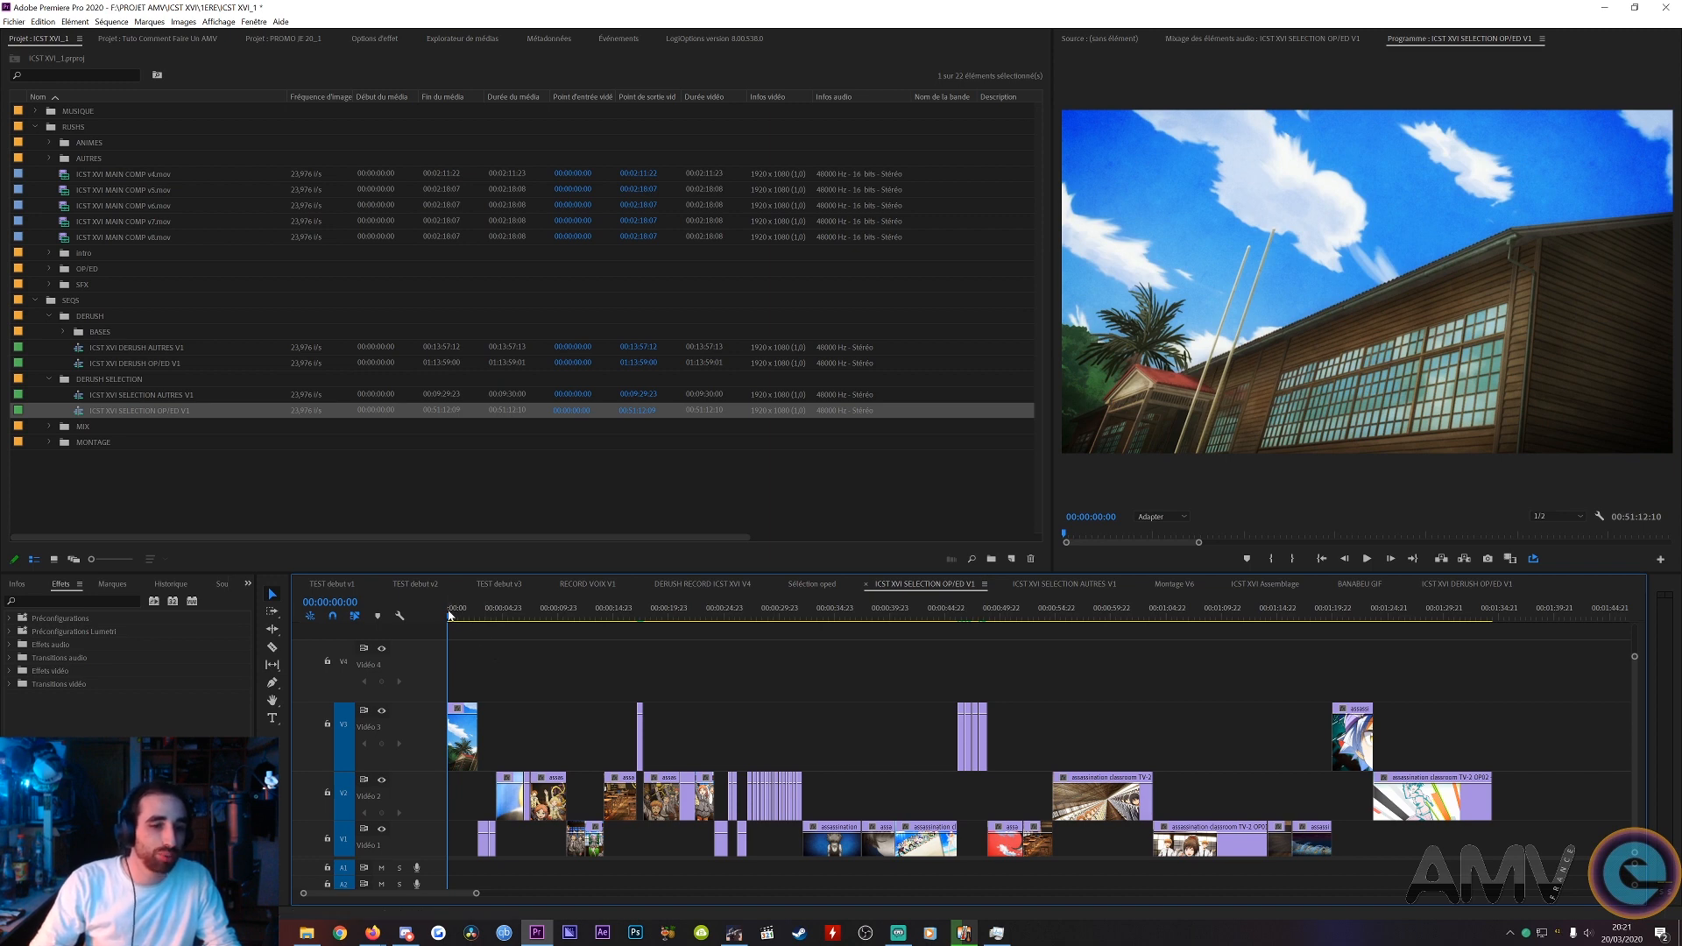
left_click_drag(449, 617, 435, 625)
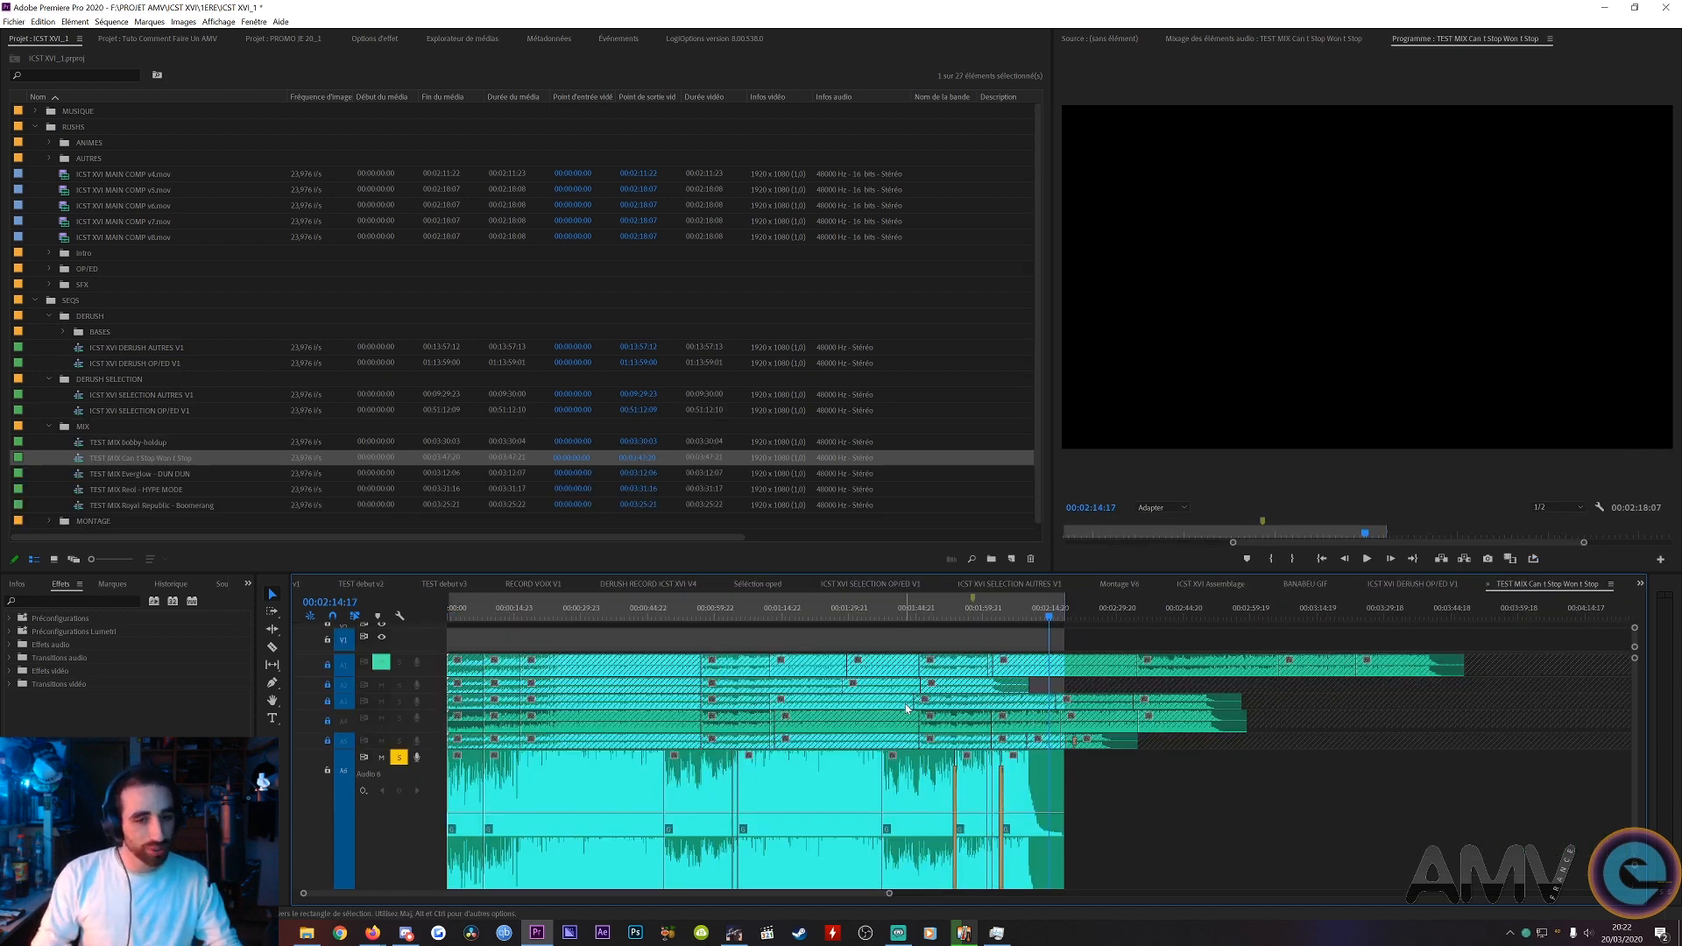
- Enlarge and unlock the Audio 1 track of the Can t Stop Won t Stop mix and clear the sequence's in and out points
scroll(413, 672, "up", 5)
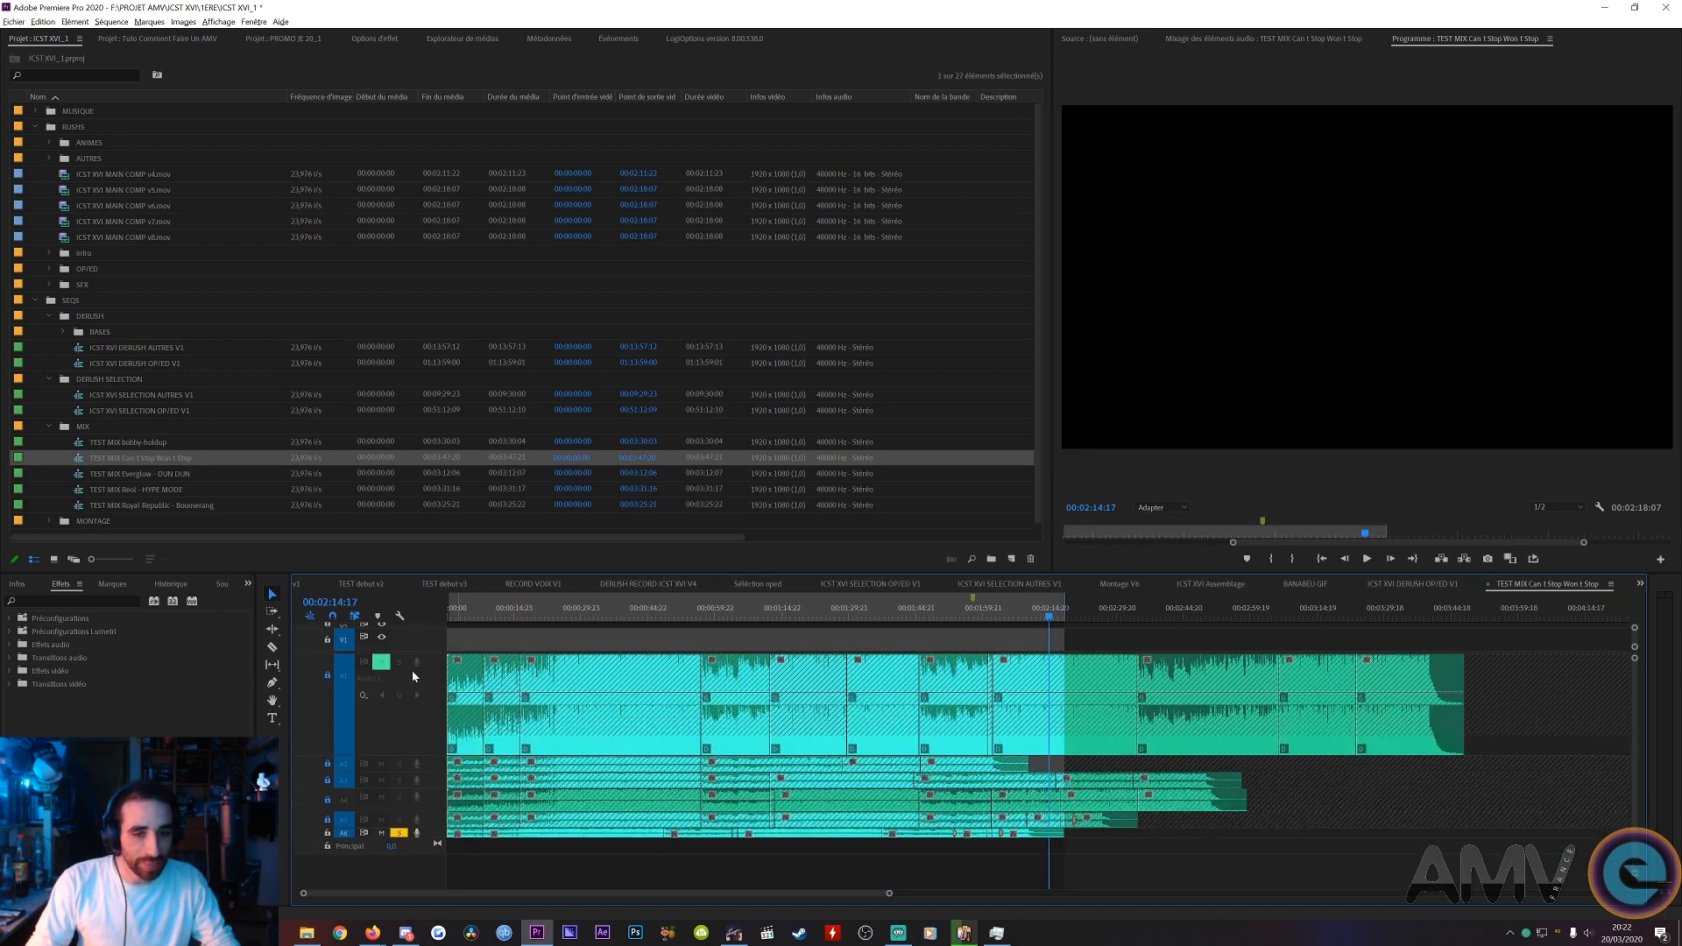
left_click(327, 677)
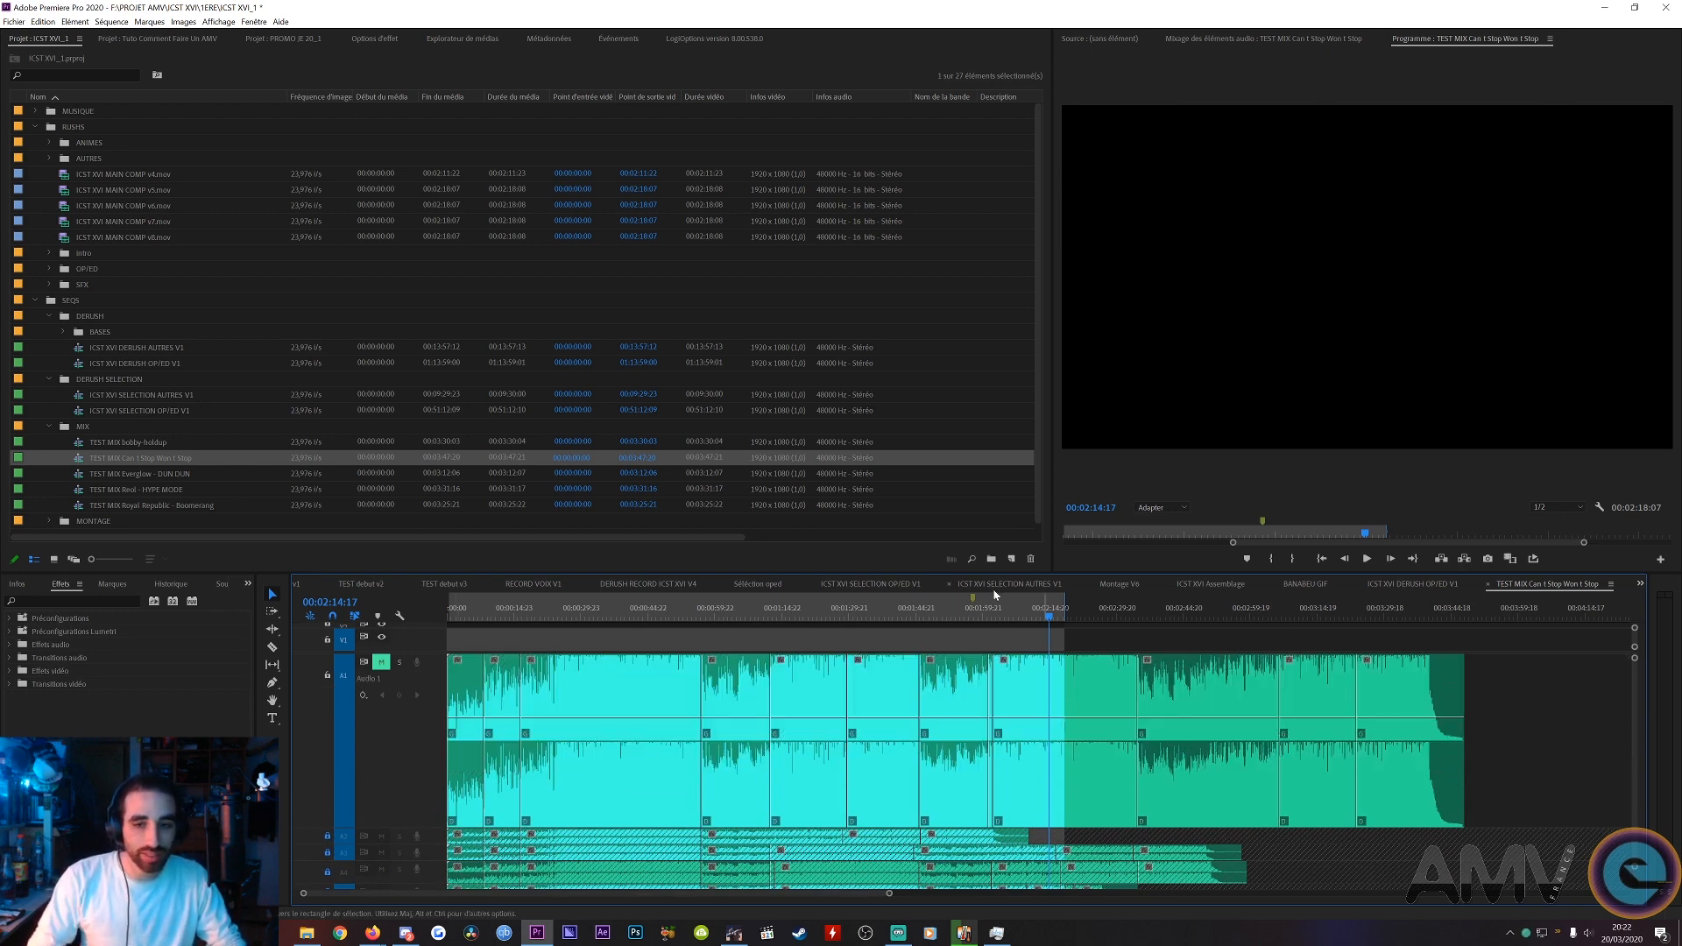
right_click(1045, 606)
left_click(1100, 727)
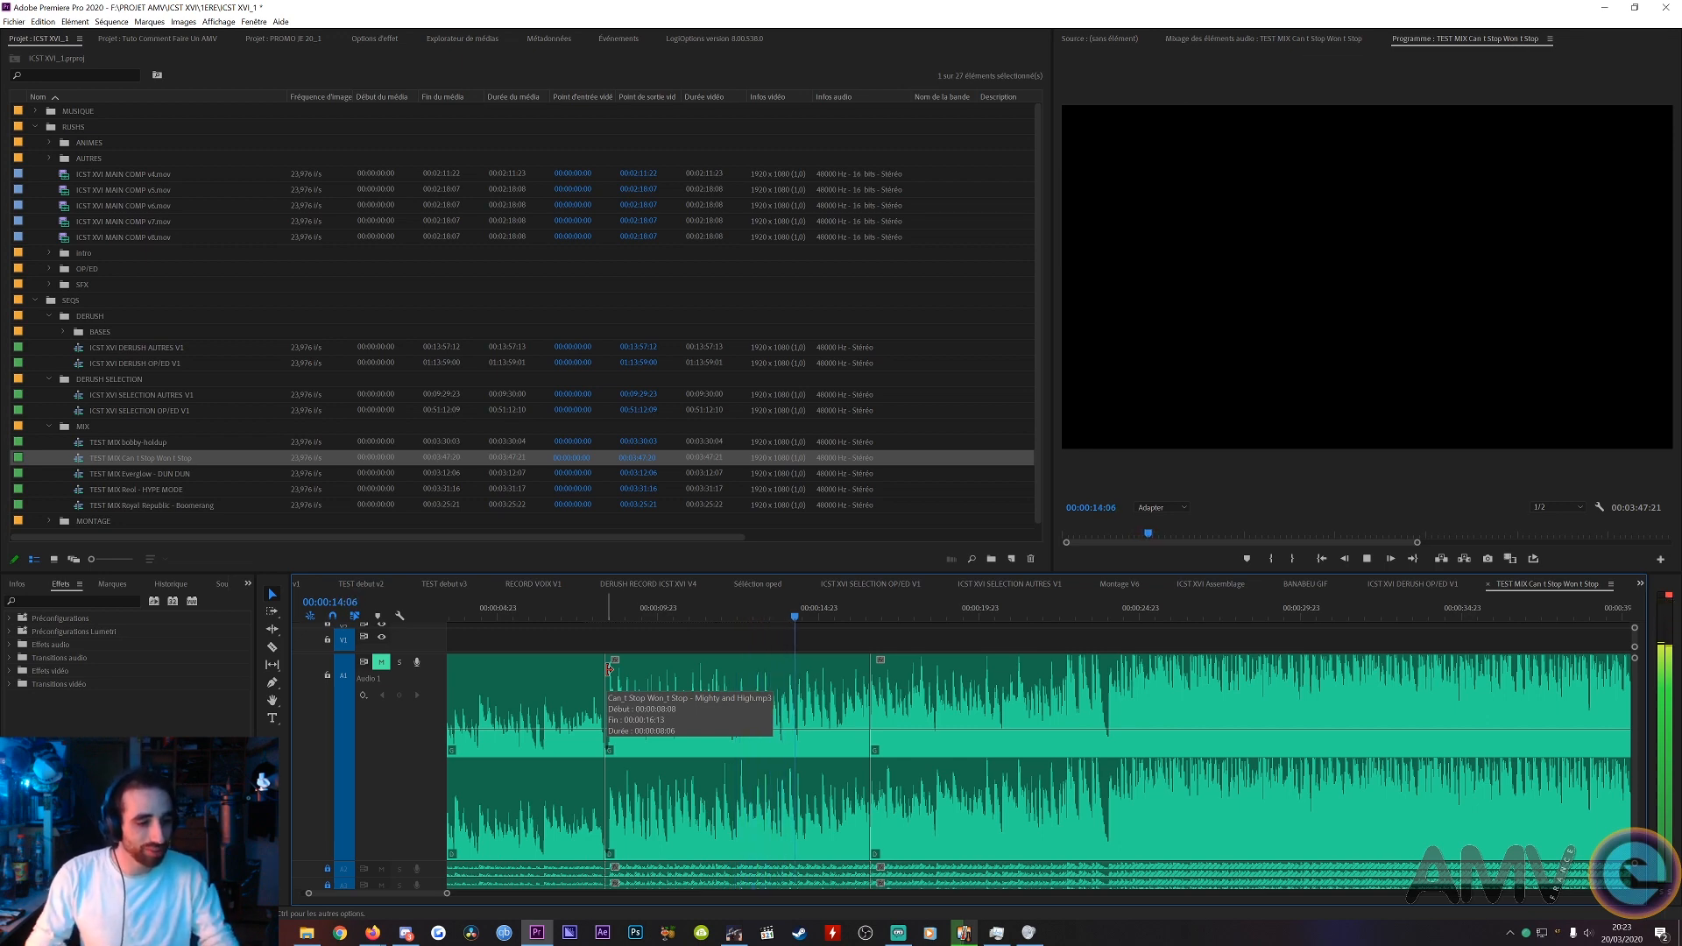
- Listen to the music mix from the cut where the first quieter passage follows the long loud section
scroll(887, 679, "down", 3)
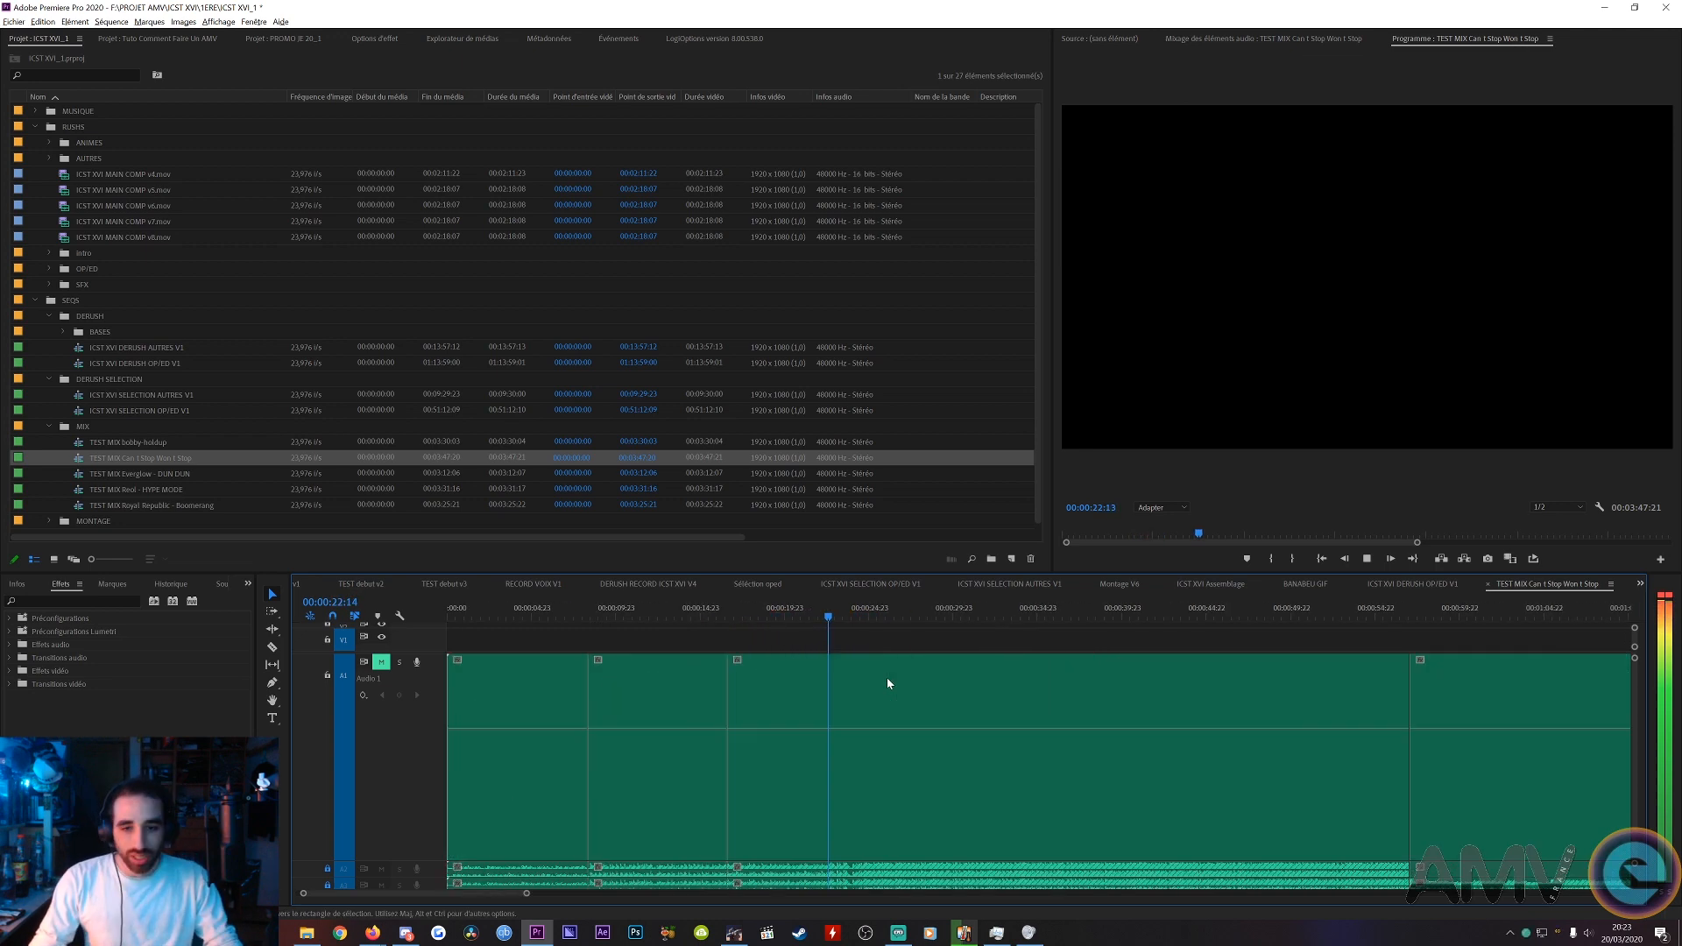
scroll(888, 679, "down", 1)
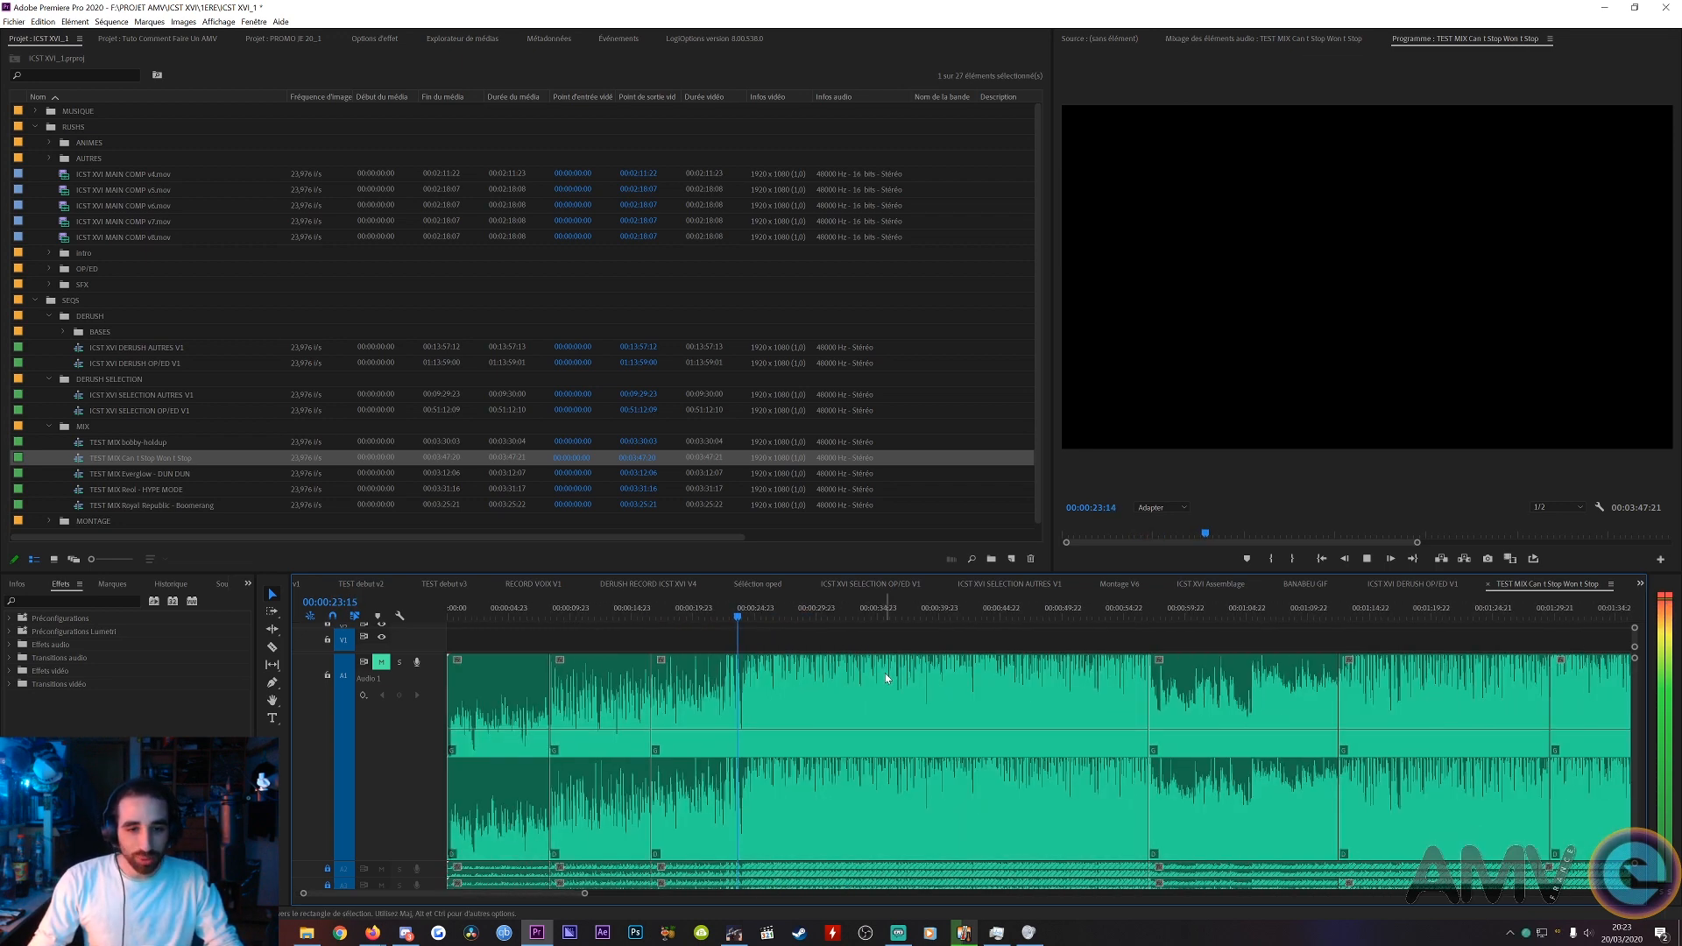
left_click(1155, 610)
key("space")
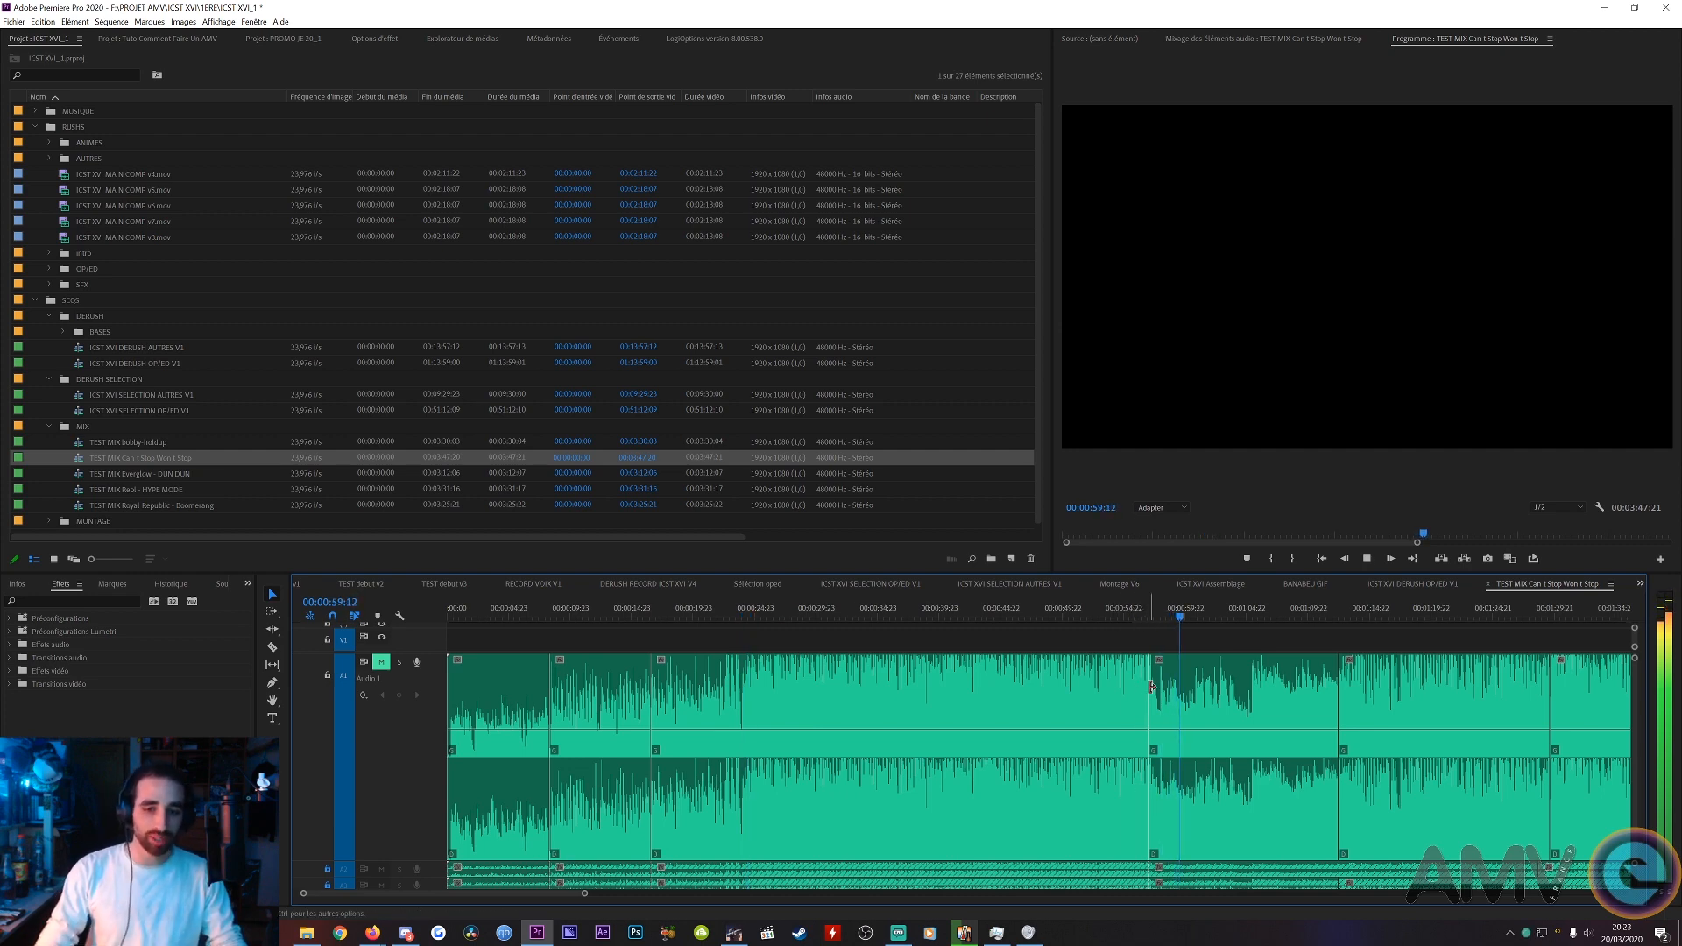
scroll(1121, 679, "down", 2)
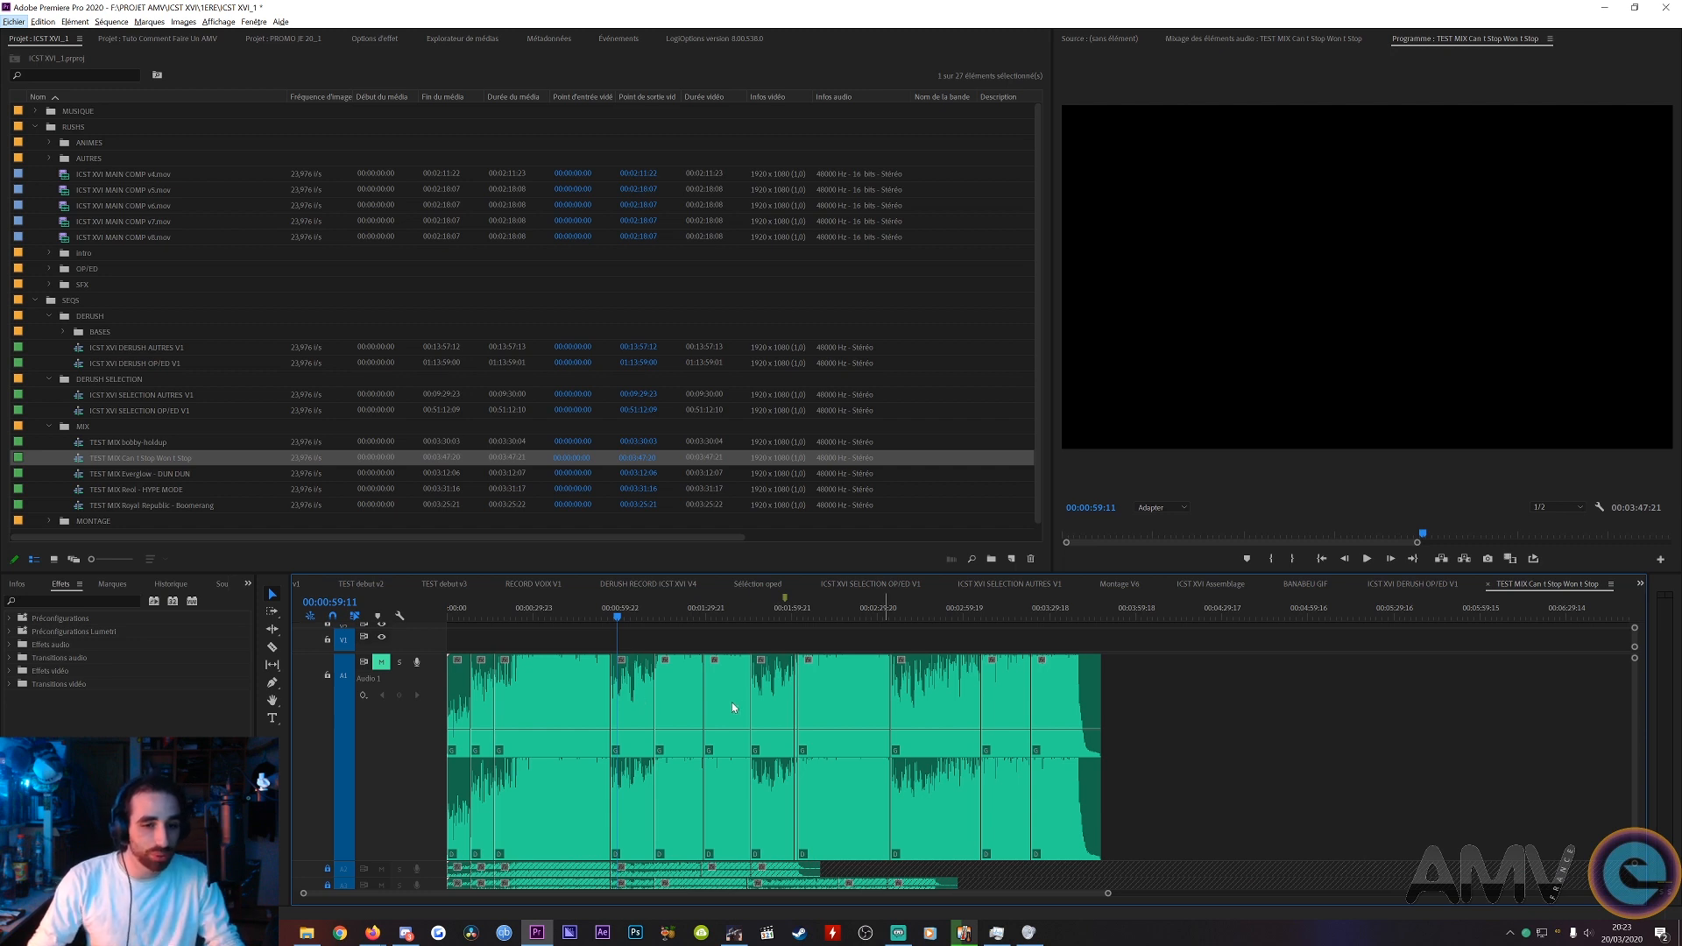
- Select the two similar quieter segments together on Audio 1 to compare the song's repeated passages
left_click(762, 681)
left_click(636, 704)
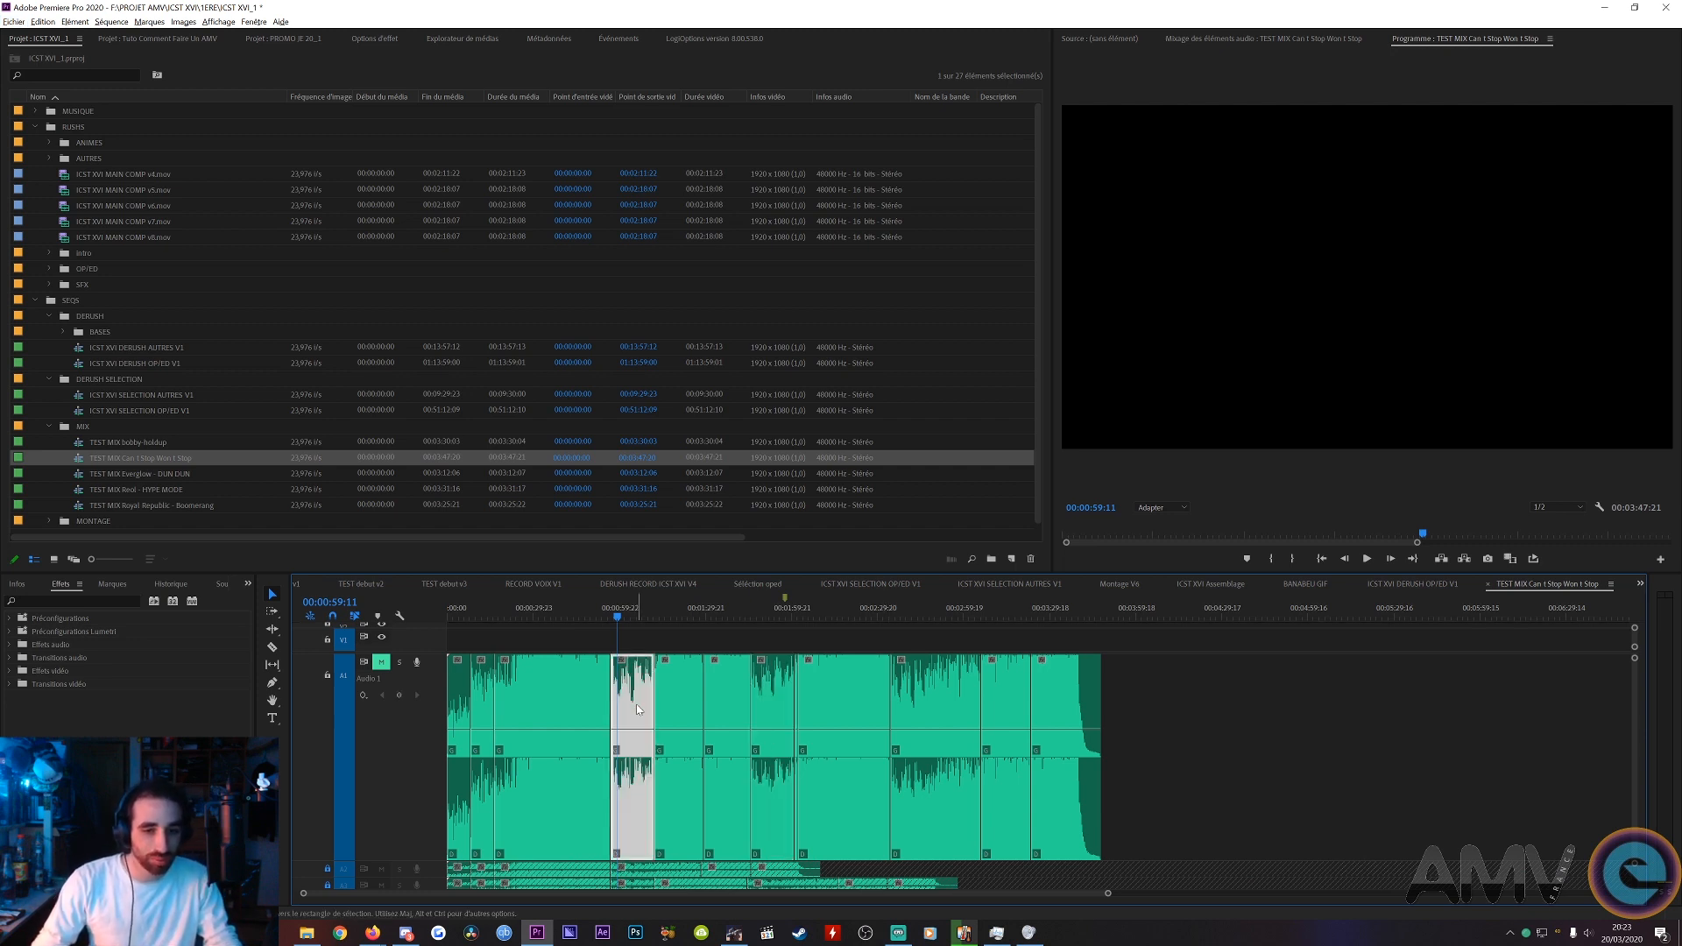
left_click(755, 679, "shift")
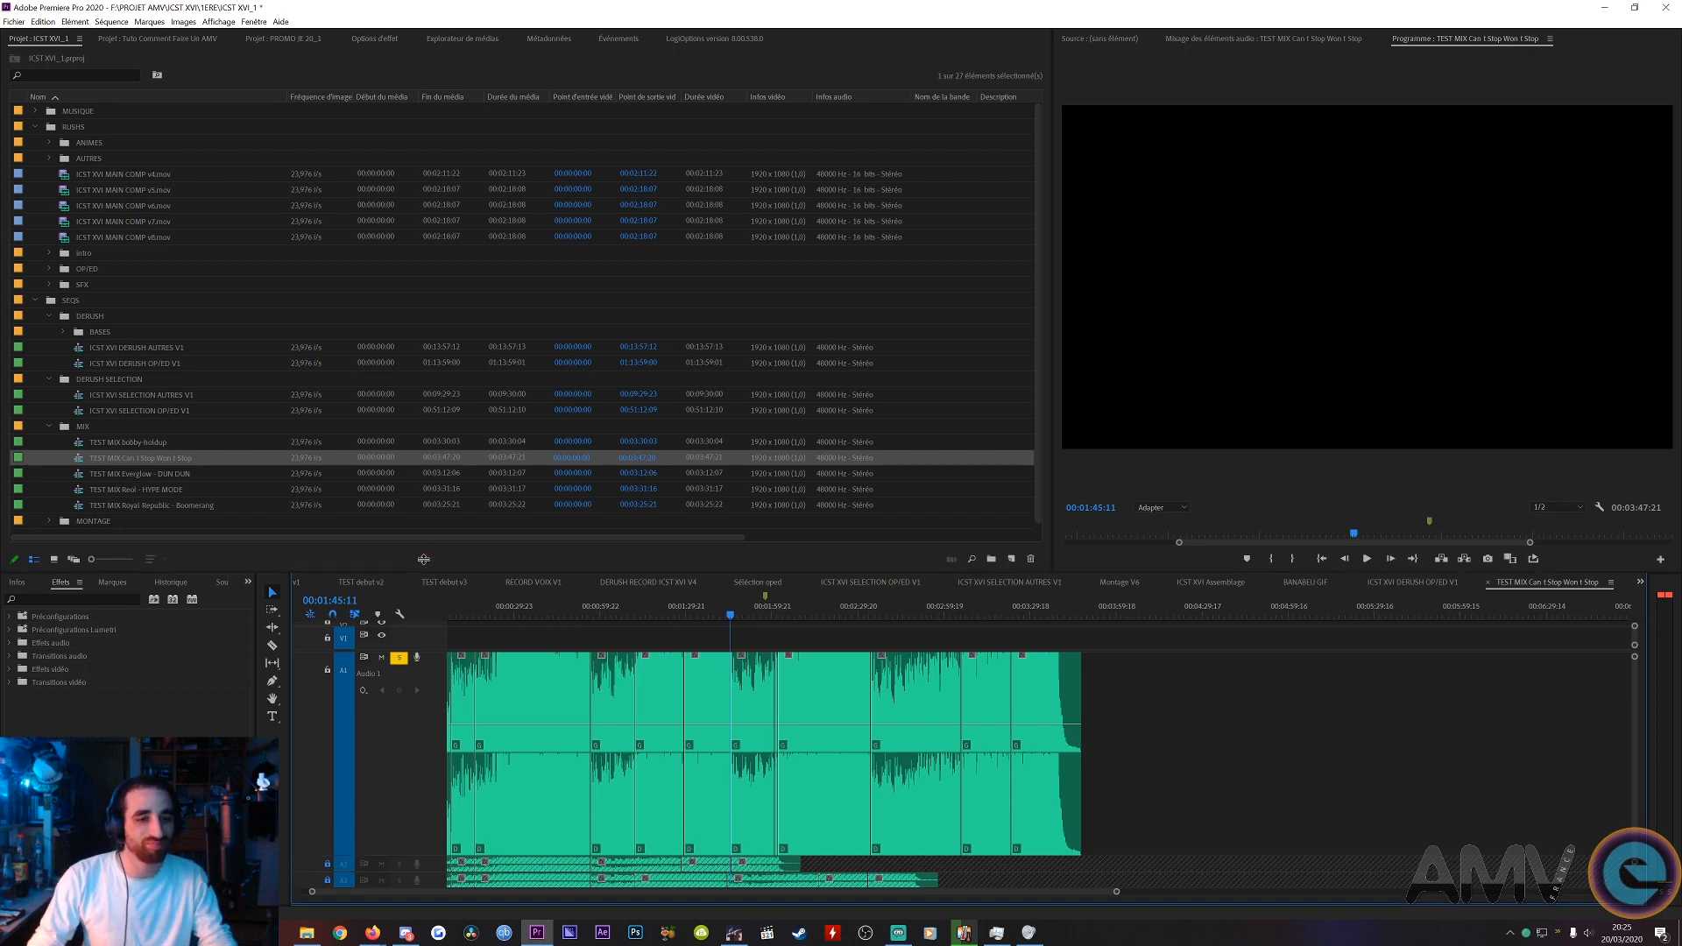
- Enlarge the timeline area to show all audio tracks of the Can t Stop Won t Stop mix and place the playhead near the end of Audio 1
left_click_drag(421, 573, 435, 505)
scroll(413, 649, "down", 5)
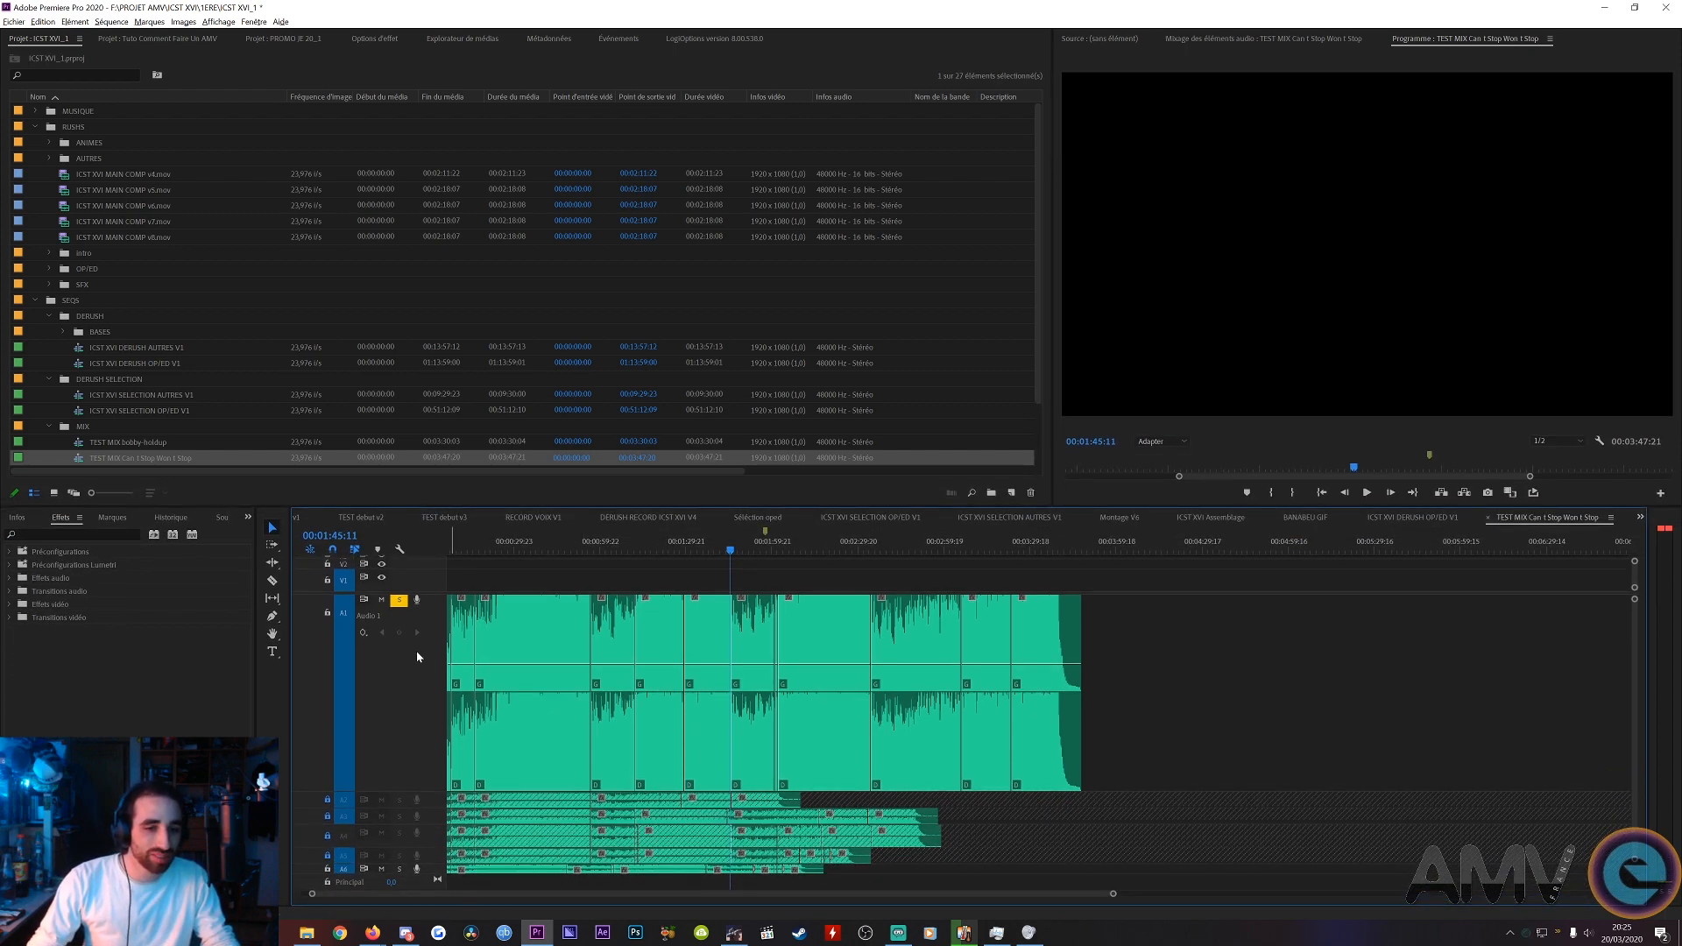
scroll(407, 650, "down", 1)
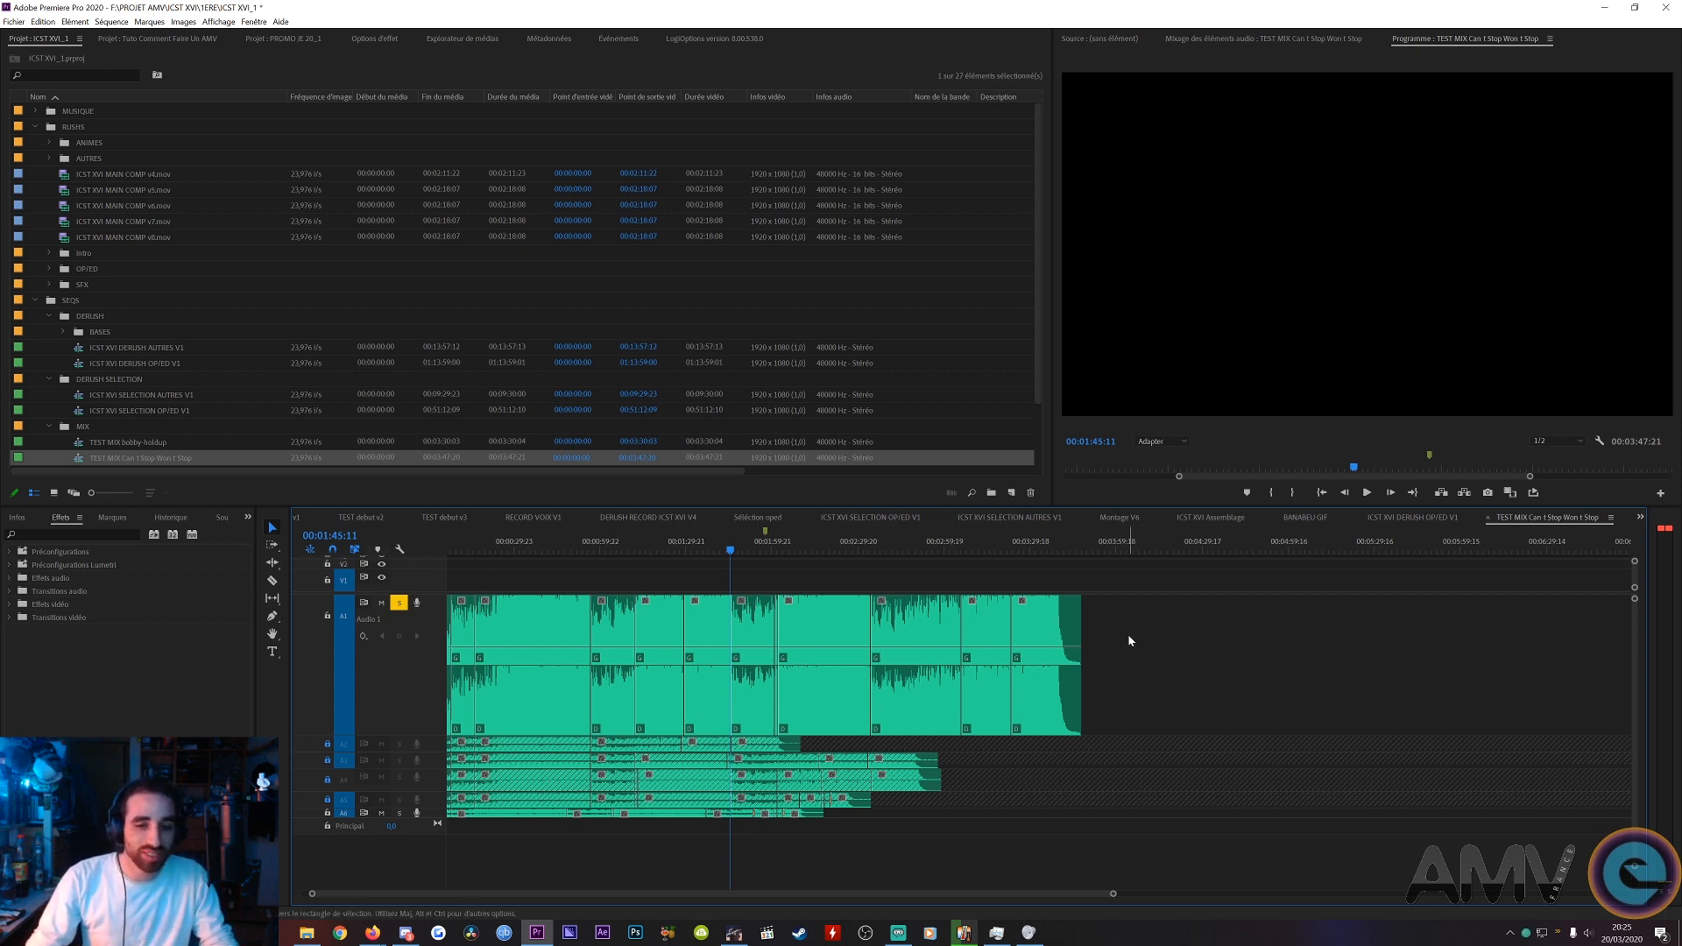
left_click(1076, 548)
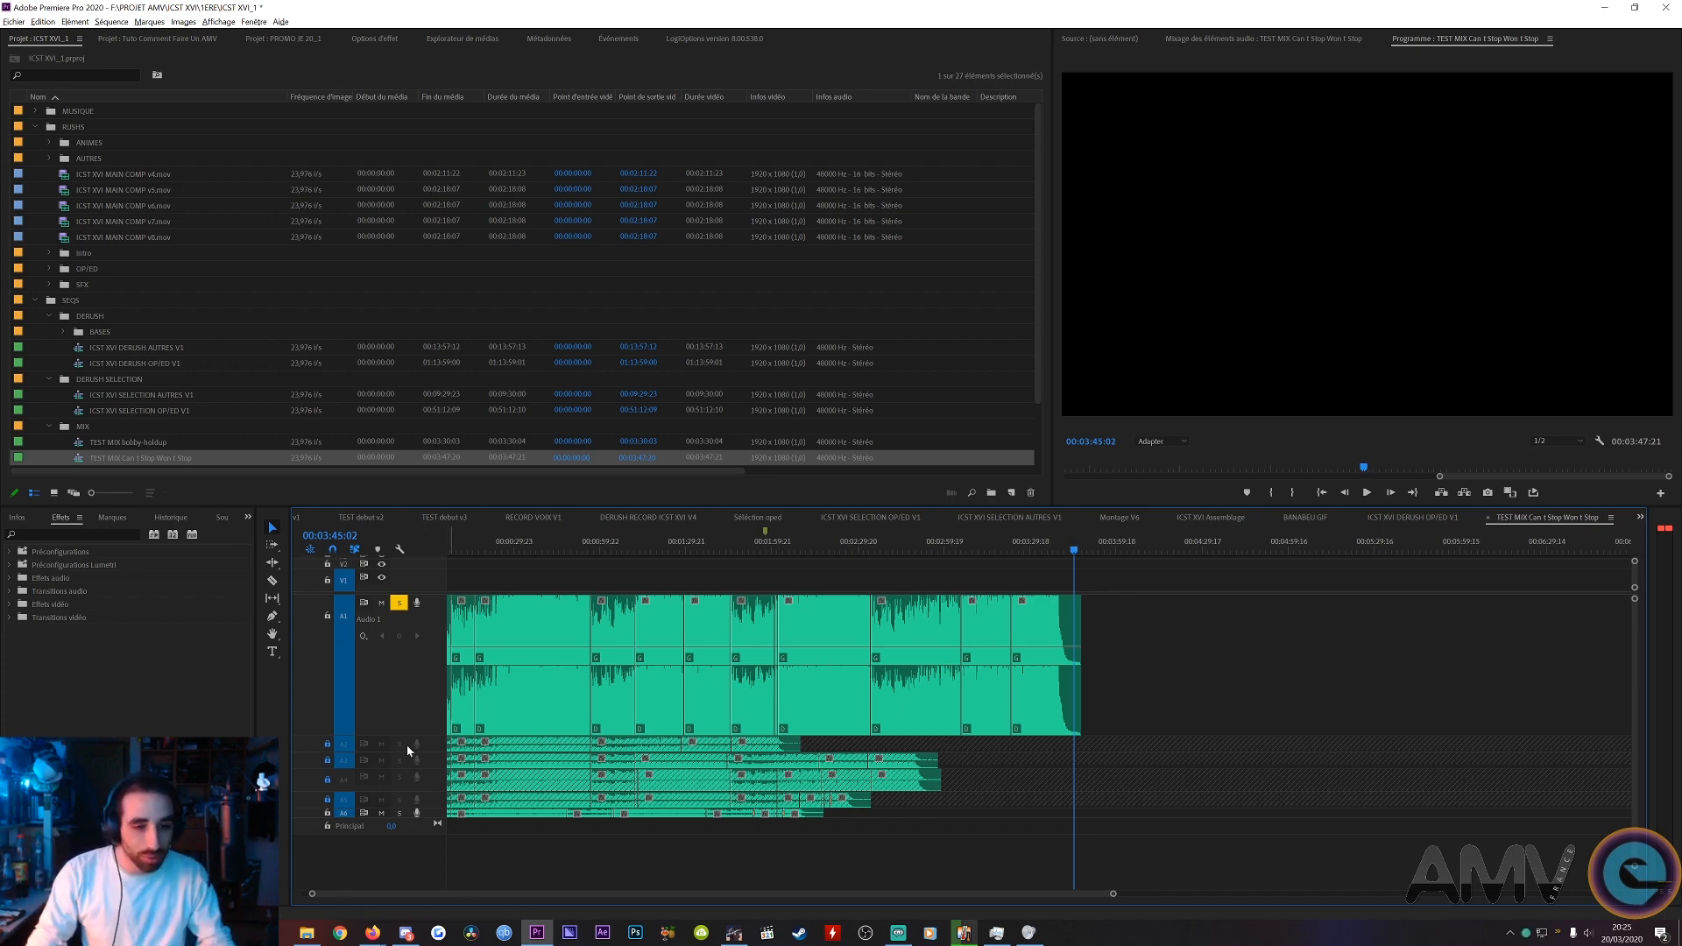
- Inspect the waveform of the shorter mix version on the audio track just below Audio 1
scroll(406, 744, "up", 6)
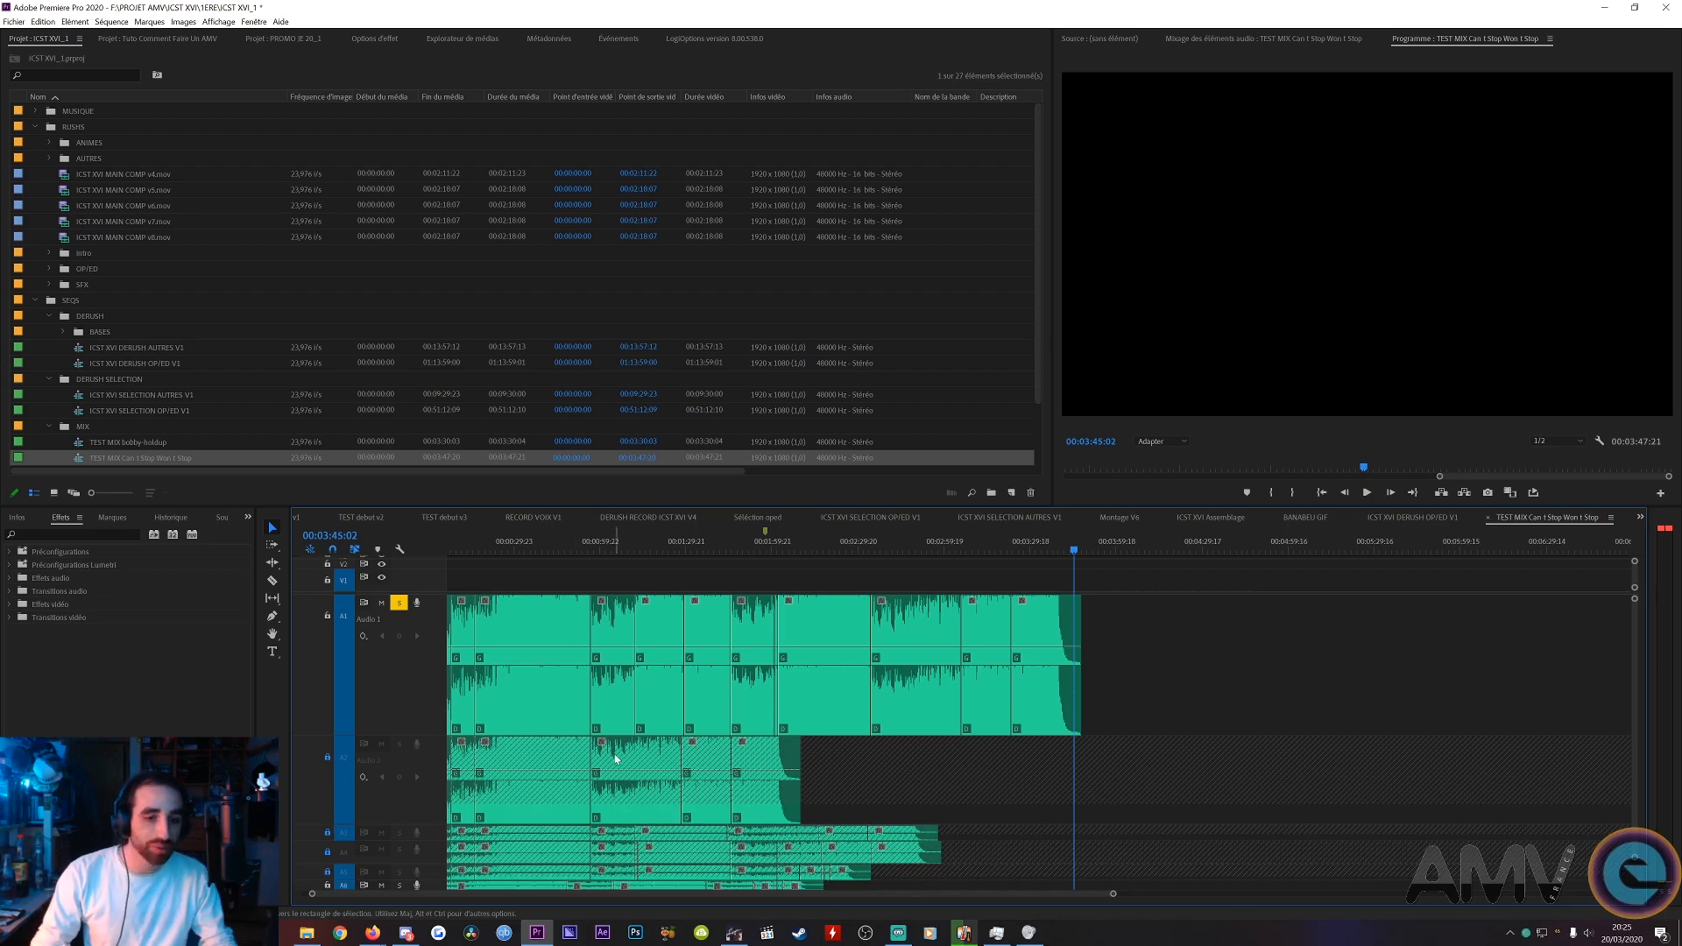
scroll(332, 751, "down", 6)
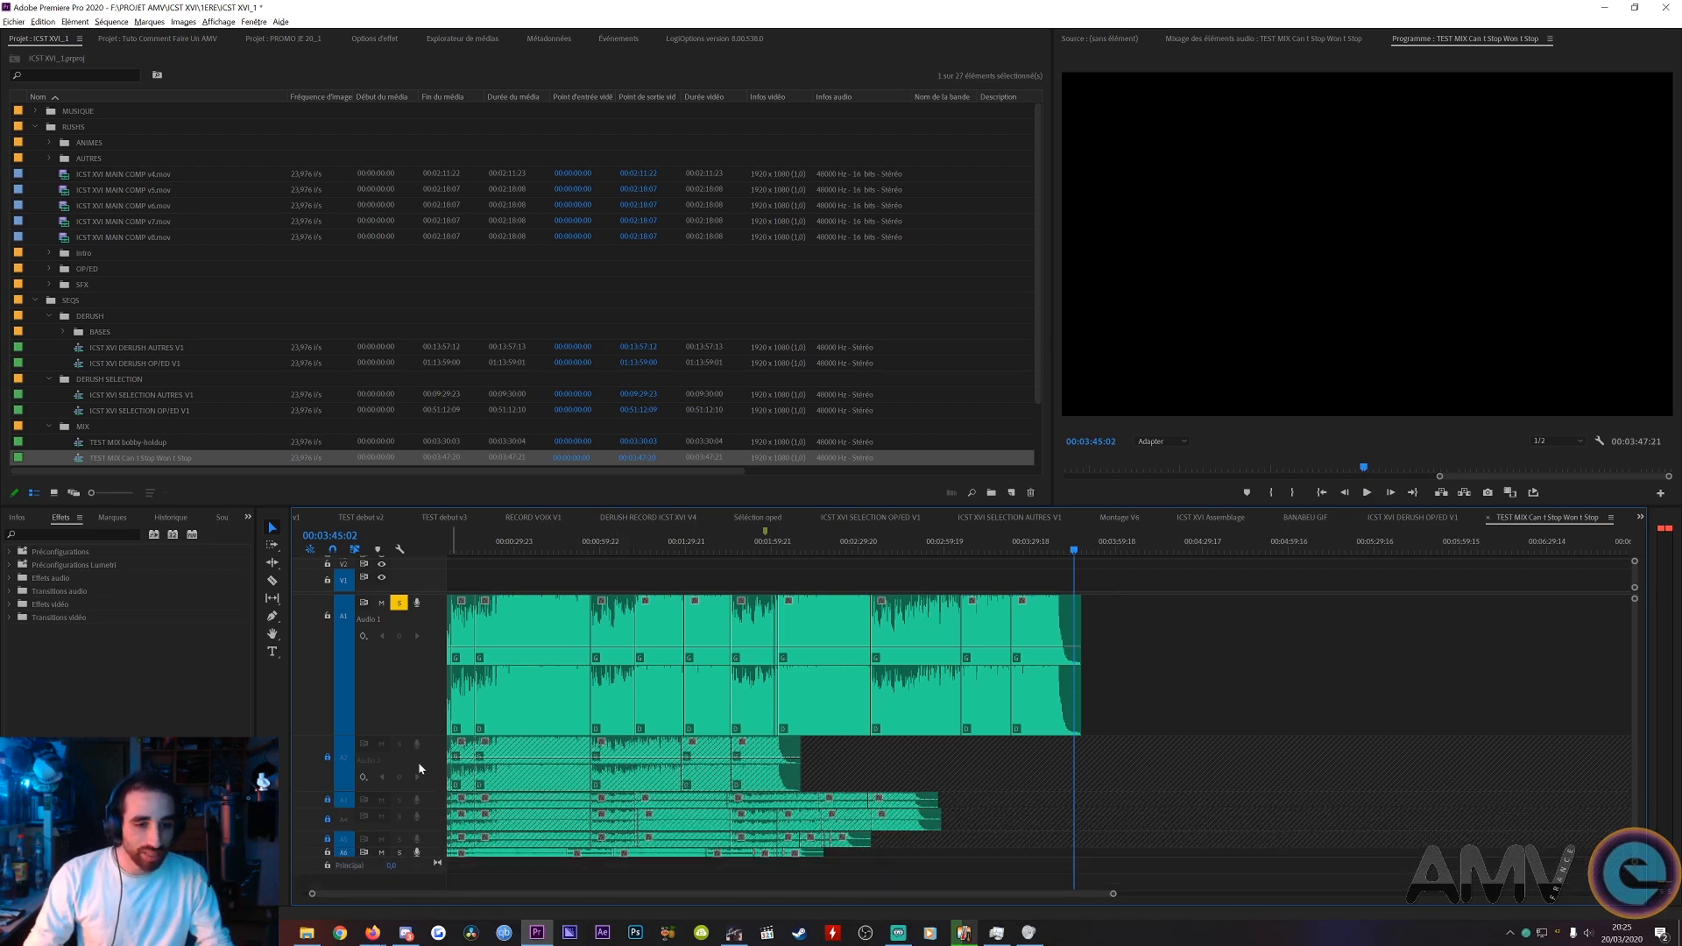
key("alt")
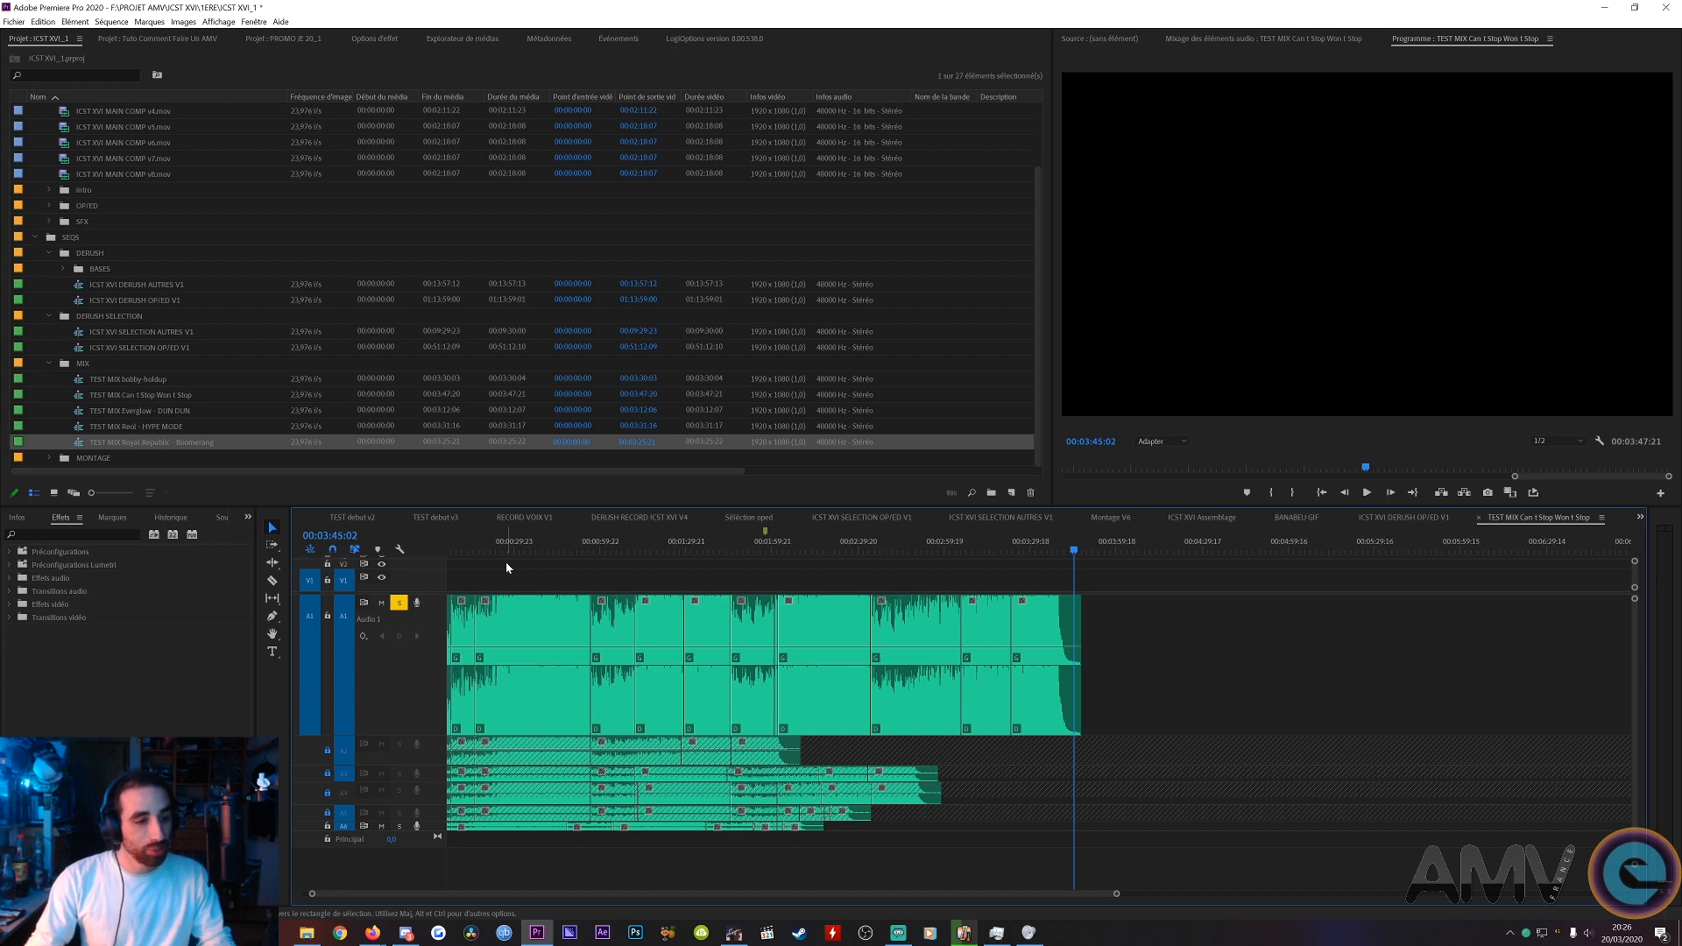
- Open the Ours V1 sequence from the MONTAGE bin of the ICST XVI_1 project
left_click(861, 518)
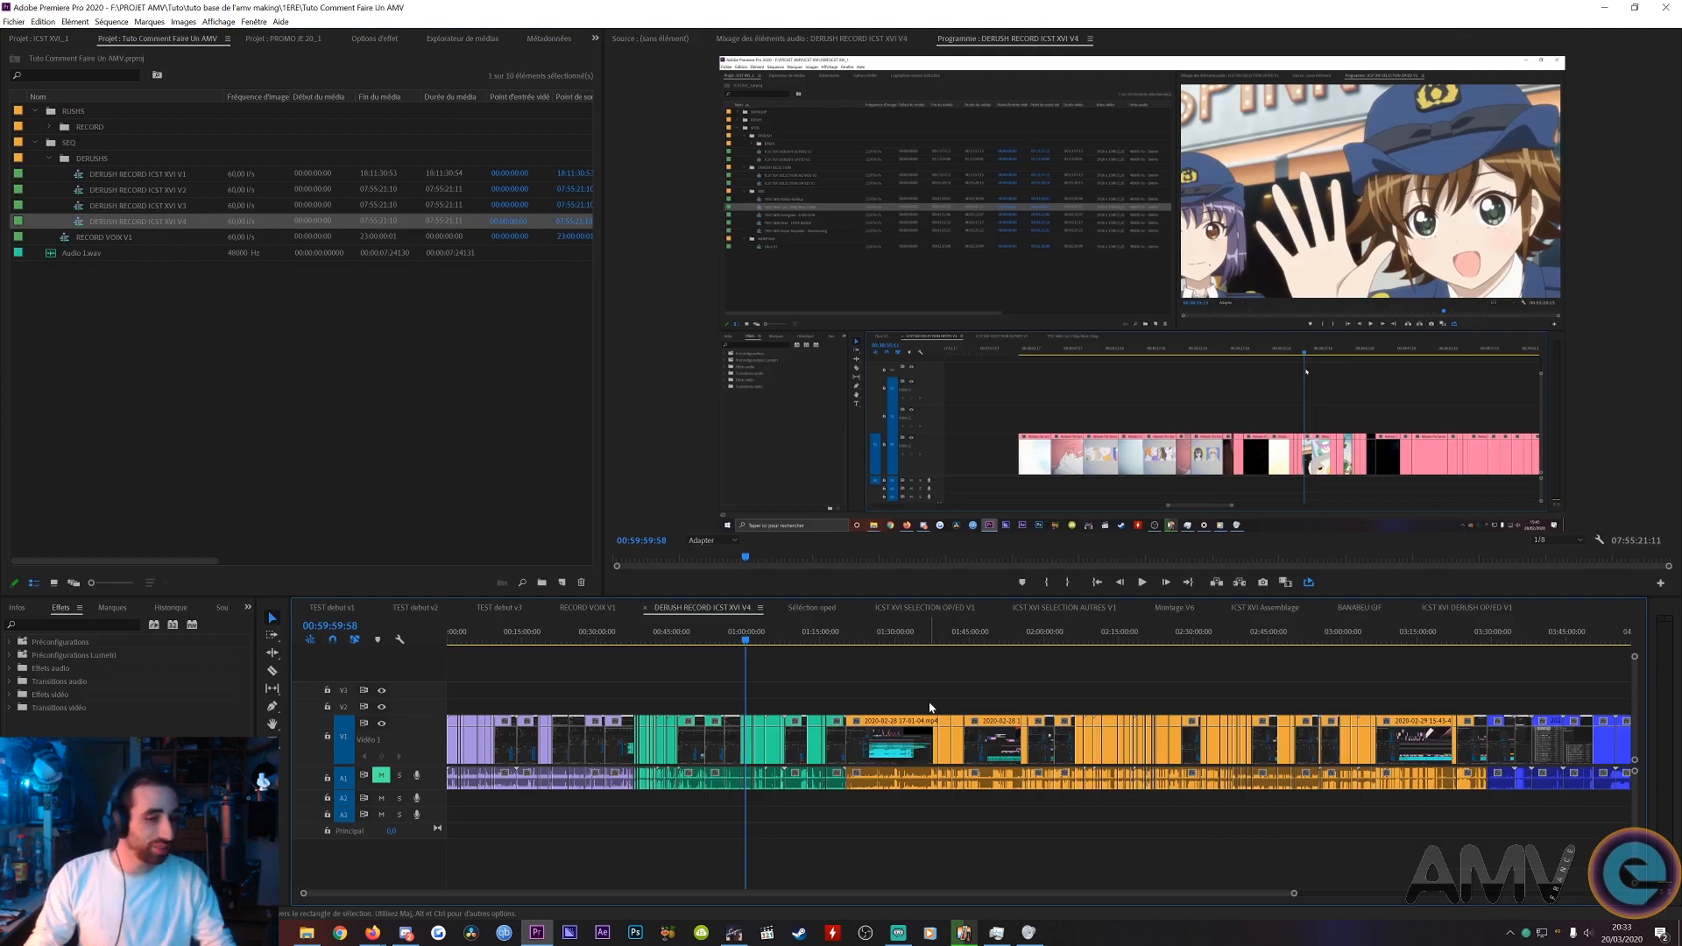
left_click(39, 38)
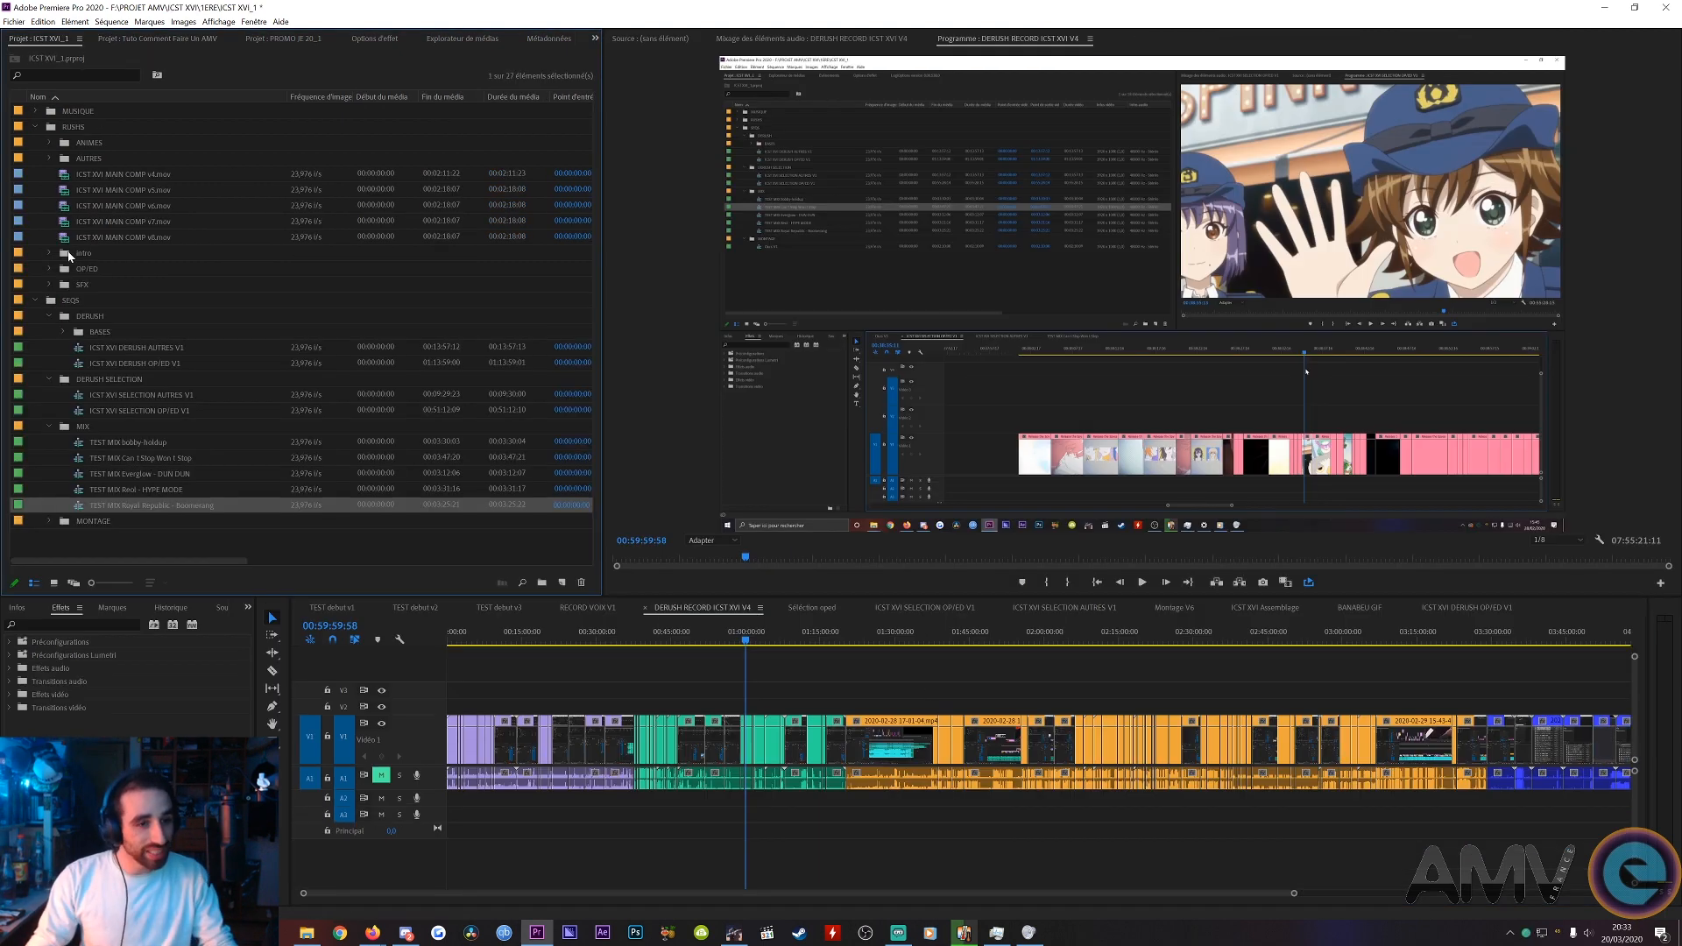
left_click(49, 521)
scroll(82, 412, "down", 4)
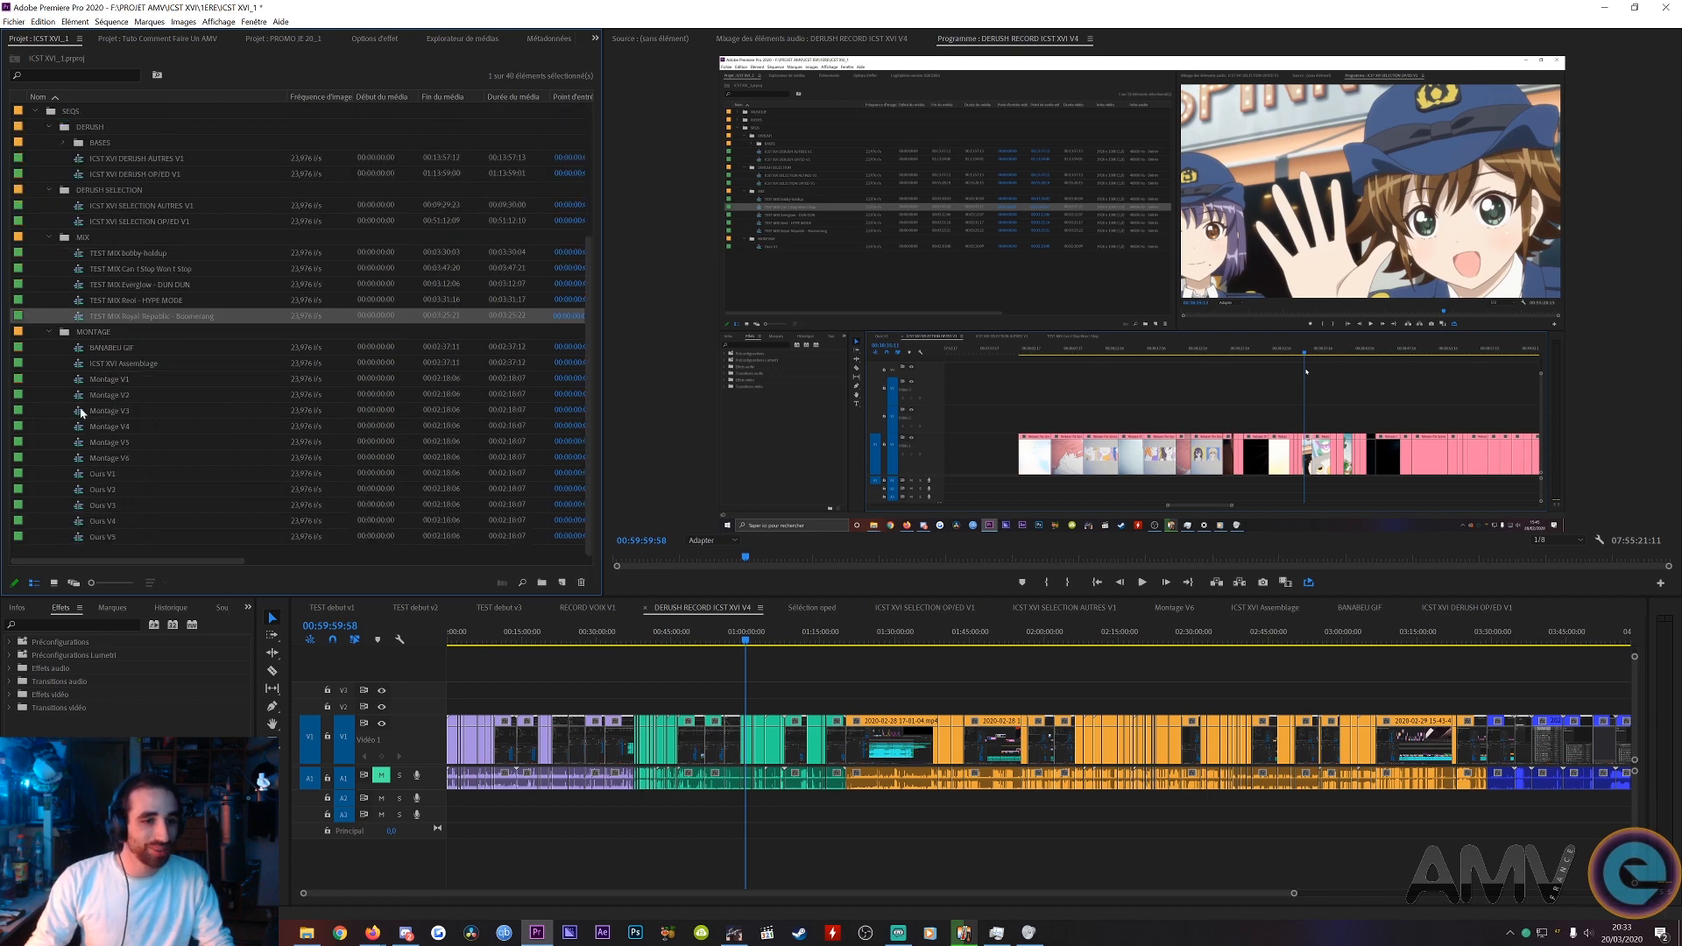
left_click(77, 477)
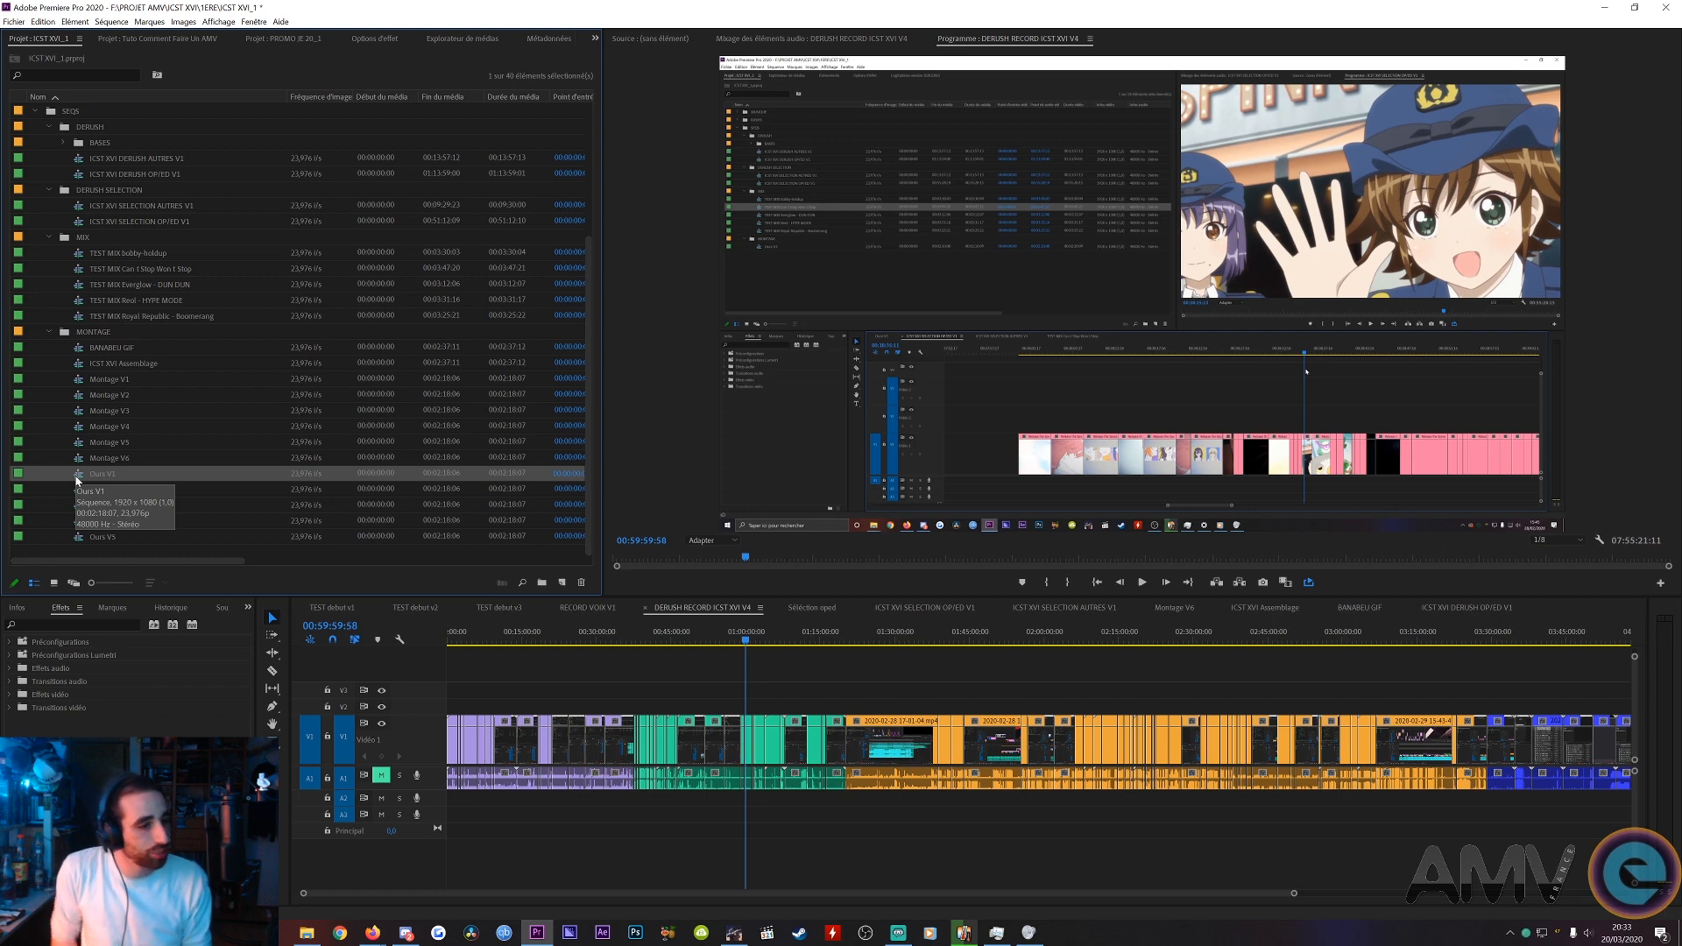
double_click(77, 478)
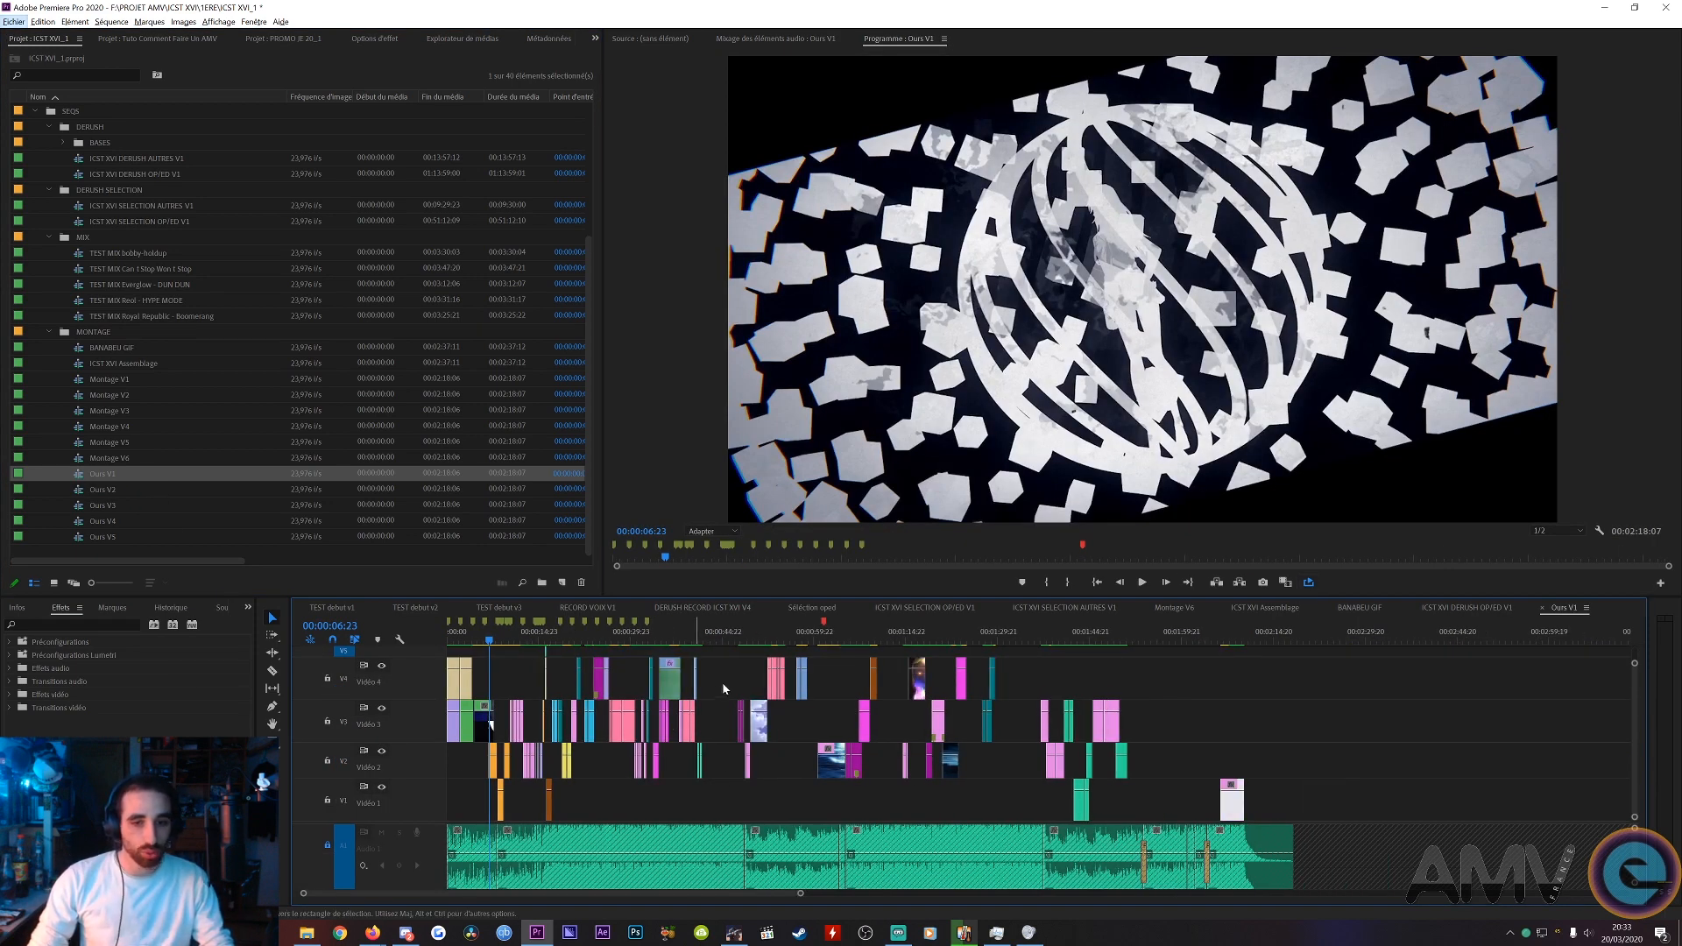
- Examine how the shots are laid out over the music in Ours V1, from its end back to the opening seconds
mouse_move(1635, 663)
left_mouse_down()
mouse_move(1635, 647)
mouse_move(1635, 661)
left_mouse_up()
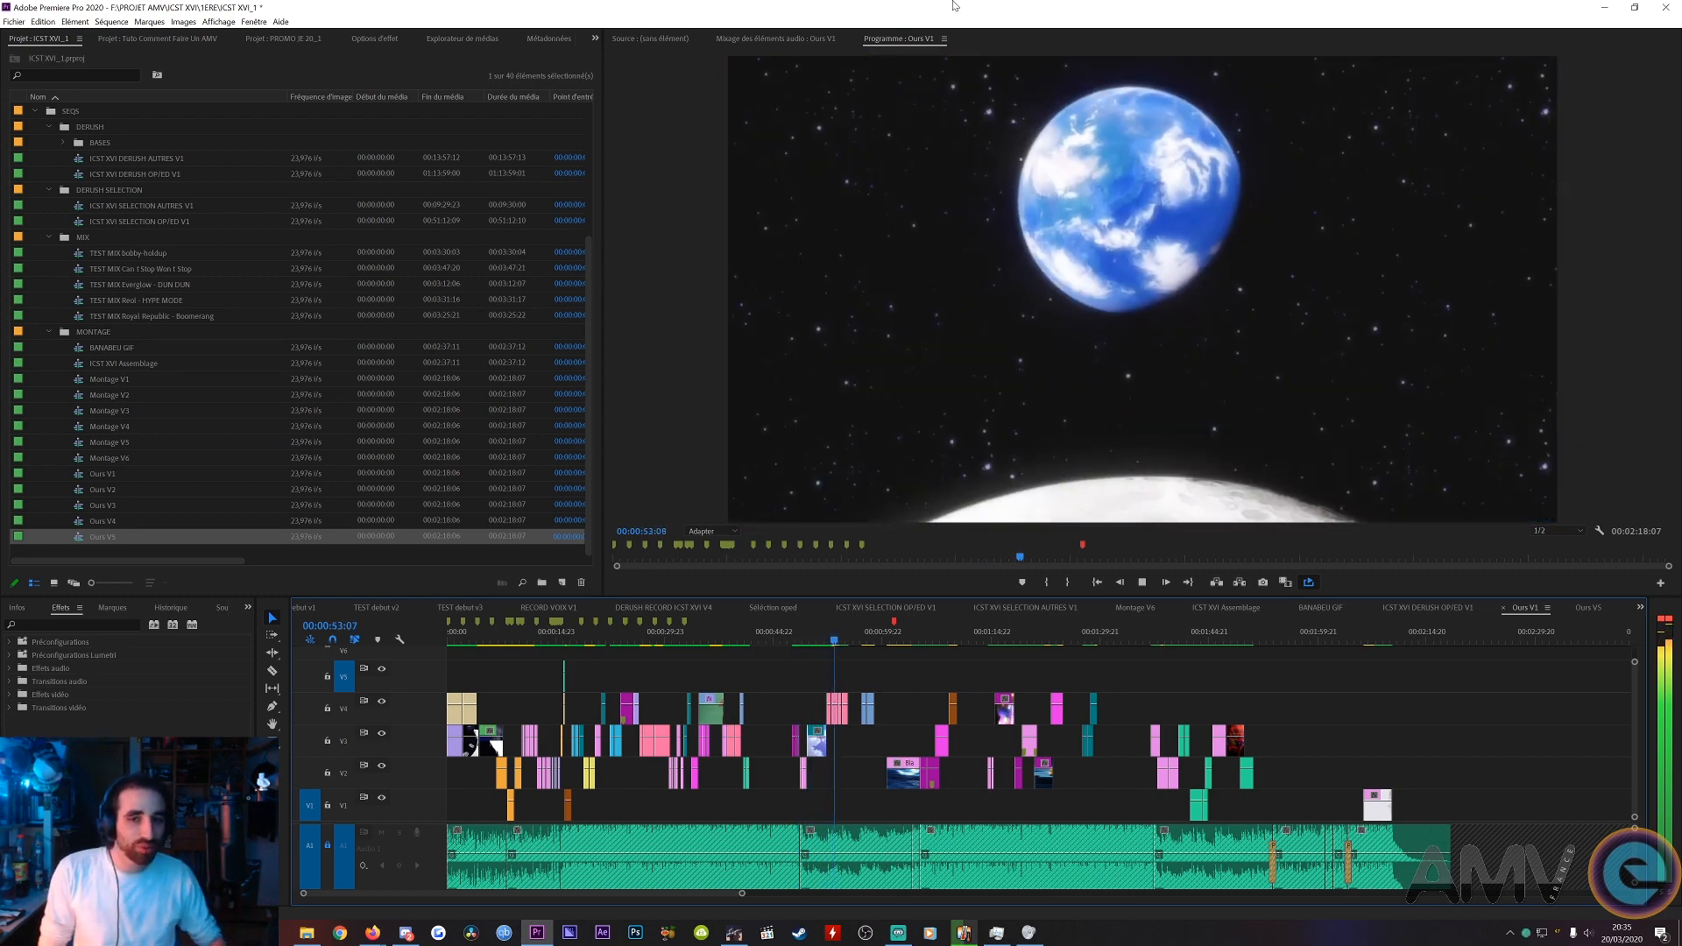
left_click(1417, 642)
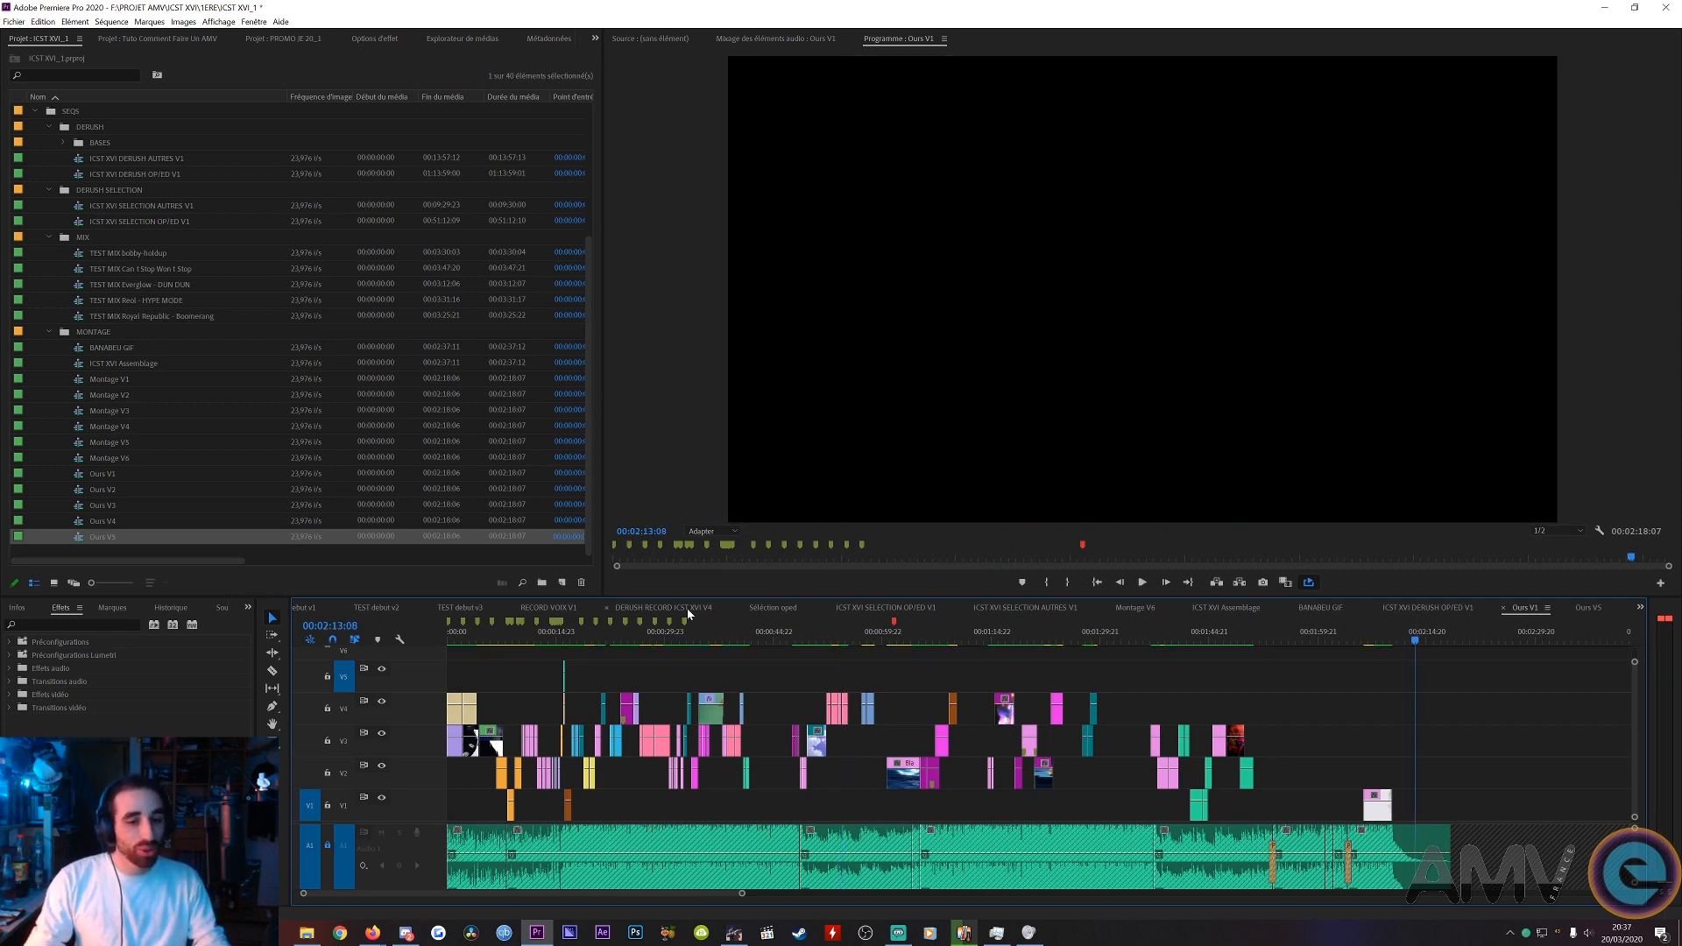
left_click_drag(522, 634, 397, 639)
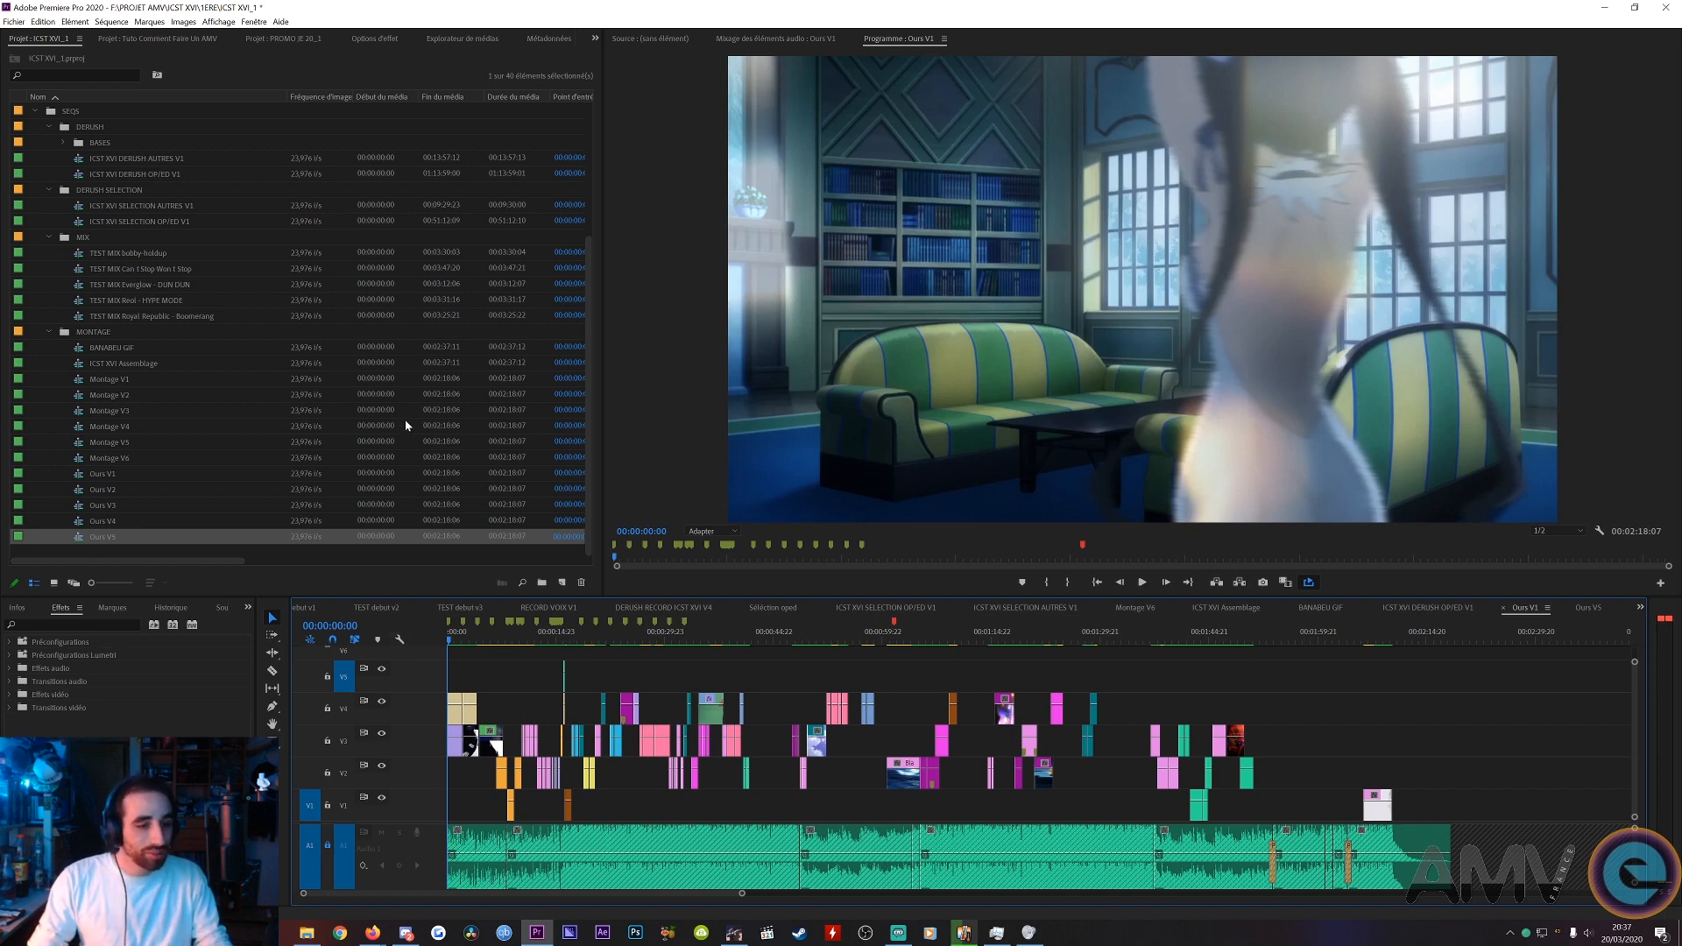
left_click(462, 633)
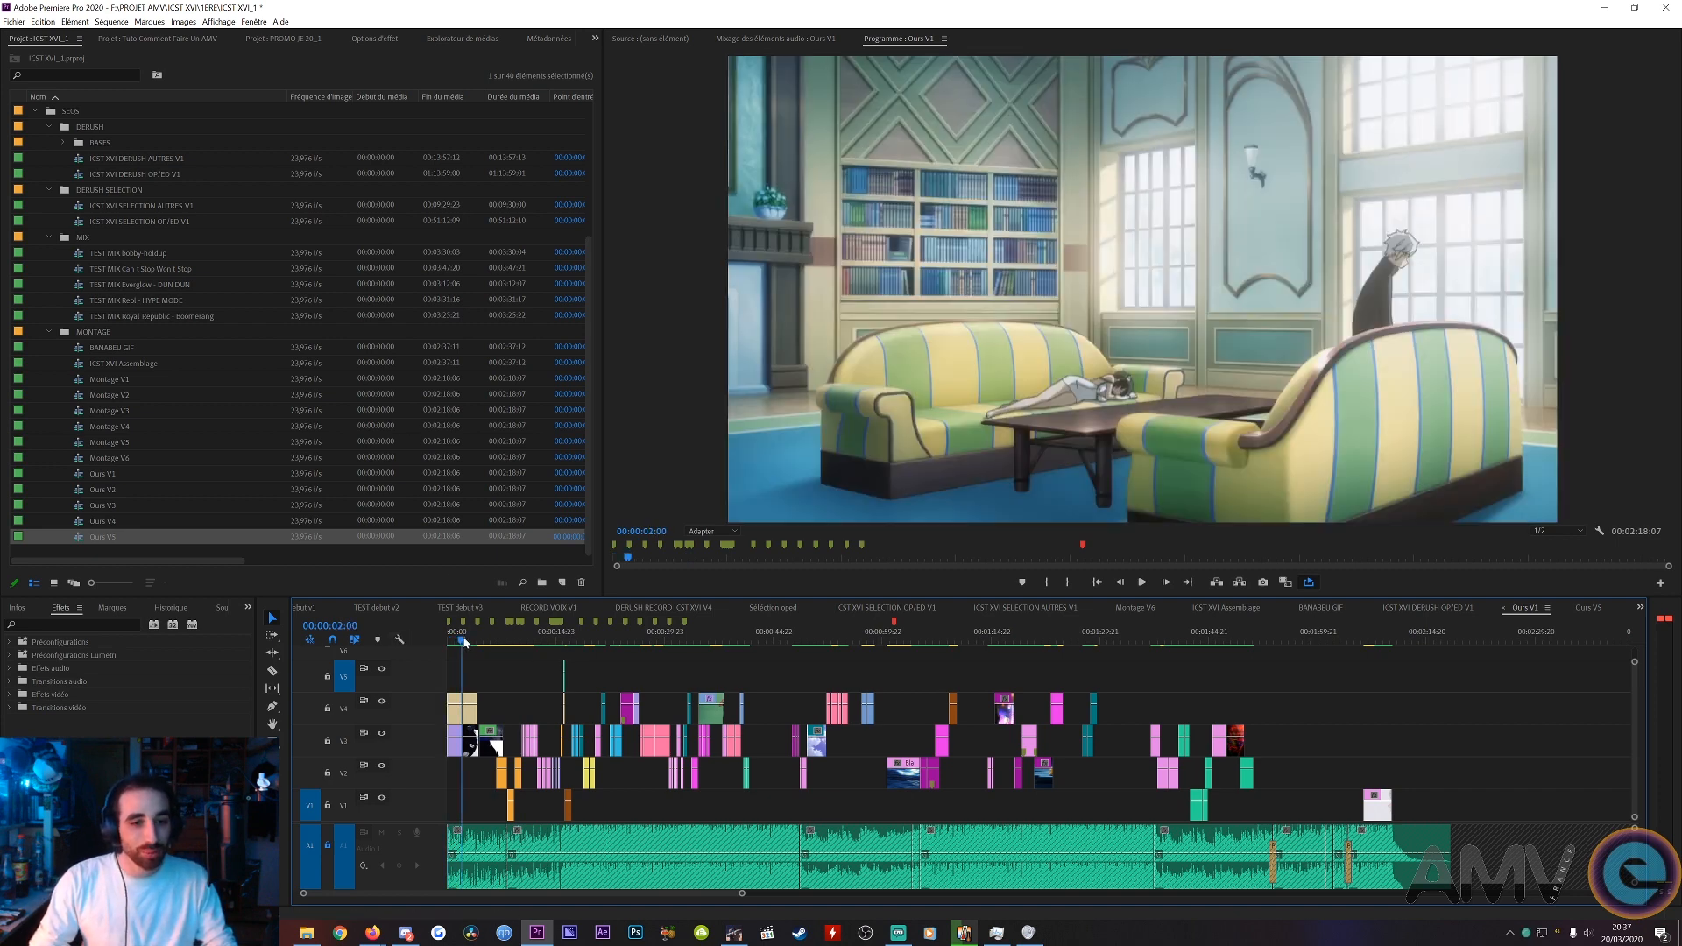
scroll(480, 676, "up", 4)
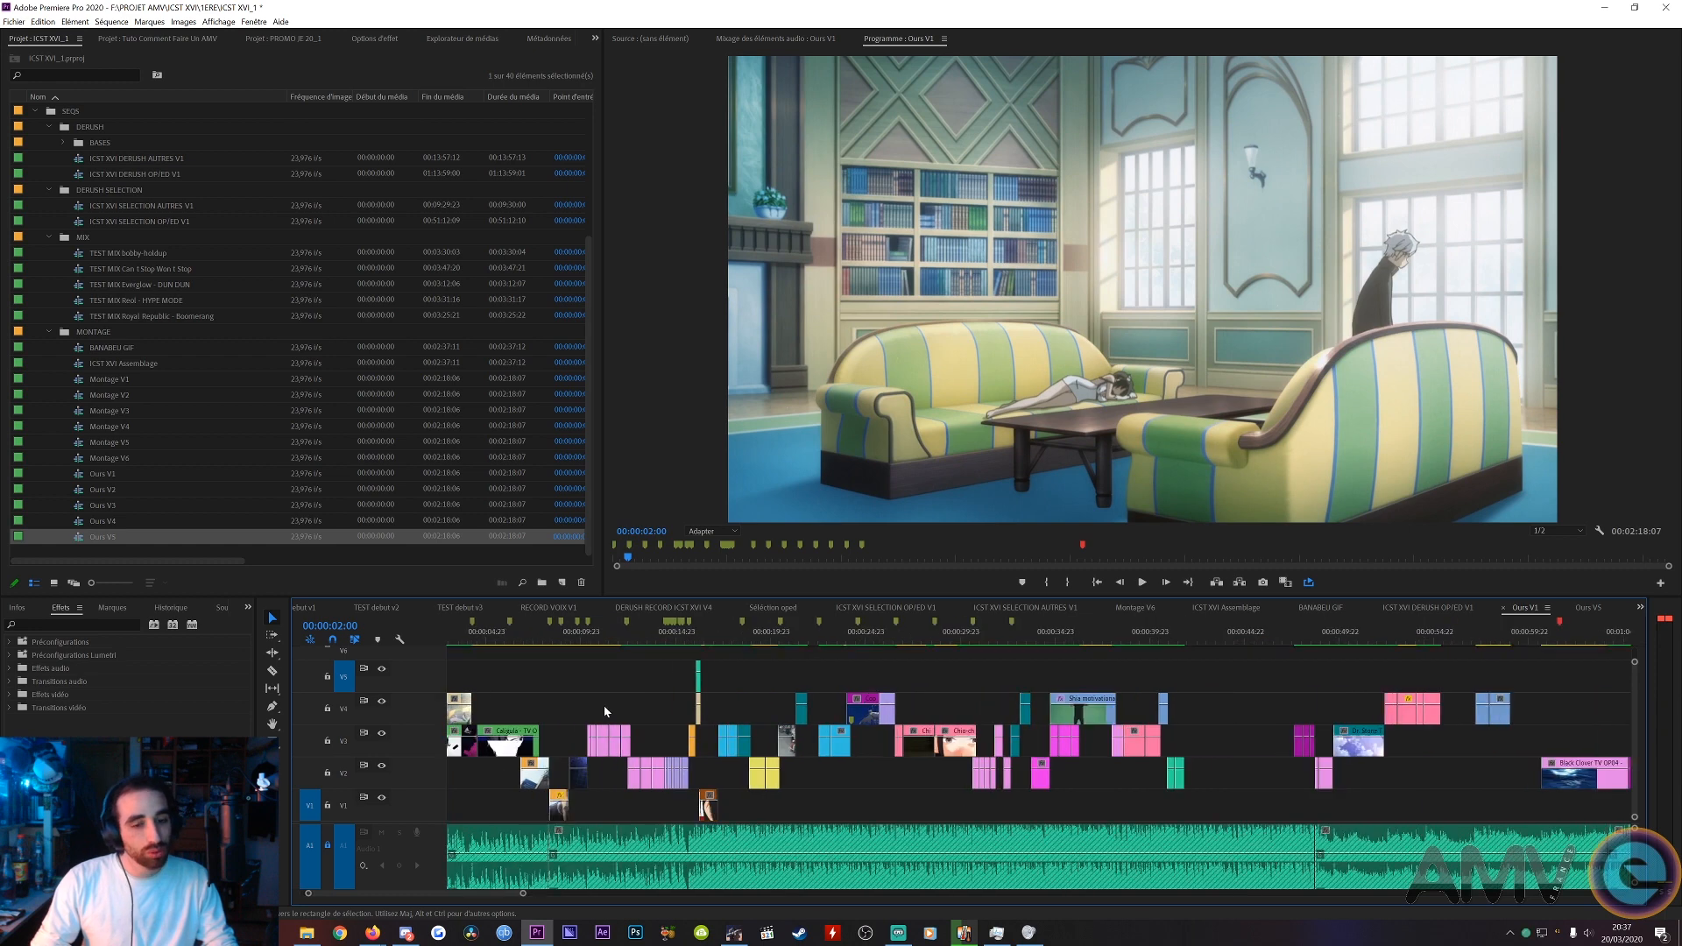
scroll(605, 707, "up", 1)
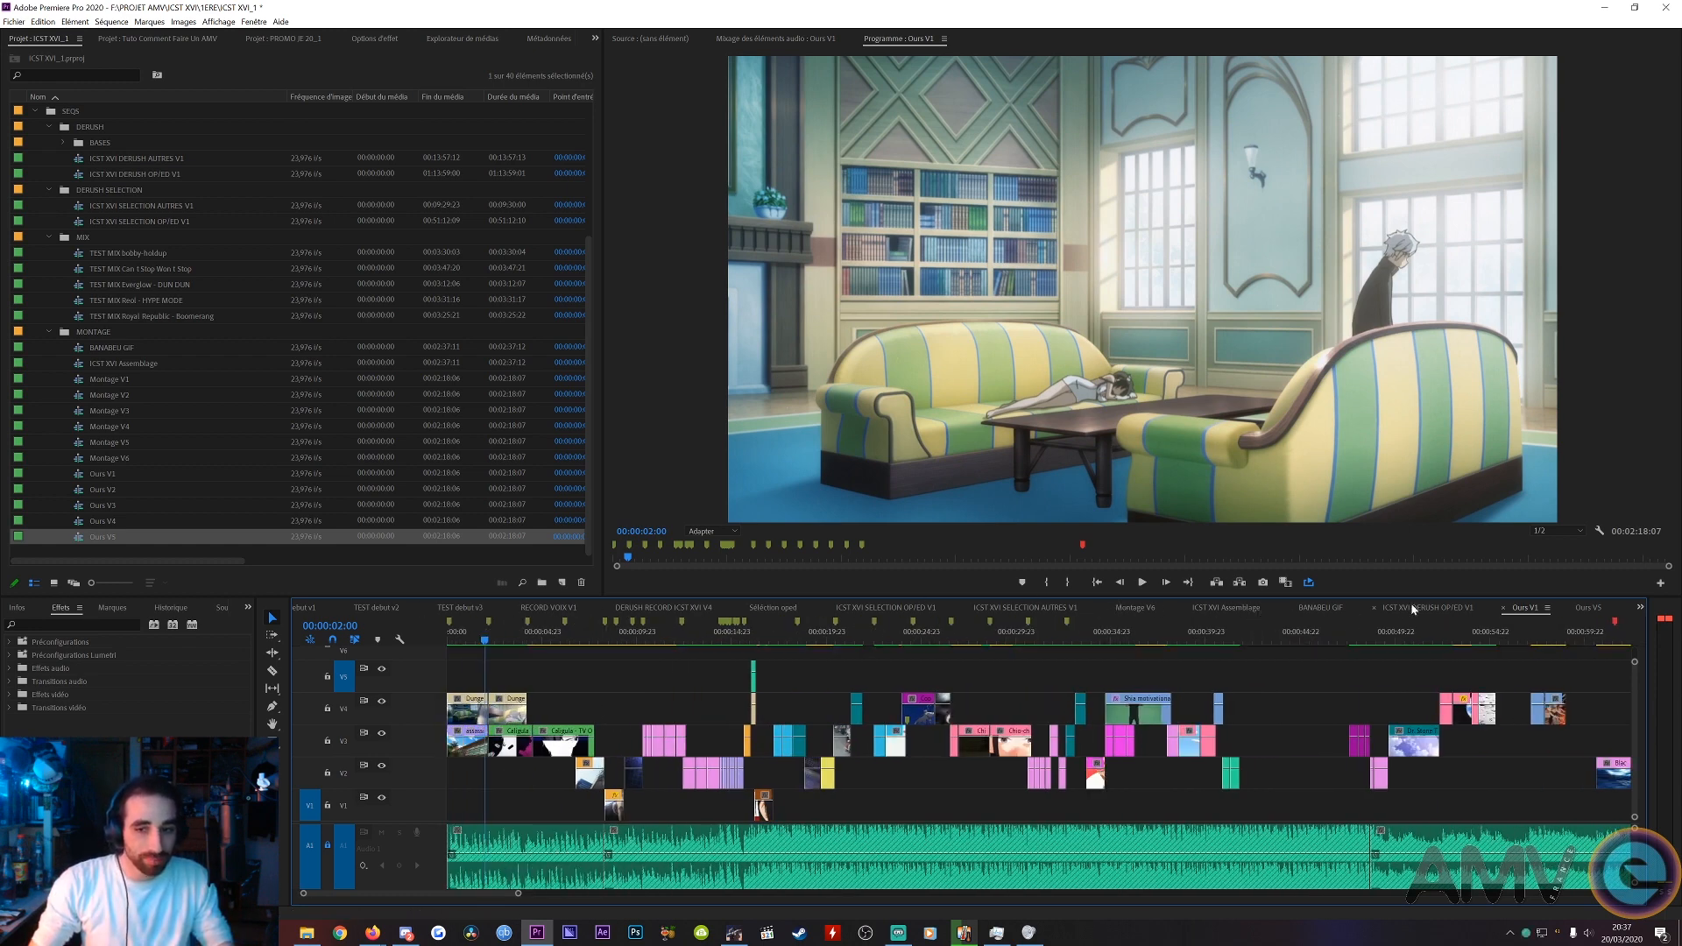
- Dock the ICST XVI SELECTION AUTRES V1 timeline in its own area beside the project bins and bring up Ours V1 in the main timeline
left_click(1037, 609)
left_click_drag(1036, 609, 618, 272)
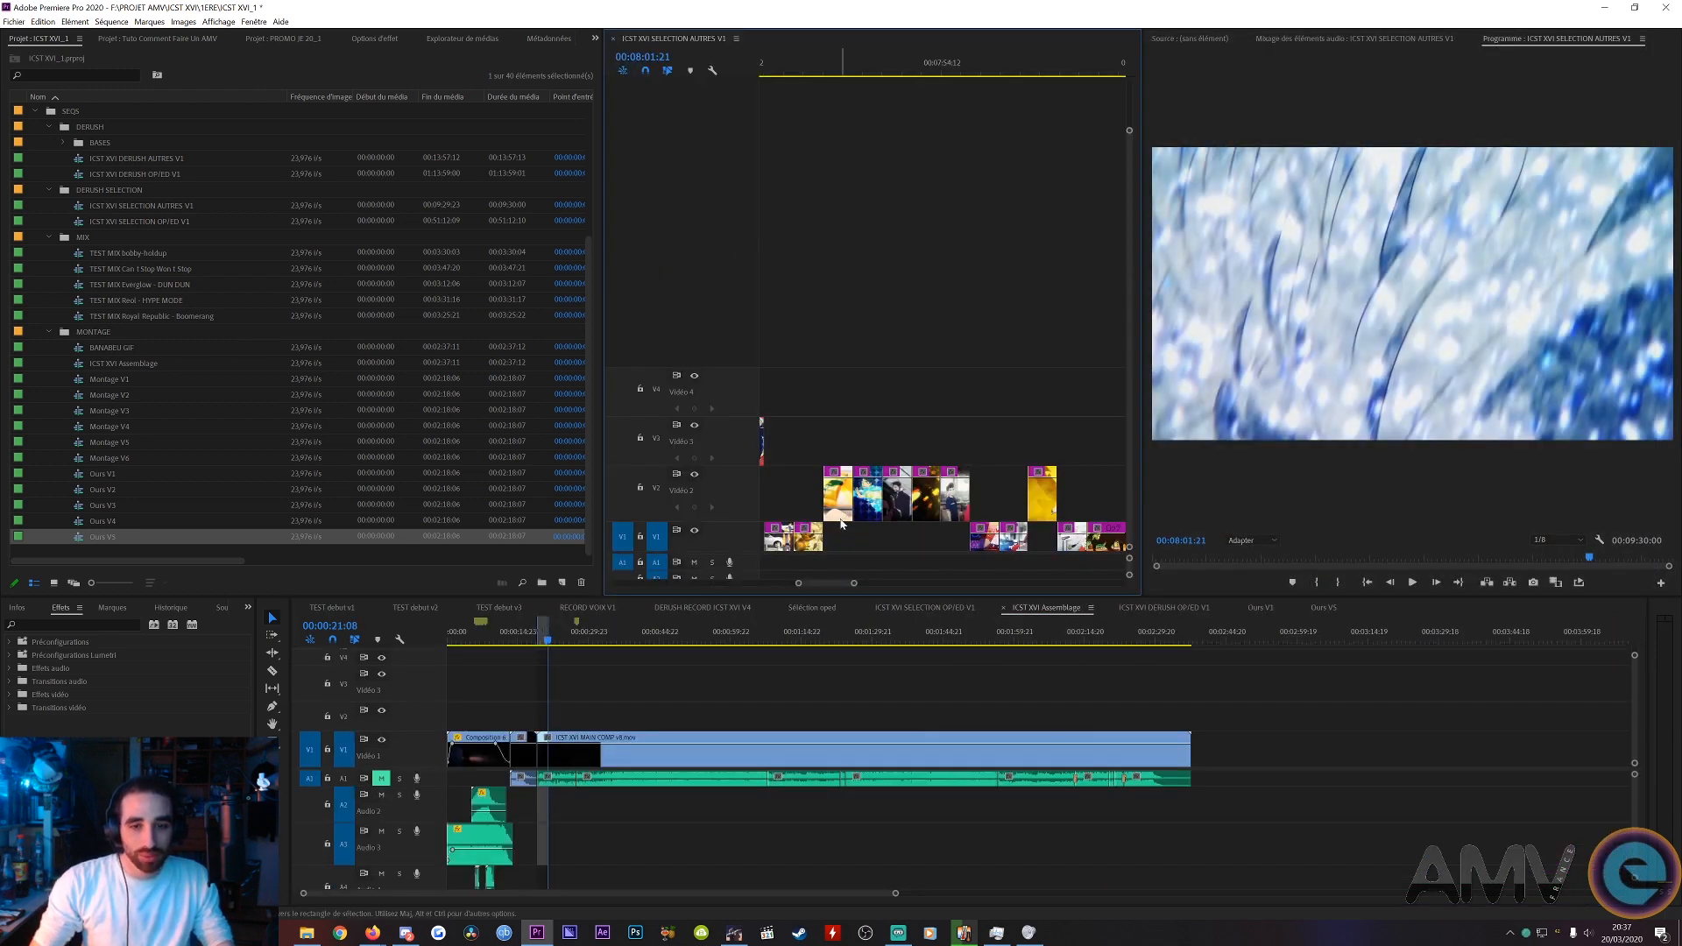
left_click_drag(842, 597, 842, 542)
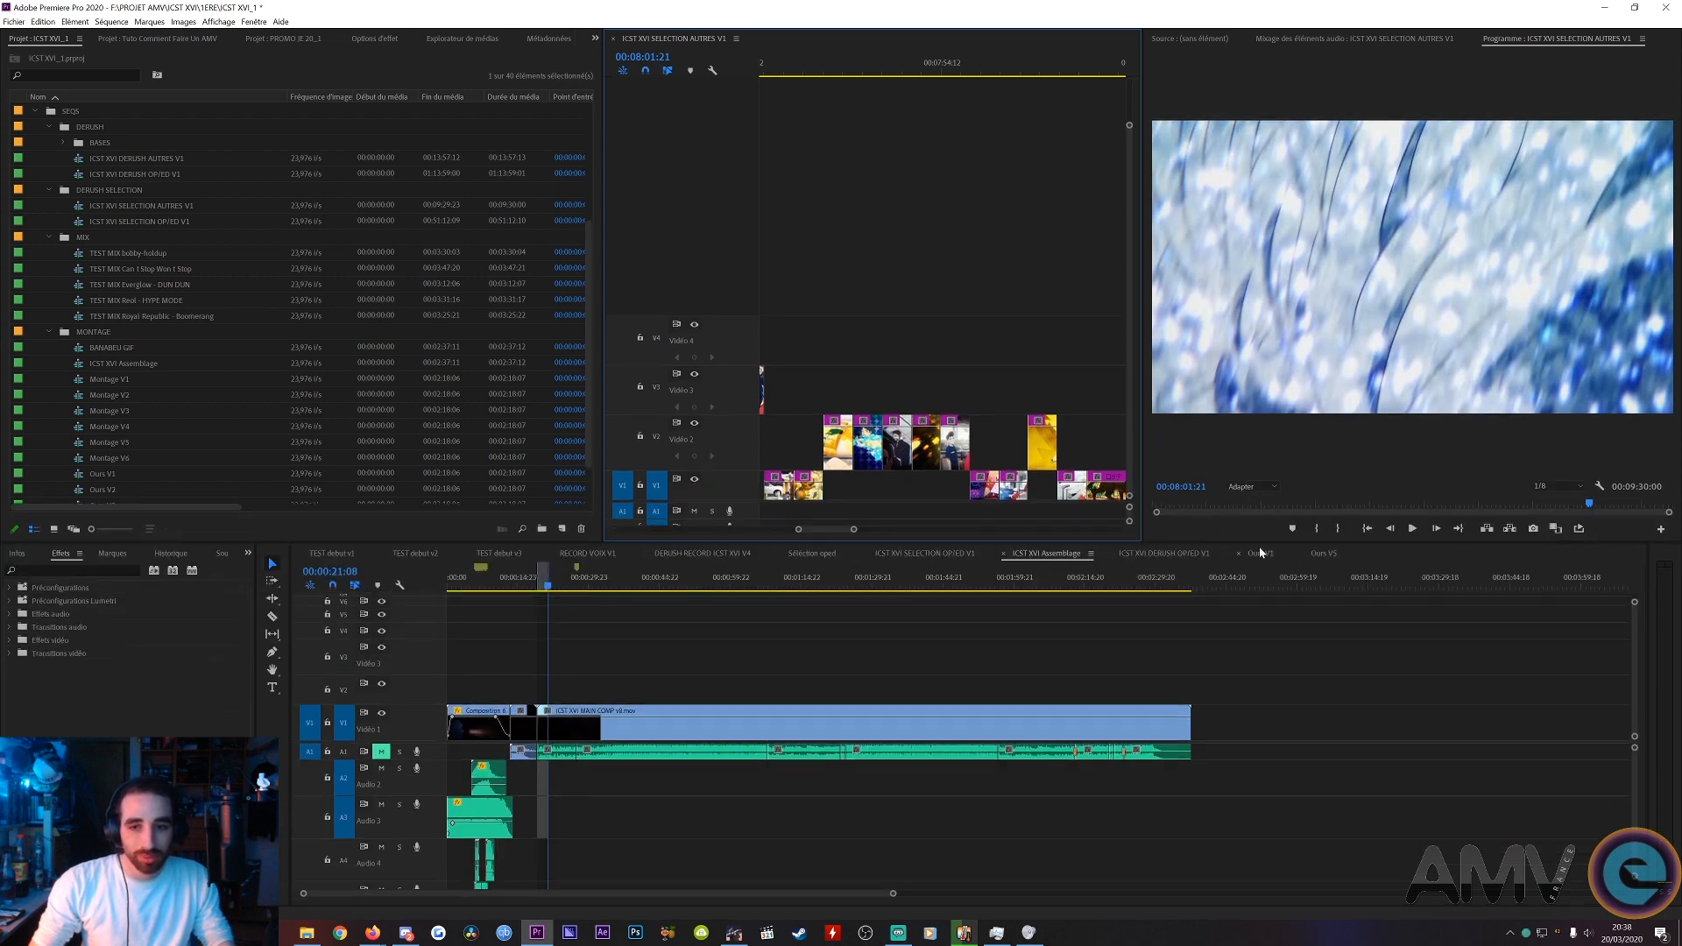
left_click(1260, 552)
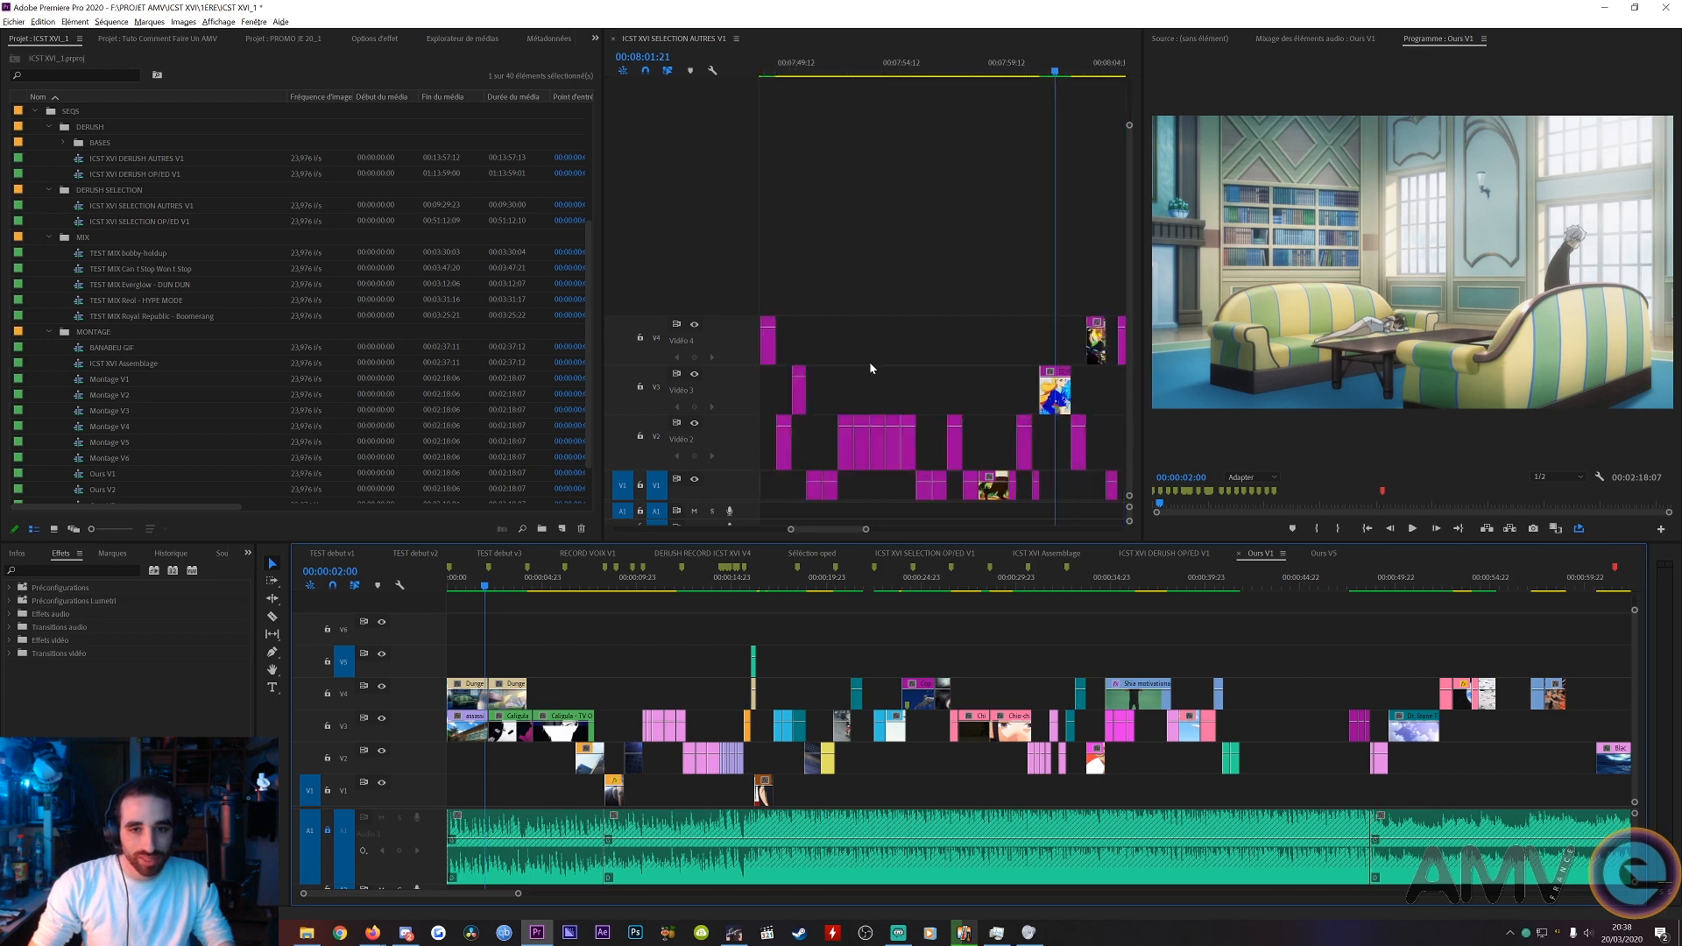
- Browse the sorted shots in ICST XVI SELECTION AUTRES V1 and play the Video 2 shots near the start of the sequence
scroll(870, 365, "down", 5, "alt")
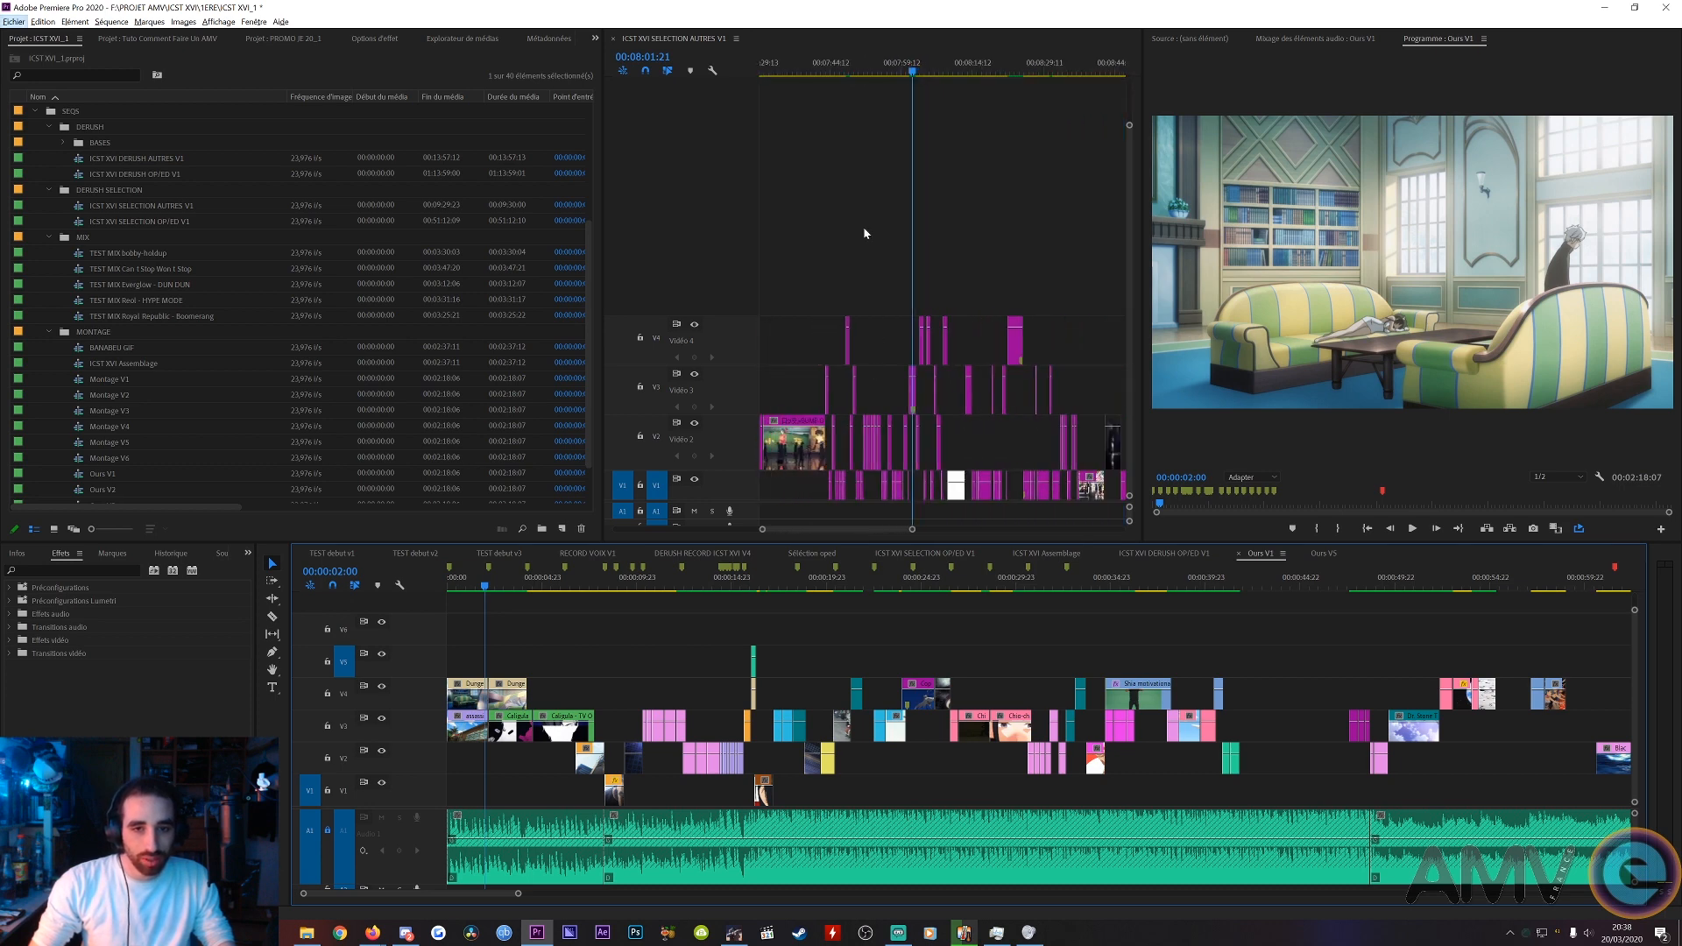
left_click_drag(826, 70, 827, 178)
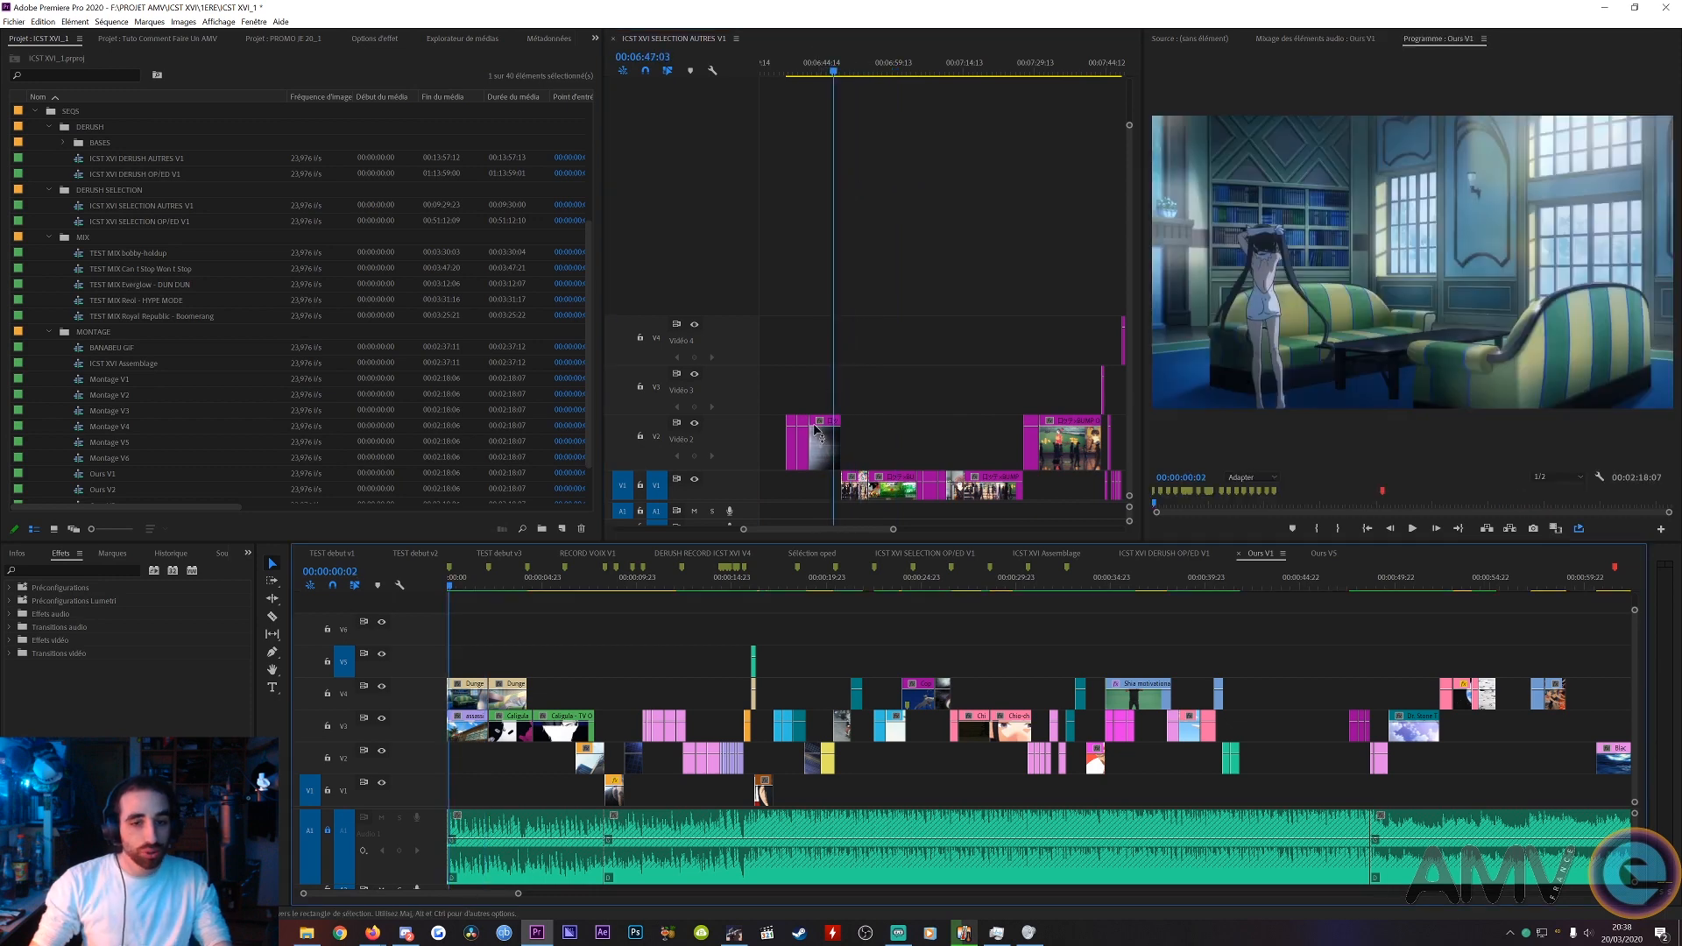
left_click_drag(813, 530, 685, 529)
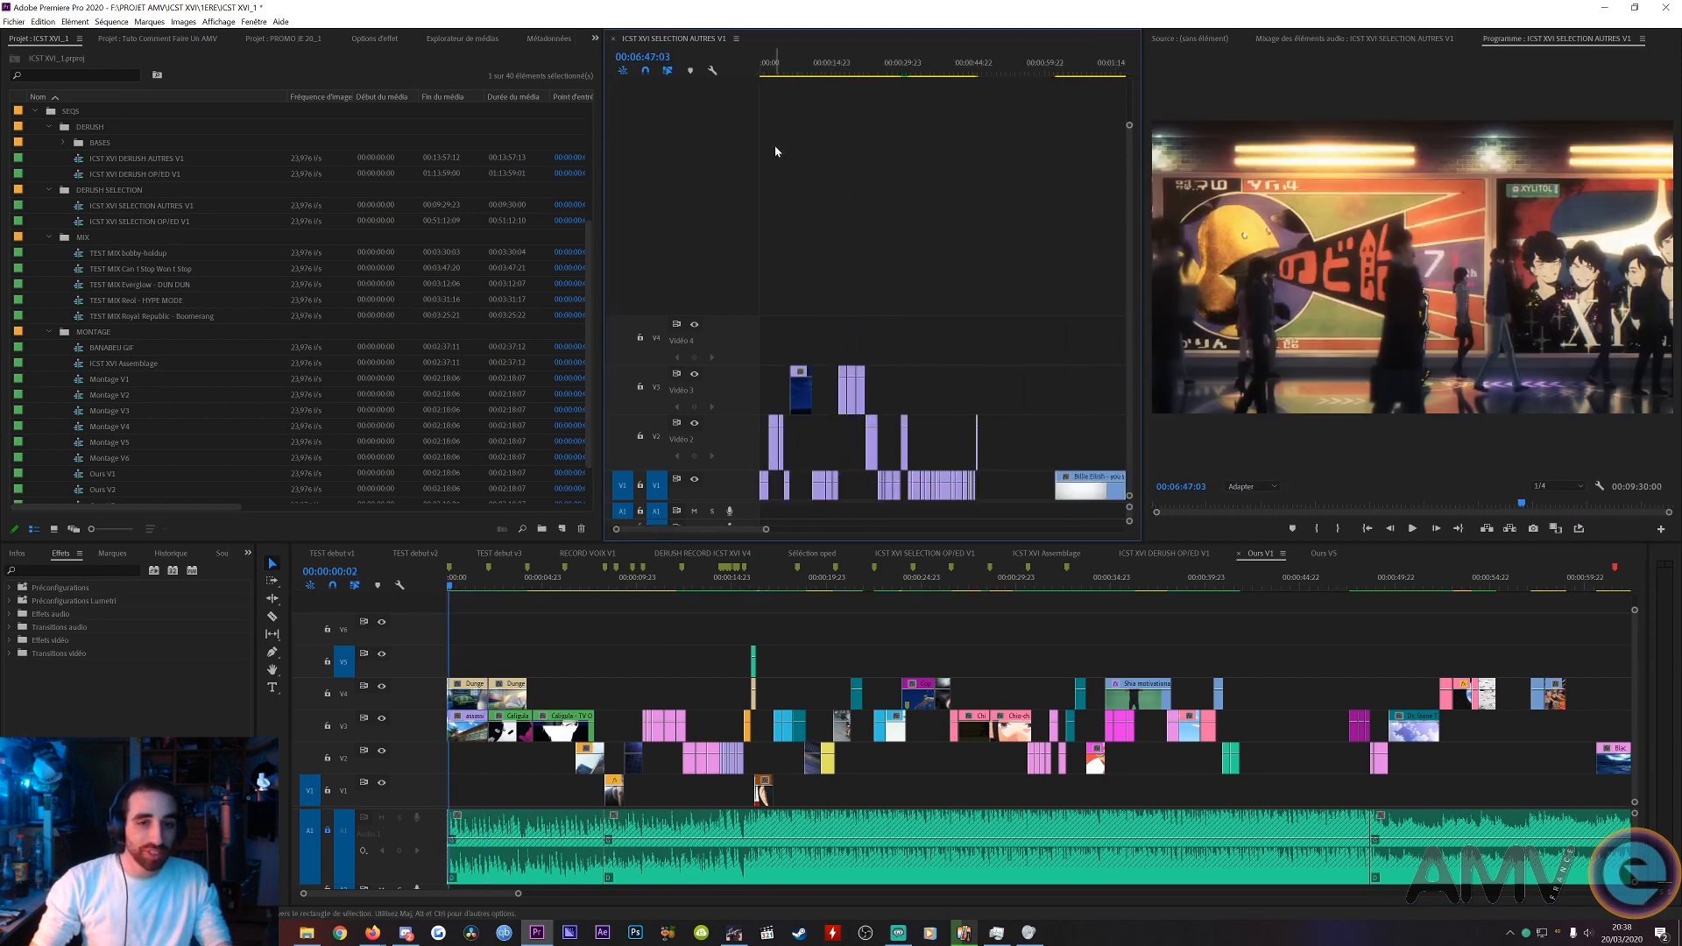
left_click(772, 72)
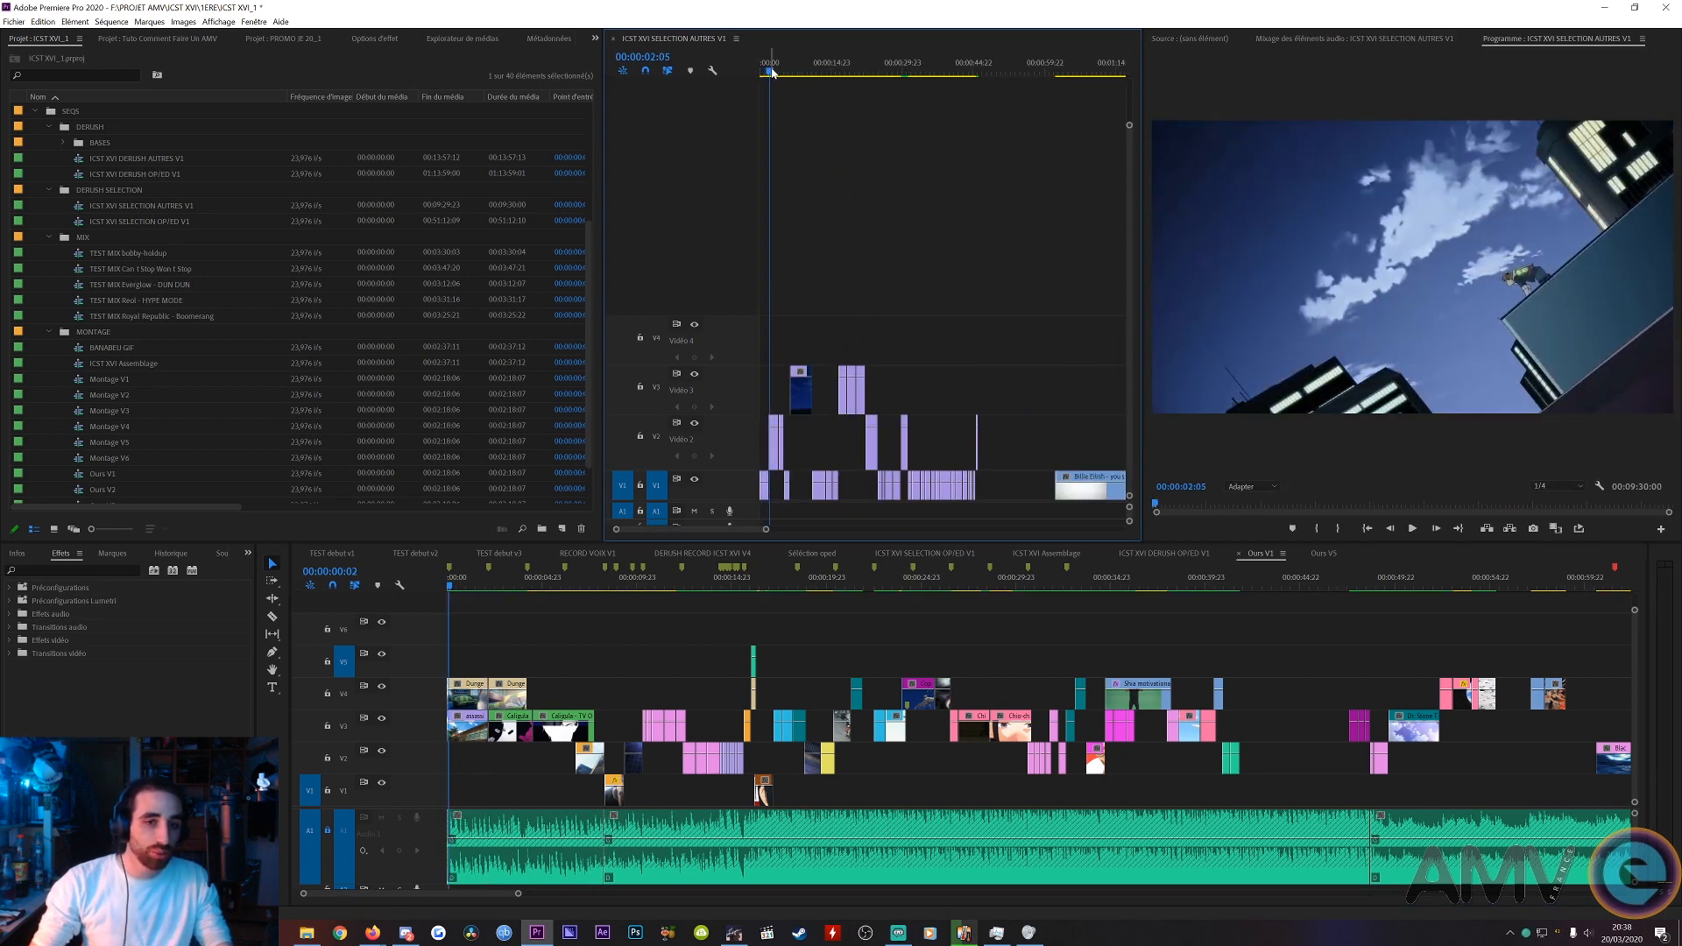
key("space")
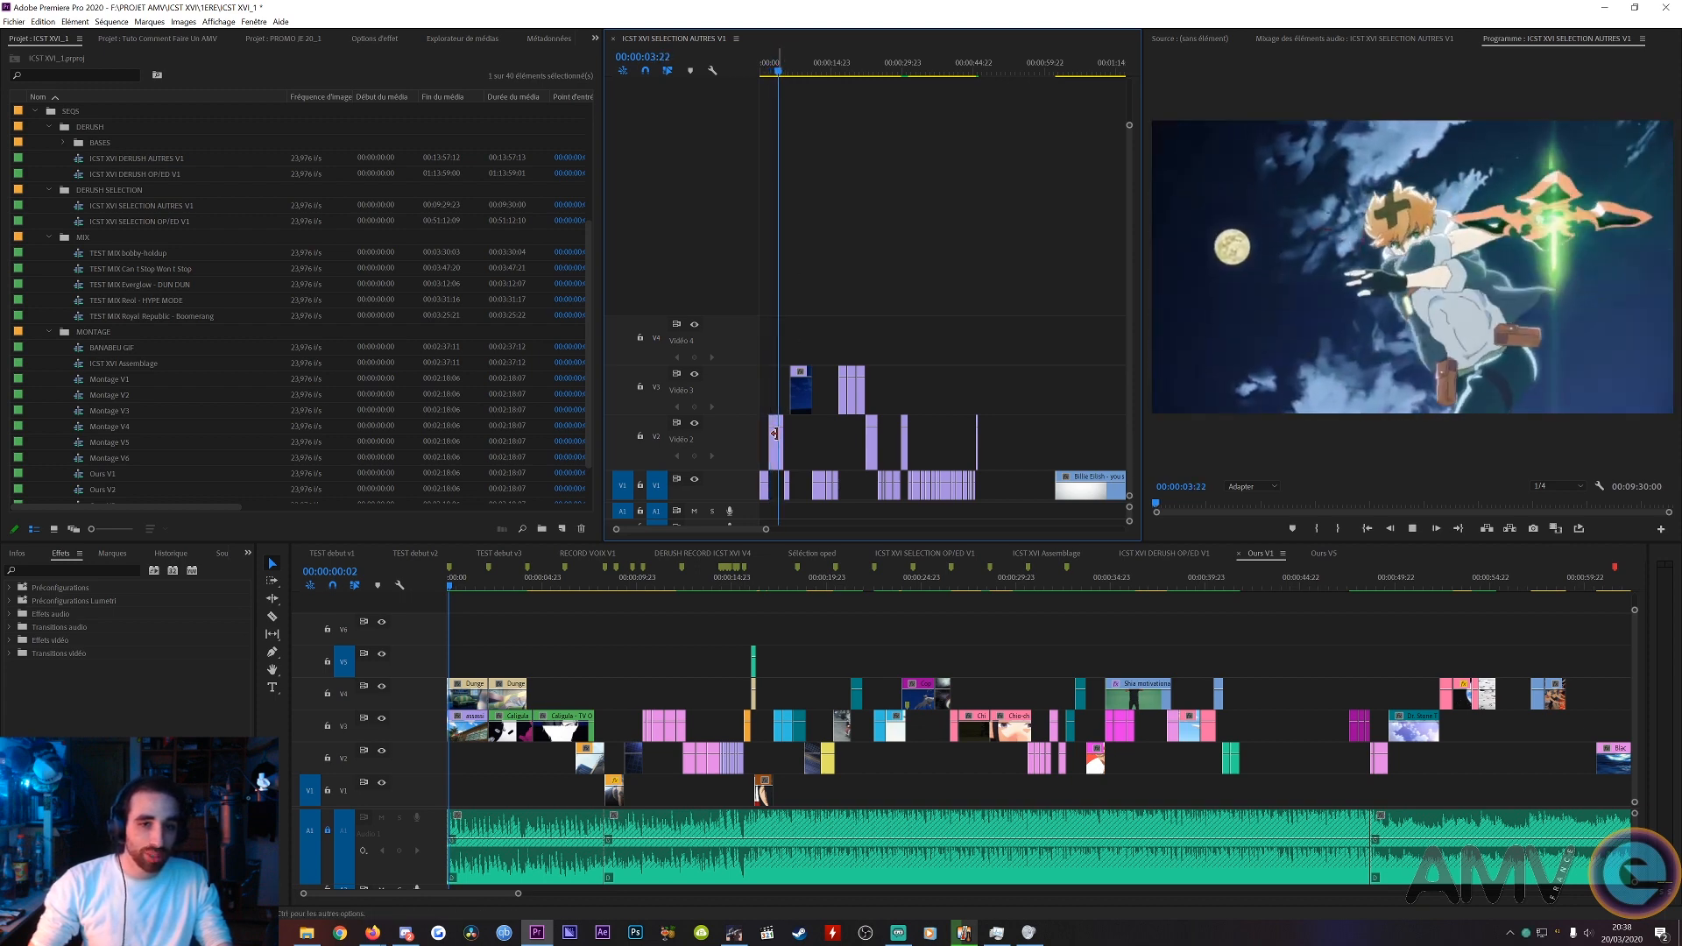
key("space")
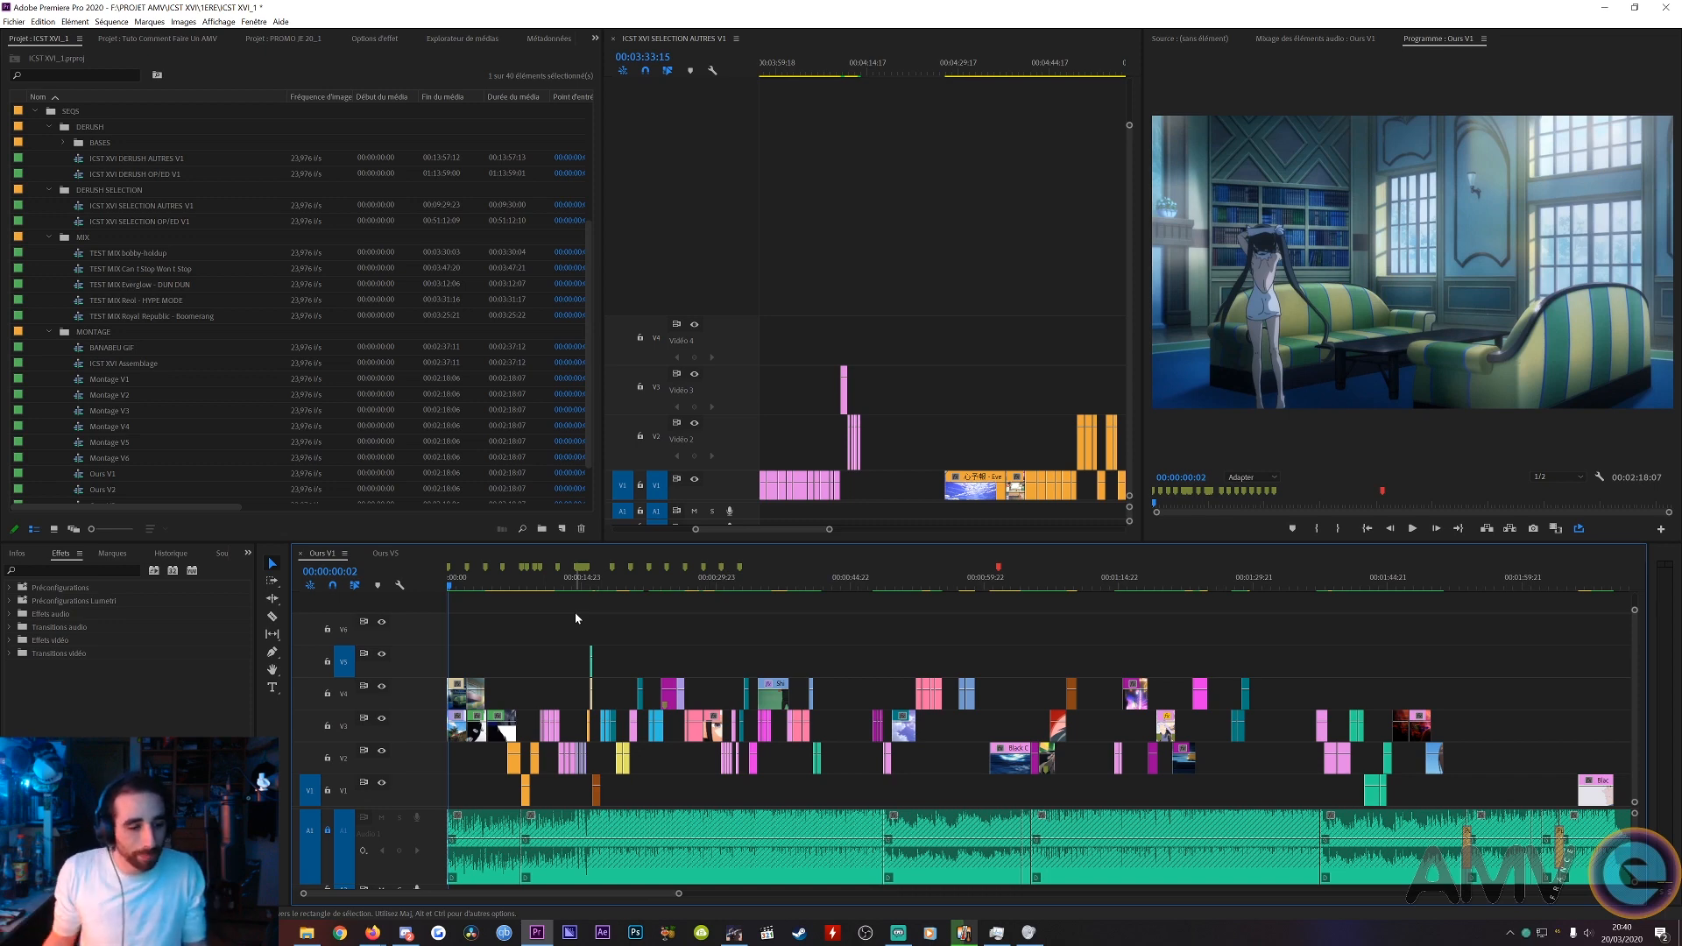
- Scrub through the opening shots of Ours V1 up to 00:00:07:17 and return the playhead to the start
key("minus")
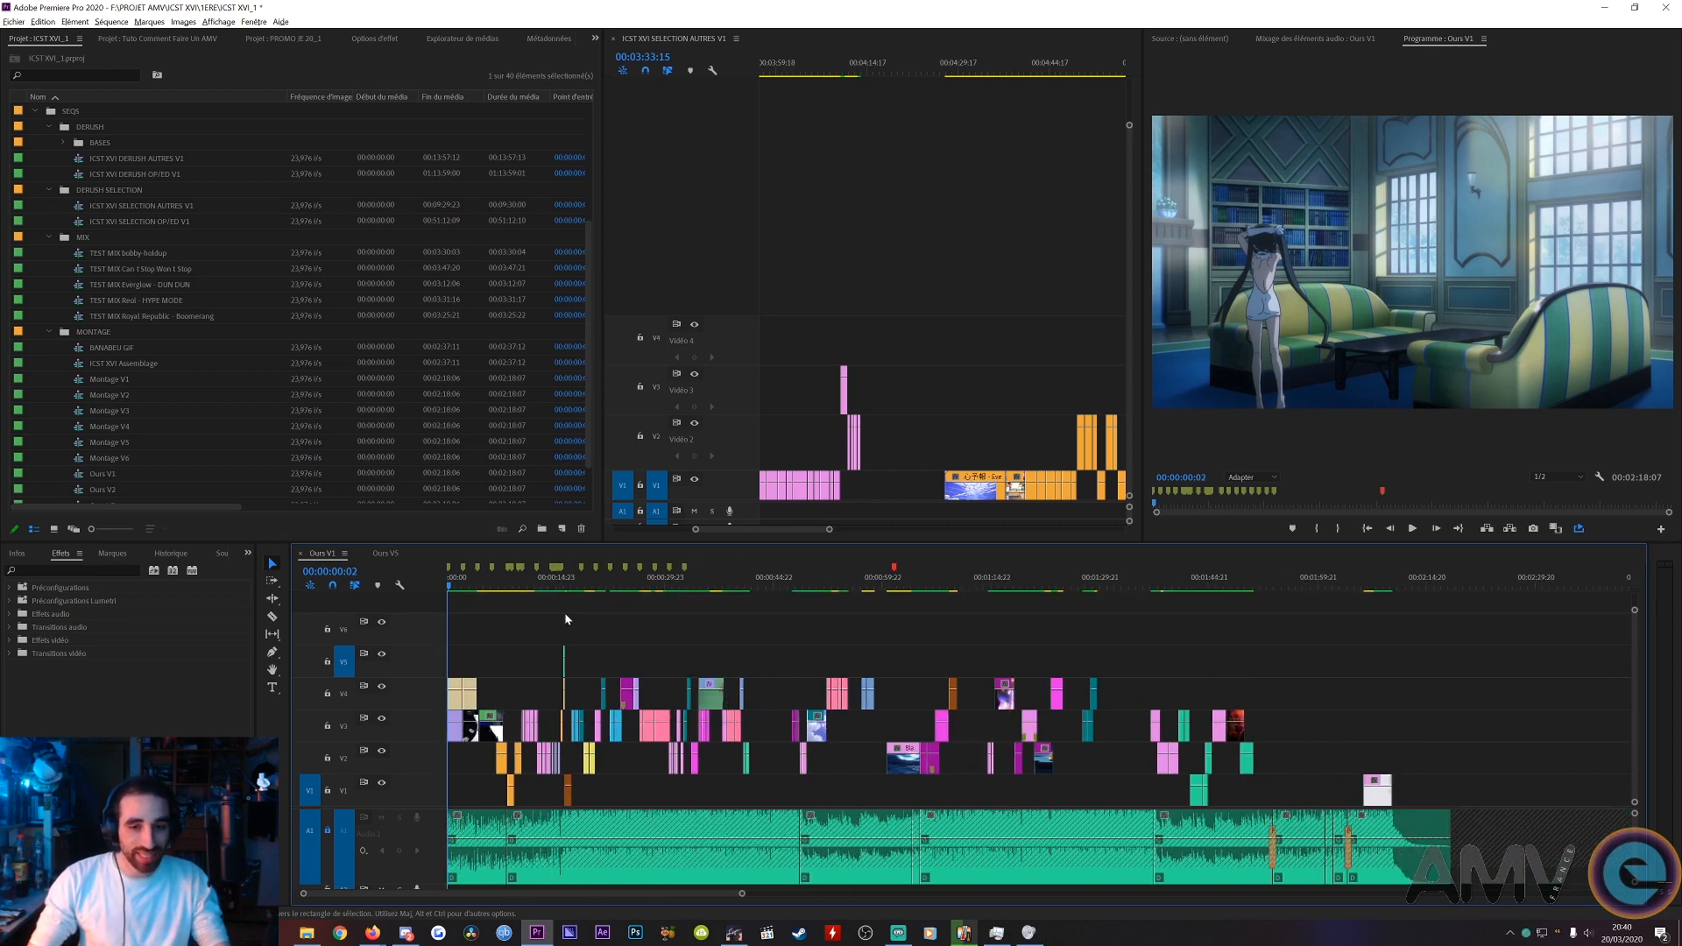
key("alt")
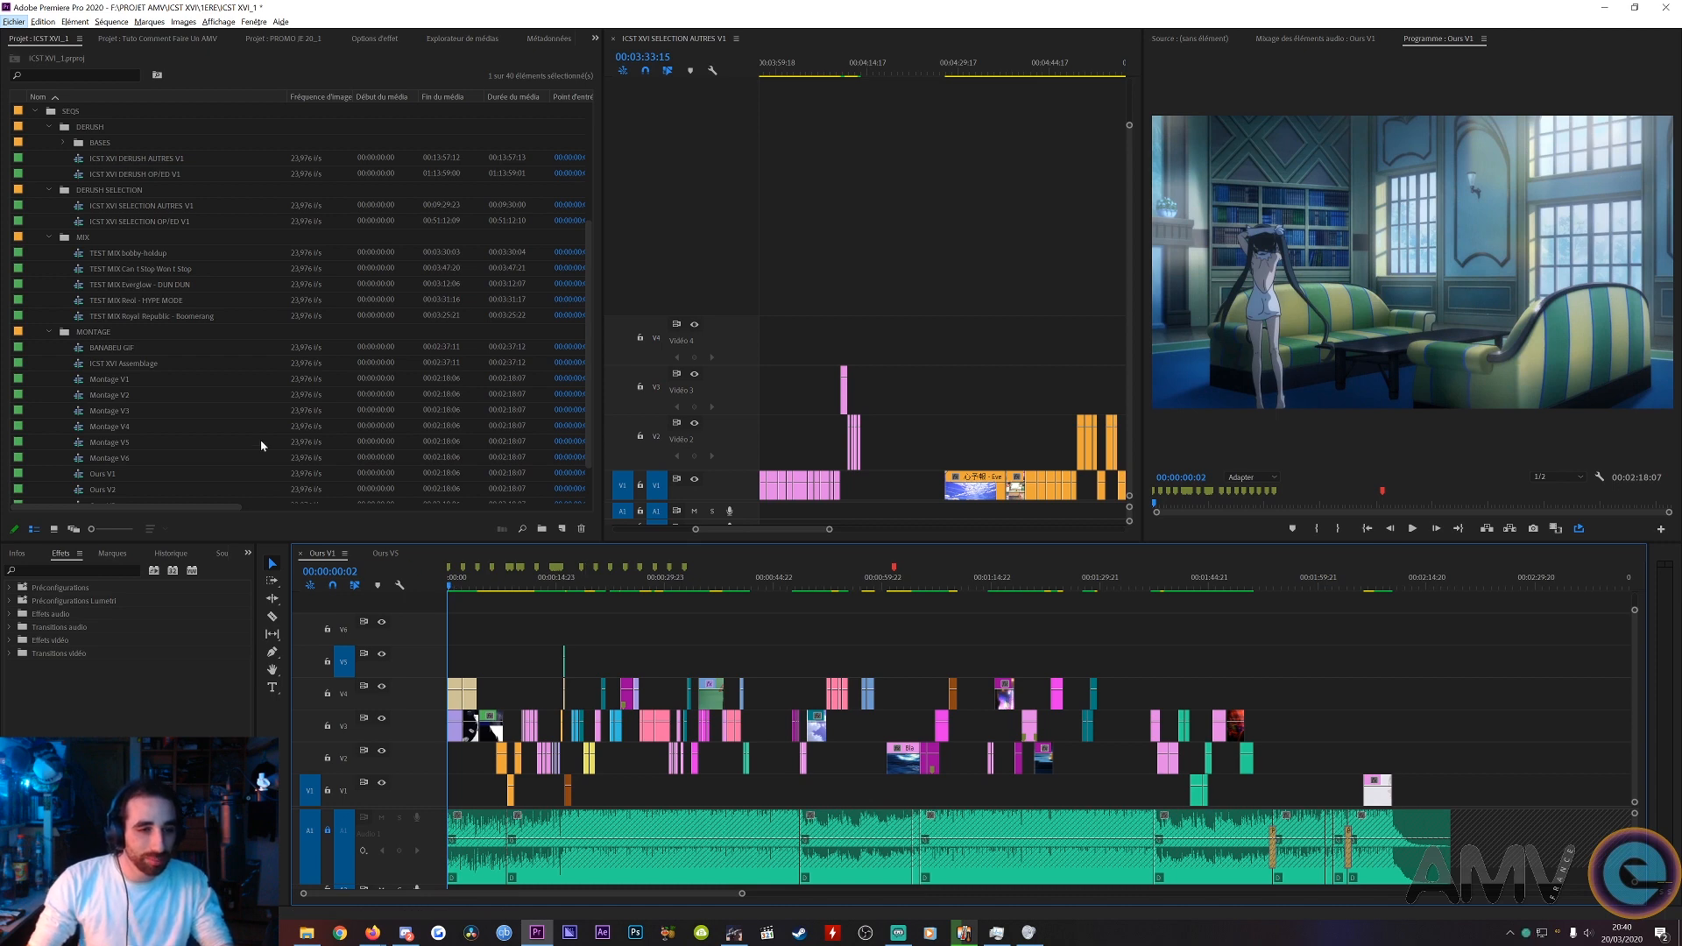
left_click(192, 425)
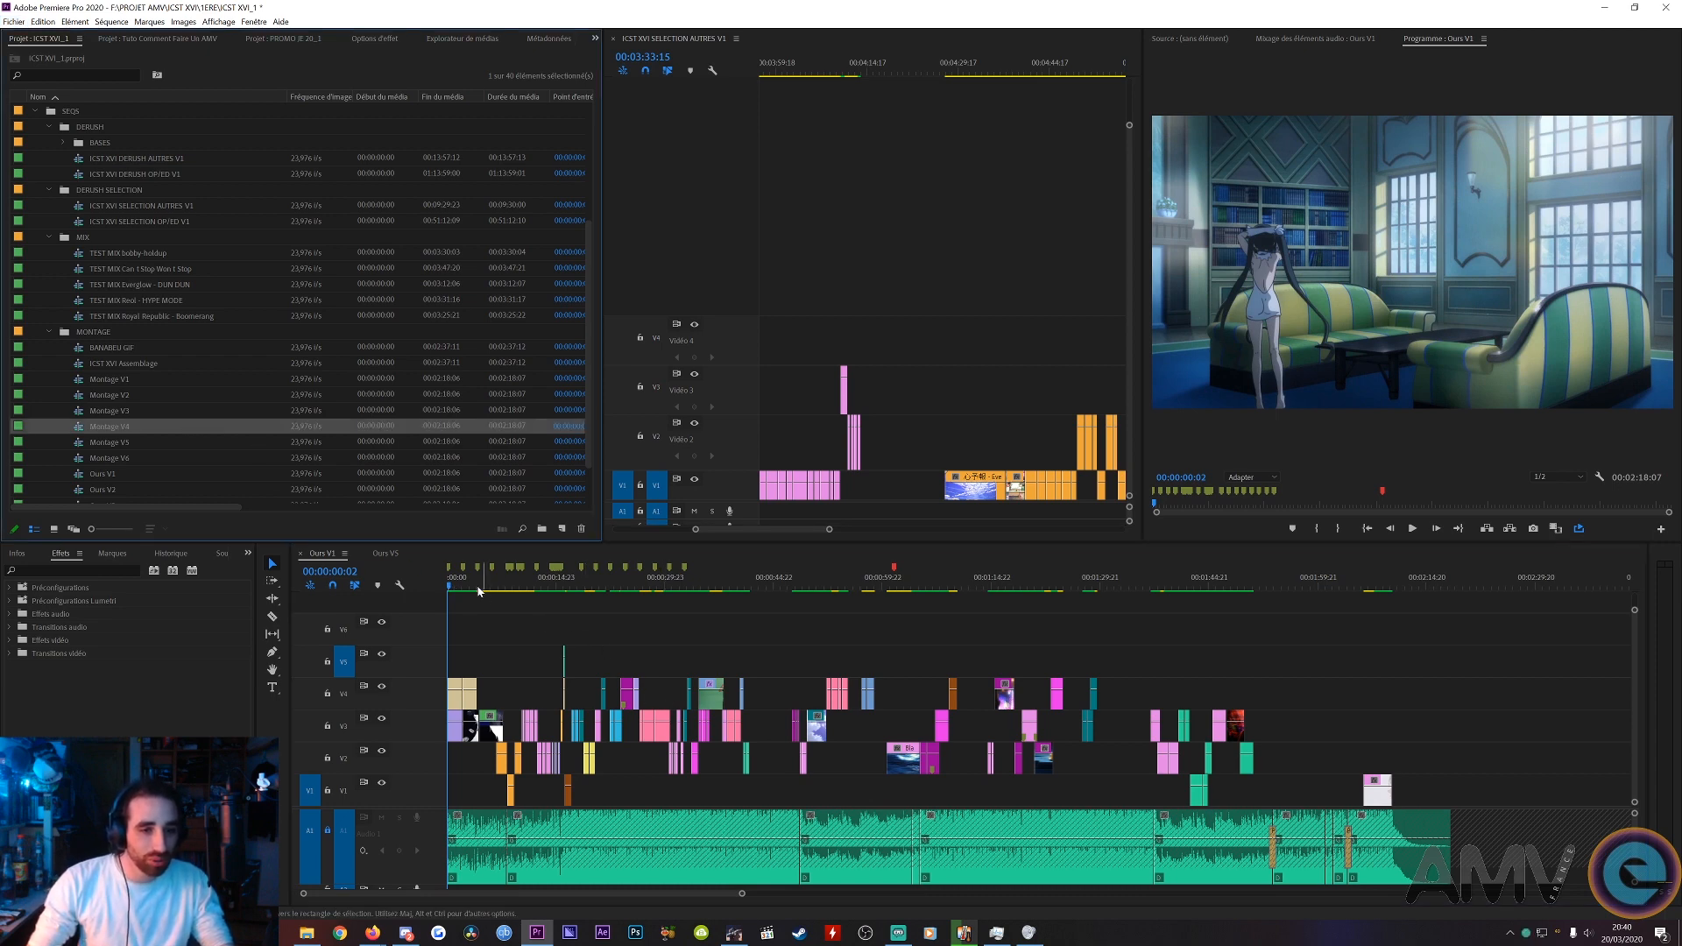
left_click_drag(478, 586, 503, 587)
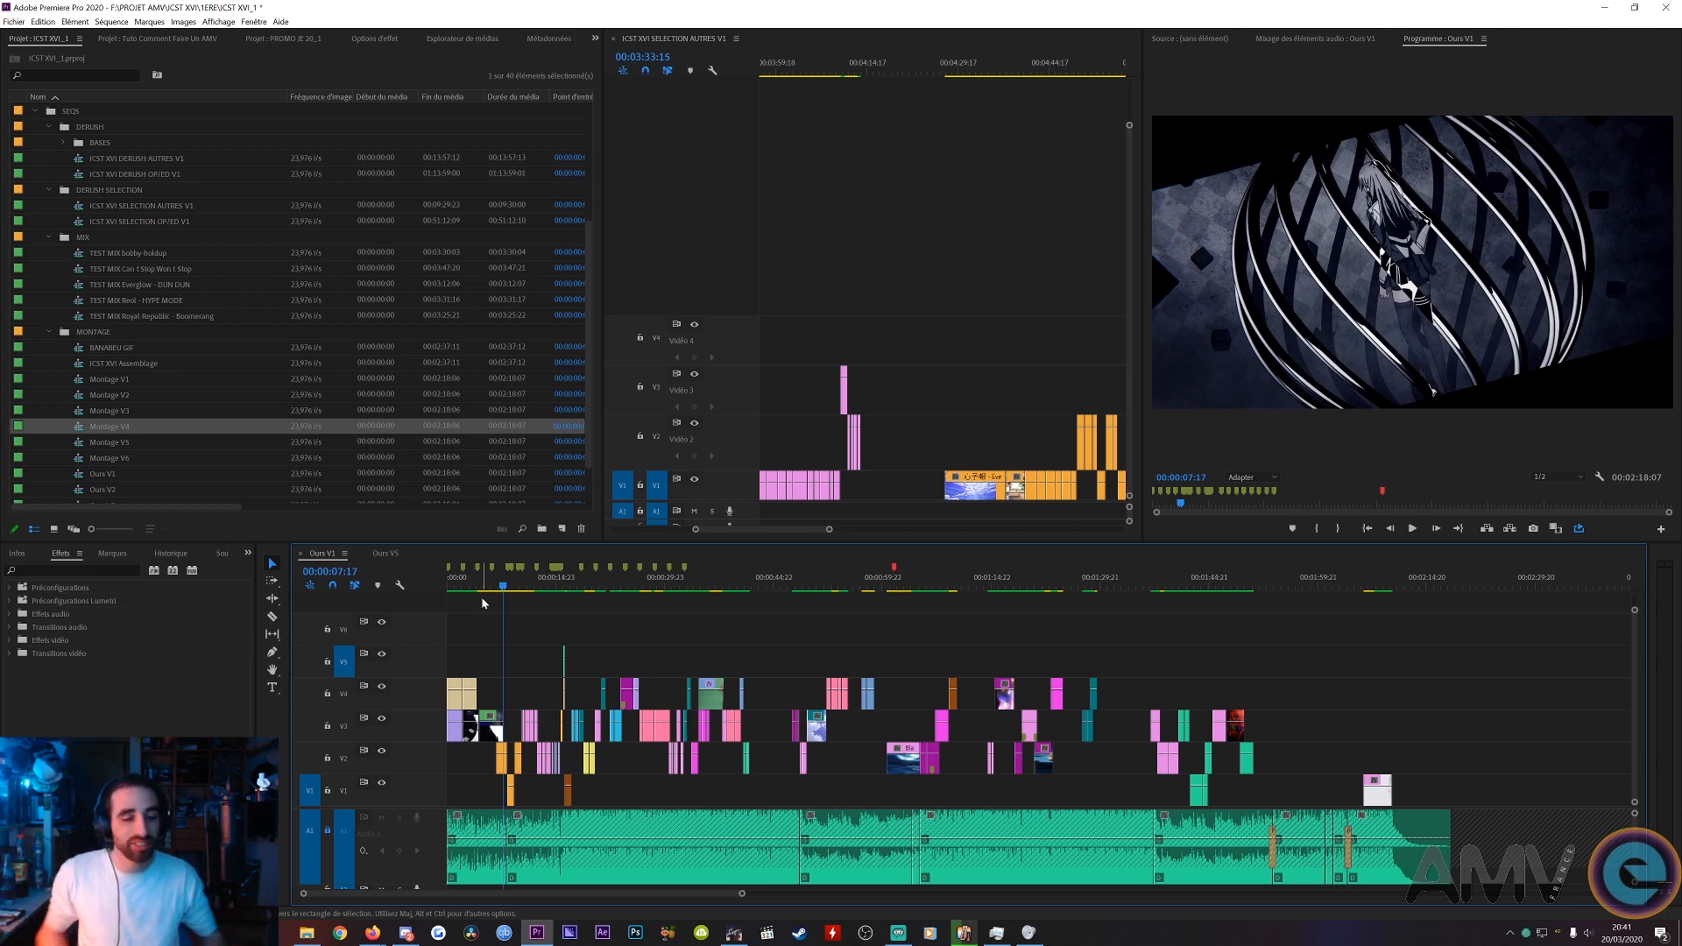
left_click(447, 596)
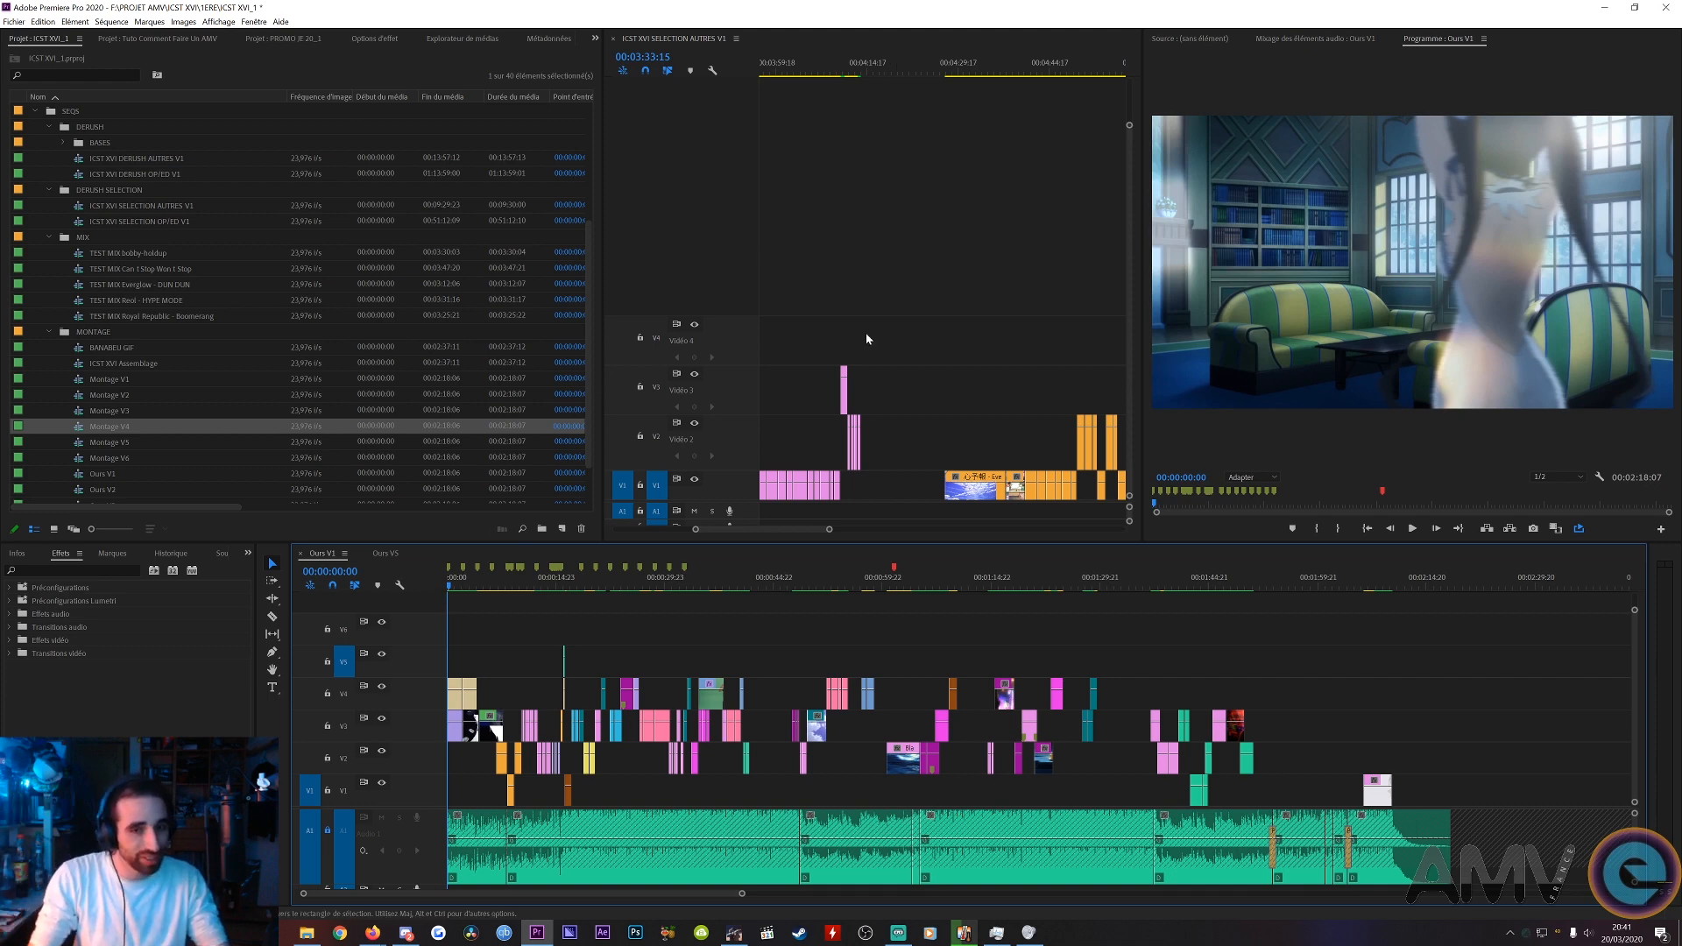
- Open the Ours V2 sequence from the MONTAGE bin and view its full timeline
scroll(863, 344, "up", 2)
scroll(96, 451, "down", 1)
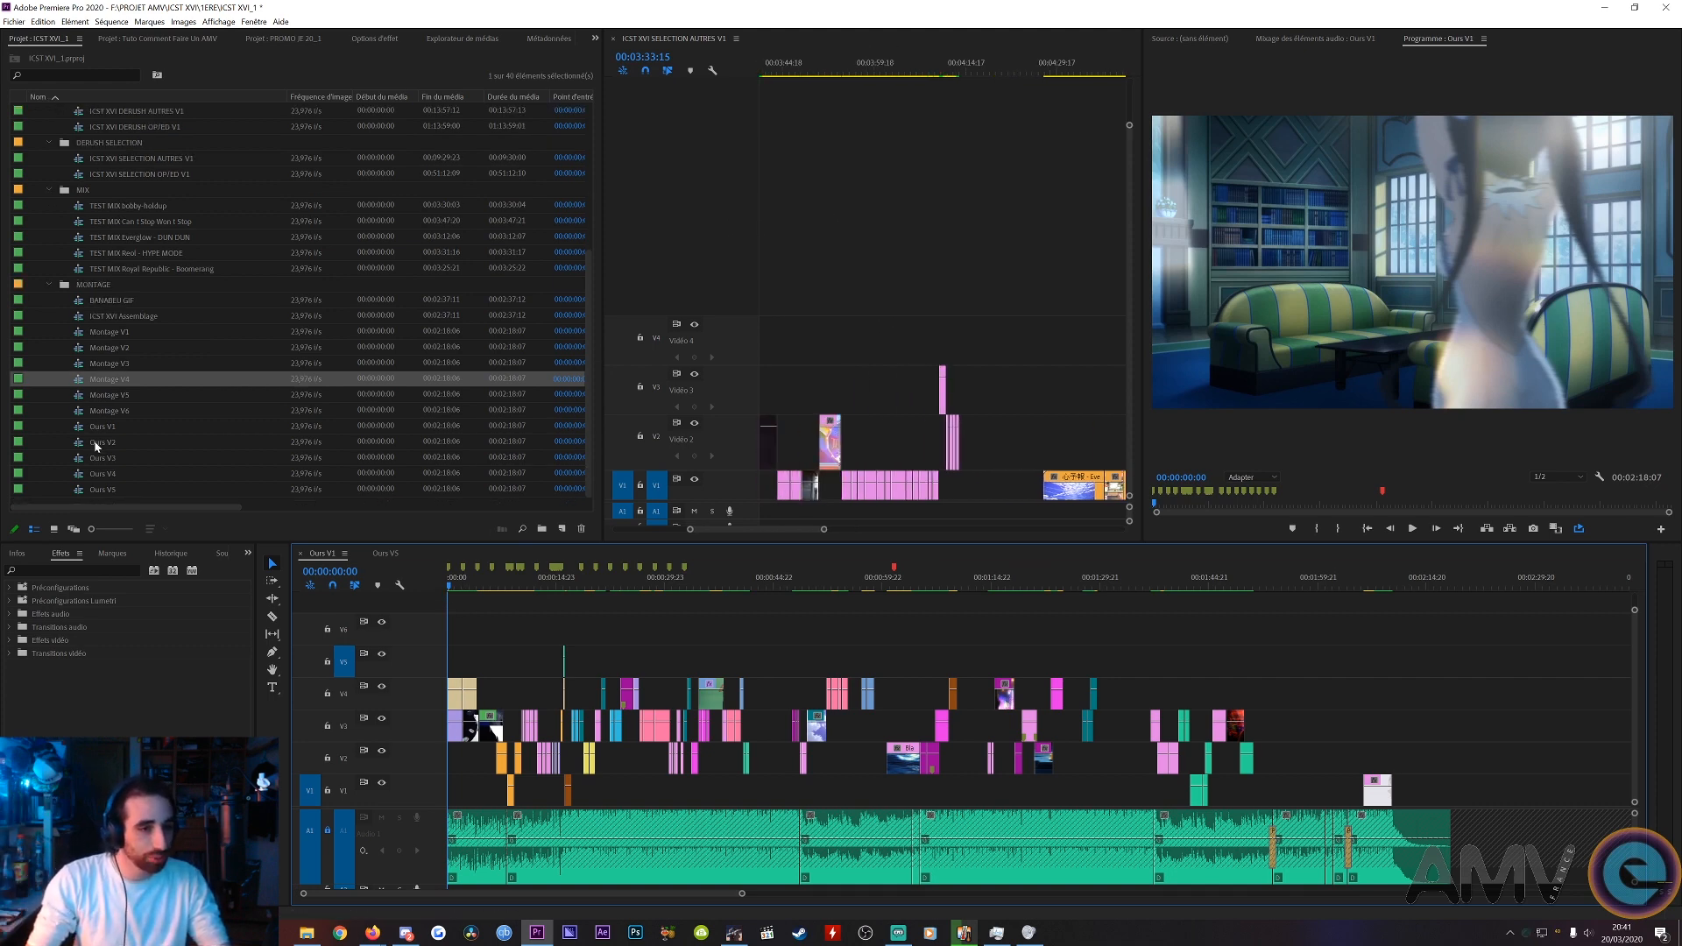
left_click(96, 445)
double_click(96, 445)
scroll(620, 713, "down", 6)
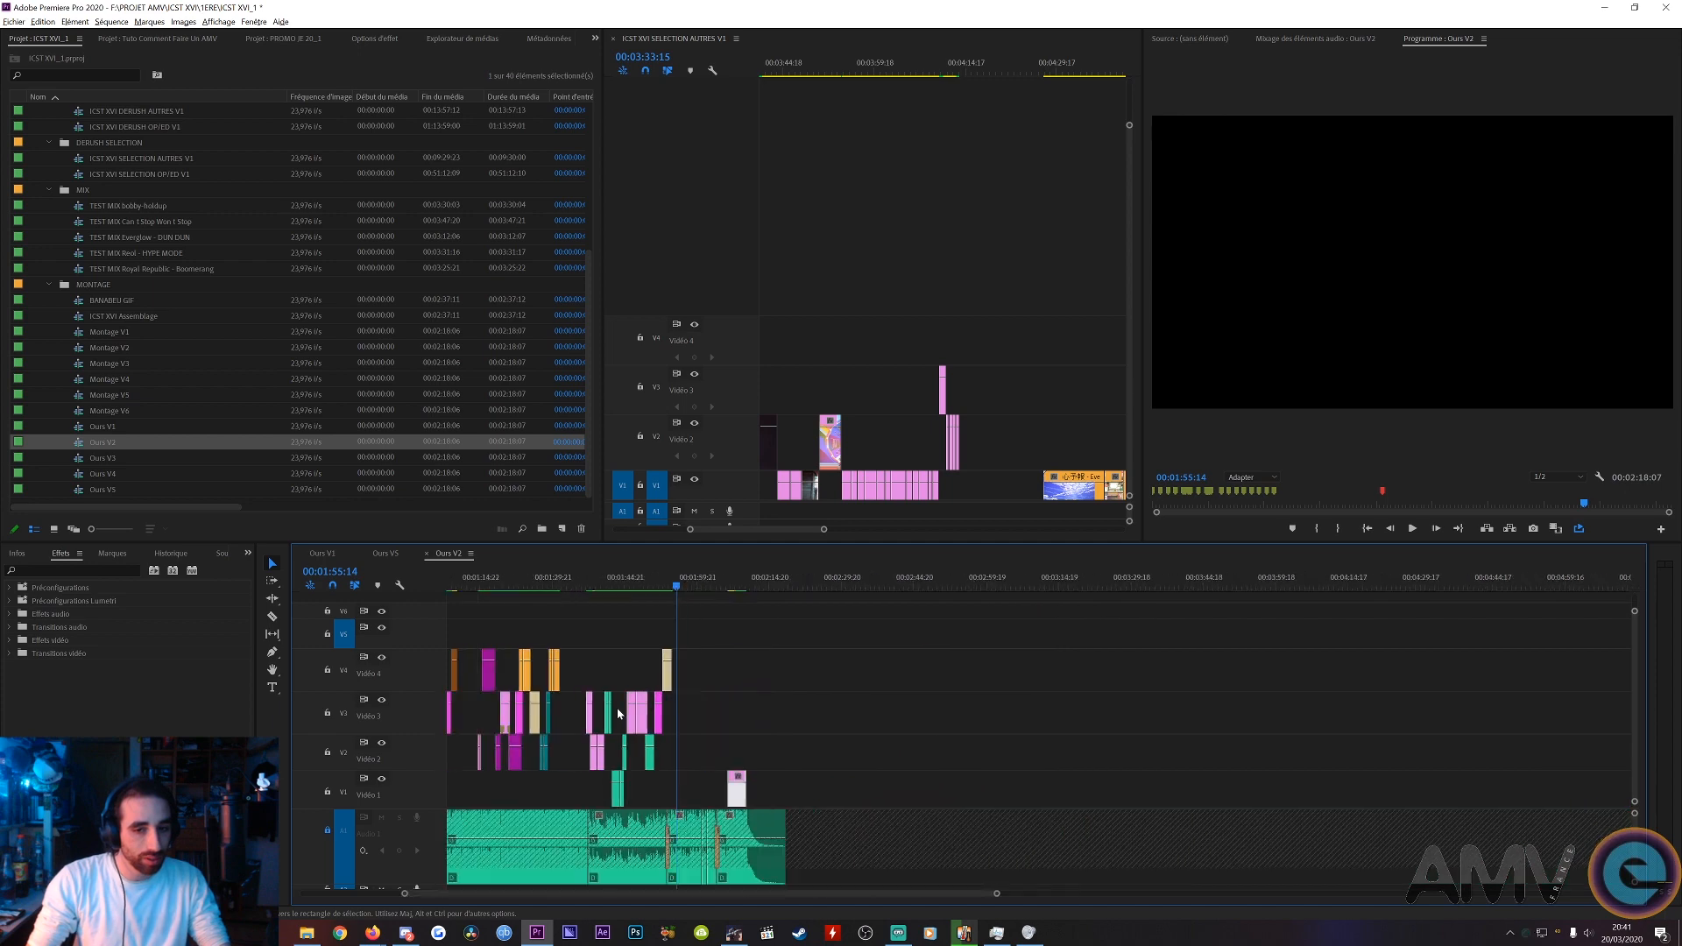
- Compare the shot arrangement across the video tracks of Ours V2 with that of Montage V2
scroll(617, 714, "up", 1)
scroll(618, 714, "up", 4)
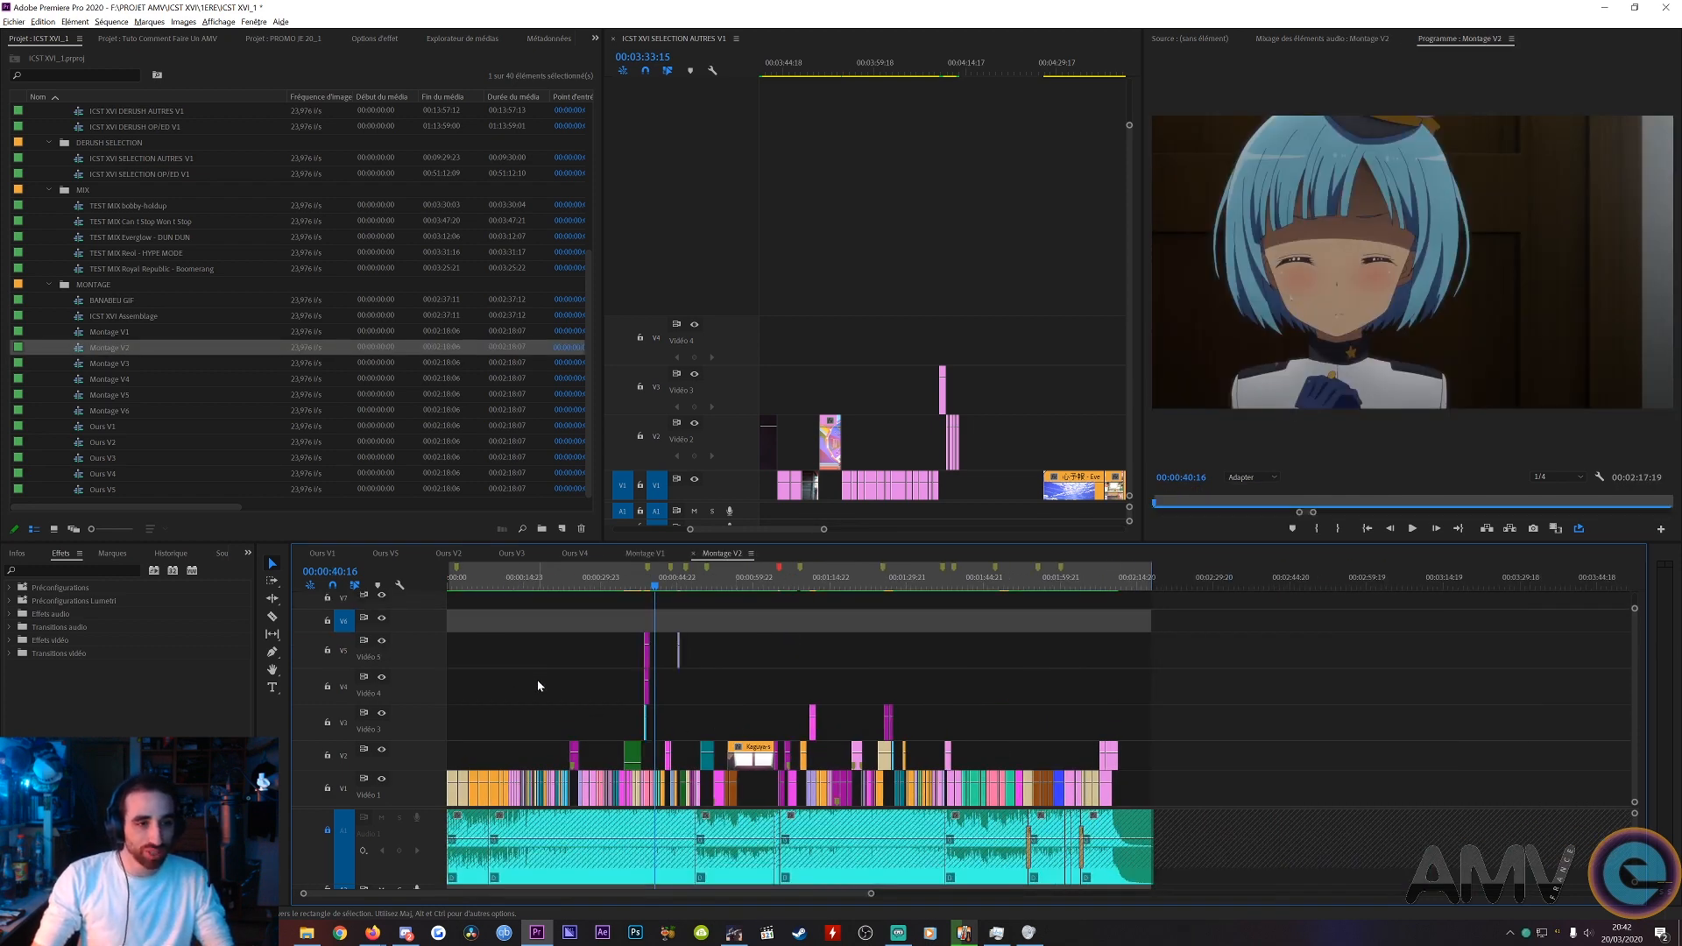
scroll(538, 680, "up", 4)
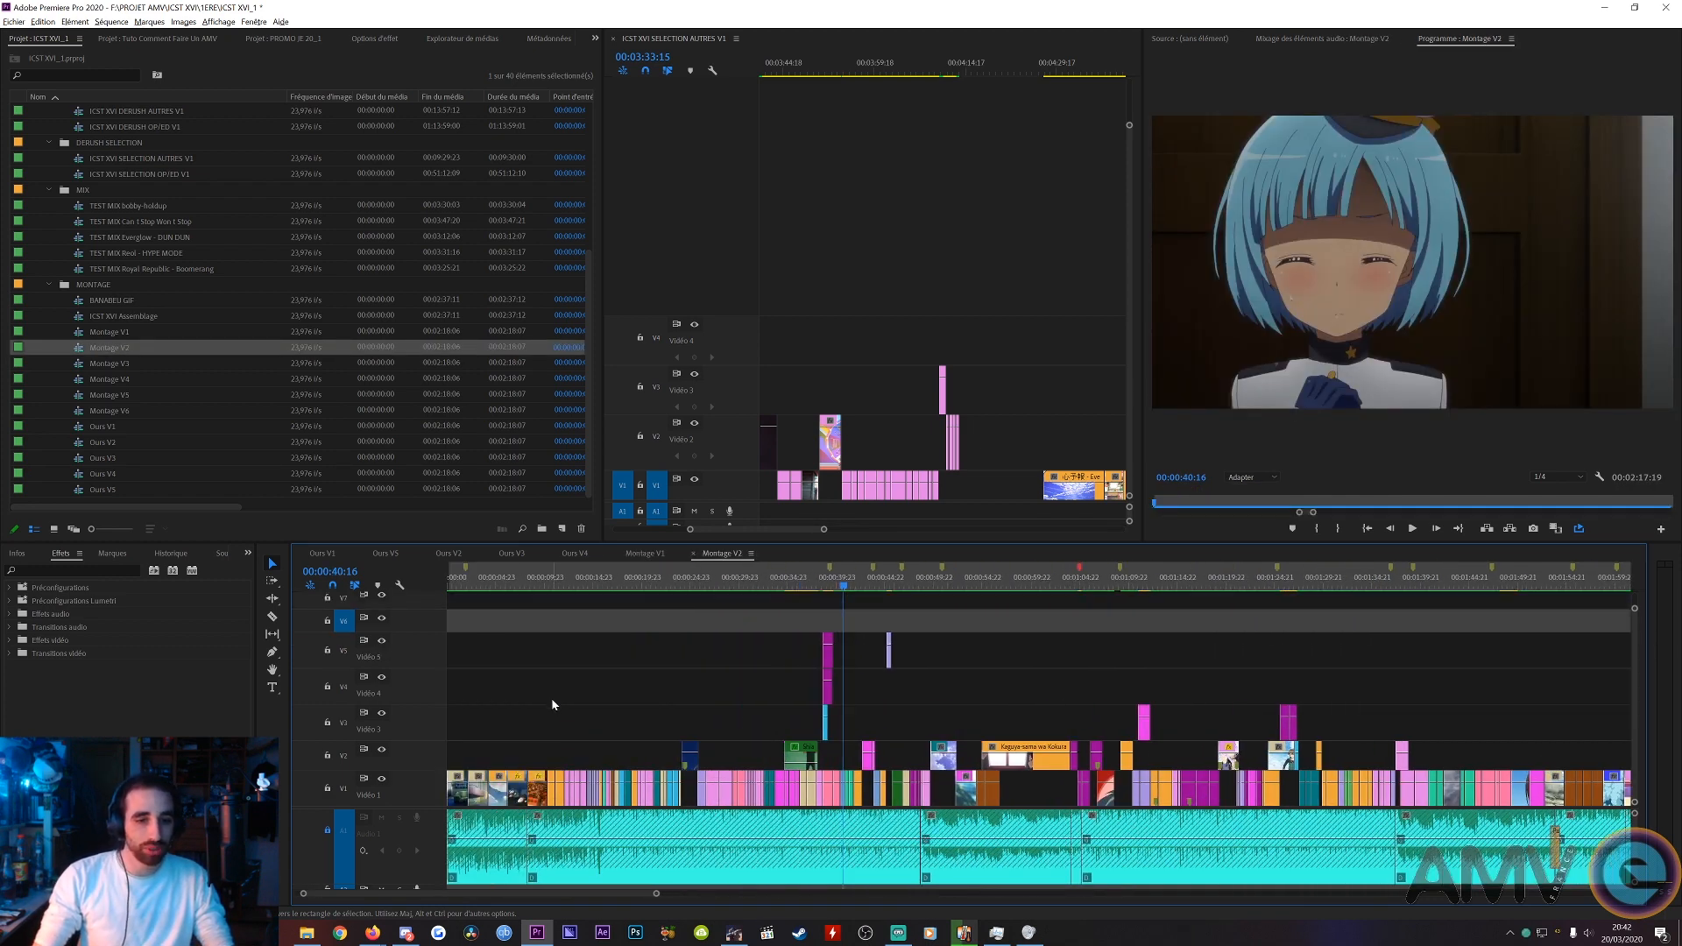
- Show the full Montage V2 timeline and select all its video clips across the video tracks, then clear the selection
scroll(552, 705, "down", 3)
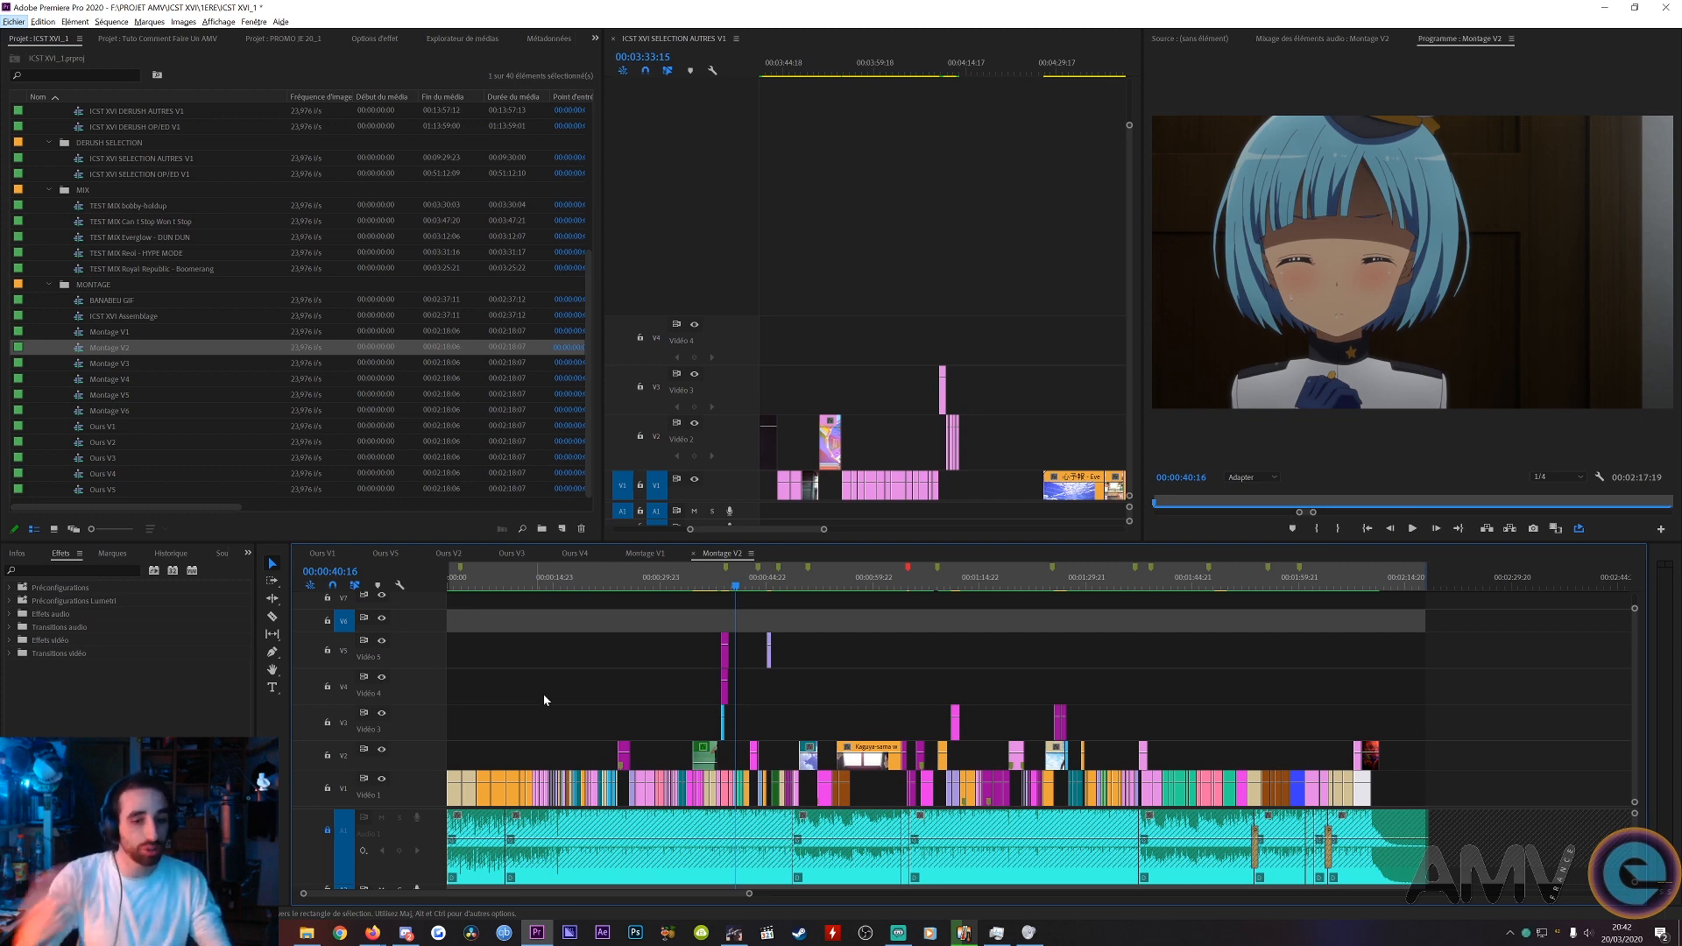
left_click_drag(1394, 655, 475, 802)
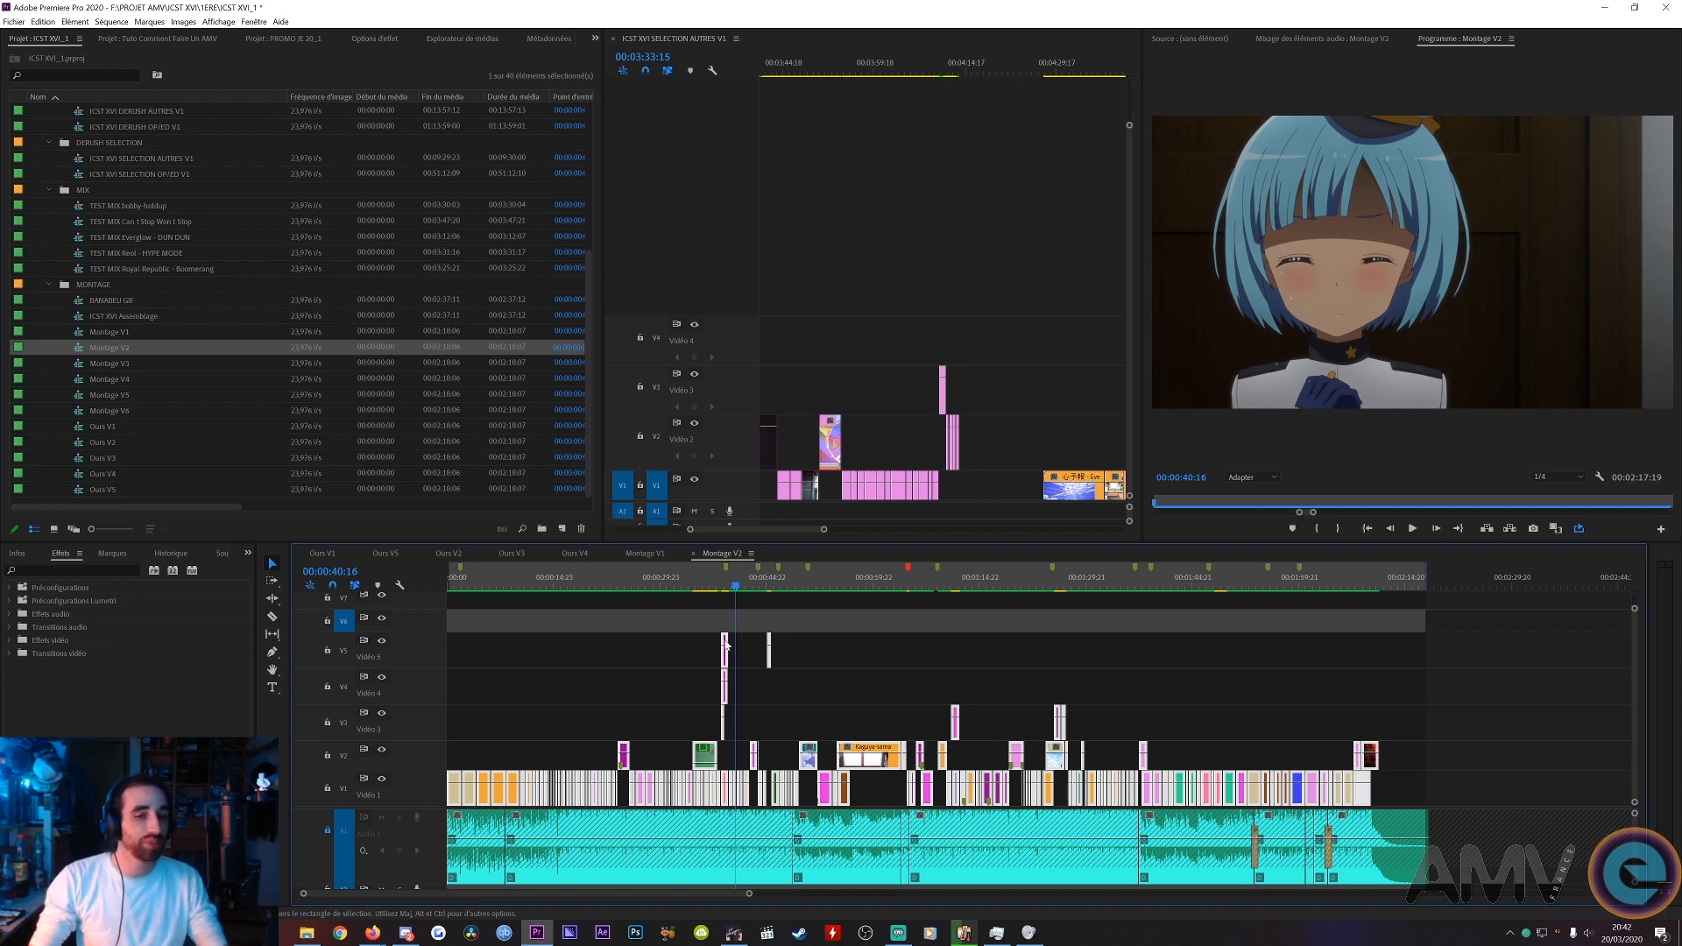
left_click(689, 617)
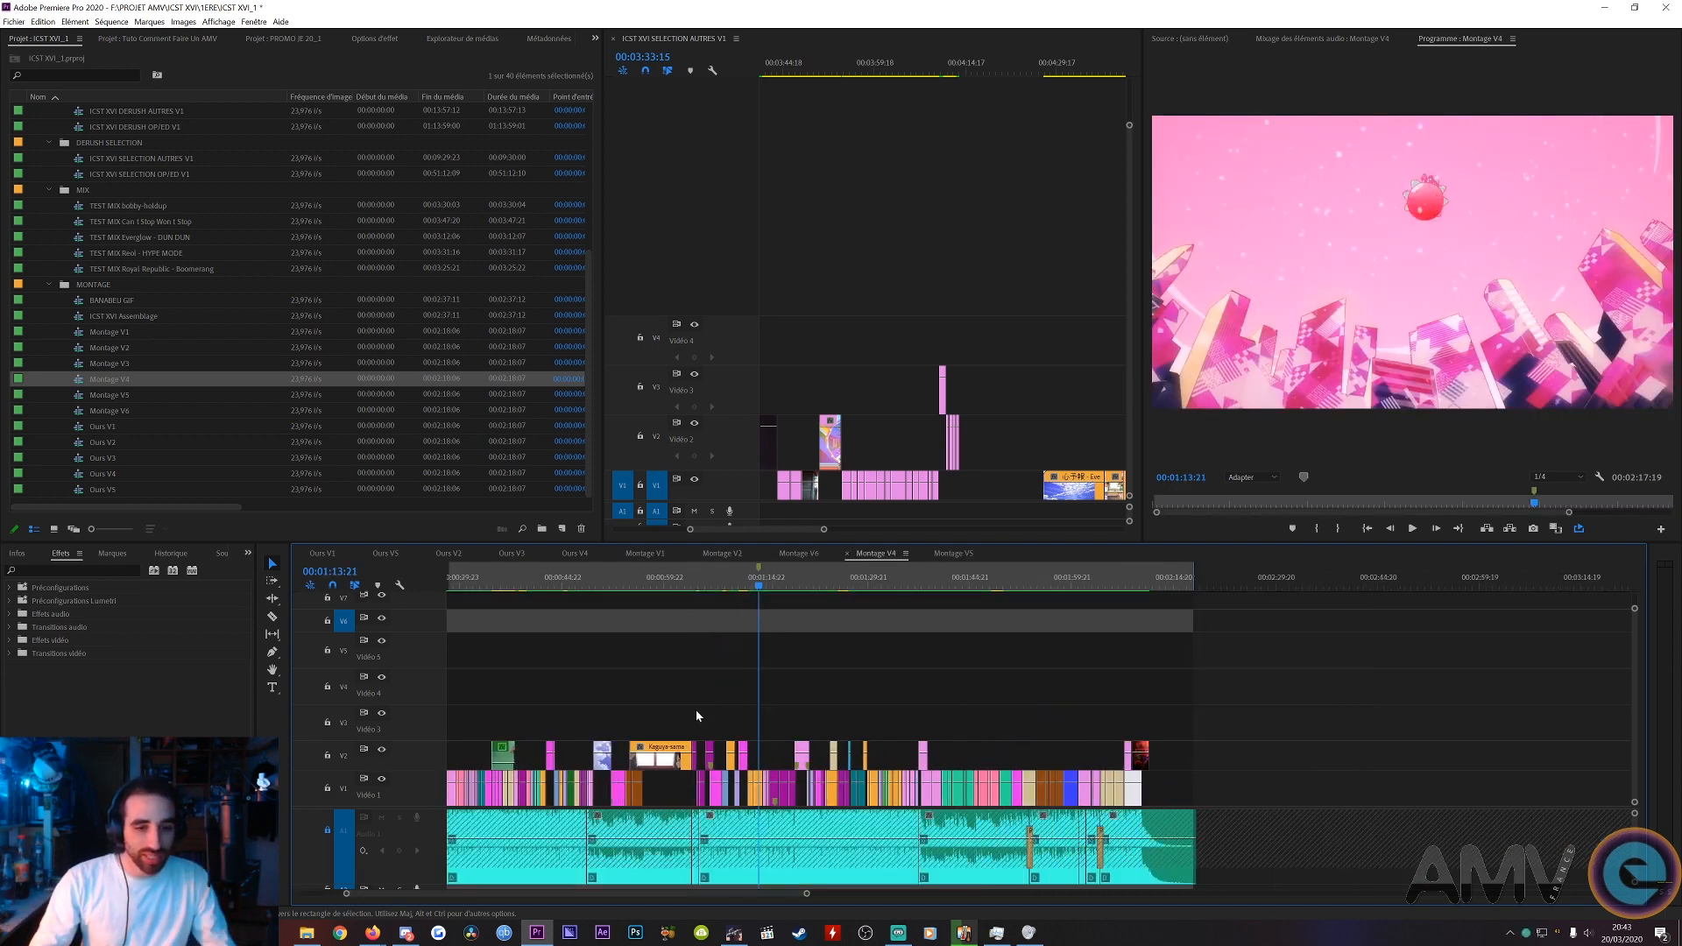
- Locate the start of the long Kaguya-sama shot on the second video track of Montage V4, at 00:00:54:23
scroll(697, 716, "up", 2)
scroll(697, 716, "up", 2)
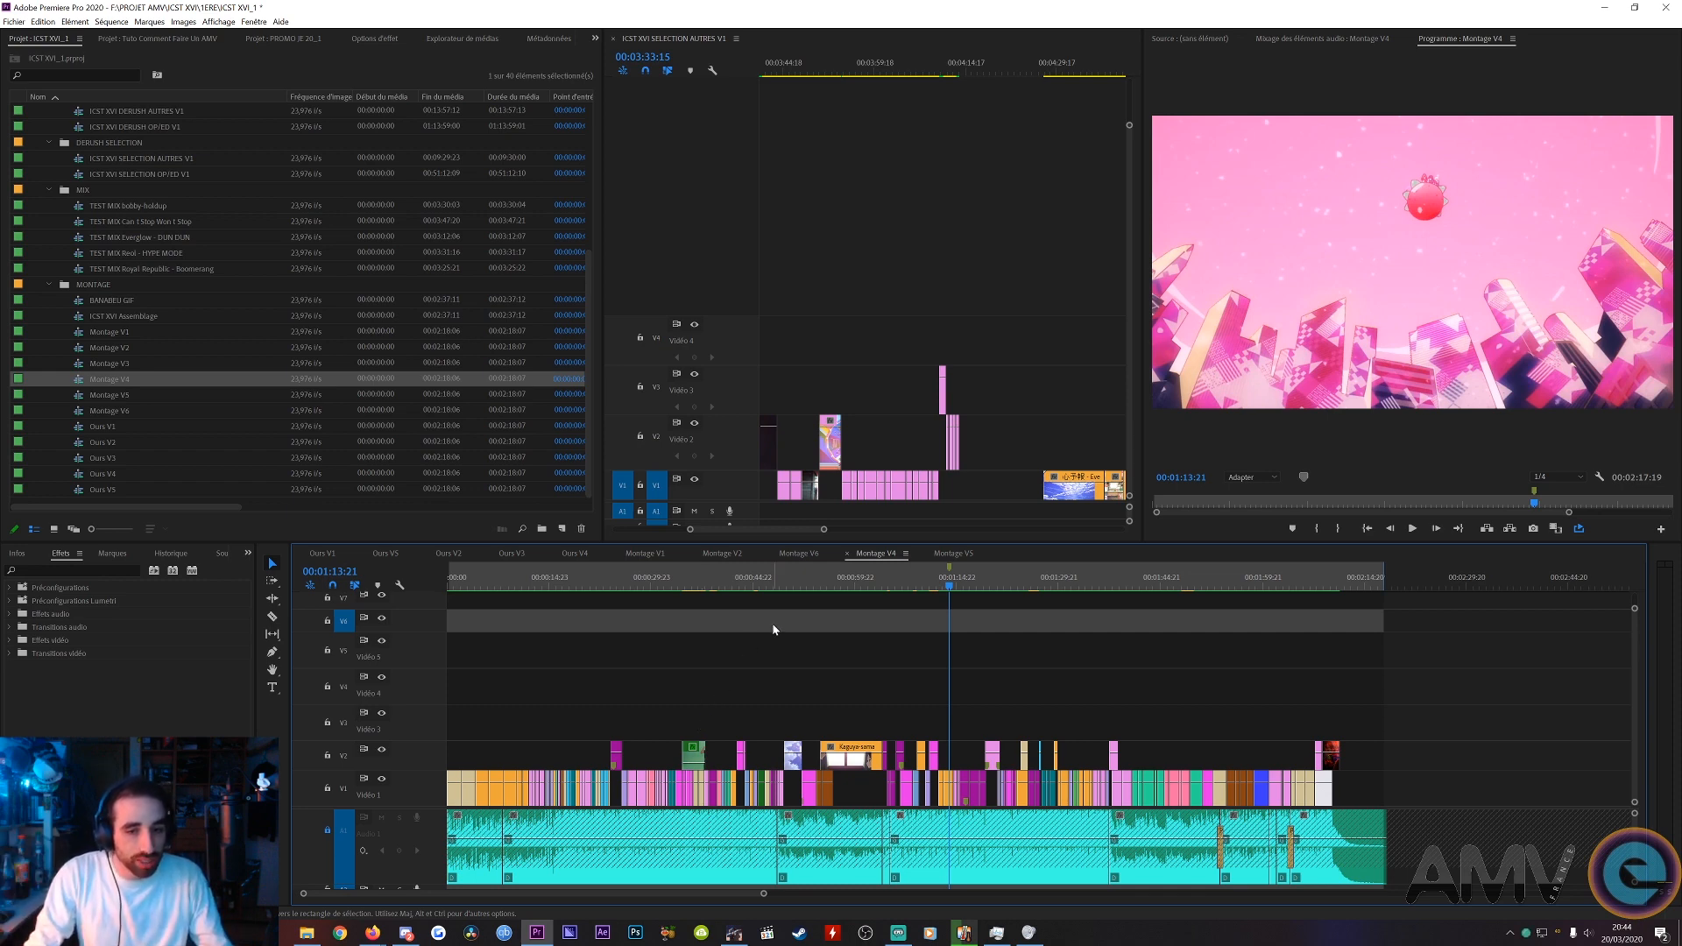
left_click(820, 582)
key("equal")
key("equal")
key("equal")
key("equal")
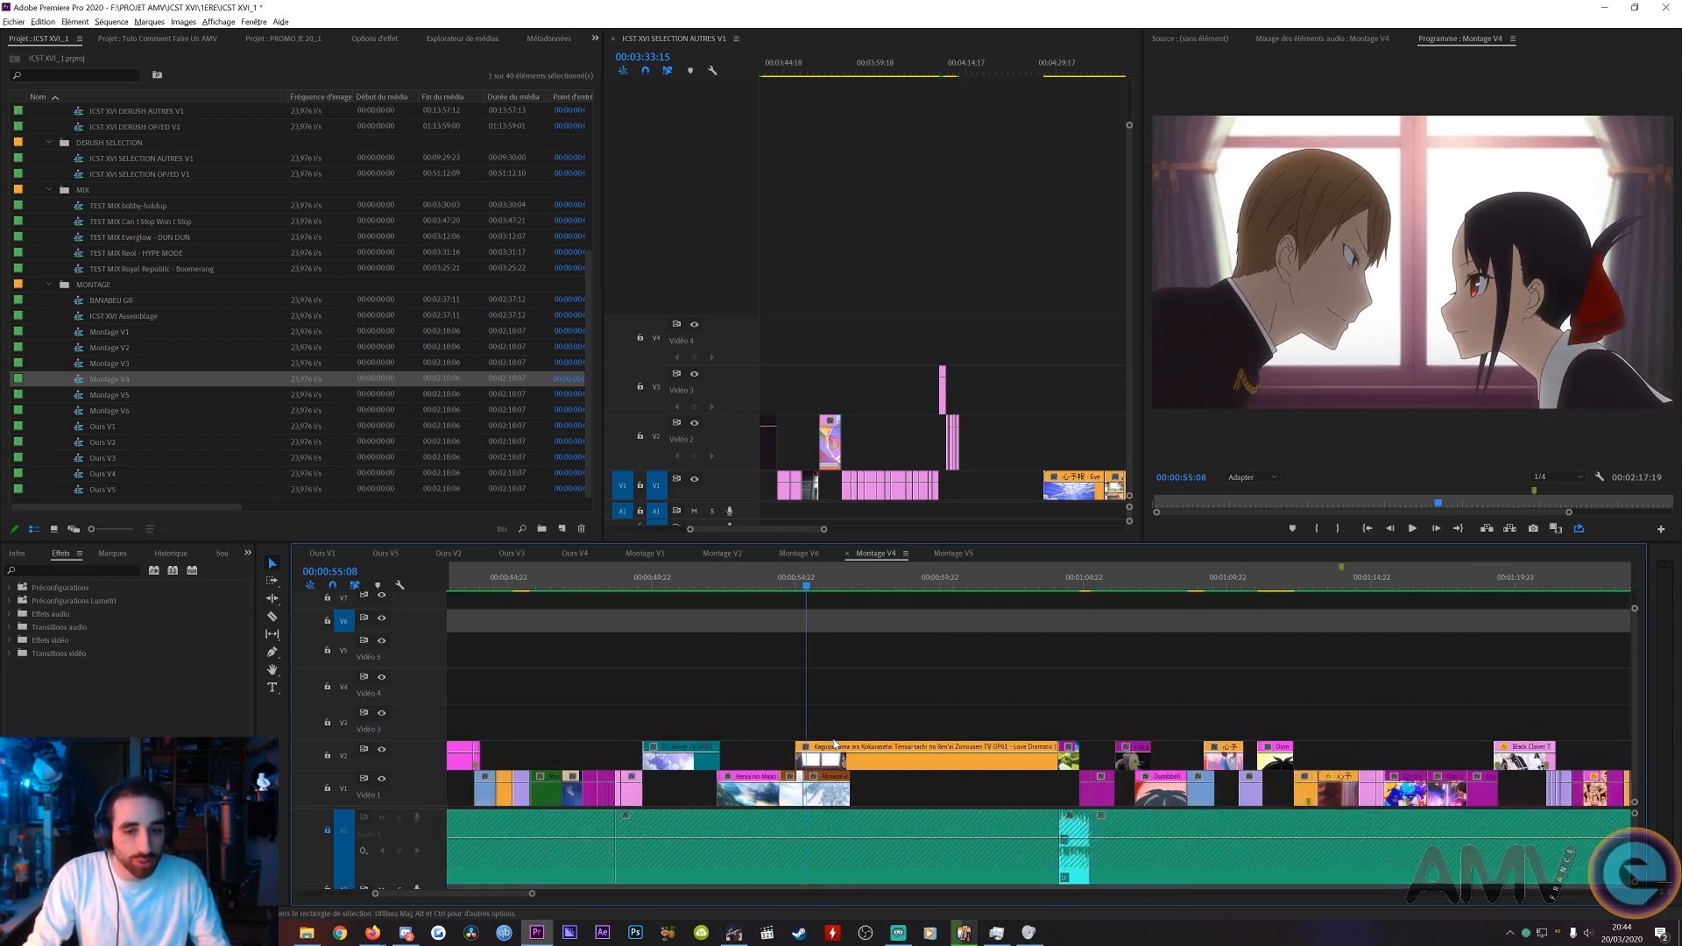
left_click(709, 583)
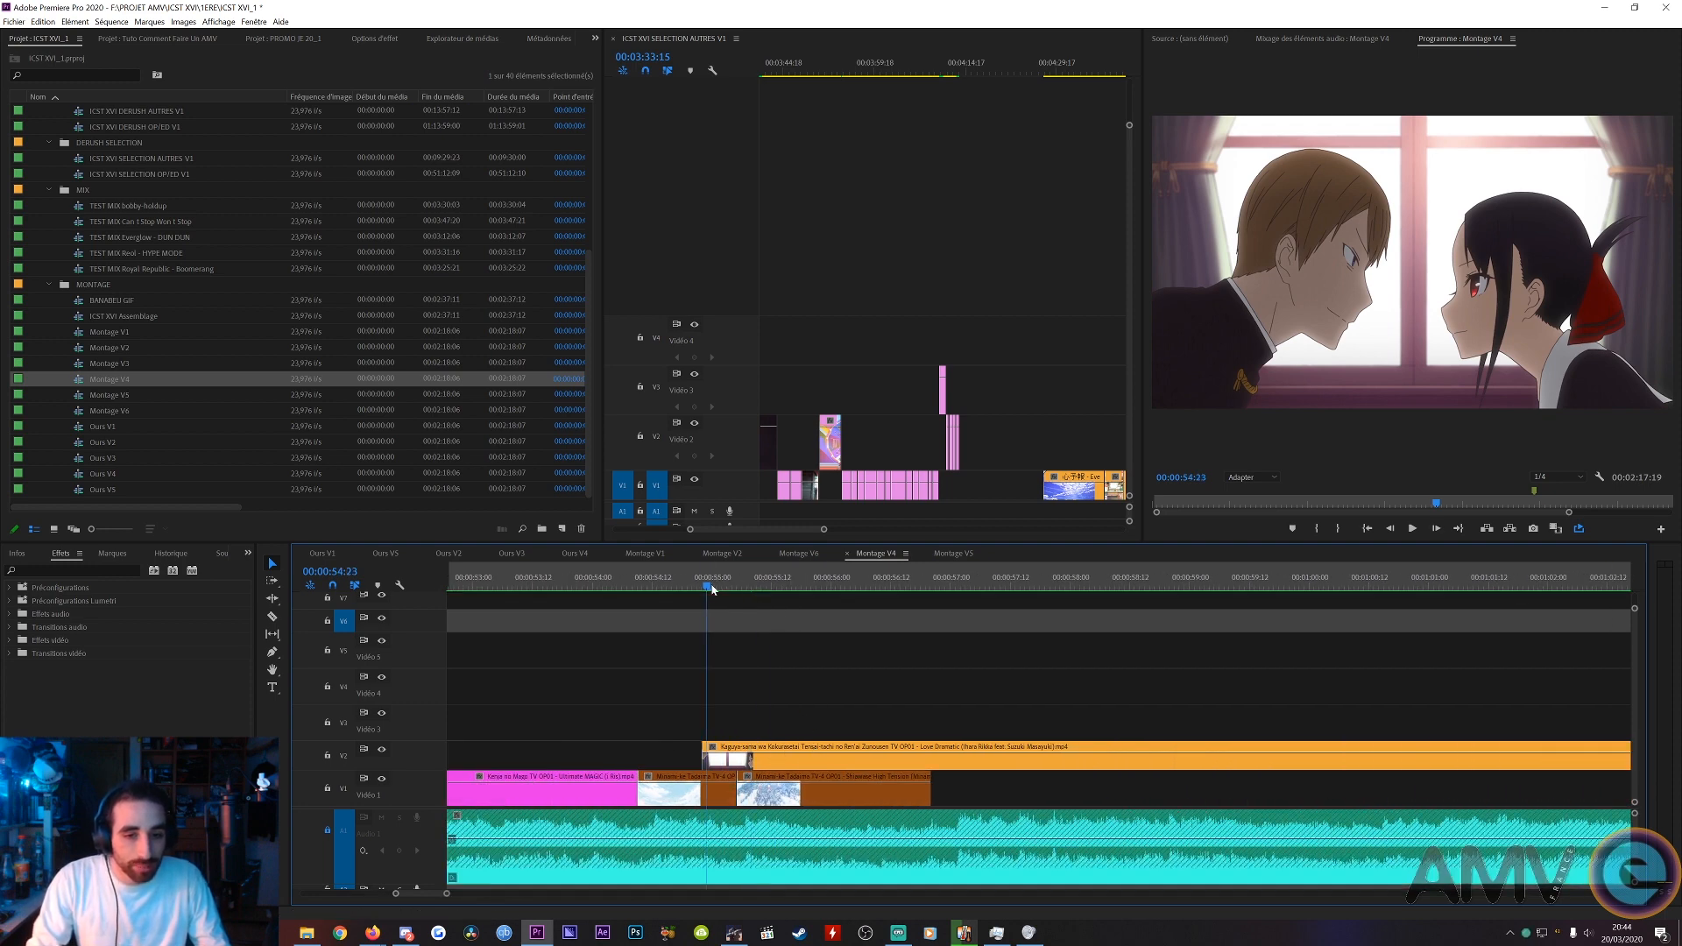
- Play the start of the Kaguya-sama shot from 00:00:54:23 and toggle Video 2's visibility to compare it with the shots underneath
key("space")
key("space")
left_click(701, 585)
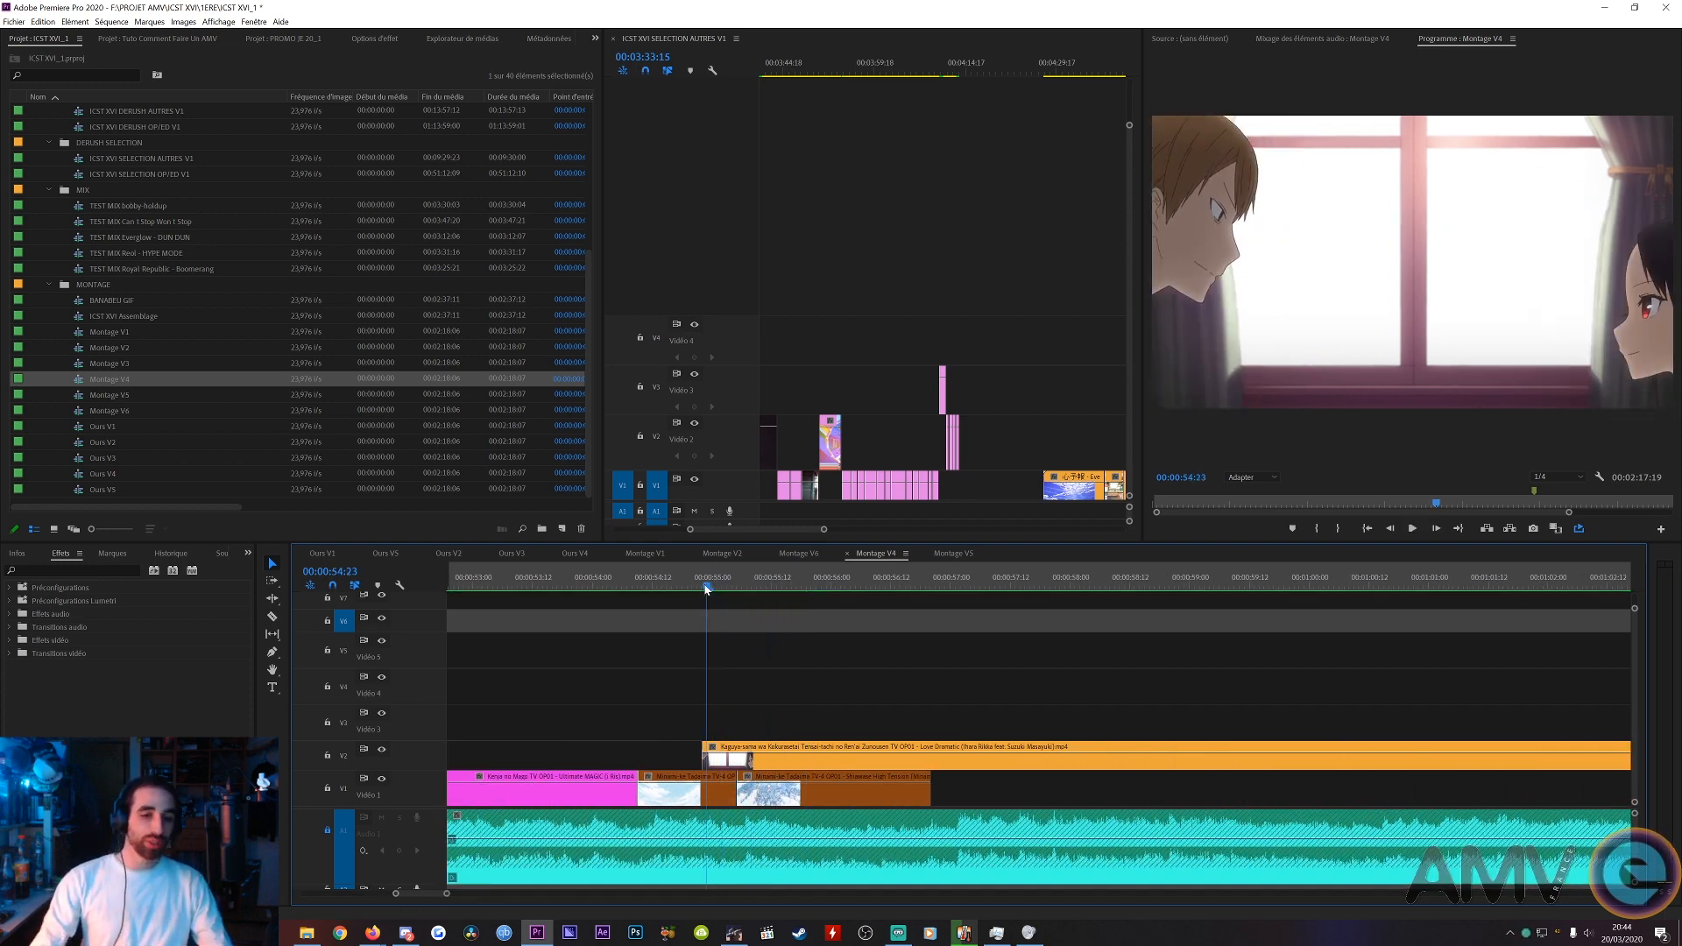
key("space")
left_click(706, 585)
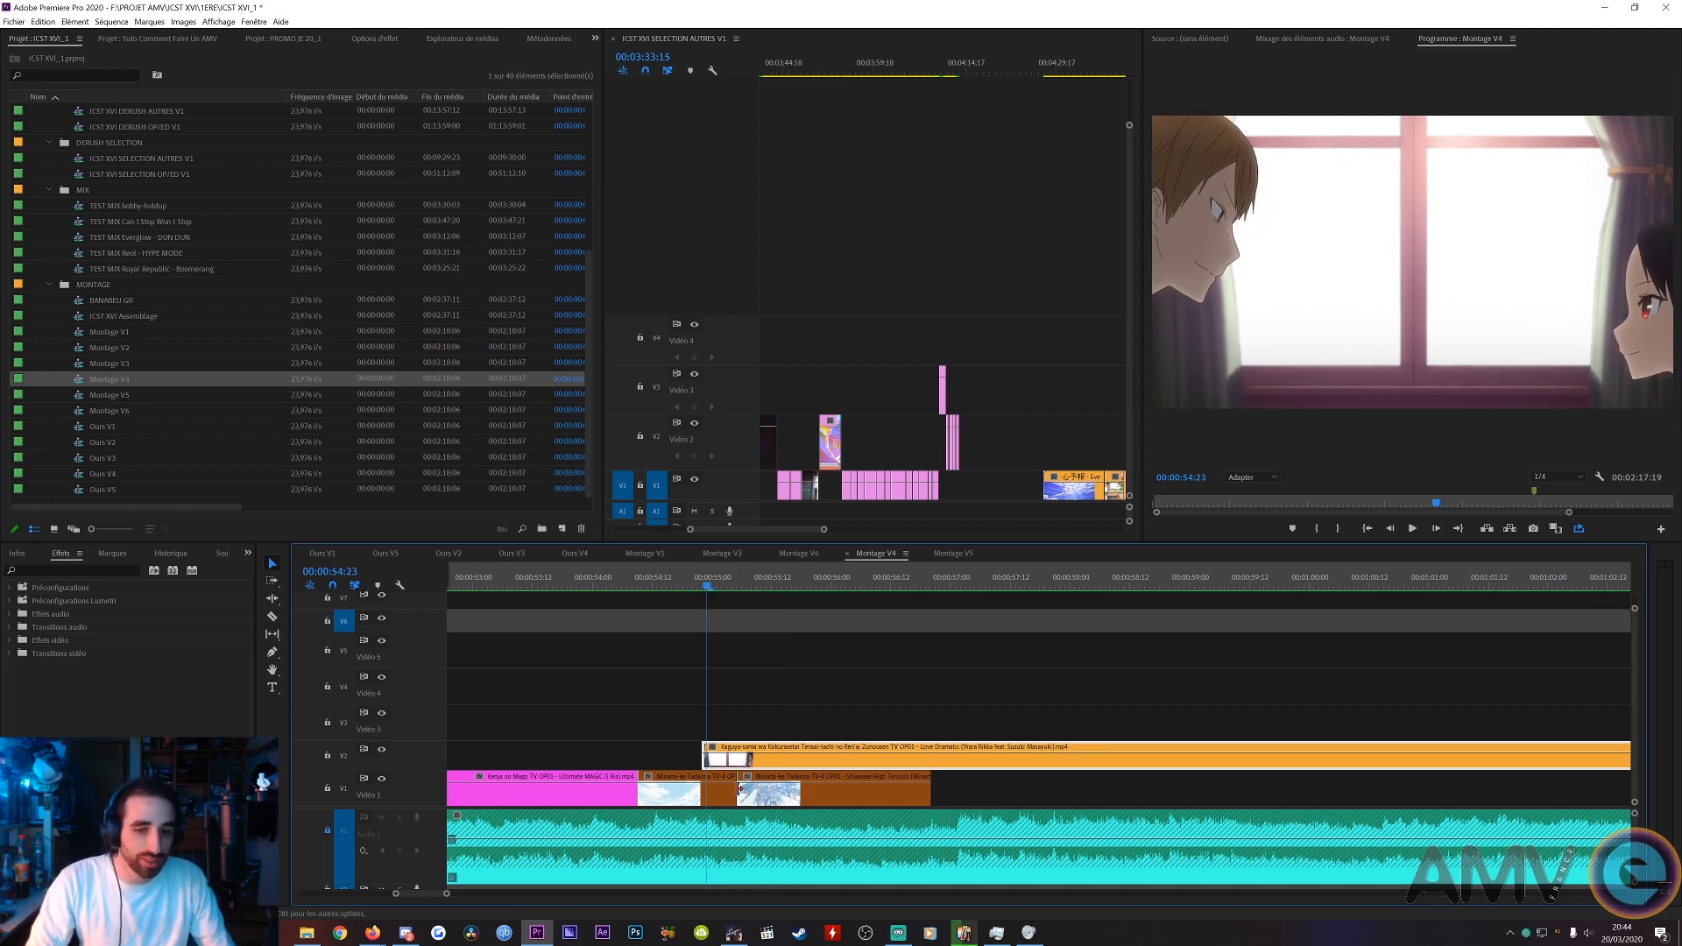
left_click(382, 750)
left_click(382, 750)
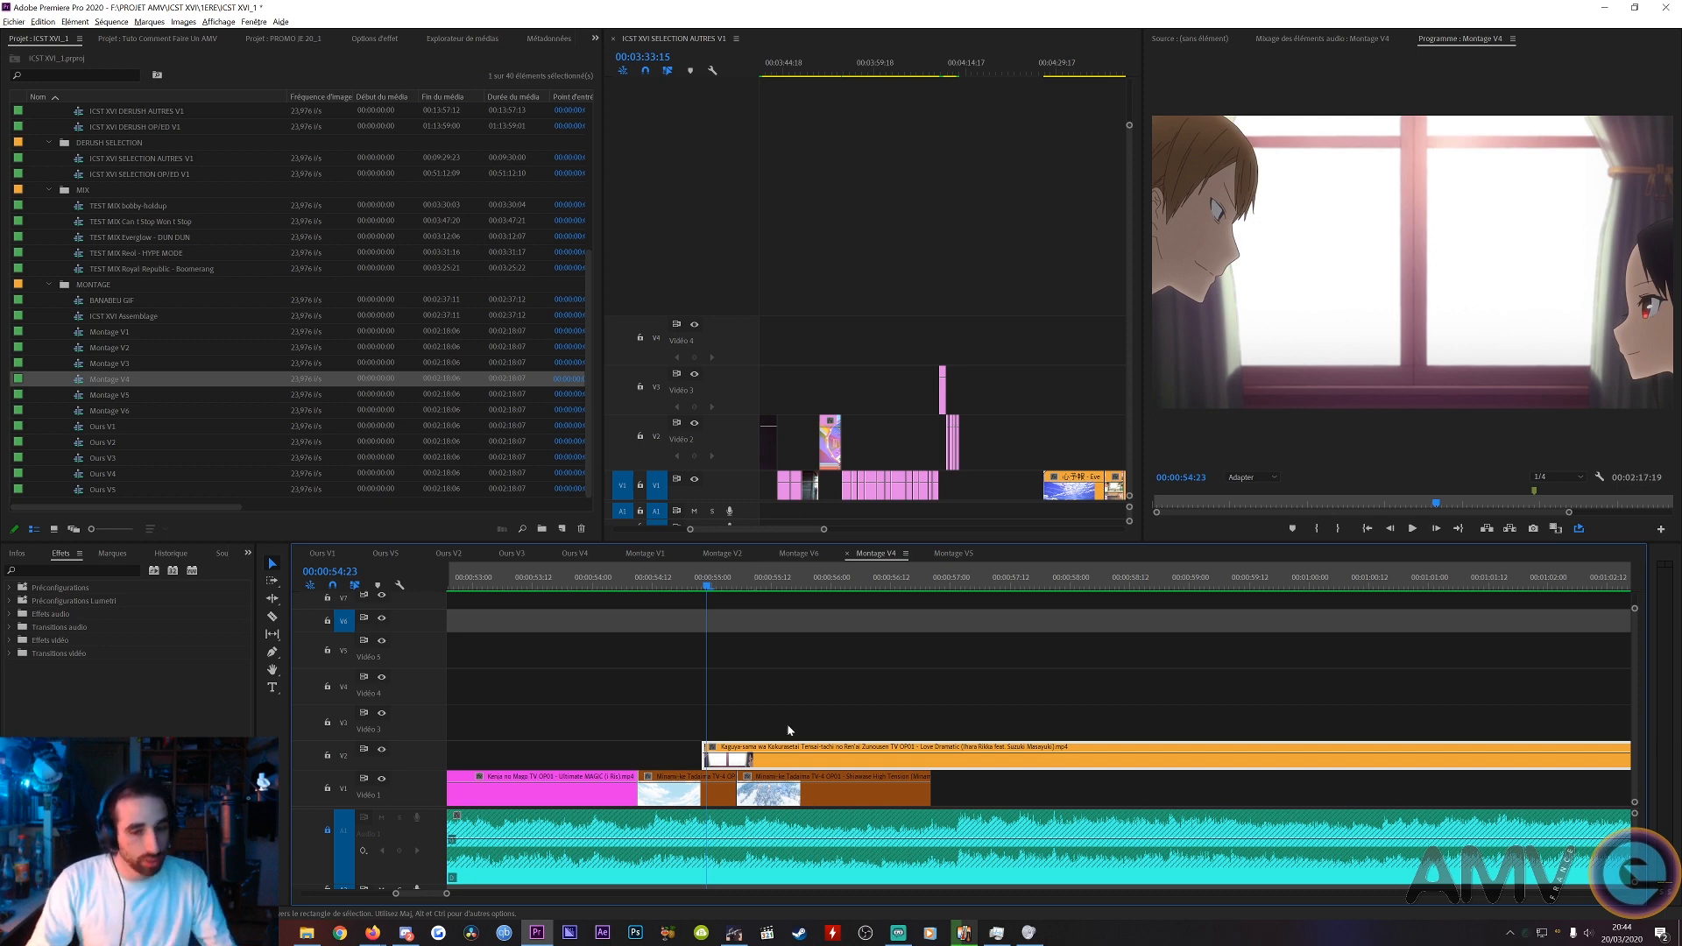
- Step frame by frame to 00:00:52:07 and examine how the teal Video 2 clip overlaps the Kenja no Mago shot on Video 1
scroll(788, 730, "down", 5)
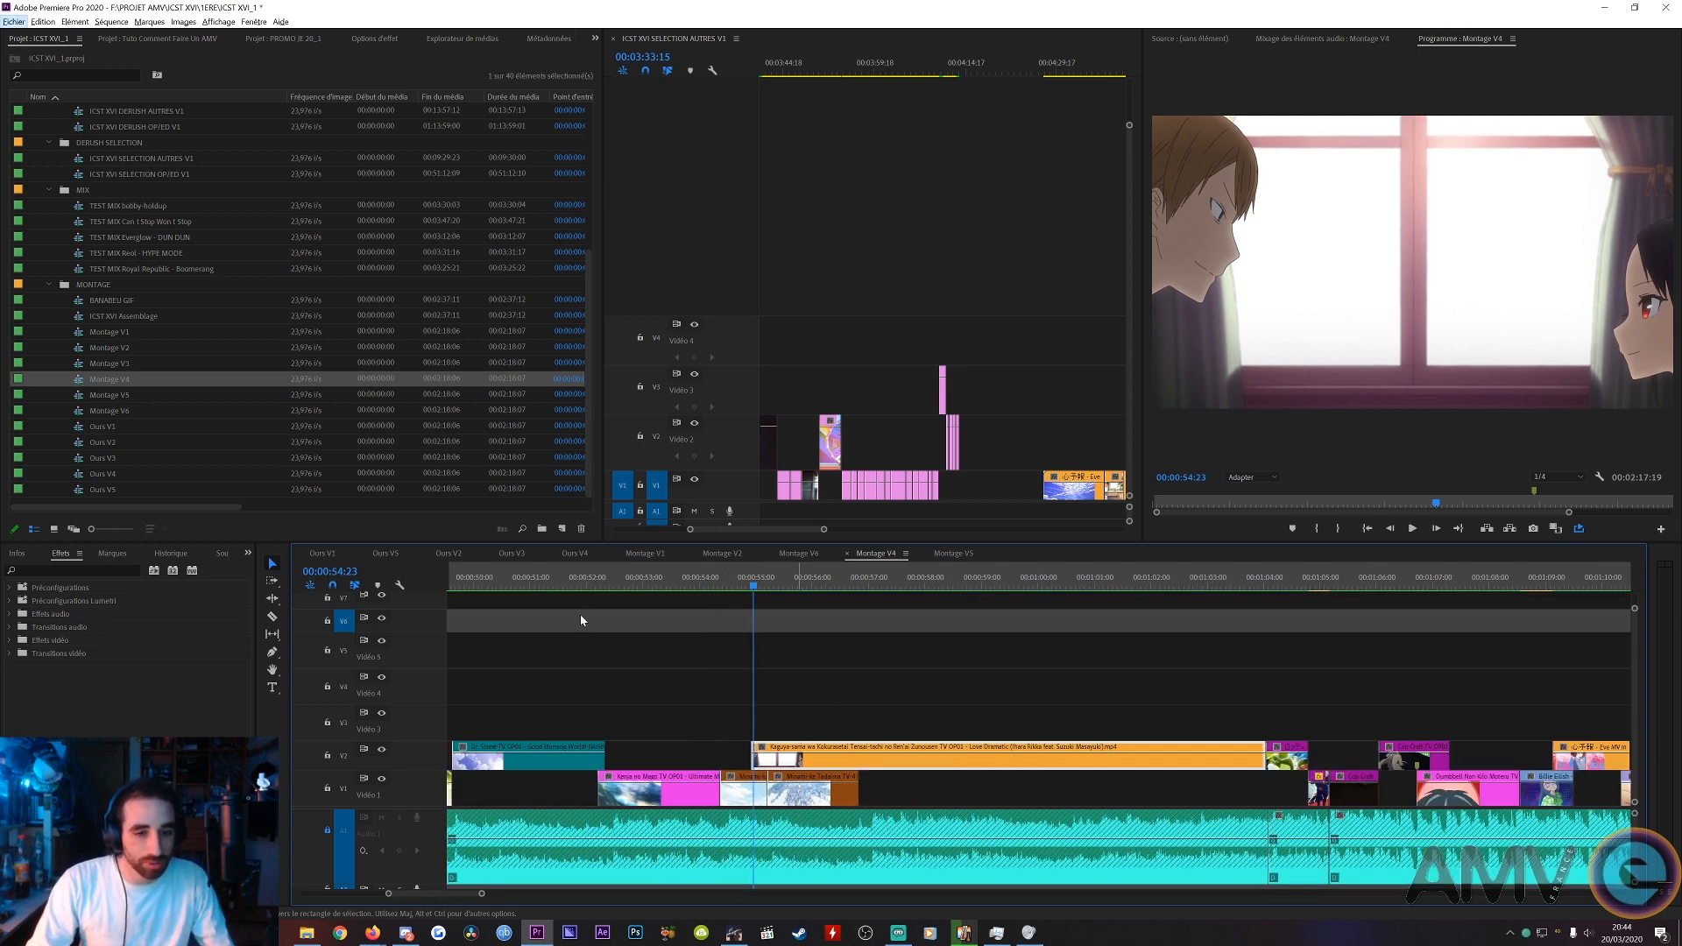
left_click_drag(586, 582, 599, 595)
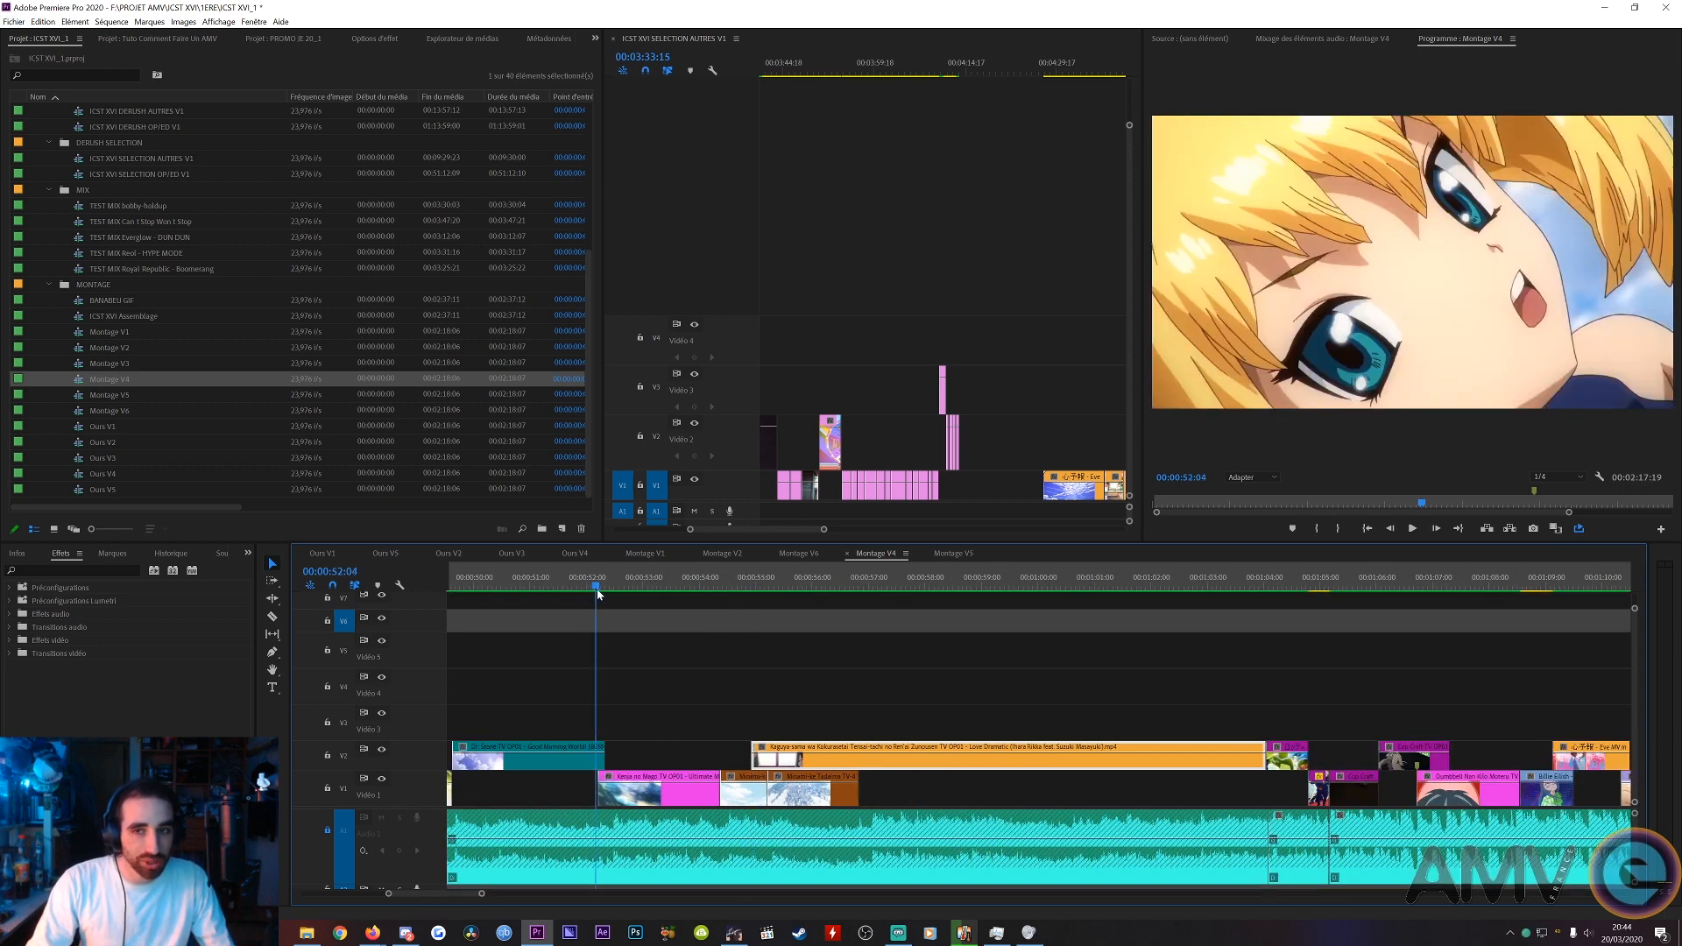
key("Right")
key("Right")
key("Right")
key("Right")
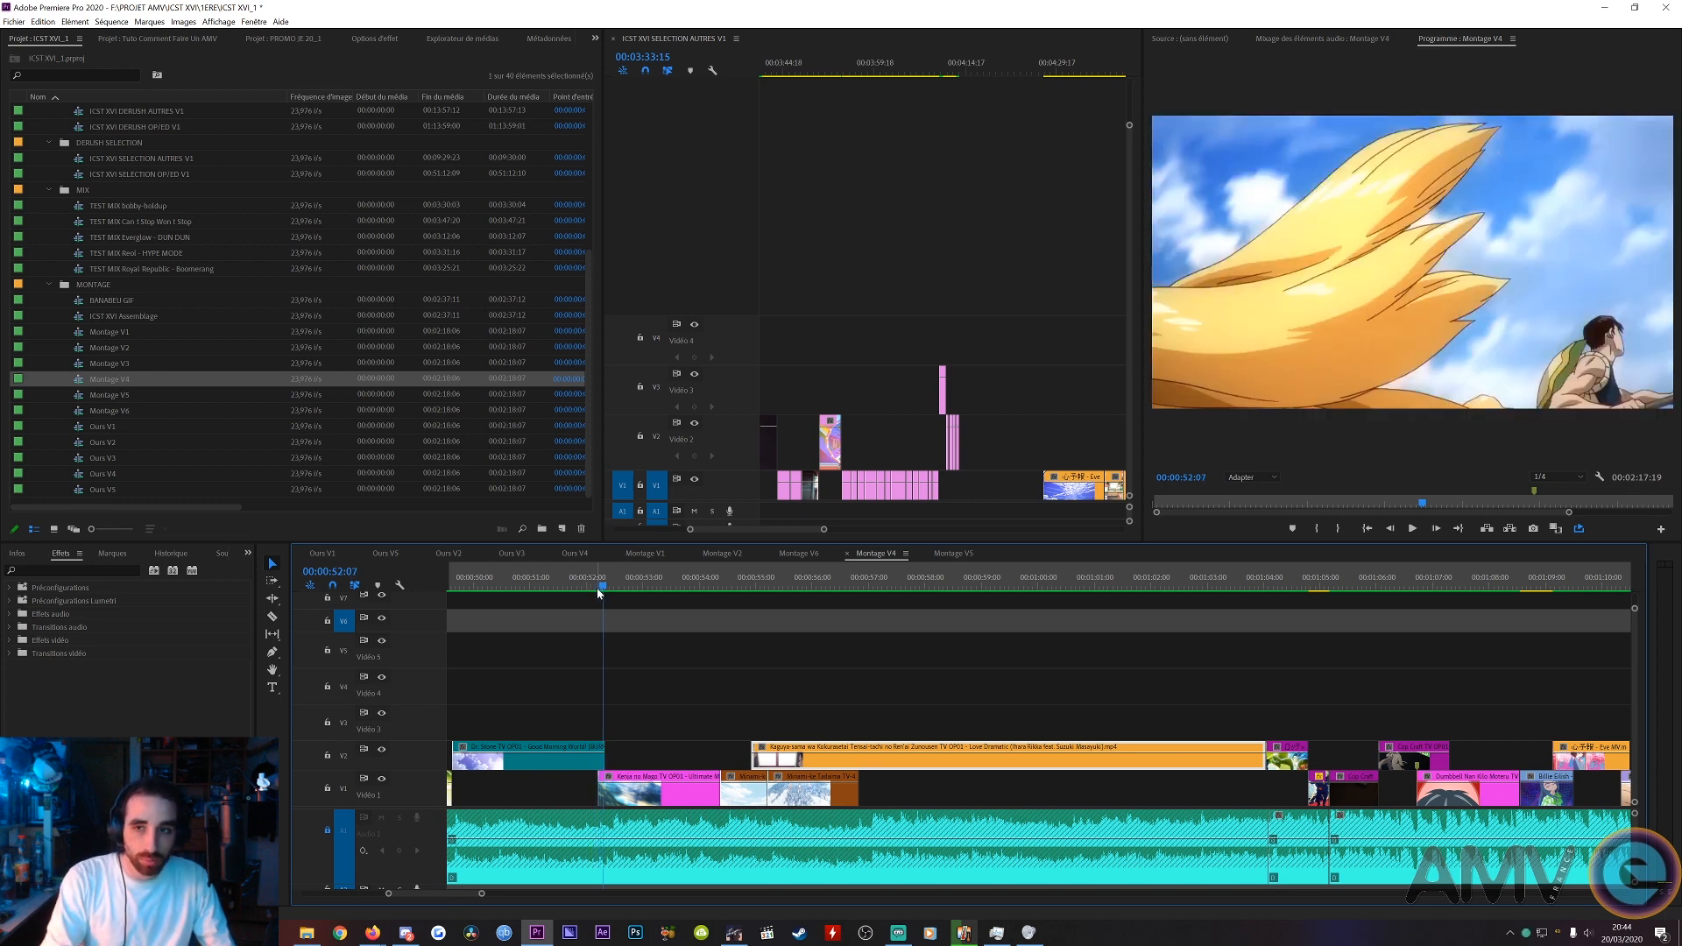
key("Left")
scroll(570, 677, "up", 4)
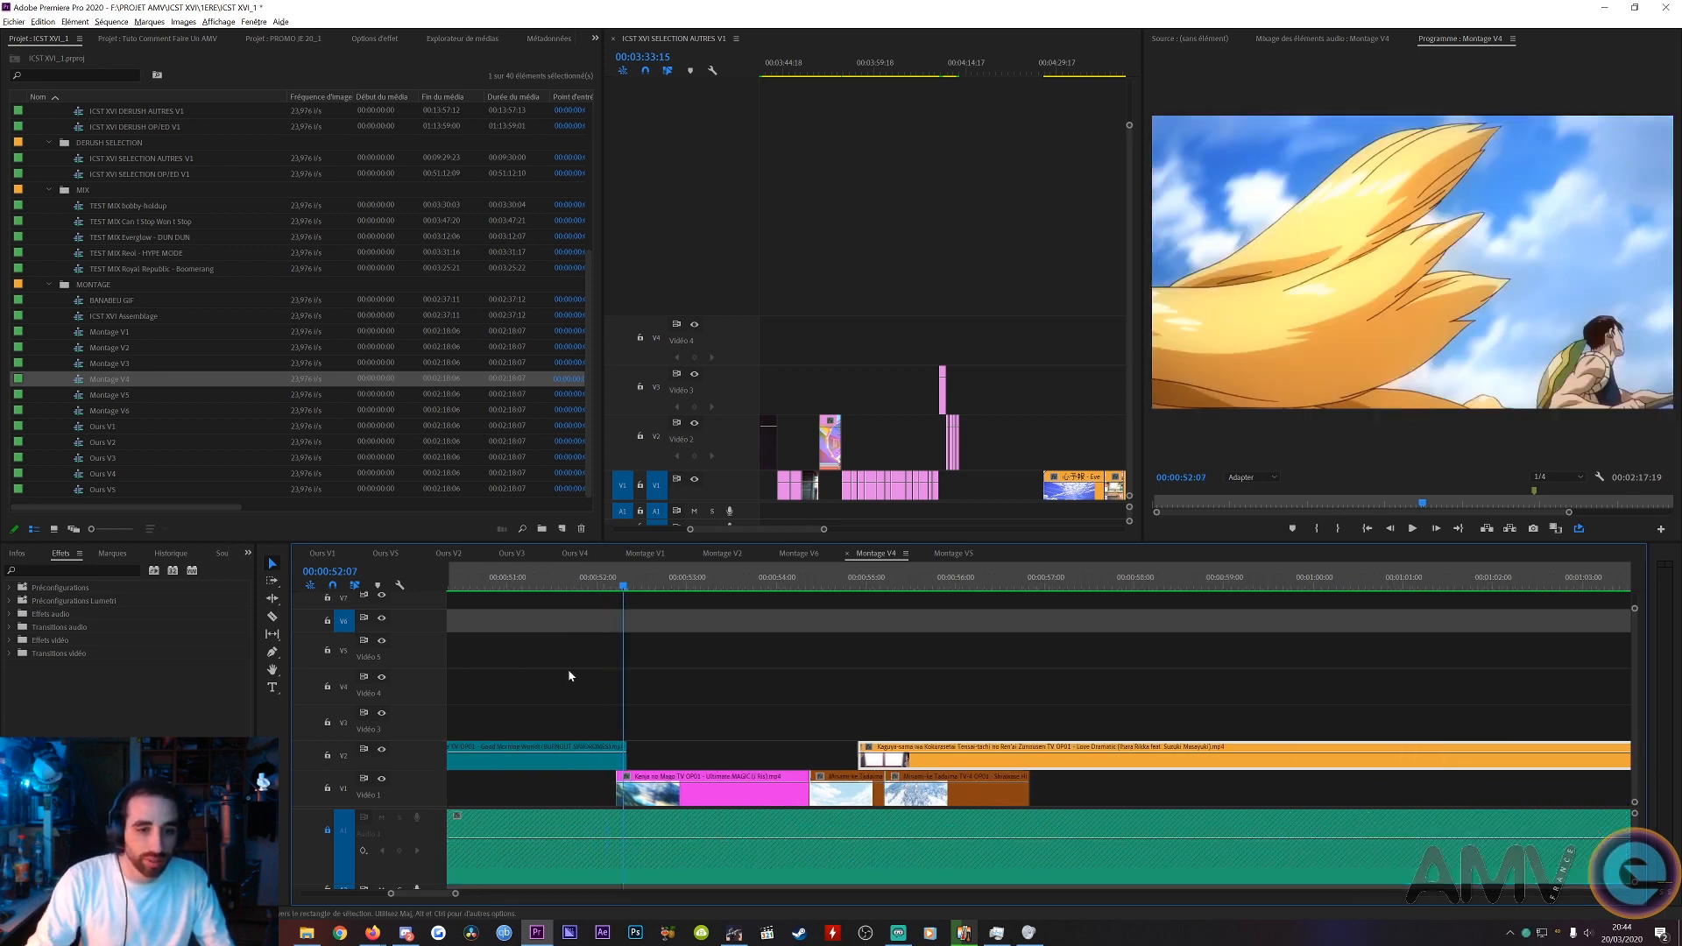
scroll(569, 677, "up", 1)
left_click(677, 763)
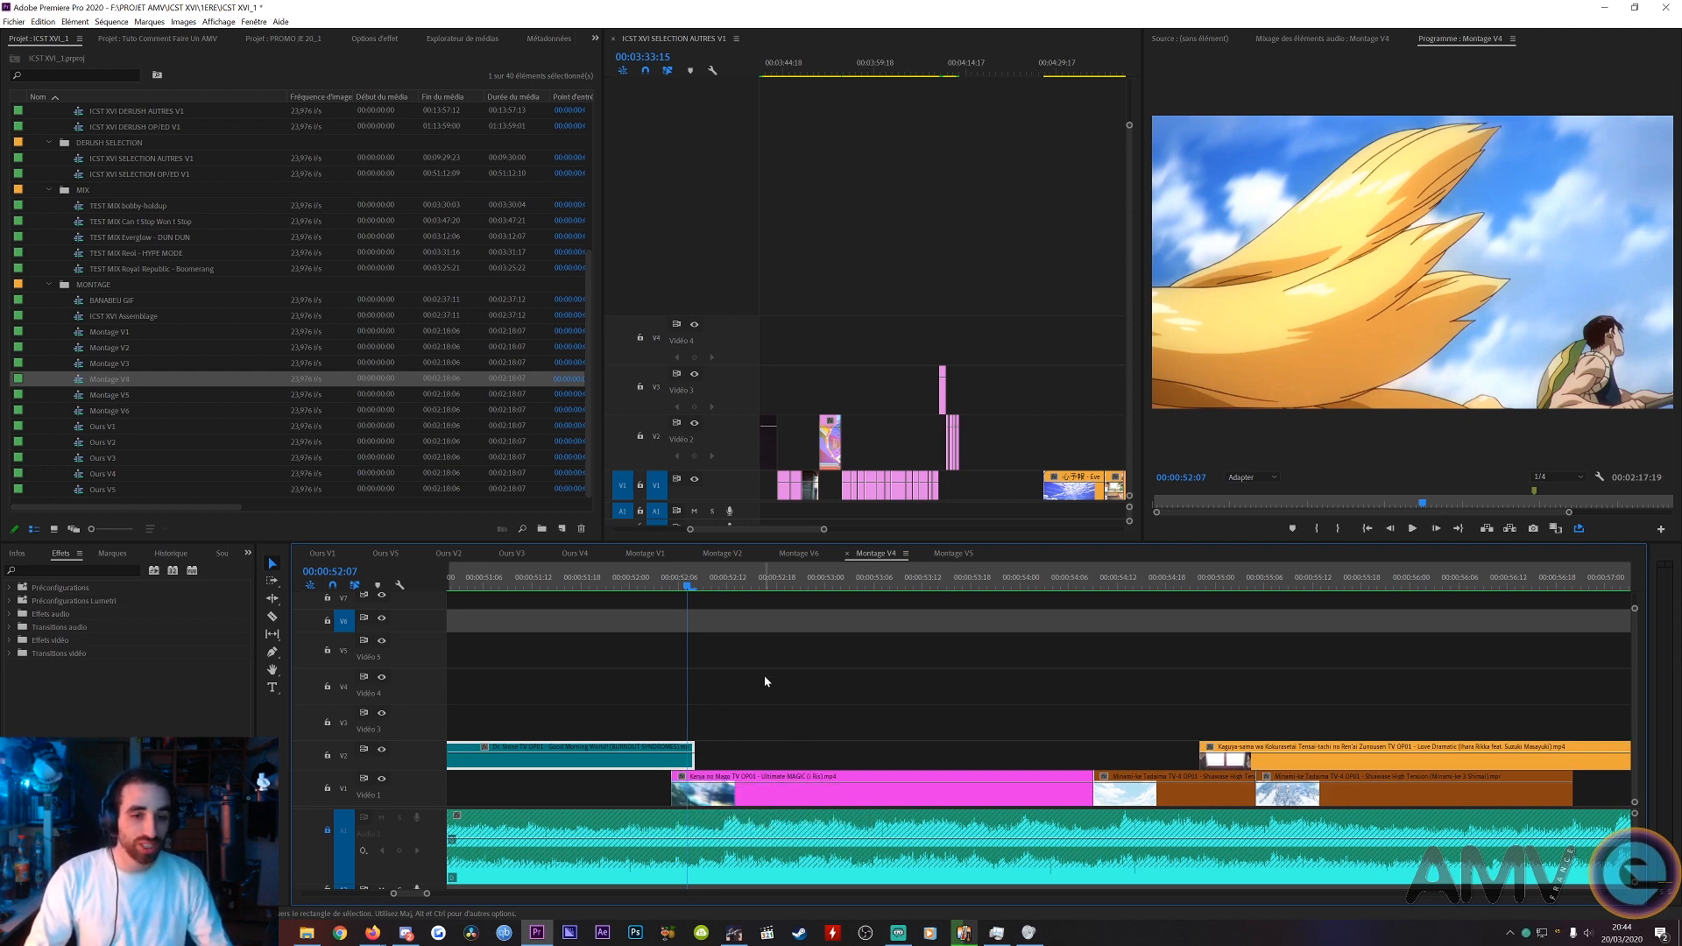
left_click(764, 652)
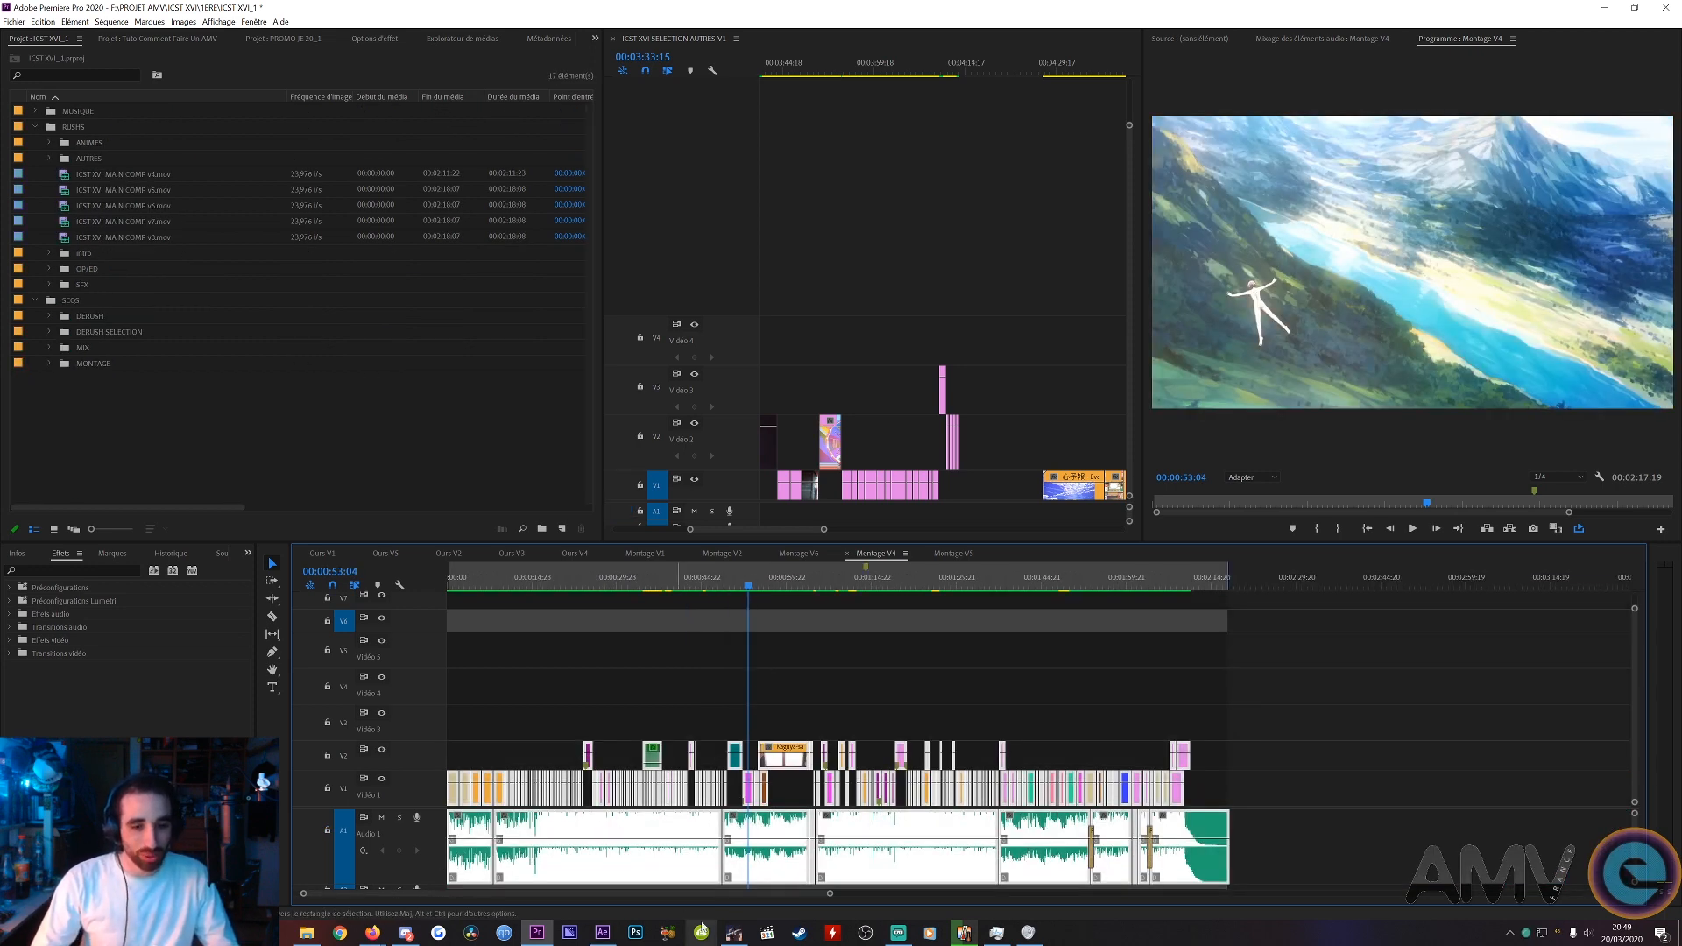
- Switch to After Effects and browse the full layer stack of ICST XVI MAIN COMP 2 in a maximized timeline
left_click(602, 933)
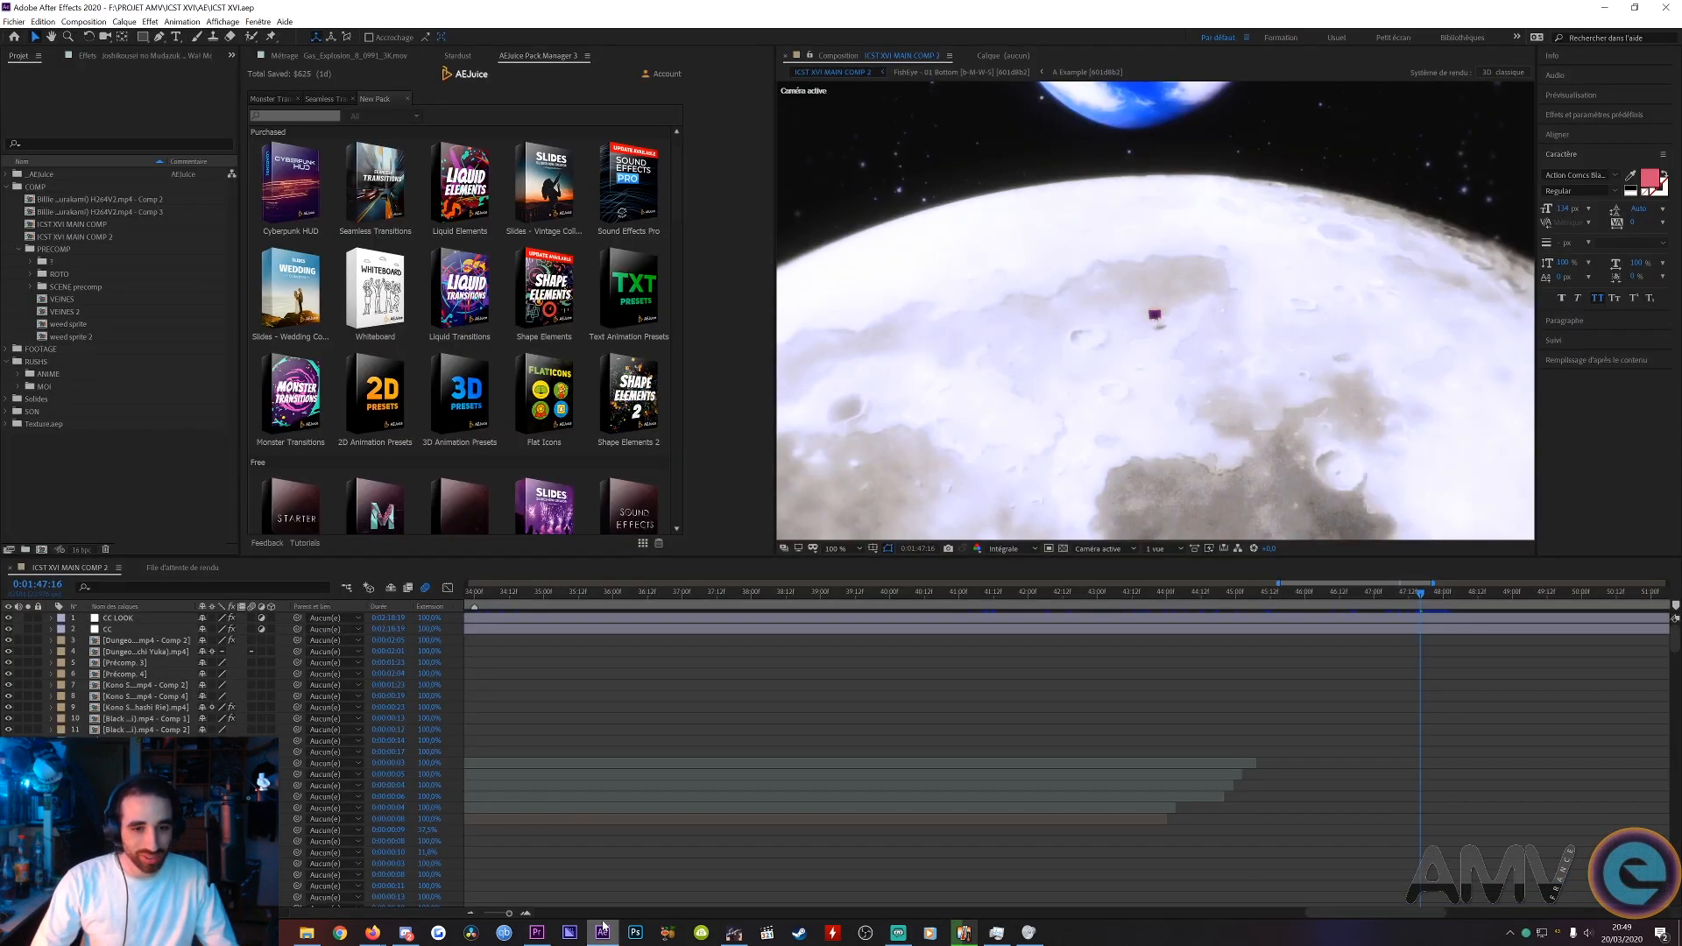
scroll(588, 670, "down", 10)
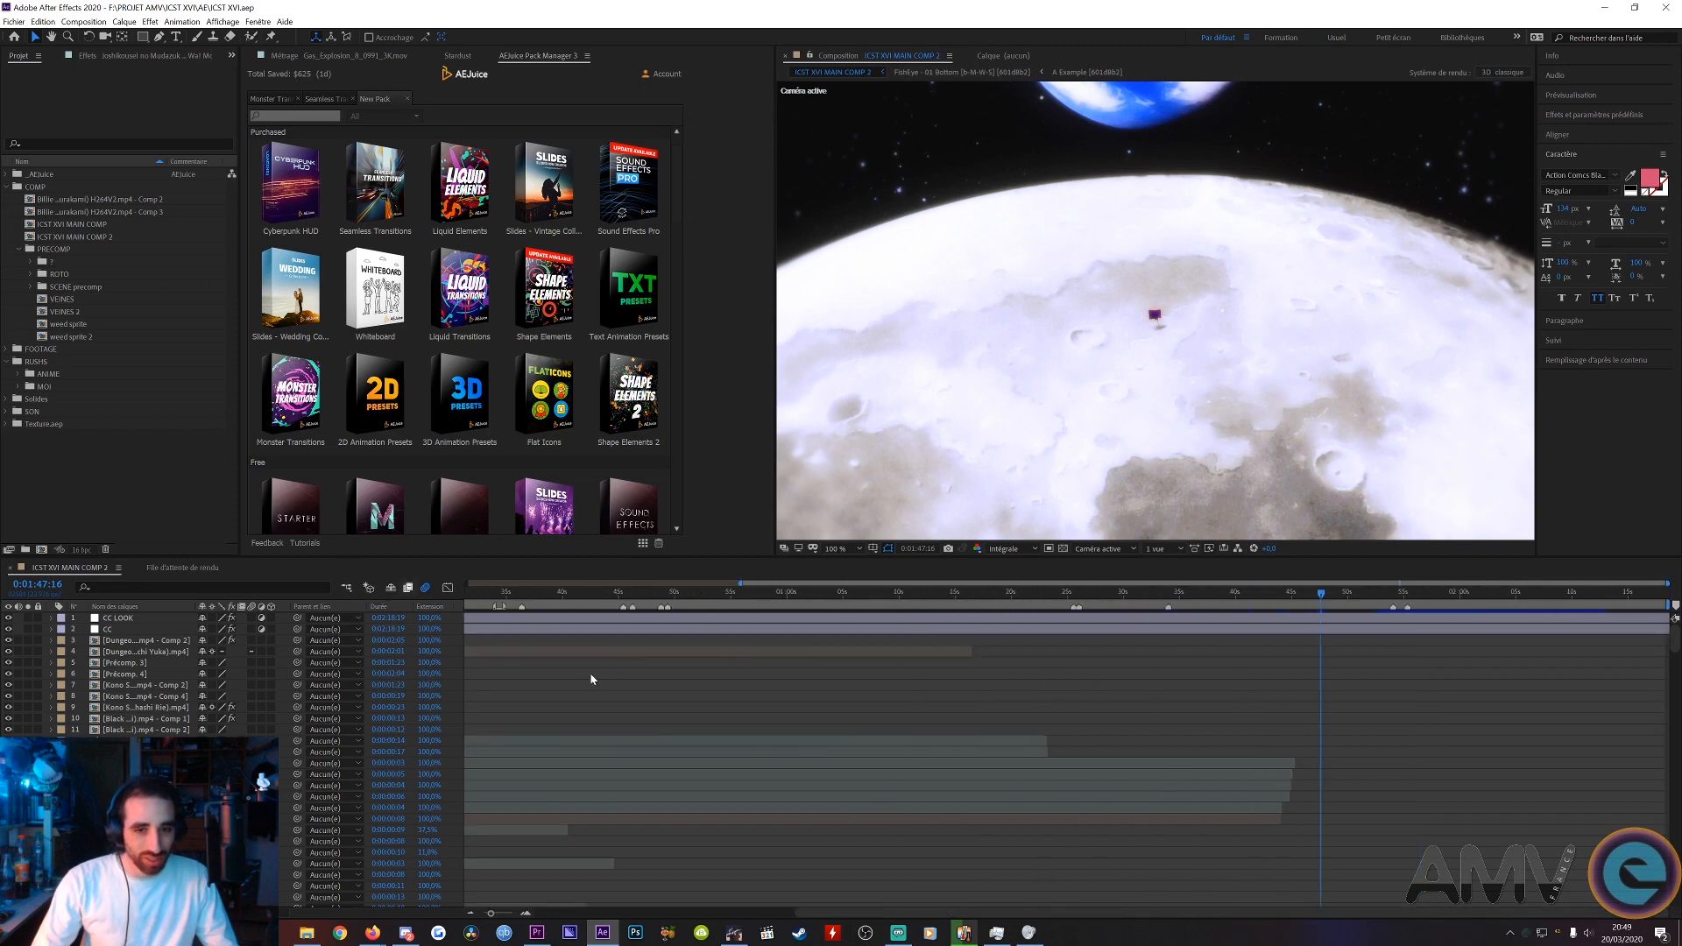
scroll(612, 672, "down", 5)
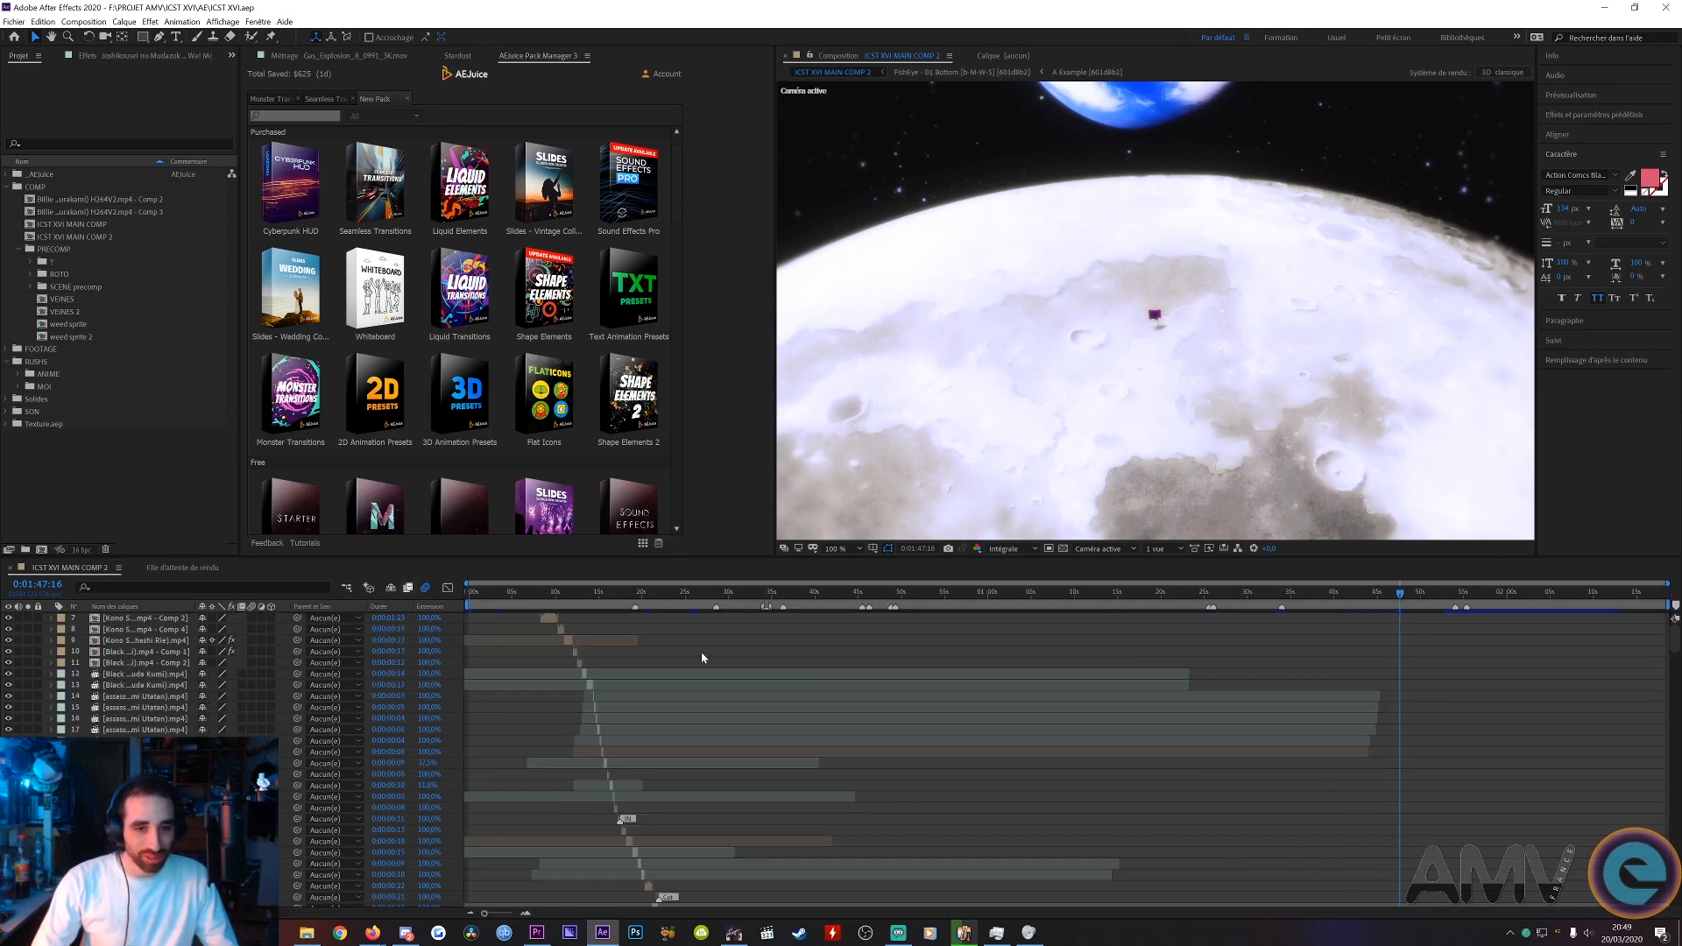
key("grave")
scroll(707, 407, "down", 13)
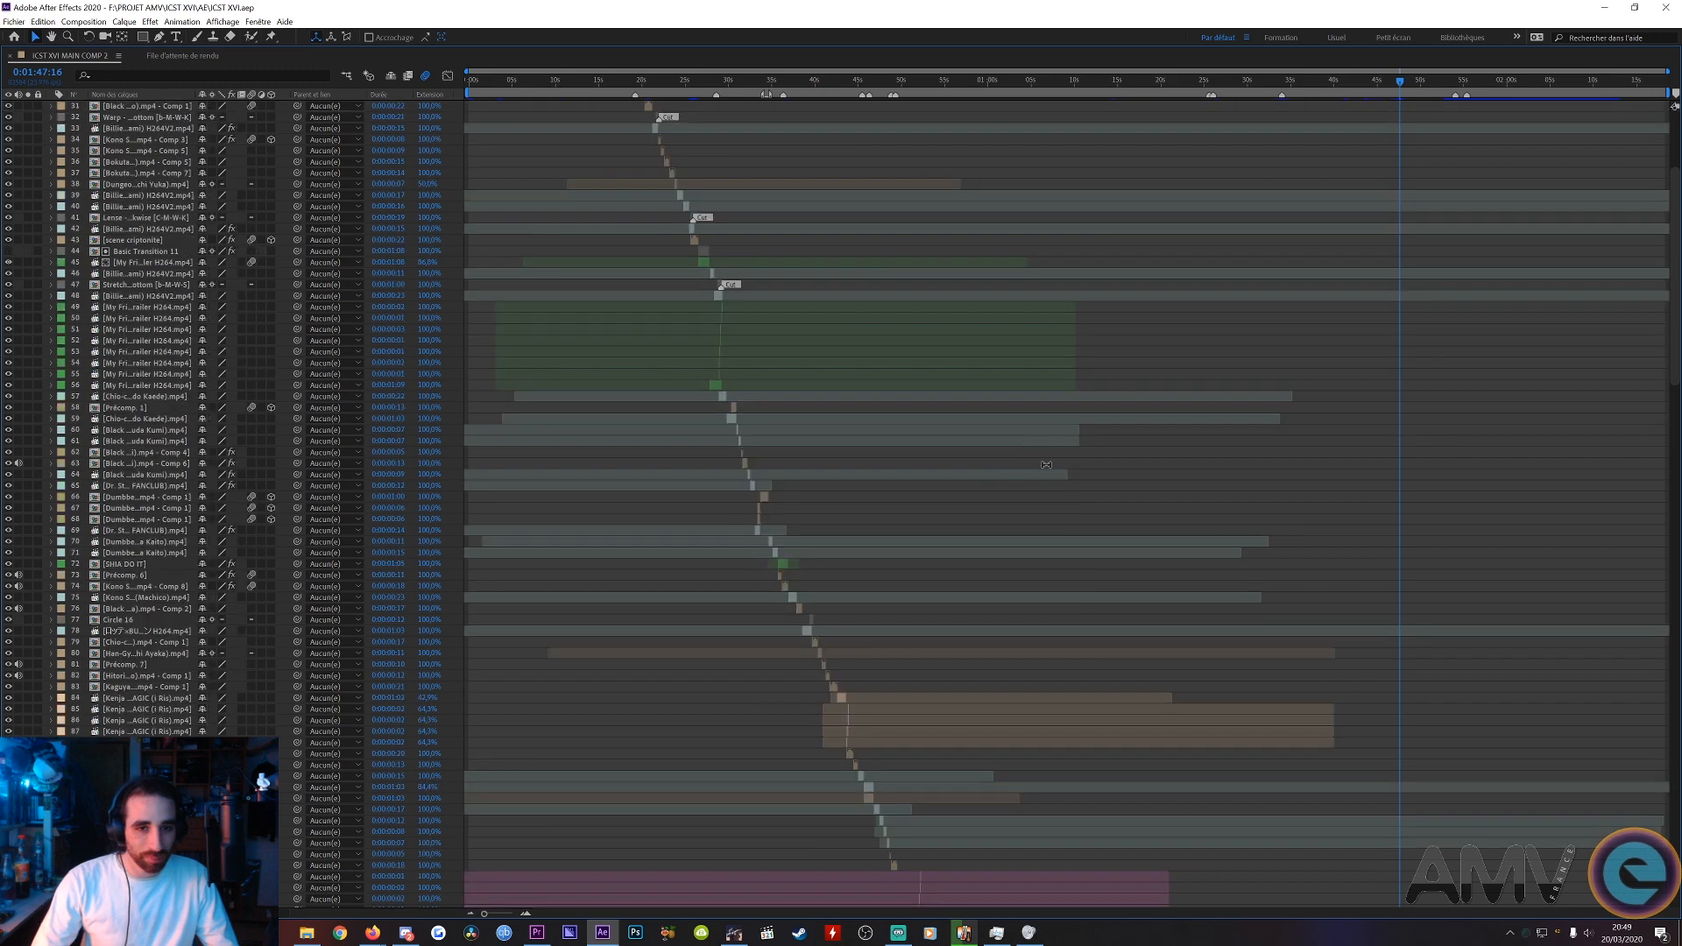
scroll(1187, 508, "down", 3)
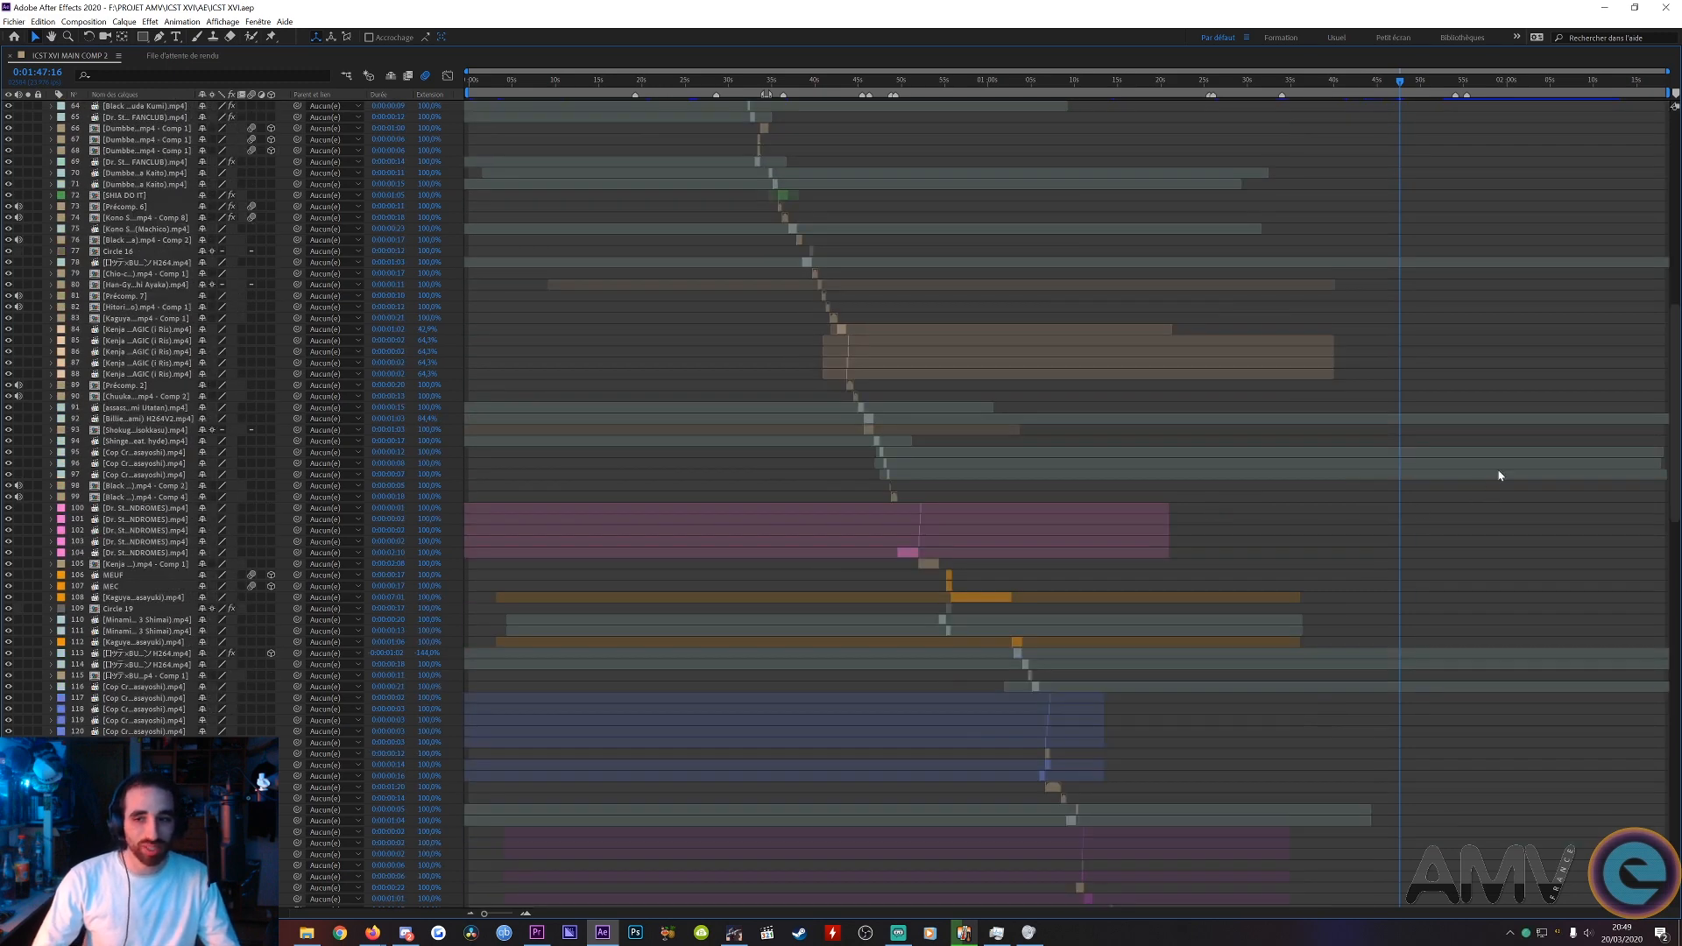
left_click_drag(1671, 399, 1678, 868)
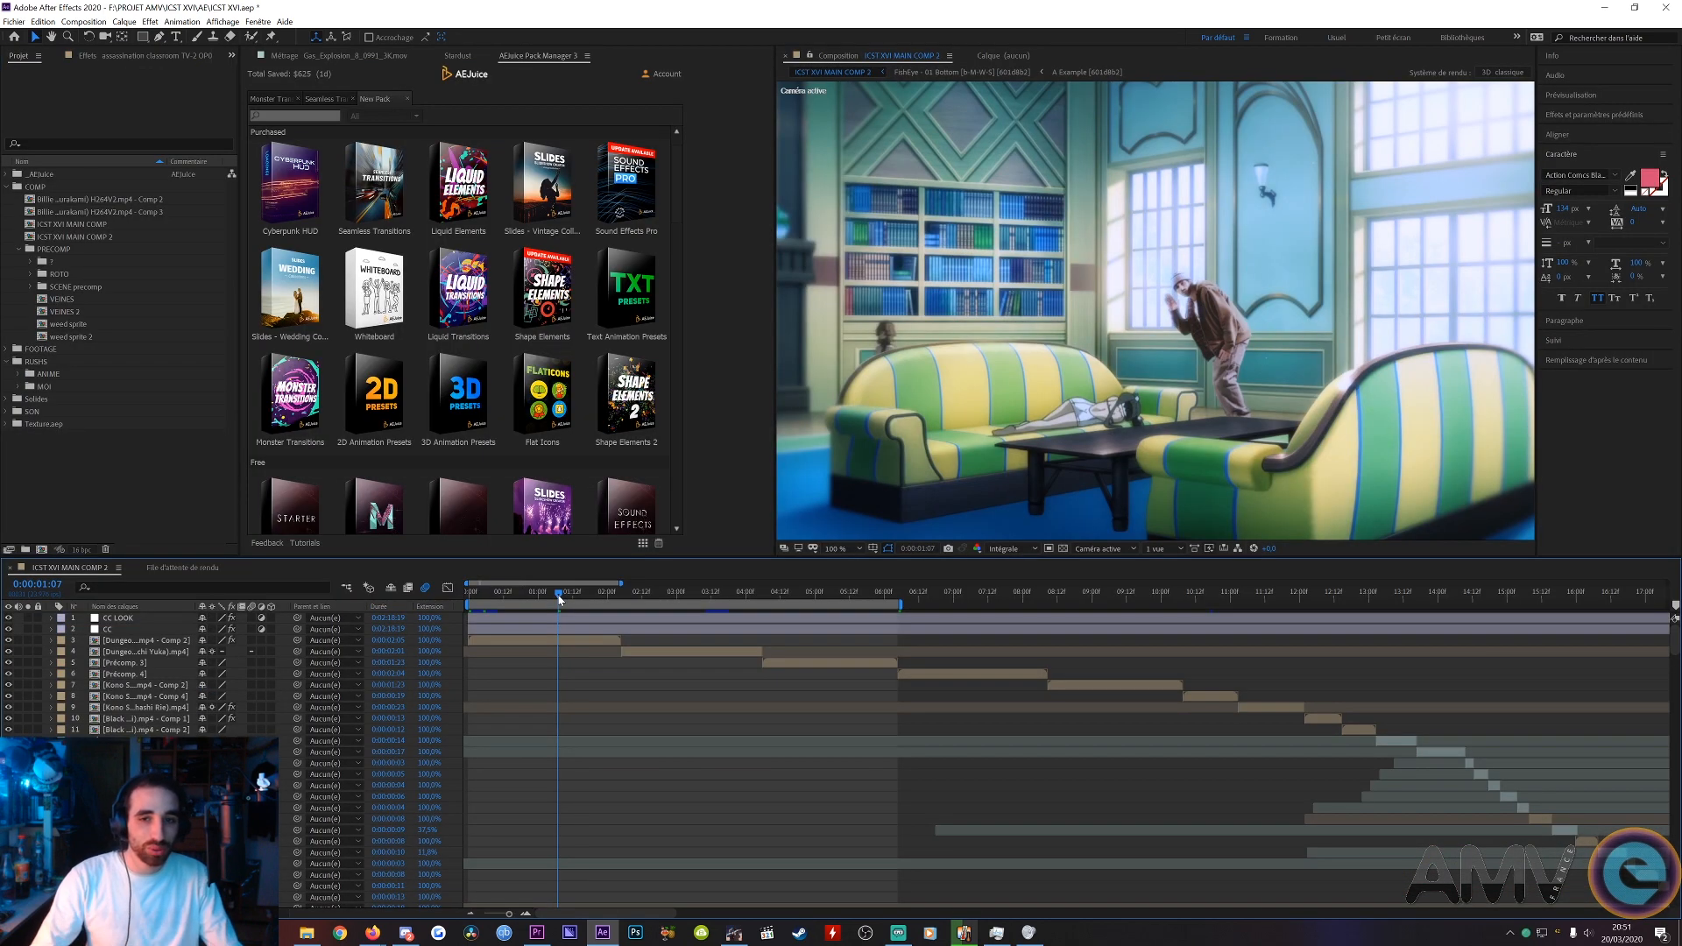
- Preview ICST XVI MAIN COMP 2 at 0:00:00:20 and select the precomposed opening shot on layer 3
left_click(528, 595)
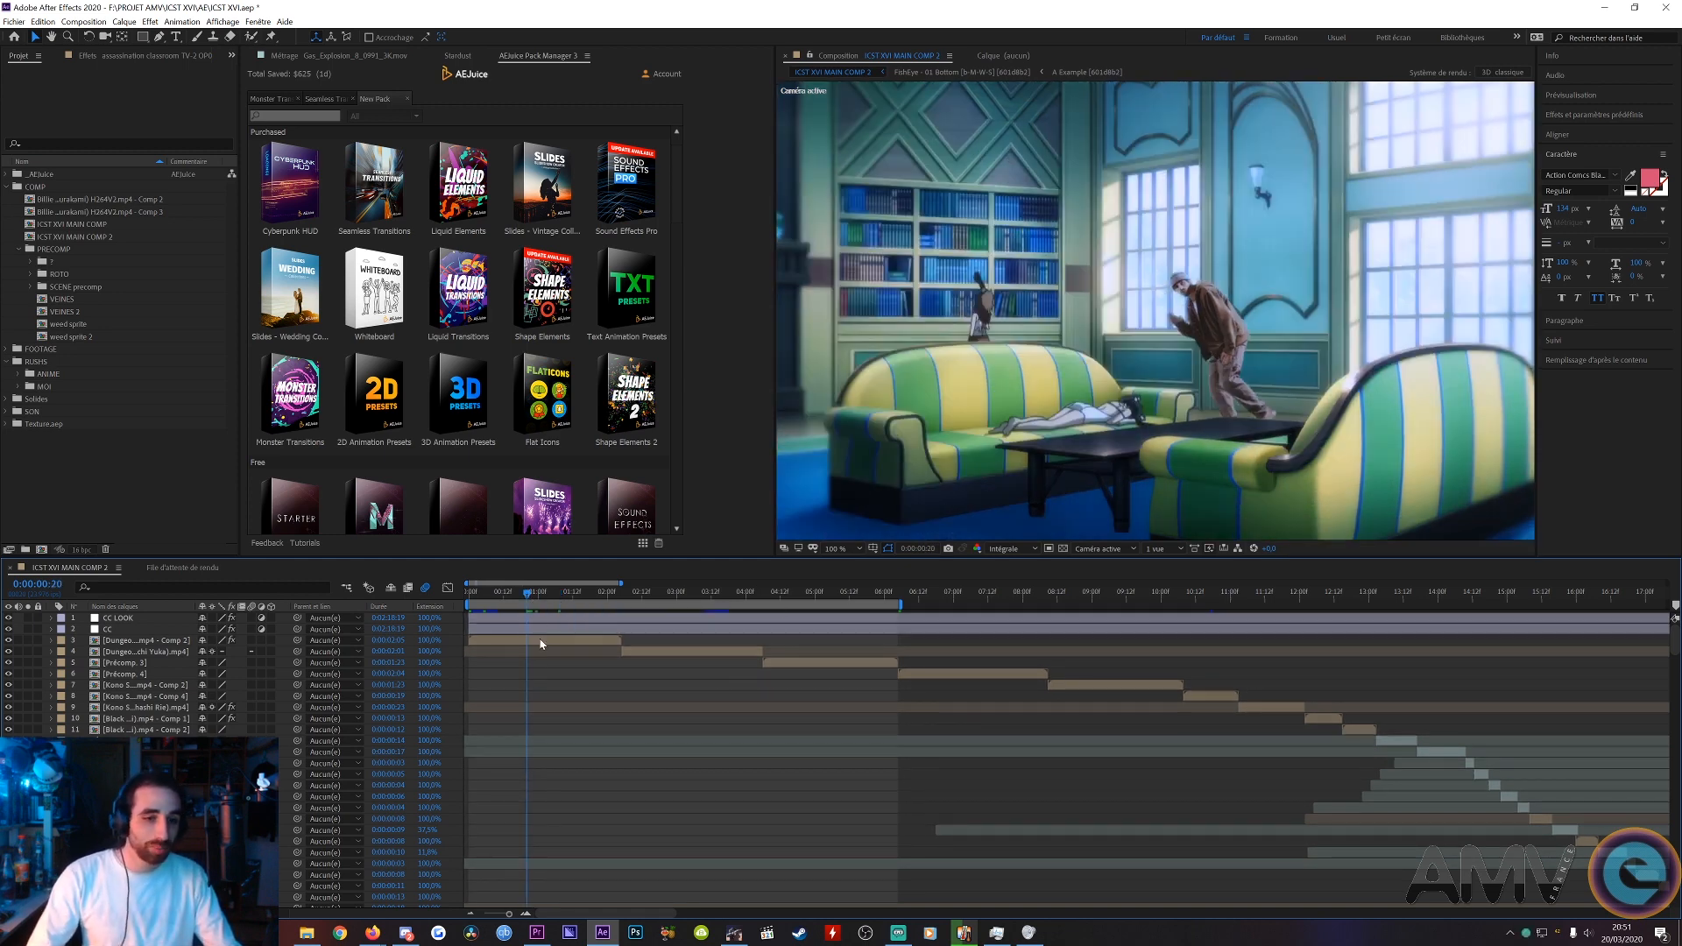
left_click(119, 640)
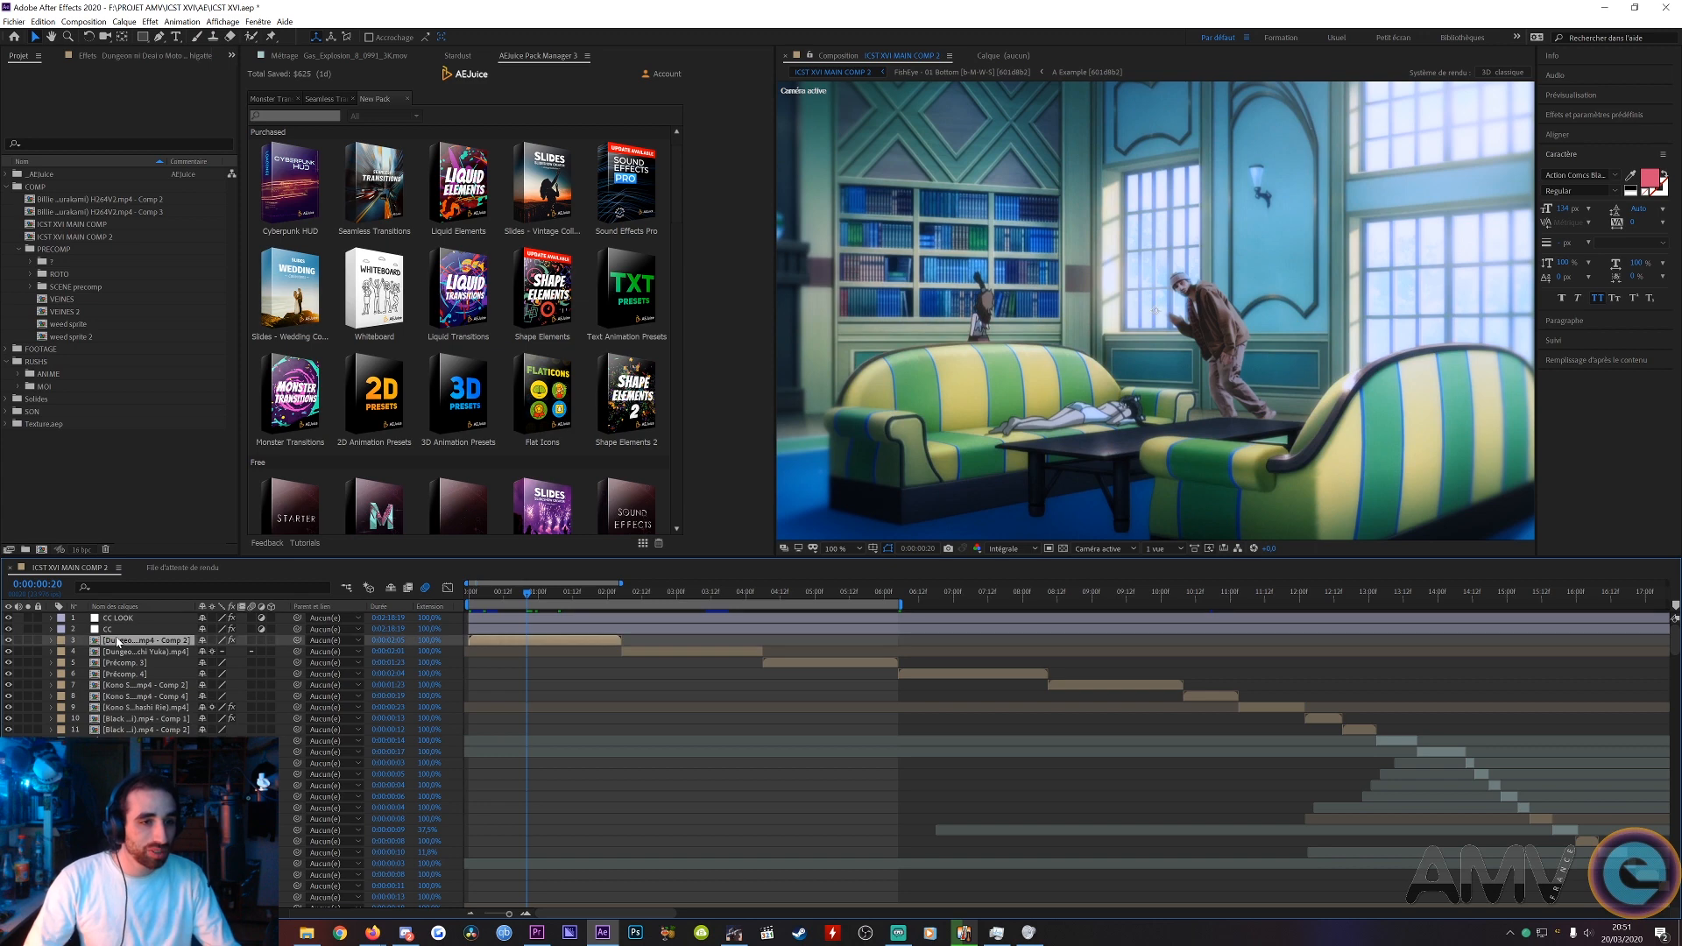
- Move the two loose Billie comps, Comp 2 and Comp 3, from the COMP folder into the PRECOMP folder
left_click(81, 212)
left_click(81, 199, "shift")
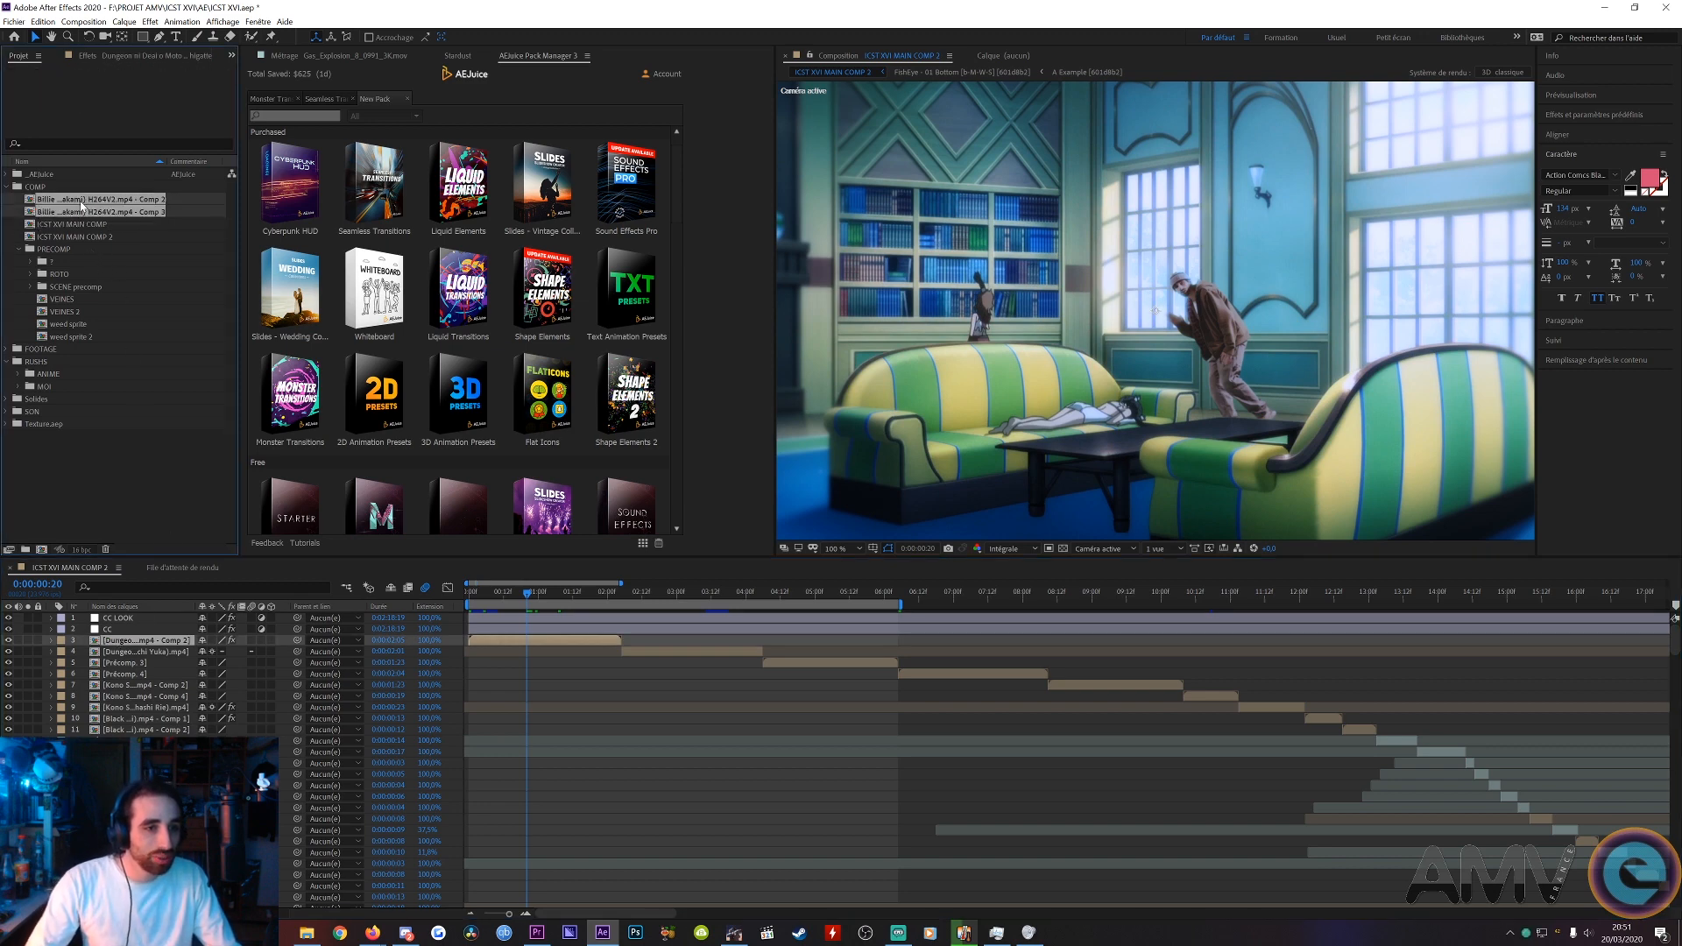
left_click_drag(81, 204, 74, 255)
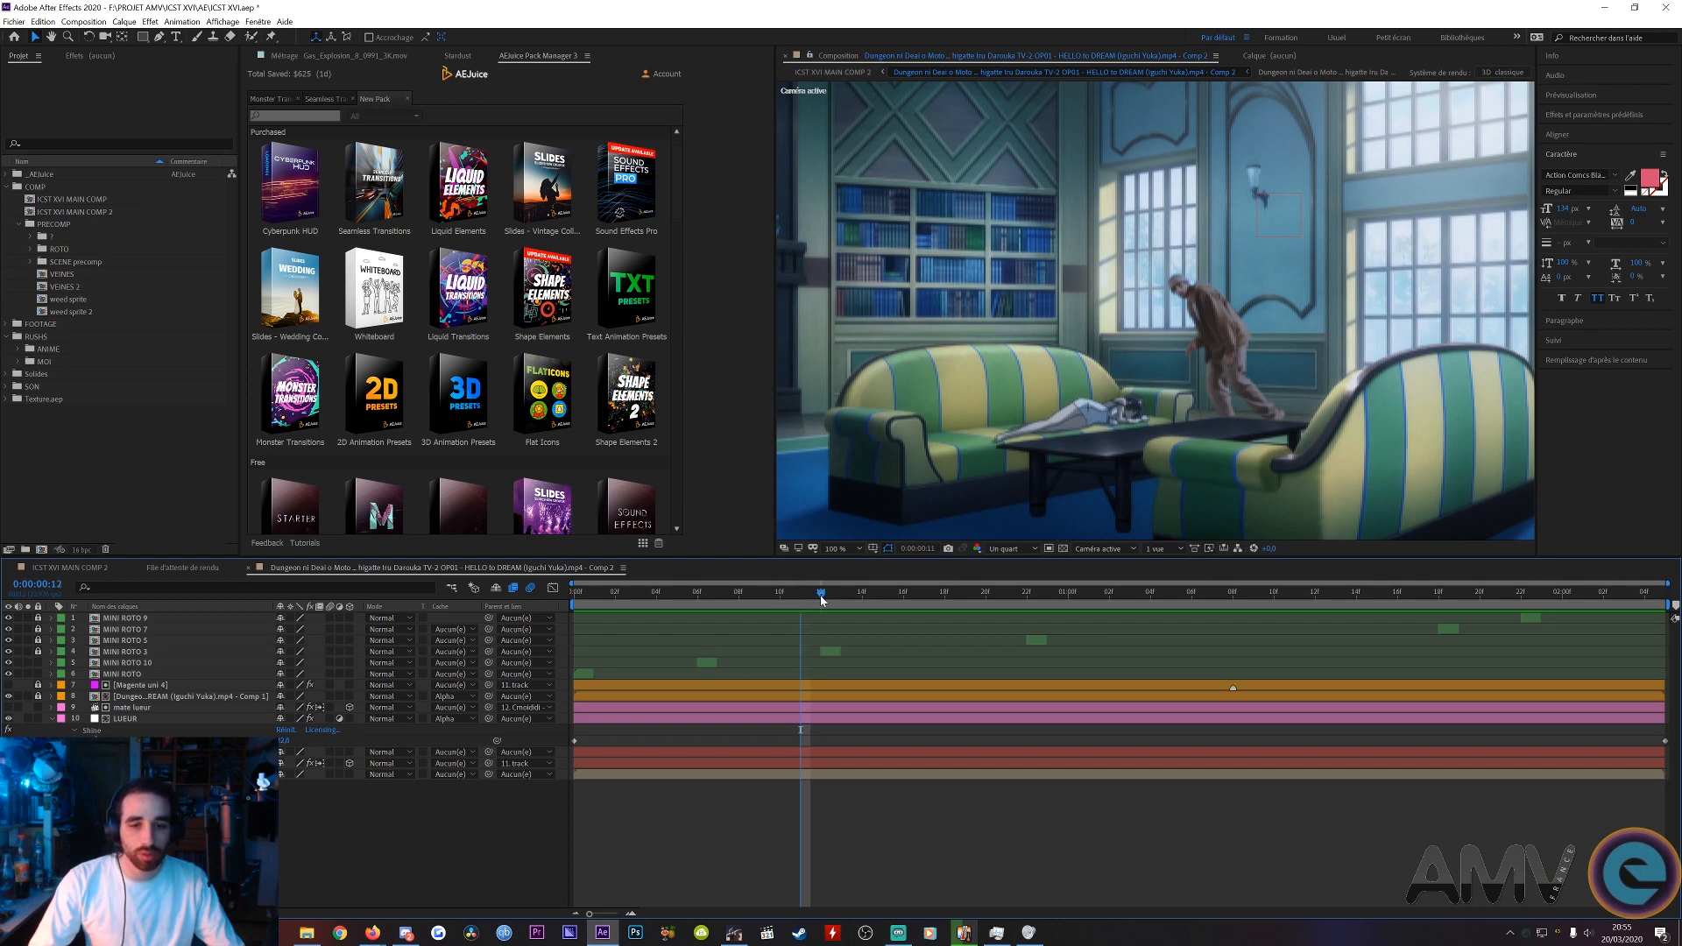
- Unlock layers 1 to 8 of the opening shot's precomp and select MINI ROTO 3 to inspect its mask at 0:00:00:12
left_click_drag(38, 618, 40, 697)
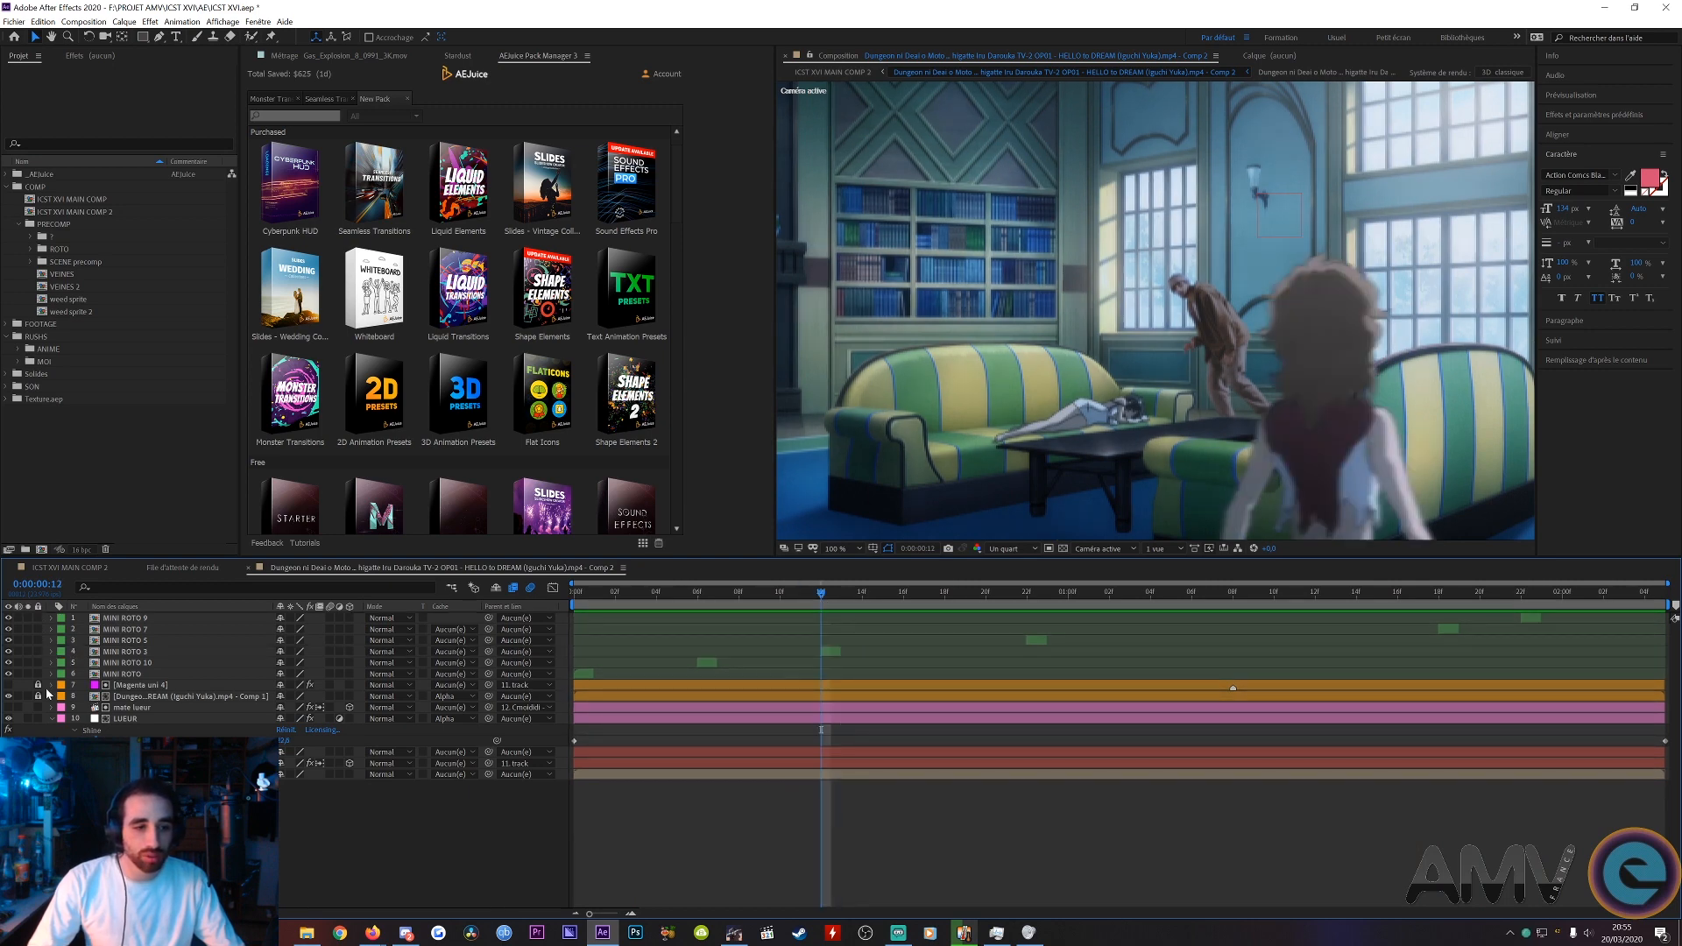
left_click(829, 663)
left_click(828, 652)
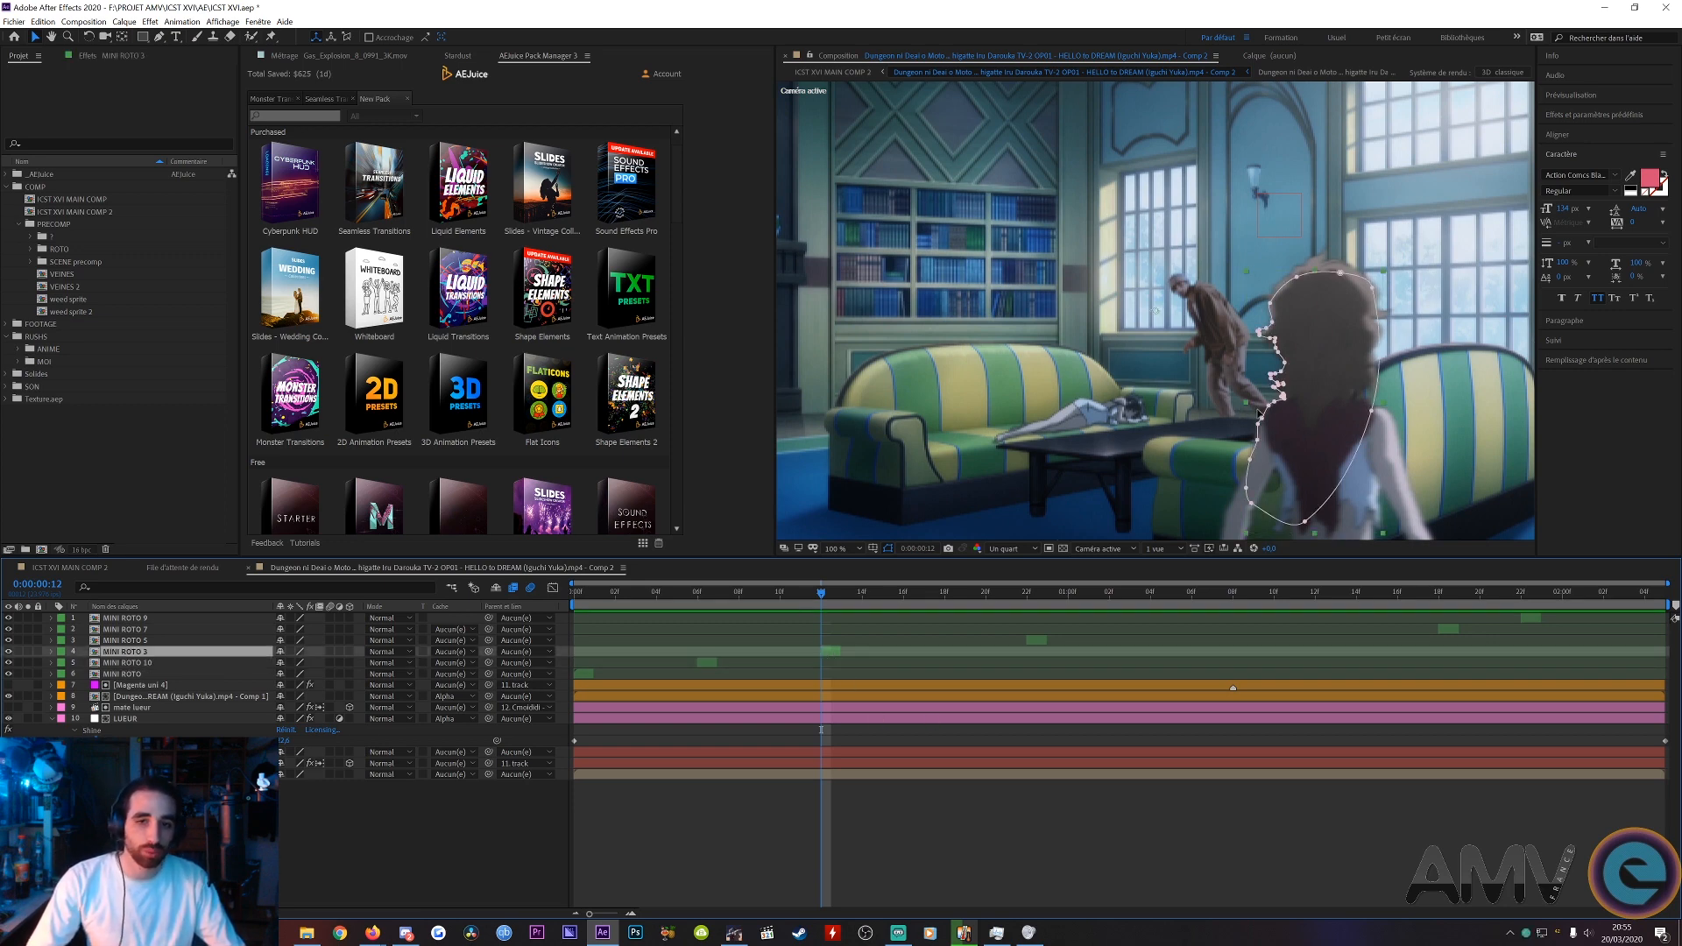
- Select the Magenta uni 4 layer, scrub to 0:00:00:19 and toggle its visibility to examine the masked foreground shape
left_click(722, 688)
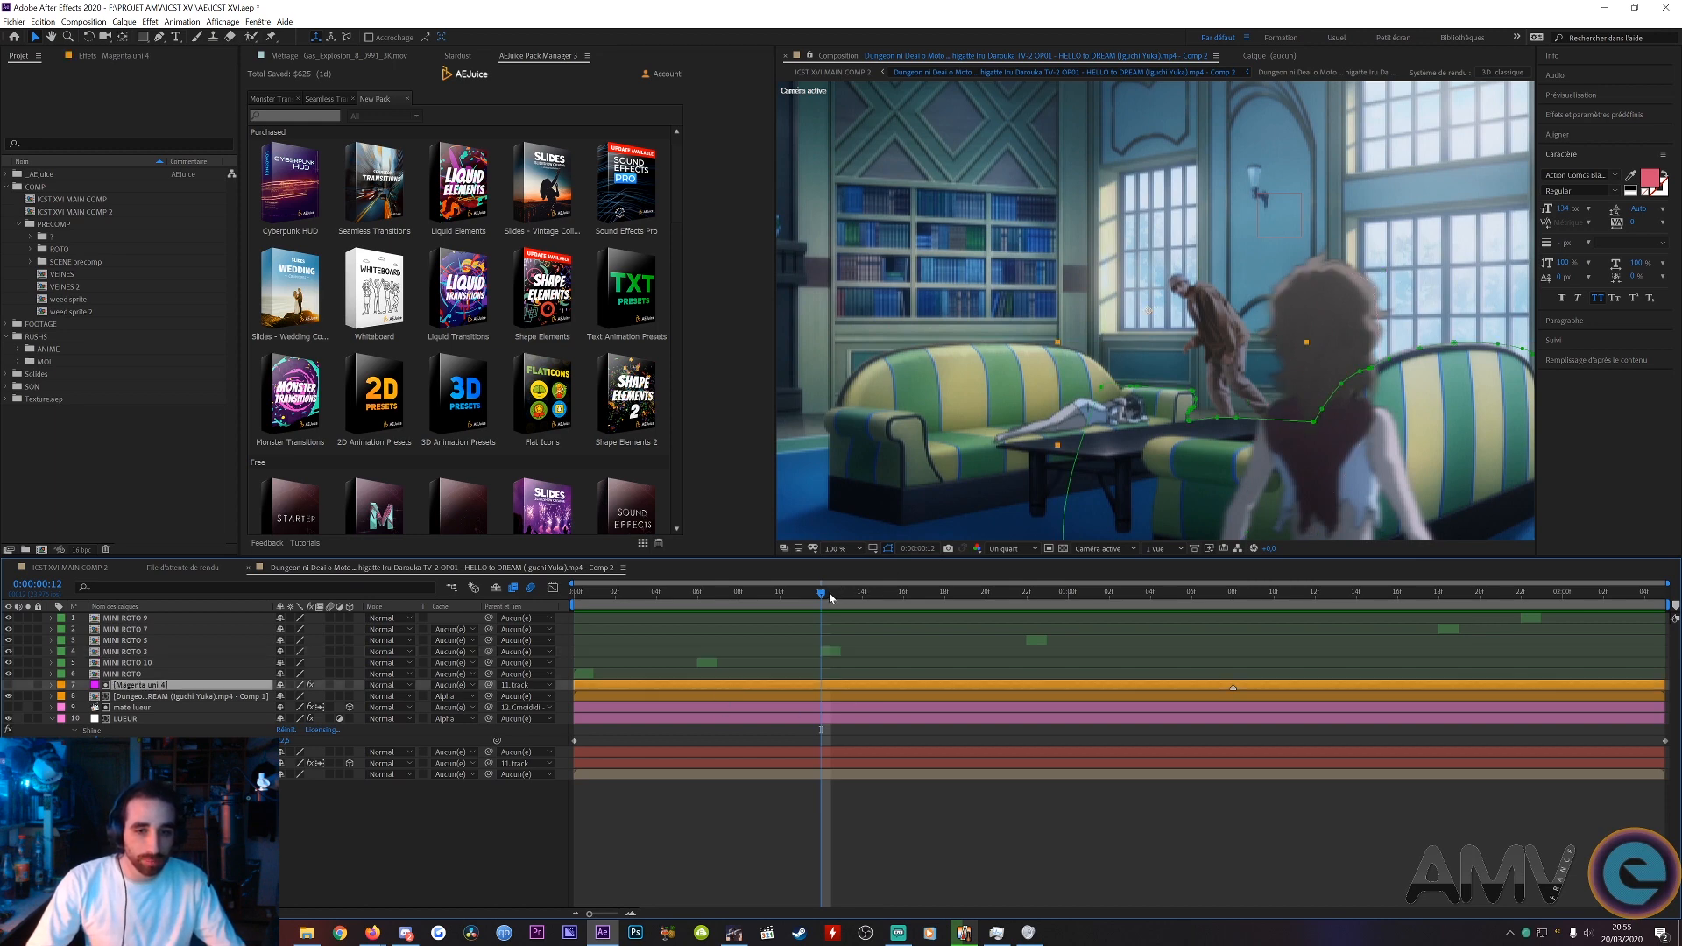
left_click(862, 593)
left_click_drag(892, 592, 965, 578)
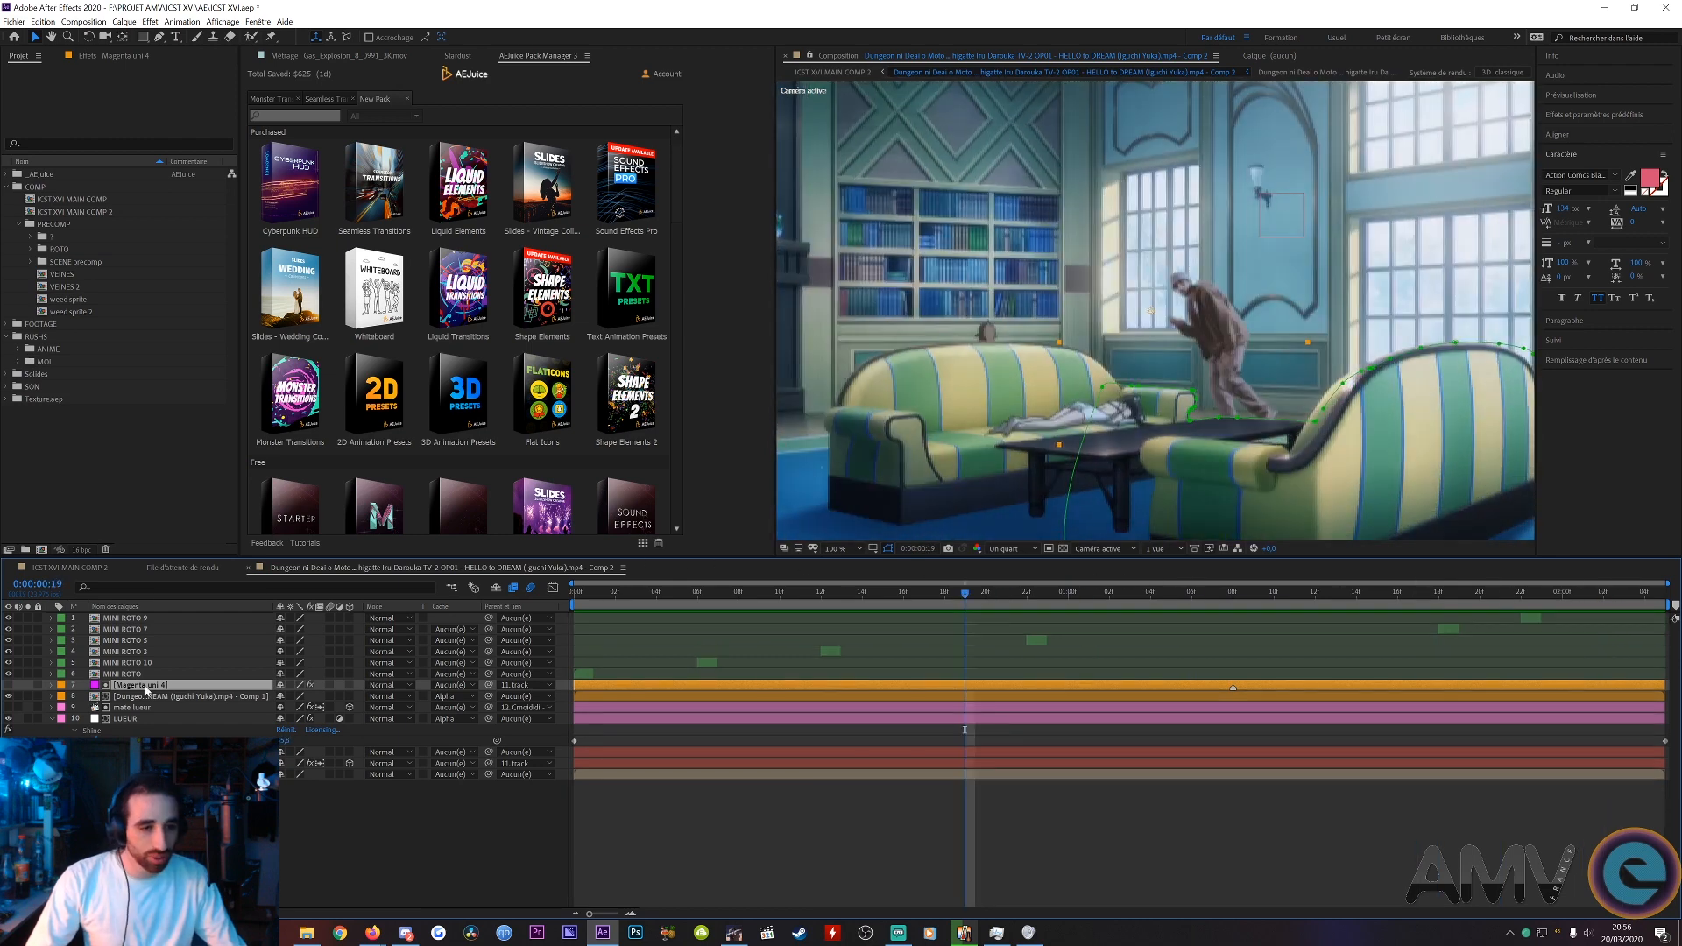
left_click(8, 686)
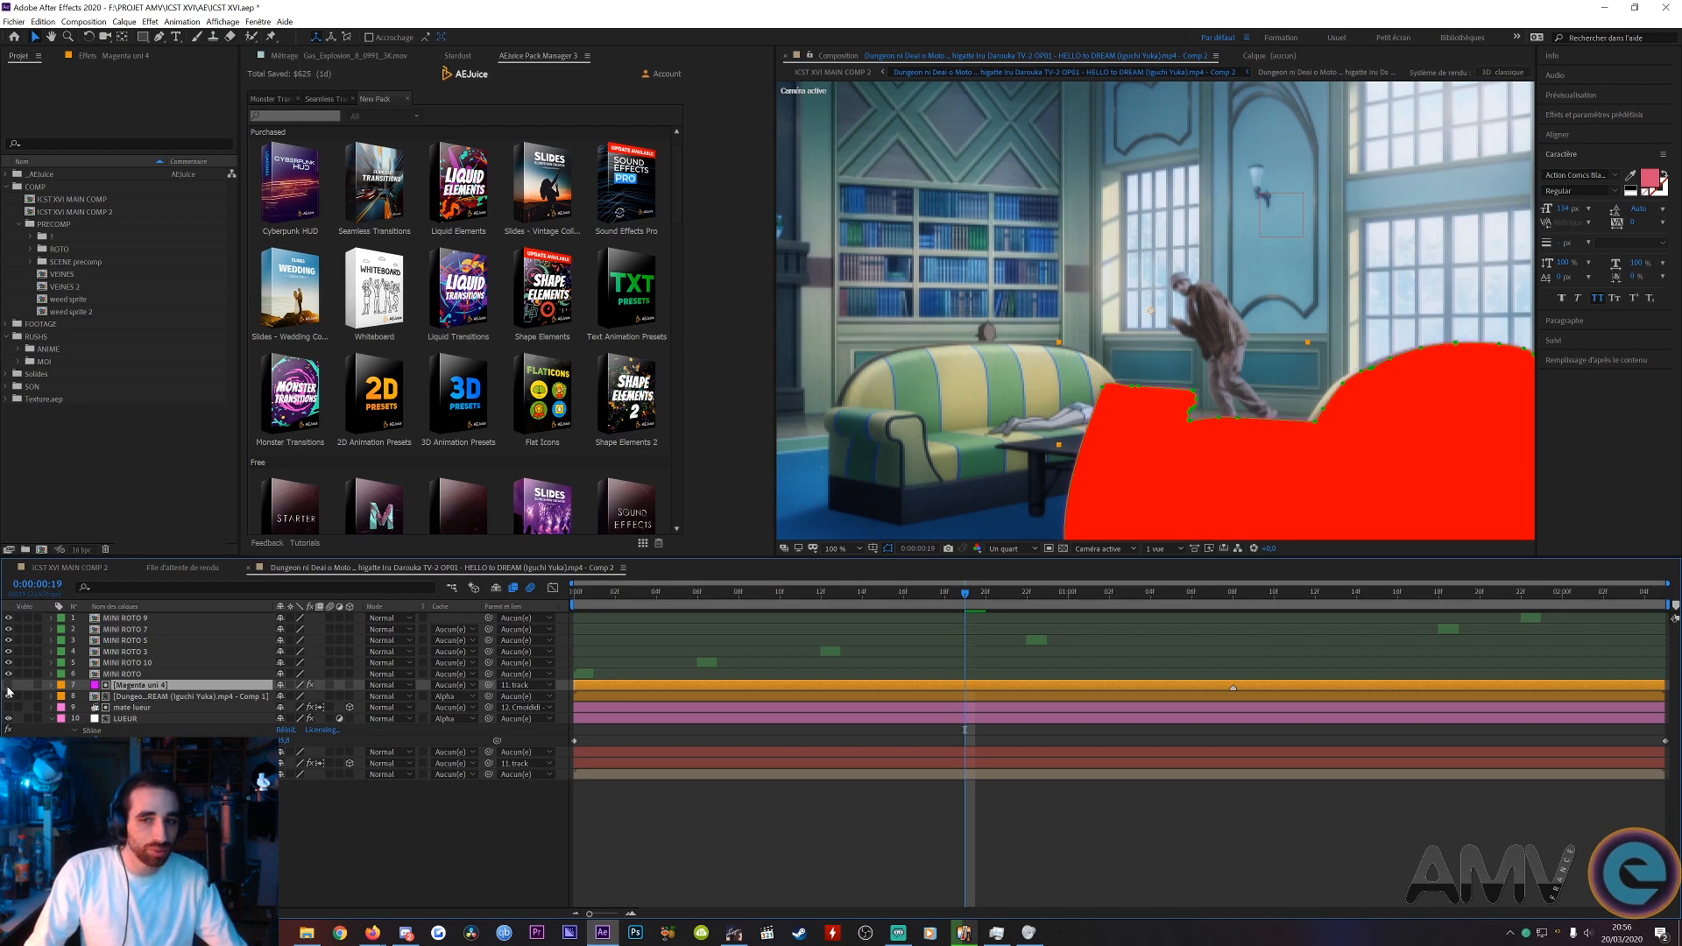
left_click(8, 686)
left_click(8, 686)
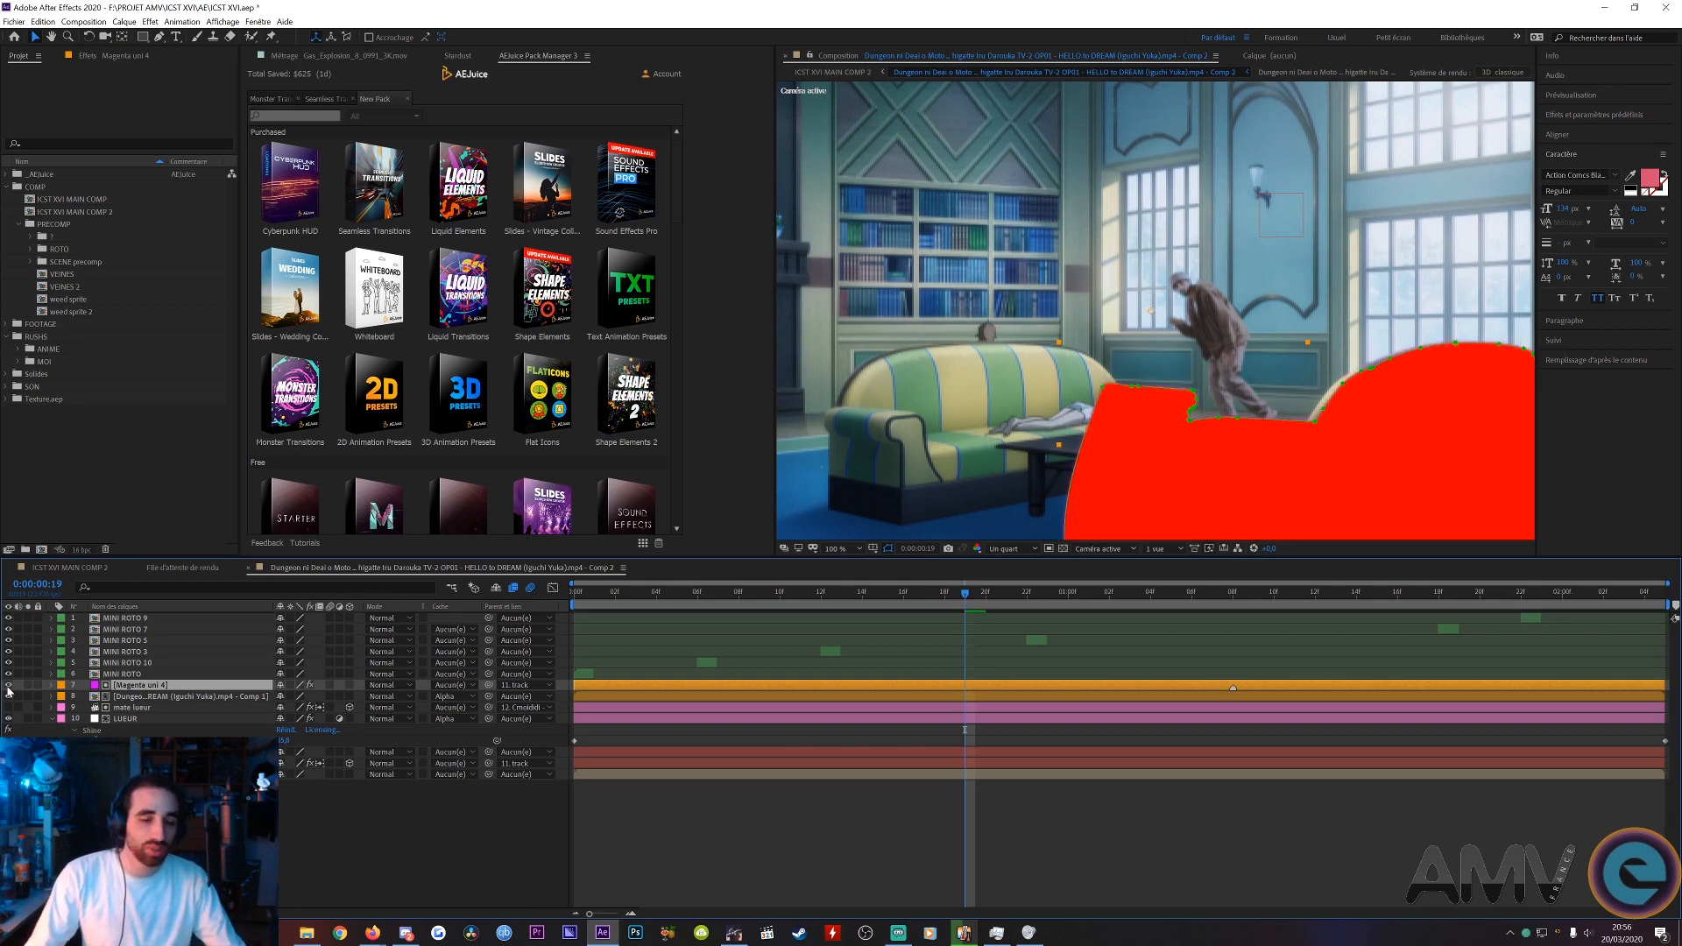
left_click(8, 686)
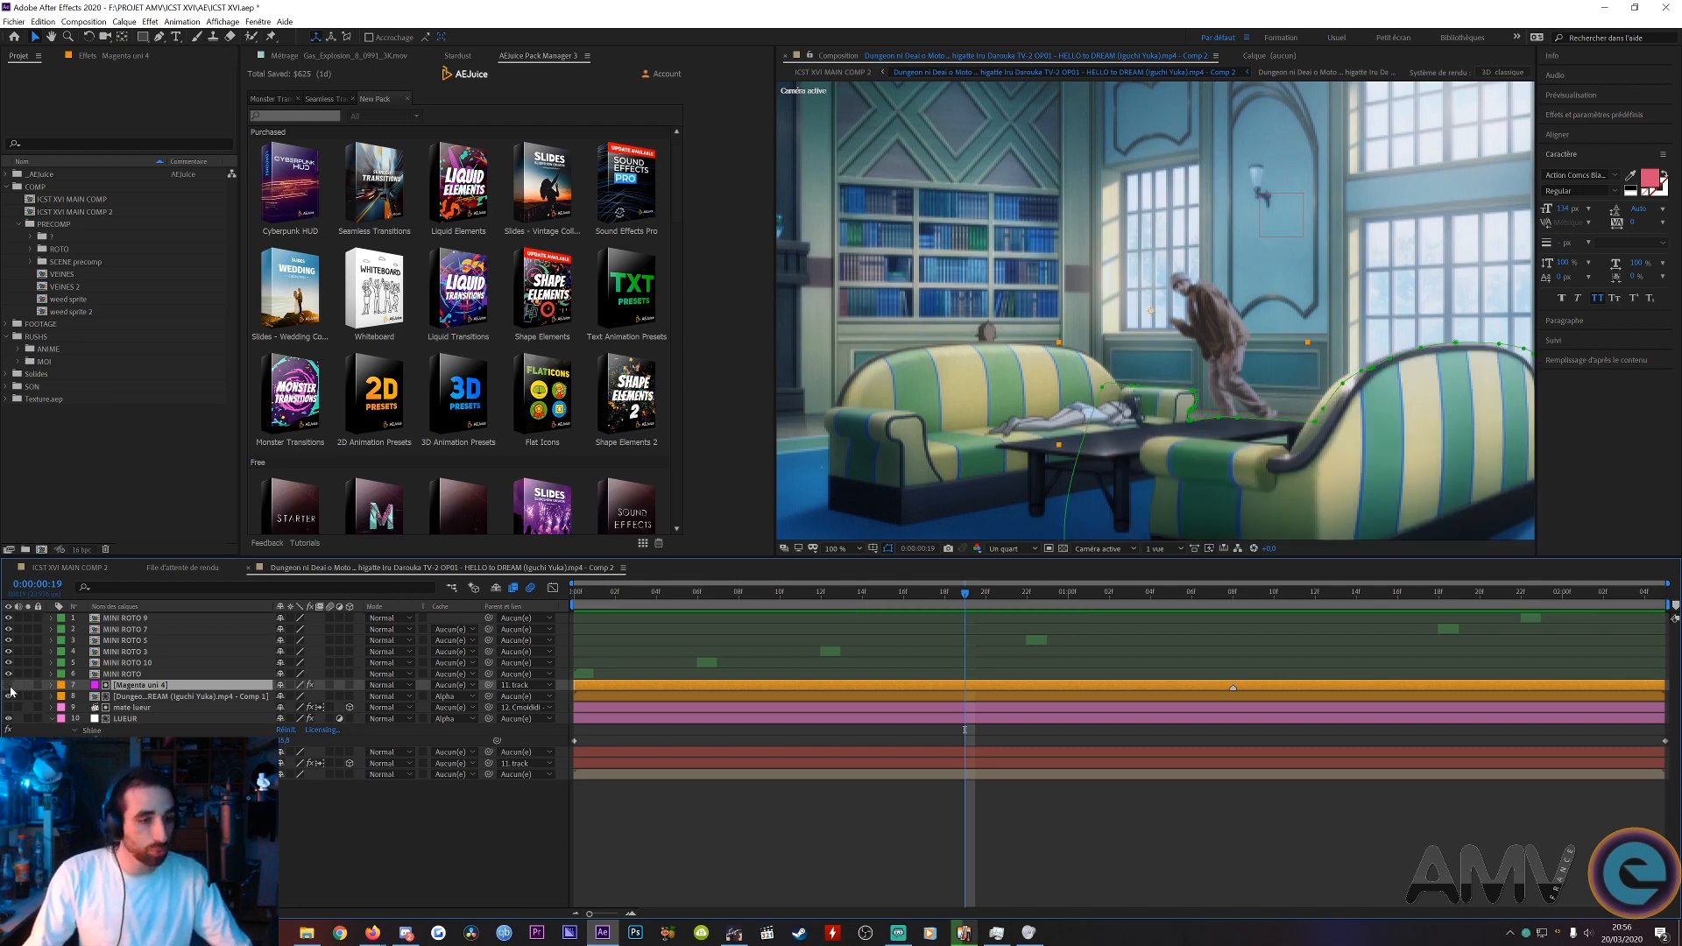
- Set the track matte of the Comp 1 layer beneath Magenta uni 4 to Alpha [Magenta uni 4]
left_click(211, 697)
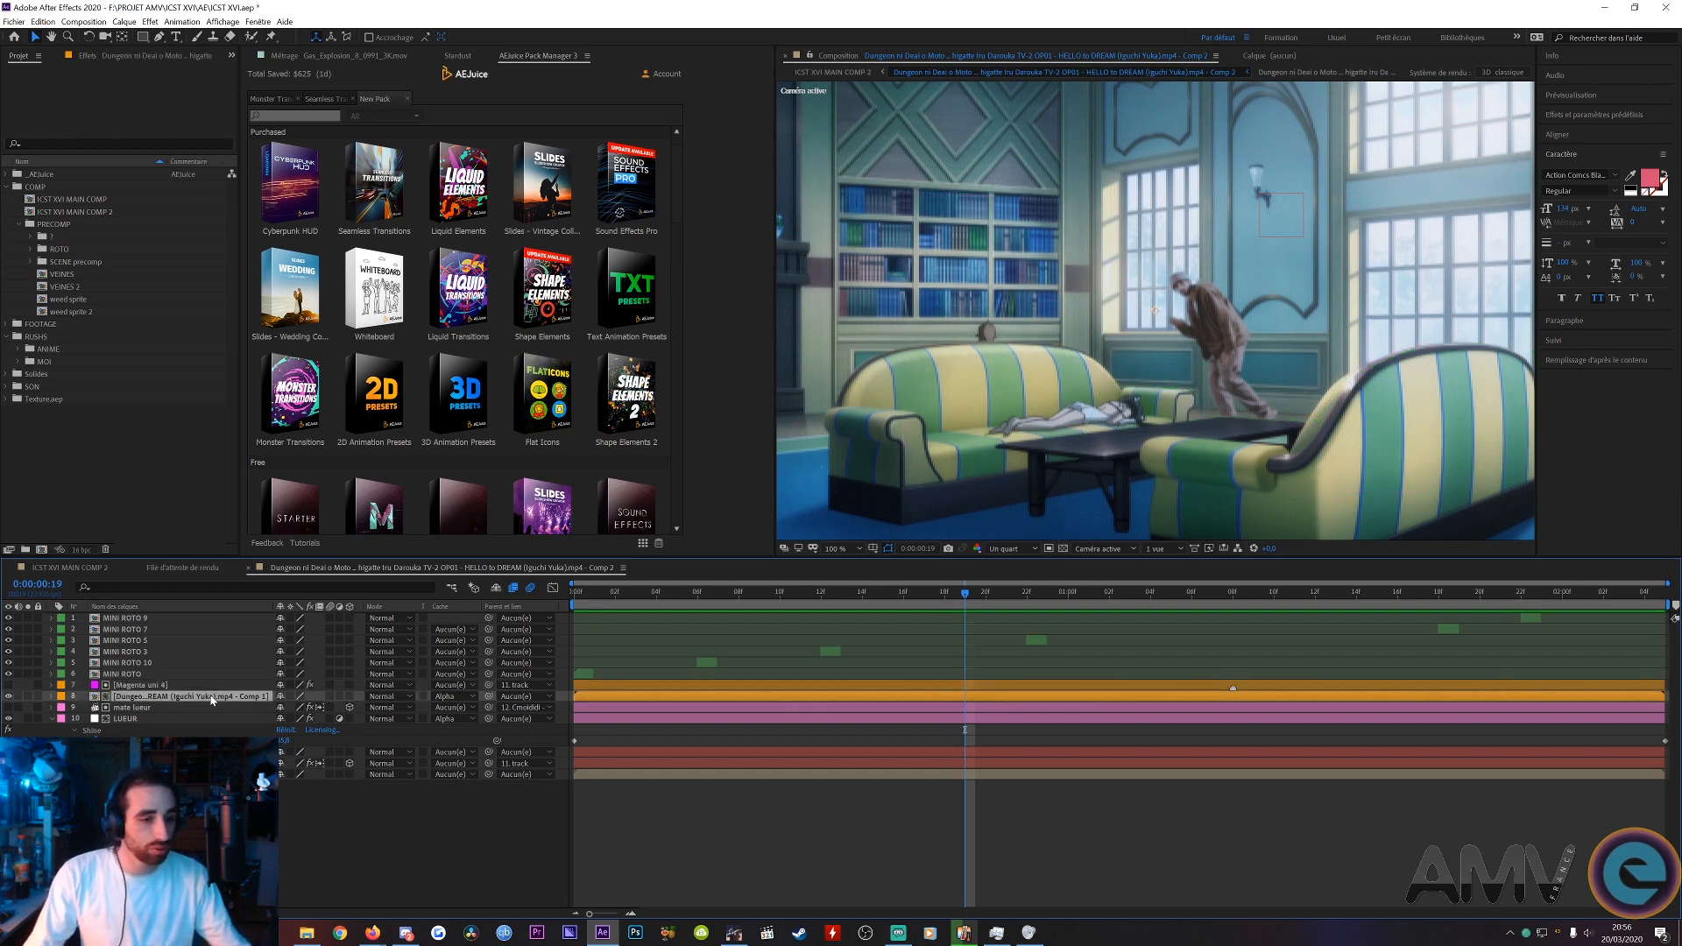
left_click(450, 696)
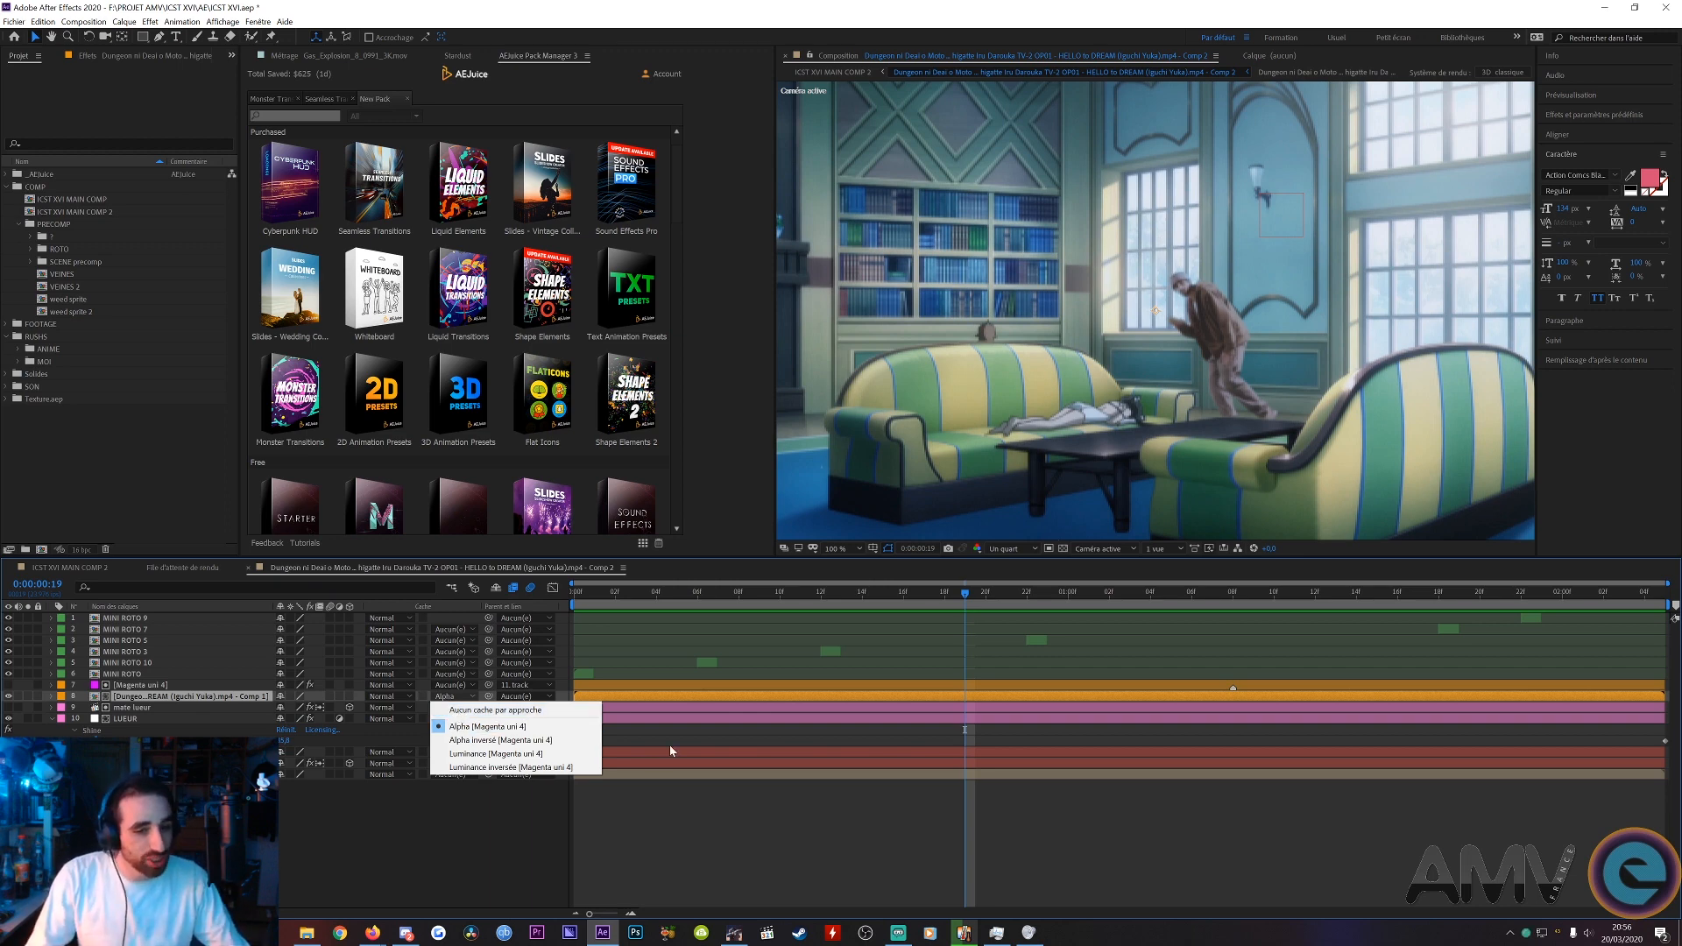
left_click(477, 728)
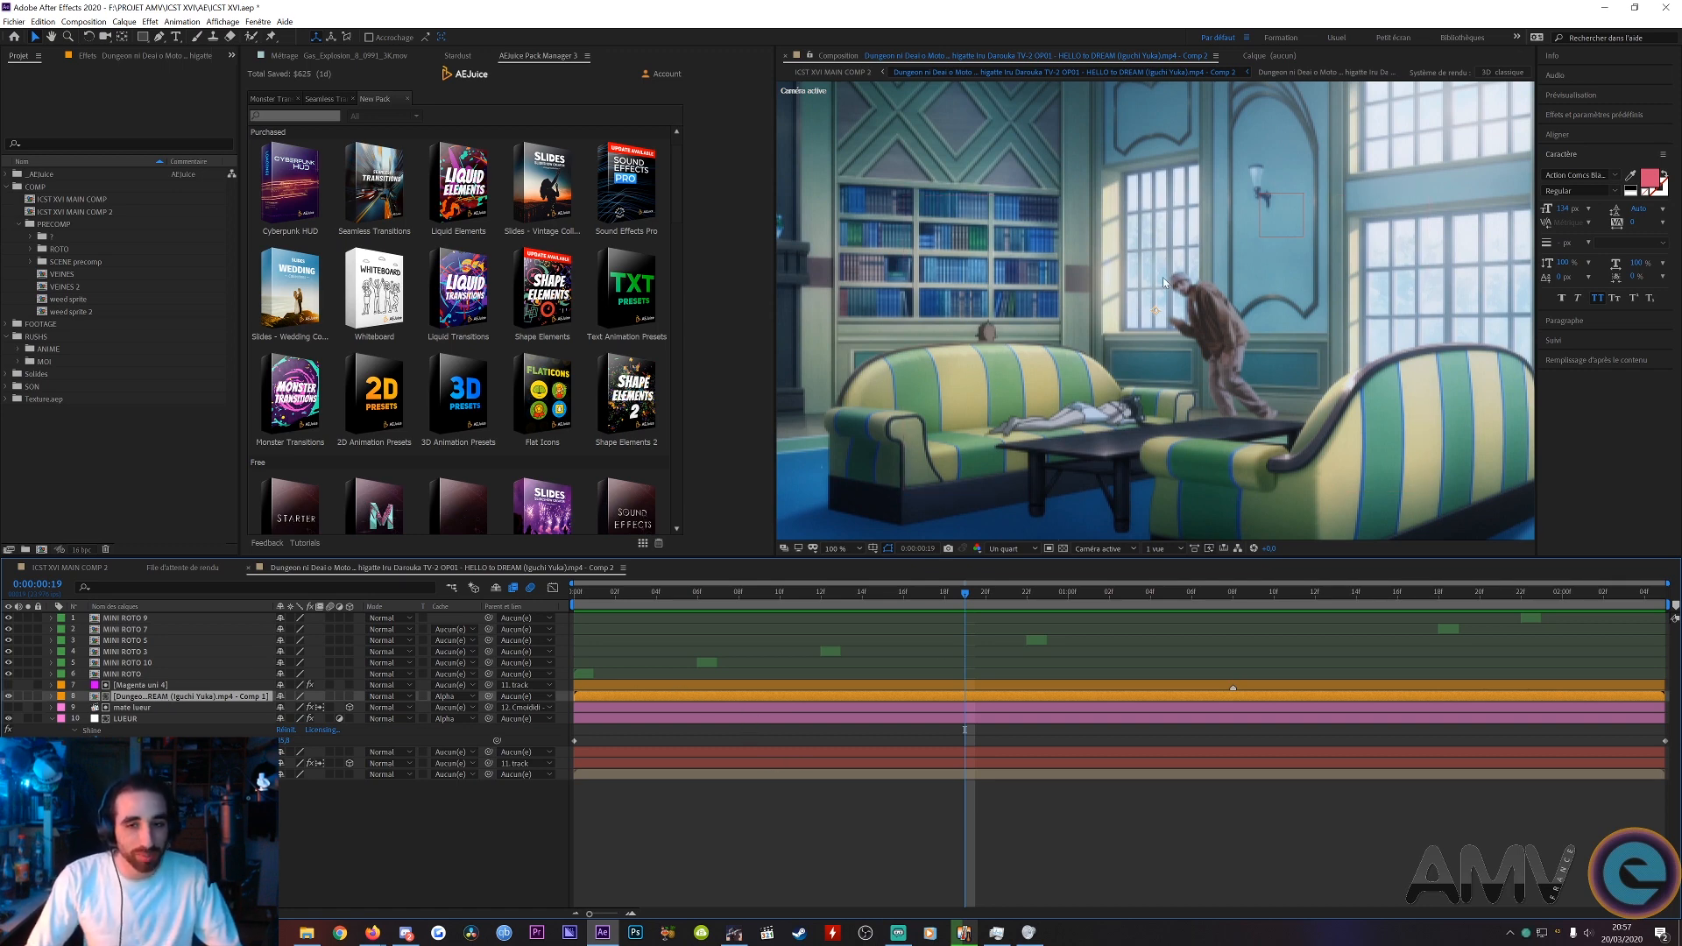
- Select the matted Comp 1 layer and Magenta uni 4 in turn to compare the foreground sofa area with its mask outline
left_click(831, 847)
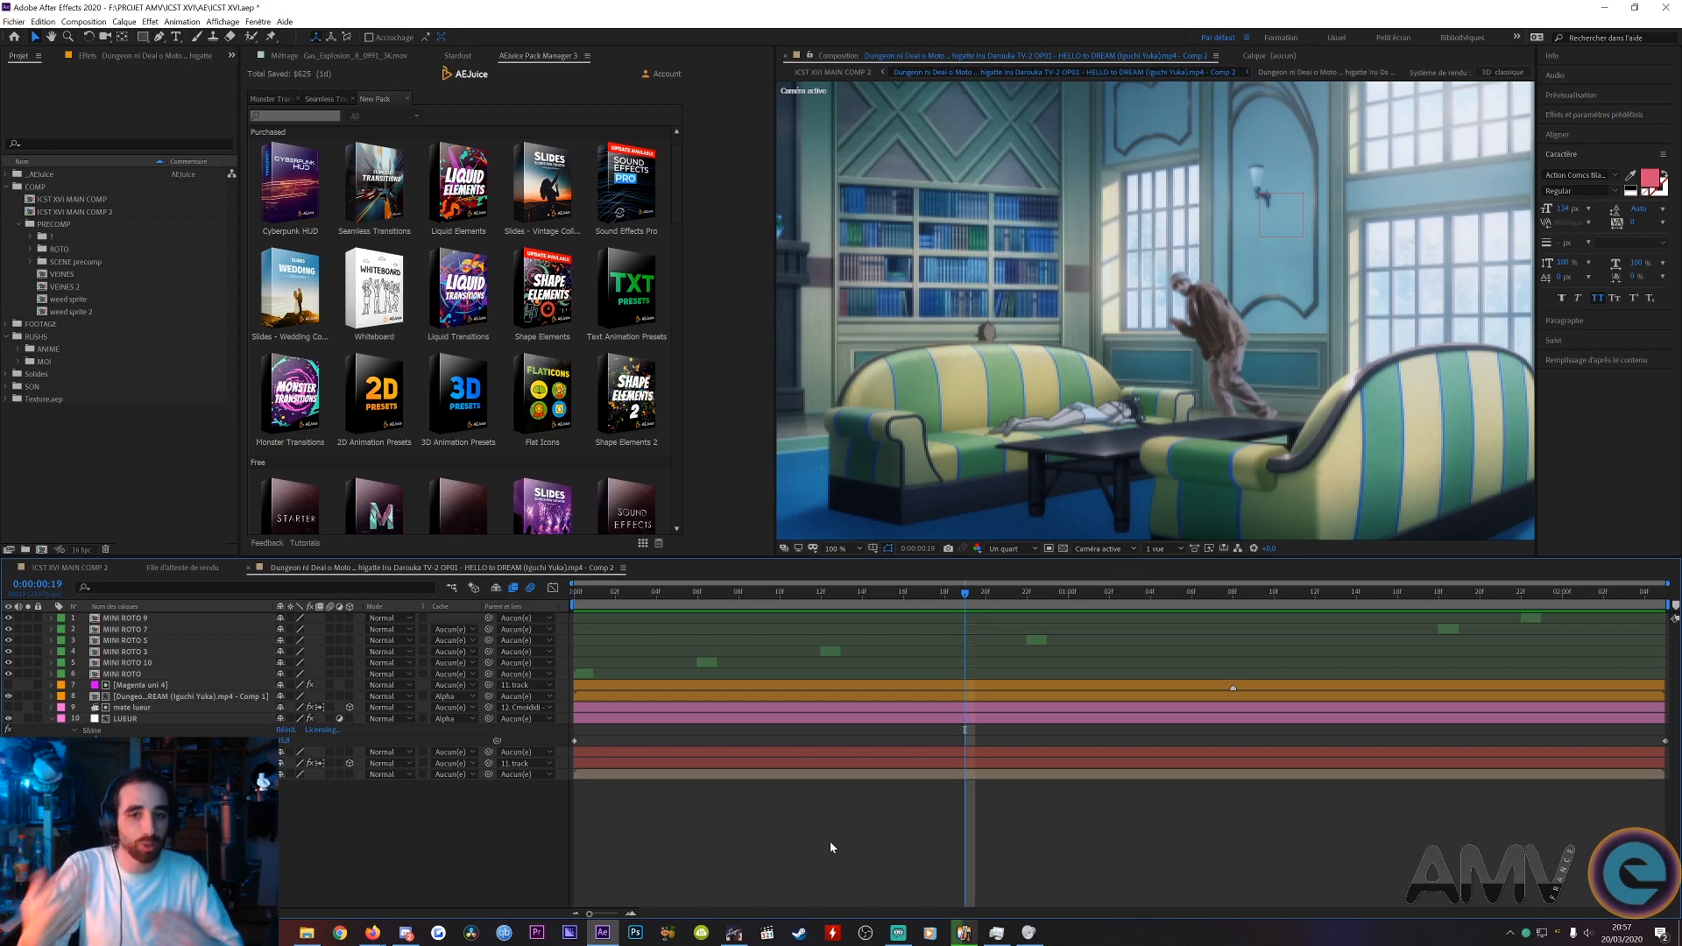
left_click(161, 696)
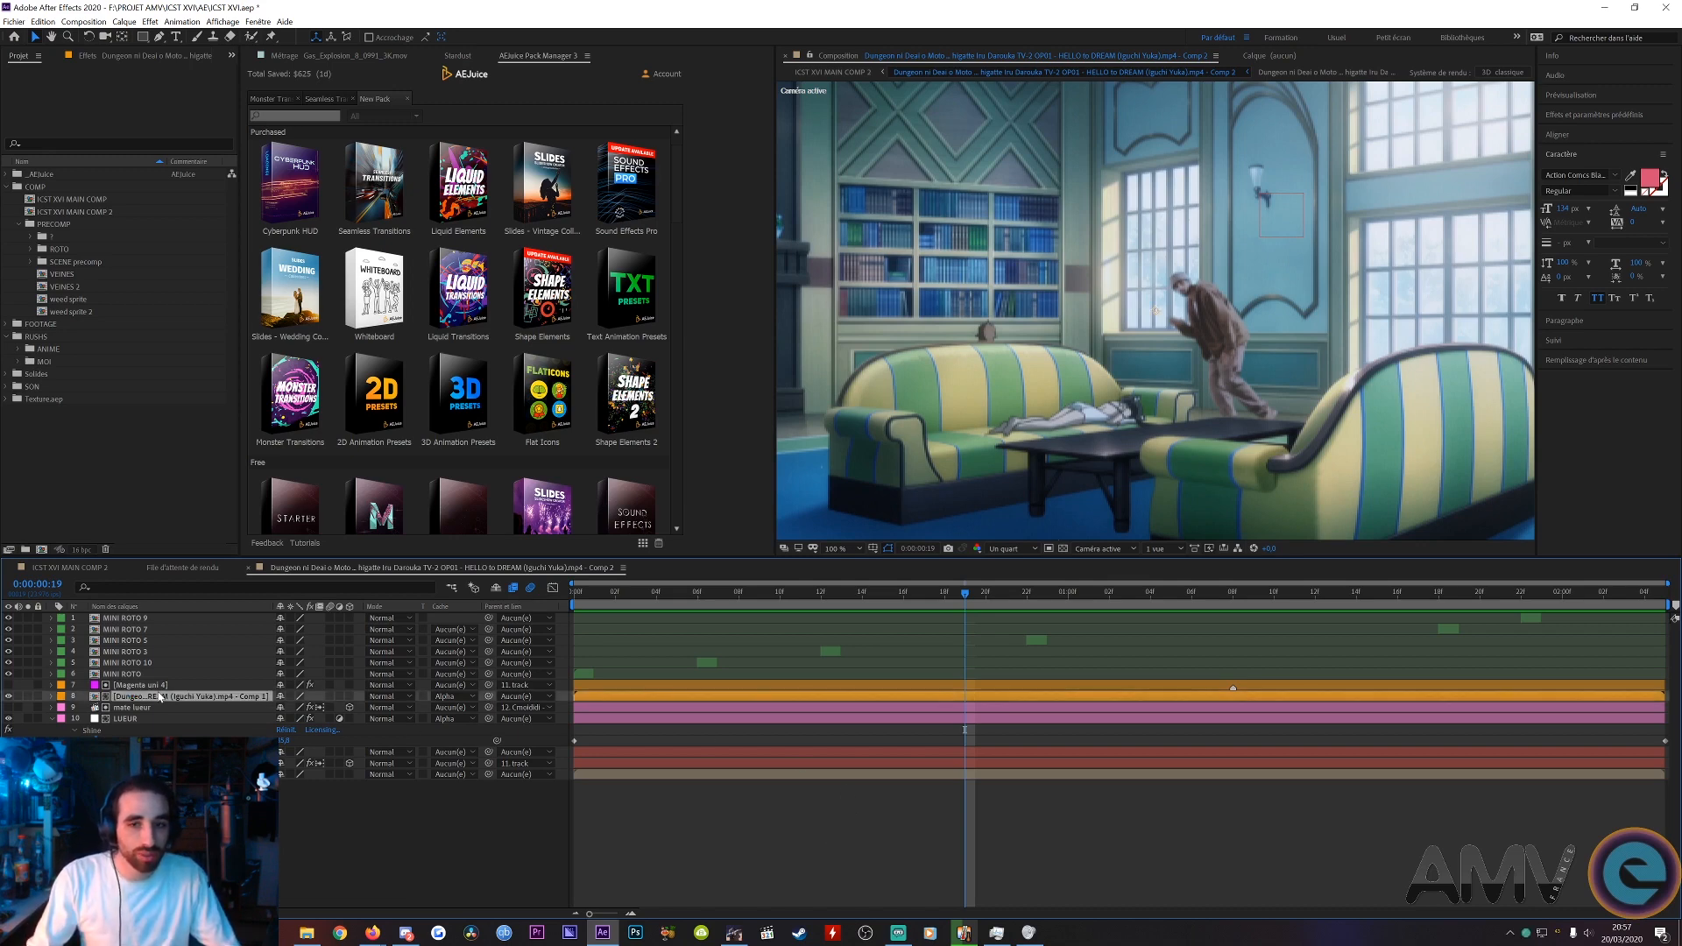
left_click(132, 686)
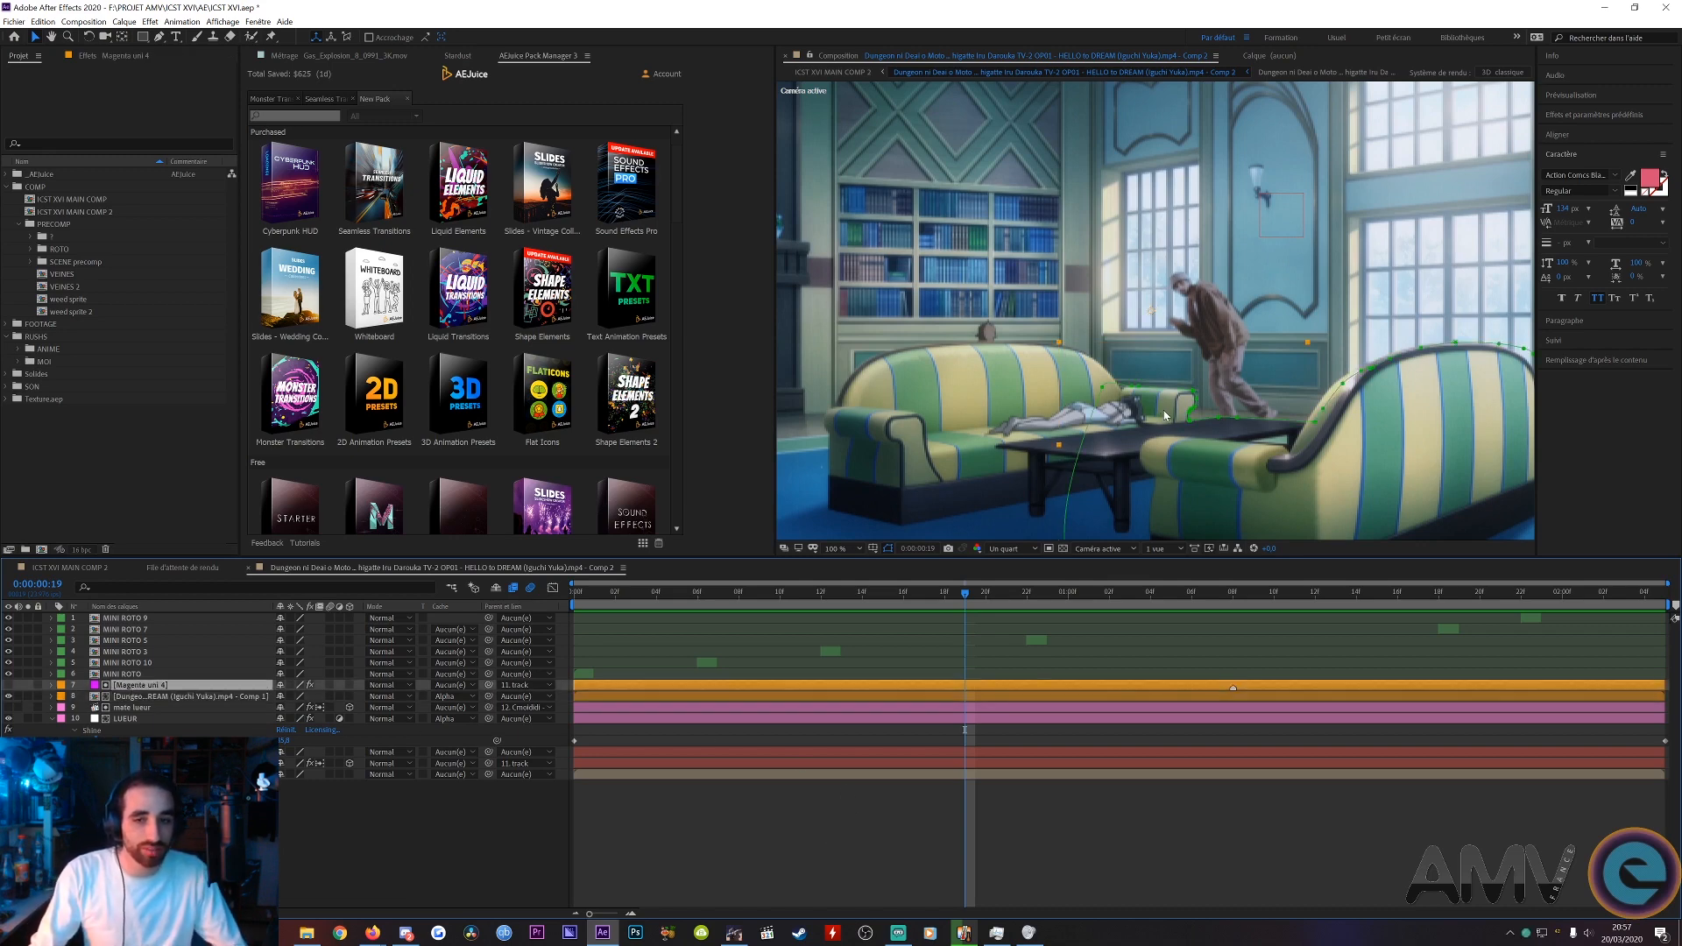
left_click_drag(1131, 489, 1050, 474)
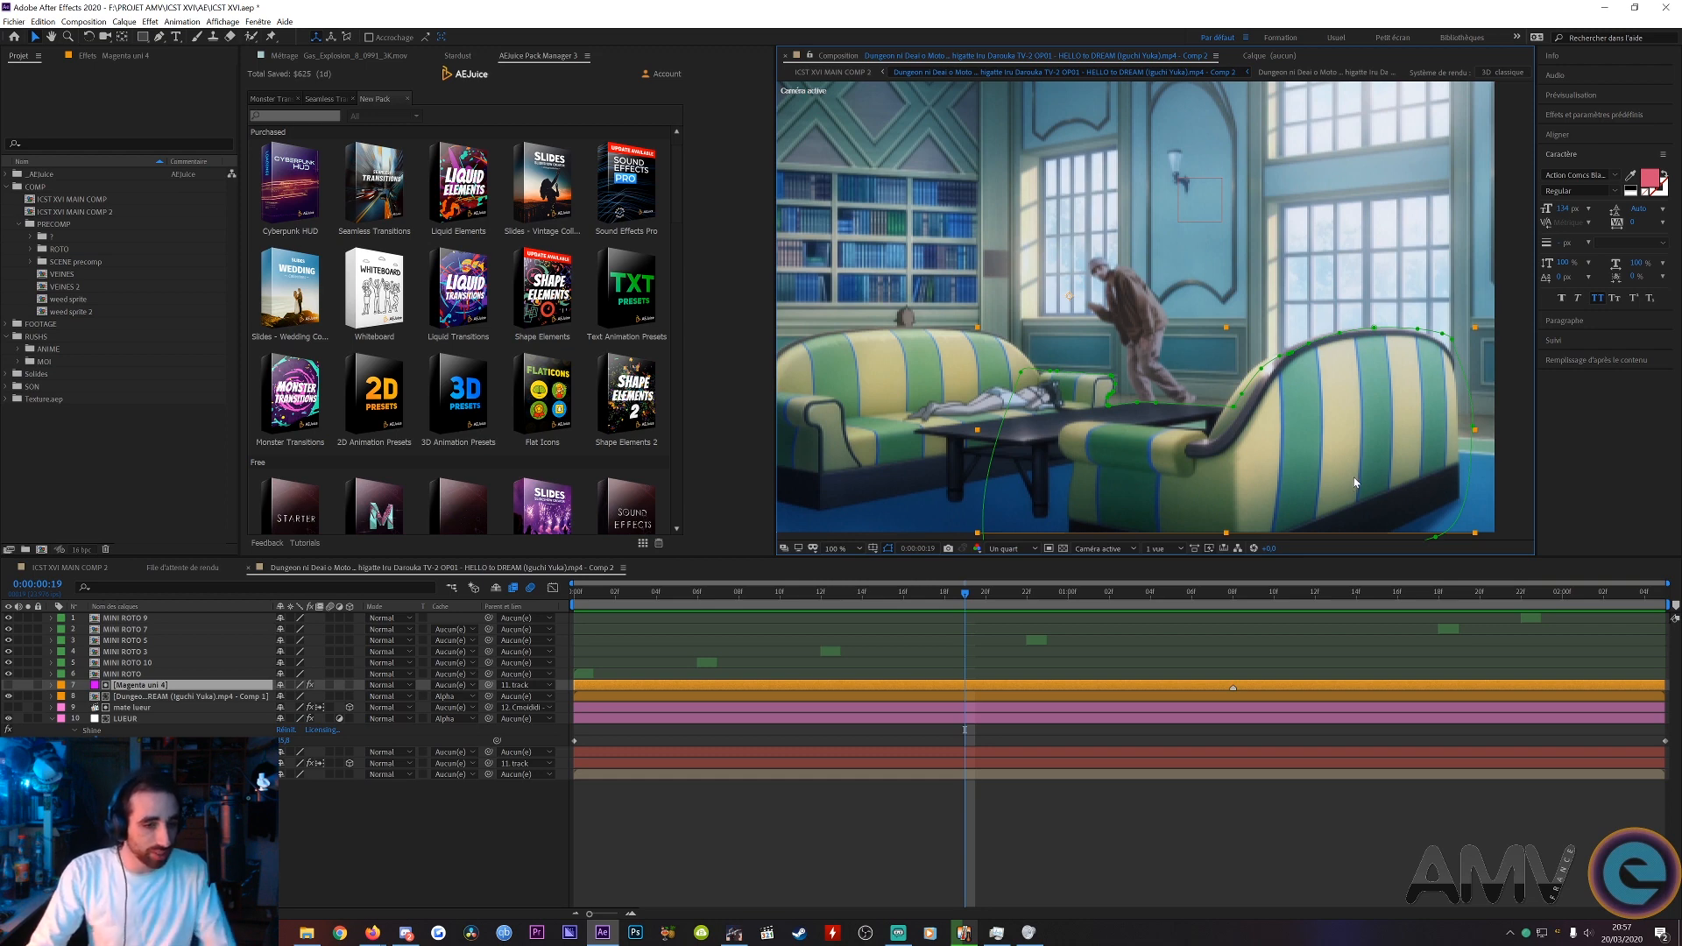
left_click(164, 698)
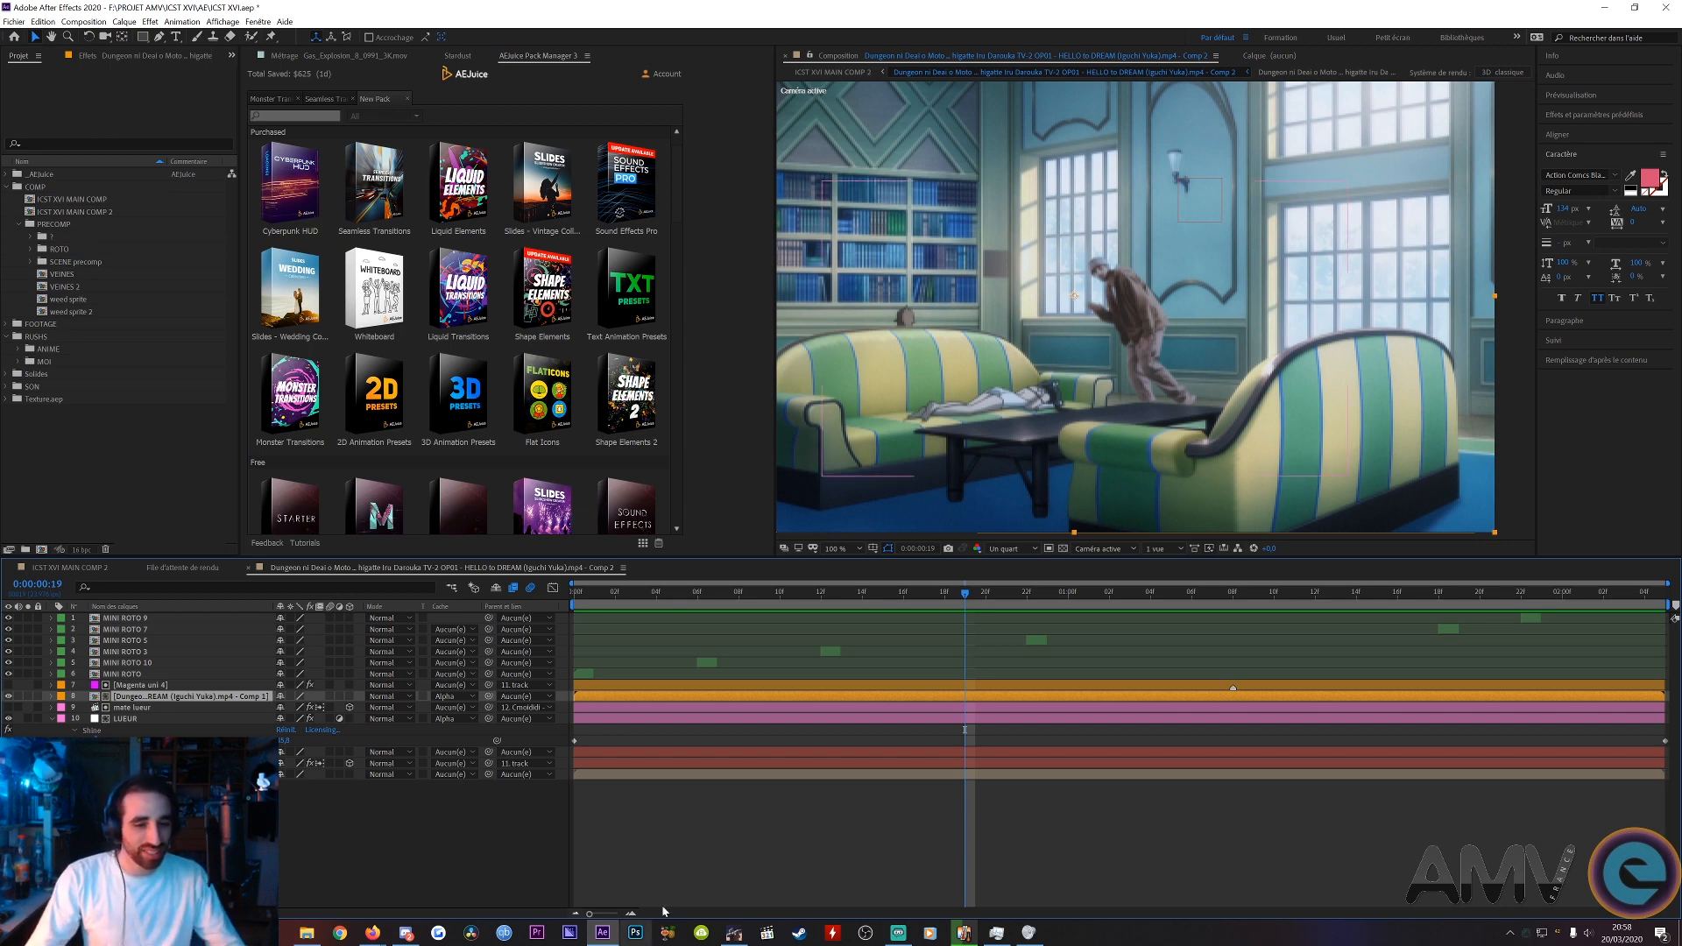
left_click(658, 801)
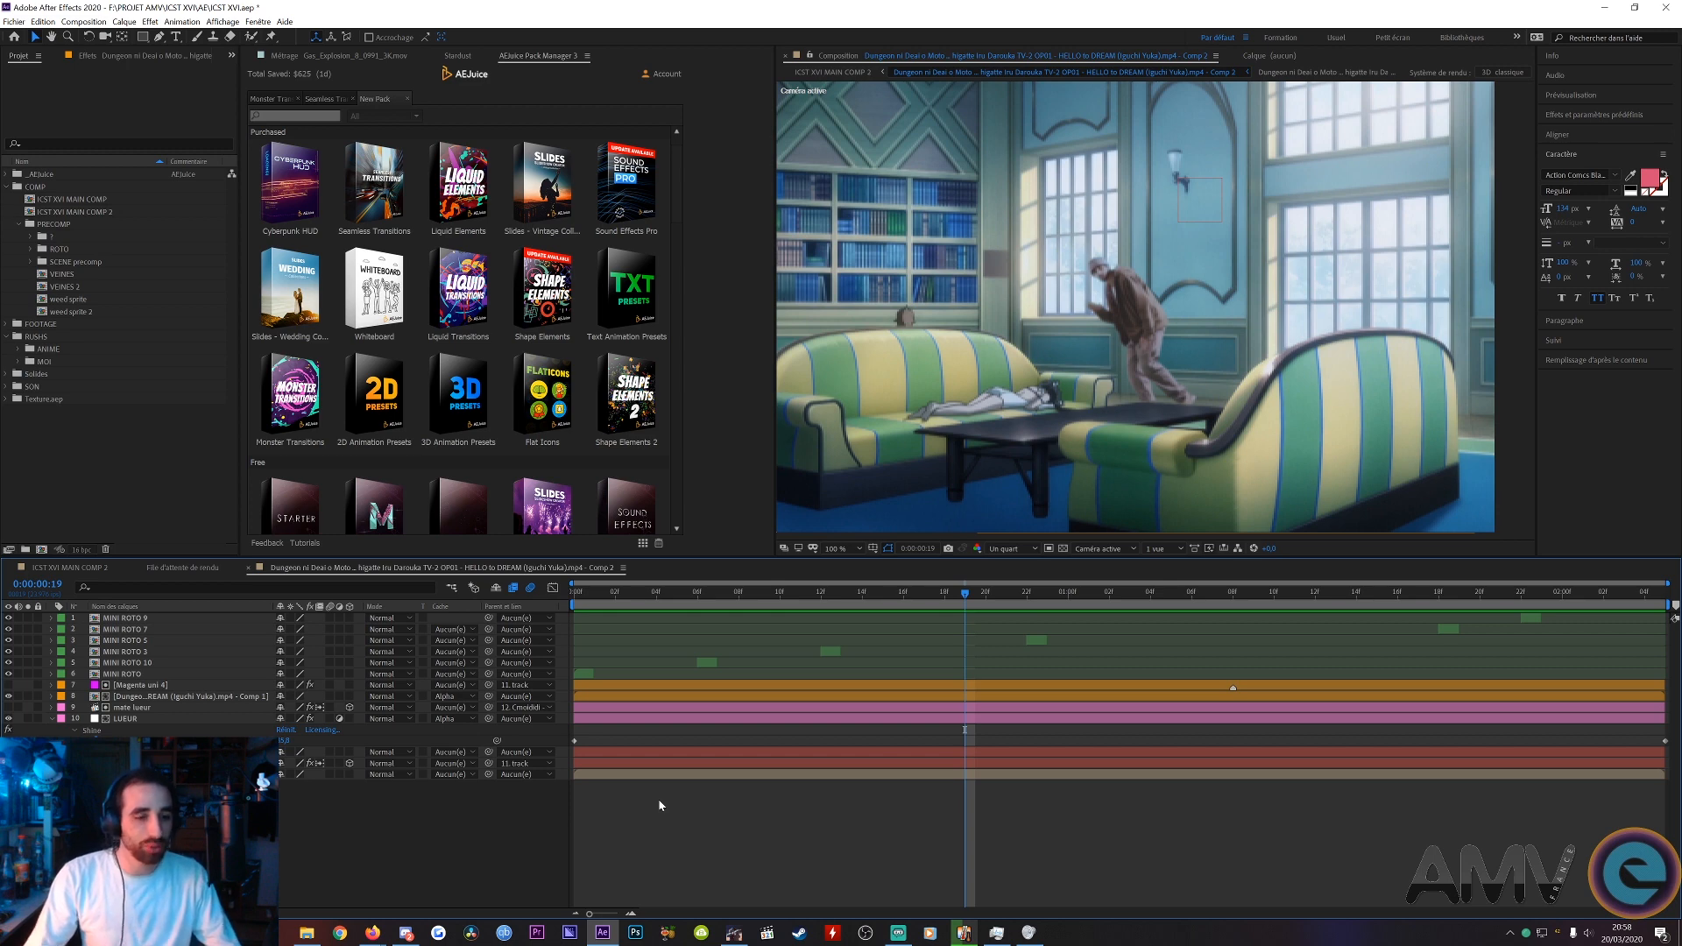
- Reveal Magenta uni 4's mask path keyframes and check the shot at 0:00:01:08, 0:00:02:00 and 0:00:01:18
left_click(140, 686)
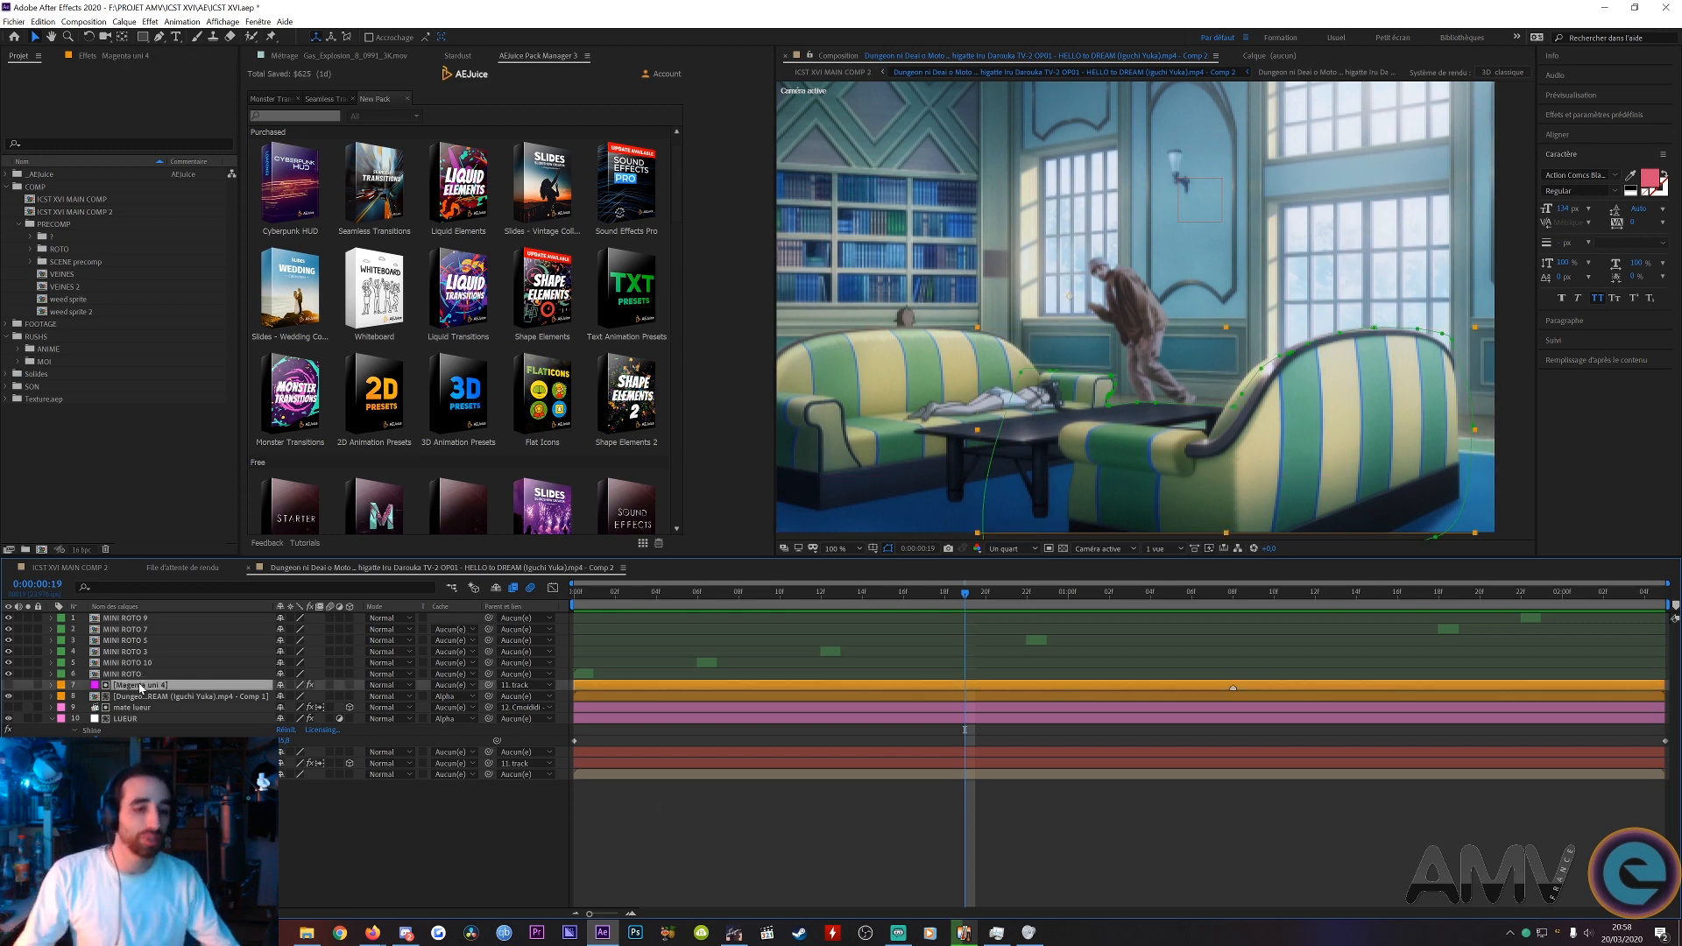
key("m")
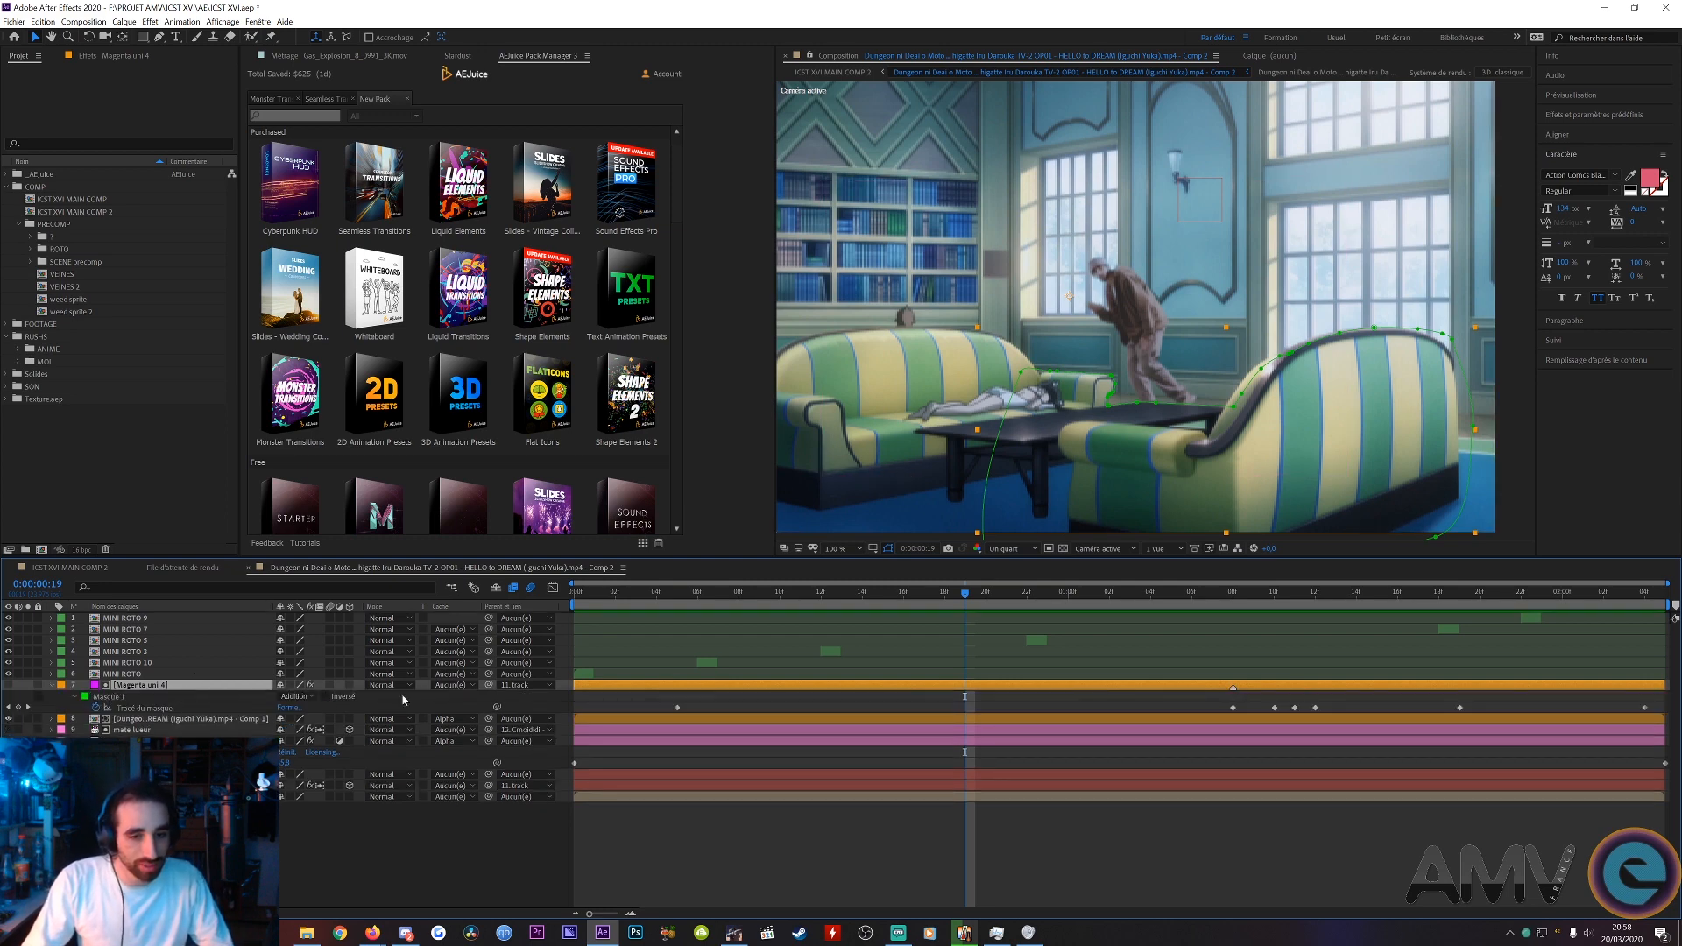
left_click(1237, 594)
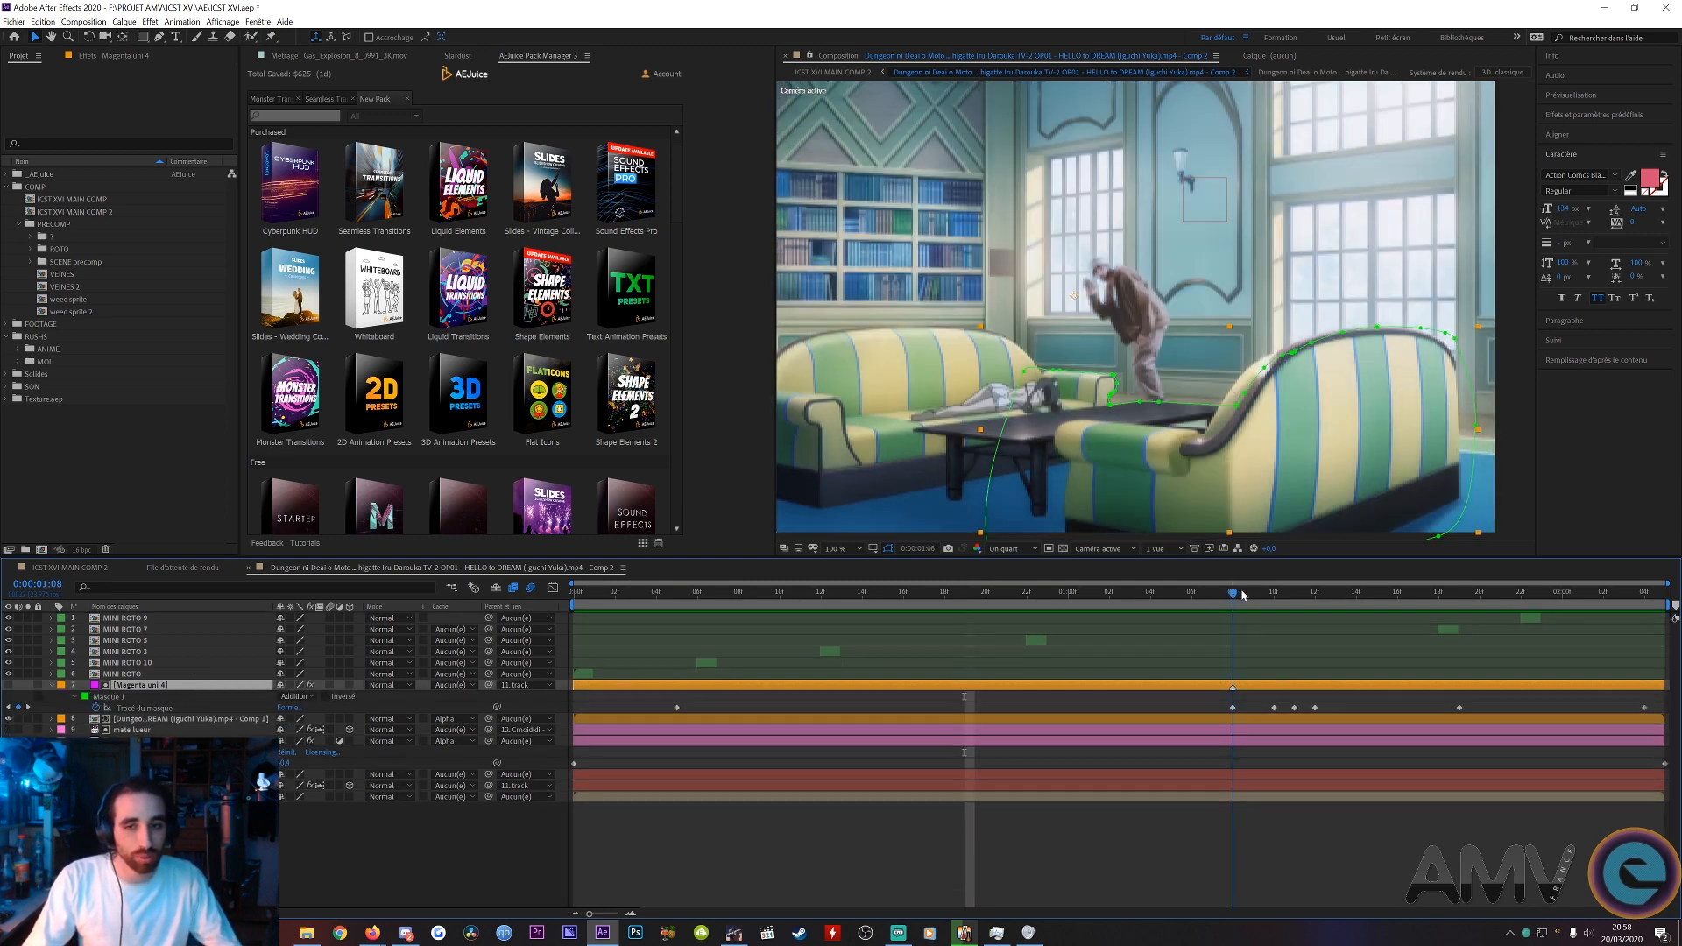
key("space")
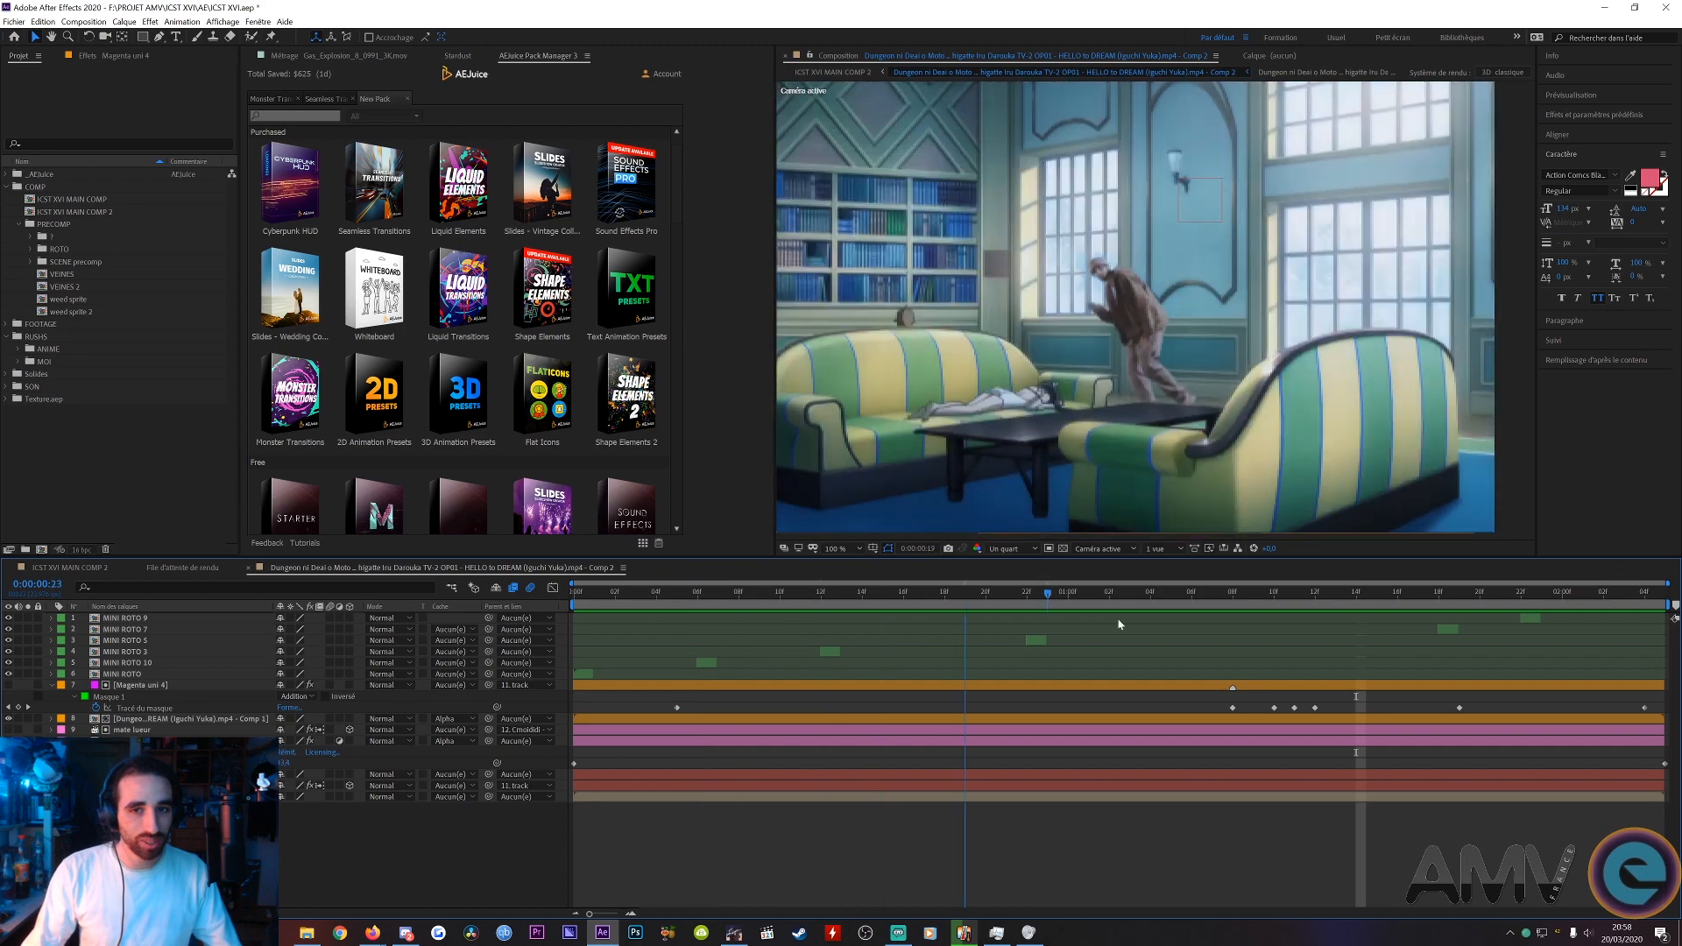
left_click(1567, 594)
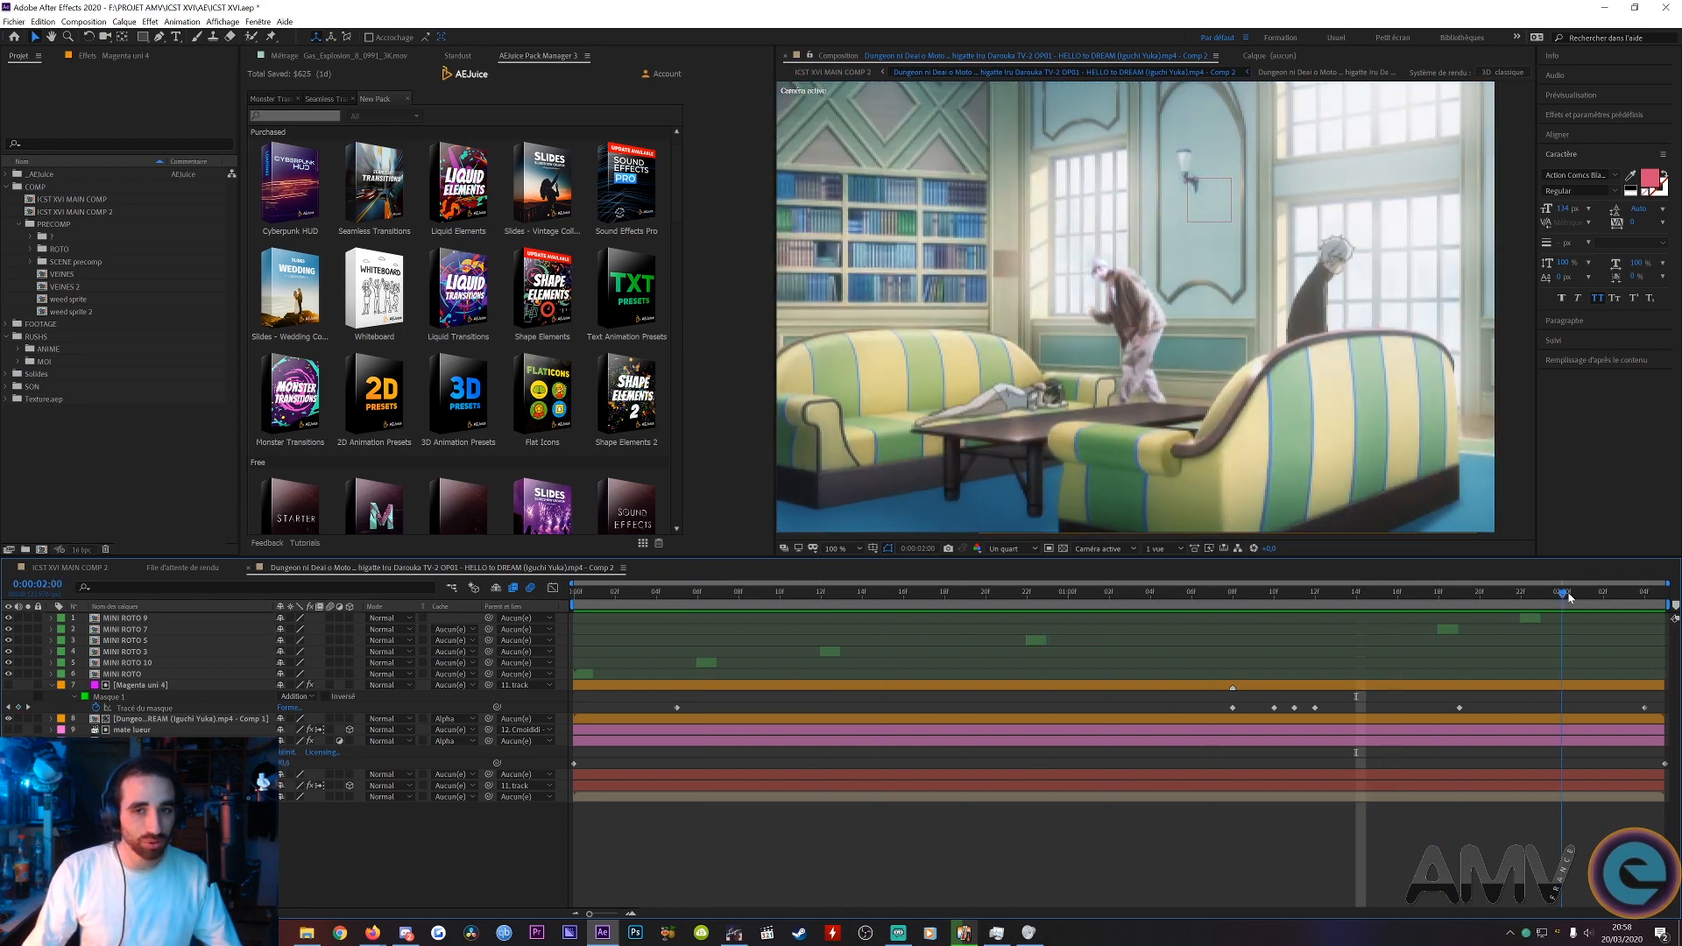
key("space")
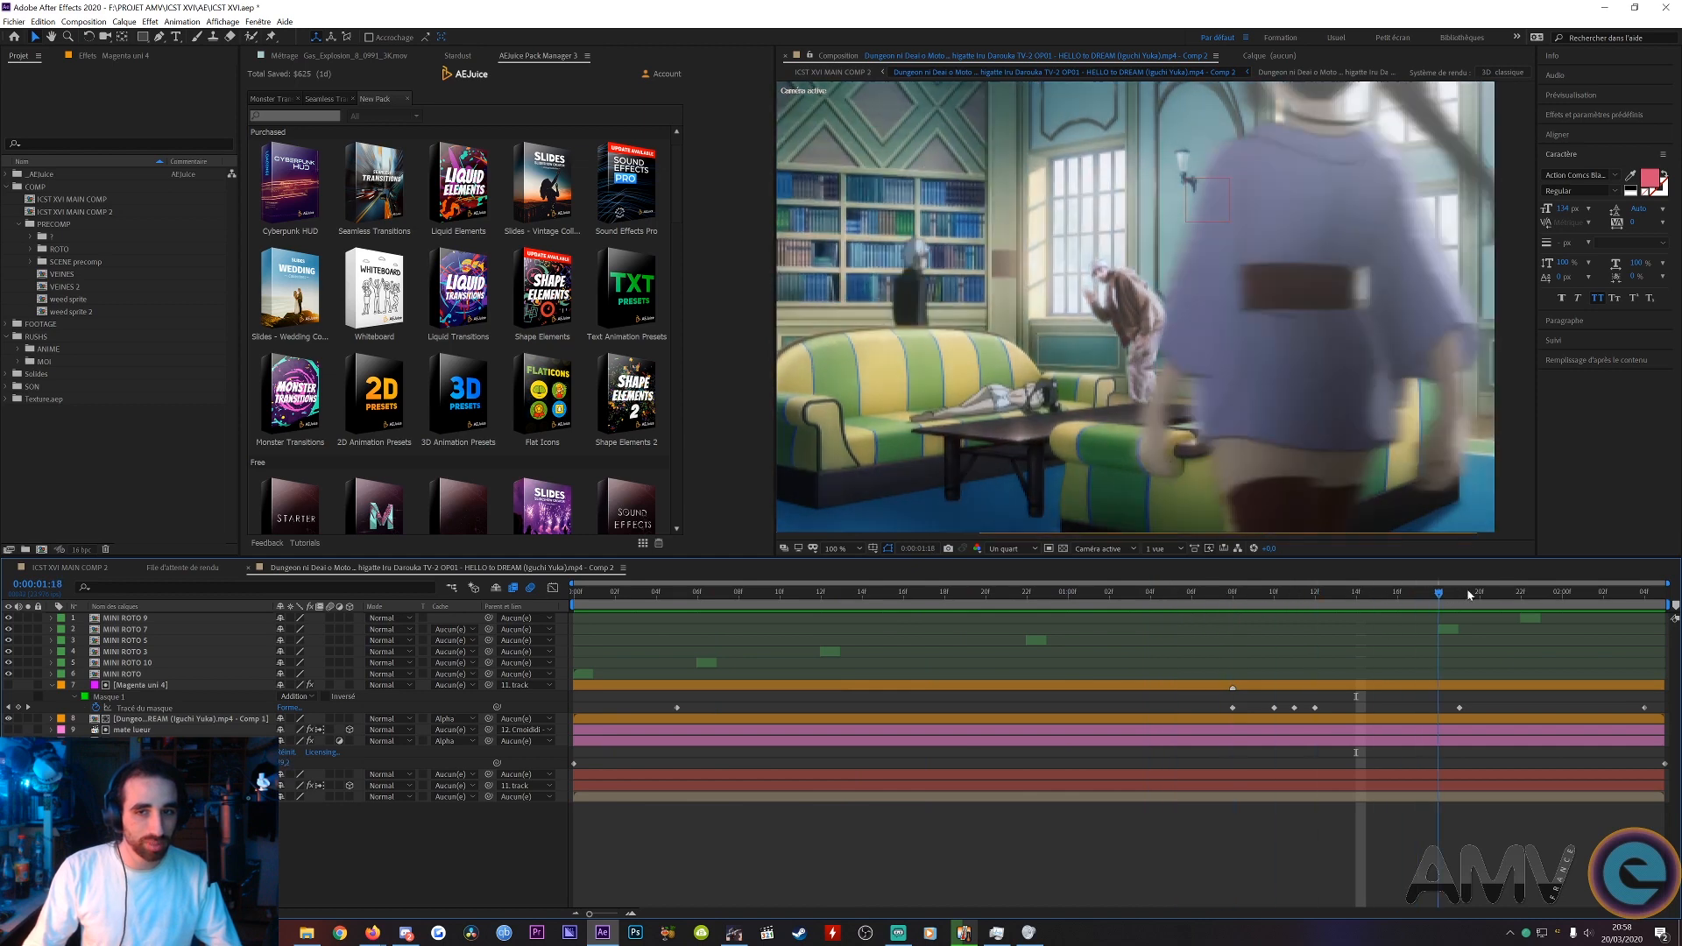
mouse_move(1468, 595)
left_mouse_down()
mouse_move(1622, 594)
mouse_move(1439, 593)
left_mouse_up()
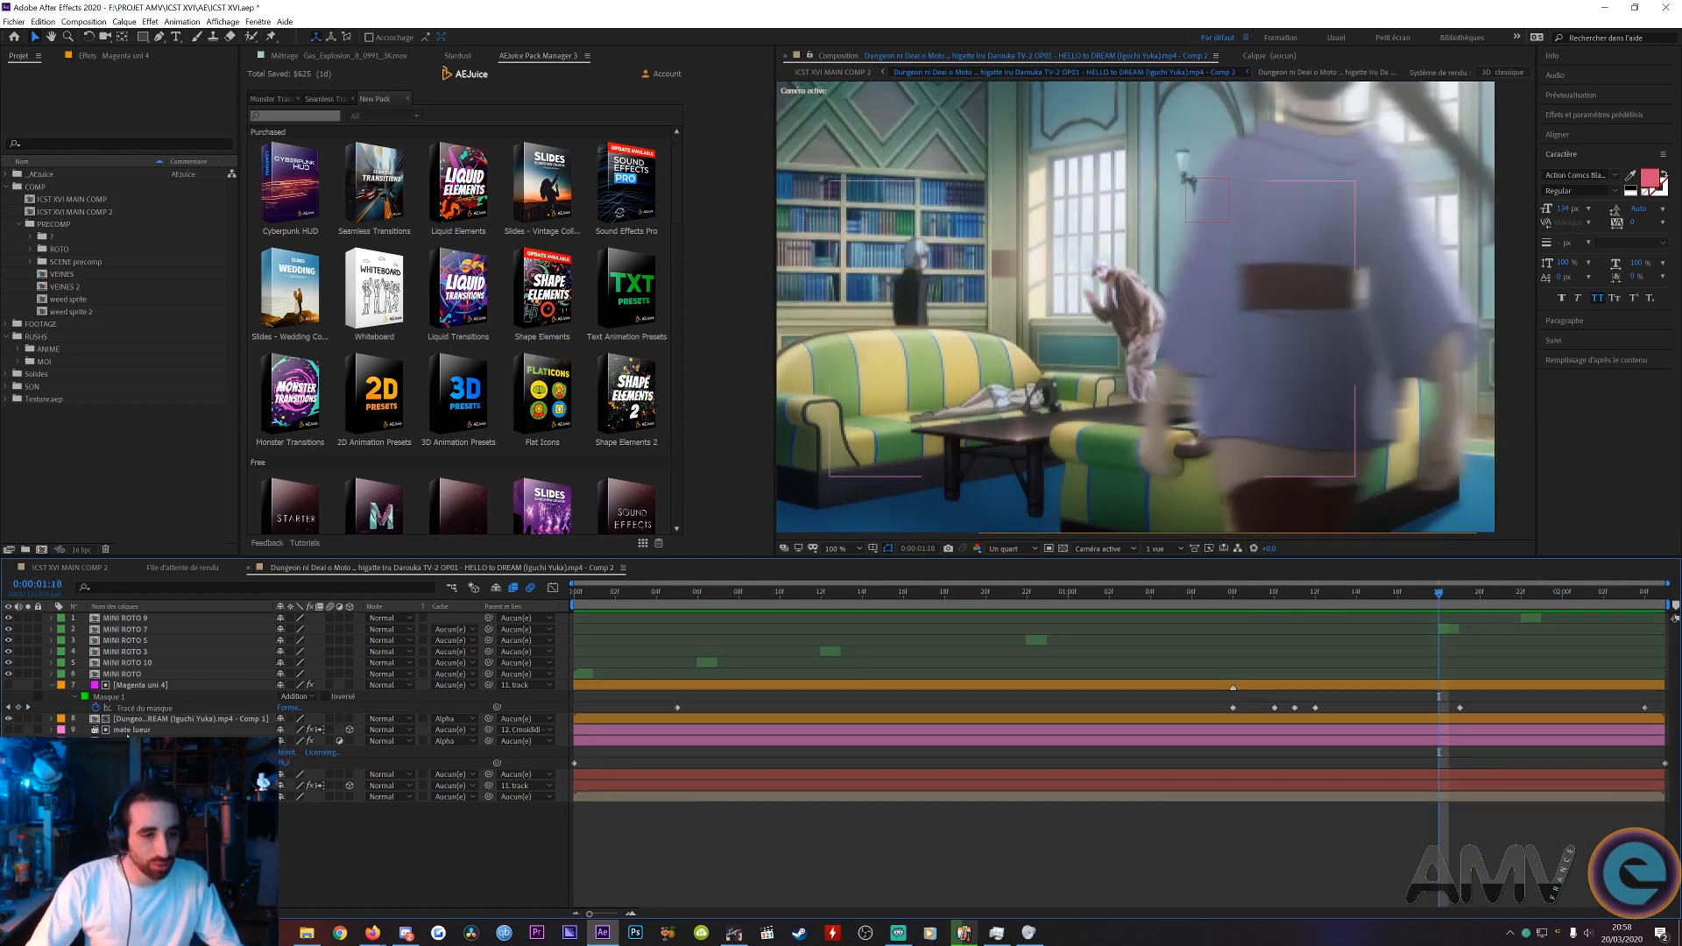
- Examine the greenscreen footage layer's effects, including Couleur Lumetri, CC Vector Blur and Teinte/Saturation, and reveal its keyframed Lumetri properties
left_click(127, 785)
left_click(88, 55)
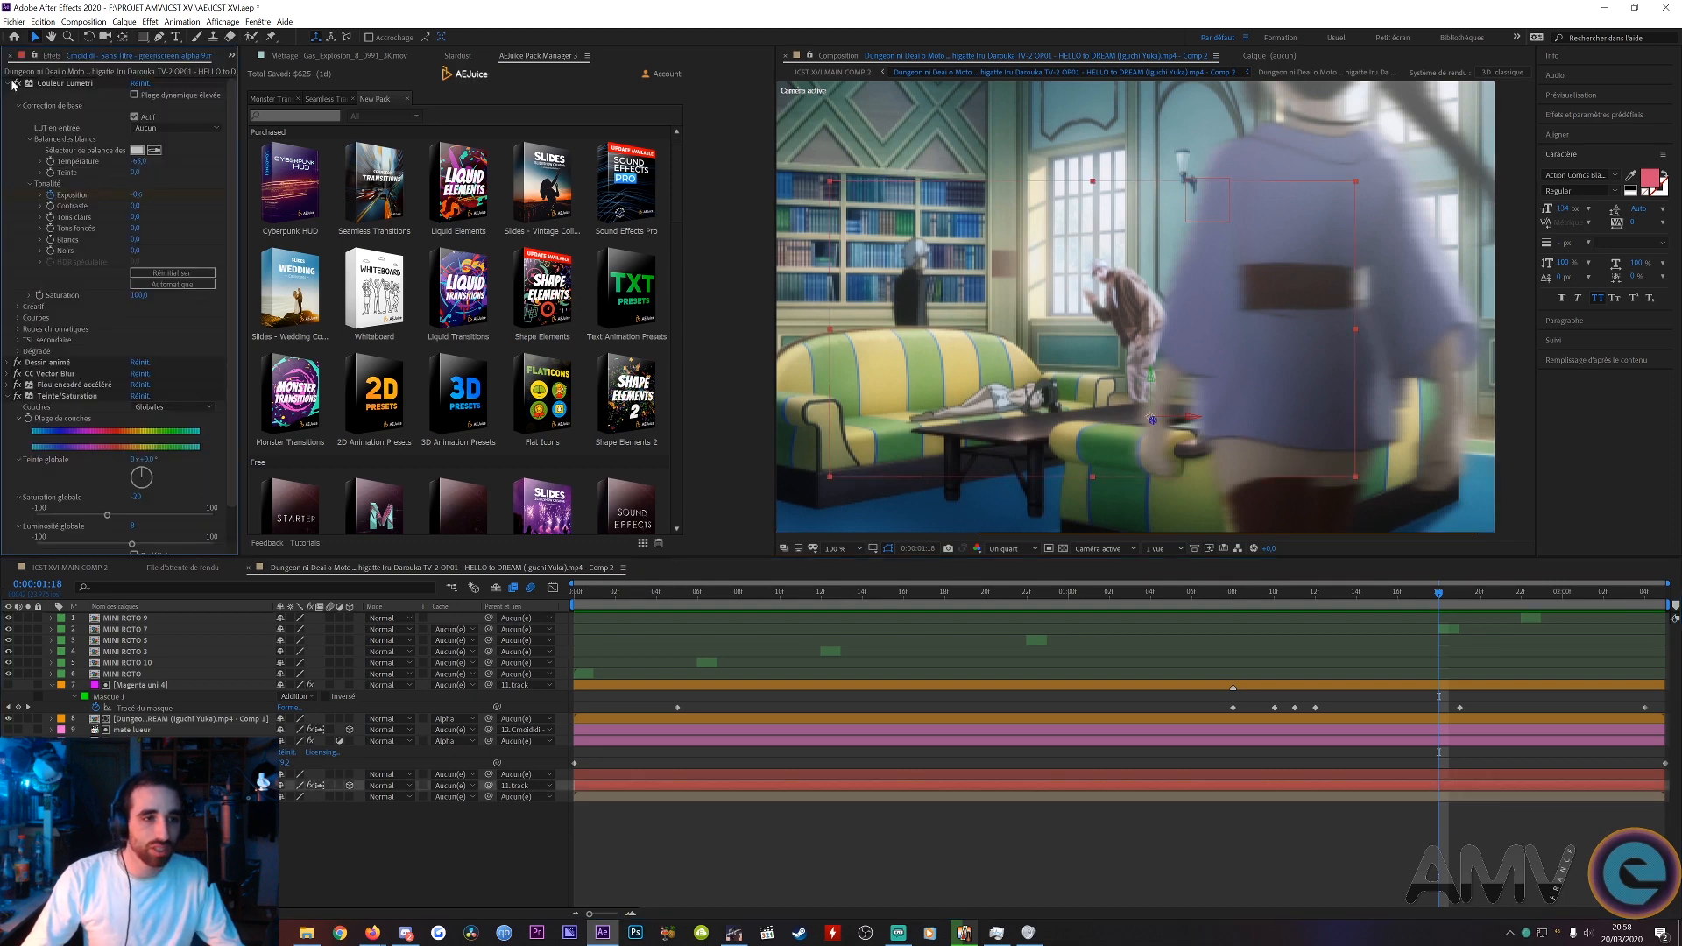
left_click(11, 83)
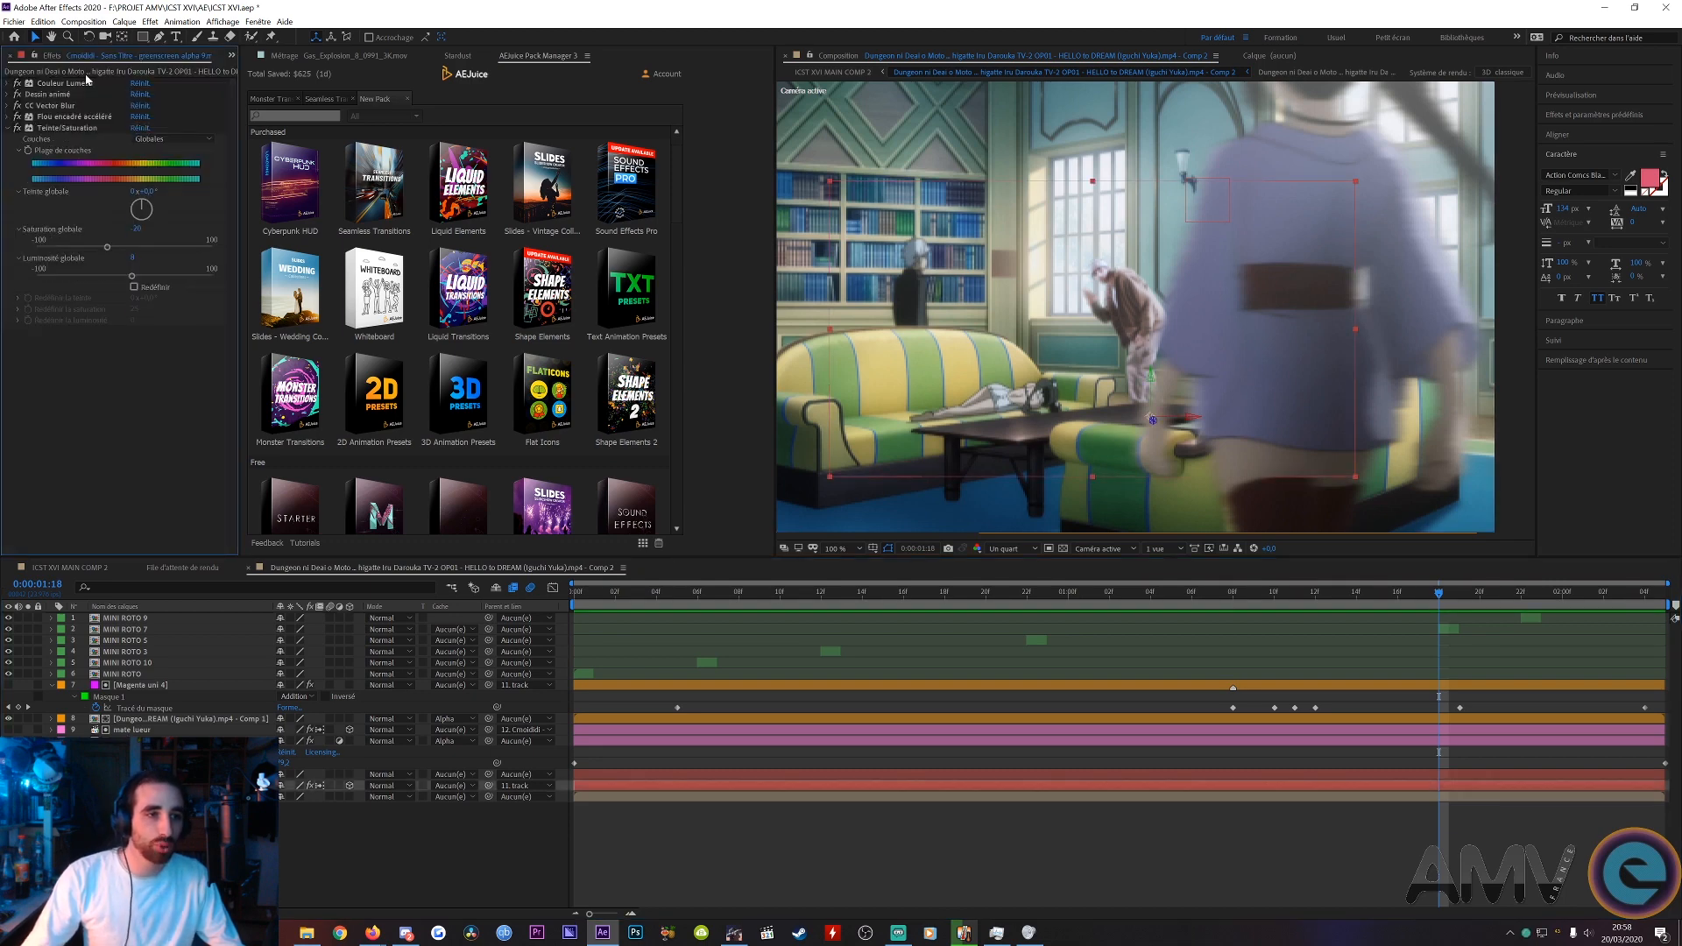
left_click(49, 106)
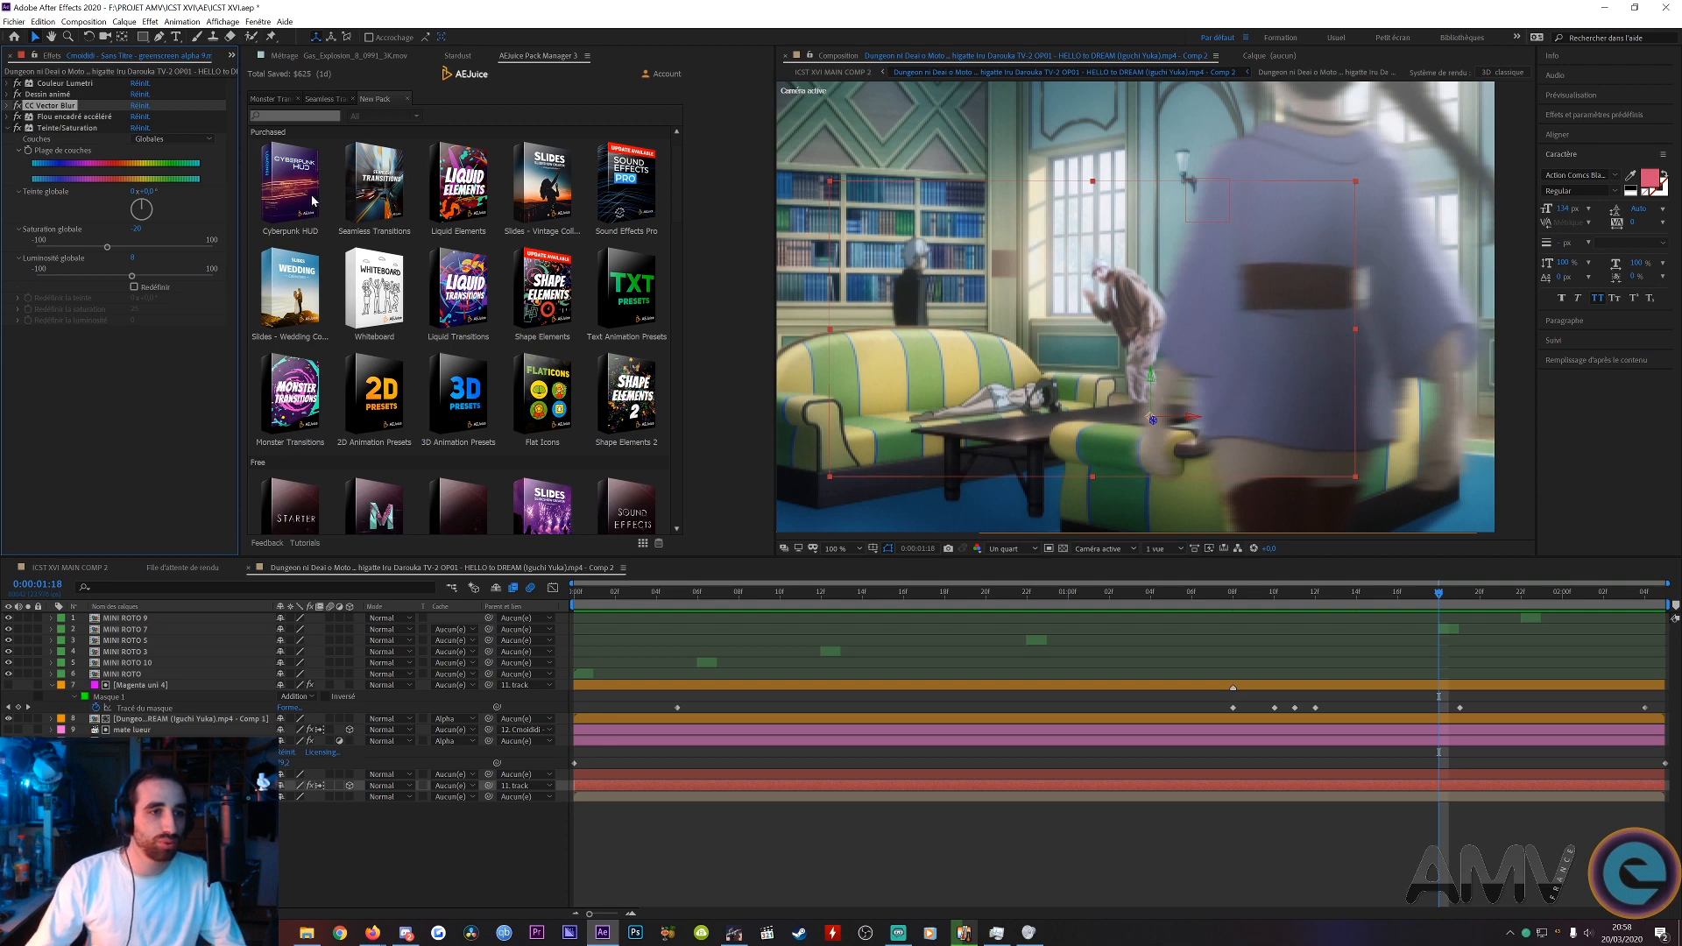
left_click(101, 118)
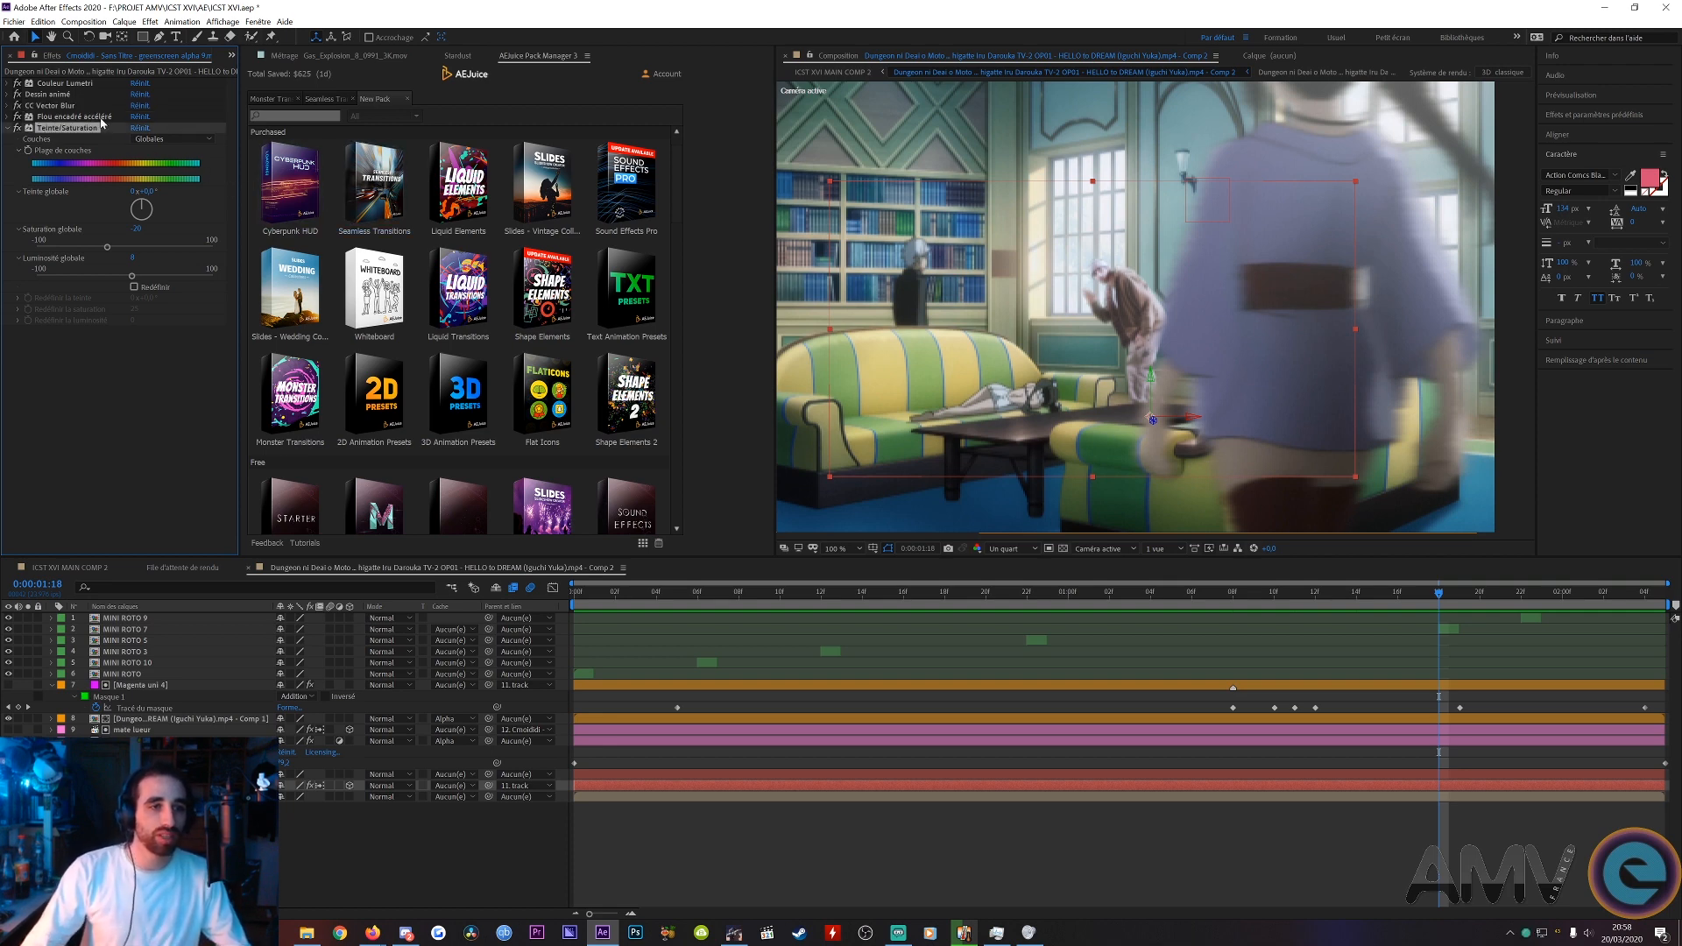
left_click(85, 128)
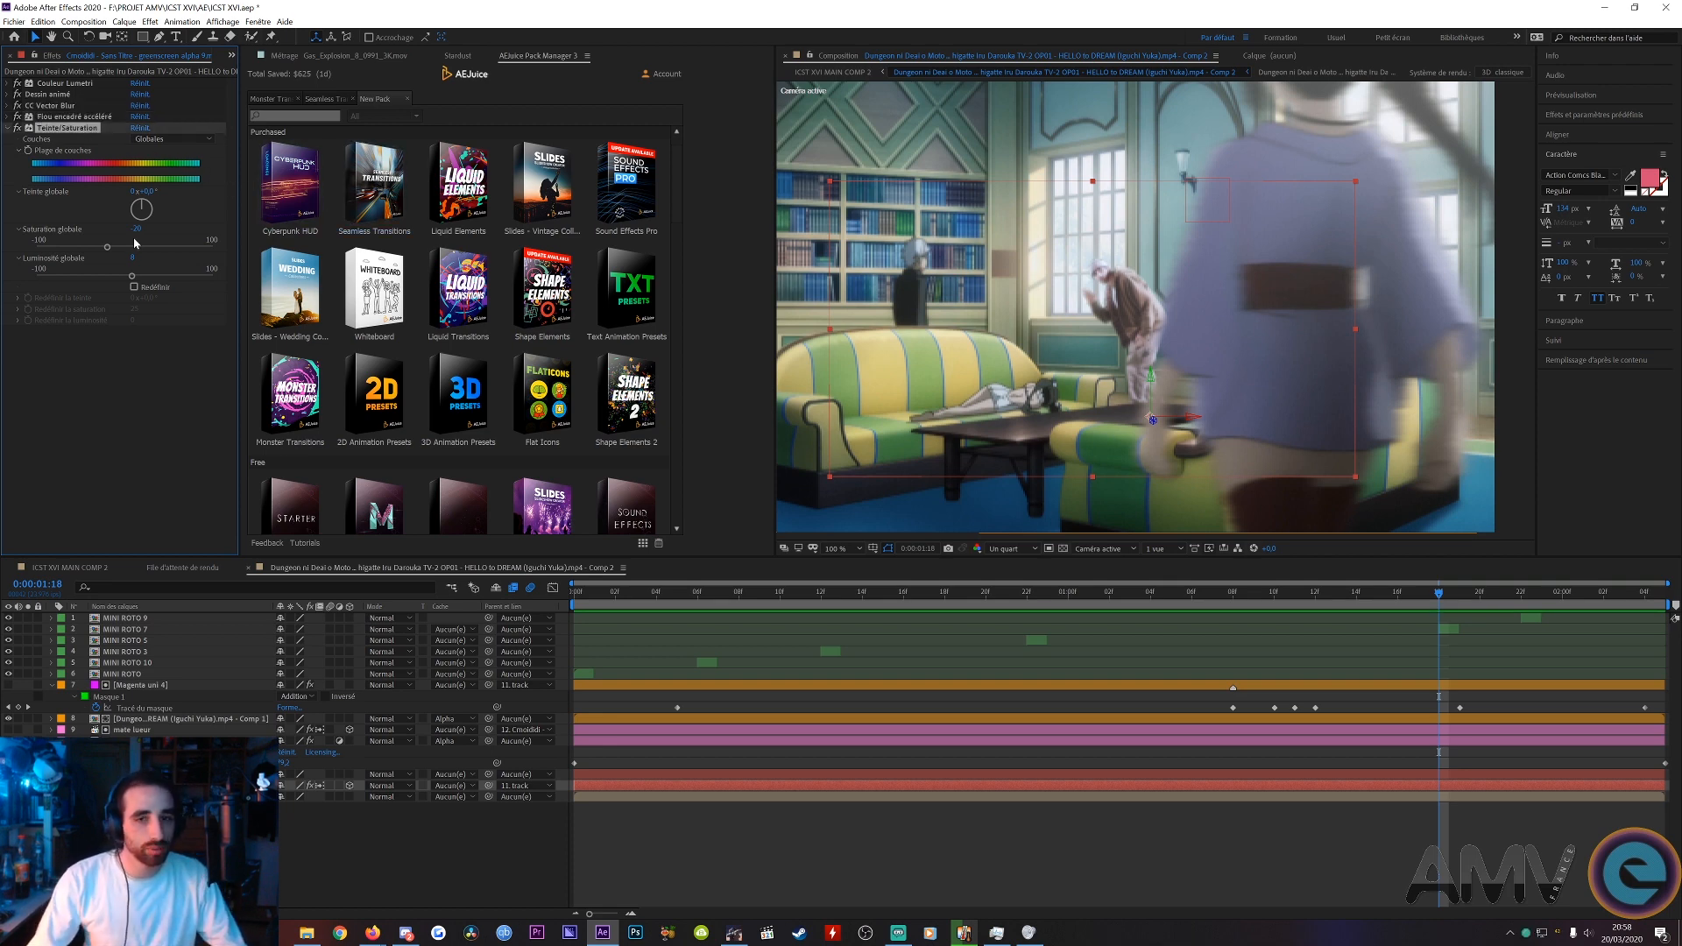
key("u")
left_click(144, 808)
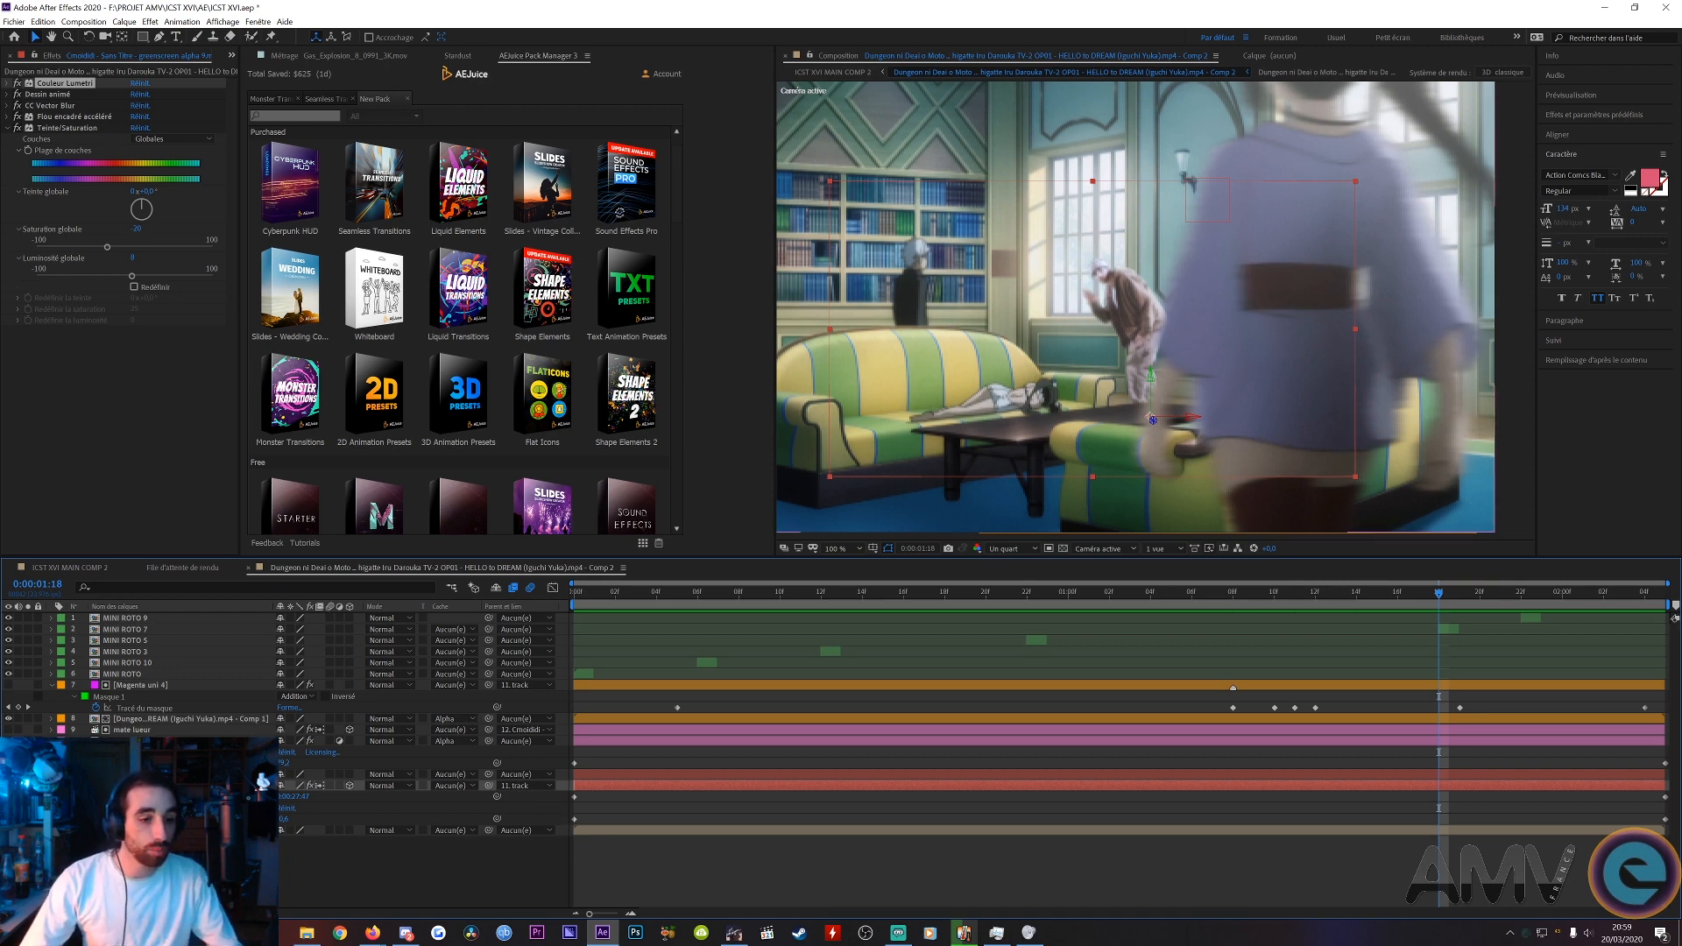
- Inspect the effects on mate lueur and LUEUR, and display source names to compare mate lueur with the greenscreen footage layer
left_click(145, 740)
left_click(140, 730)
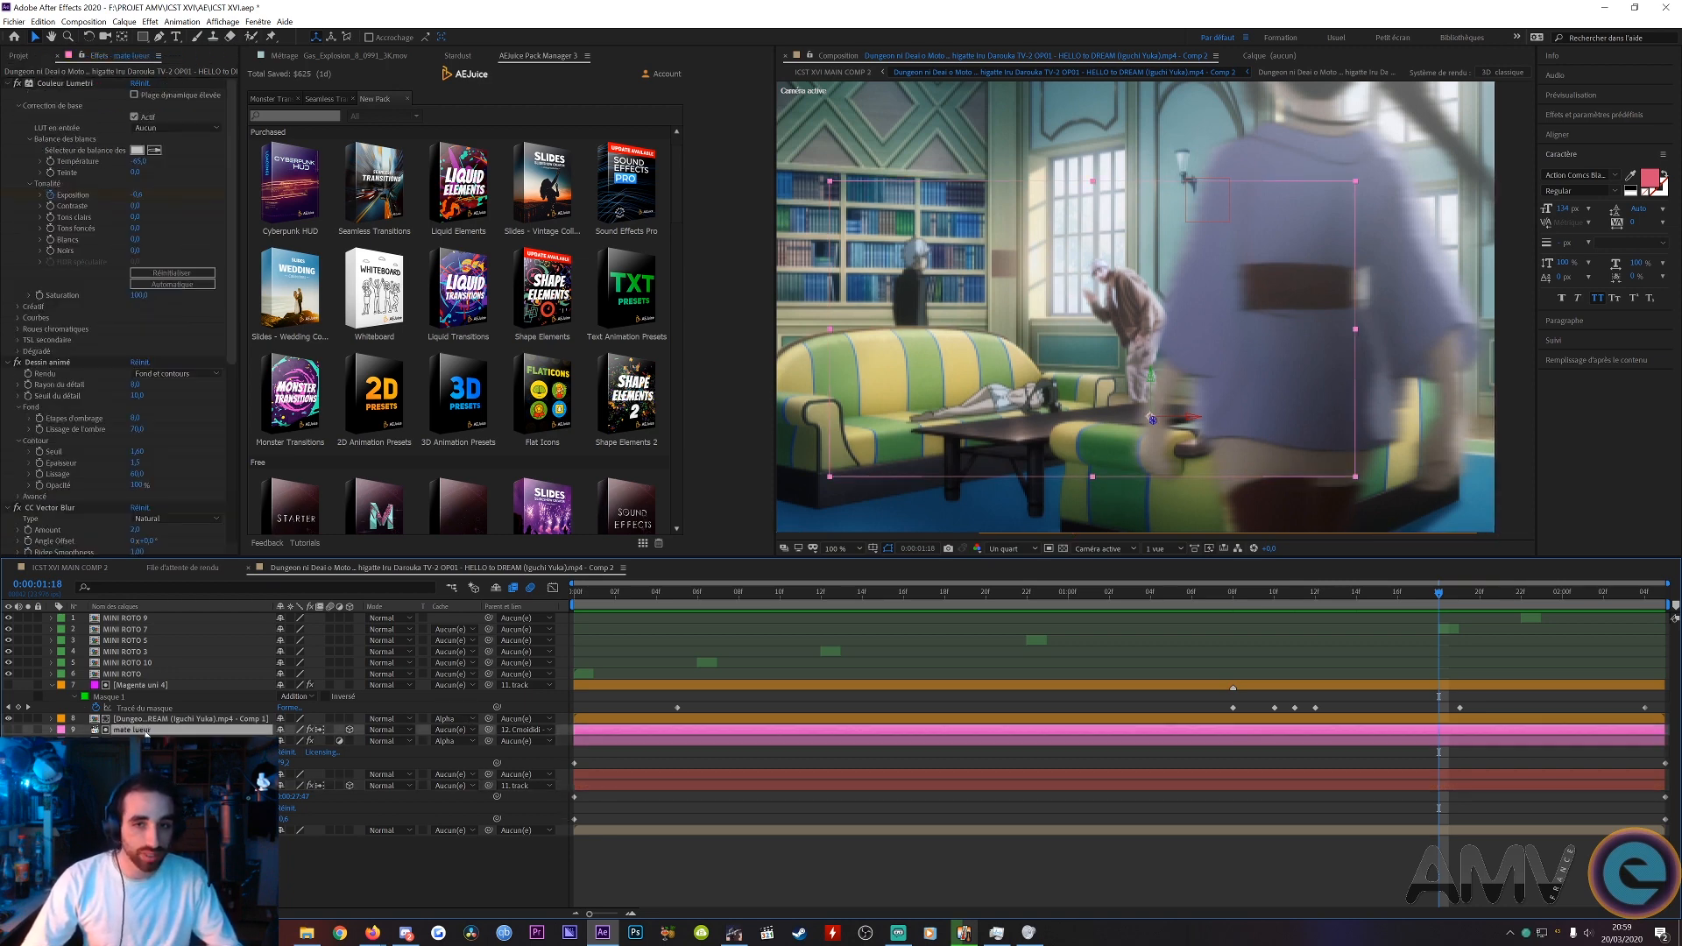
left_click(9, 729)
left_click(145, 740)
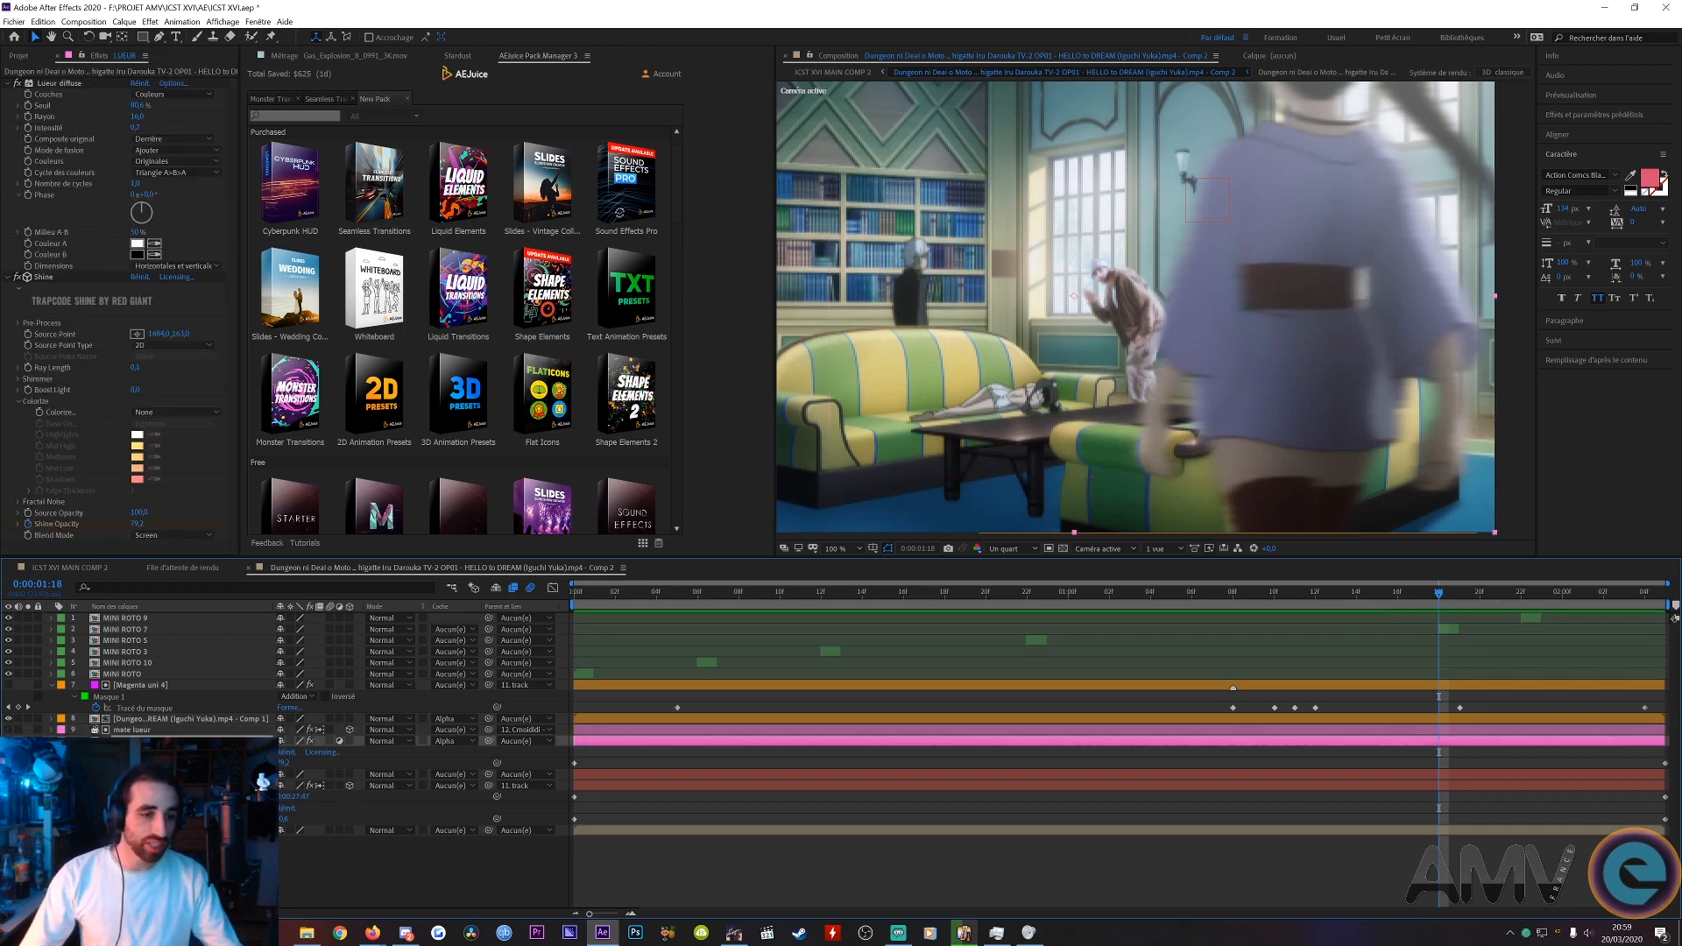
left_click(162, 730)
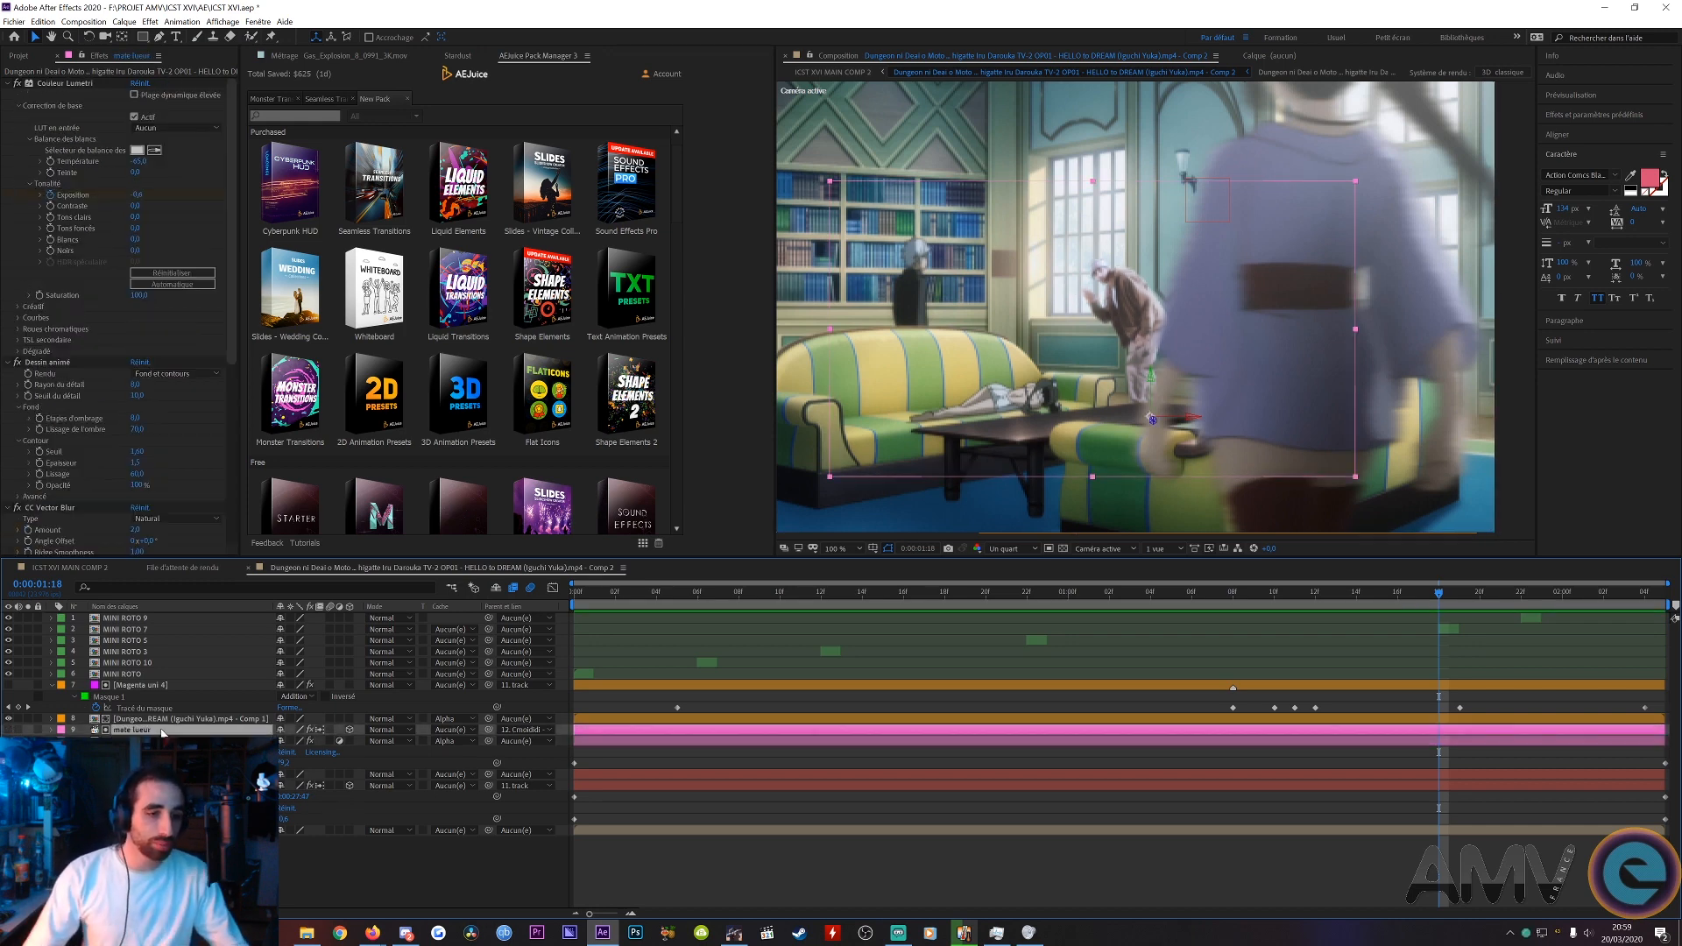
left_click(149, 606)
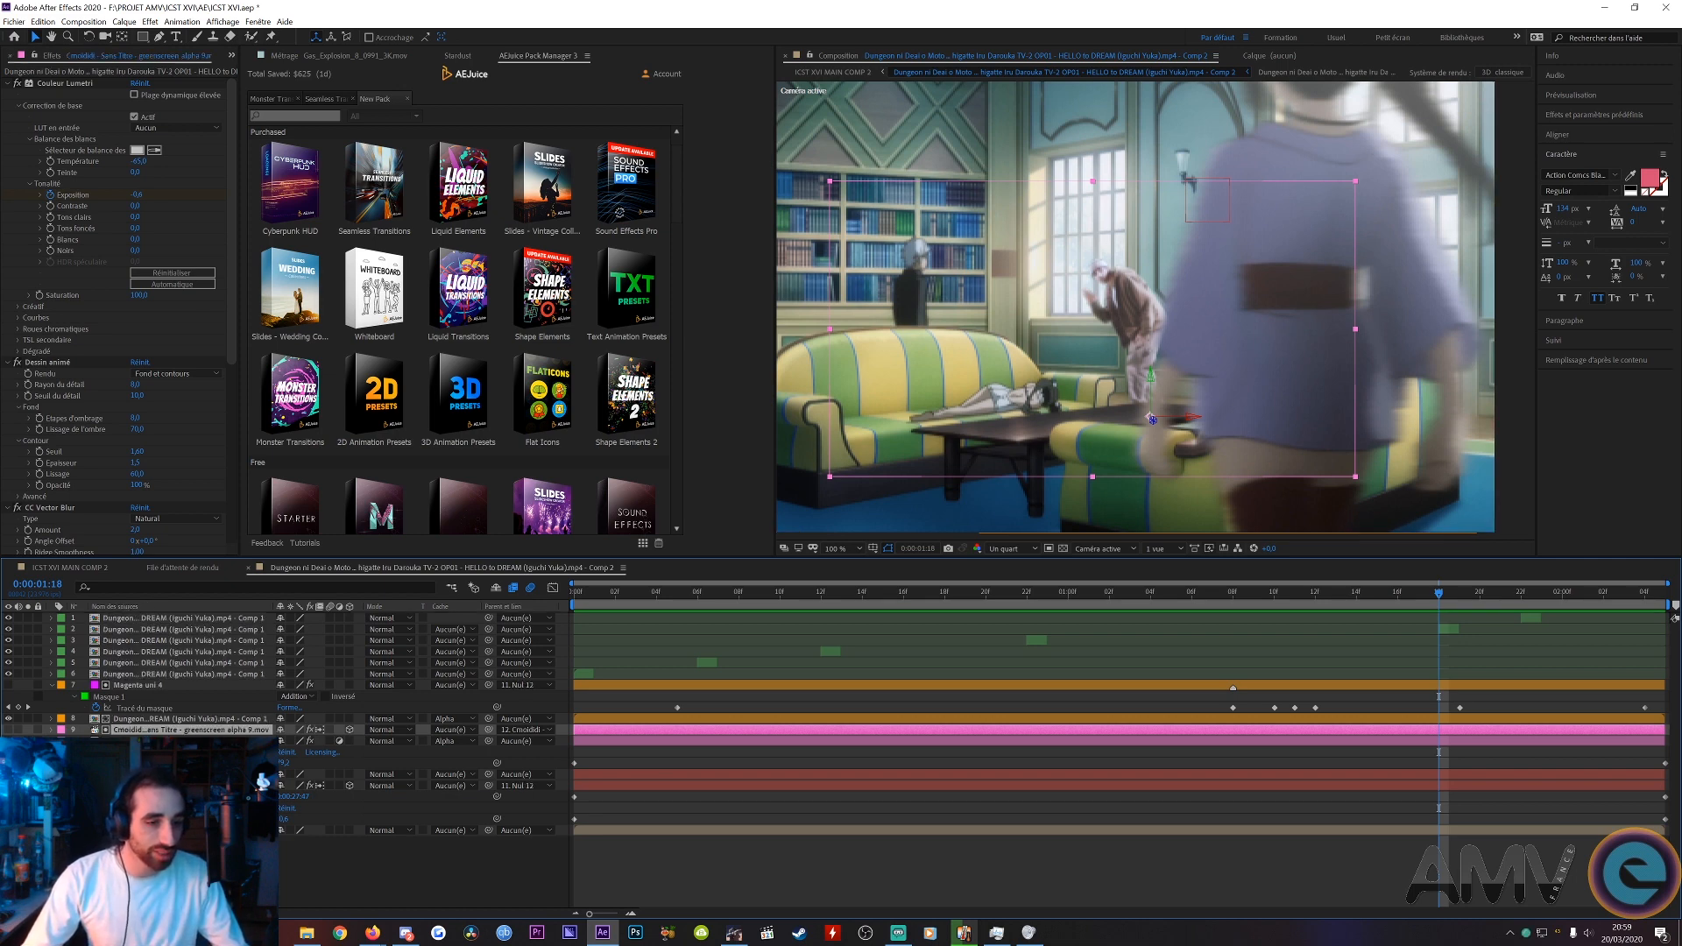
left_click(191, 785)
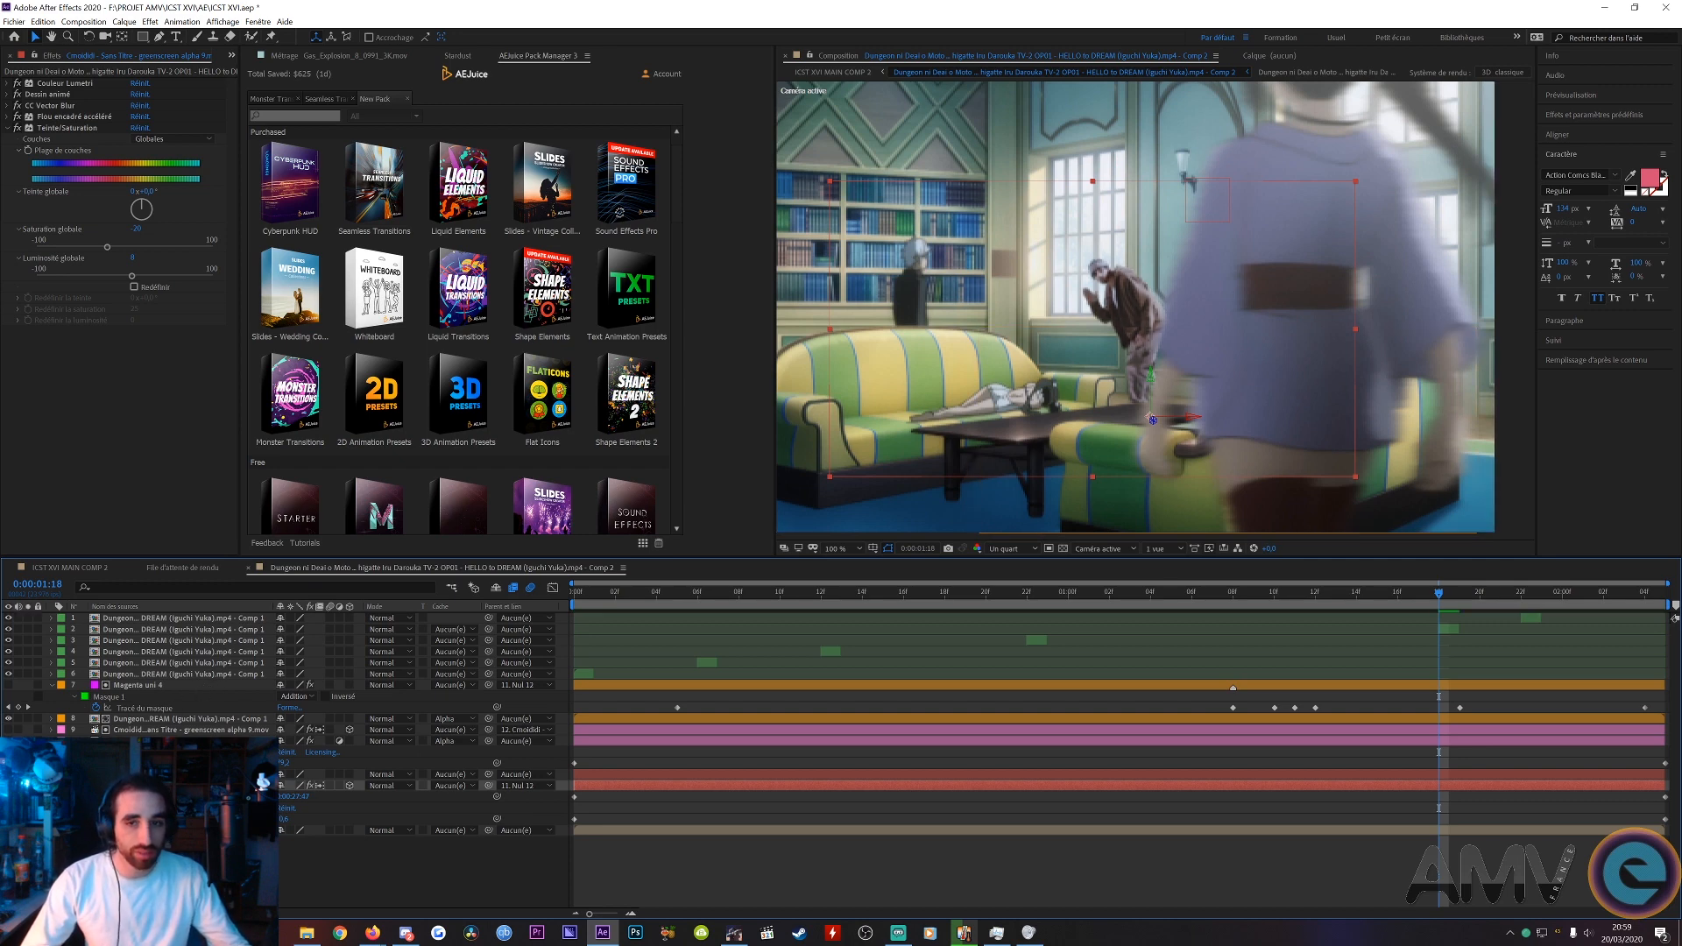
- Close the opening shot's precomp and lock the CC LOOK and CC layers in JCST XVI MAIN COMP 2
left_click(249, 568)
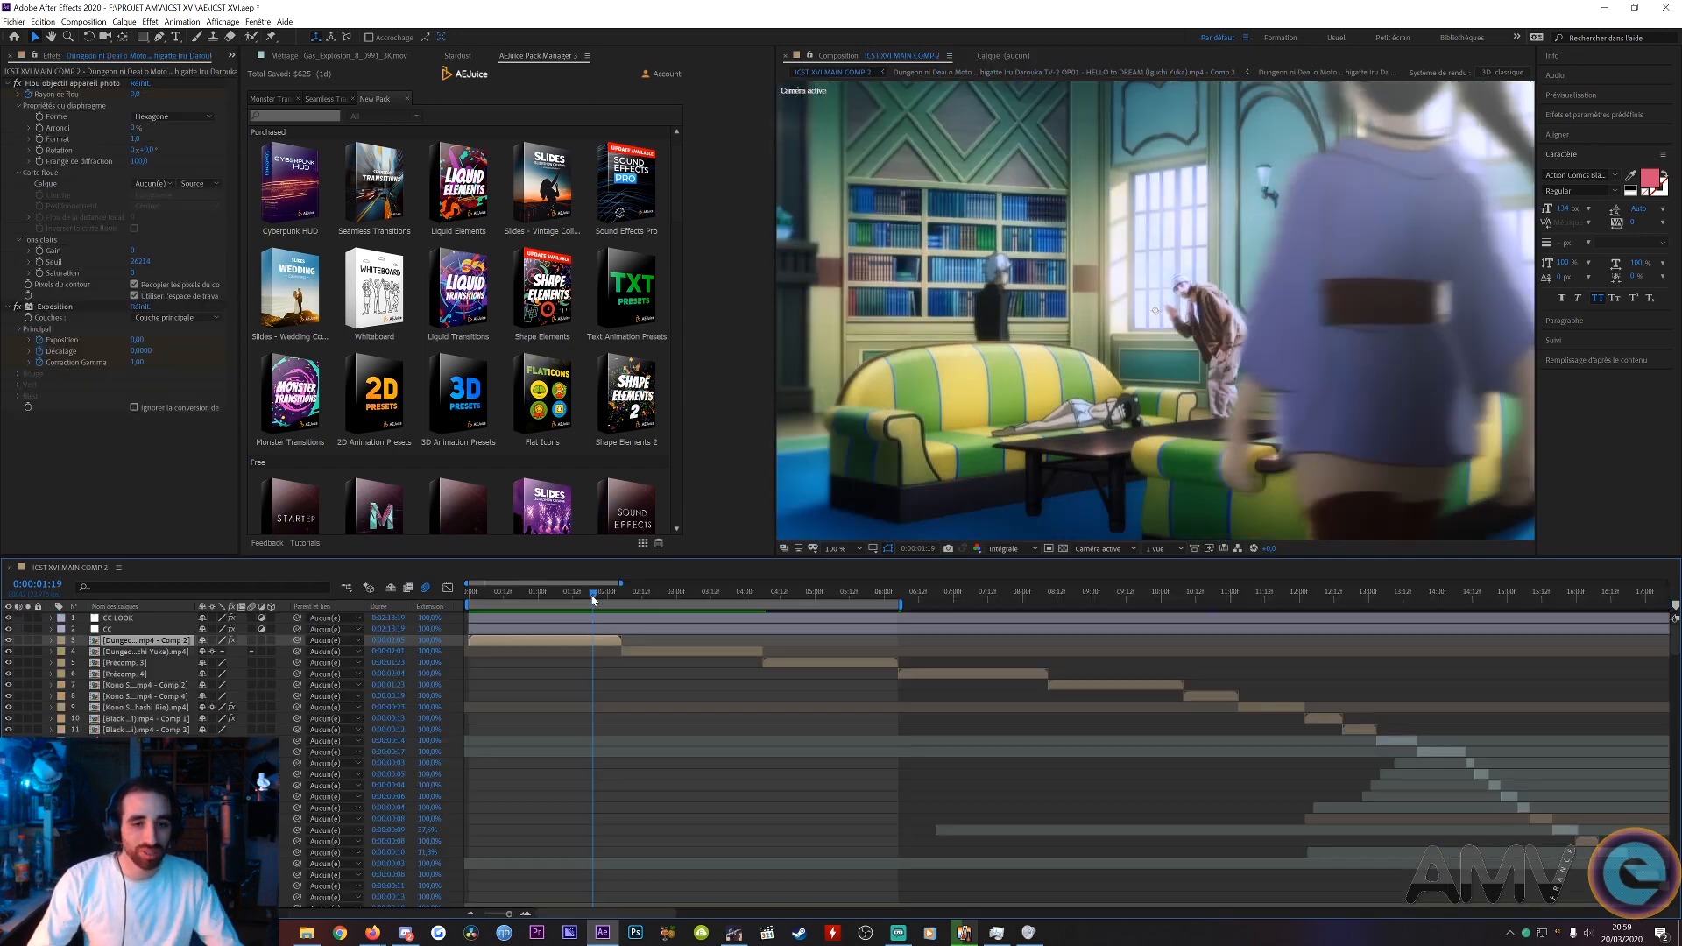
left_click(117, 622)
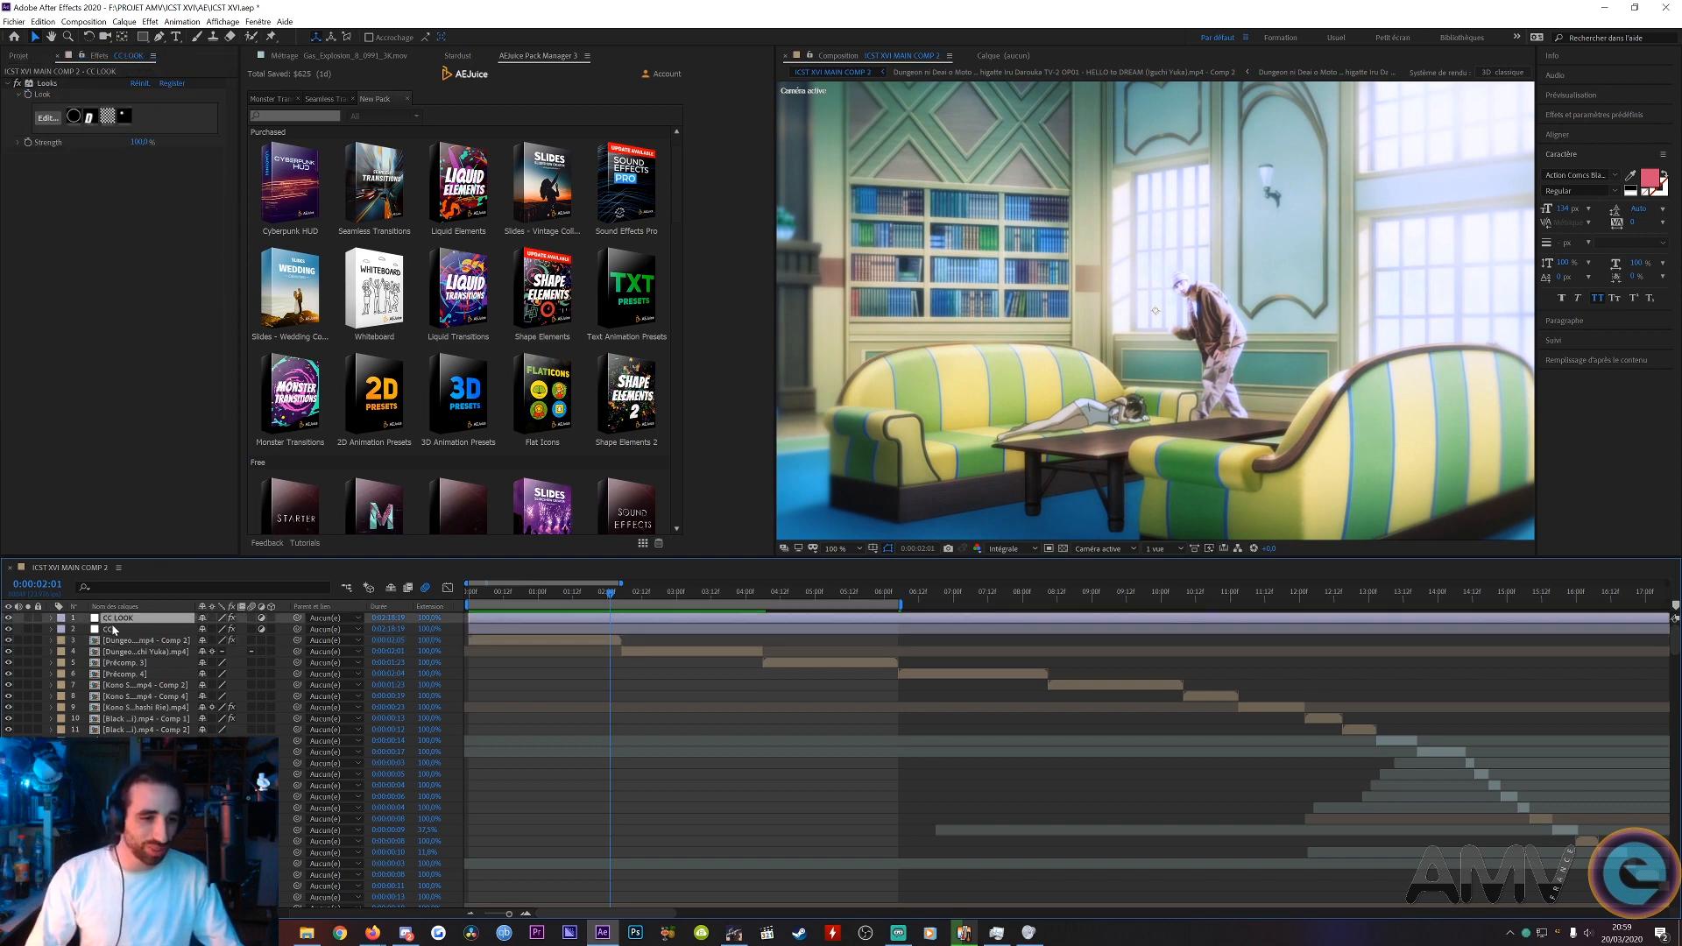
left_click(114, 629, "shift")
left_click_drag(37, 619, 39, 631)
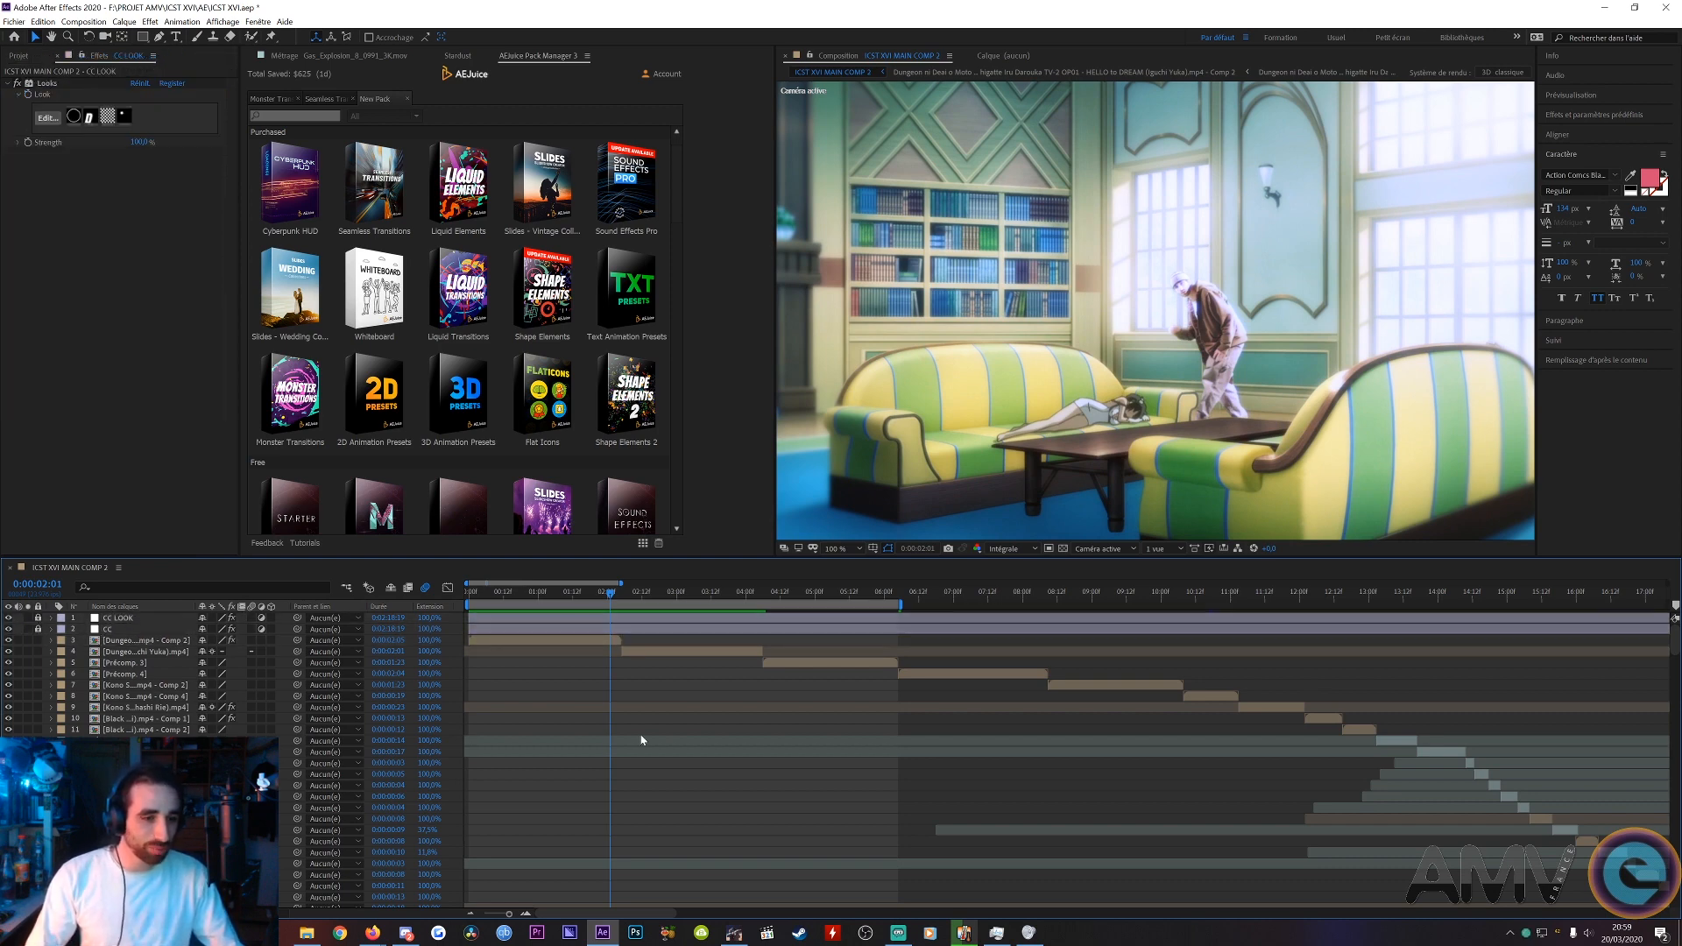
left_click(691, 653)
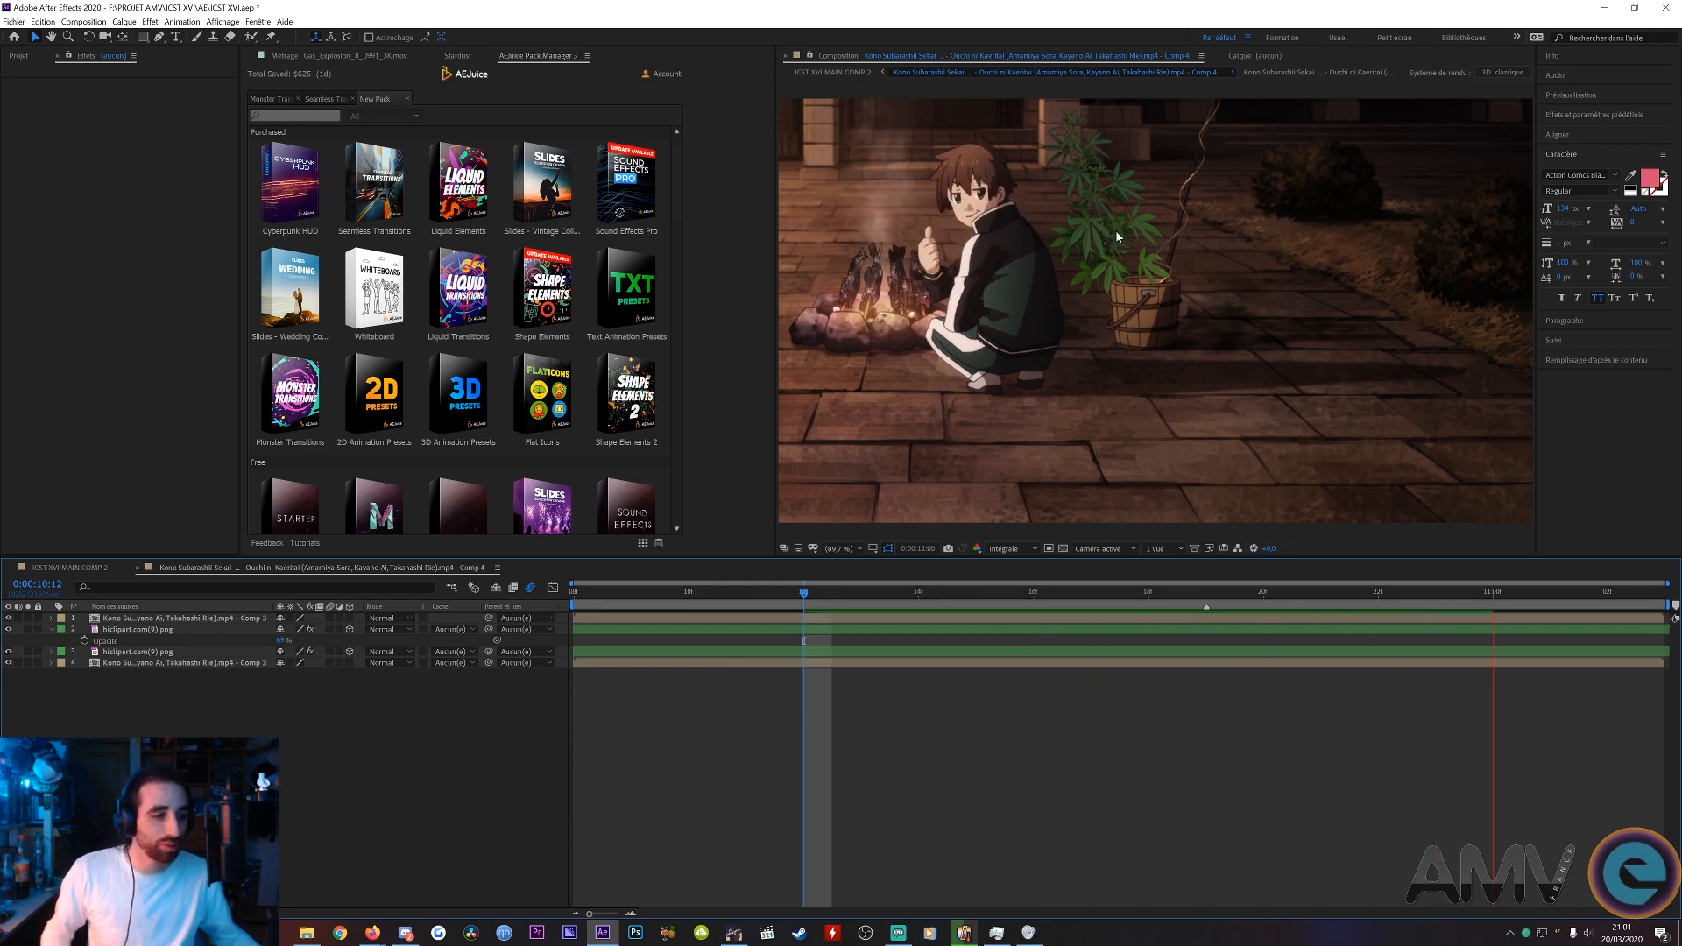
- At 0:00:10:12 in the campfire comp, toggle the upper hiclipart.com(9).png layer's visibility to examine the plant's blurred shadow
left_click(738, 593)
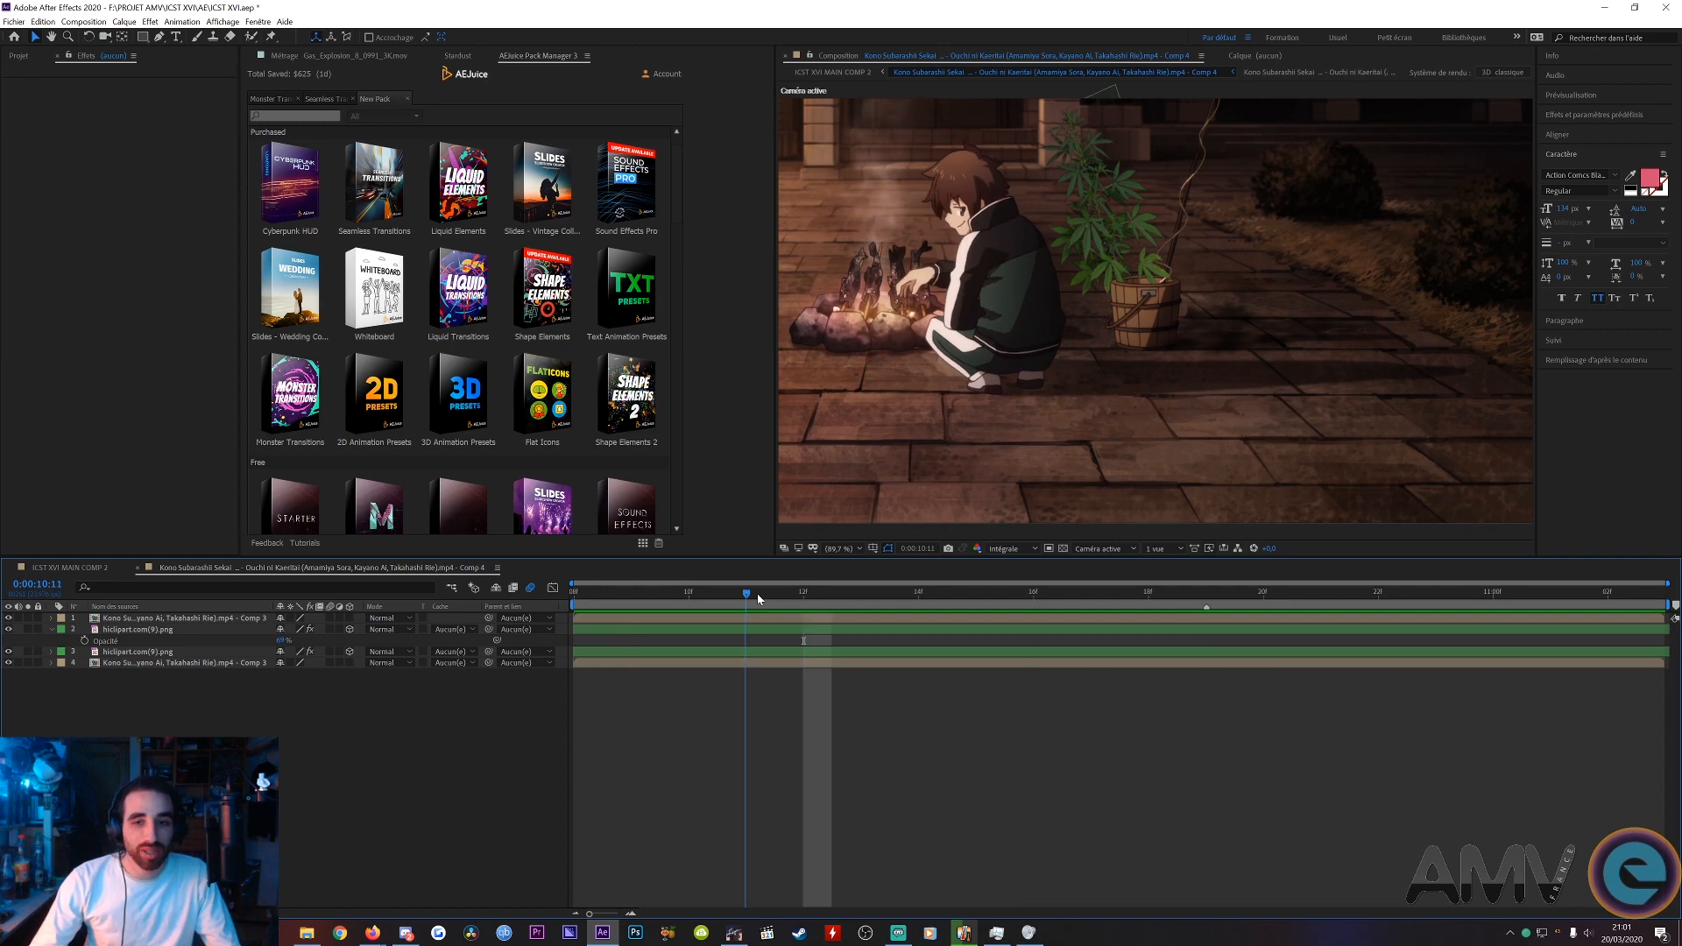
left_click(803, 592)
left_click(797, 630)
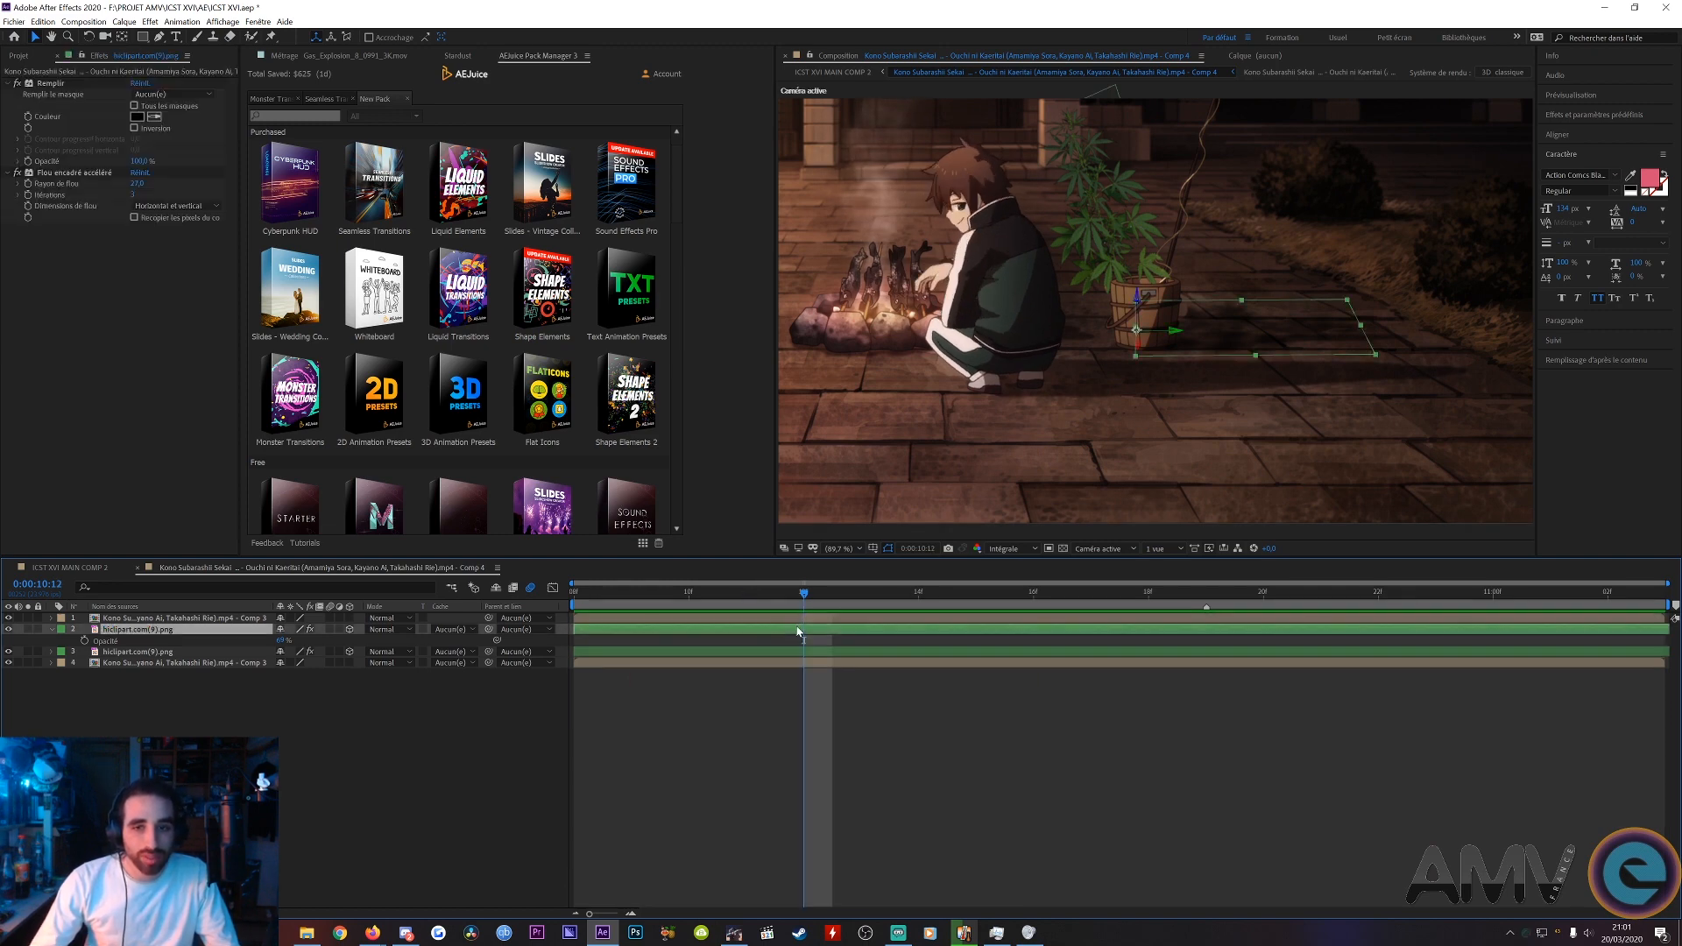
left_click(7, 630)
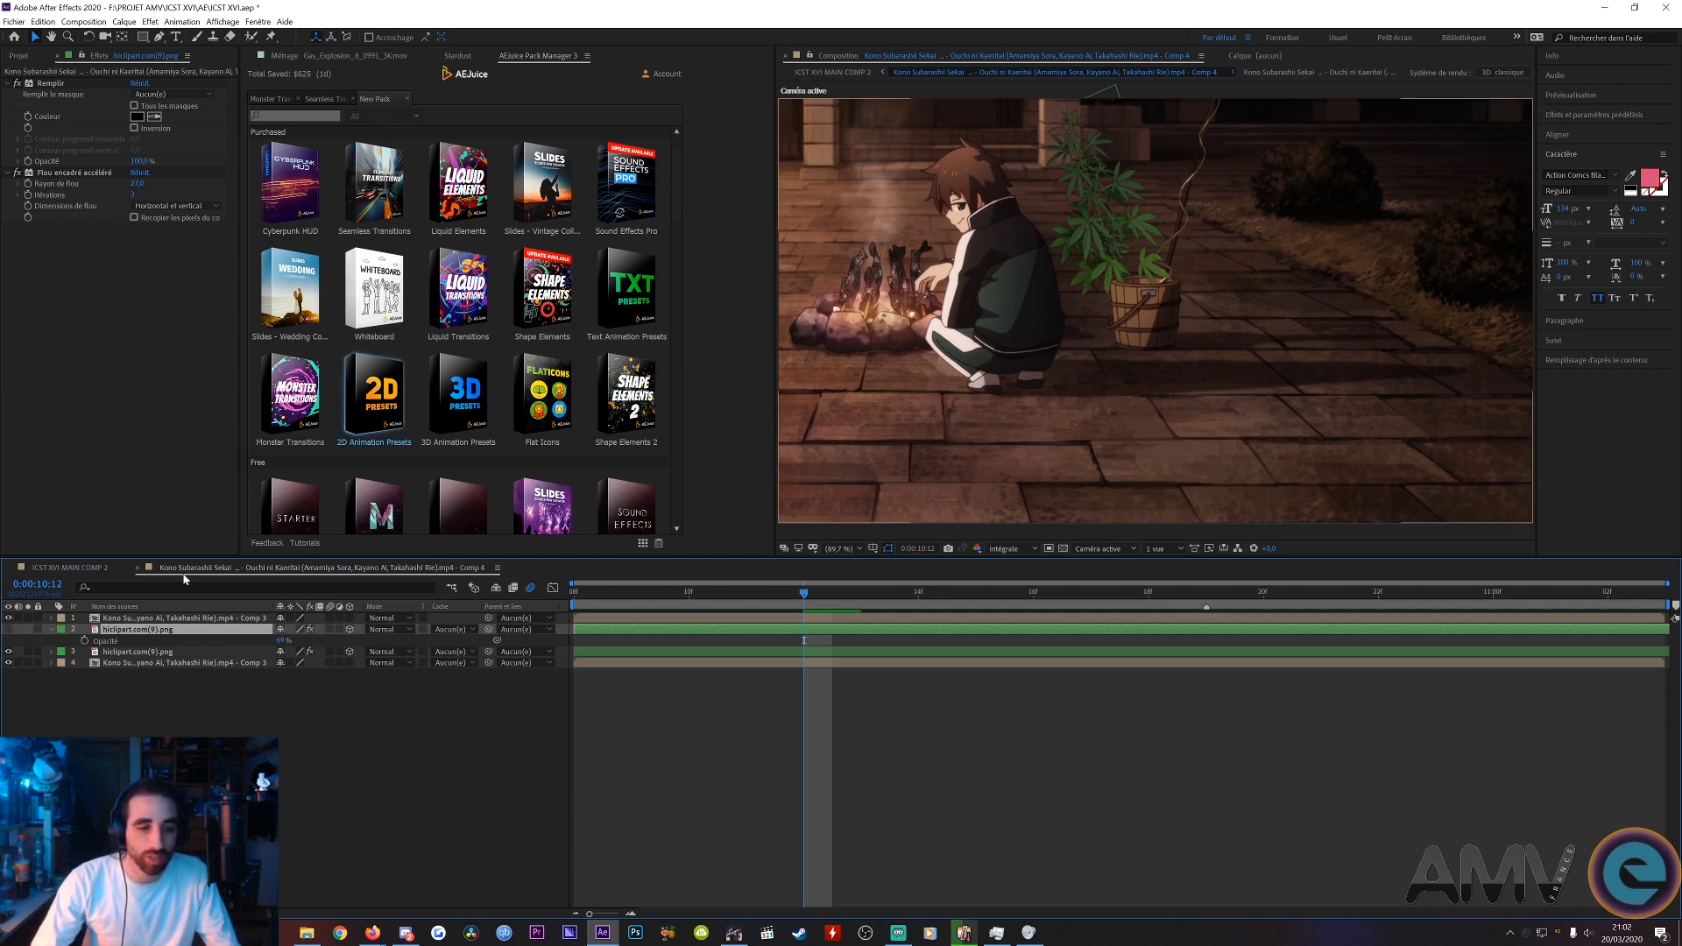
left_click(8, 629)
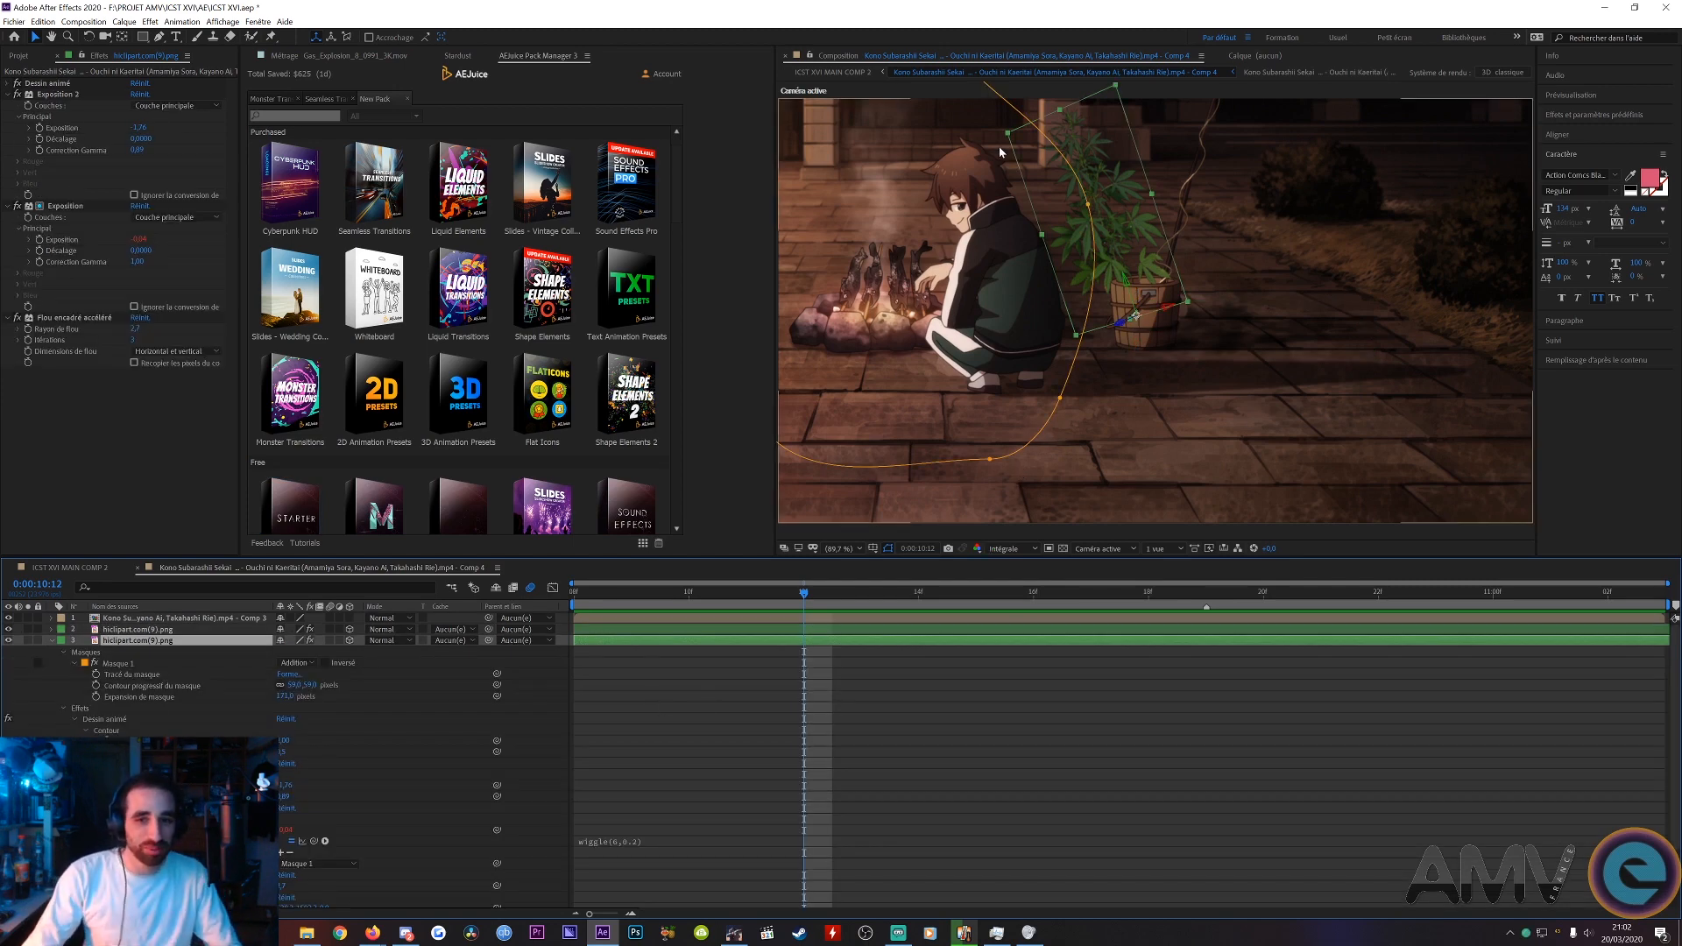
- Enlarge the composition viewer and reposition the campfire frame to inspect the plant layer's mask, leaving the layer deselected
left_click_drag(990, 178, 1030, 231)
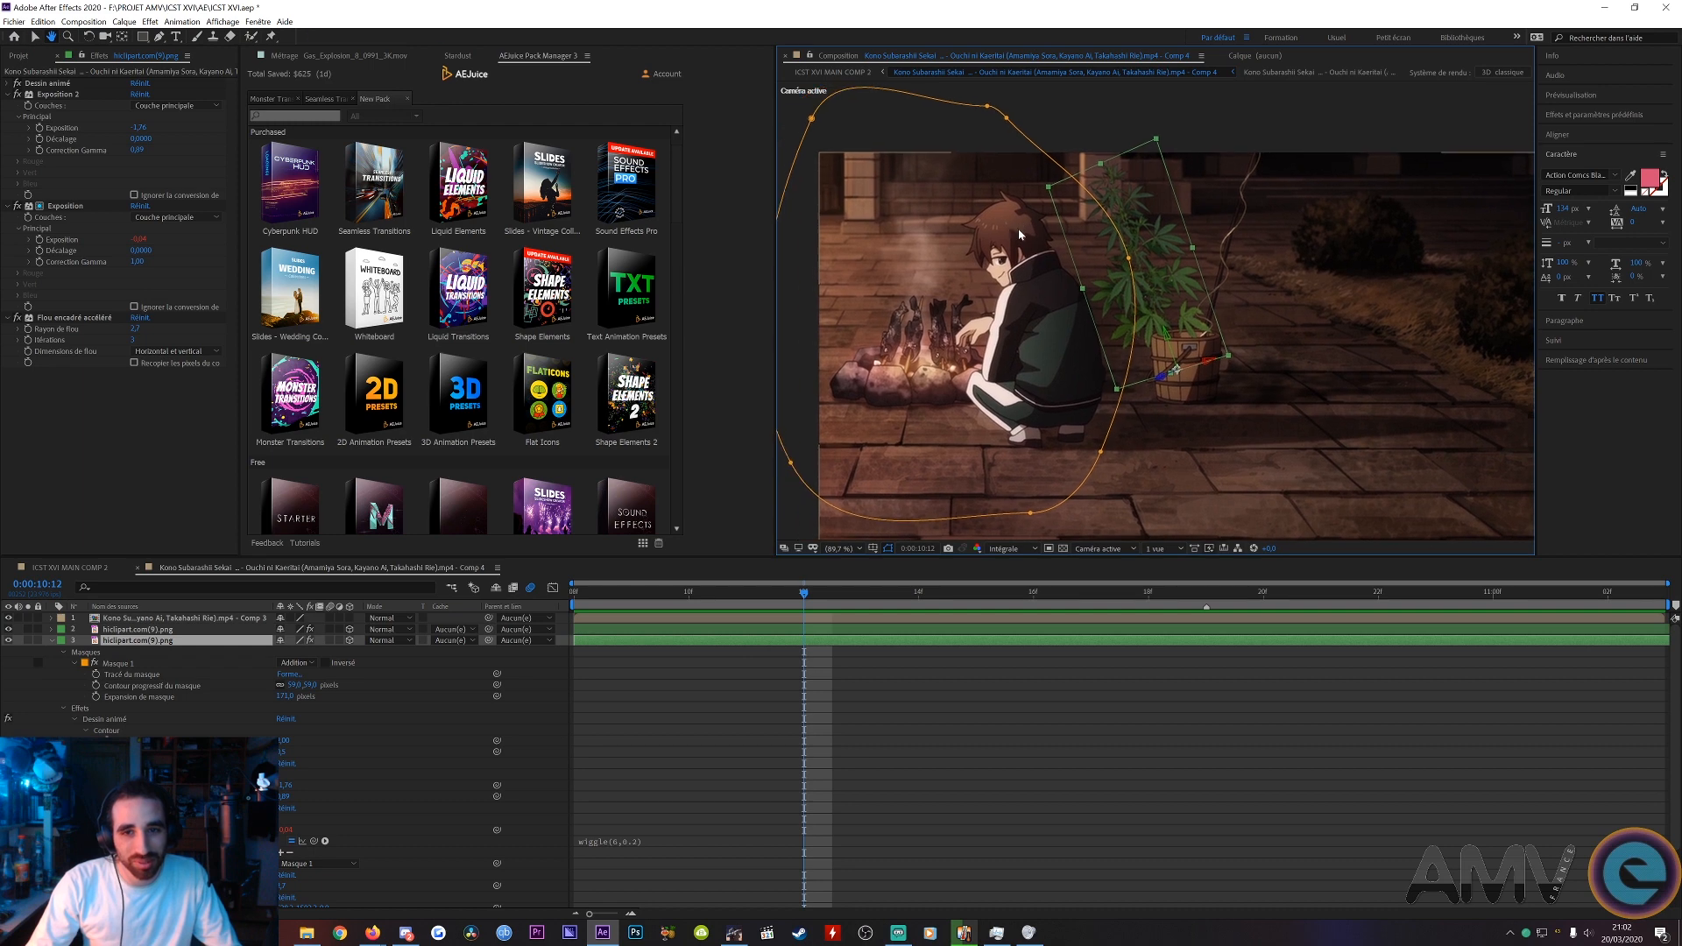
left_click_drag(777, 557, 558, 720)
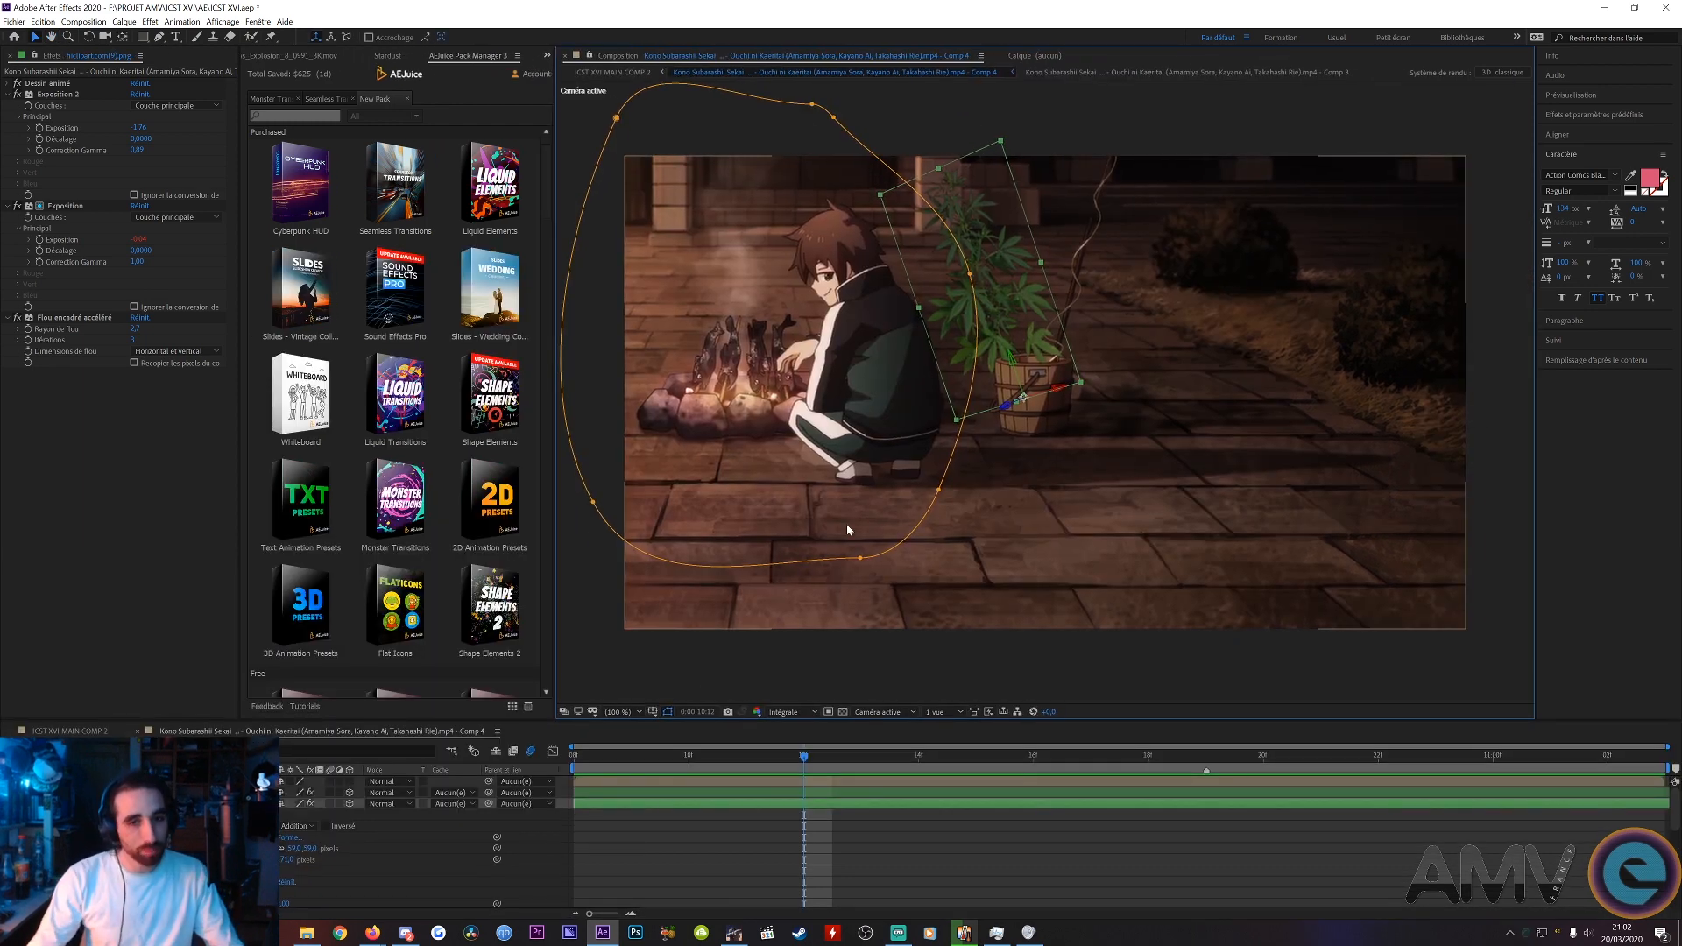
left_click(719, 824)
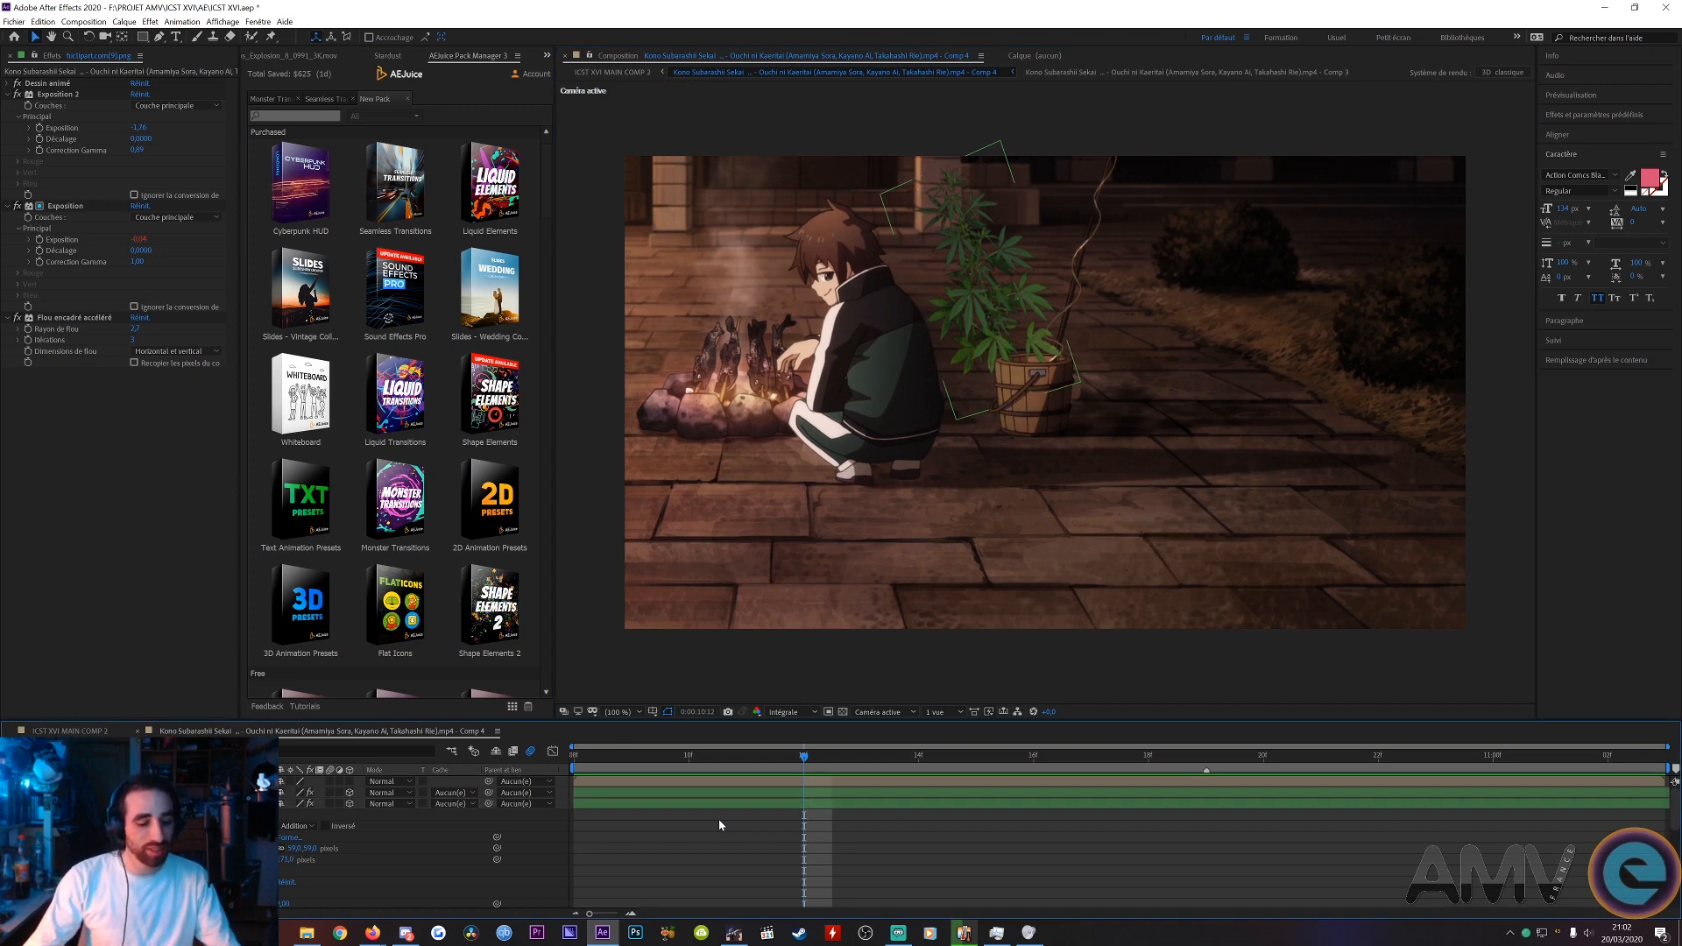
- Collapse the plant layers' properties and examine the lower plant layer's mask around the crouching character, leaving the layer deselected
key("u")
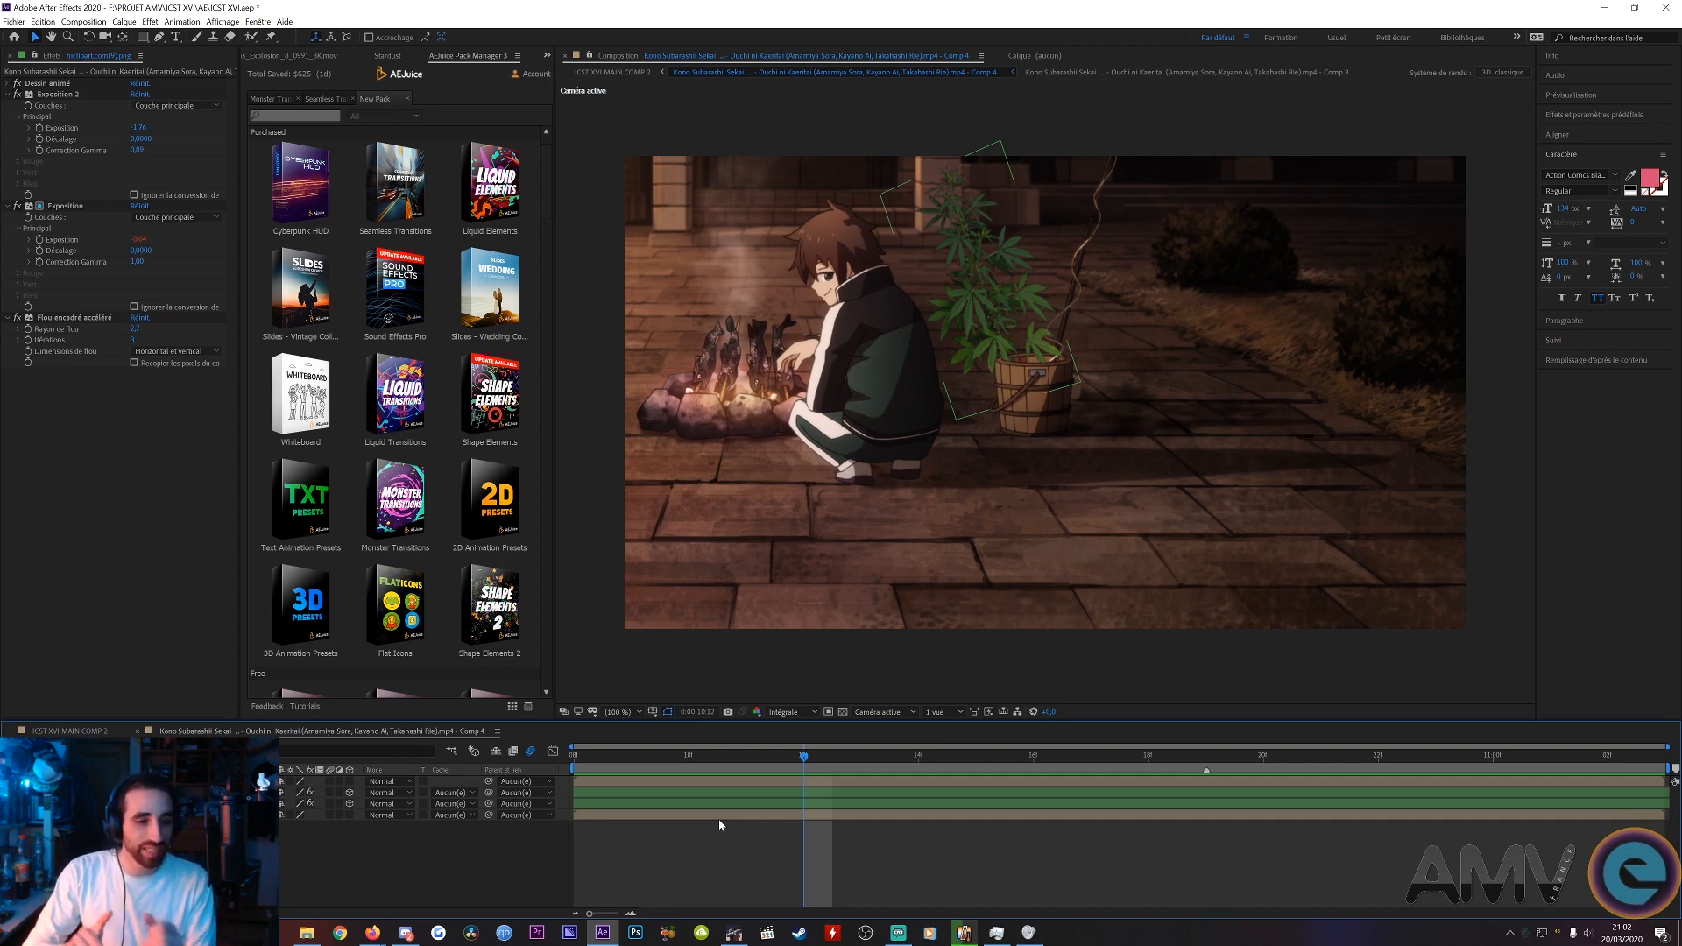
left_click(719, 804)
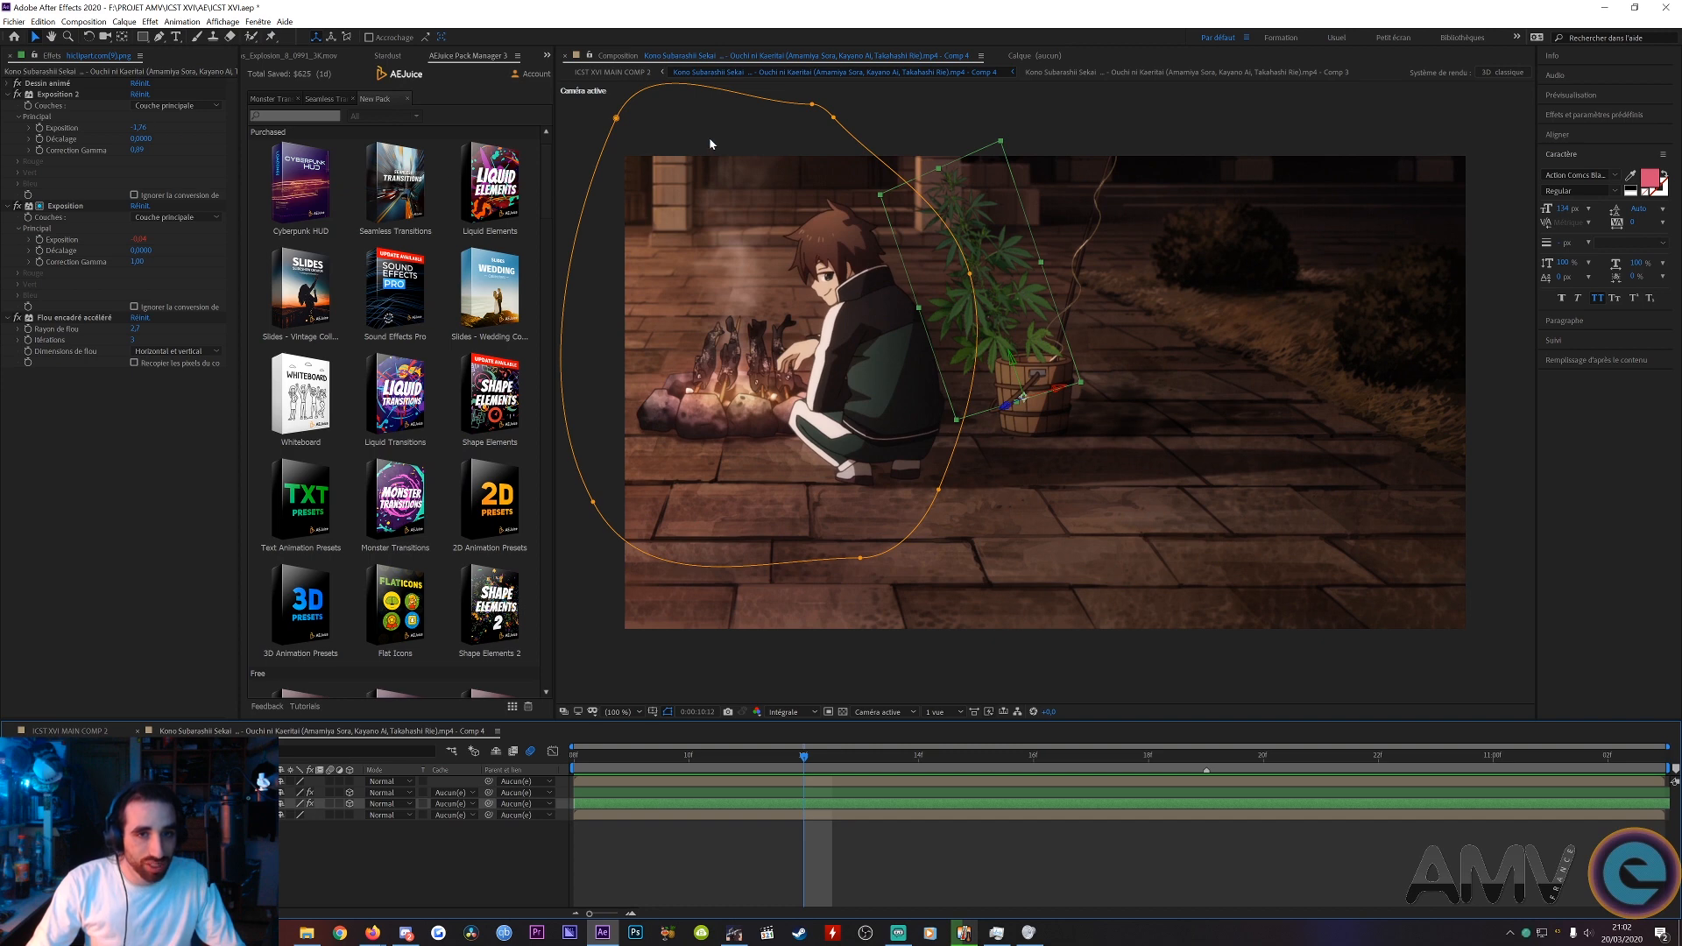
left_click(617, 118)
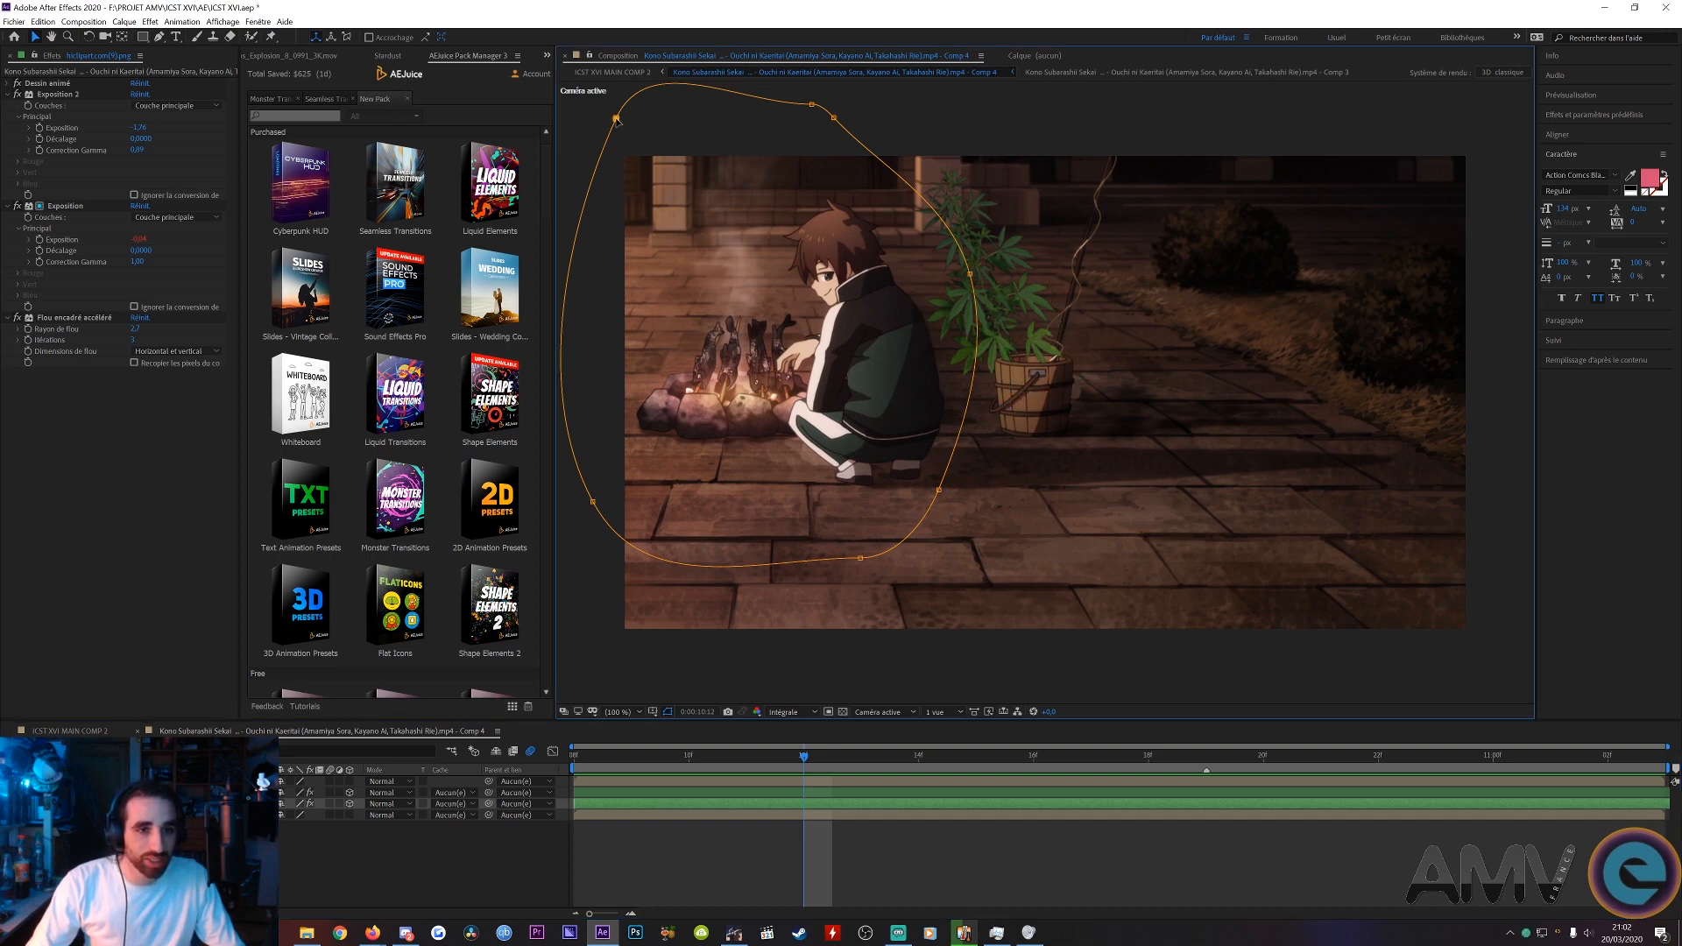
left_click(896, 846)
- Preview the campfire comp and magnify the plant and wooden bucket to examine how they blend into the shot
key("space")
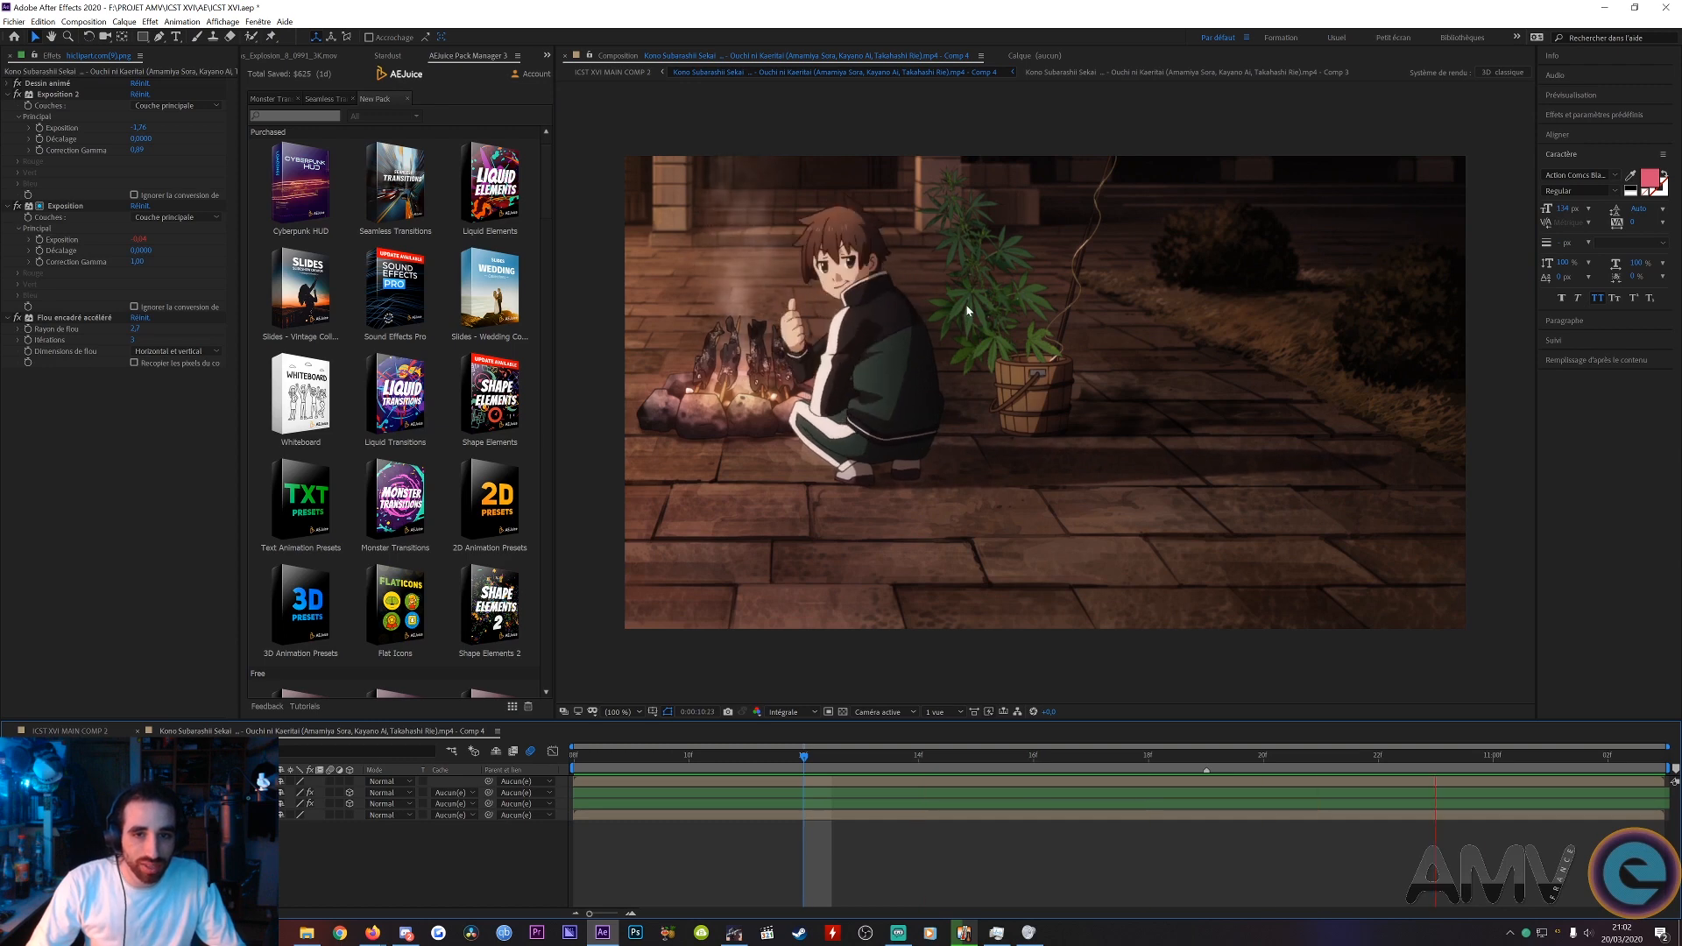
scroll(971, 298, "up", 1)
scroll(958, 252, "down", 1)
scroll(958, 251, "up", 1)
key("space")
left_click_drag(976, 369, 981, 375)
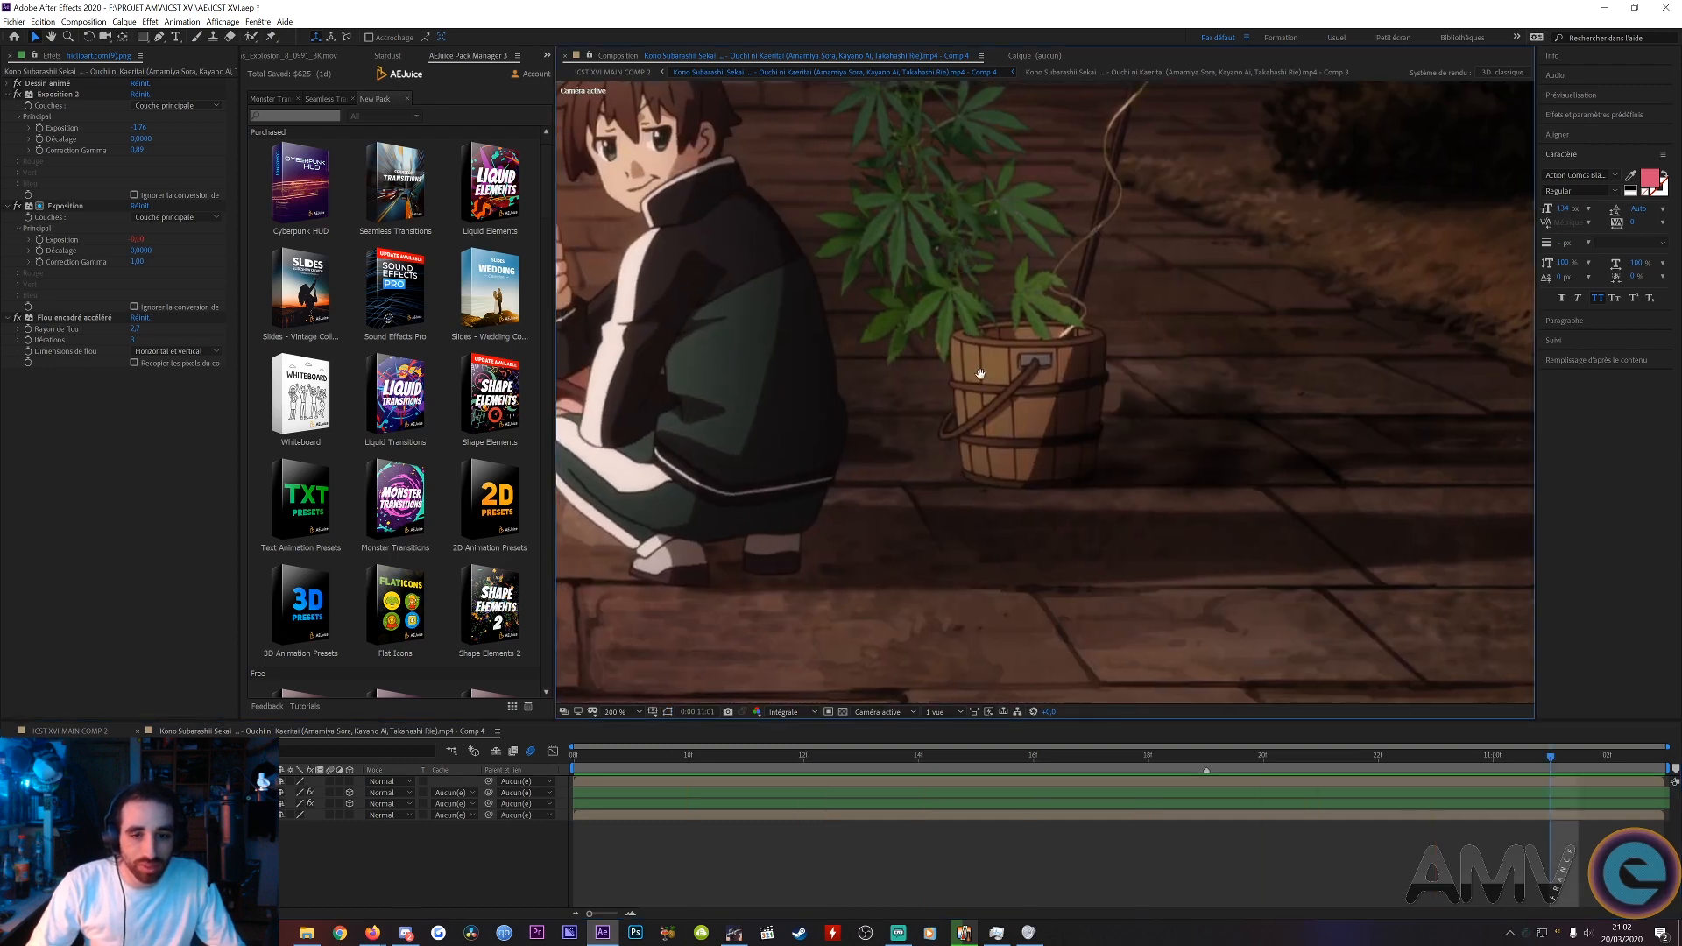
key("space")
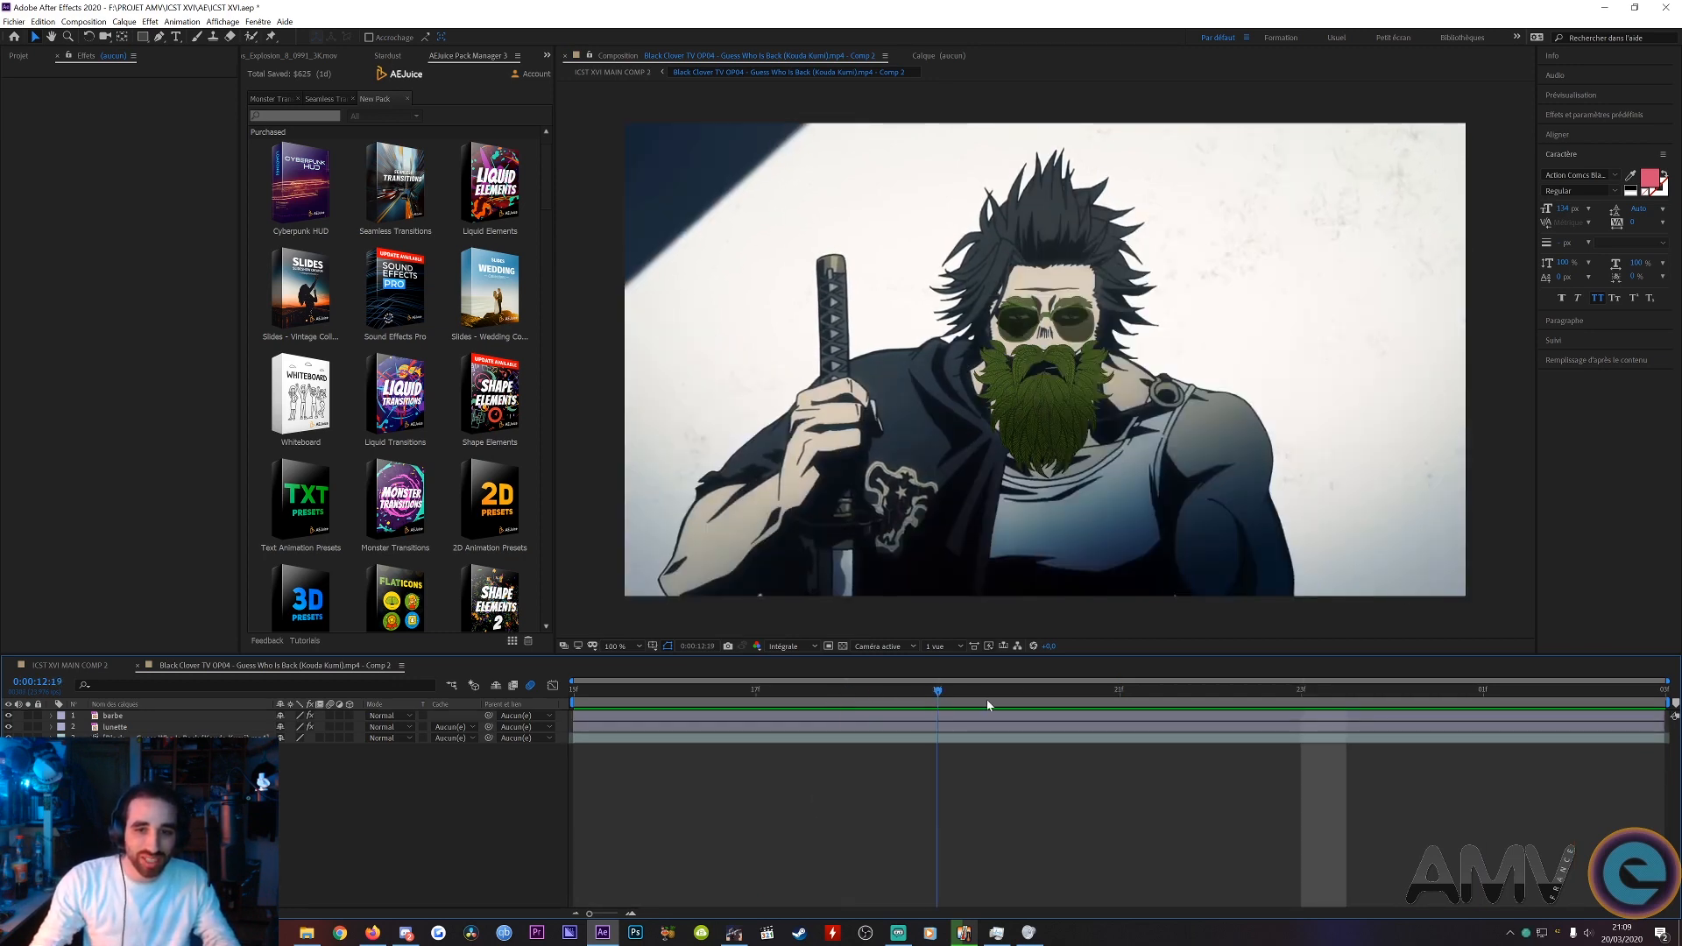
- At 0:00:12:21 in the Black Clover comp, select the barbe layer and examine its Exposition and Exposition 2 effects
left_click_drag(988, 705, 1160, 717)
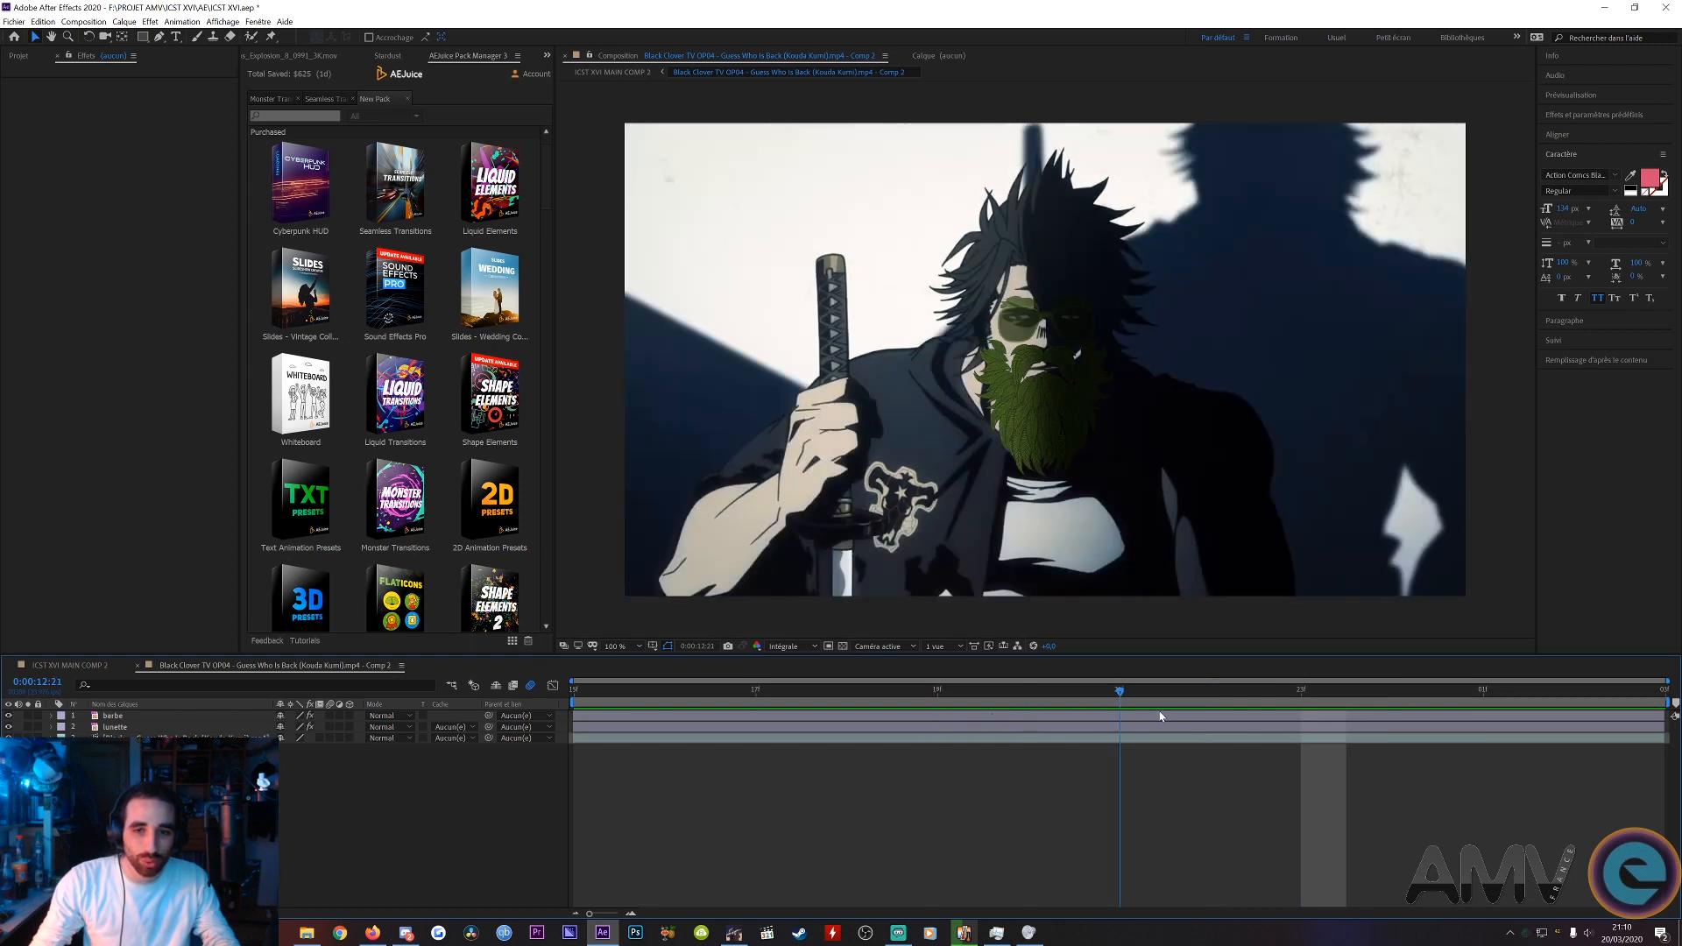
left_click(105, 717)
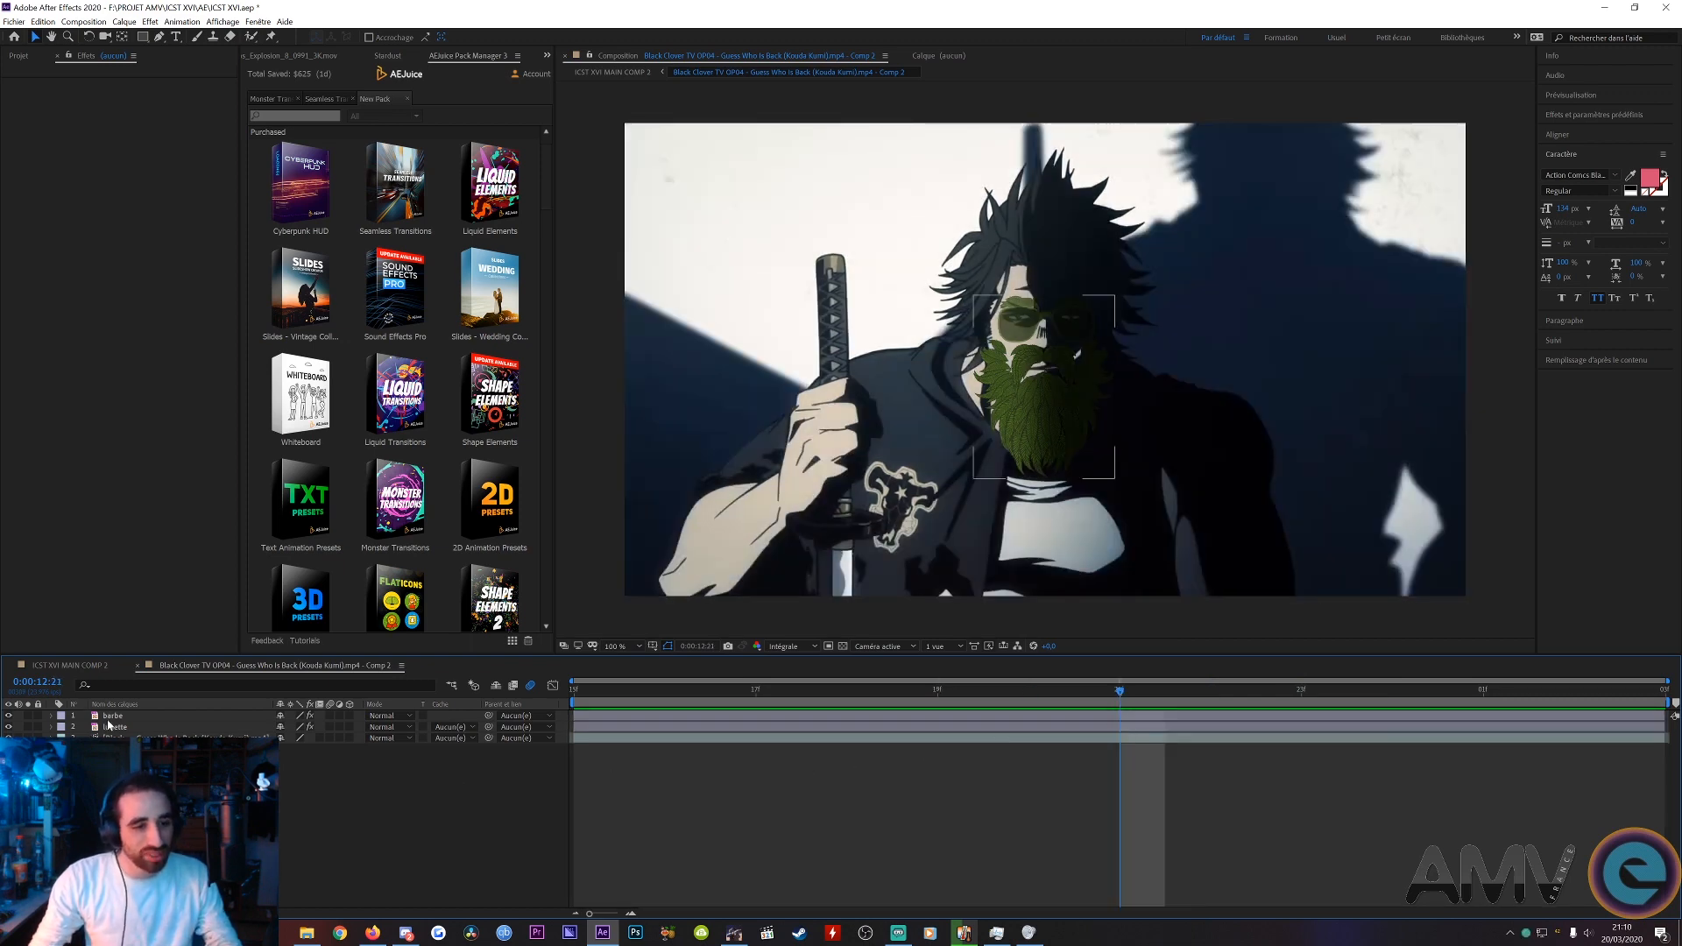
left_click(108, 718)
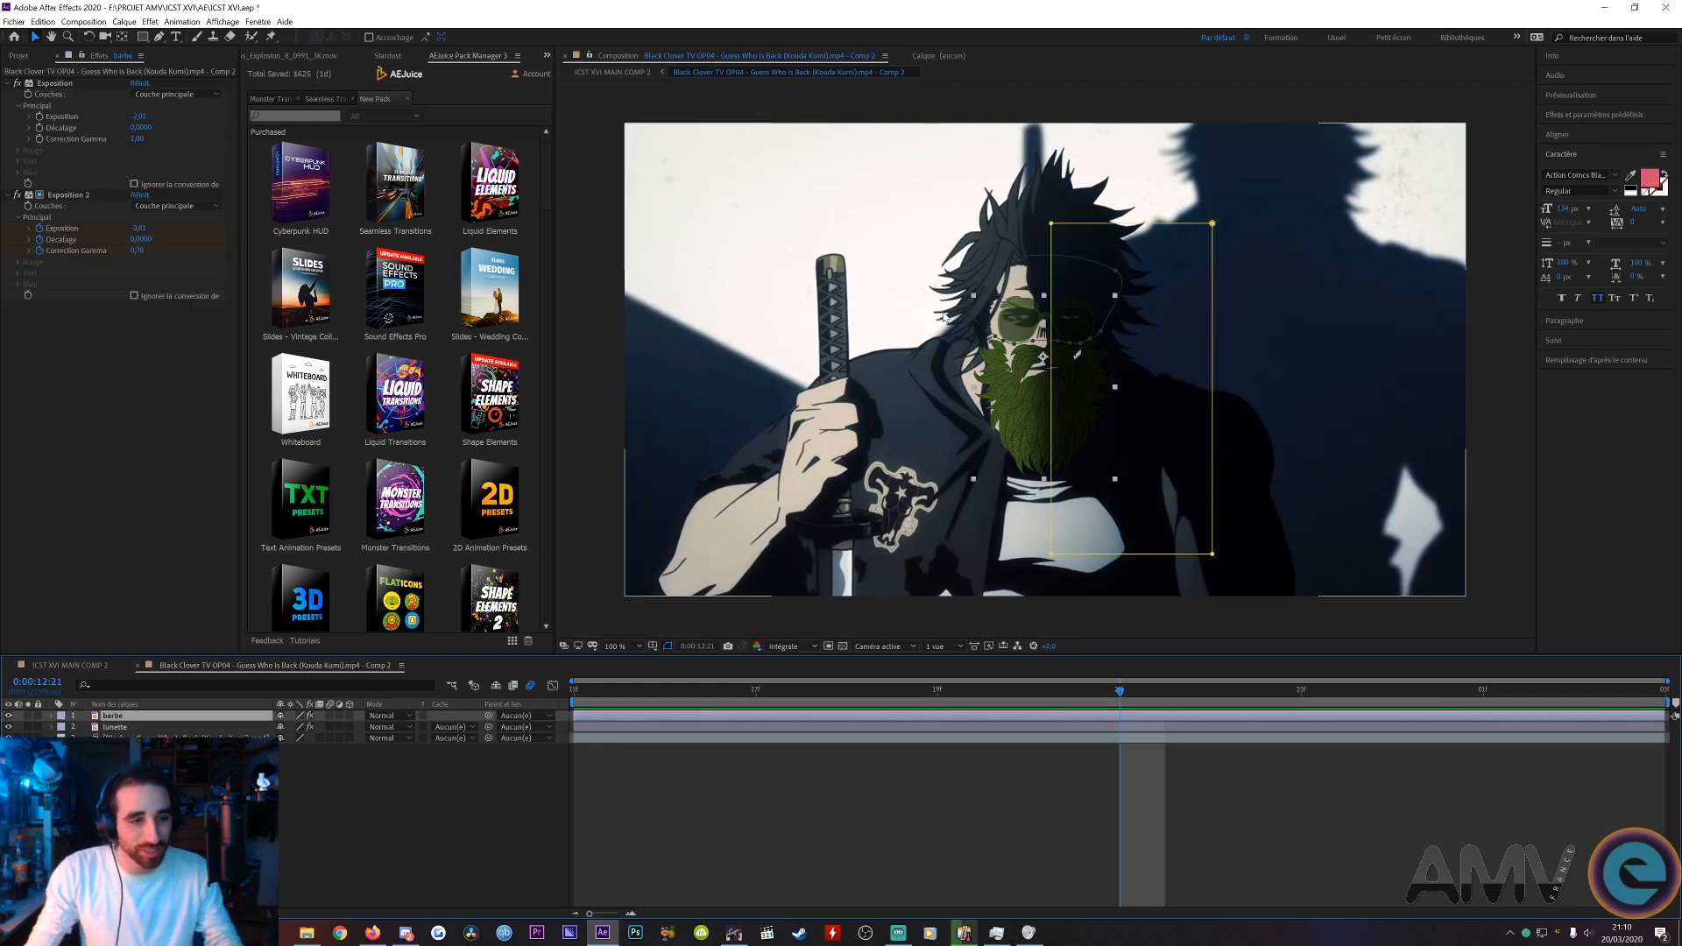
left_click(74, 195)
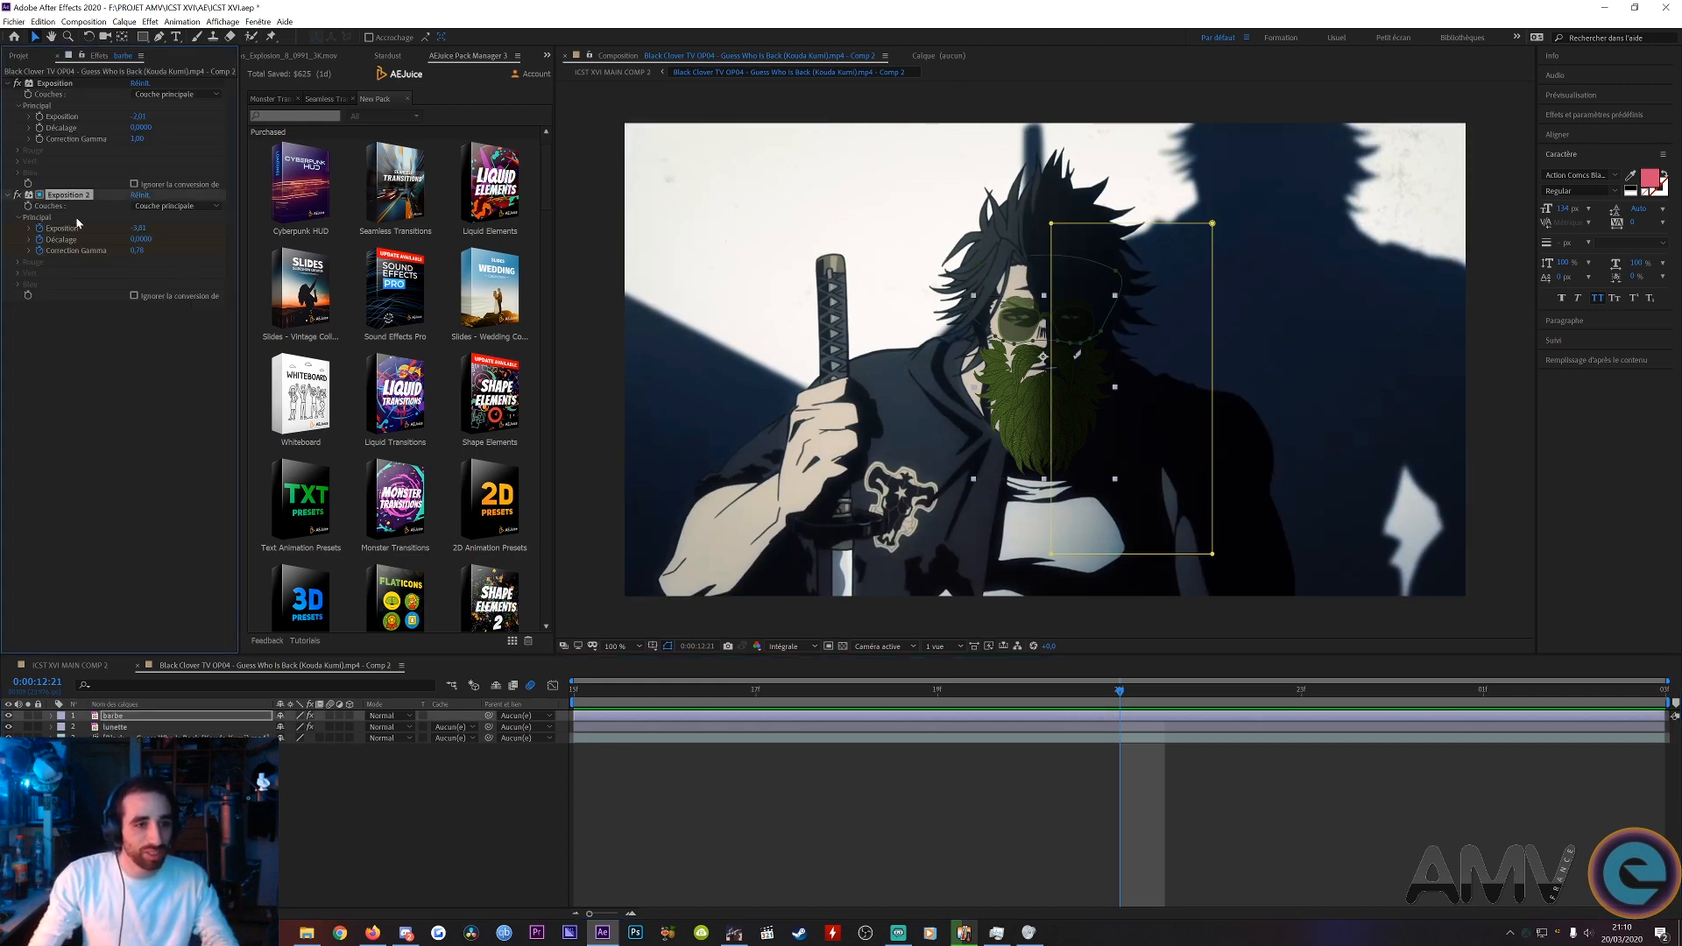
left_click(141, 717)
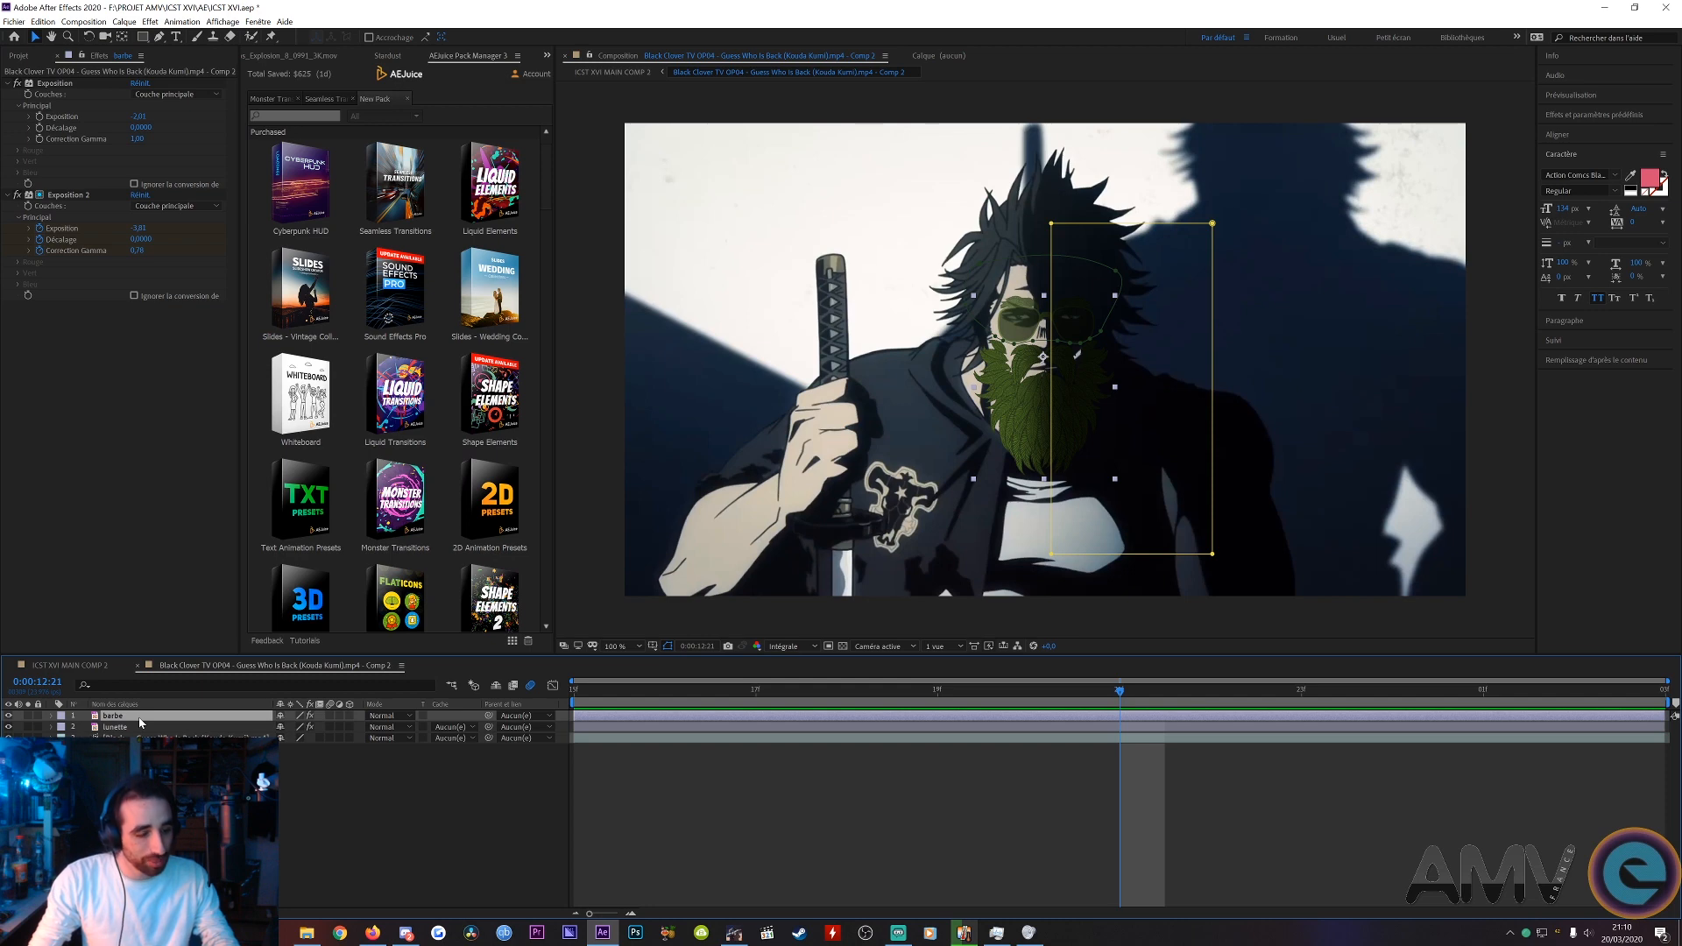
- Reveal barbe's effects in the timeline and expand Exposition 2's compositing options to inspect its mask reference, keeping Masque 2
key("e")
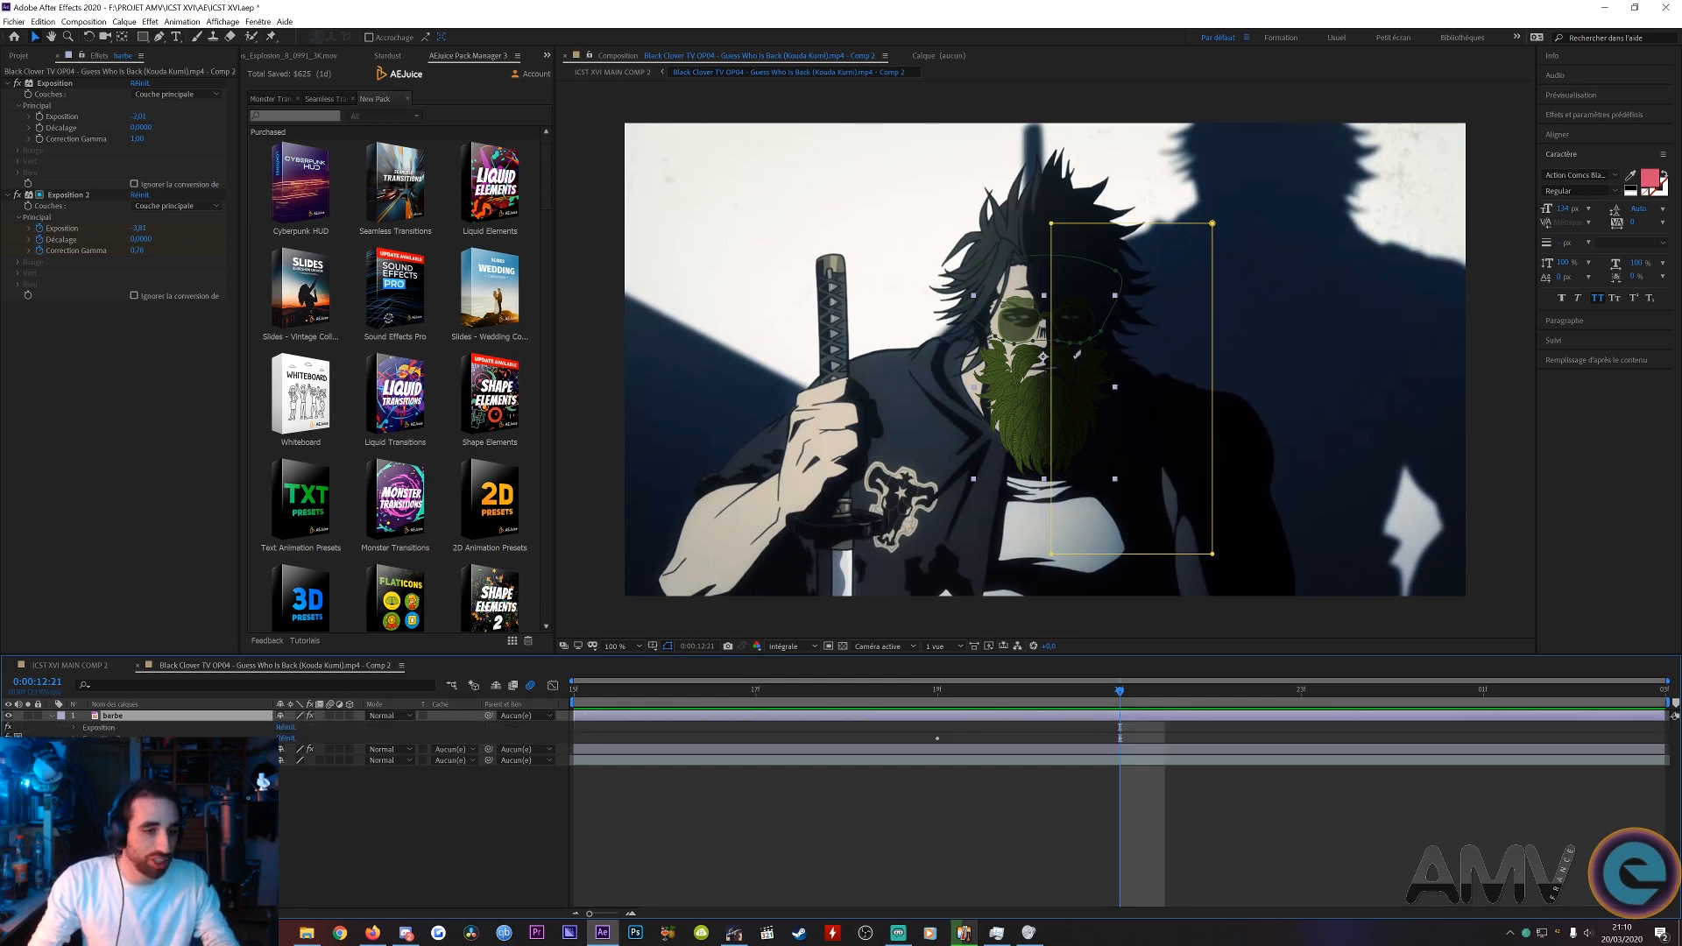
left_click(74, 738)
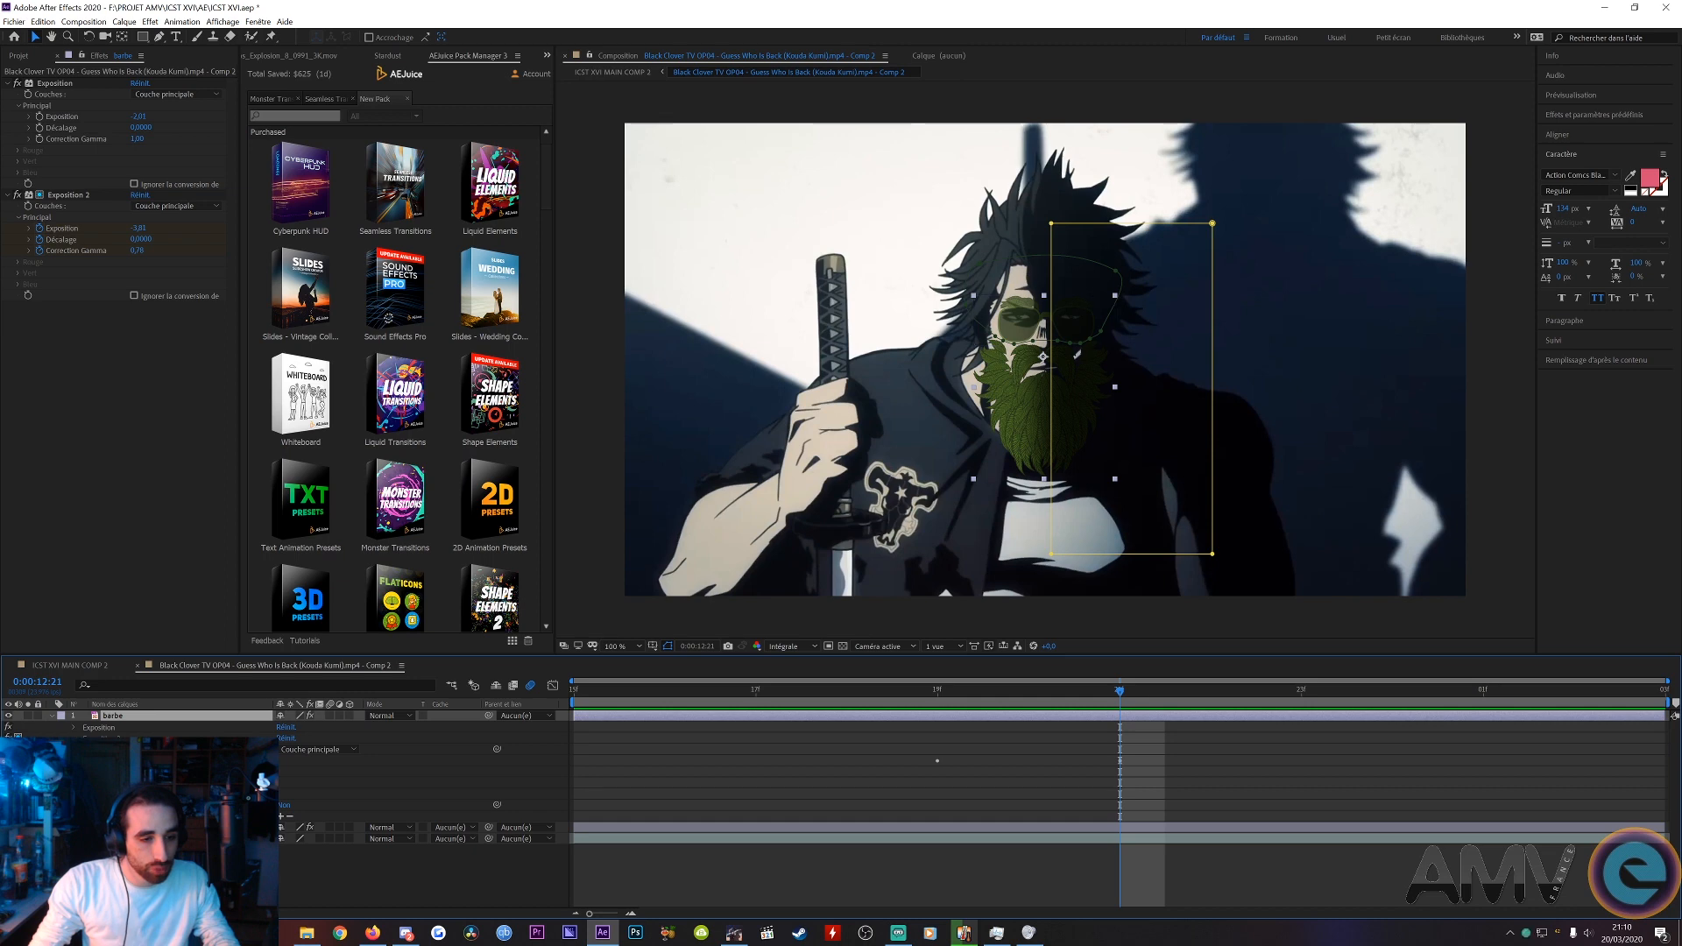
left_click(84, 816)
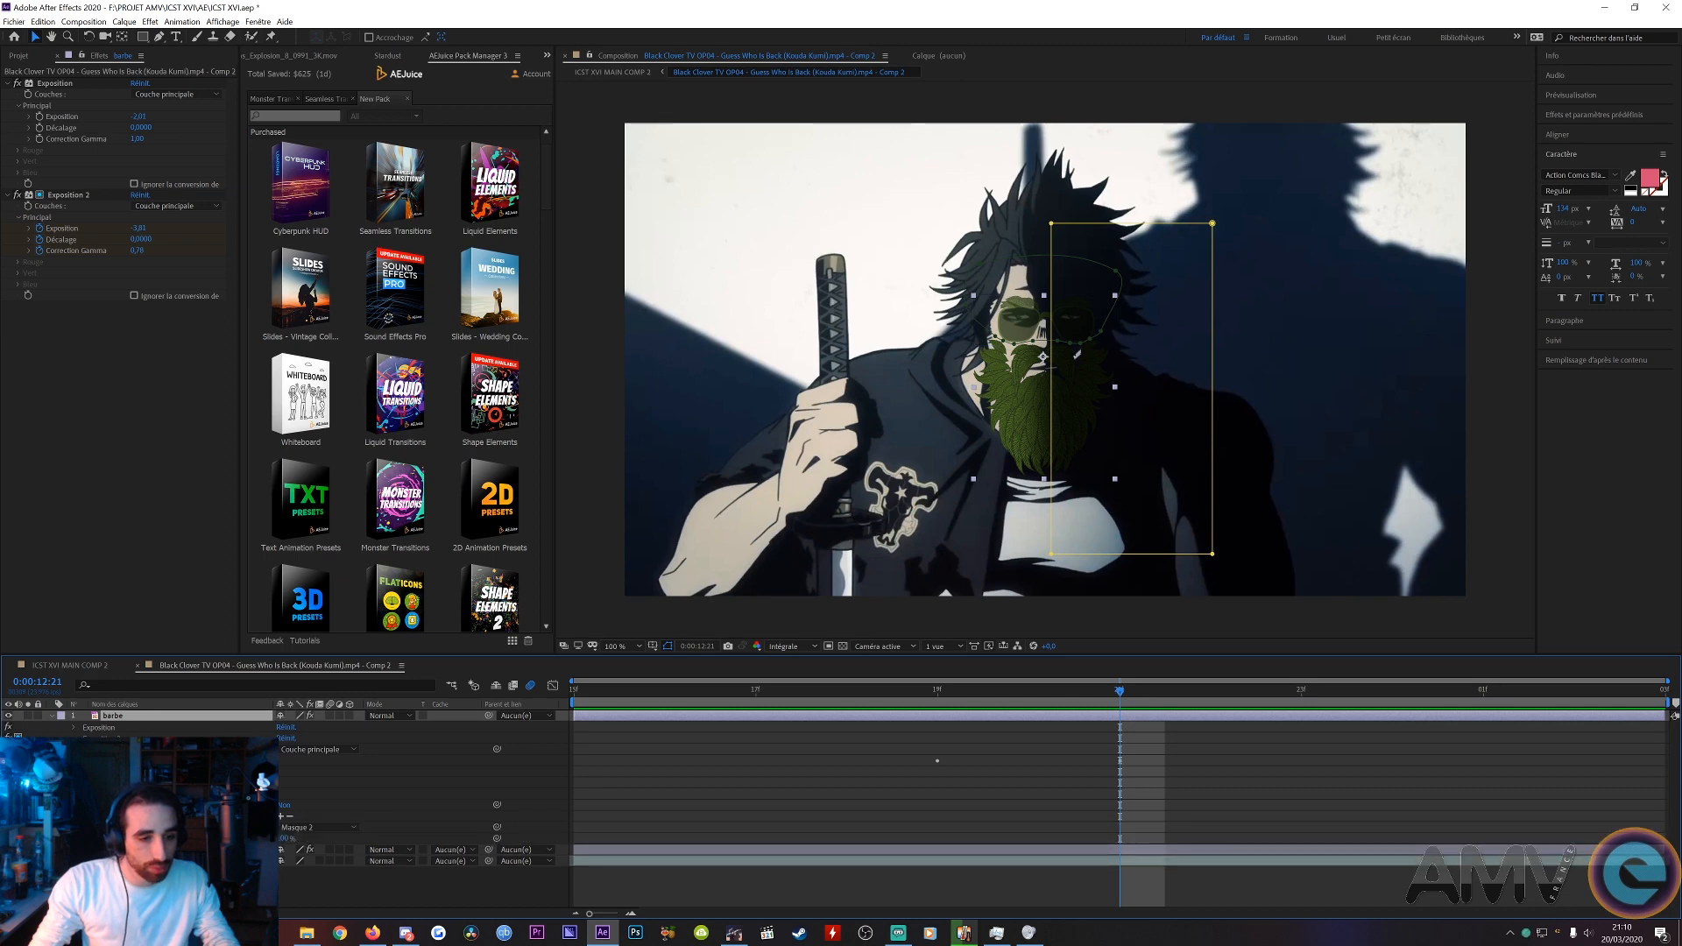
left_click(335, 829)
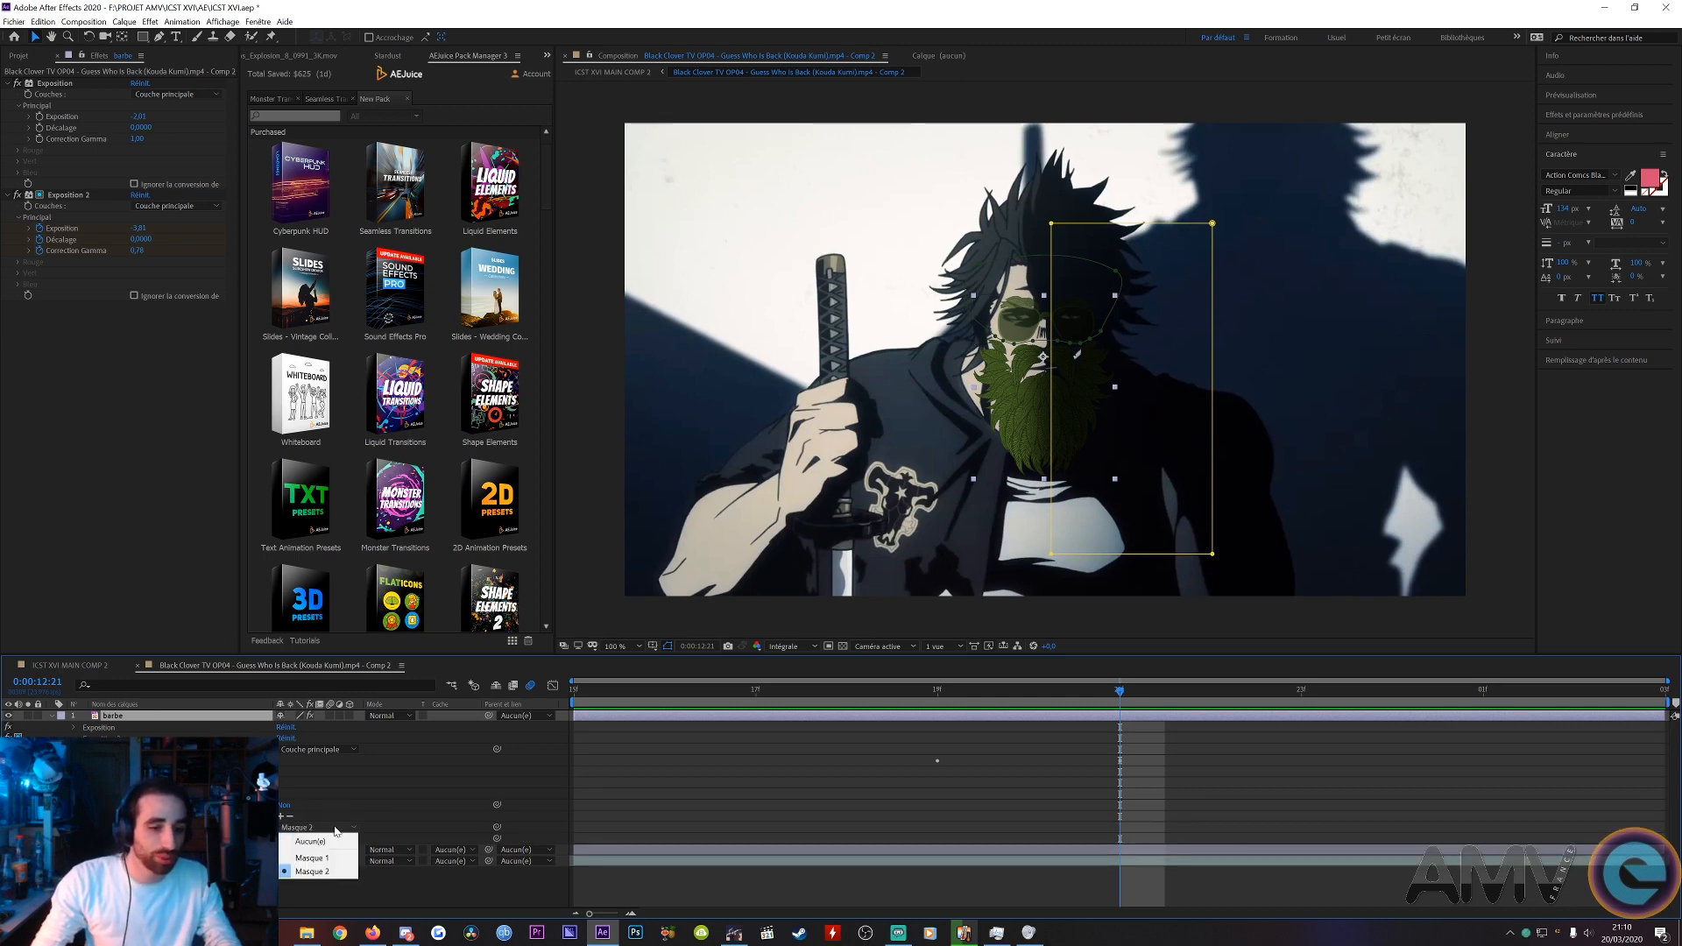
left_click(344, 815)
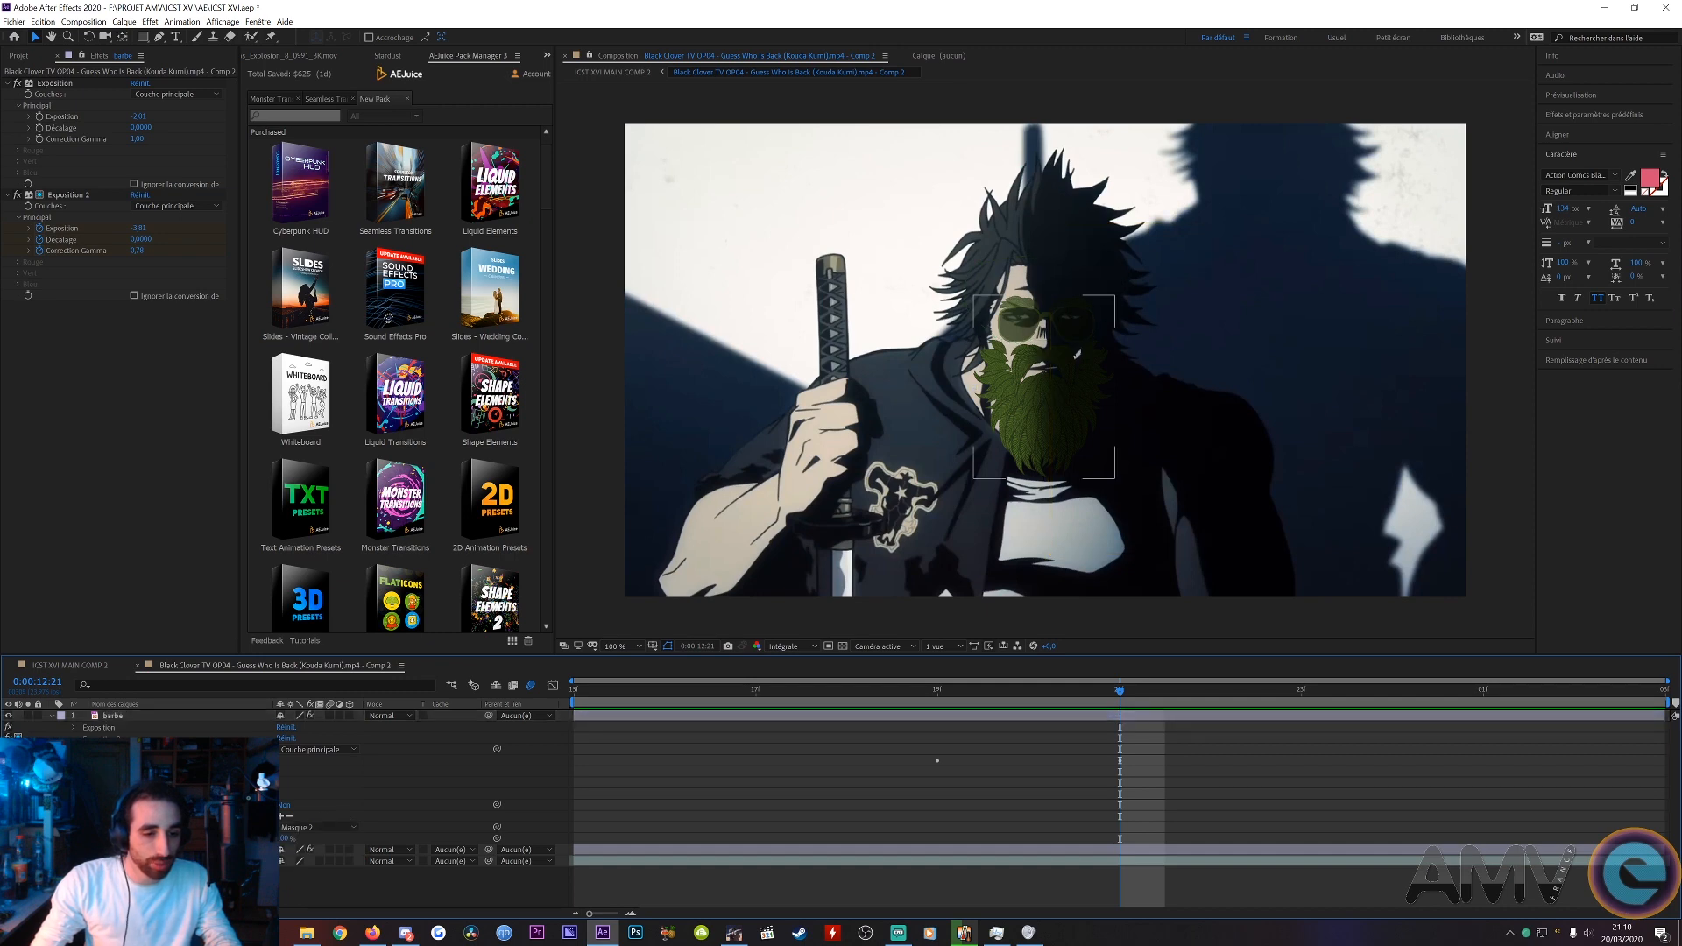
- Toggle Exposition 2 off and on repeatedly on the barbe layer to compare the beard's shading, leaving the effect enabled
left_click(1046, 372)
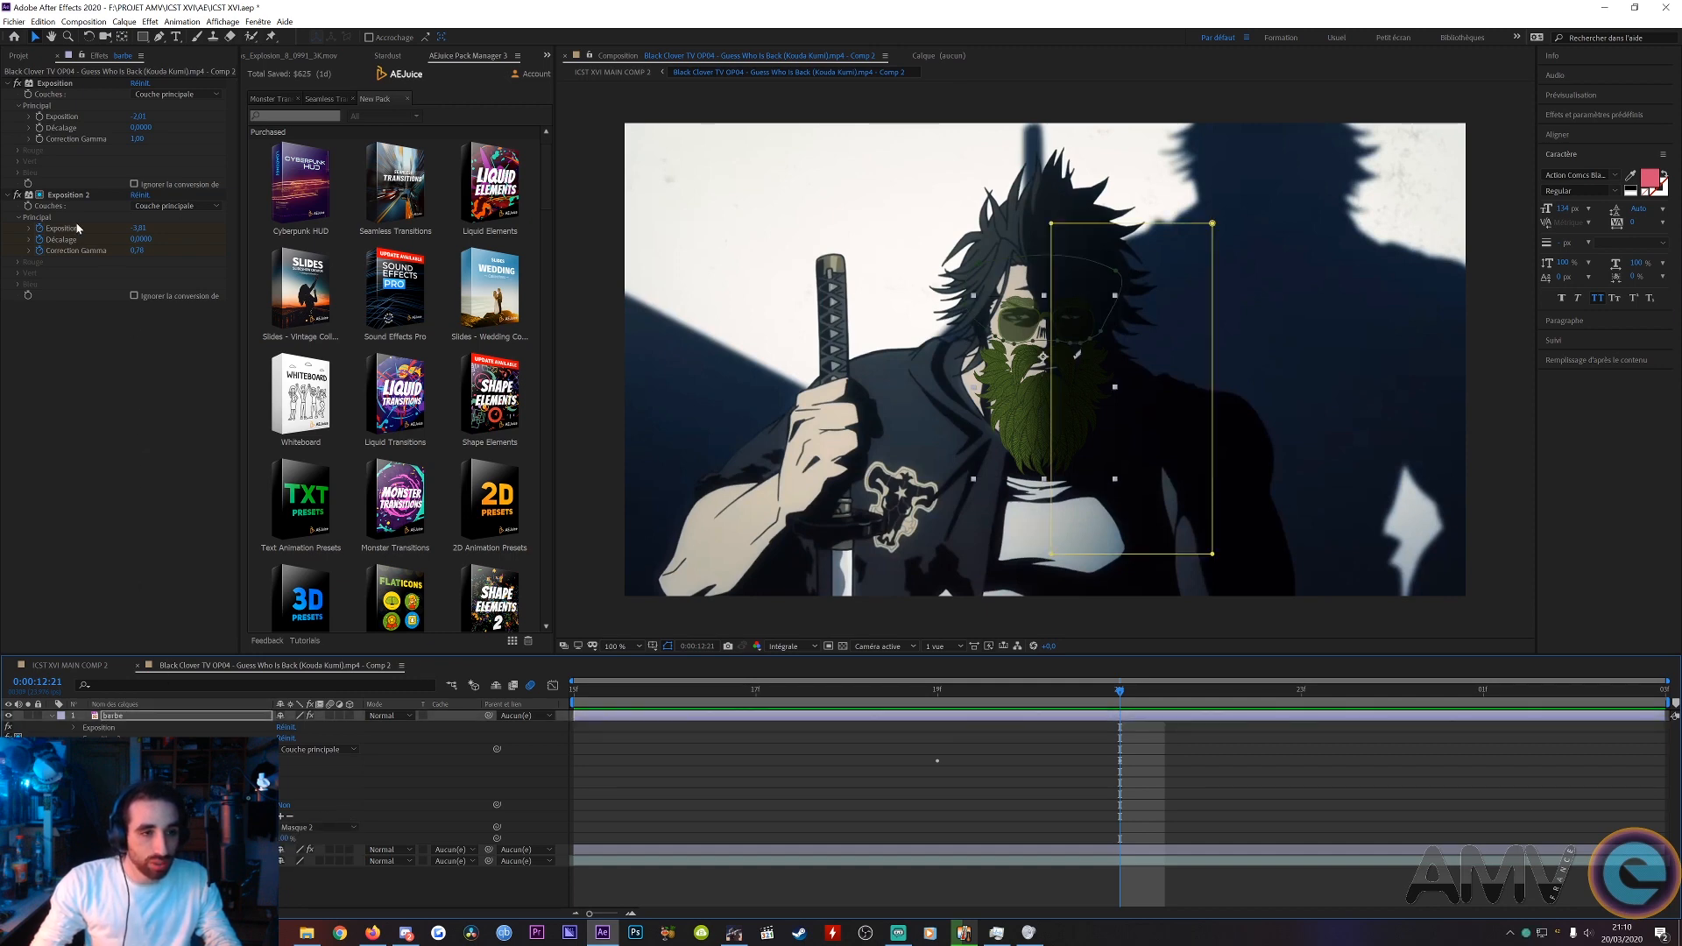
left_click(18, 194)
left_click(17, 194)
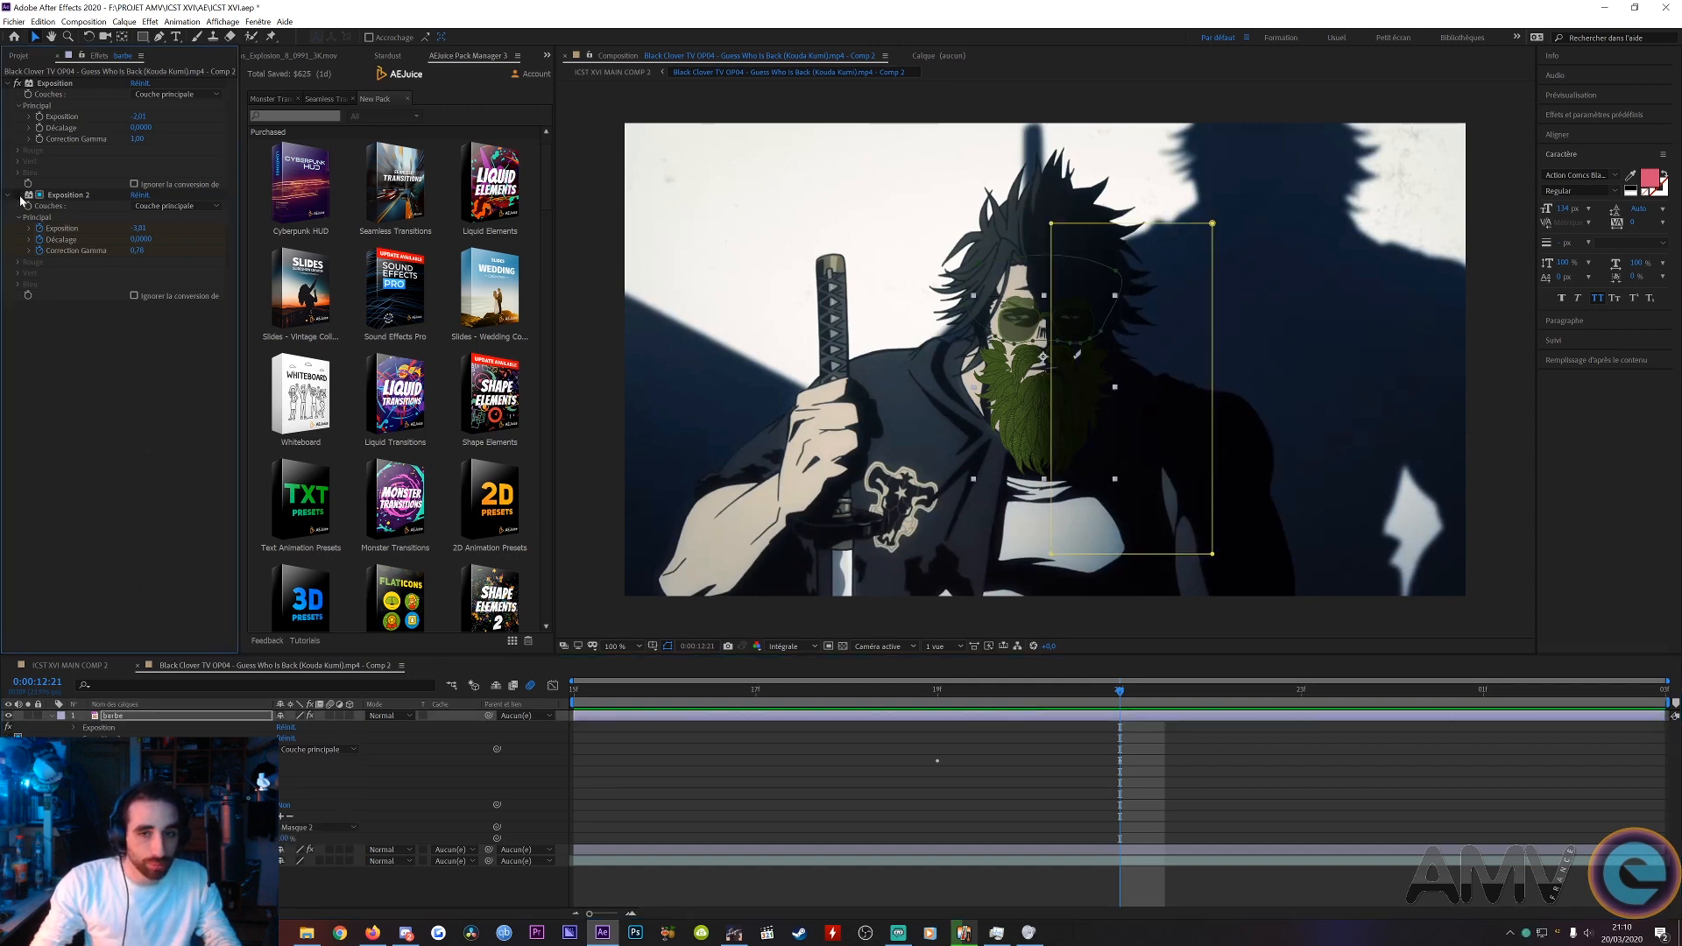
left_click(20, 198)
left_click(20, 198)
left_click(21, 198)
left_click(20, 198)
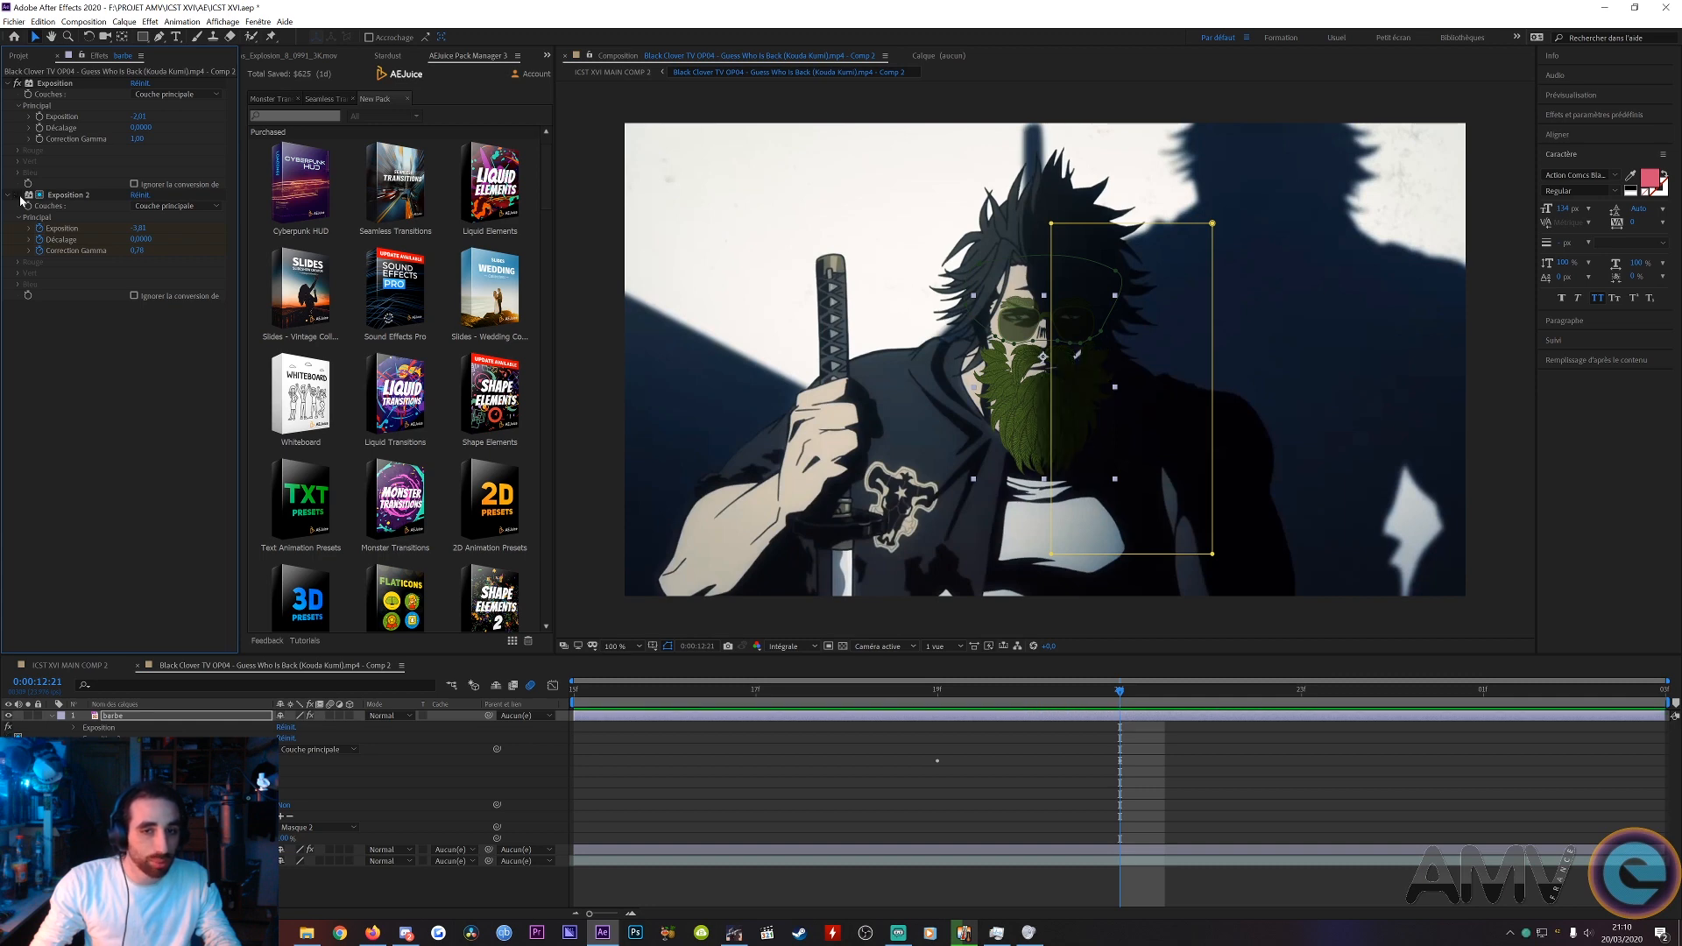
left_click(20, 198)
left_click(20, 198)
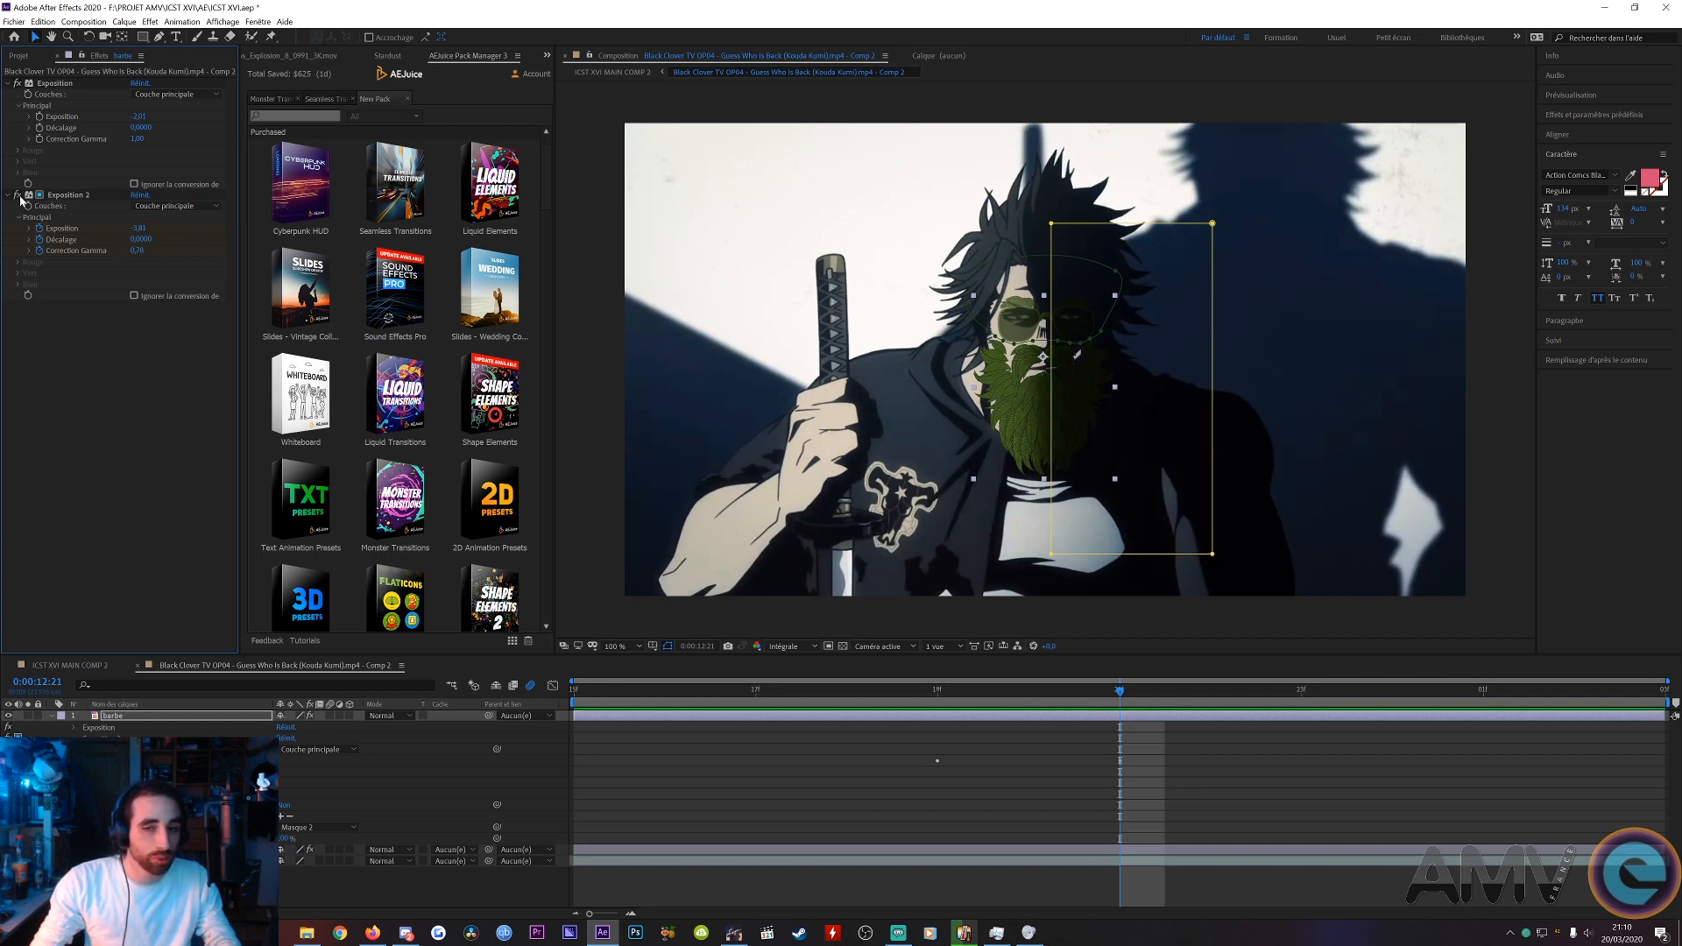
left_click(20, 198)
left_click(20, 198)
left_click(20, 198)
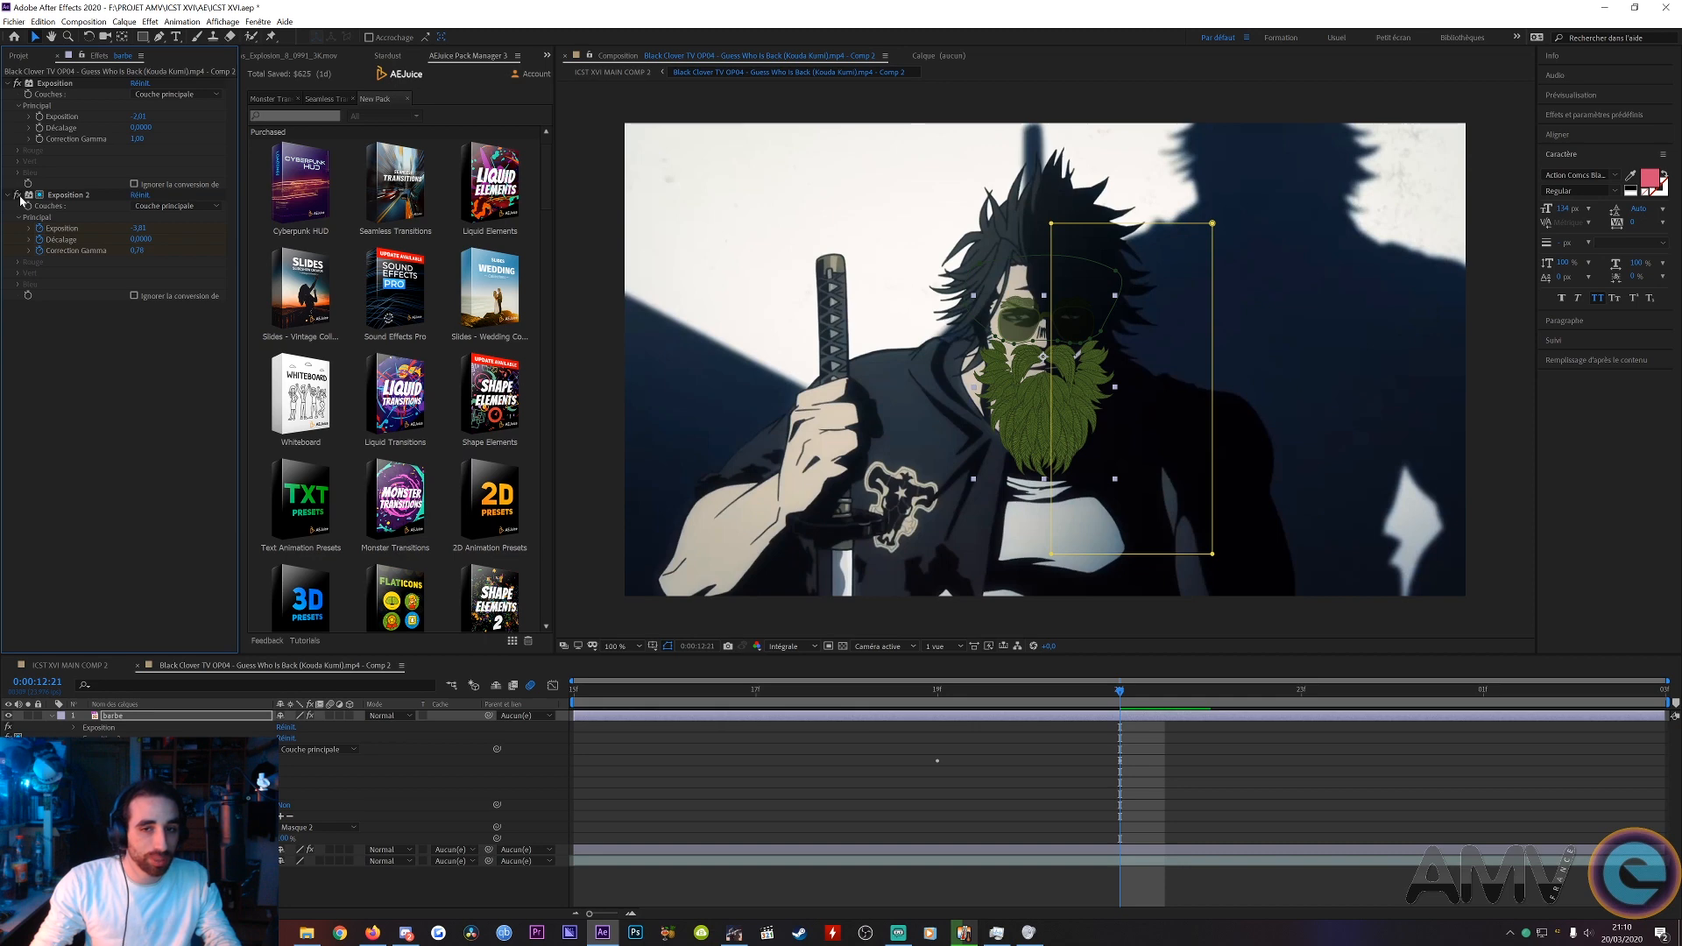
left_click(20, 198)
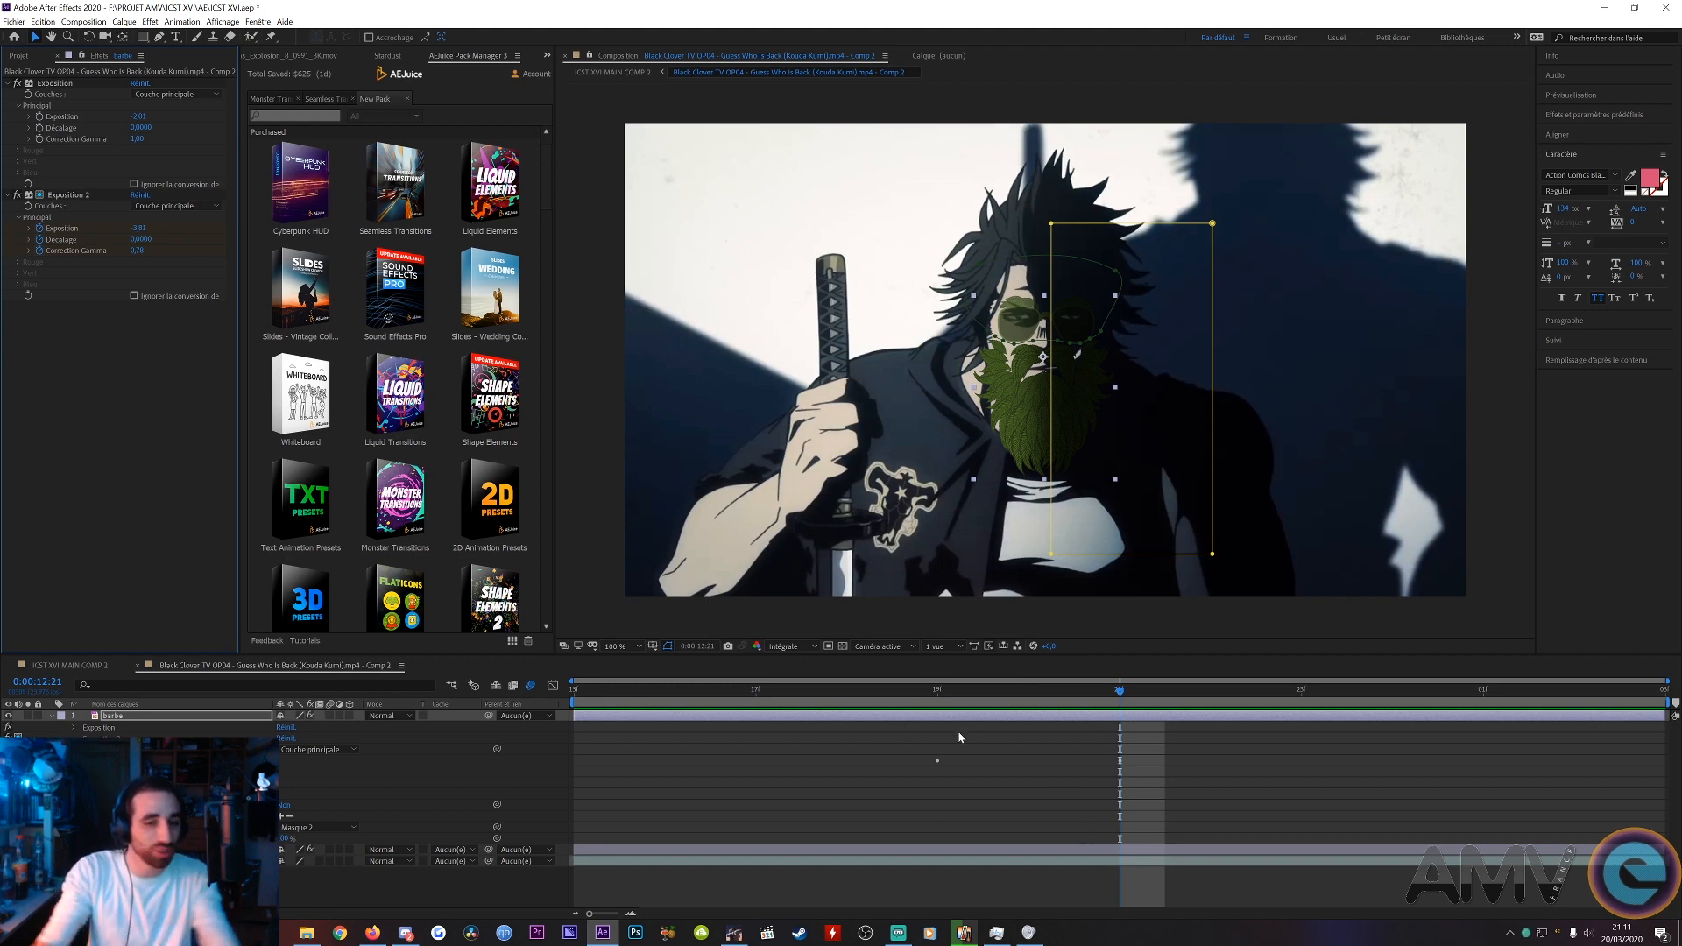
left_click(1021, 320)
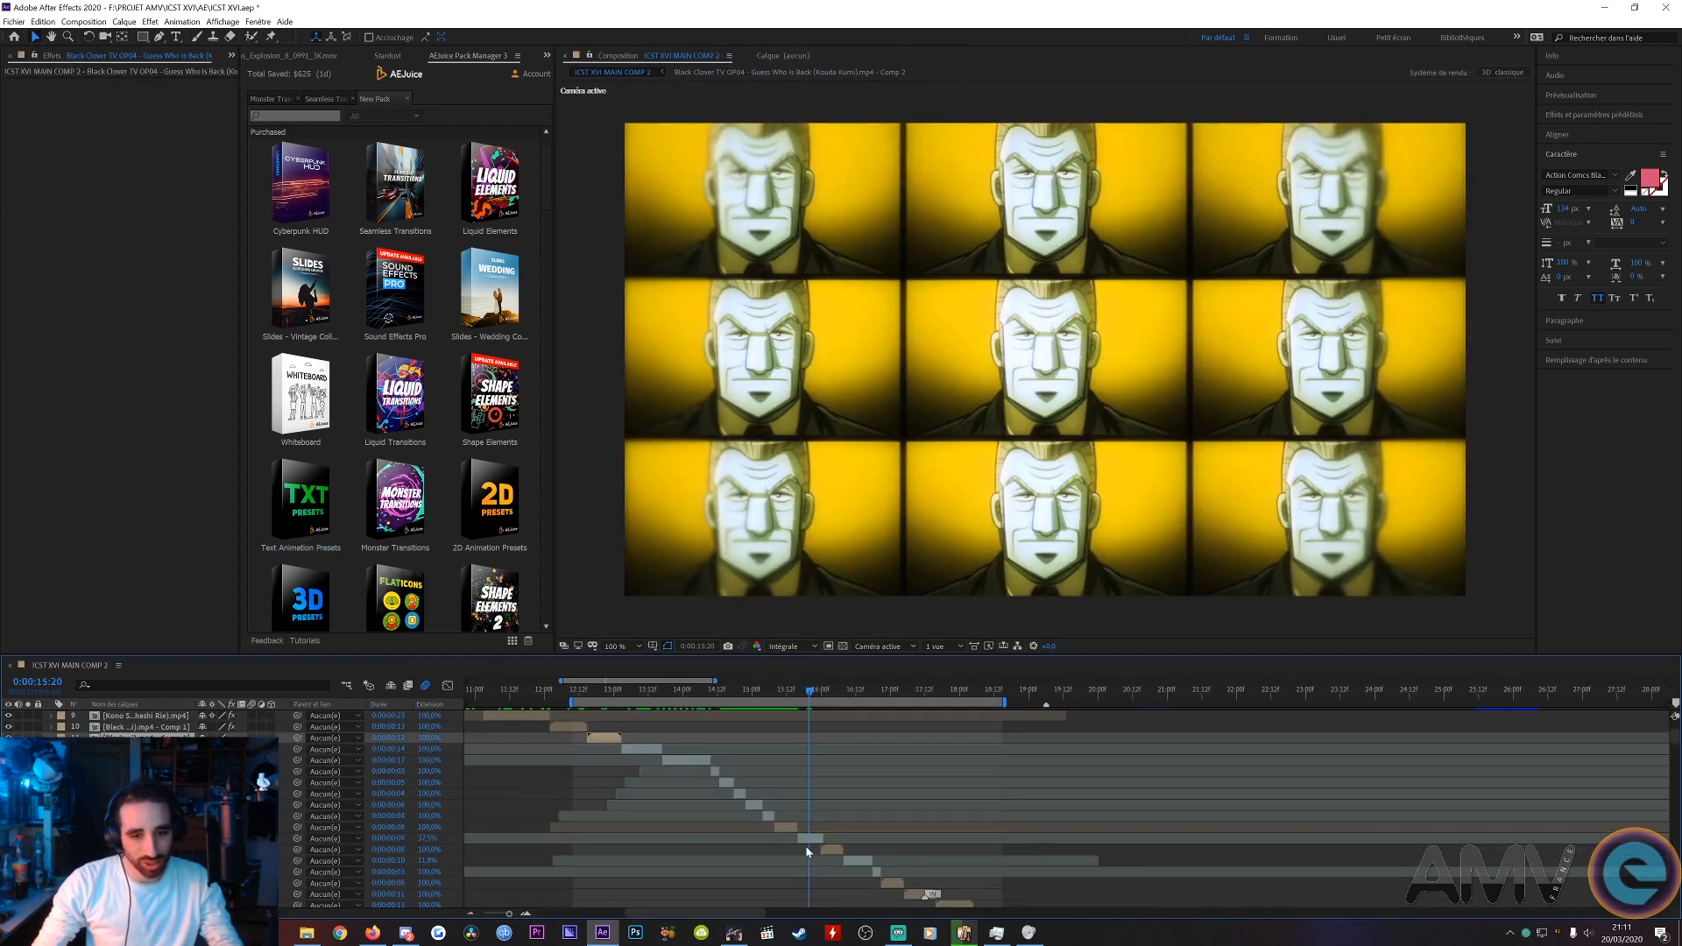
- Preview the scene petite fille oeil comp and examine the masked hand layer and the one-frame hand layers beneath it
left_click(807, 840)
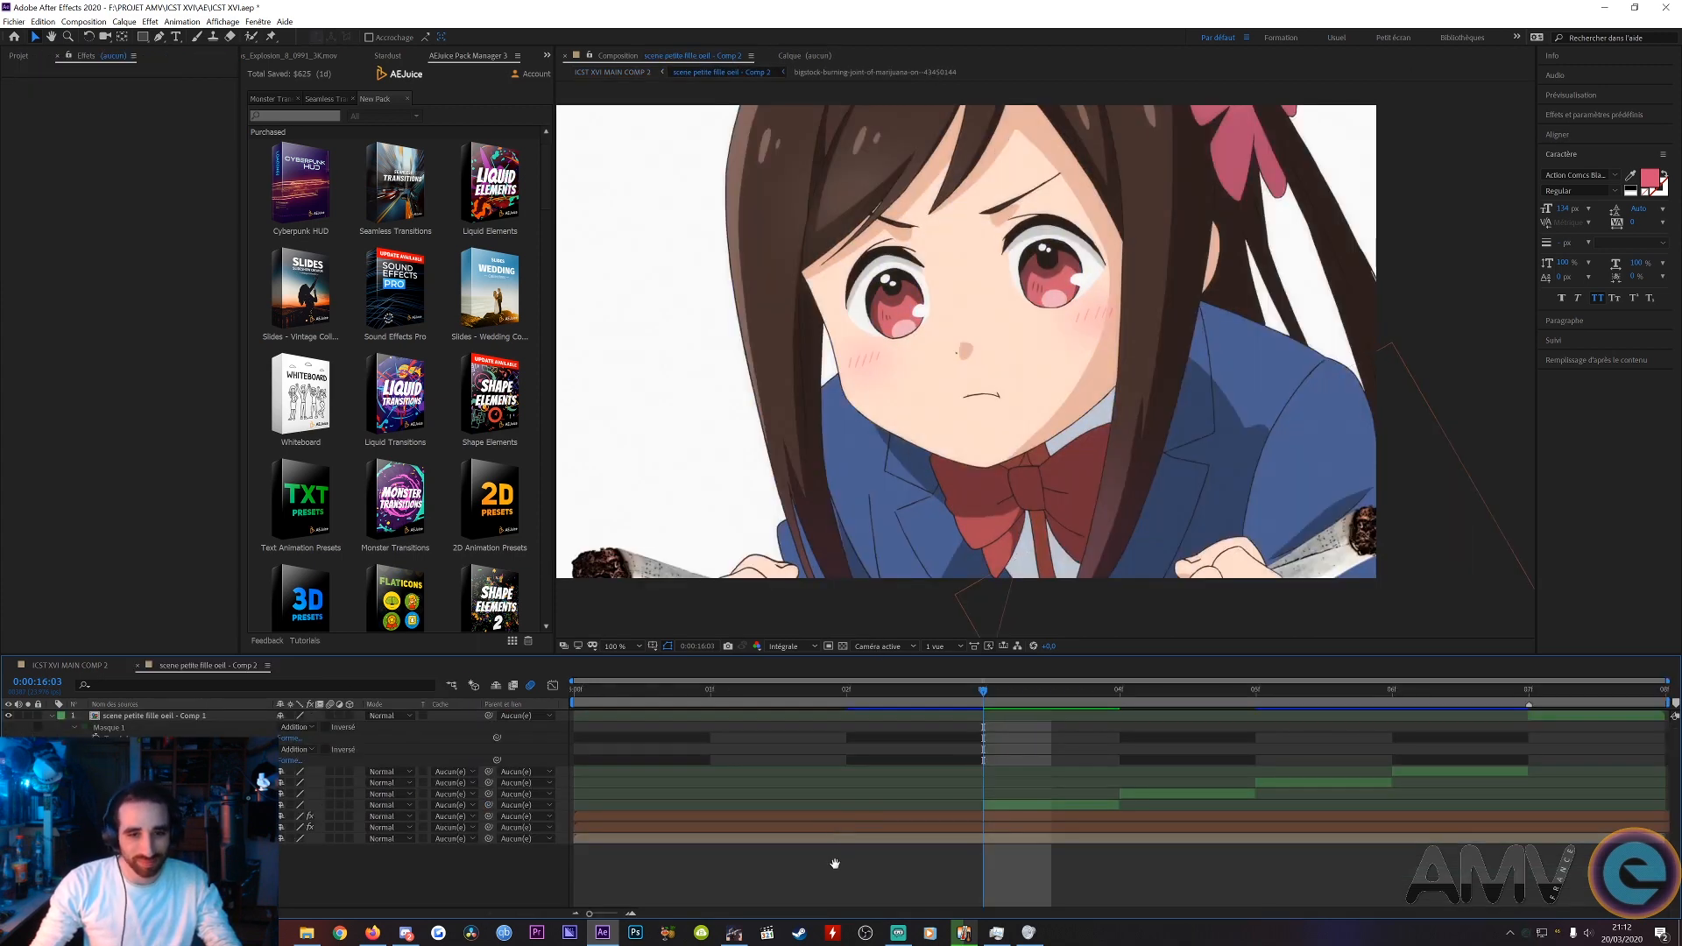
key("space")
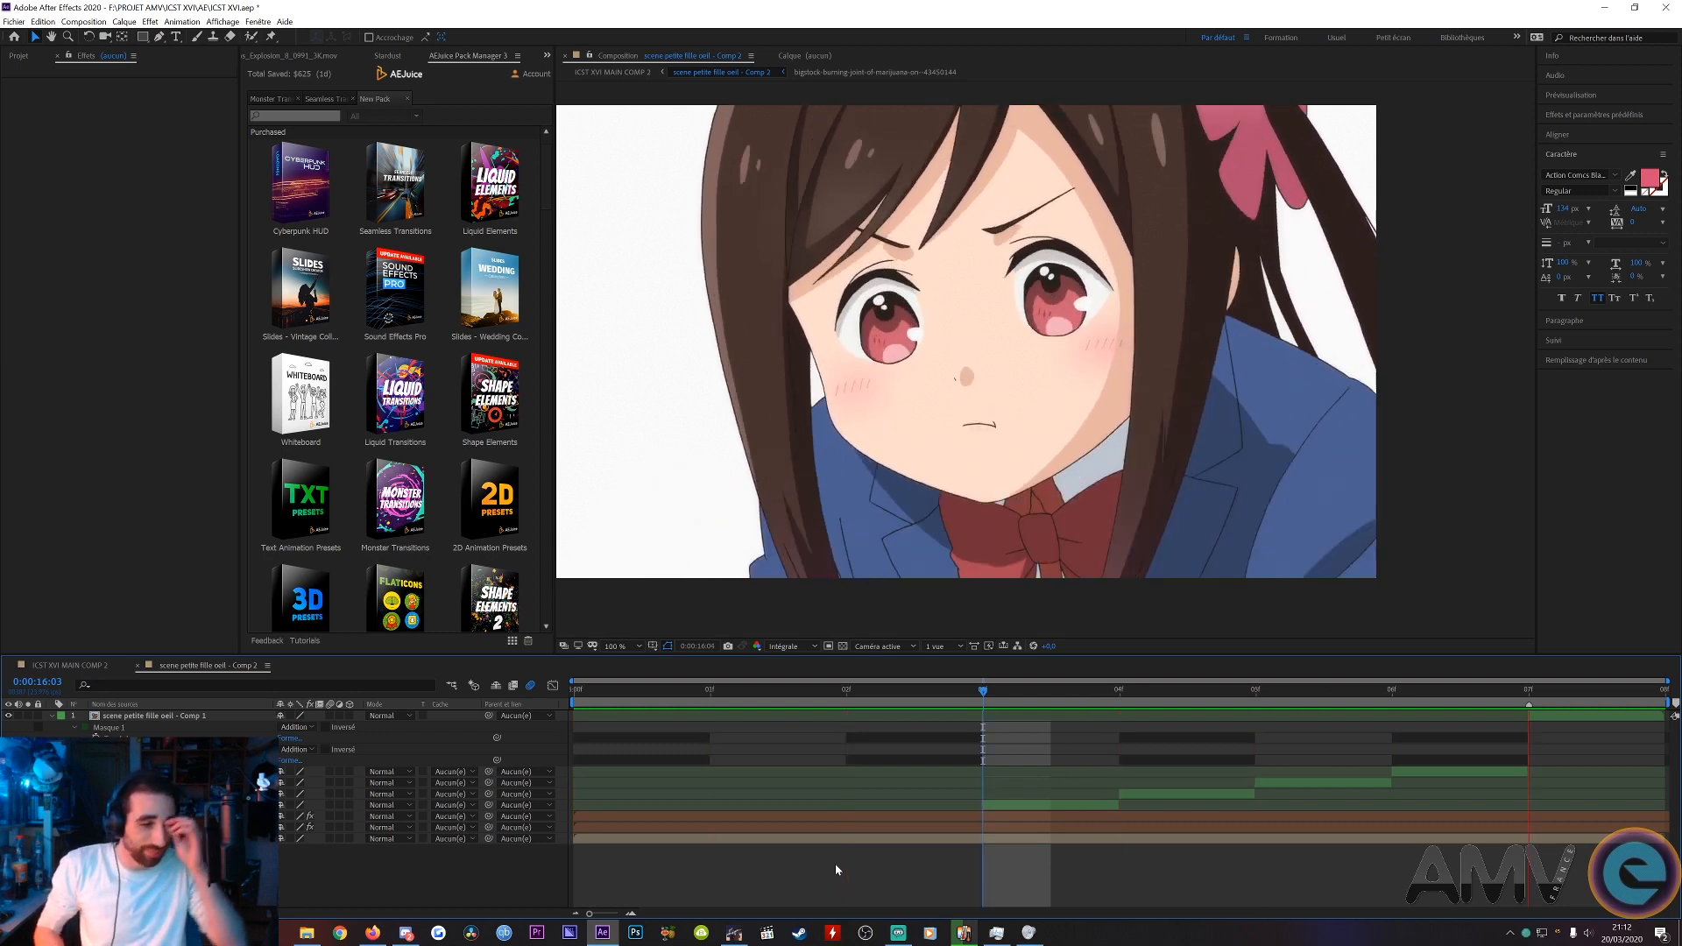
left_click(1136, 525)
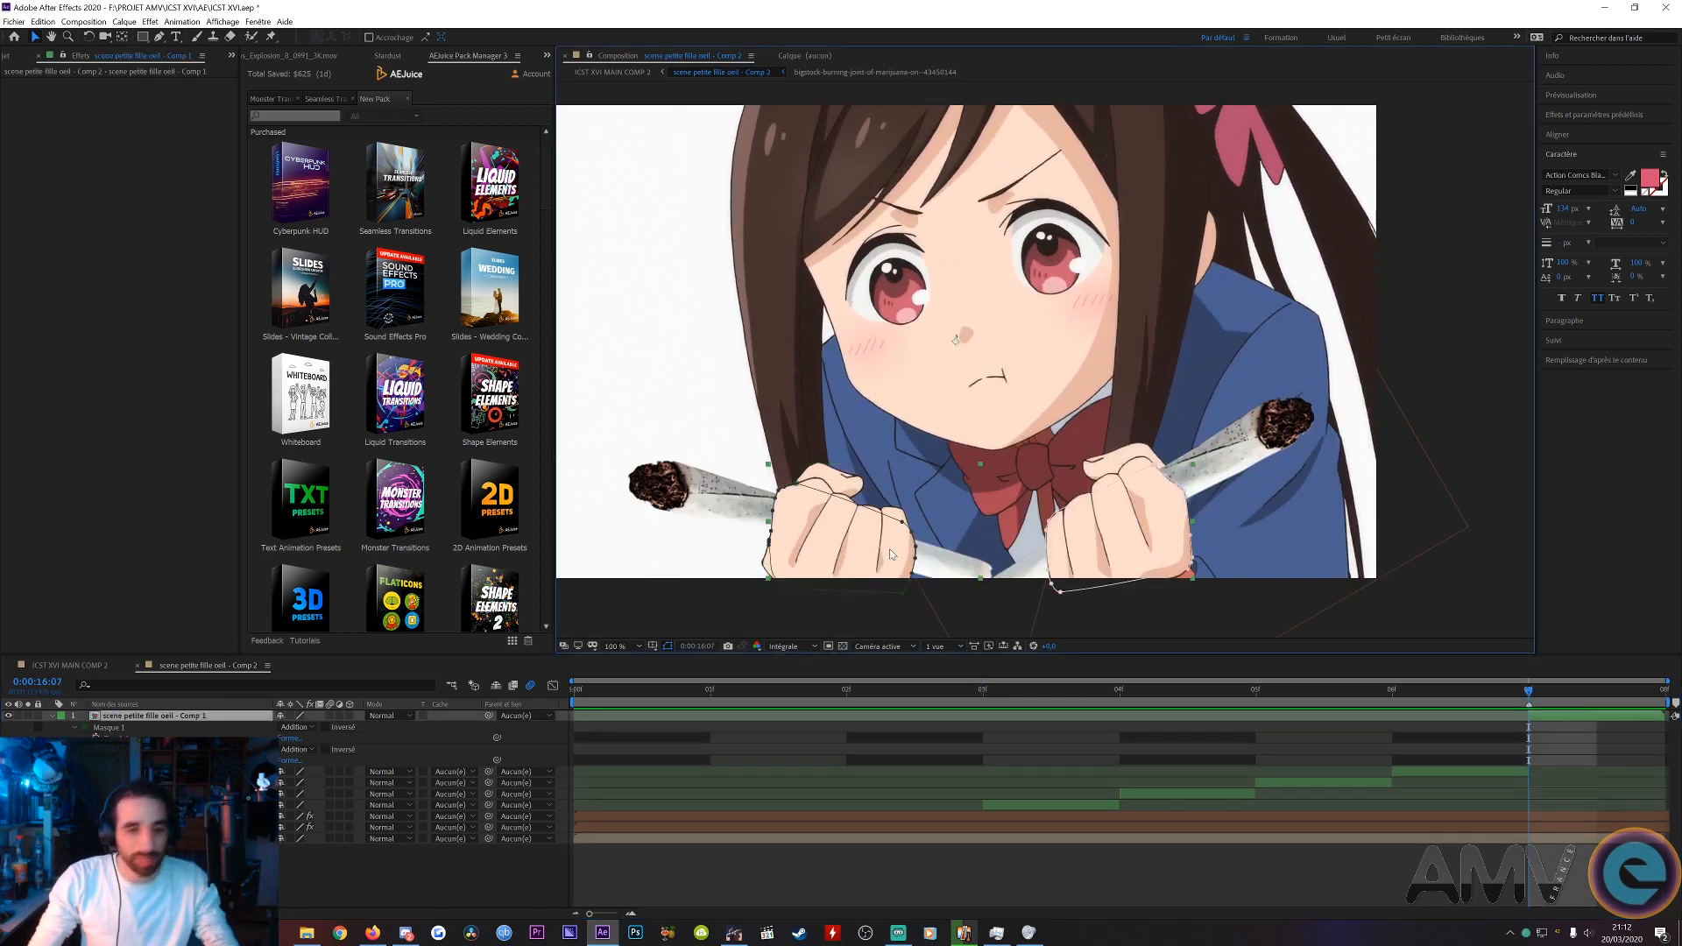
left_click(1288, 784)
left_click(1214, 793)
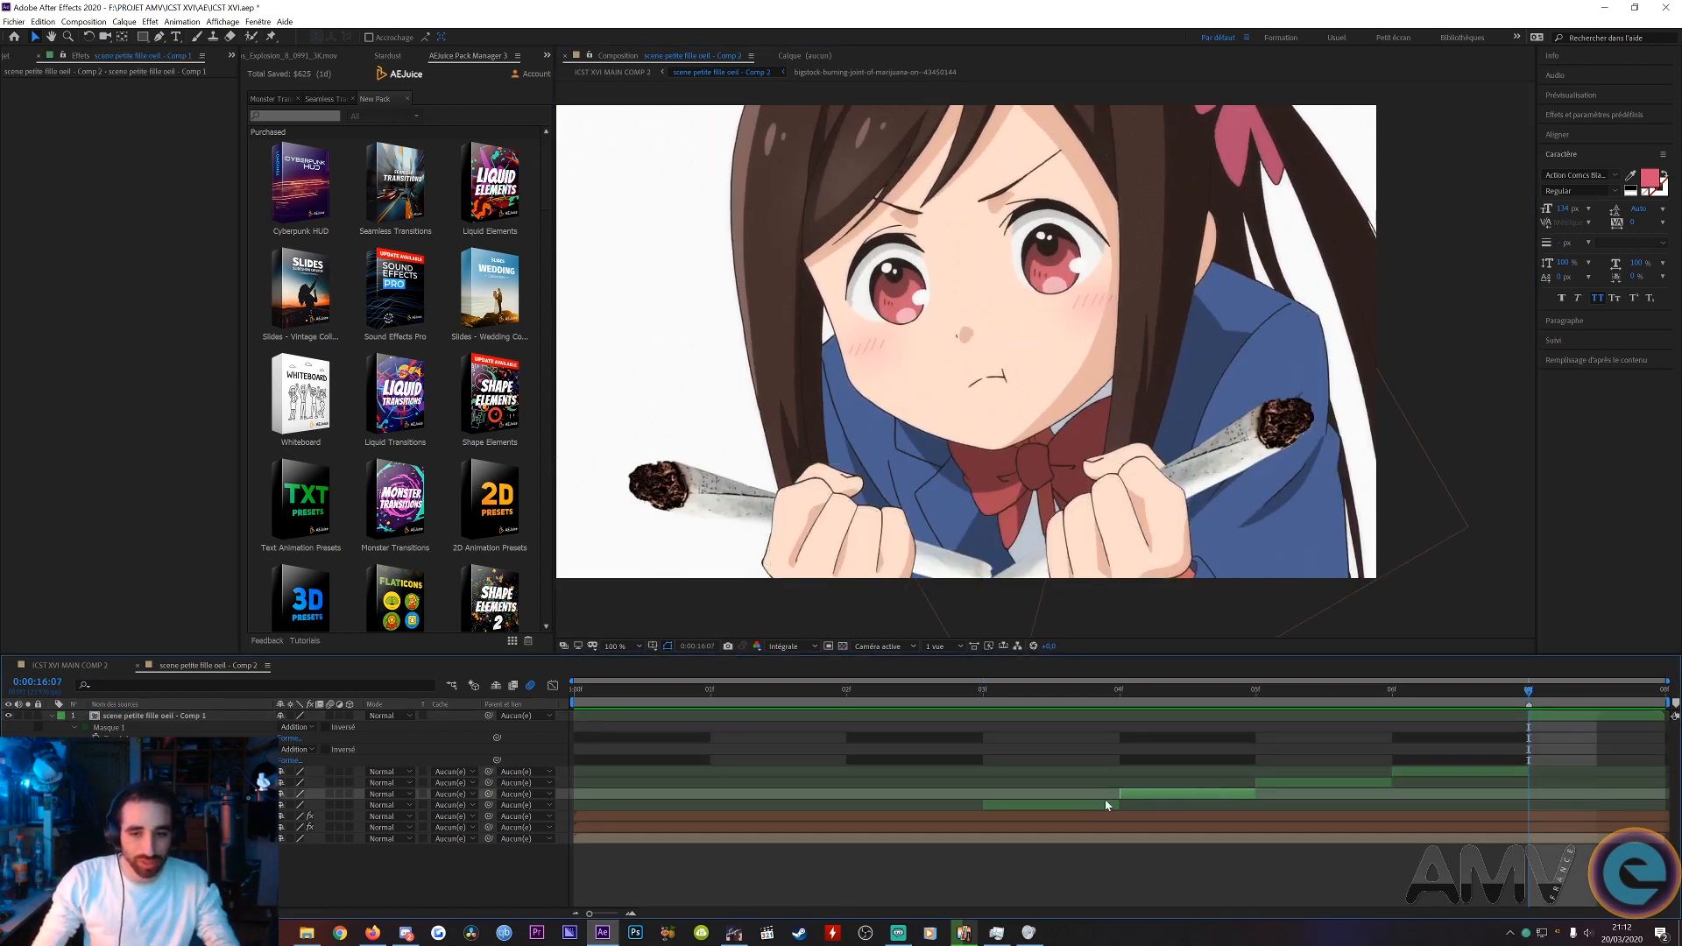
left_click(1104, 804)
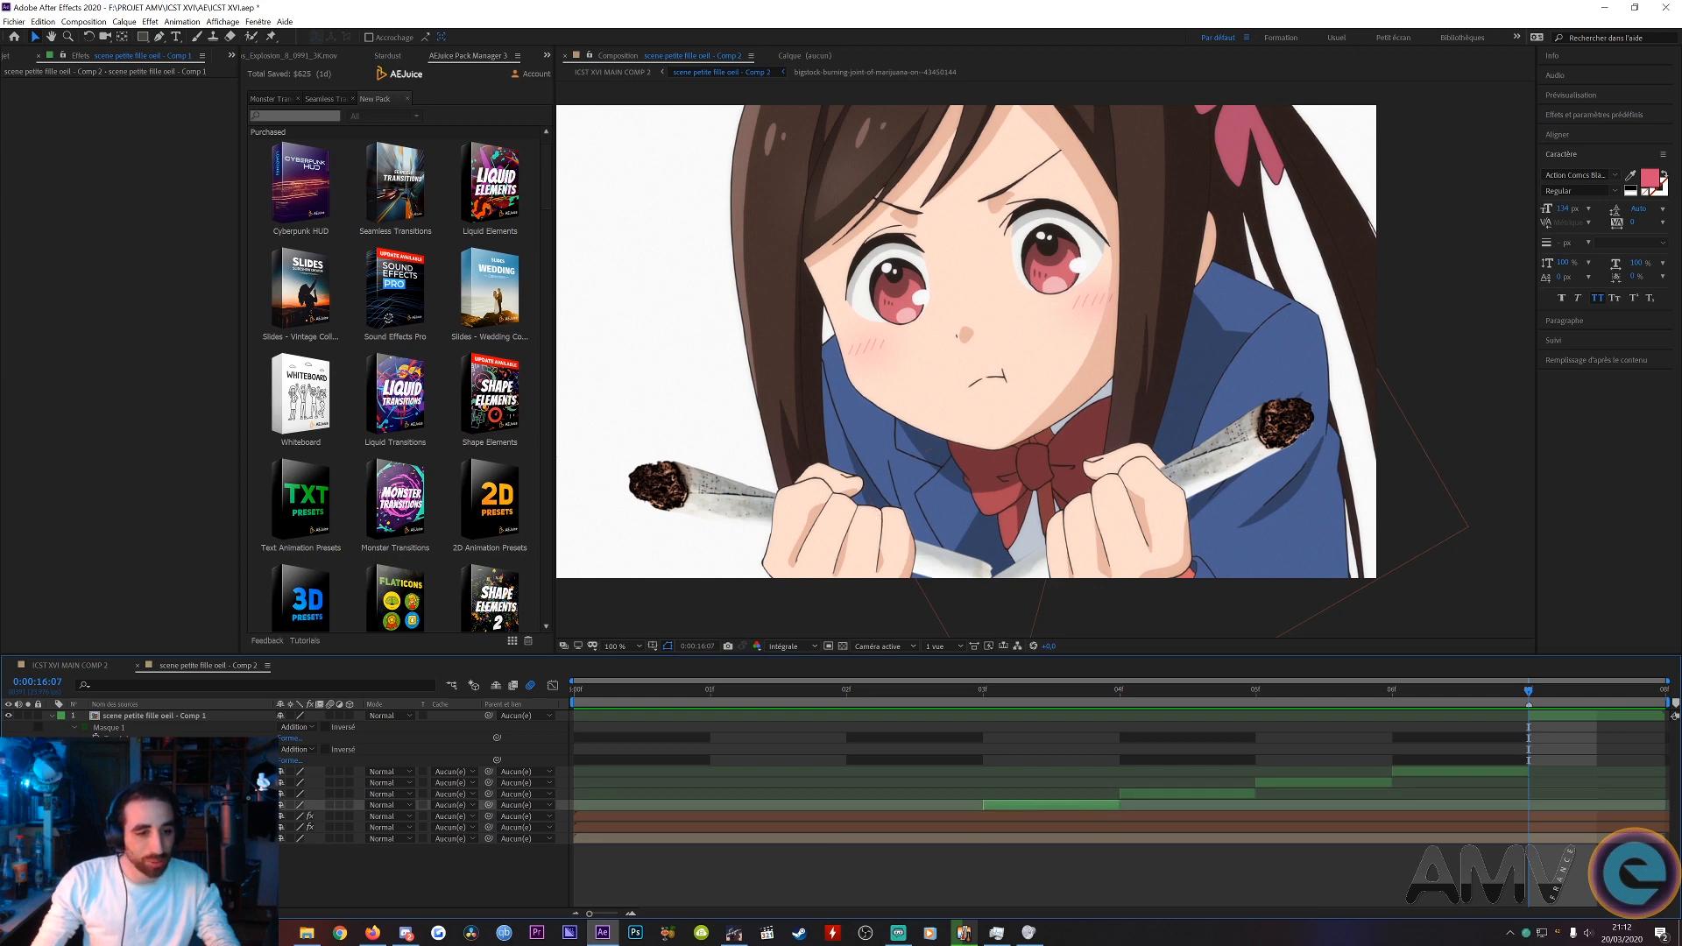
left_click(1052, 863)
- Reveal the keyframes of the two burning-joint layers and select the upper one to view its full frame
left_click(1051, 816)
left_click(1052, 827, "shift")
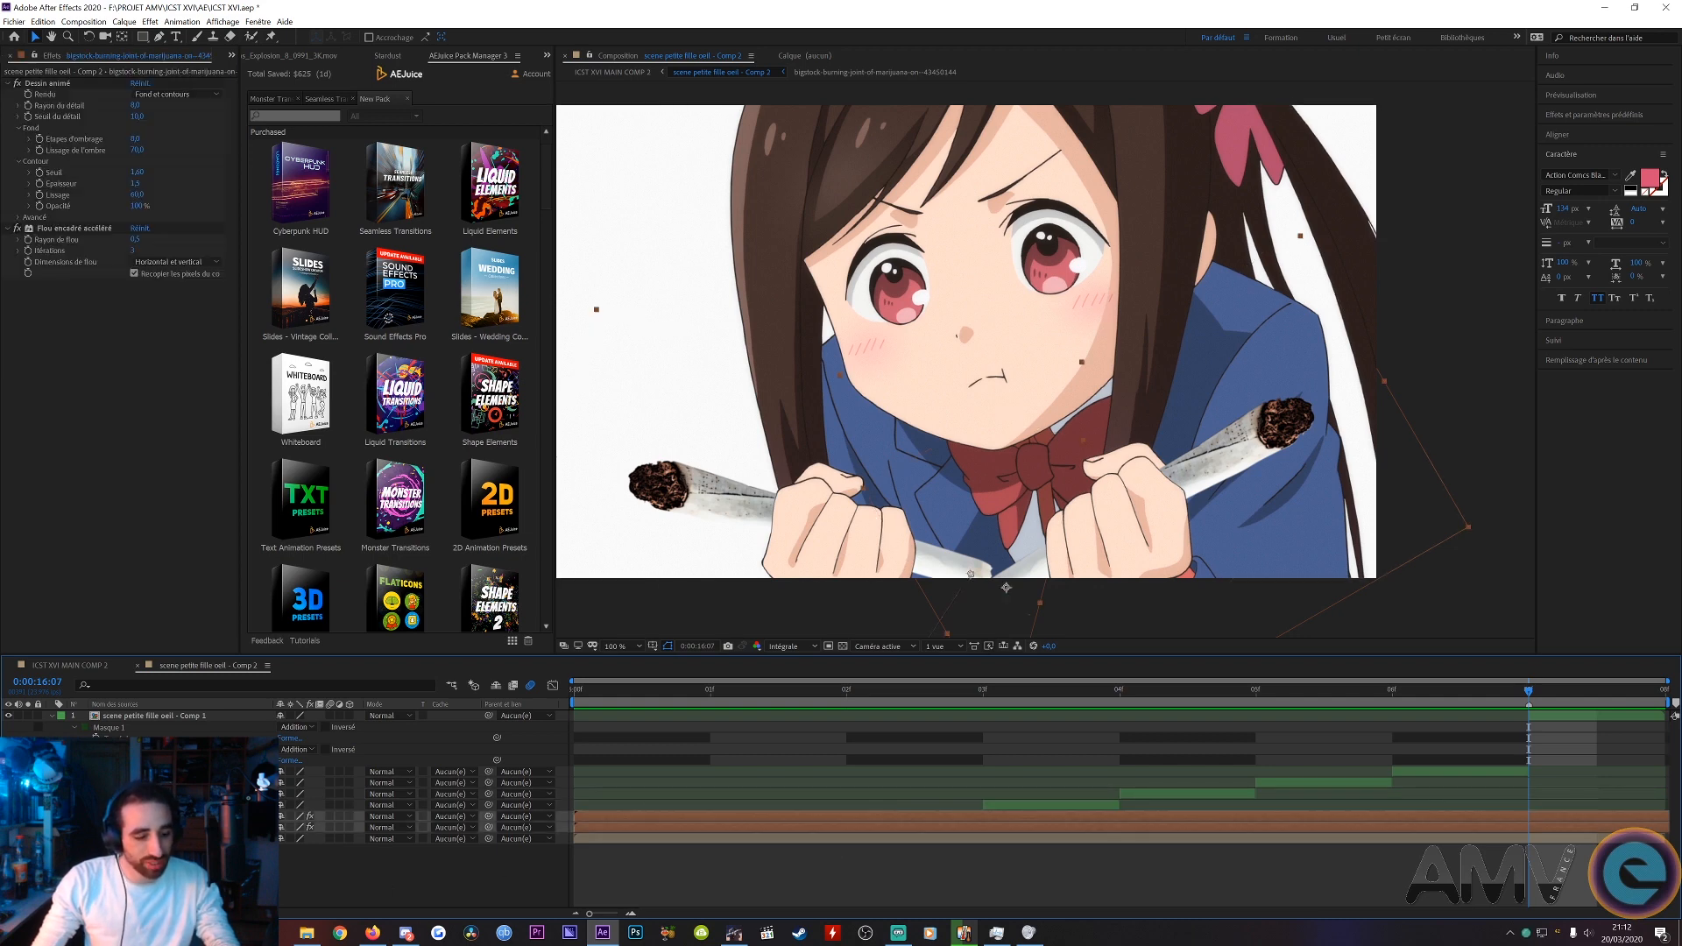
key("u")
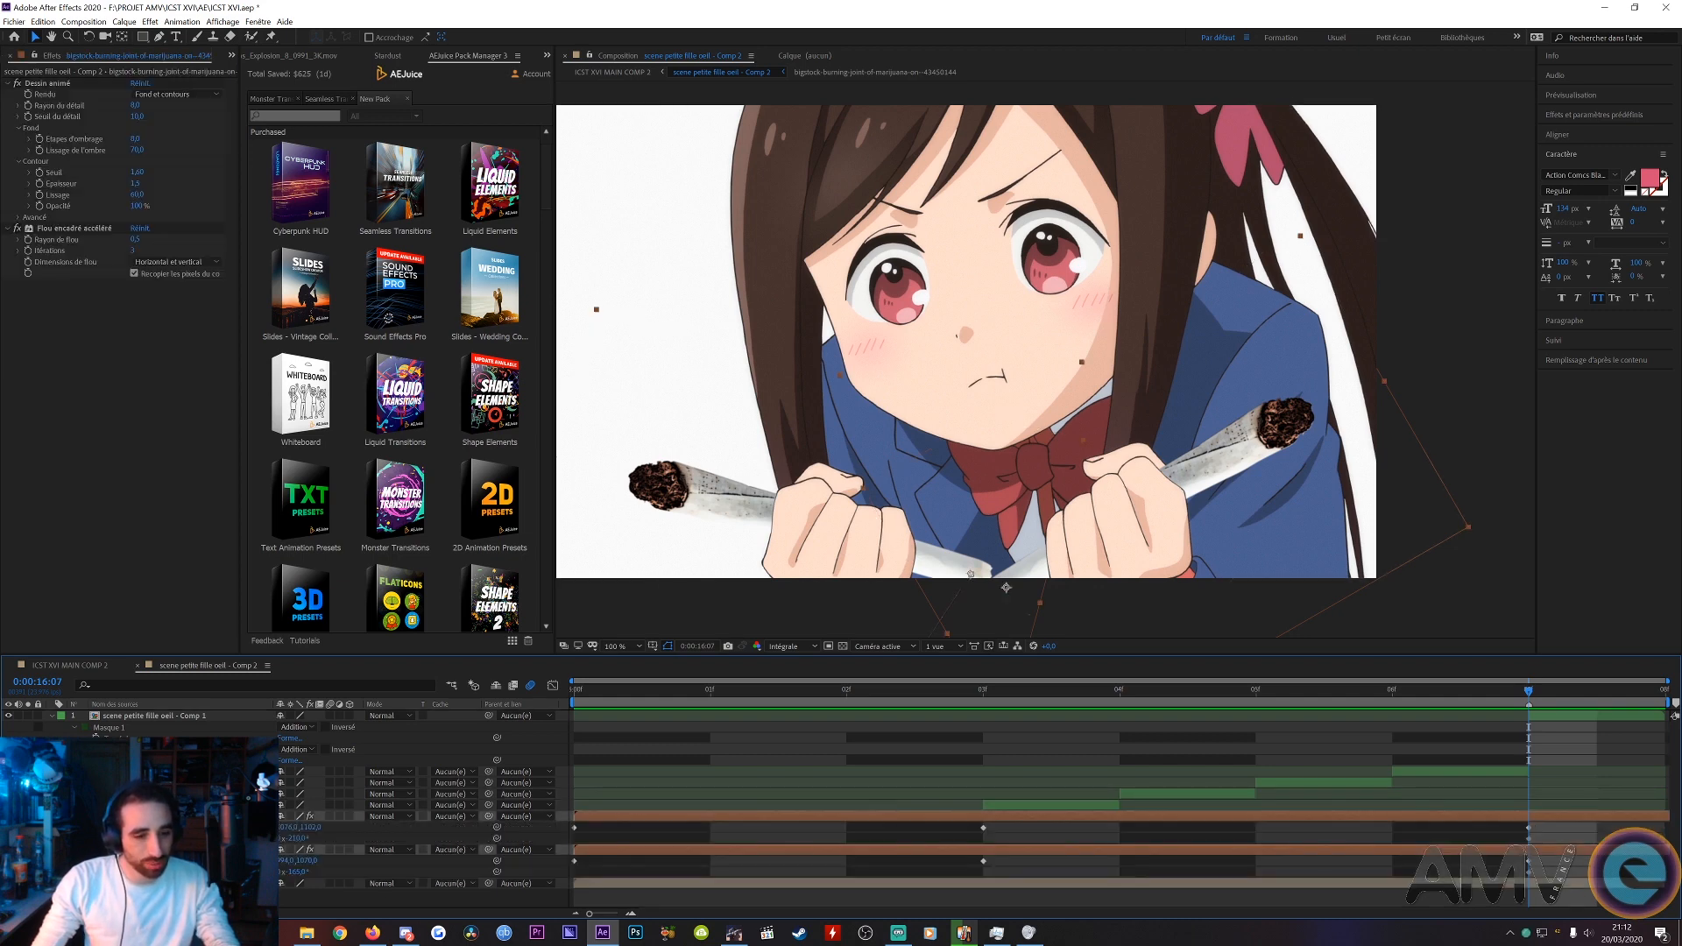
left_click(1315, 833)
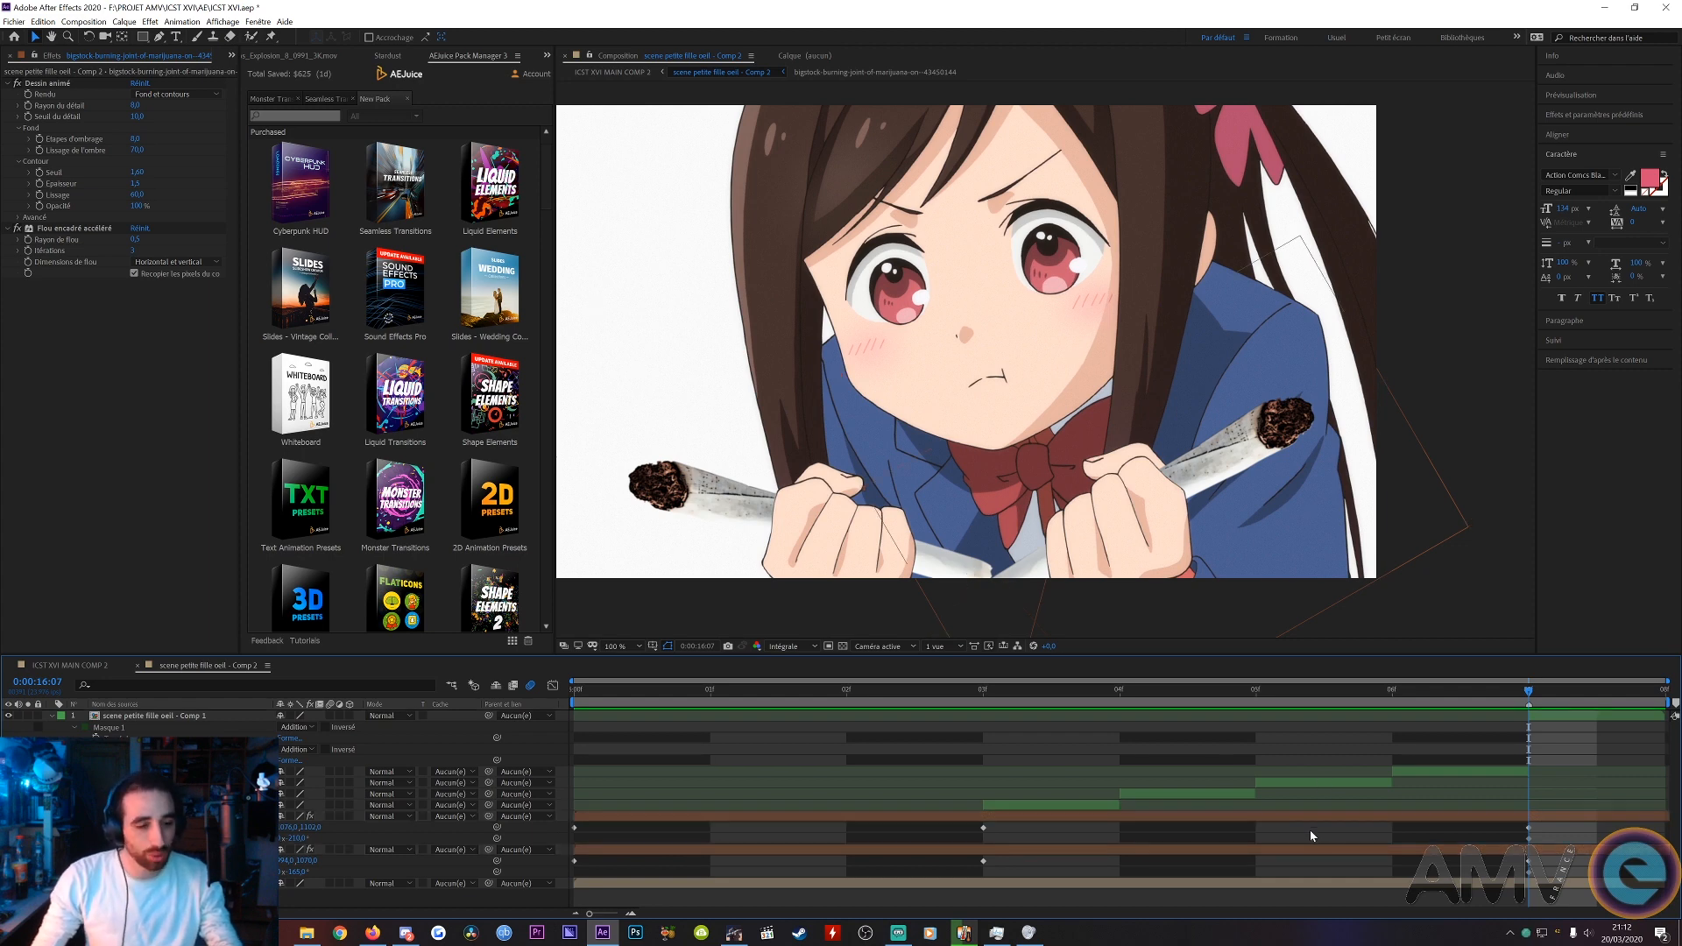
left_click(1280, 816)
scroll(1045, 386, "down", 1)
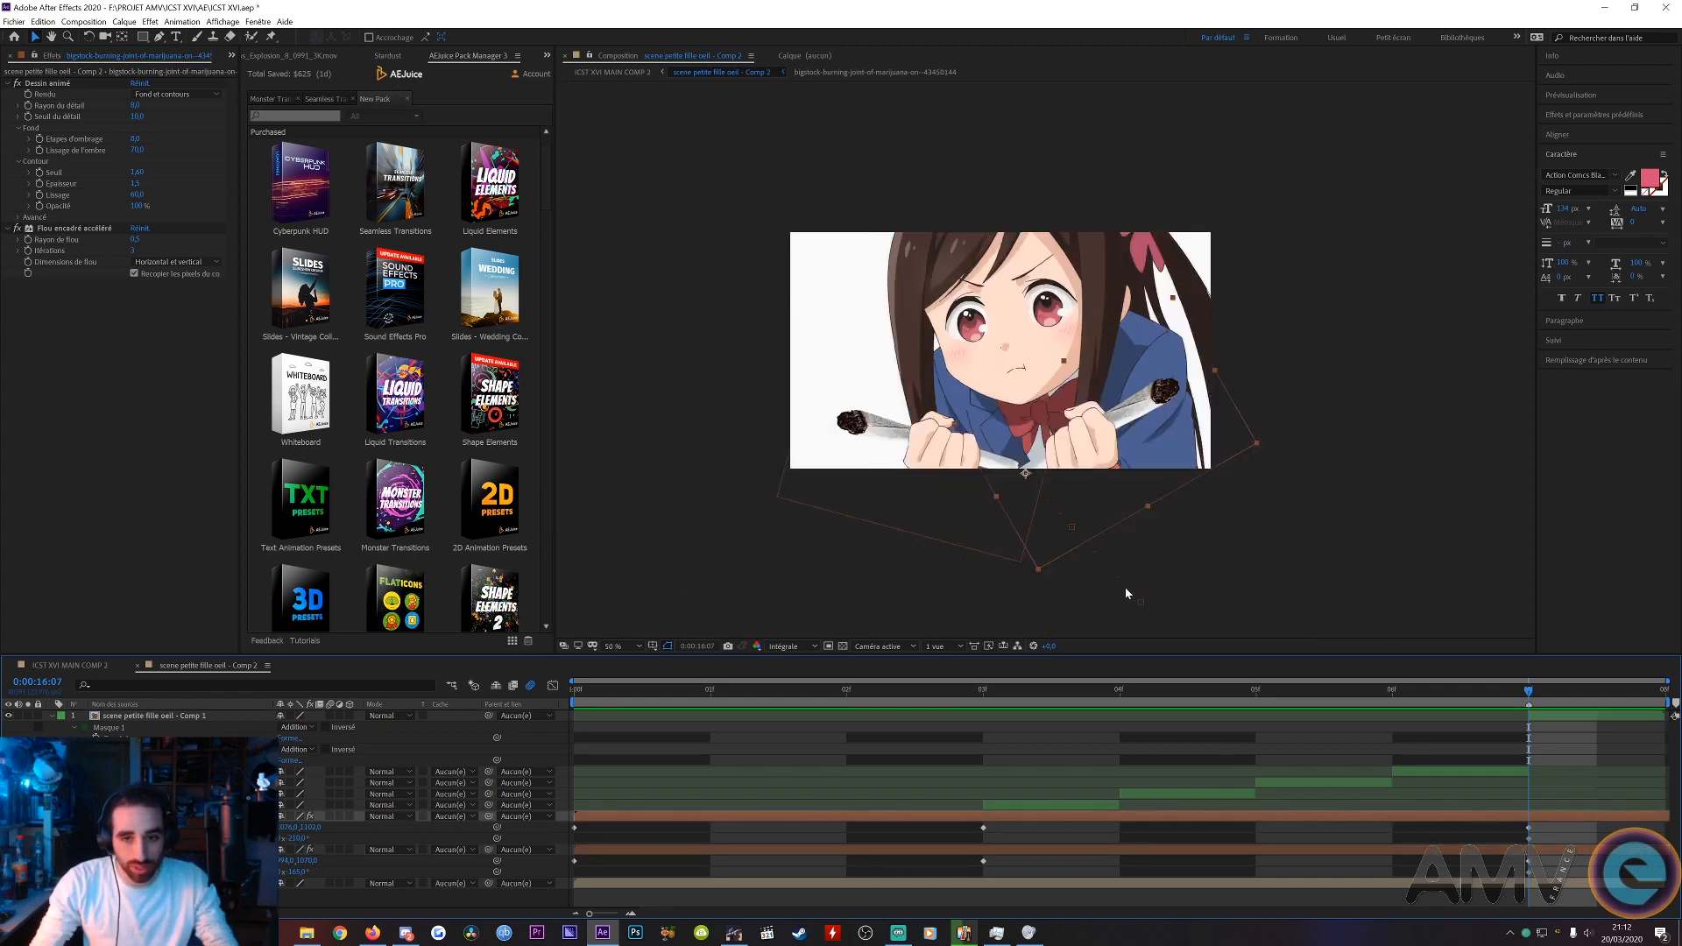
- At 0:00:16:05, examine the upper joint layer's Dessin animé and Flou encadré accéléré effects
left_click_drag(1375, 689, 1256, 689)
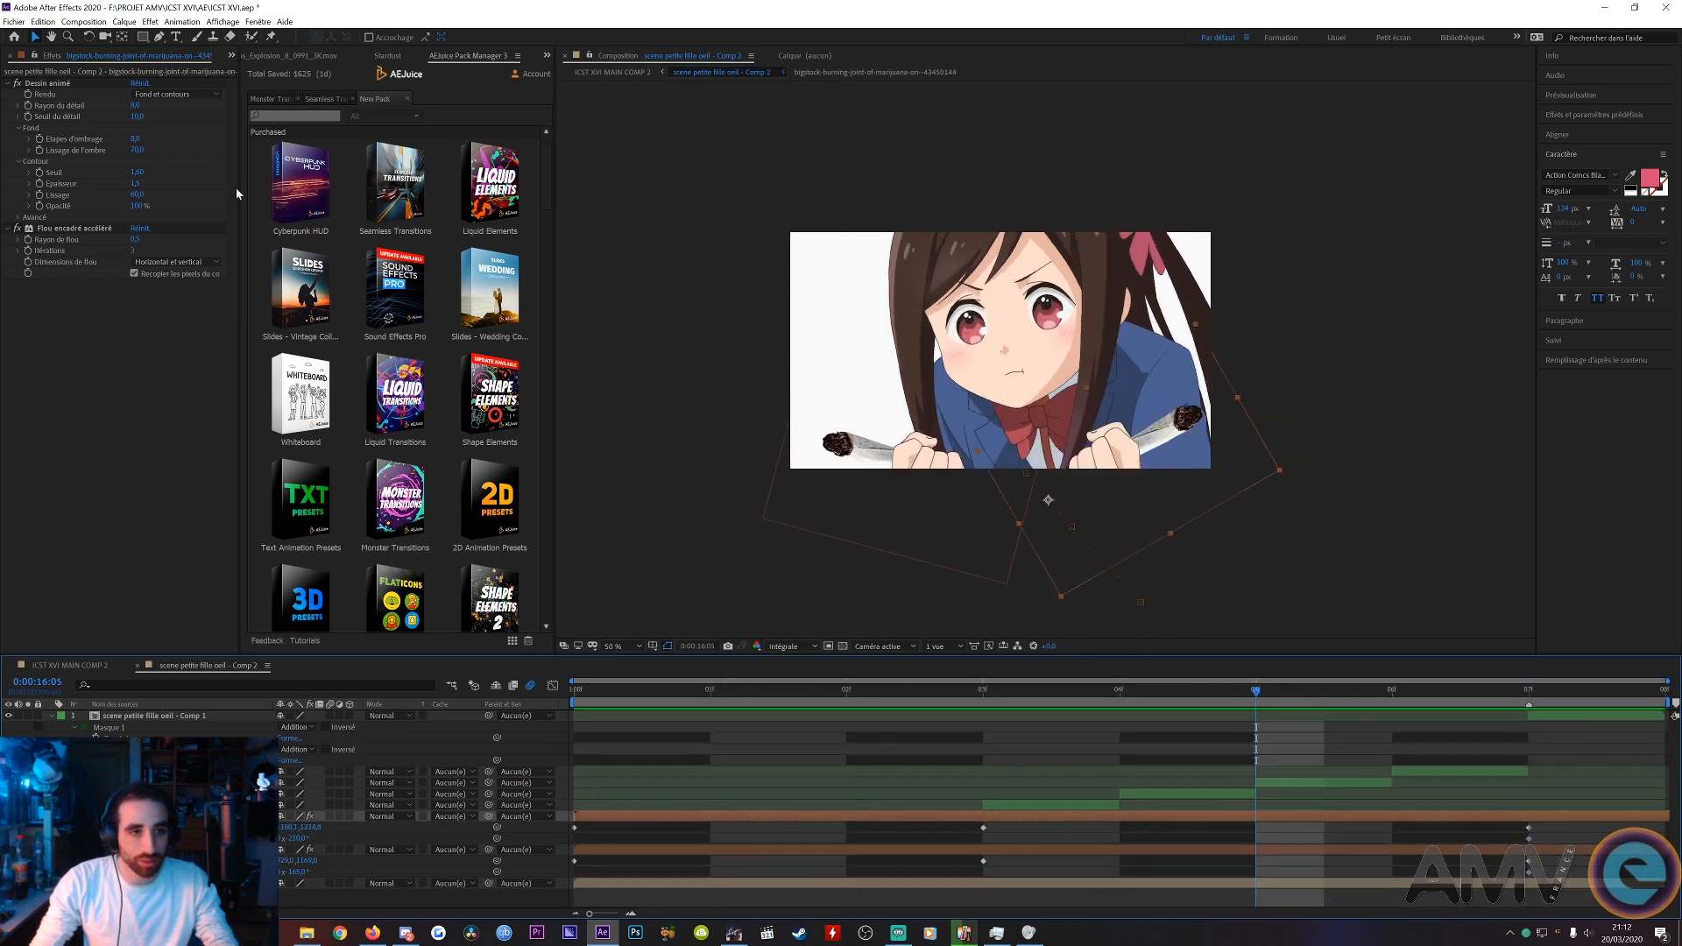
left_click(68, 93)
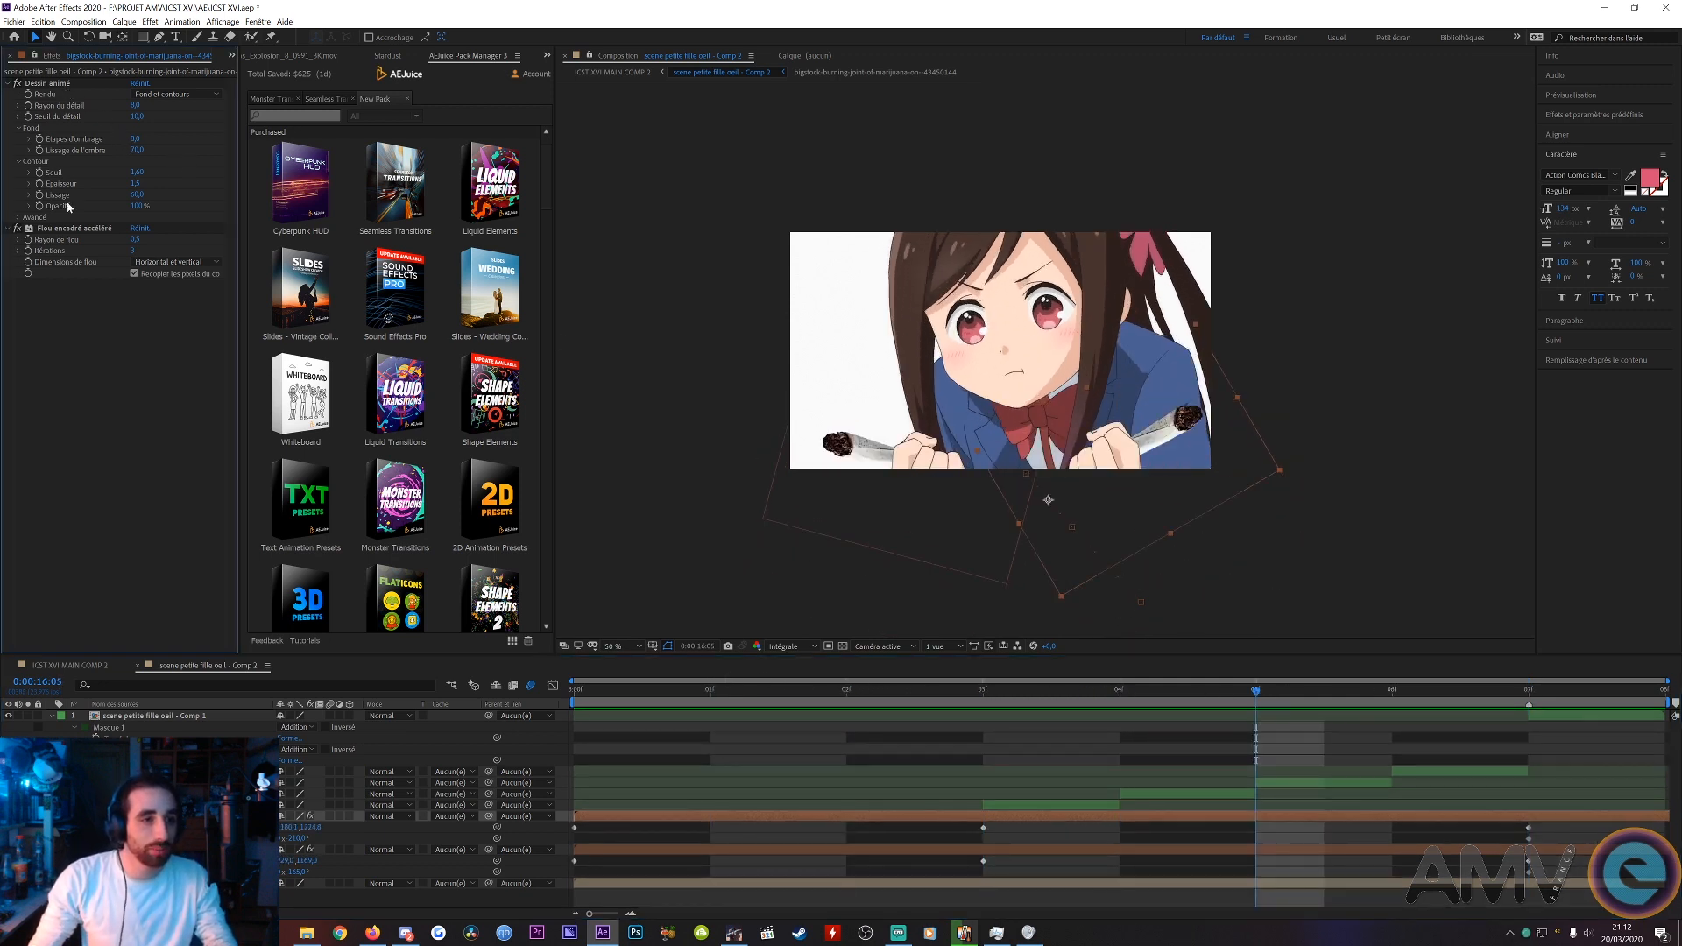
left_click(75, 228)
scroll(1033, 311, "up", 4)
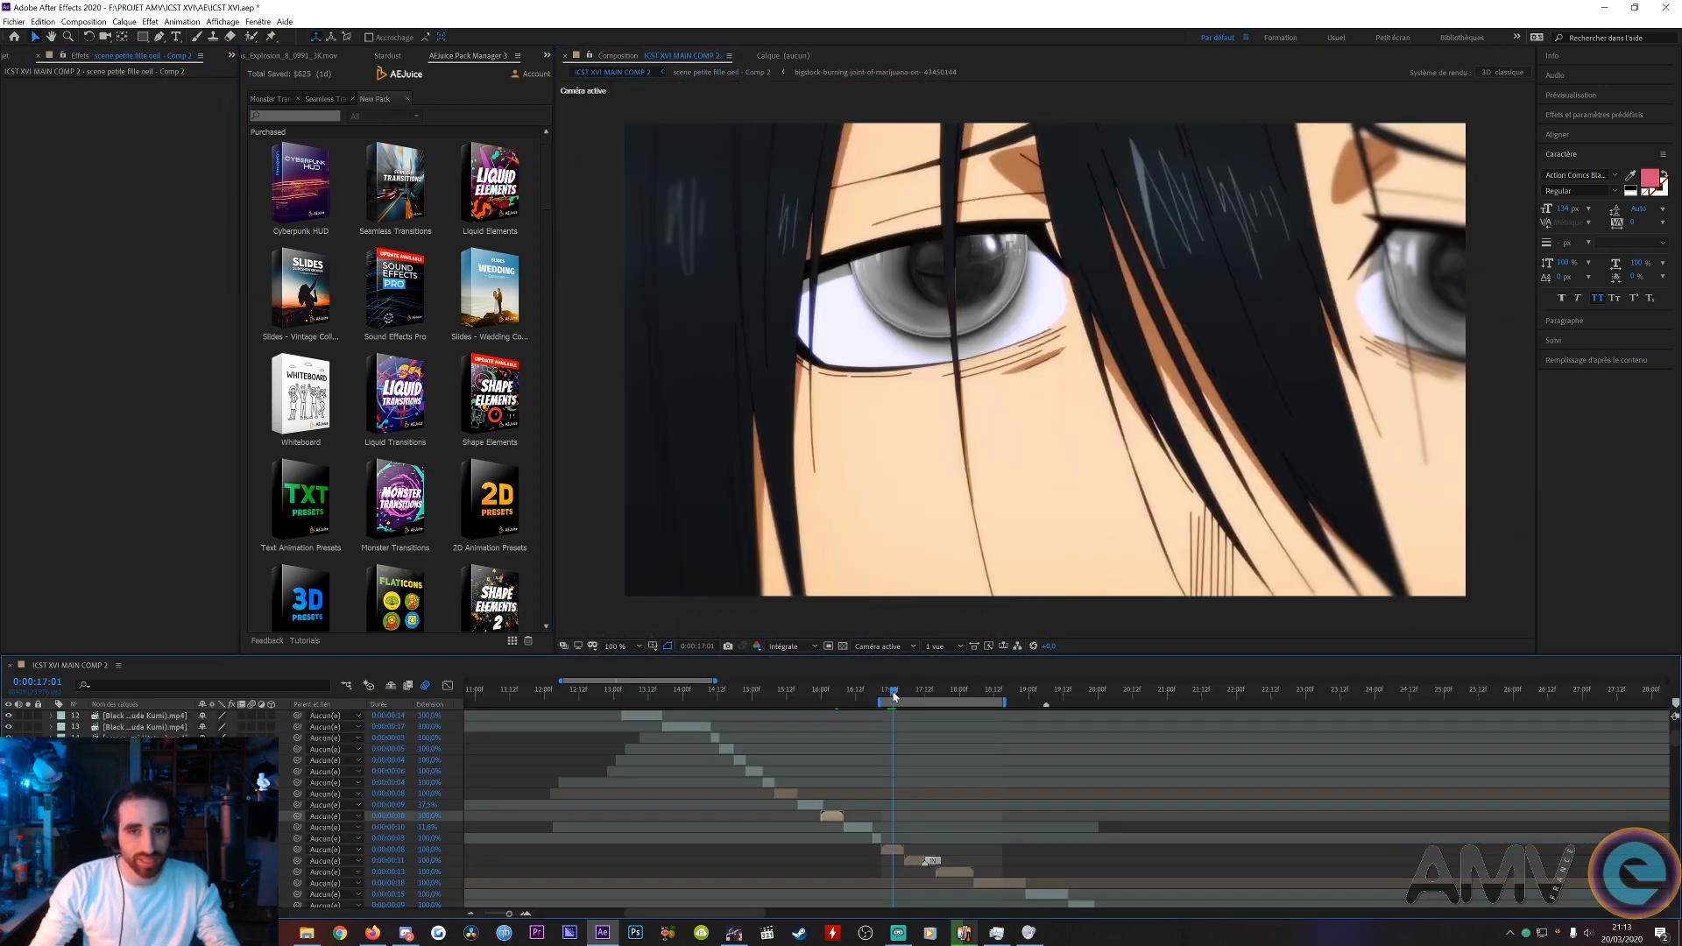
- Save the project, open the eye close-up composition at 0:00:17:01 and scrub through its eye and matte layers
key("ctrl+s")
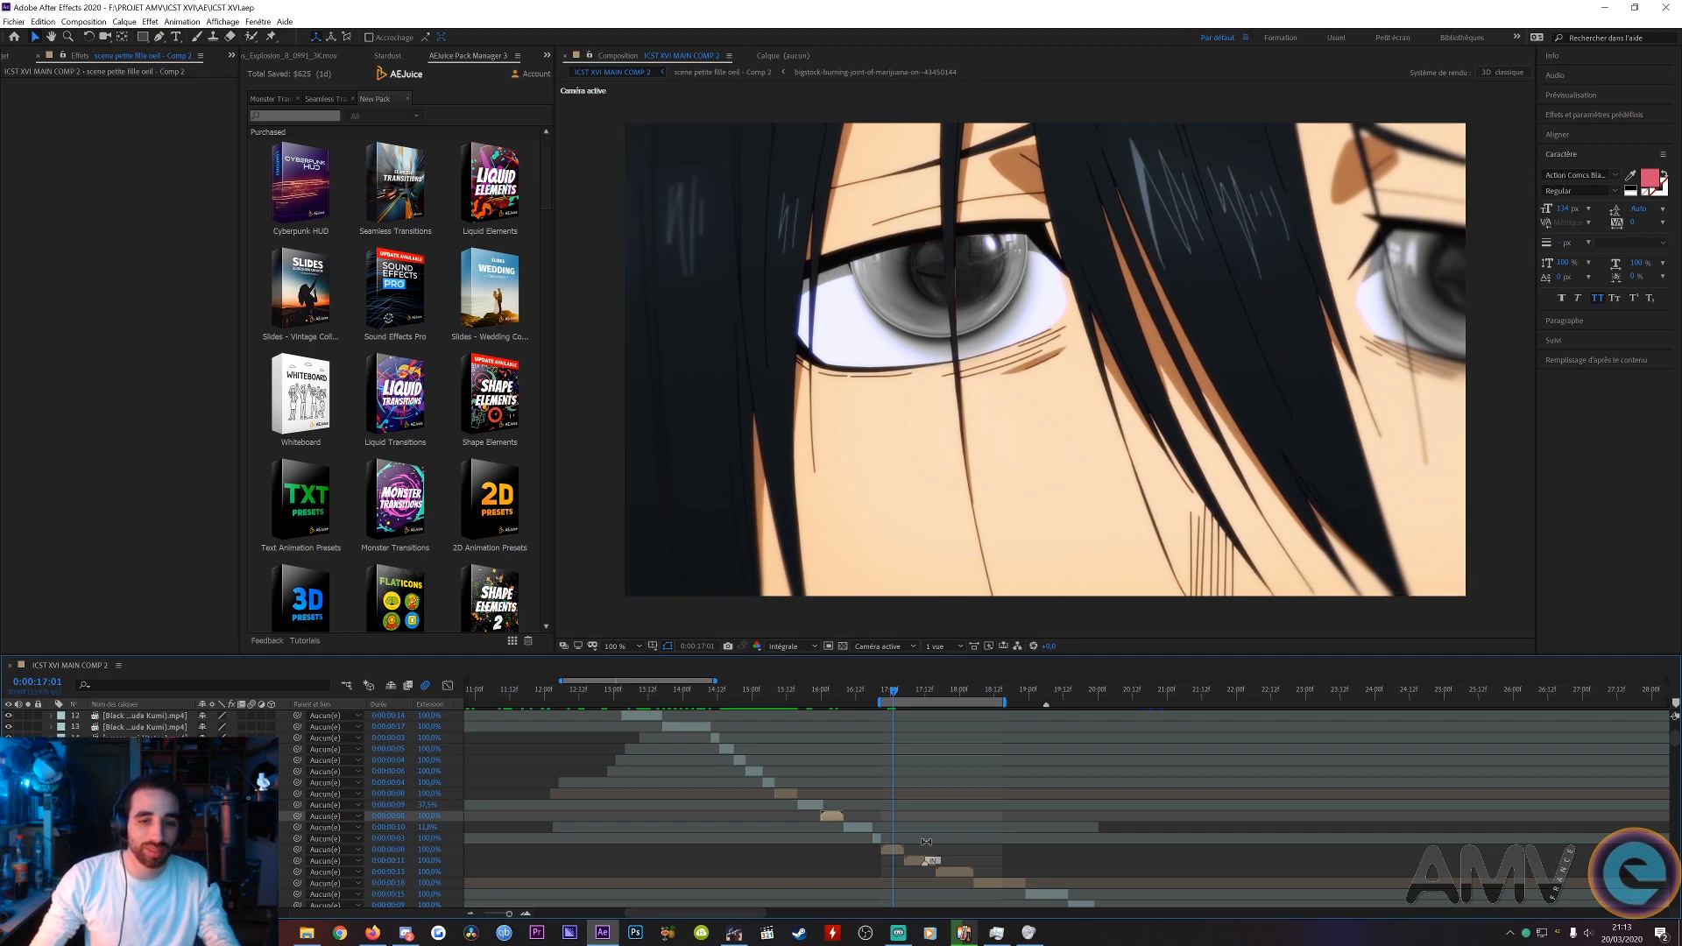
double_click(899, 850)
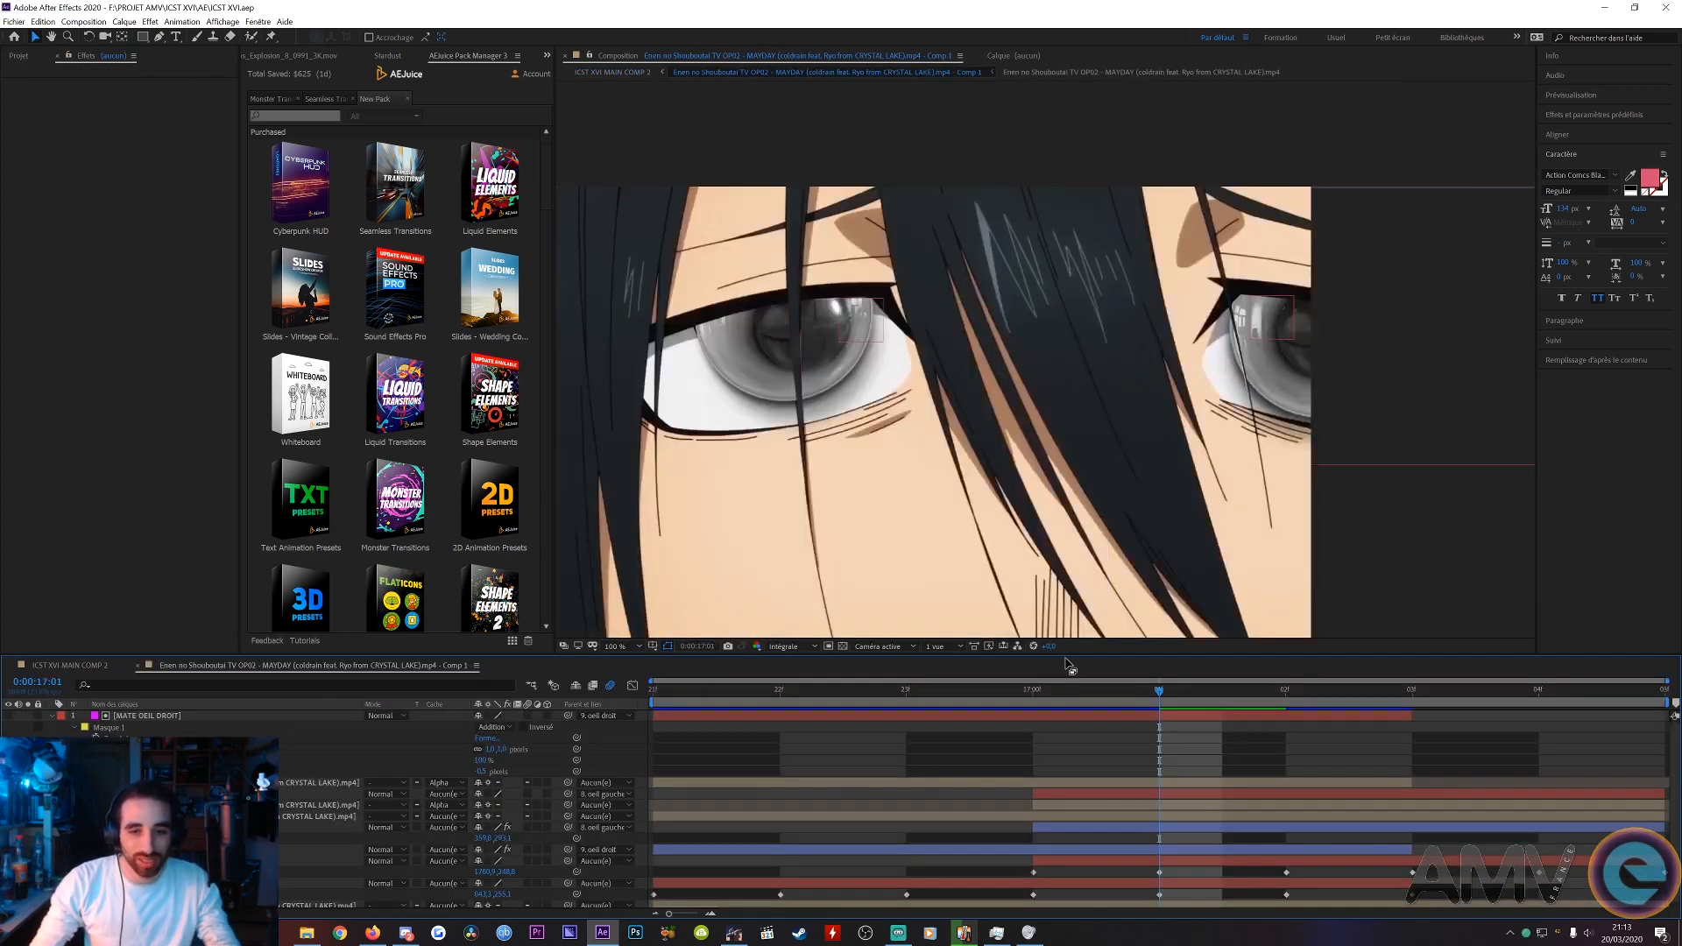
left_click_drag(1087, 655, 1090, 618)
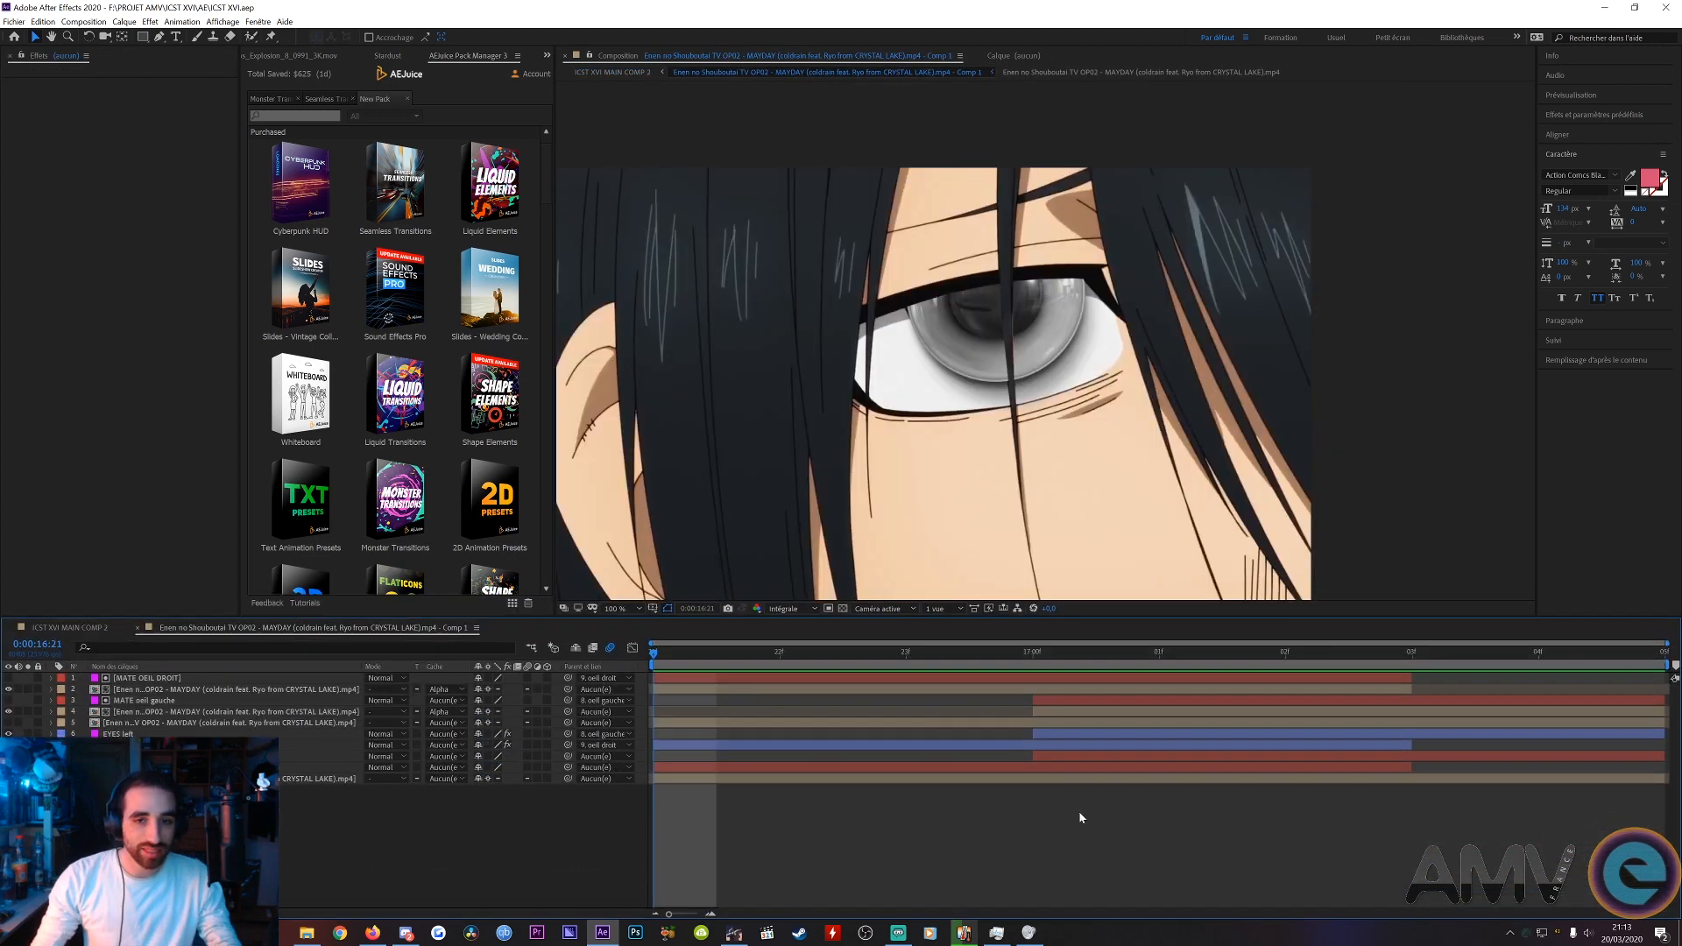
left_click_drag(695, 656, 1515, 680)
left_click_drag(1336, 675, 903, 685)
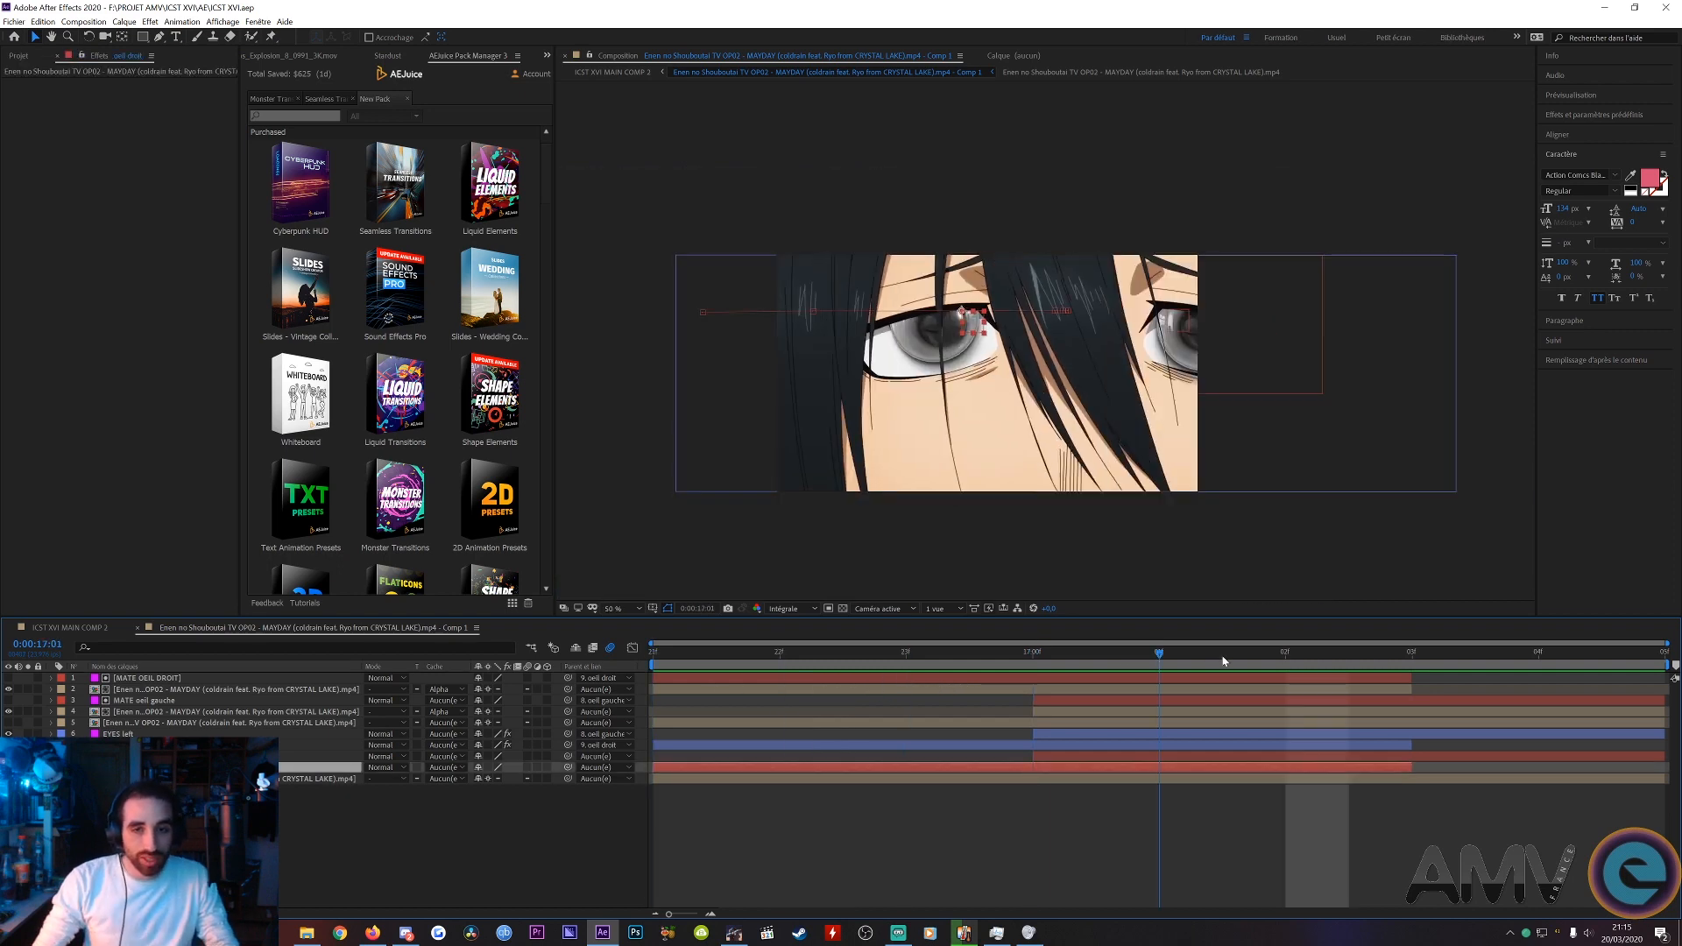
scroll(803, 299, "up", 1)
scroll(803, 299, "down", 1)
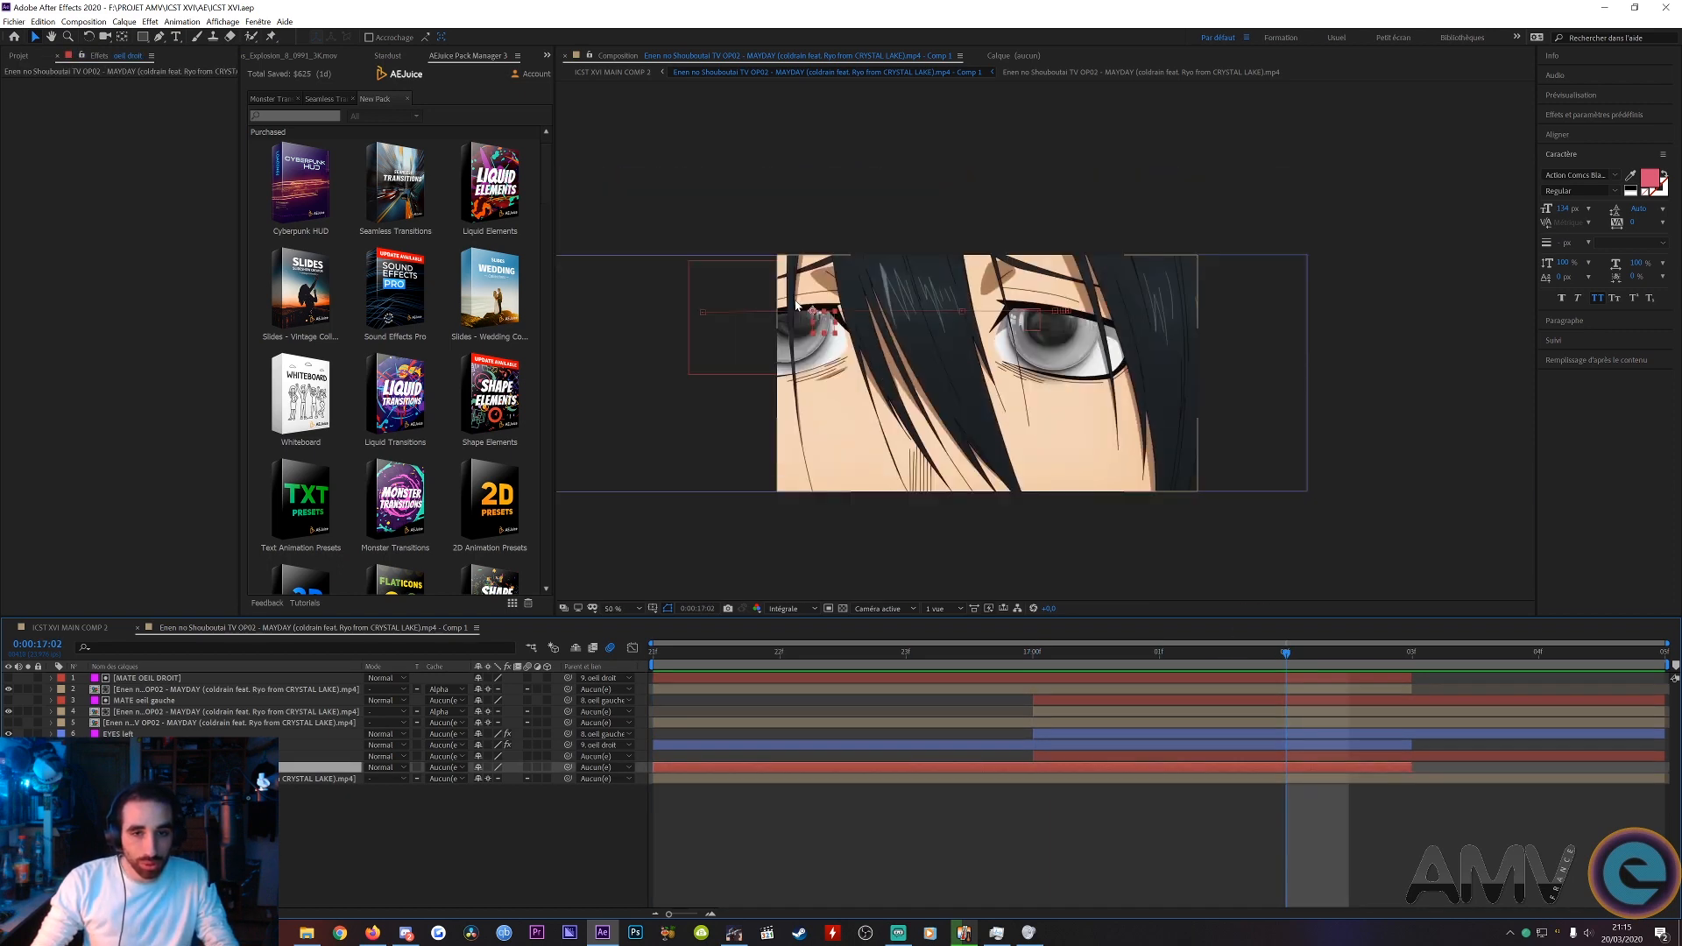
- Look at the Objet nul option among the new layer types, dismiss it, and select the oeil droit null layer
right_click(807, 803)
mouse_move(843, 677)
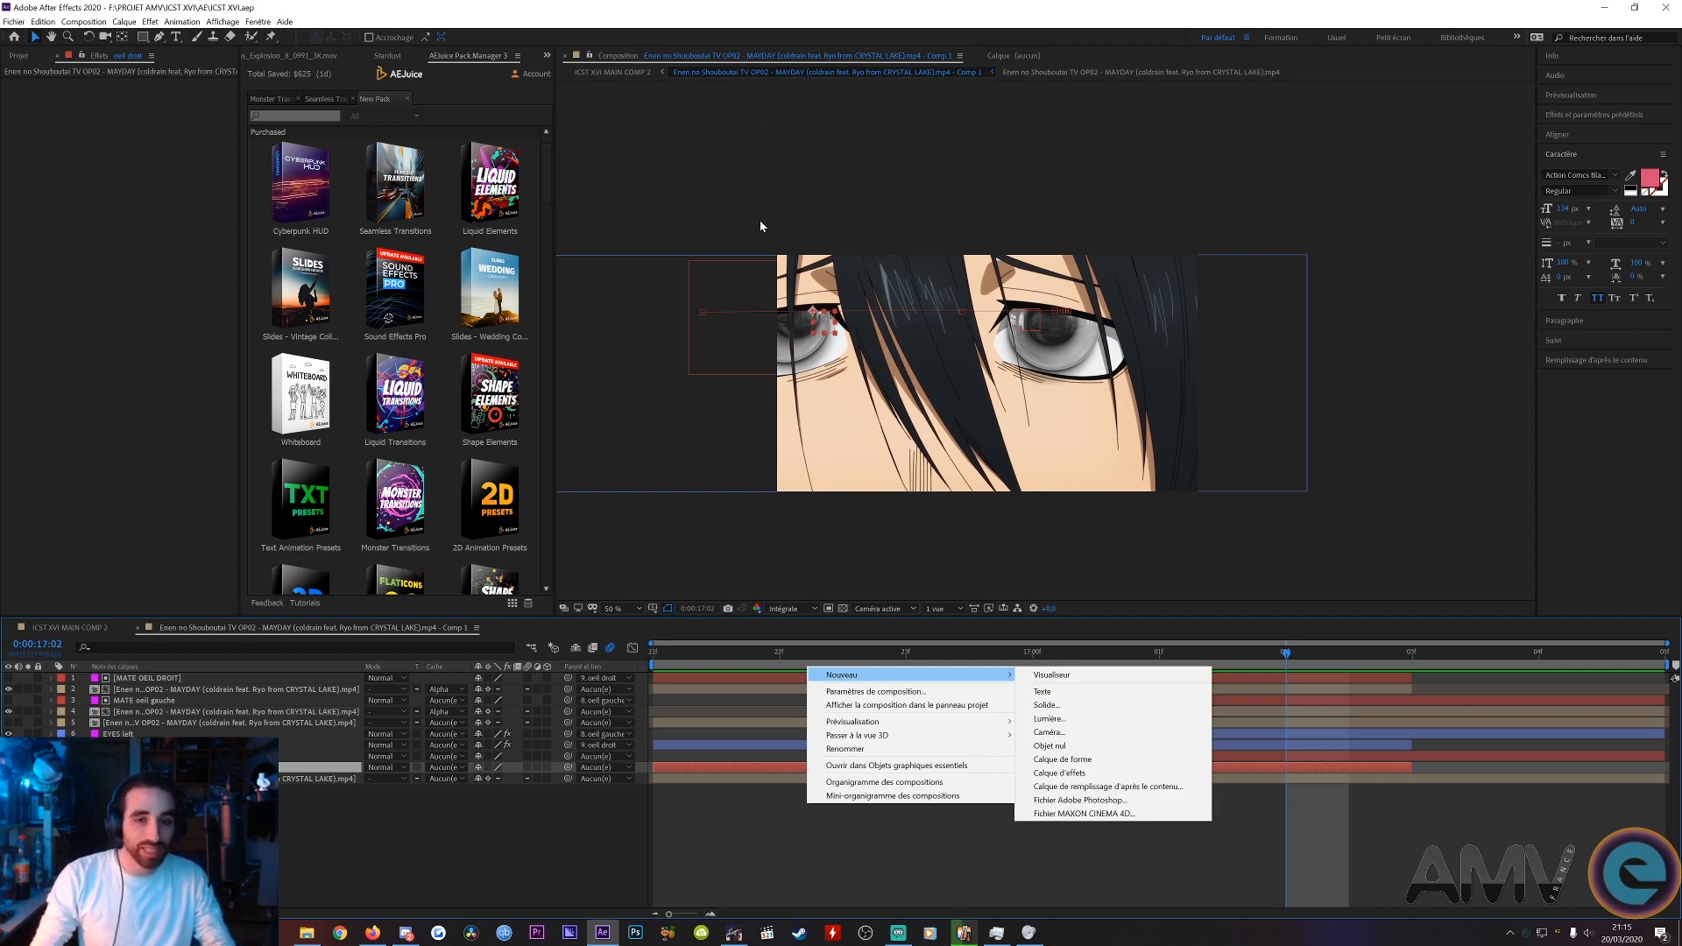
left_click(874, 841)
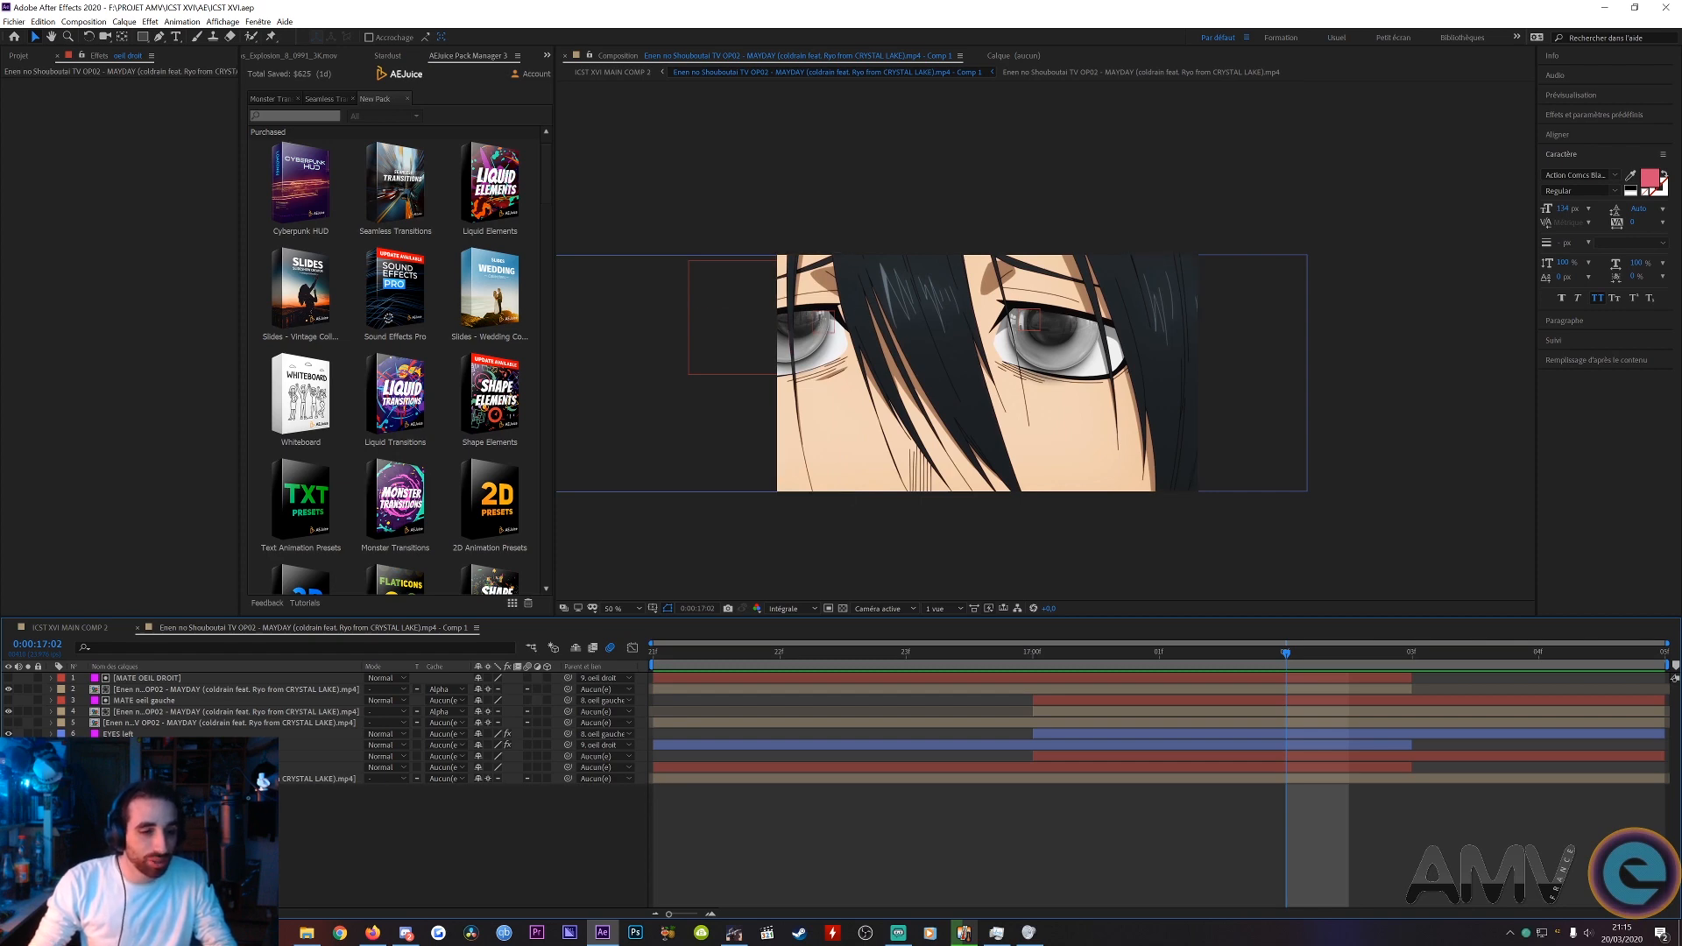
left_click(319, 768)
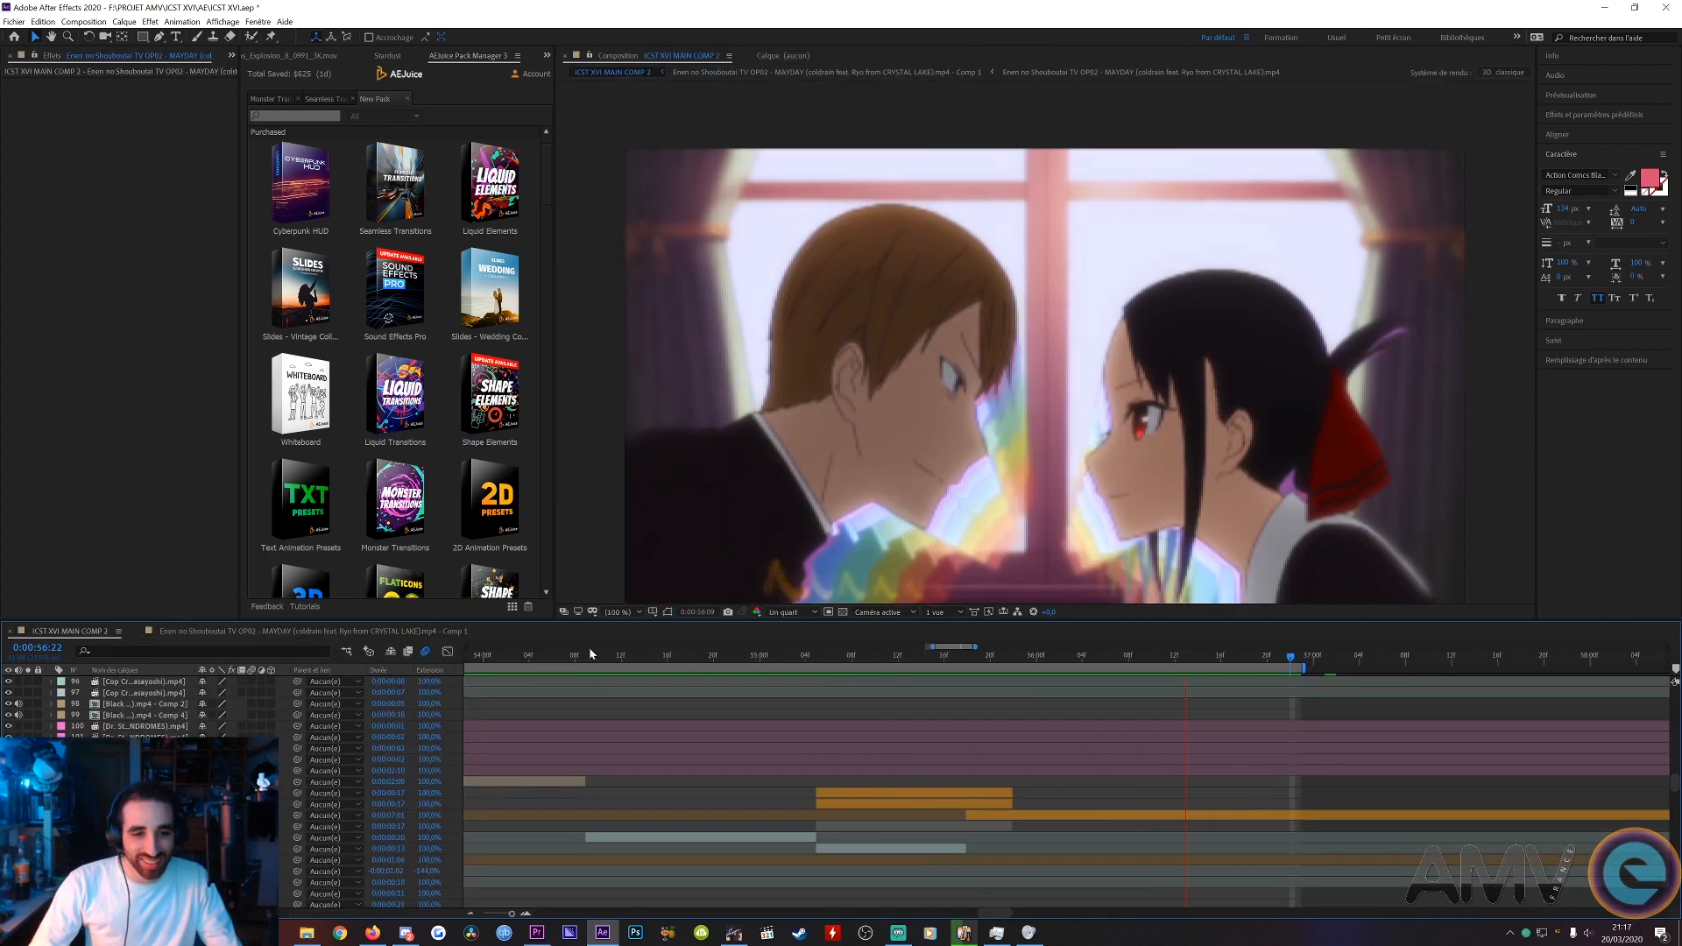
- Scrub the main composition around 0:00:55:11, selecting the MEC and MEUF layers in turn to view their masks over the circle transition
left_click(589, 659)
left_click_drag(592, 668, 921, 660)
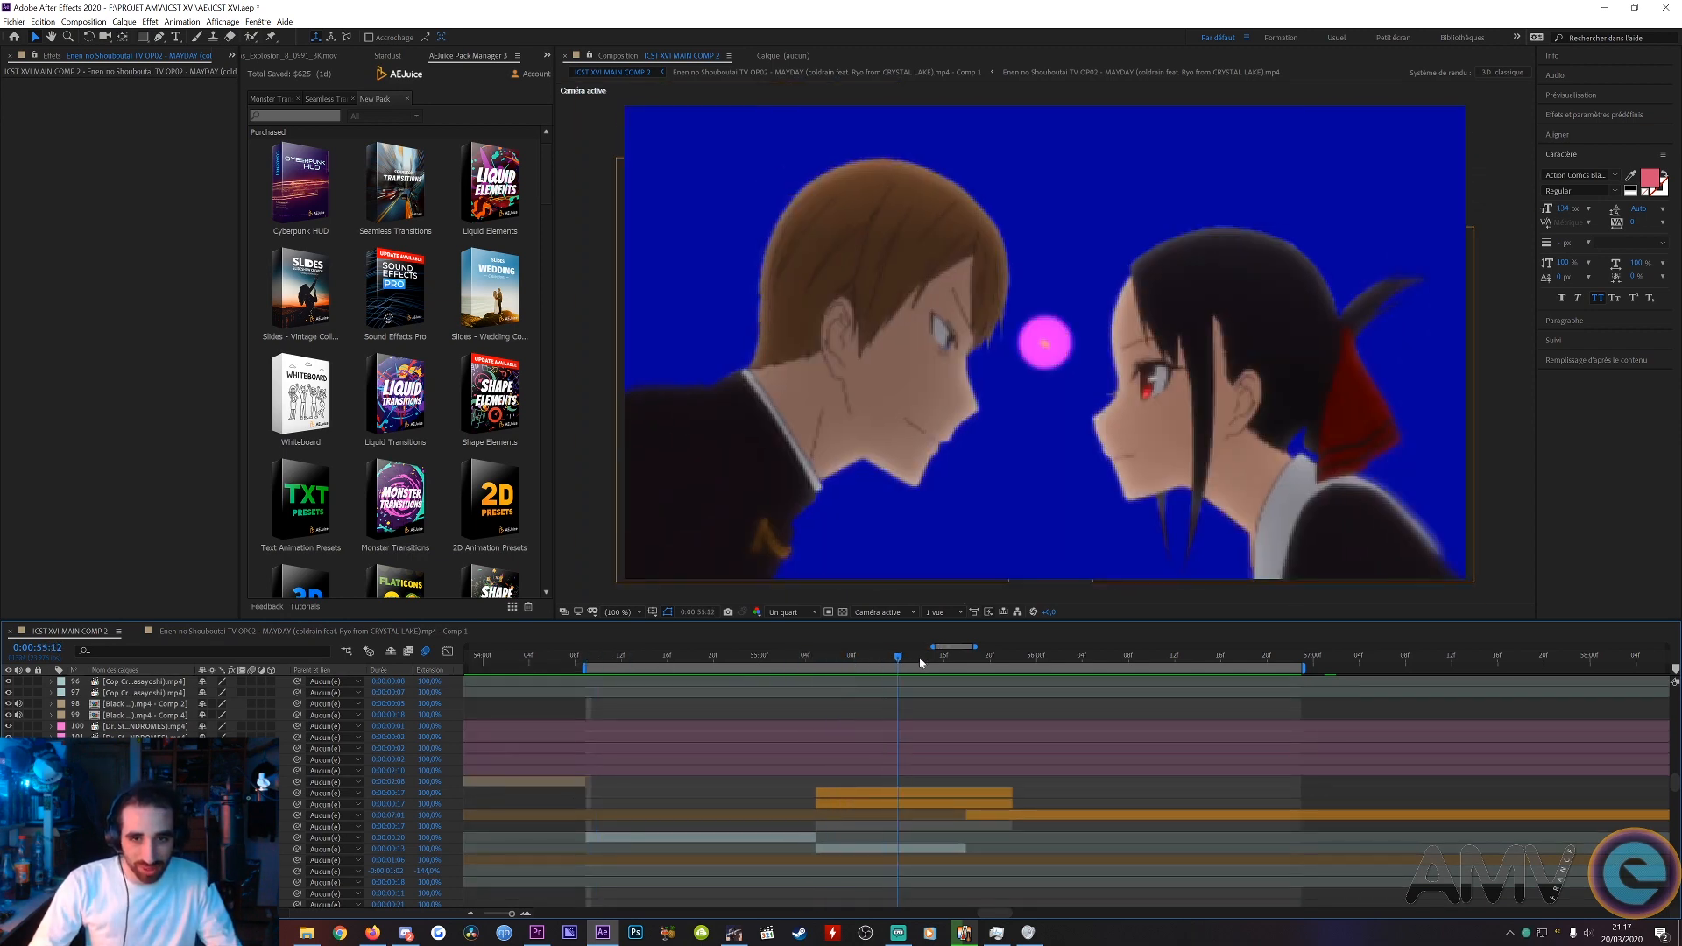
left_click(883, 794)
left_click(885, 804)
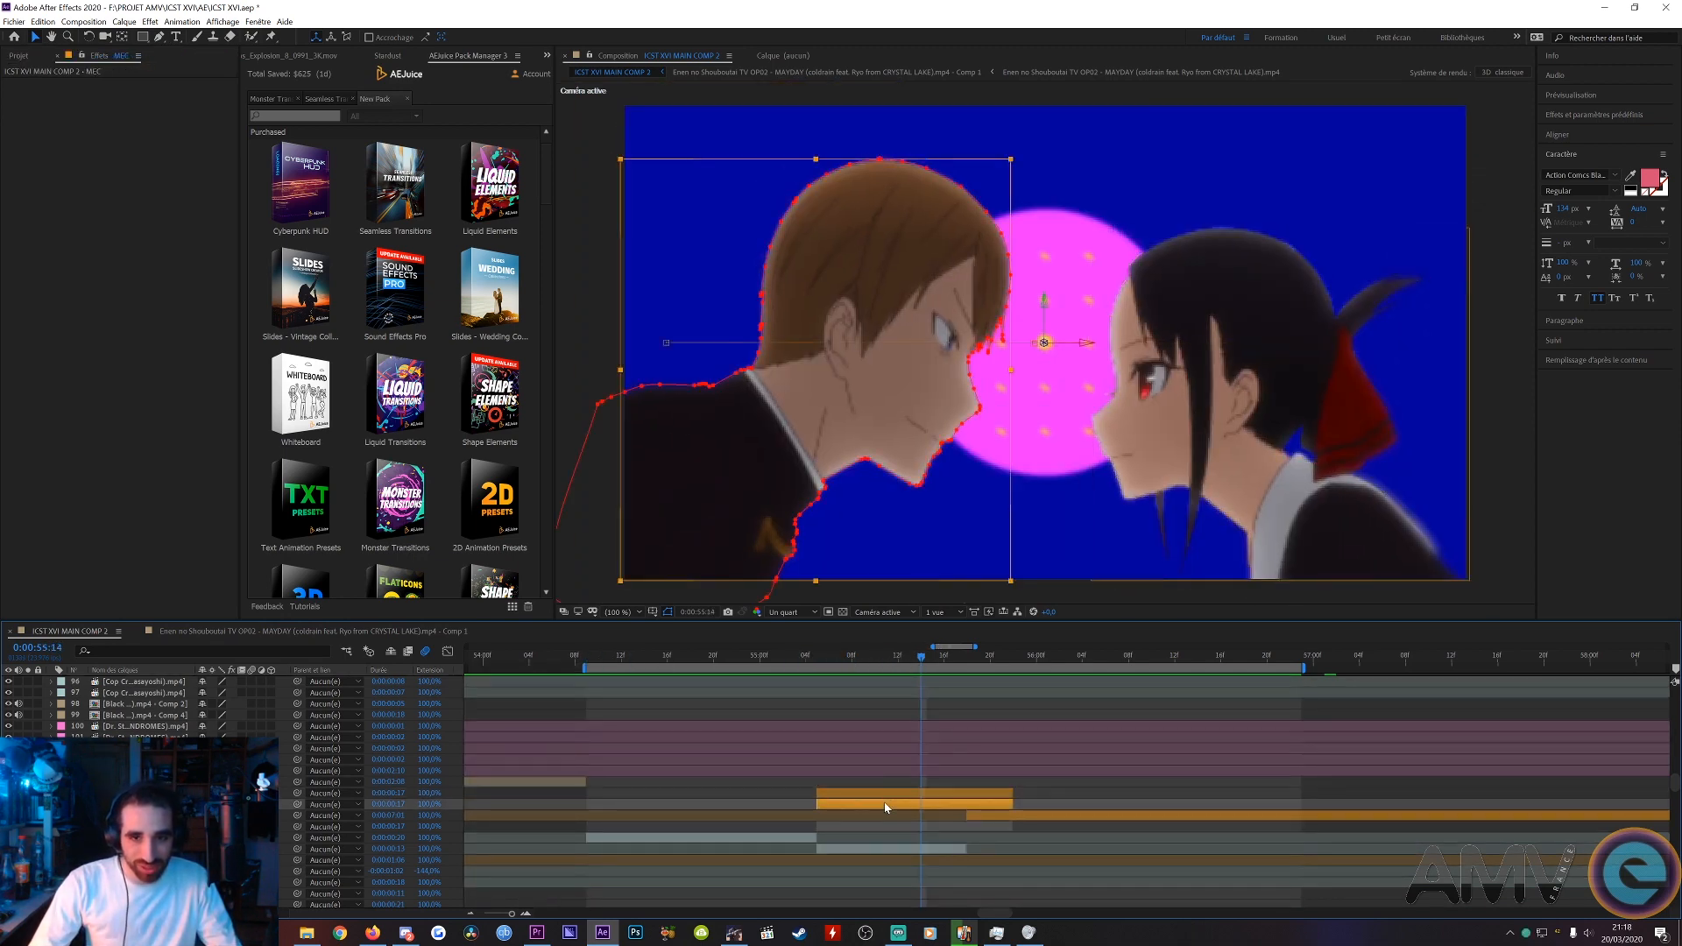
left_click(885, 796)
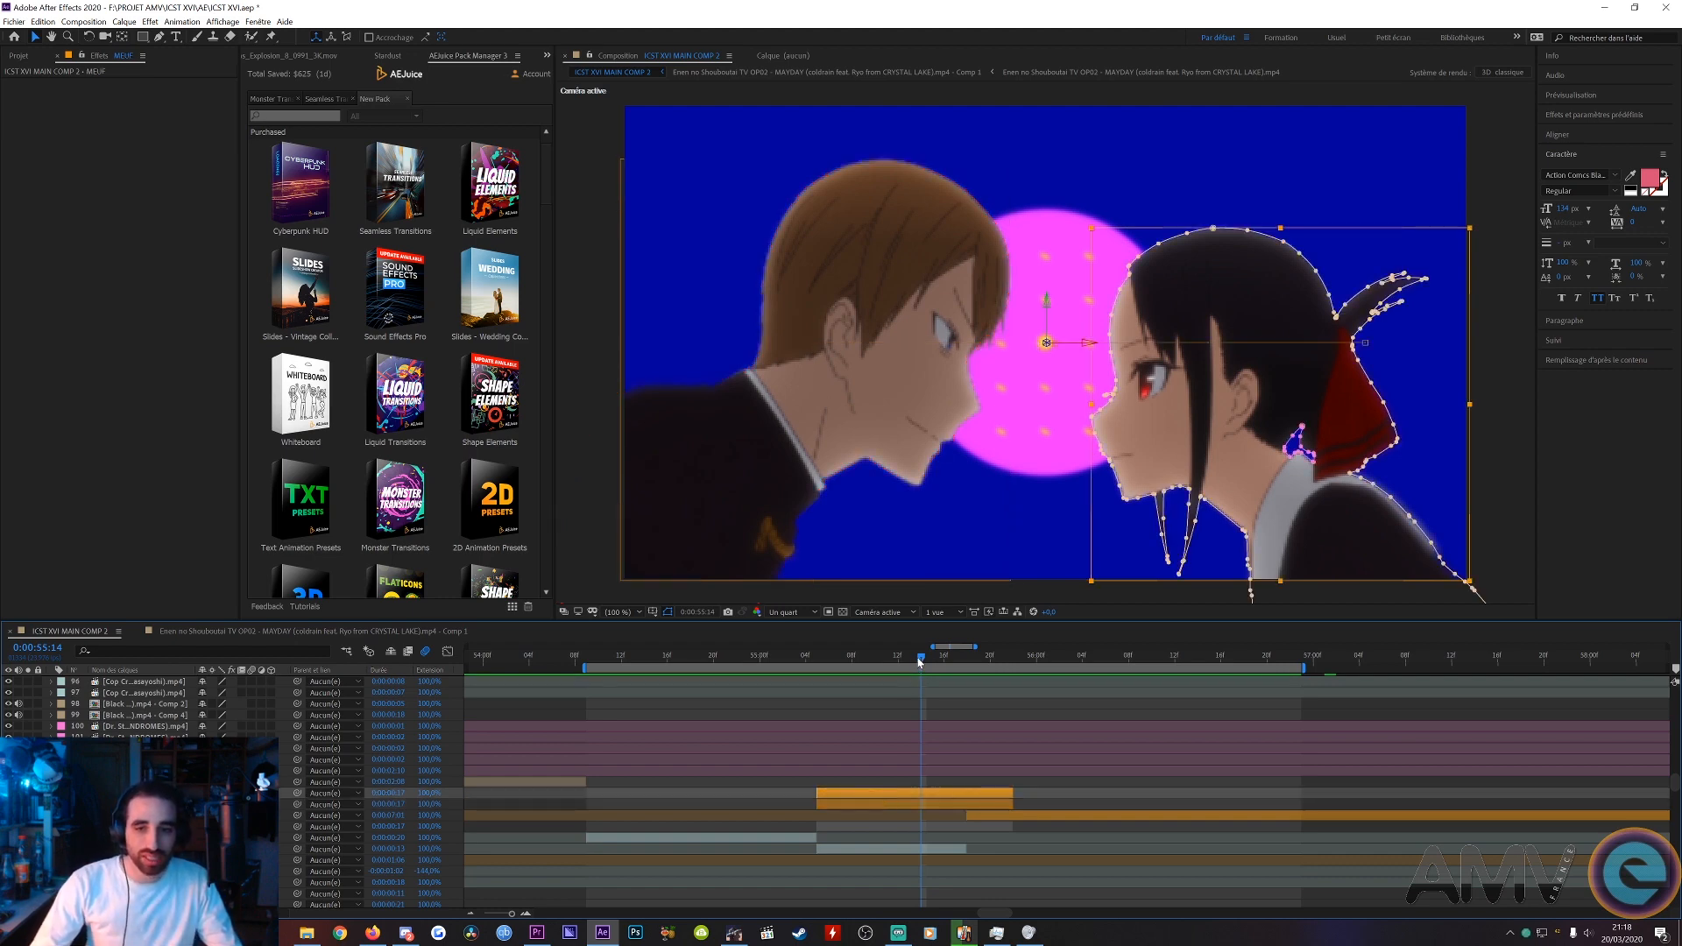
left_click_drag(921, 657, 873, 666)
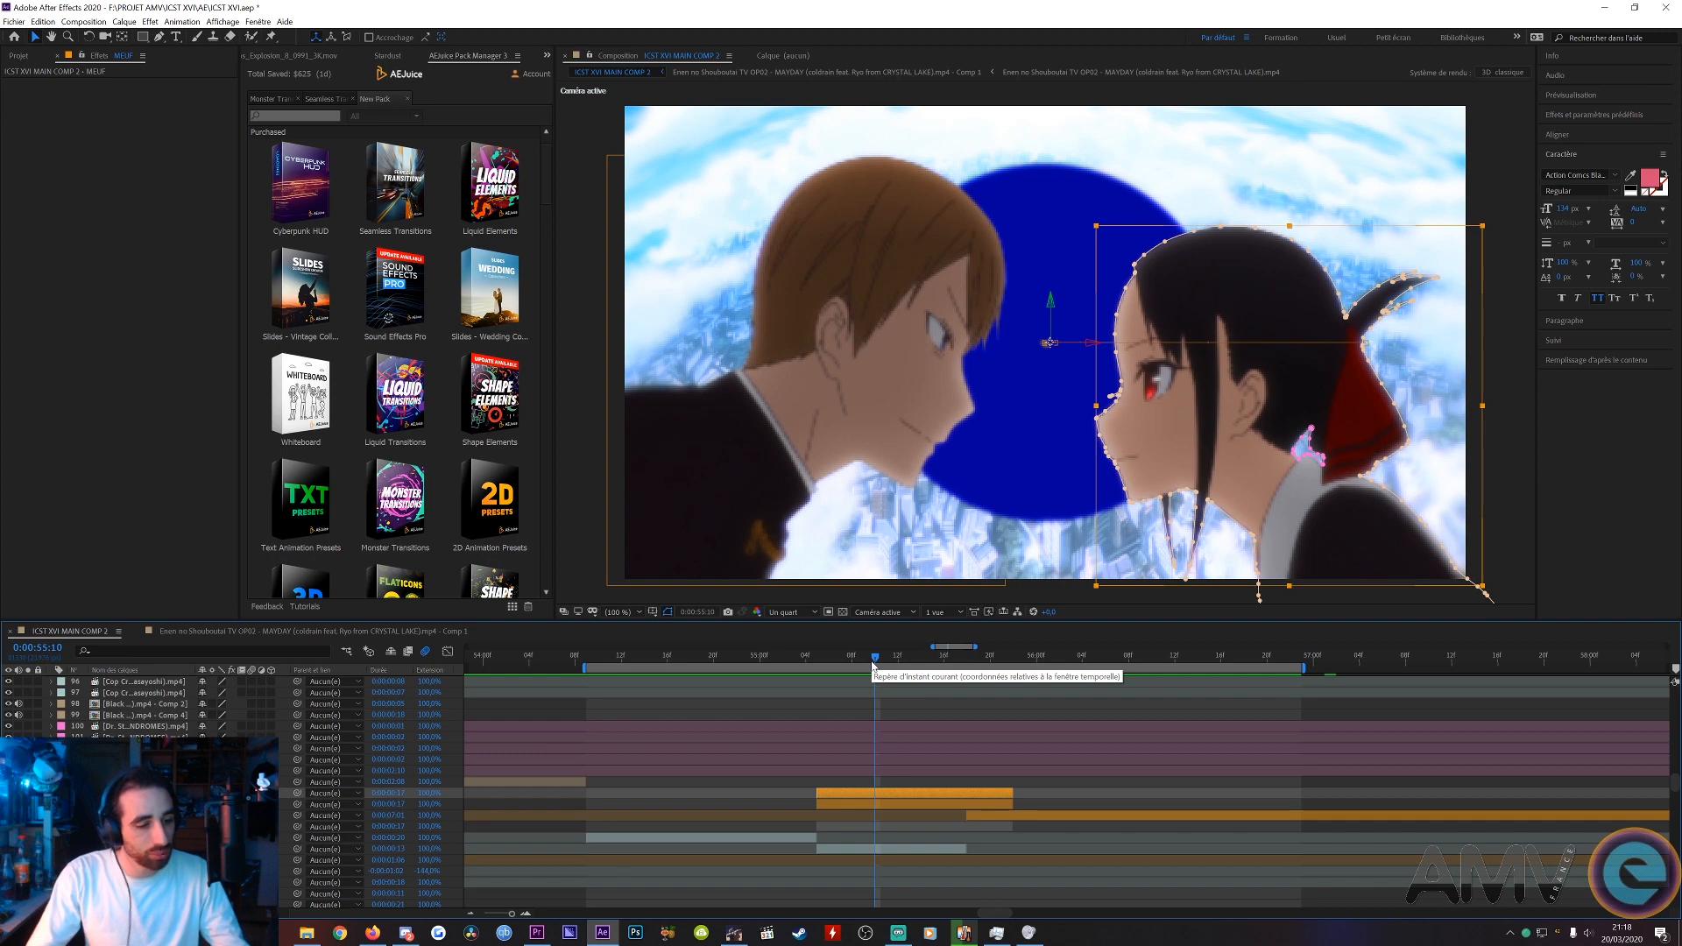
left_click_drag(873, 666, 886, 666)
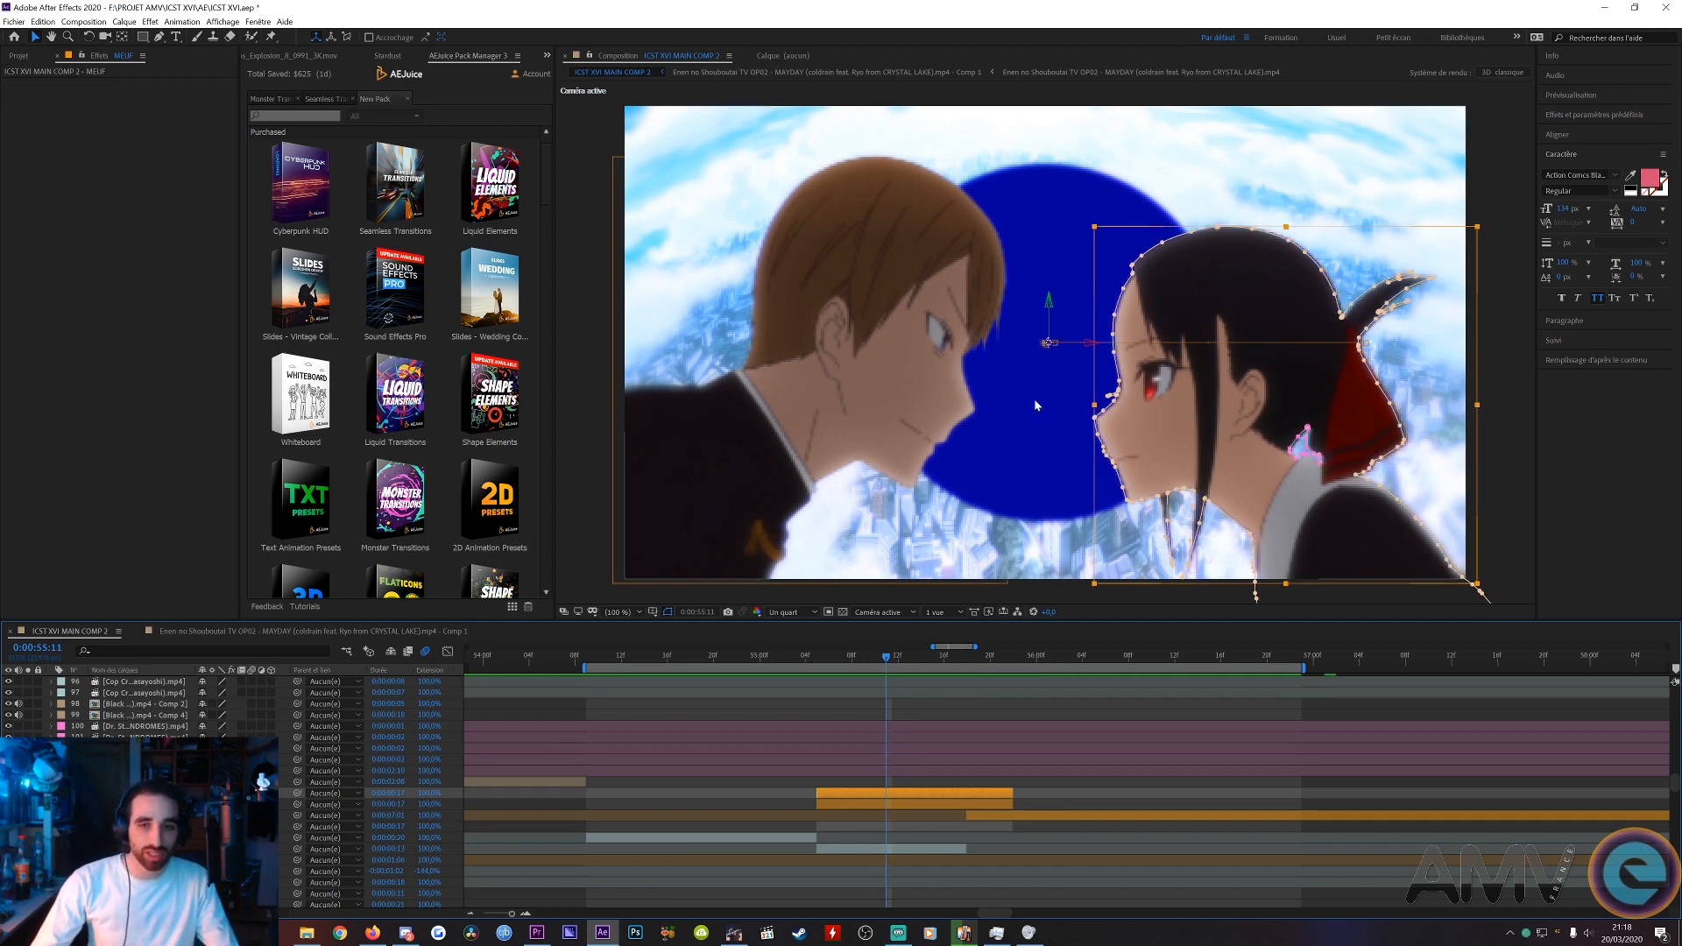
- Open the Circle 19 composition, scrub through its growing circle, and widen the AEJuice pack list to show its packs
left_click(901, 827)
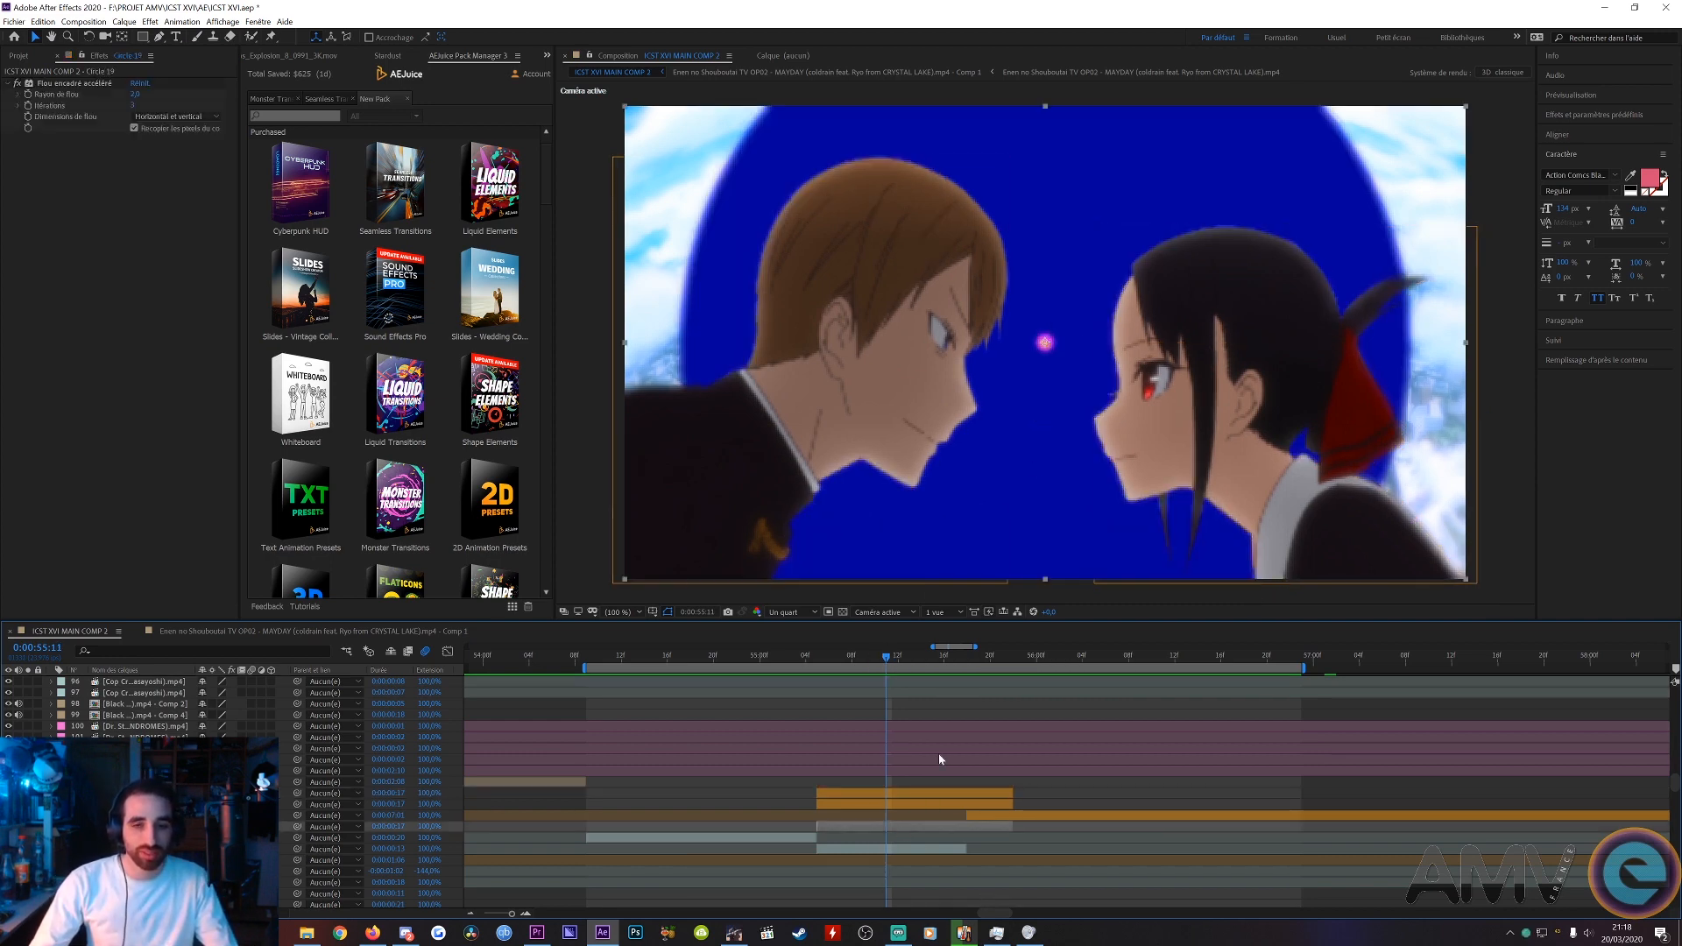
scroll(1020, 357, "down", 2)
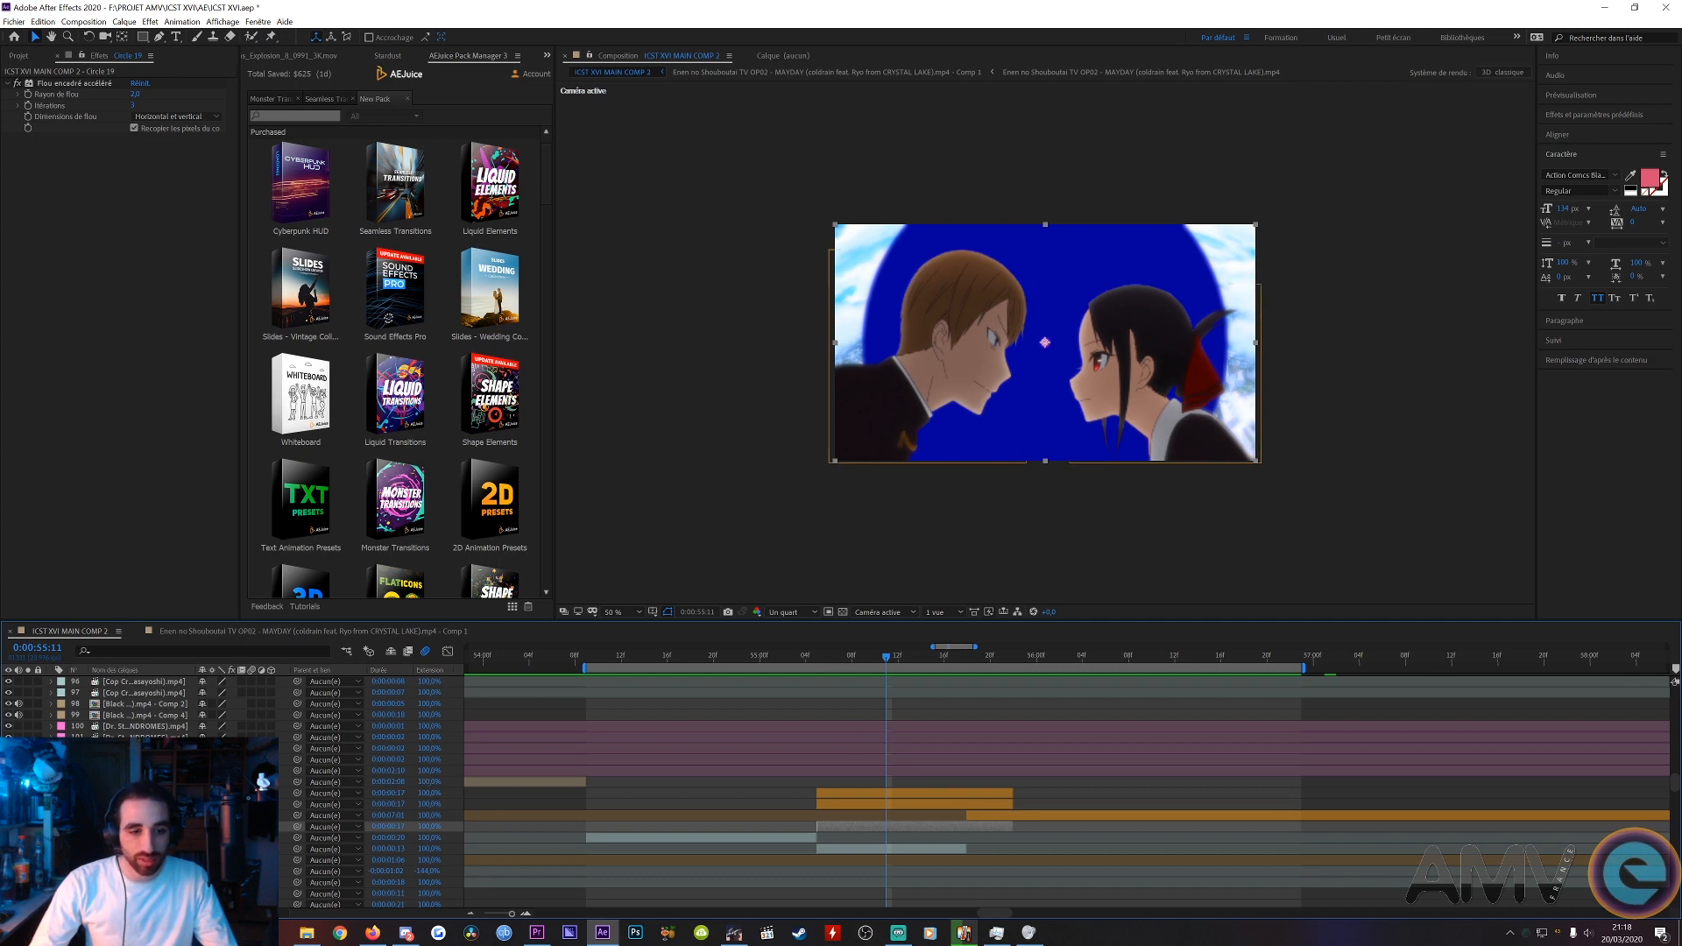
double_click(144, 826)
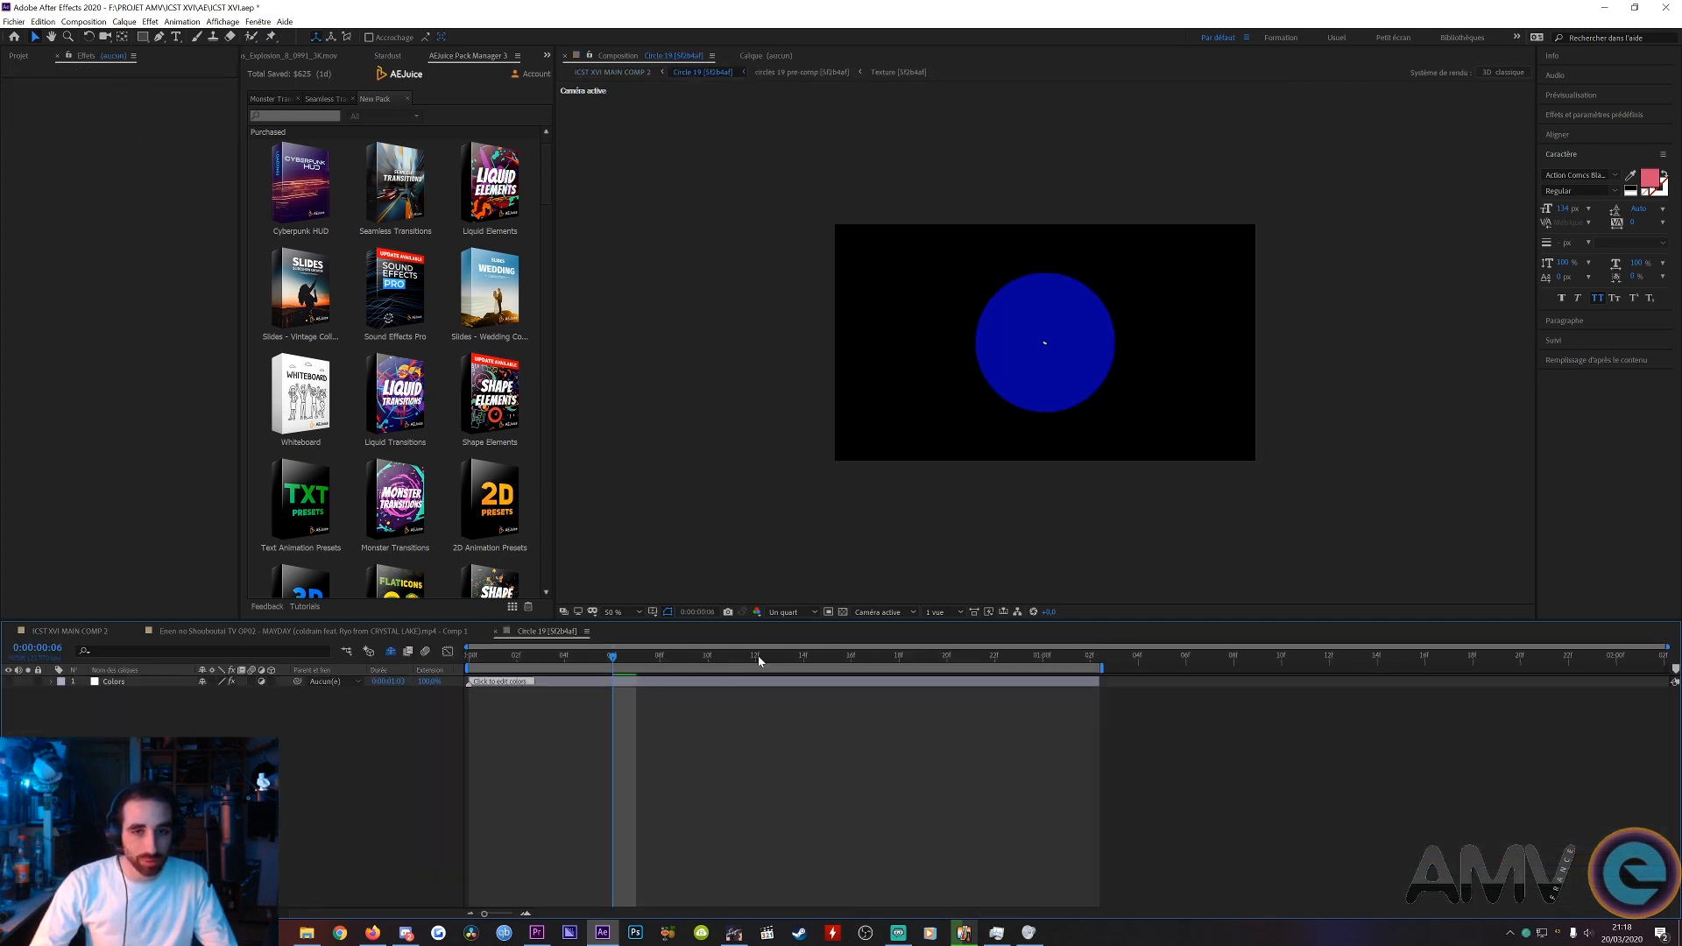
left_click_drag(625, 663, 493, 663)
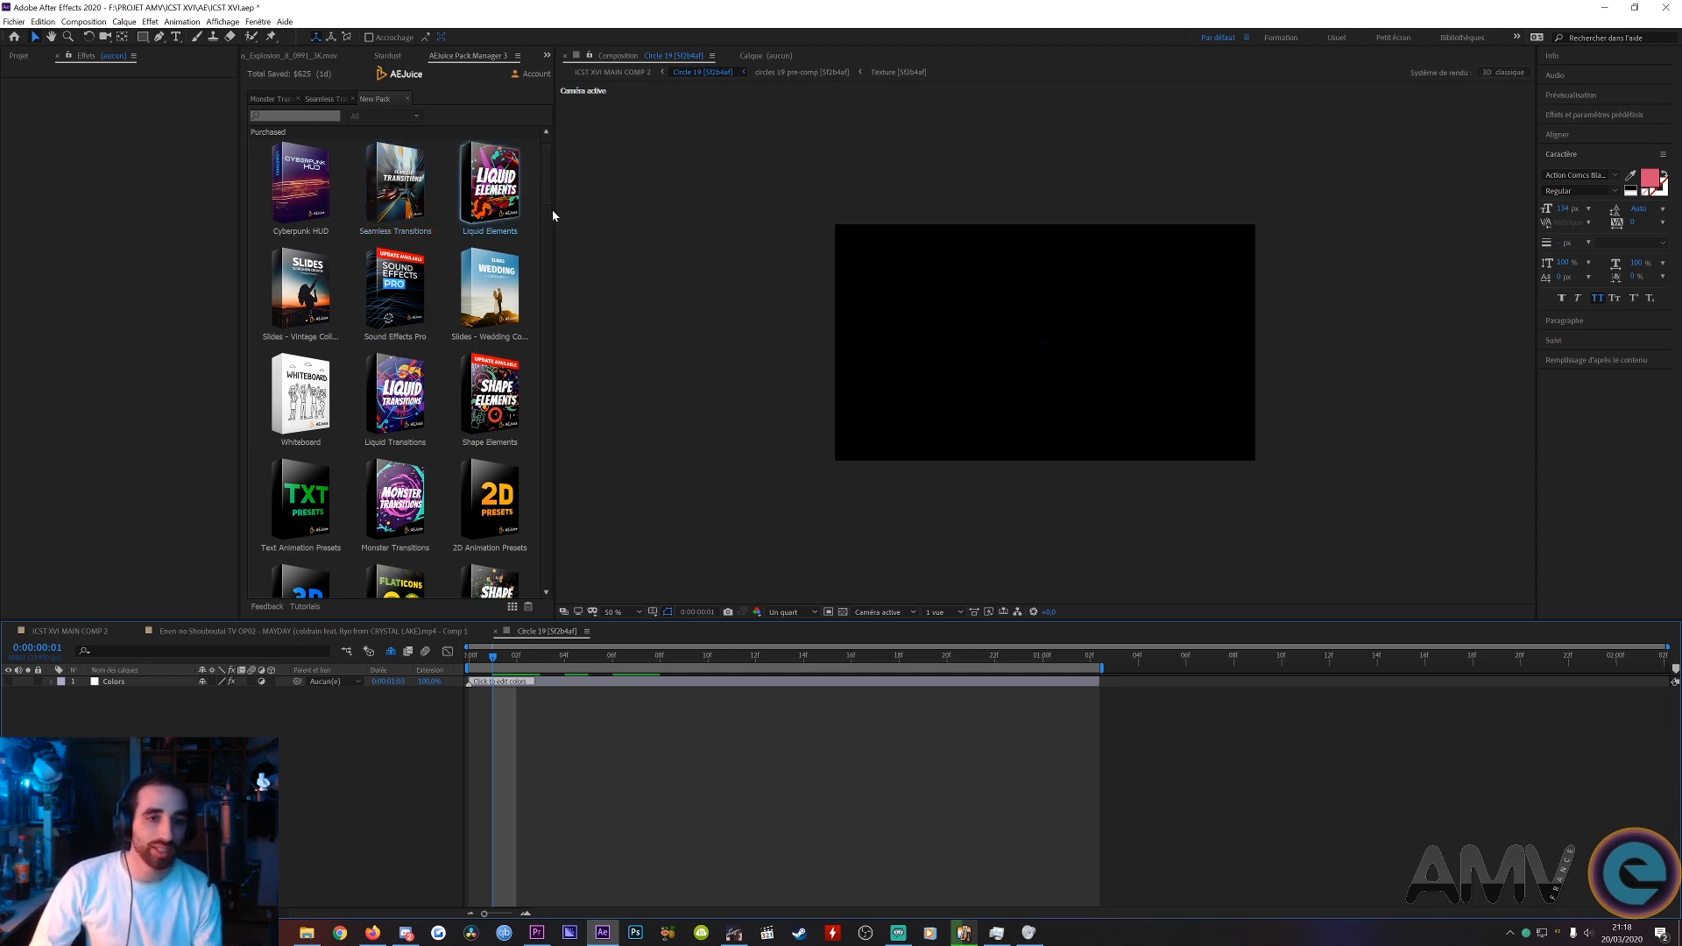
left_click_drag(553, 209, 621, 216)
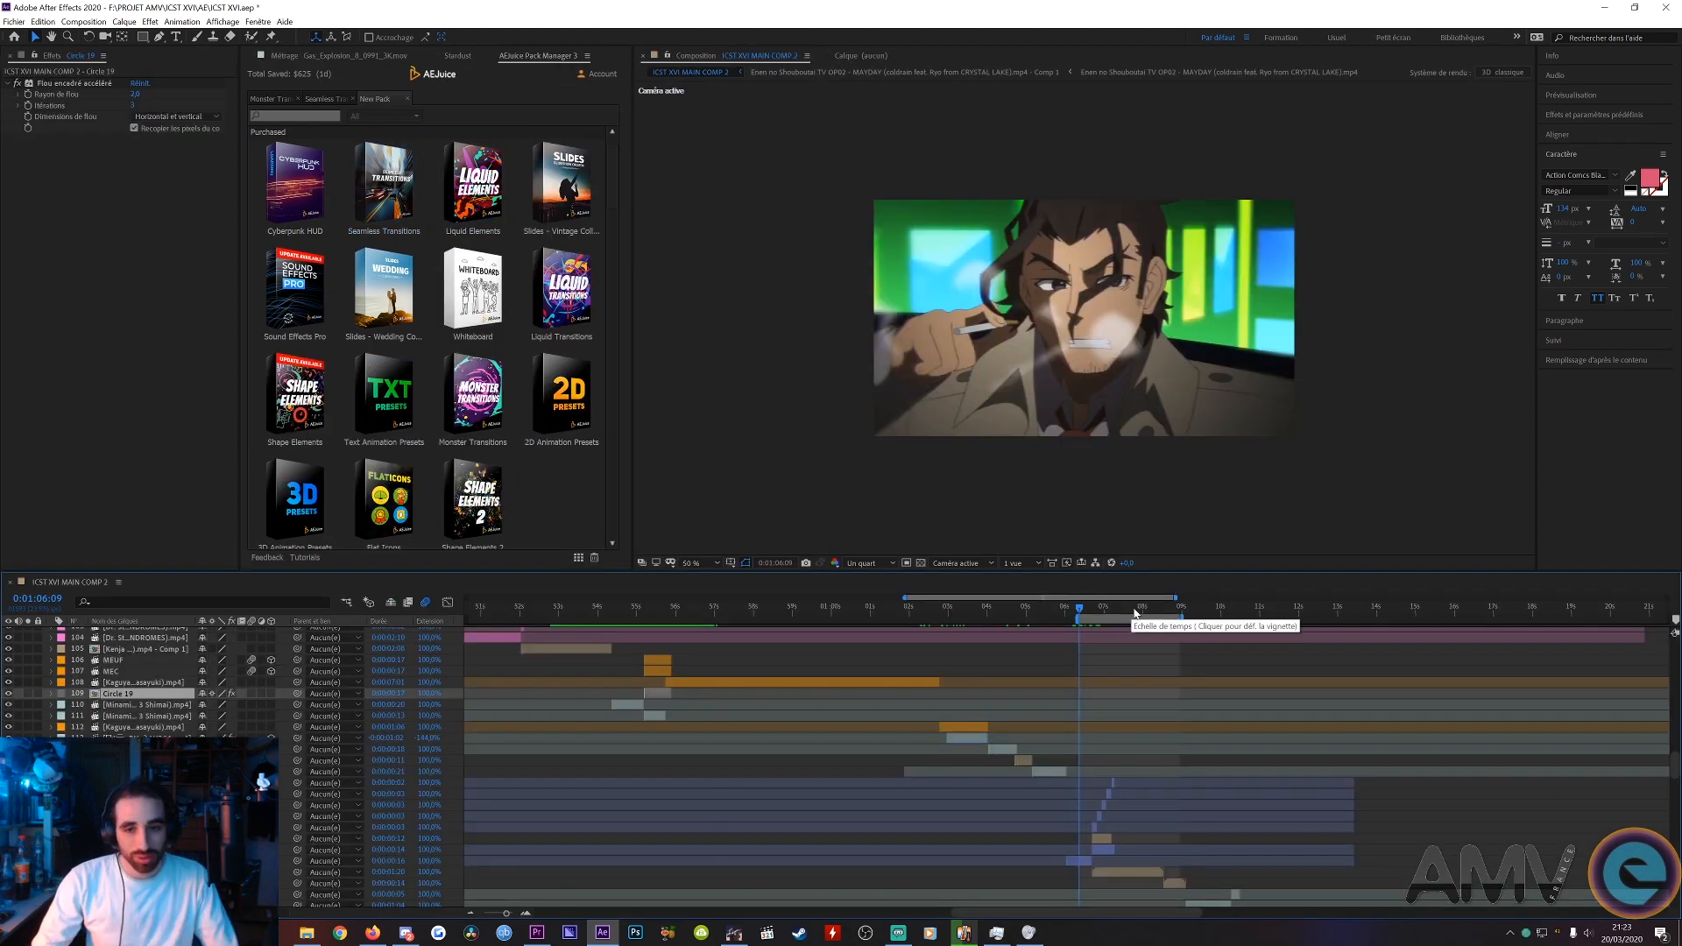
- End the work area at 0:01:07:23 and preview the muscle-man sequence from 0:01:06:16
left_click(1141, 609)
key("n")
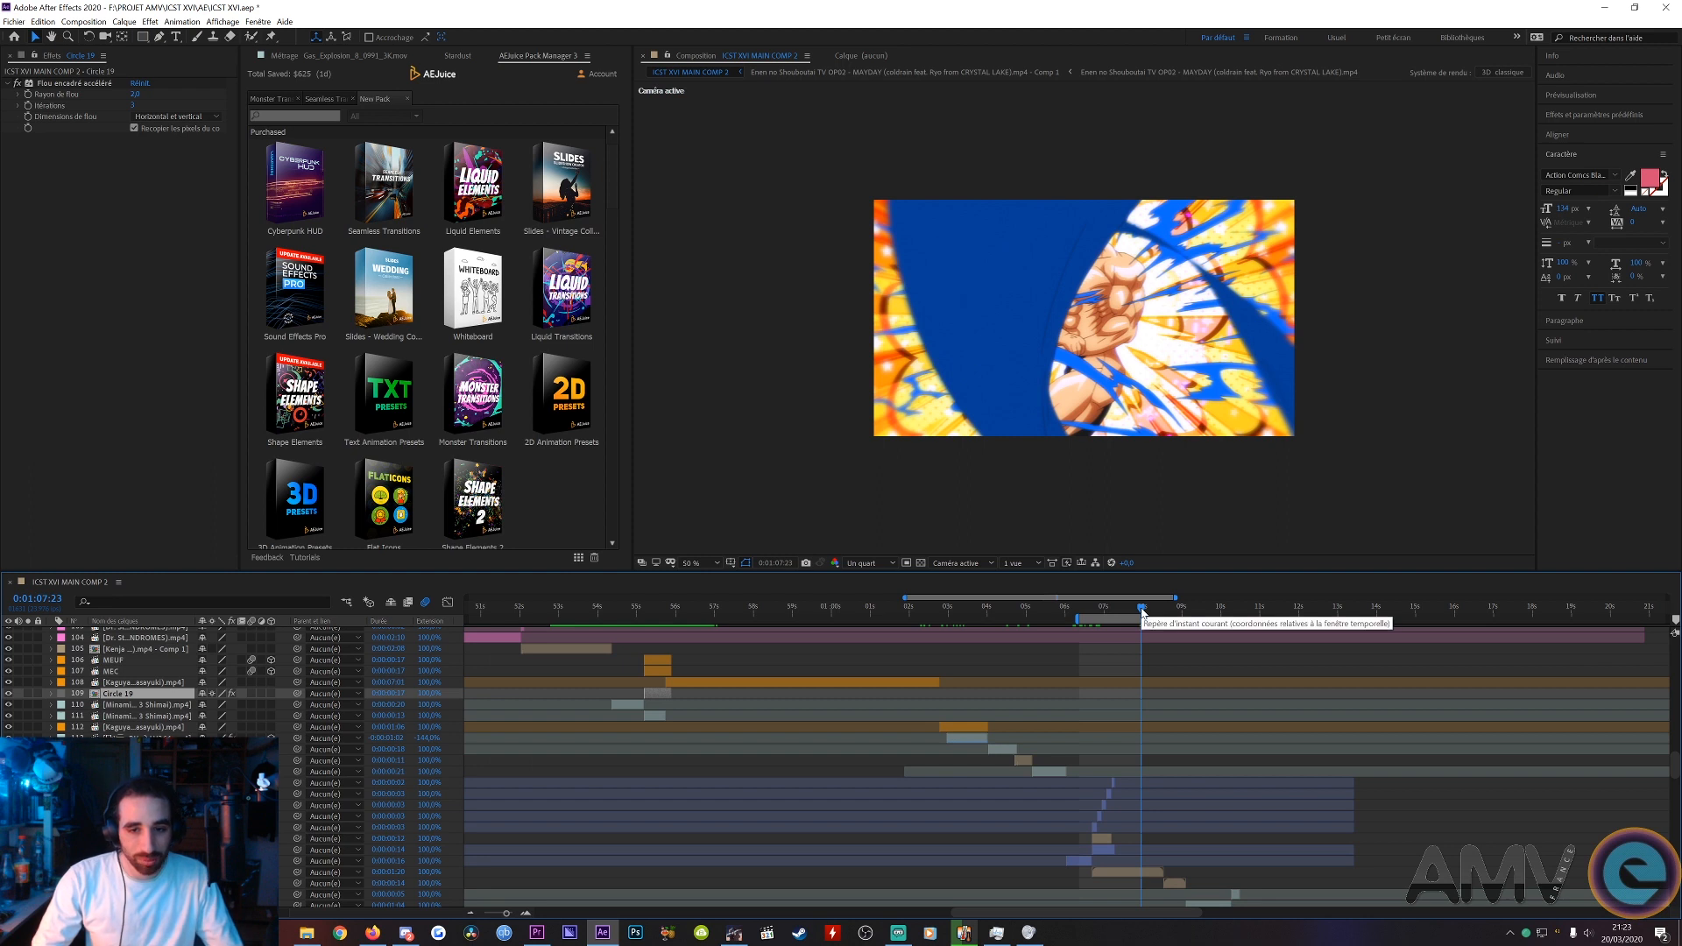
scroll(1121, 676, "up", 3)
scroll(1119, 671, "up", 2)
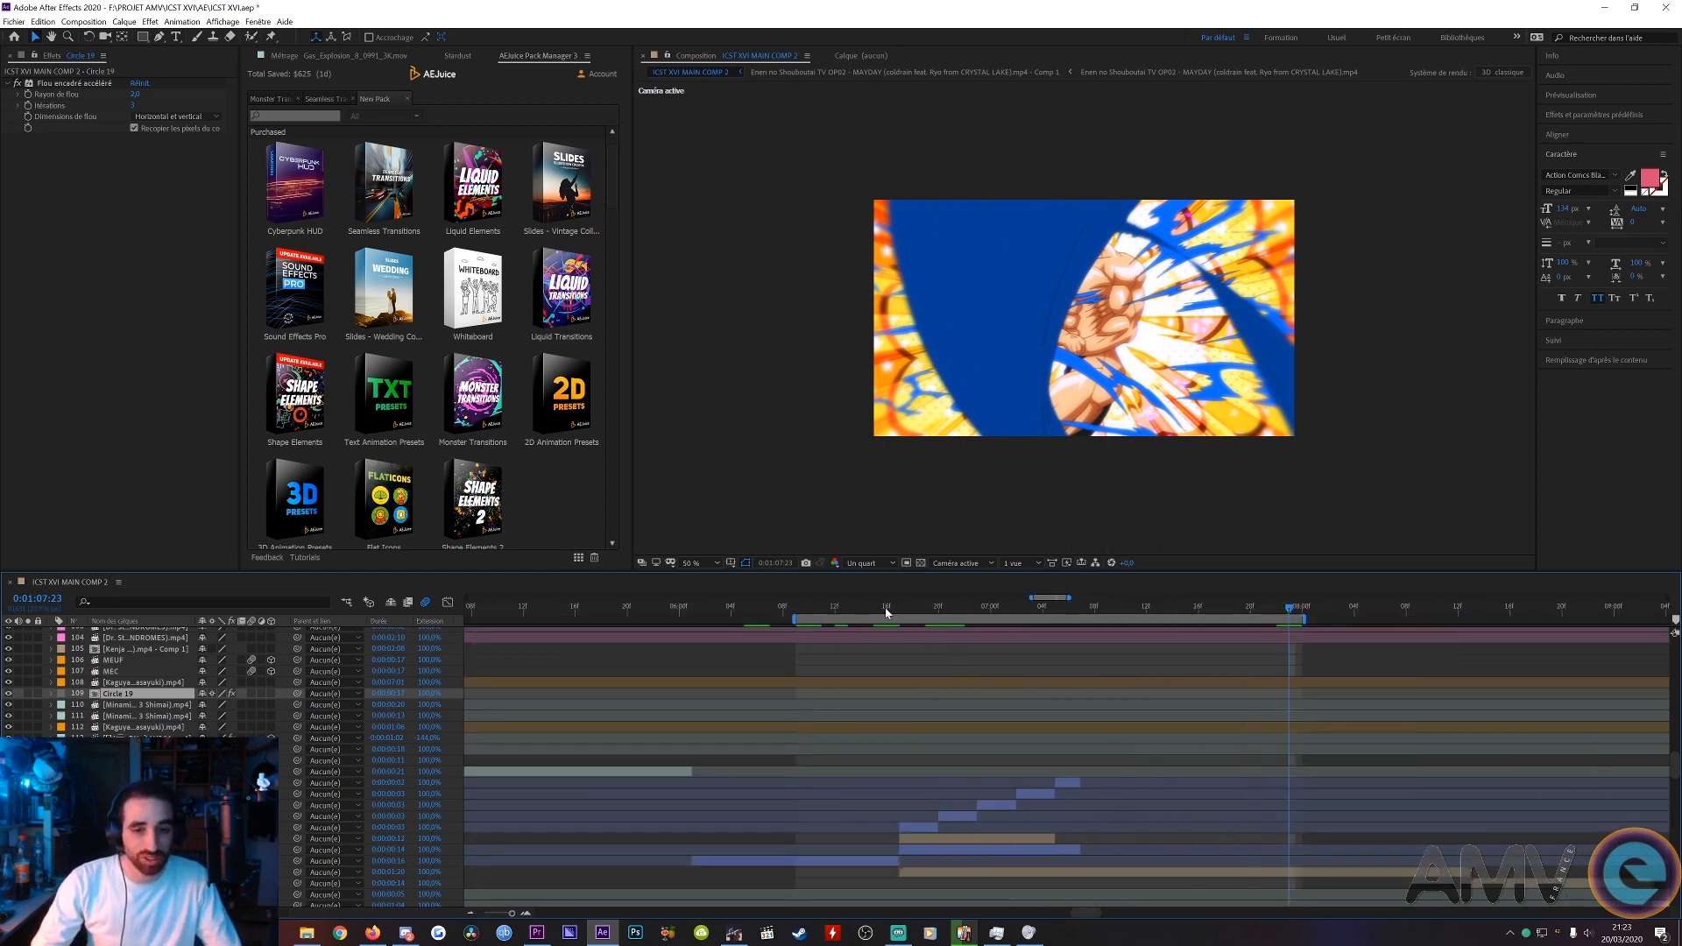
left_click(886, 608)
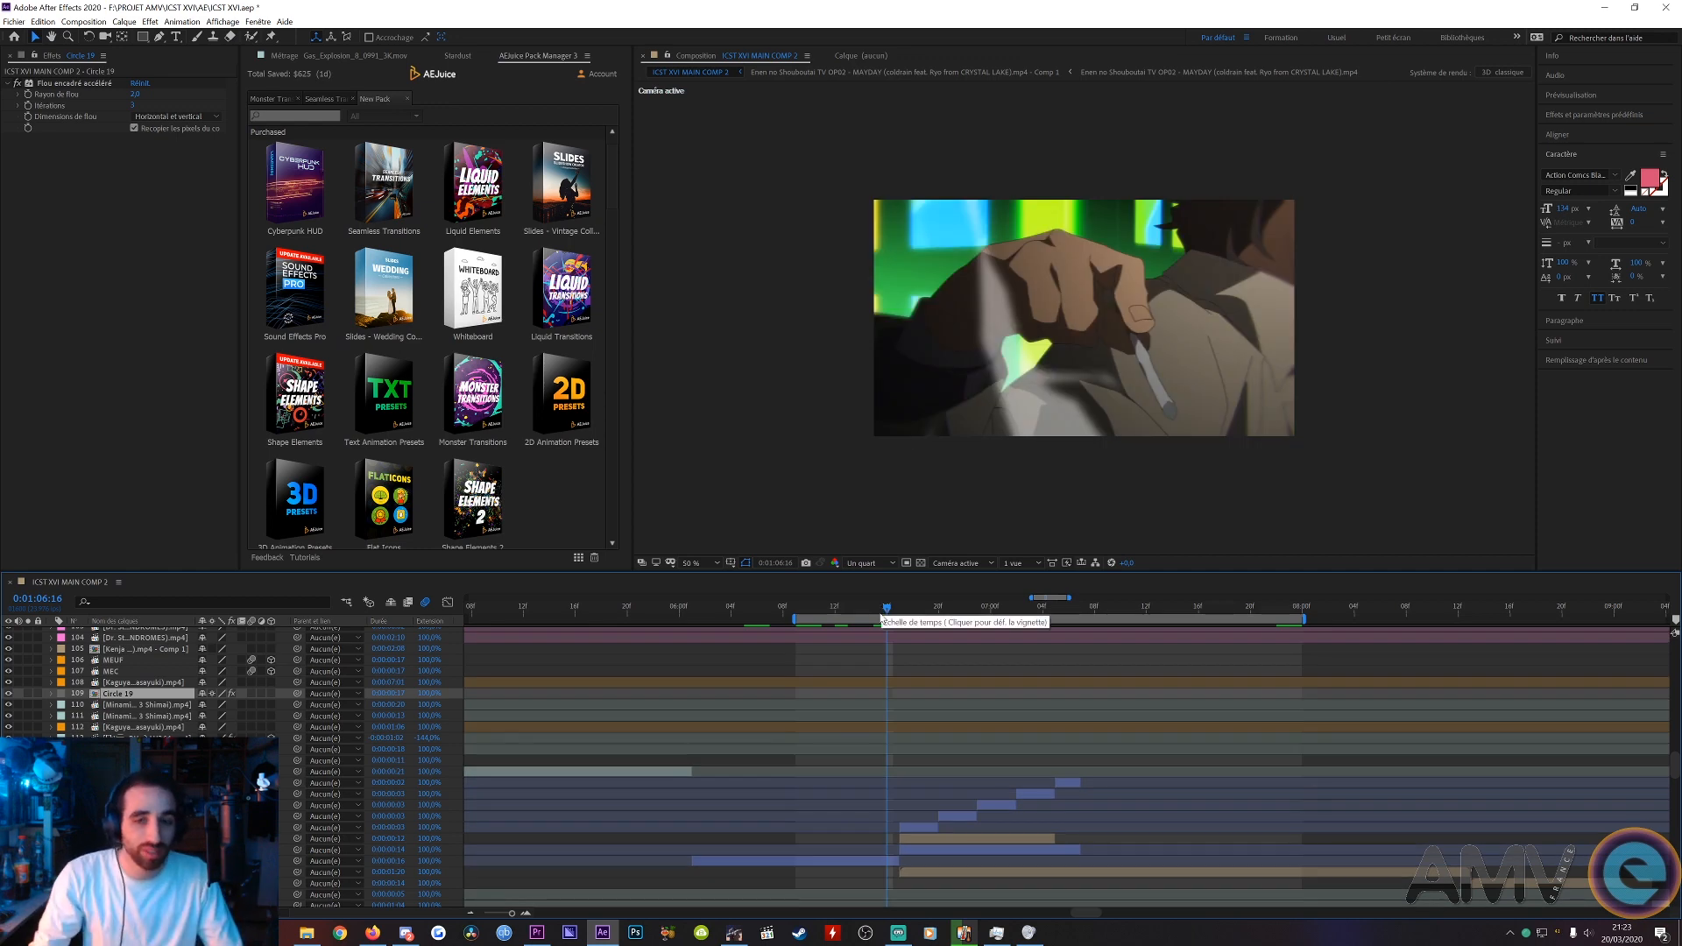
key("space")
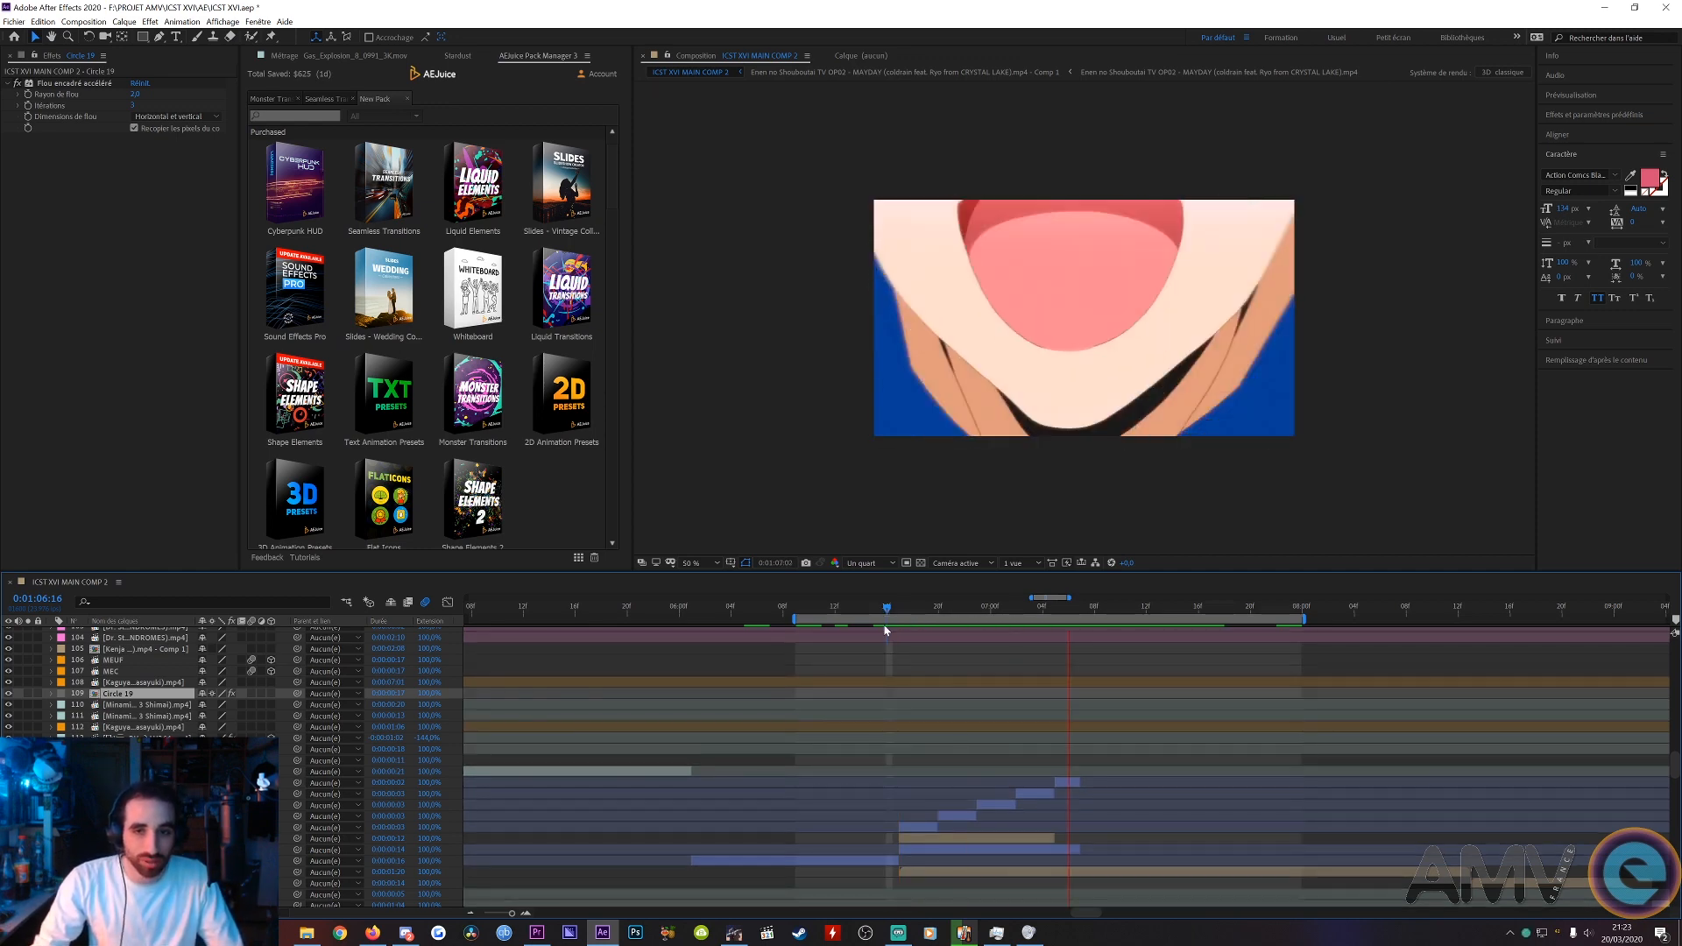
key("space")
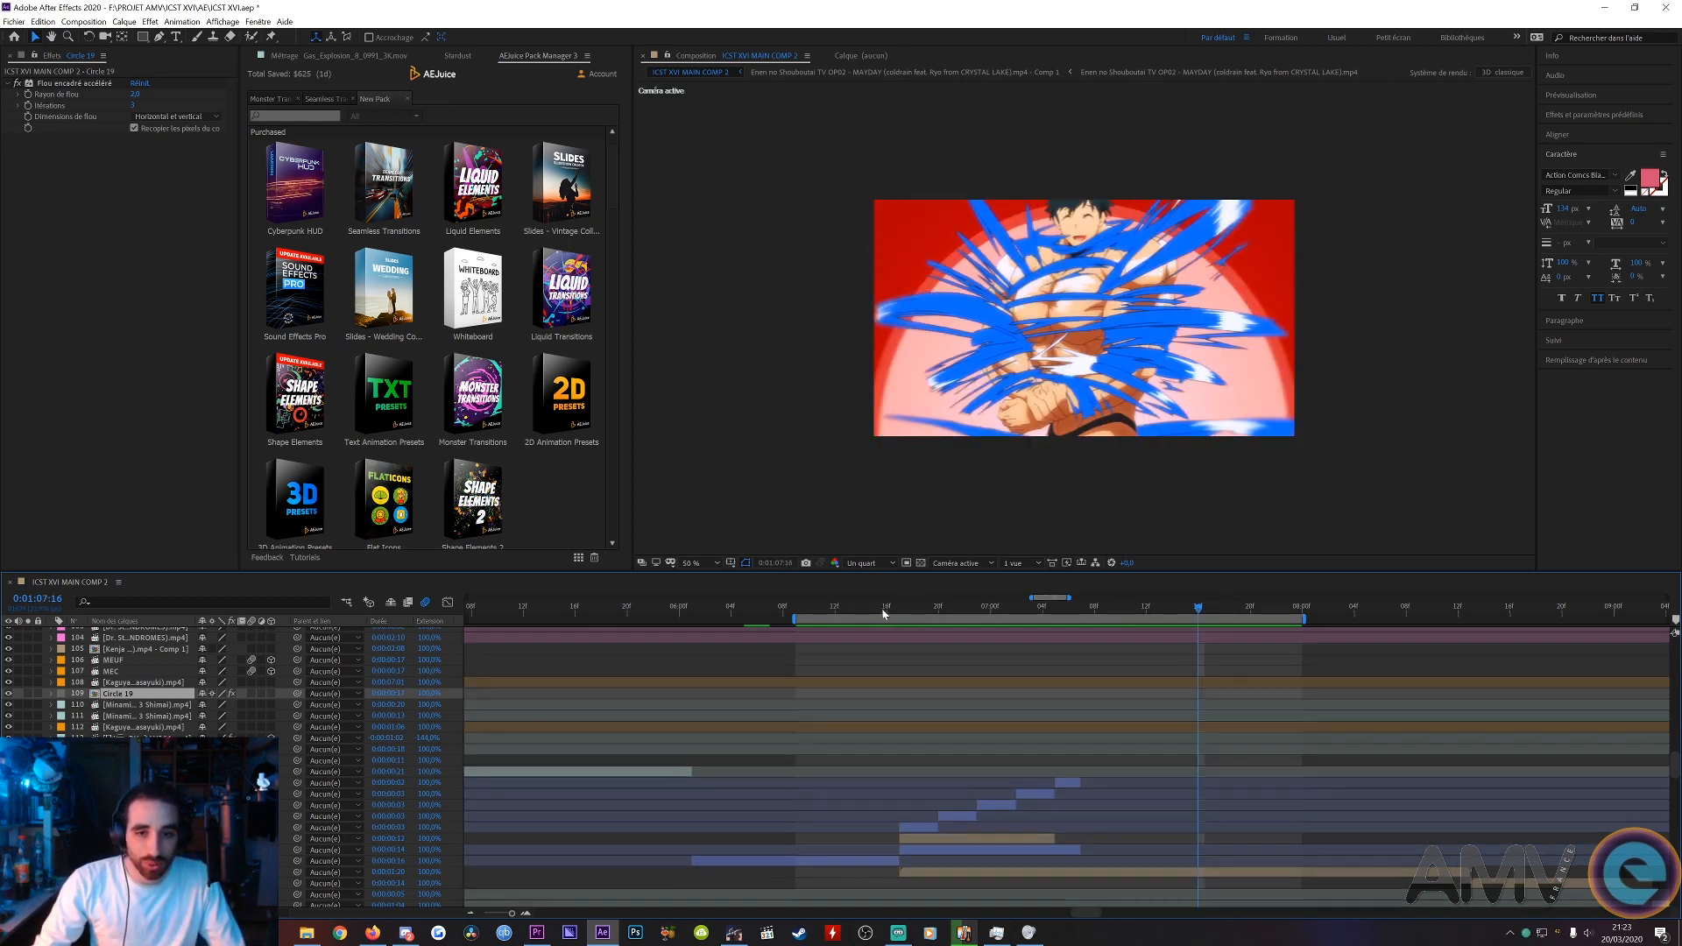
- At 0:01:06:20, select the second short cutout layer of the staircase and enlarge the view to examine its masks
left_click_drag(886, 609, 938, 614)
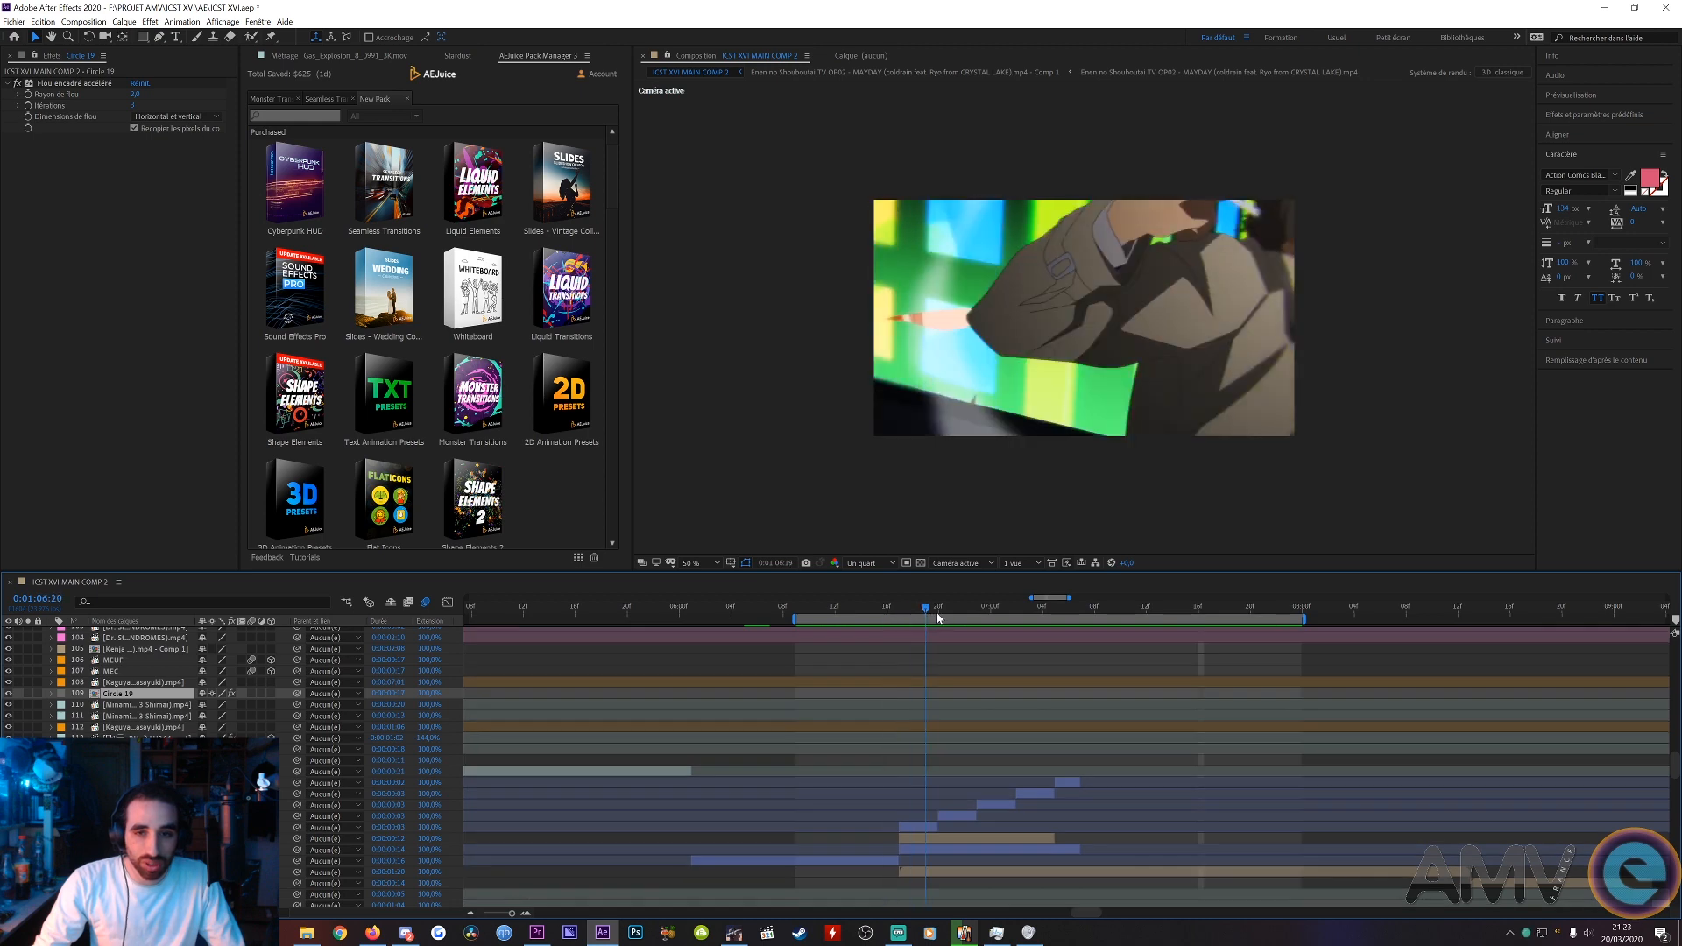
left_click(961, 820)
key("period")
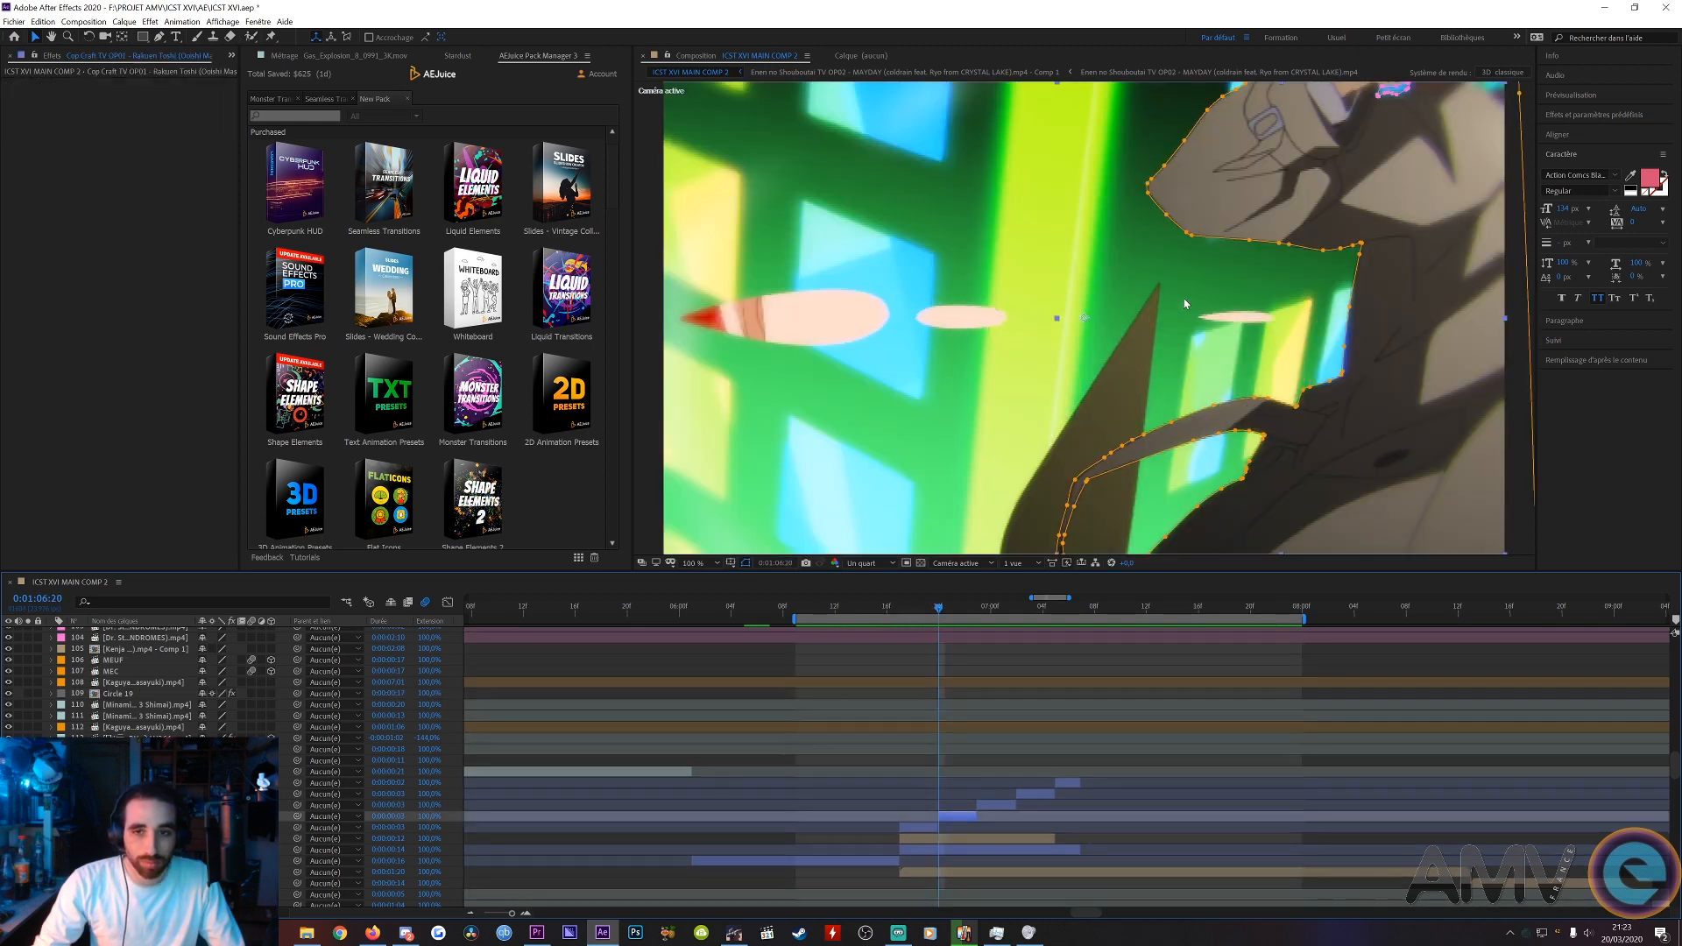
left_click_drag(1083, 571, 1083, 655)
scroll(1021, 845, "down", 2)
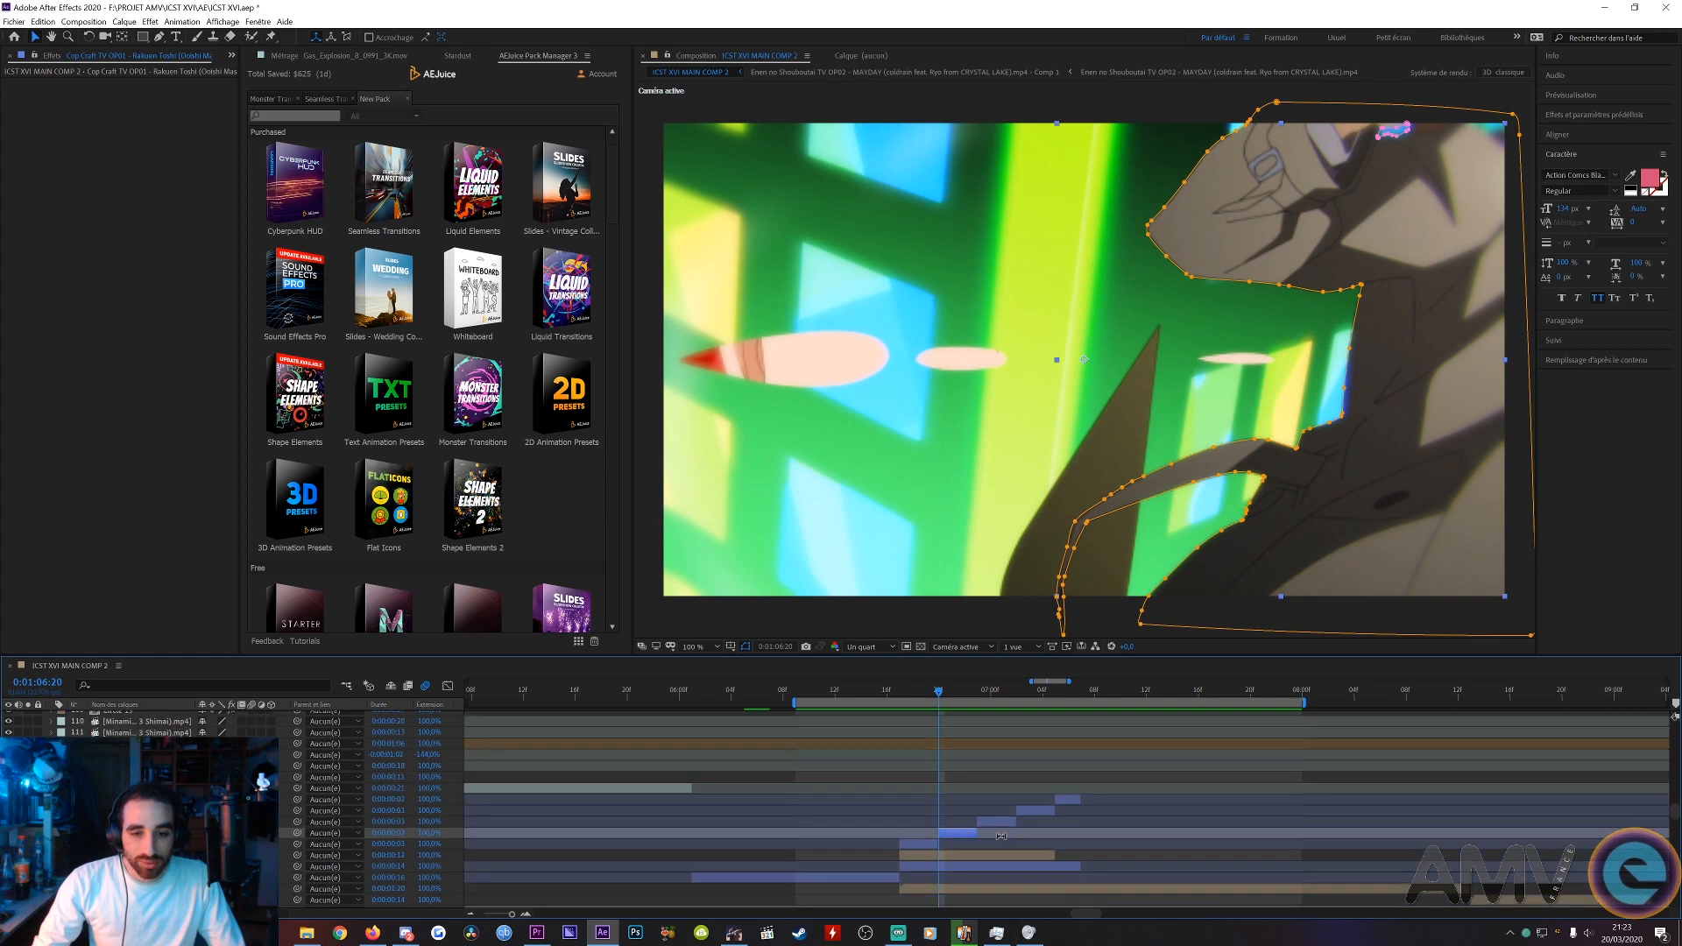
- Open the Material Tear 03 - Comp 1 composition and preview its black and white matte animation from 0:01:06:19
double_click(989, 857)
key("space")
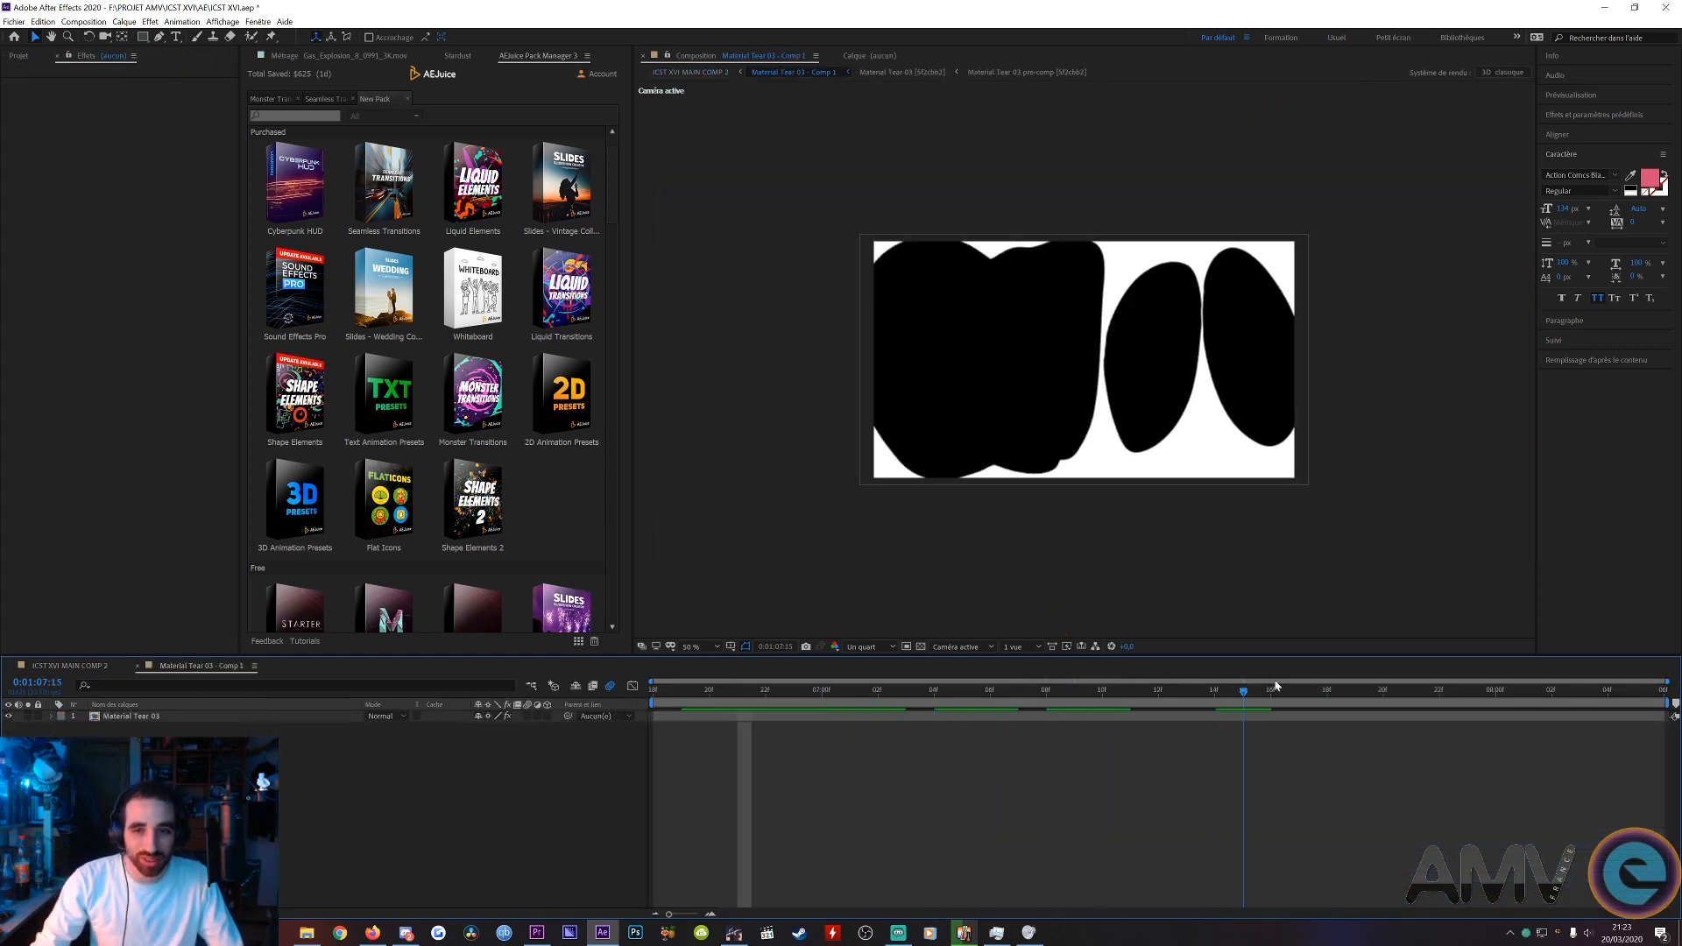
left_click_drag(1438, 673, 1282, 759)
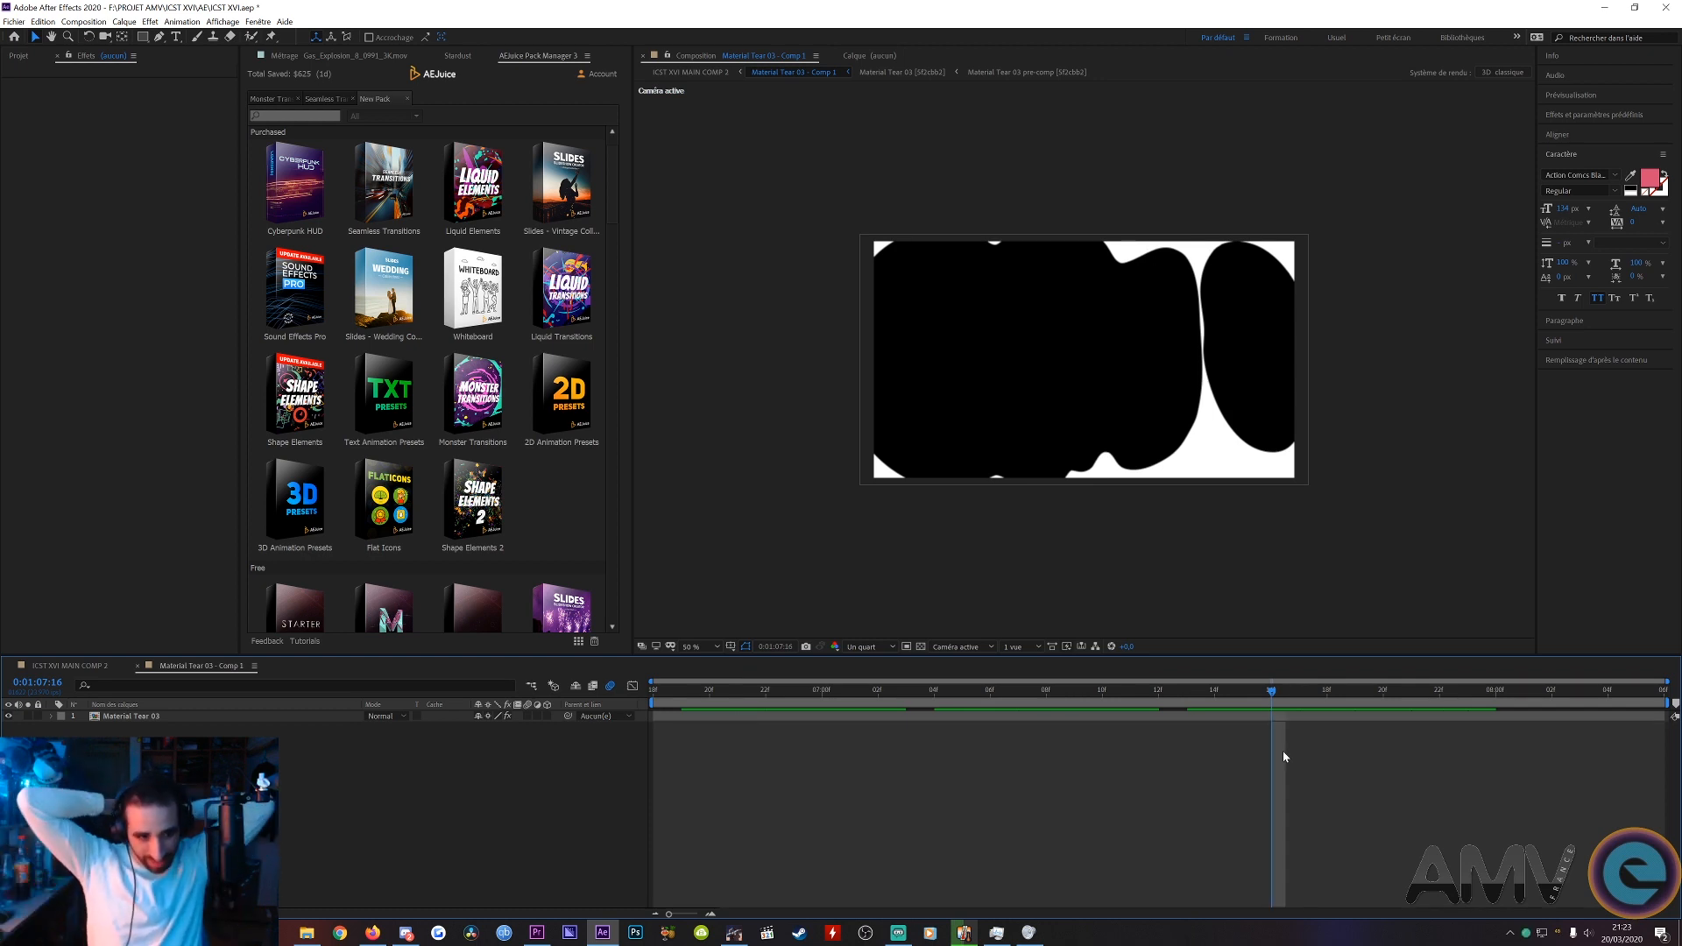
left_click(682, 692)
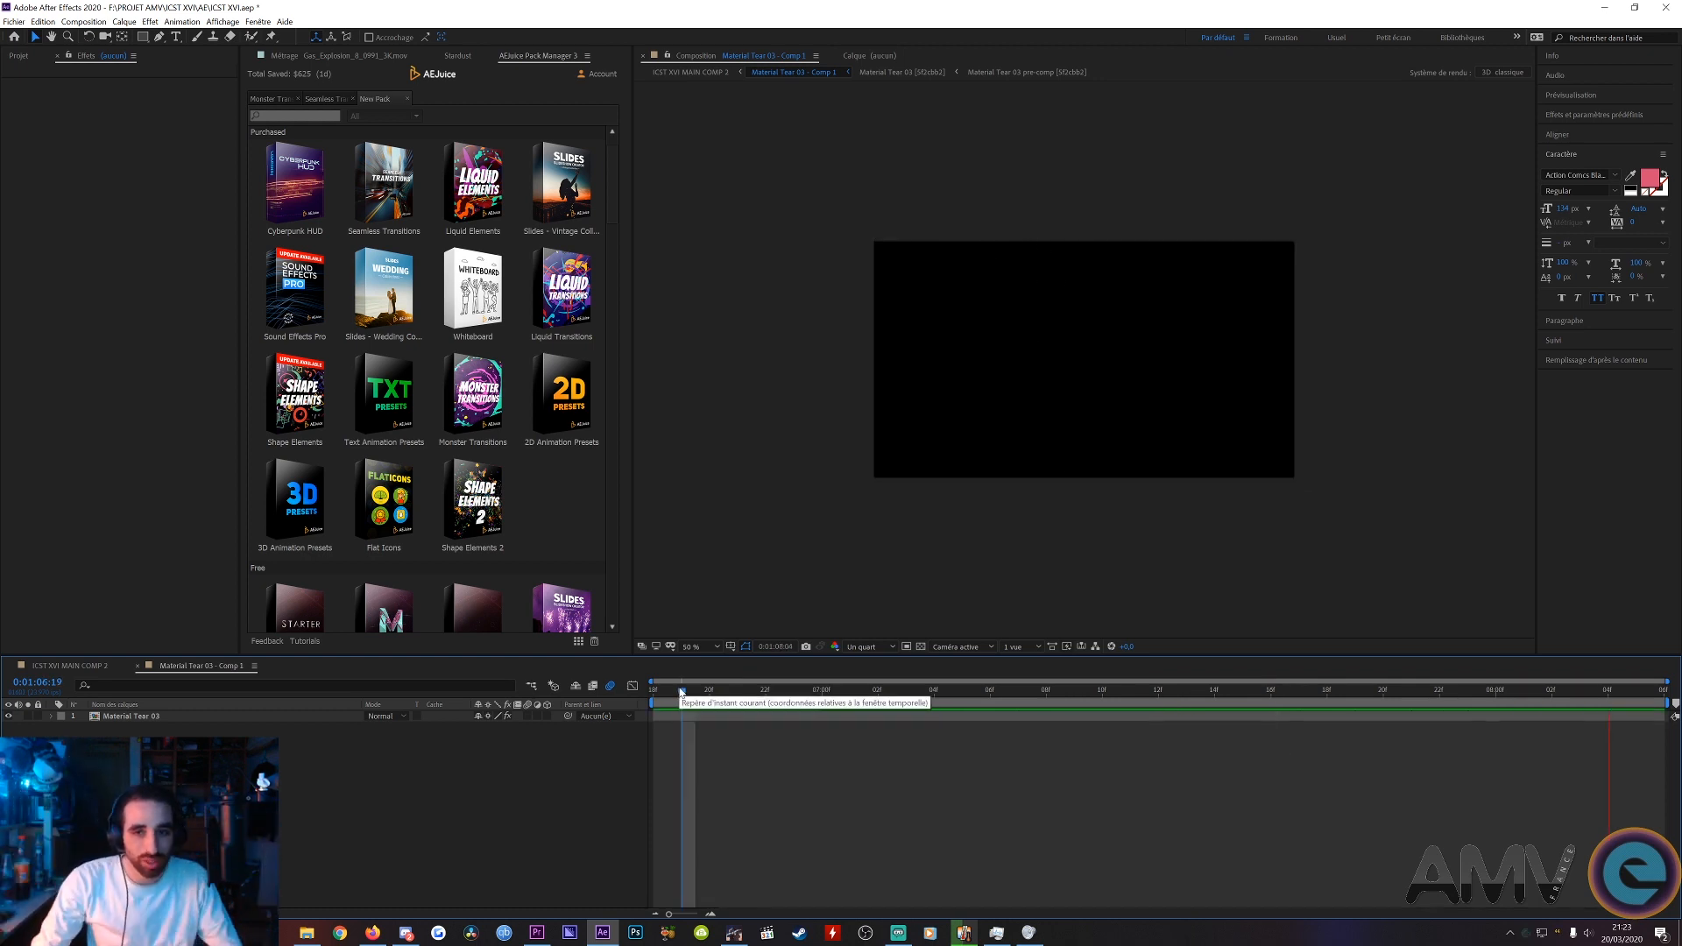
key("space")
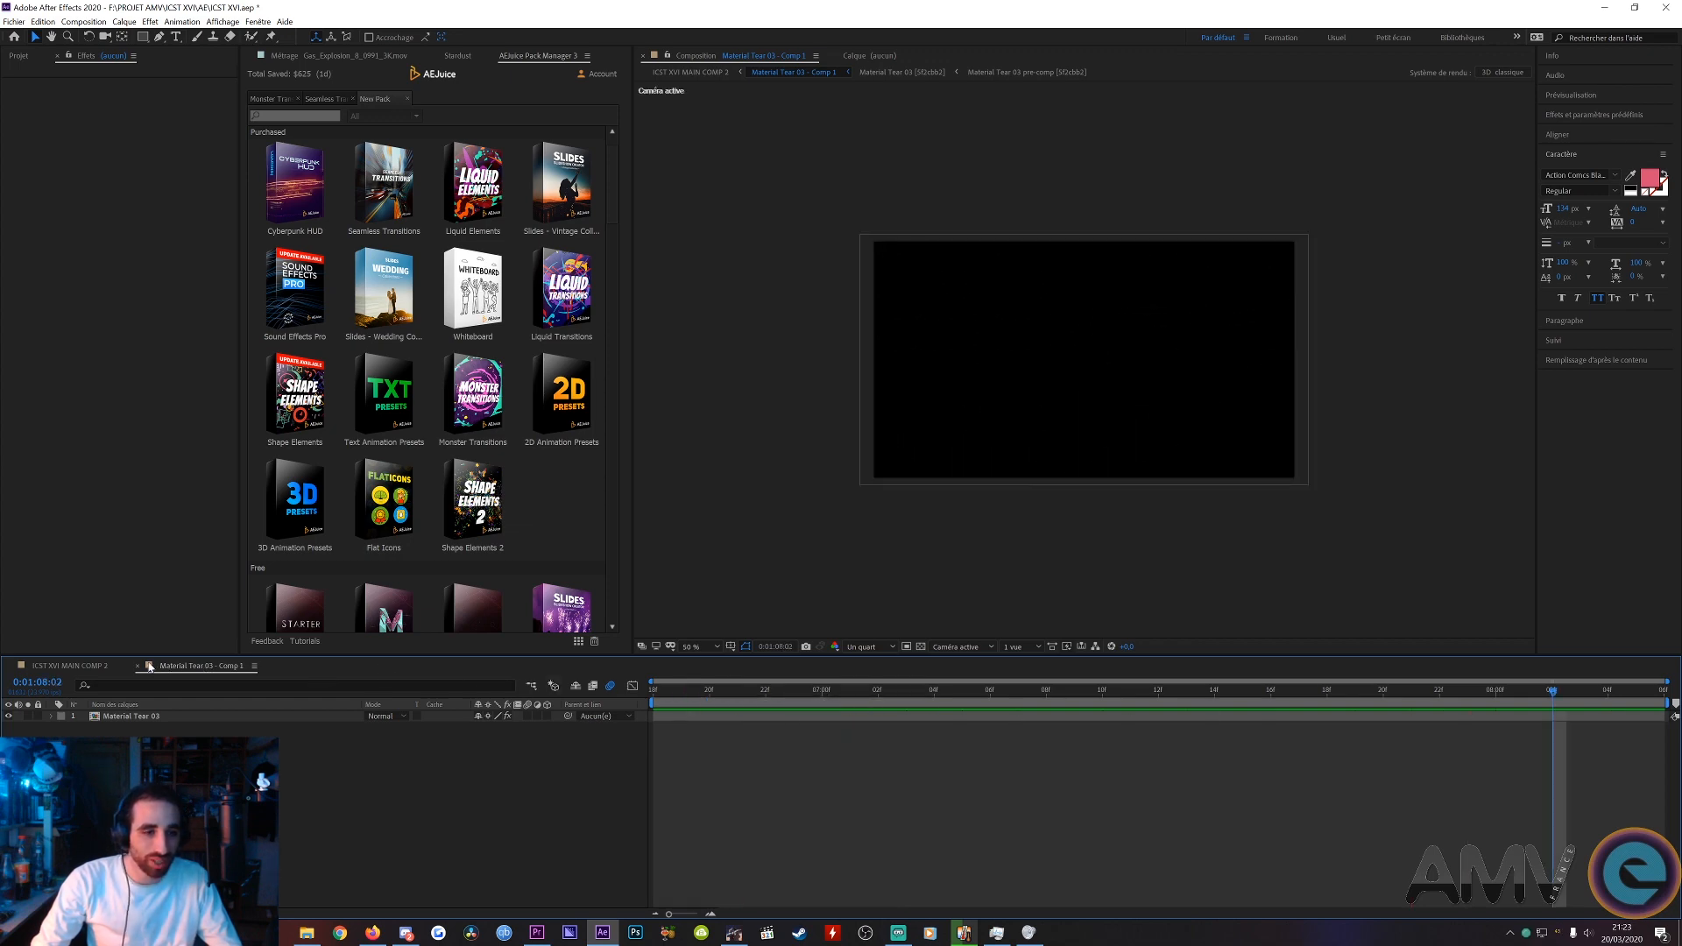
- Return to the main composition and preview the tear transition over the muscle-man shot from 0:01:07:02
left_click(134, 668)
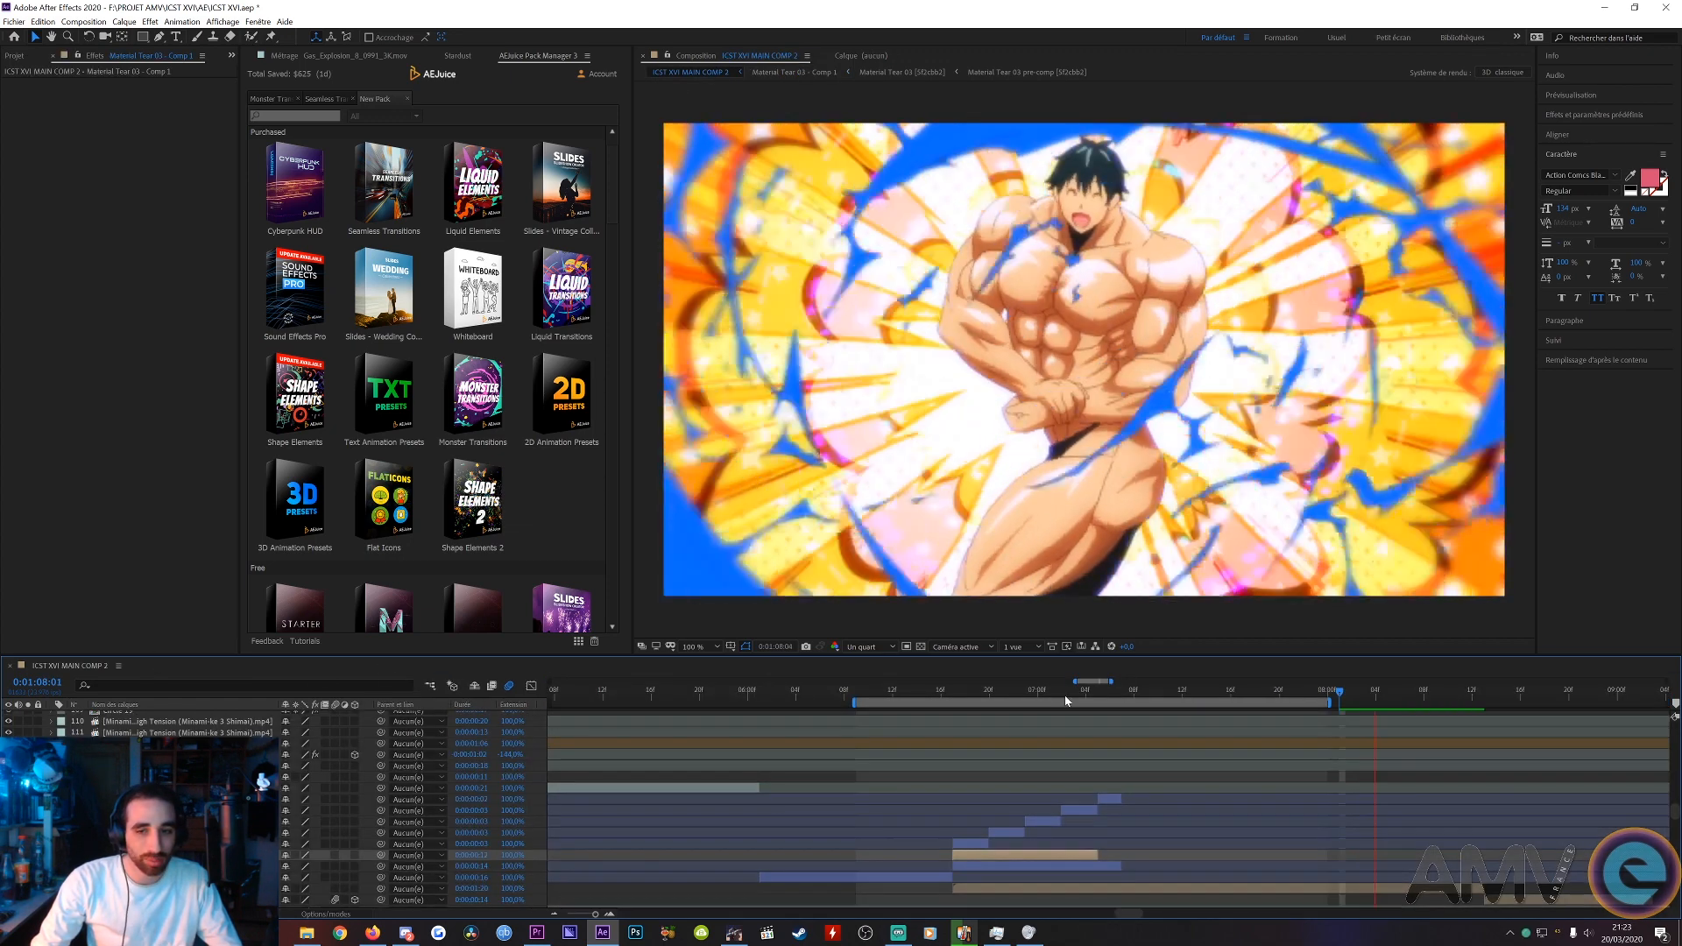
left_click(1068, 696)
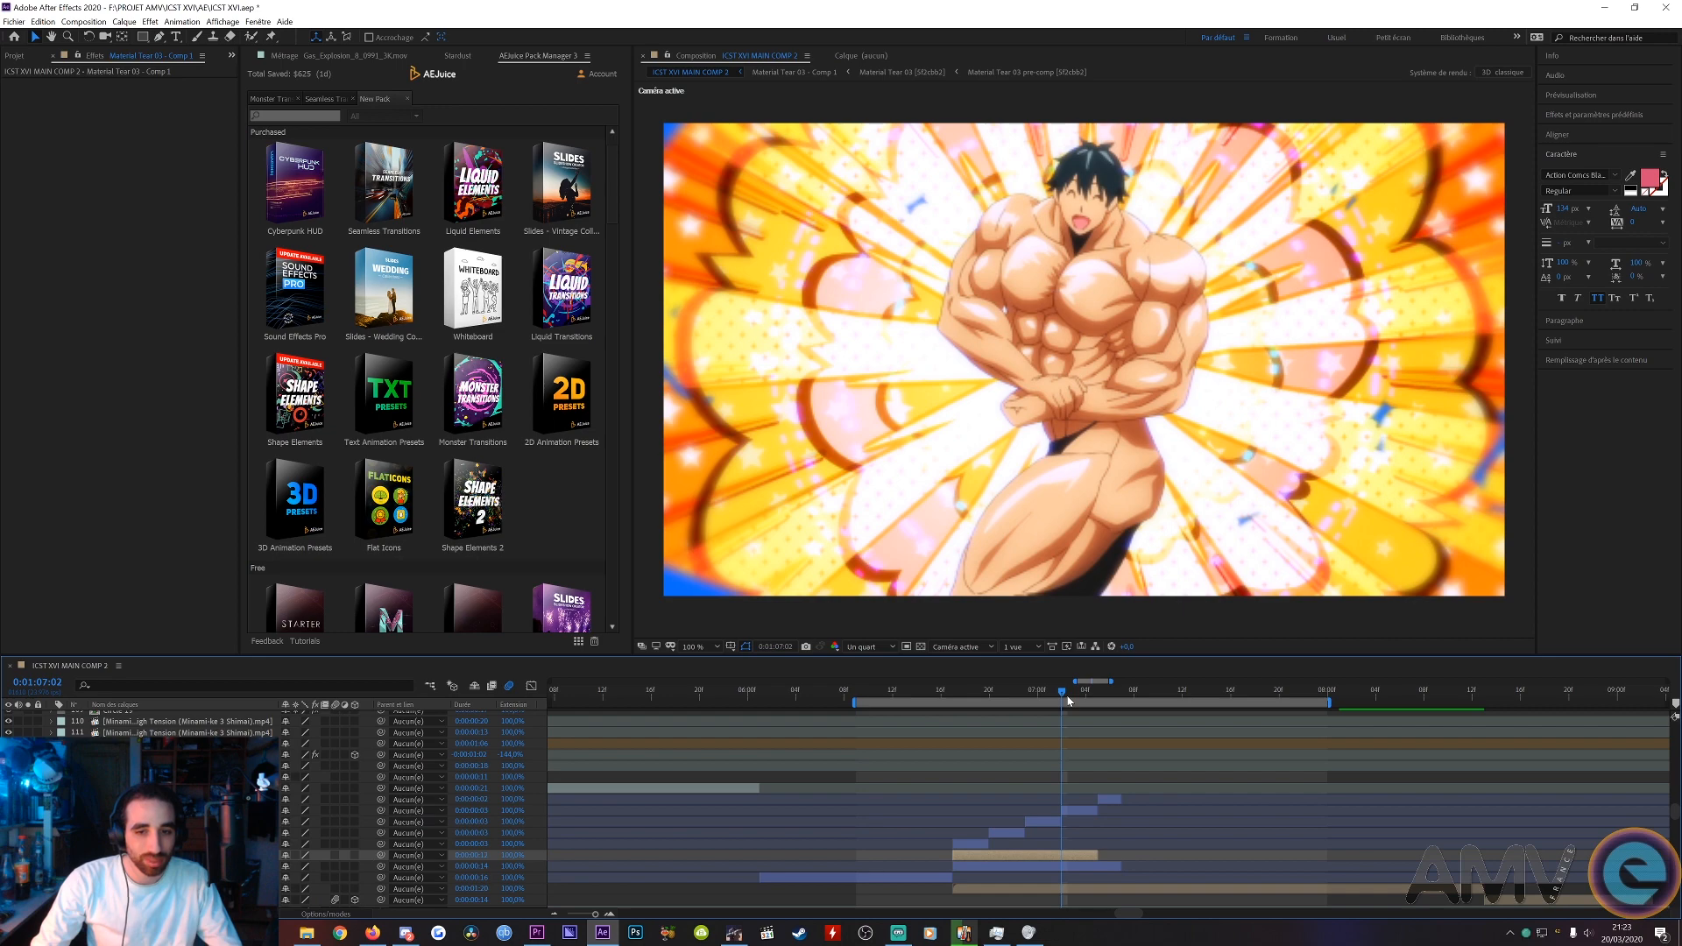
key("space")
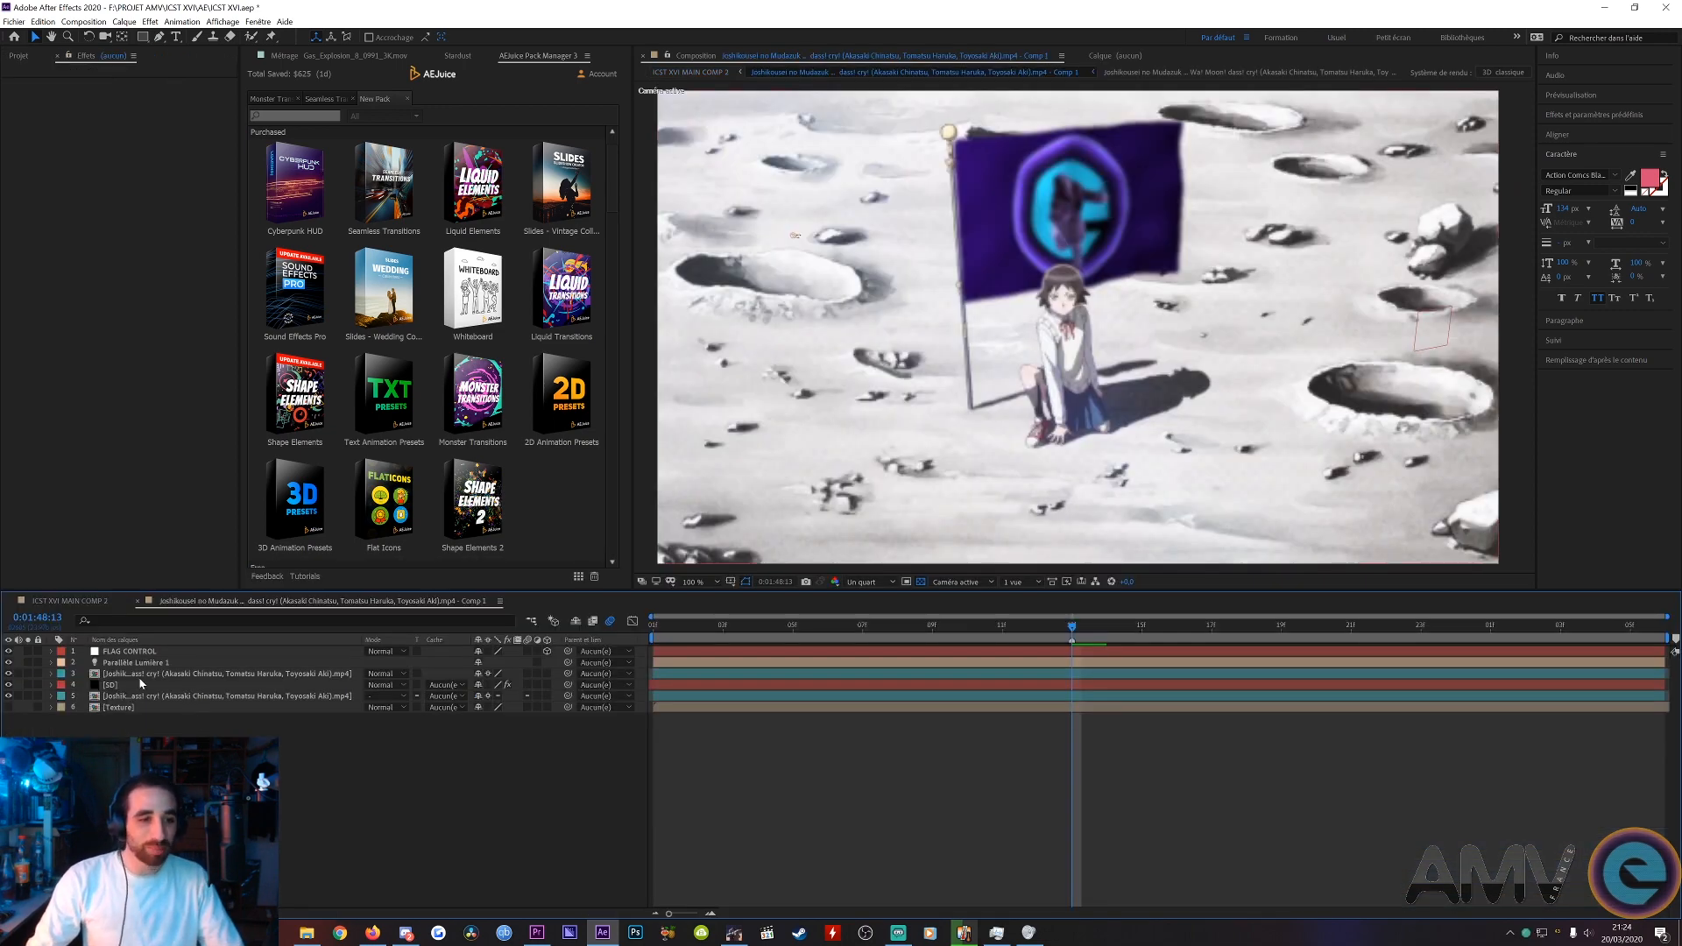
- In the moon flag composition, select the black 3D solid layer and display its Stardust node graph
left_click(140, 683)
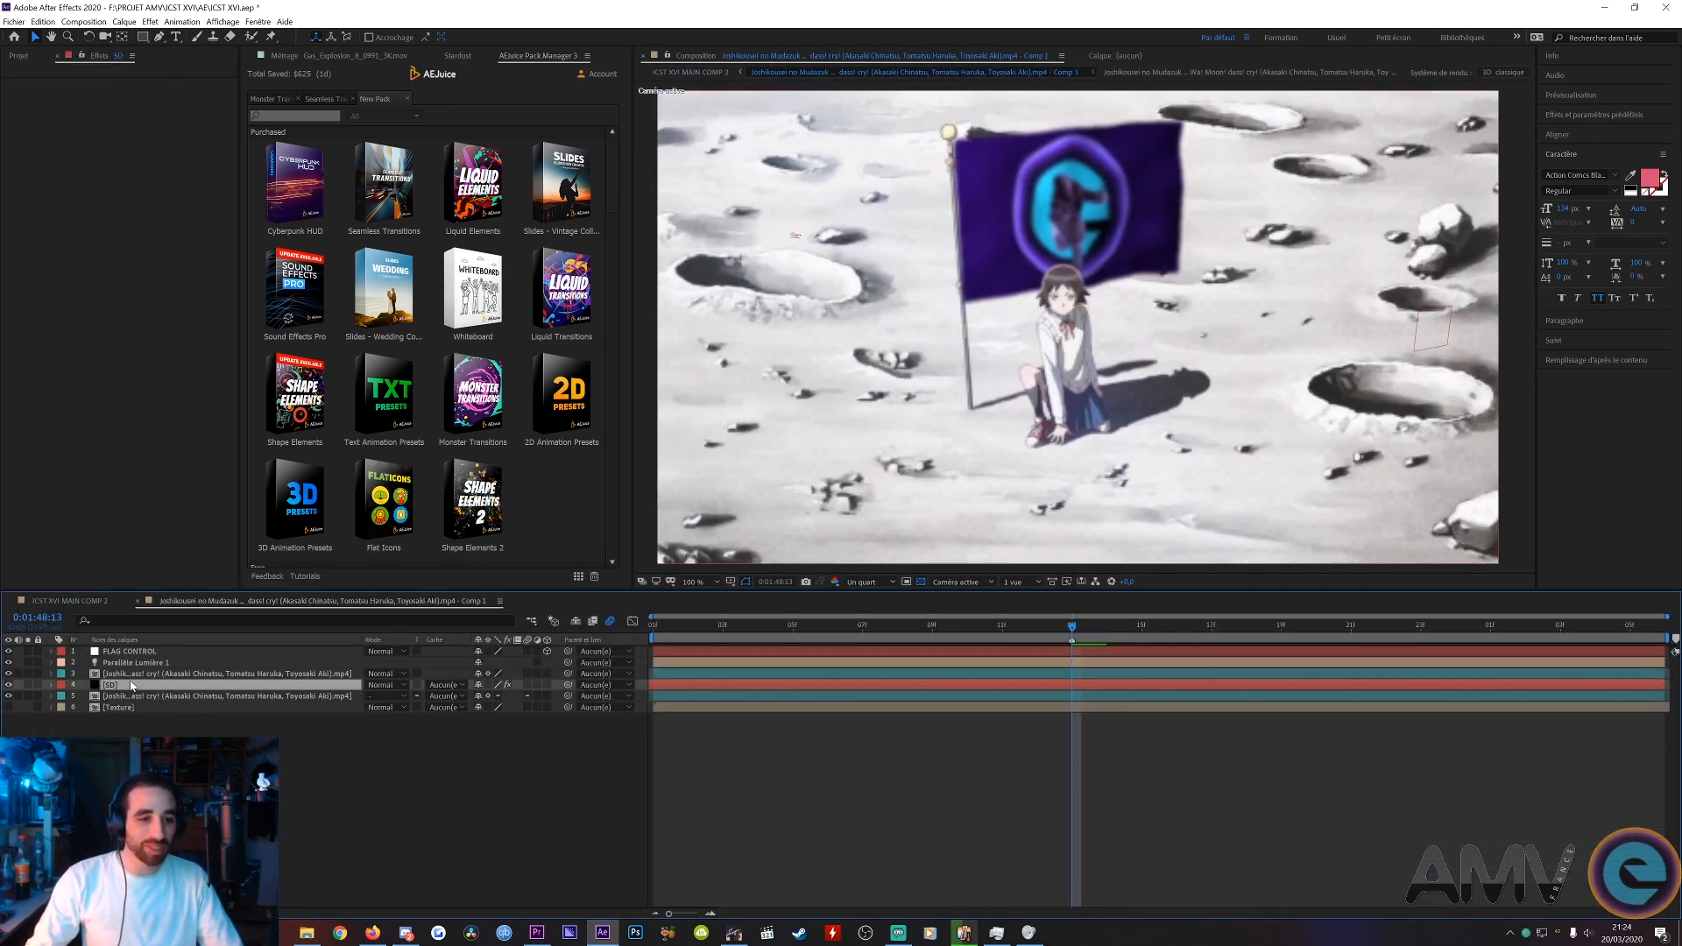
left_click(457, 55)
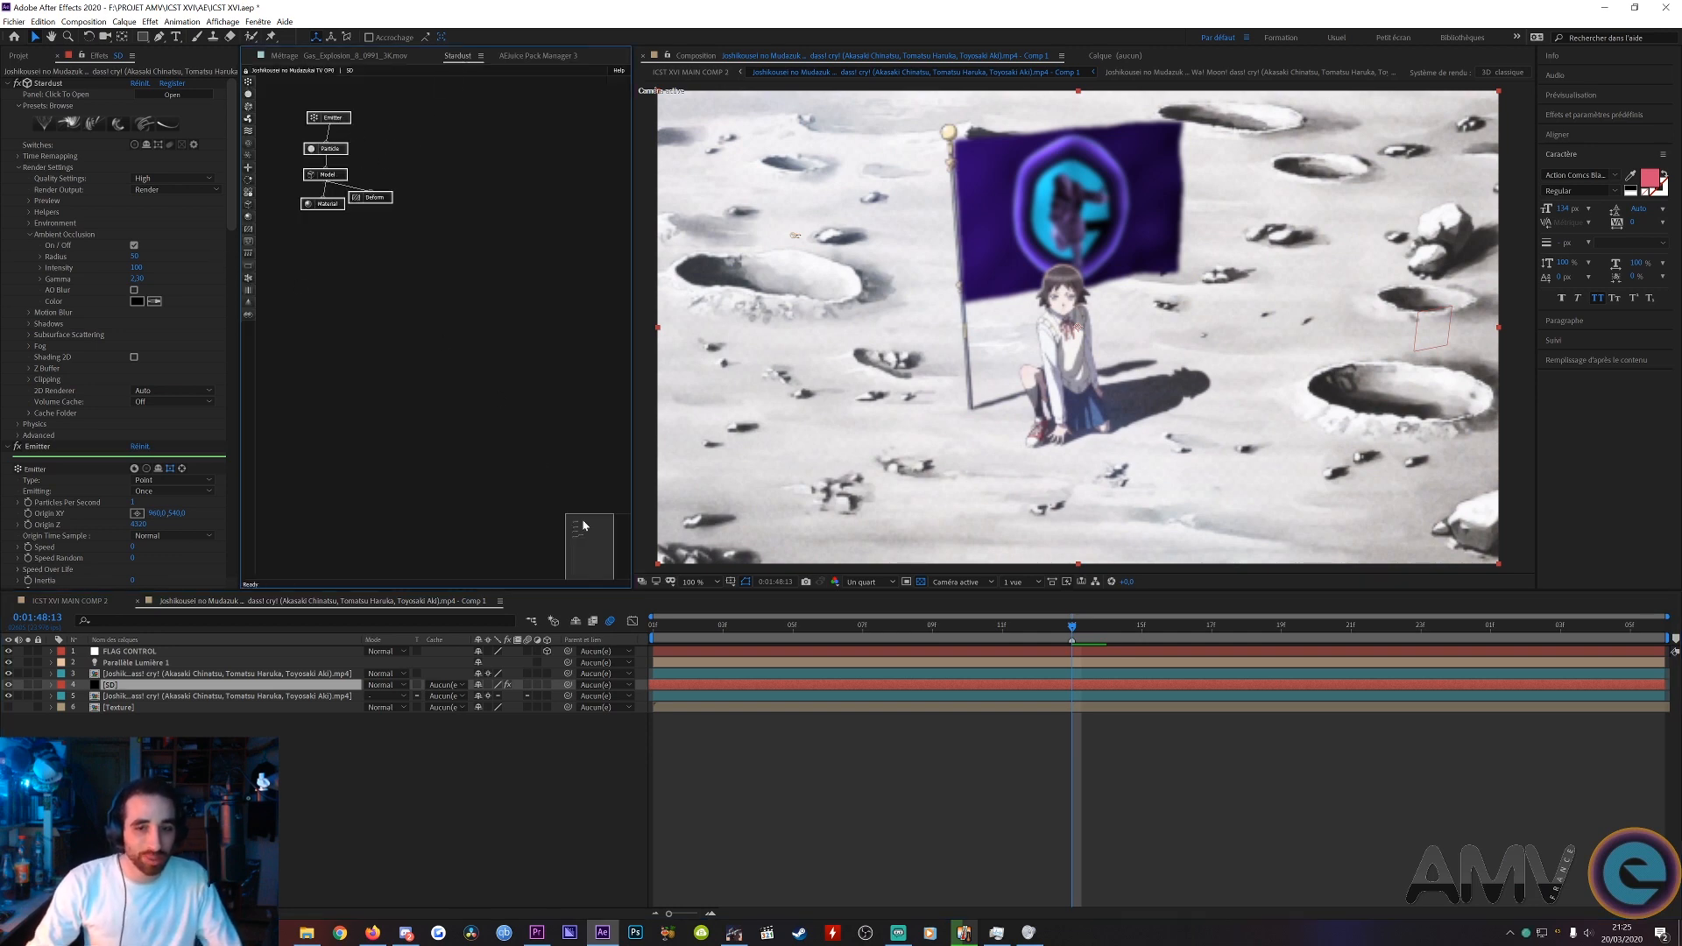
- Set the preview resolution to full for the isolated flag layer, switch off the transparency grid and save the project
left_click(866, 582)
left_click(870, 614)
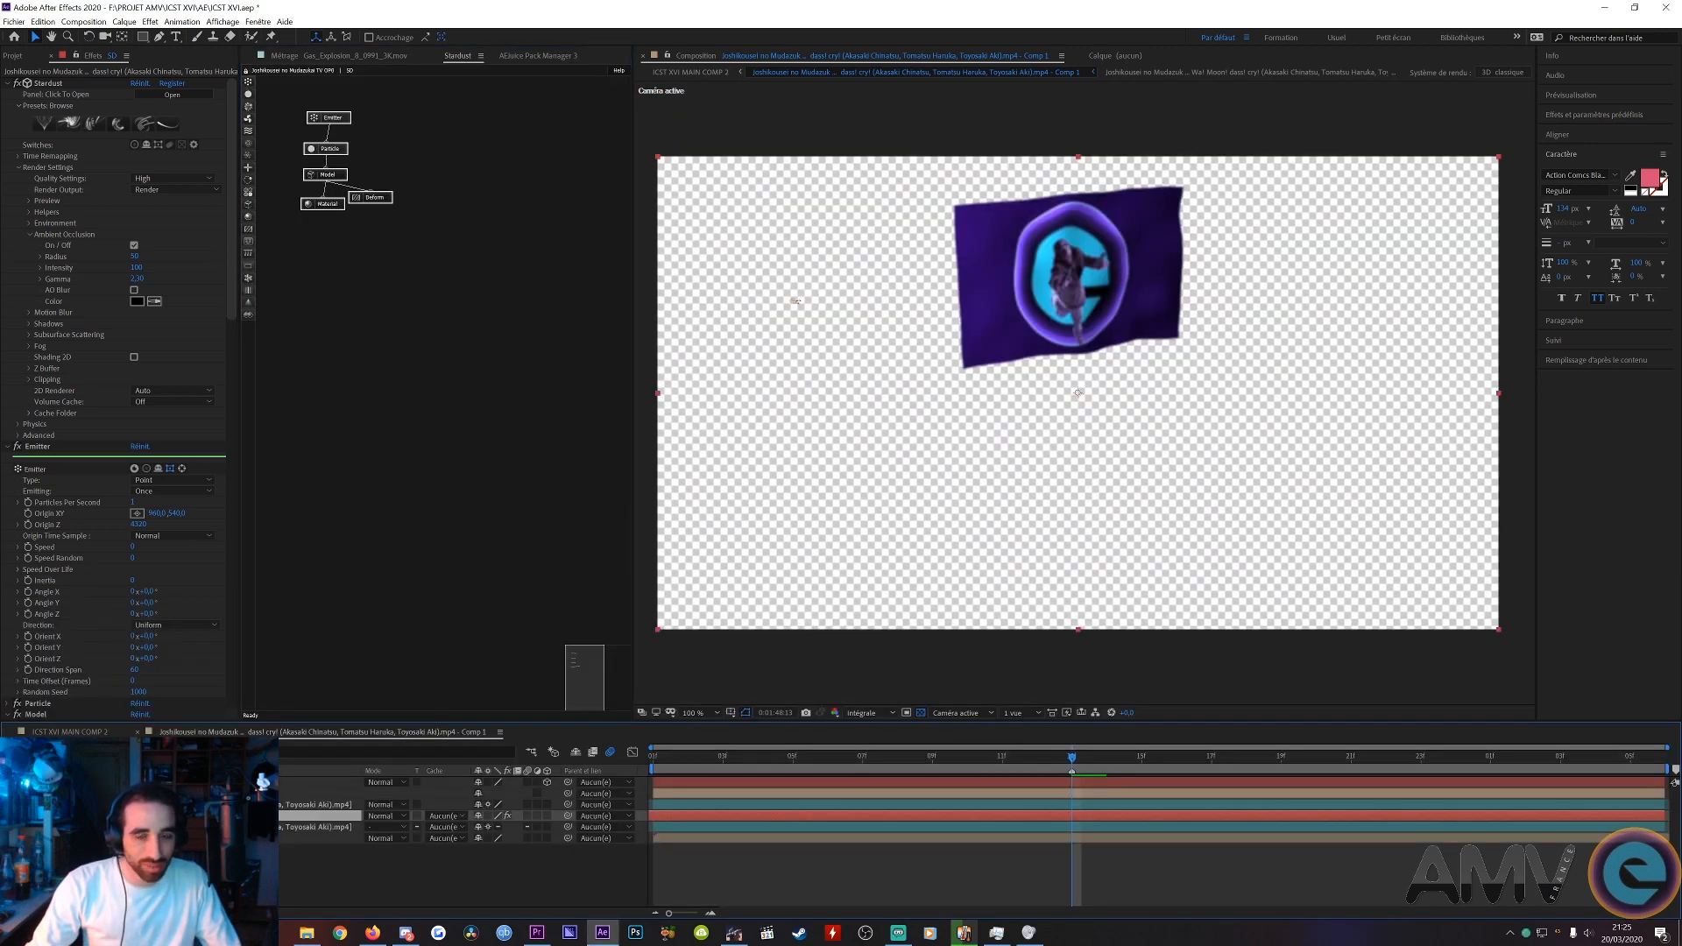
left_click(920, 713)
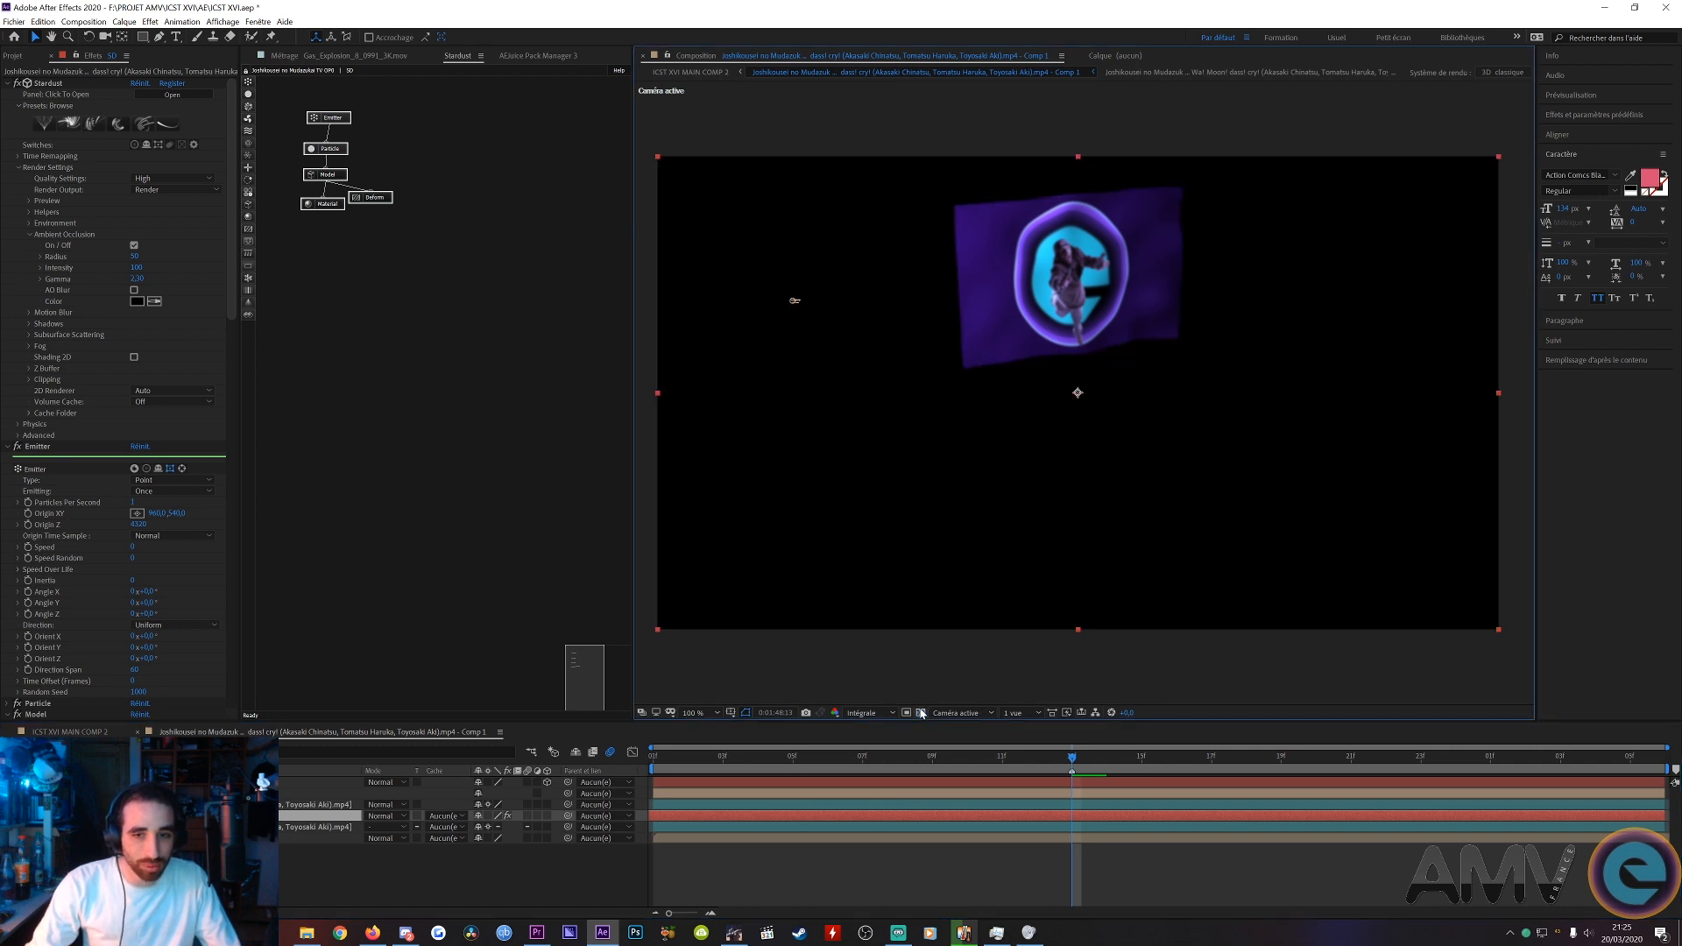
key("ctrl+s")
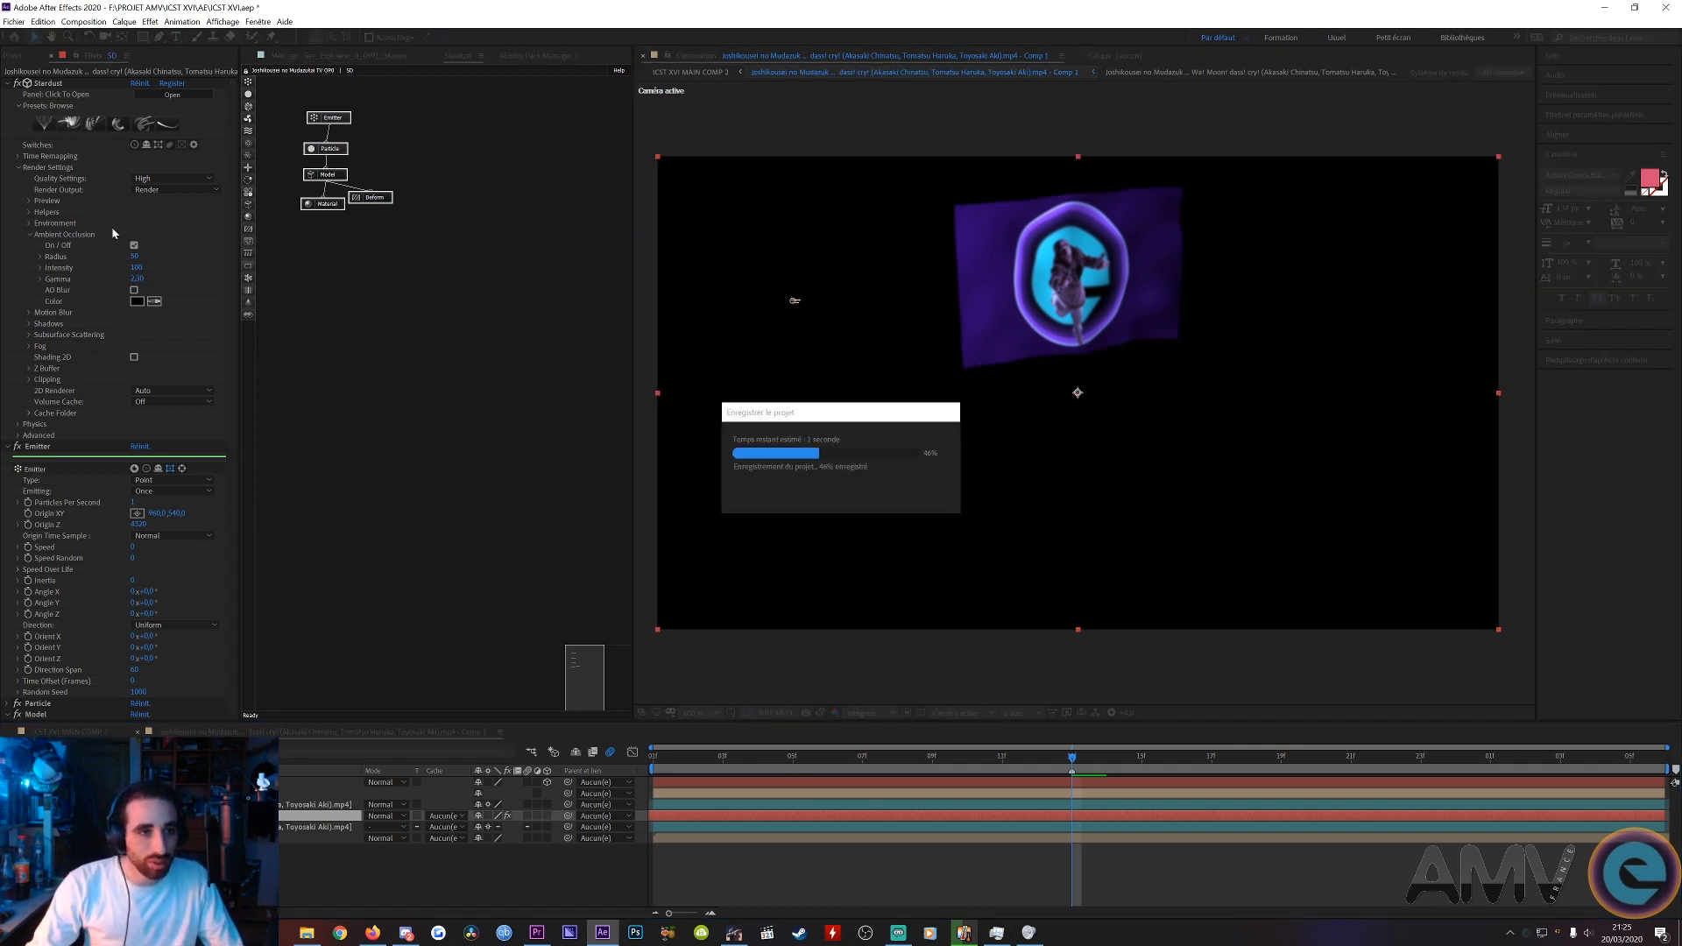
- Turn off the mesh warp and fast box blur effects on the 3D flag layer
scroll(239, 557, "down", 5)
scroll(238, 558, "down", 10)
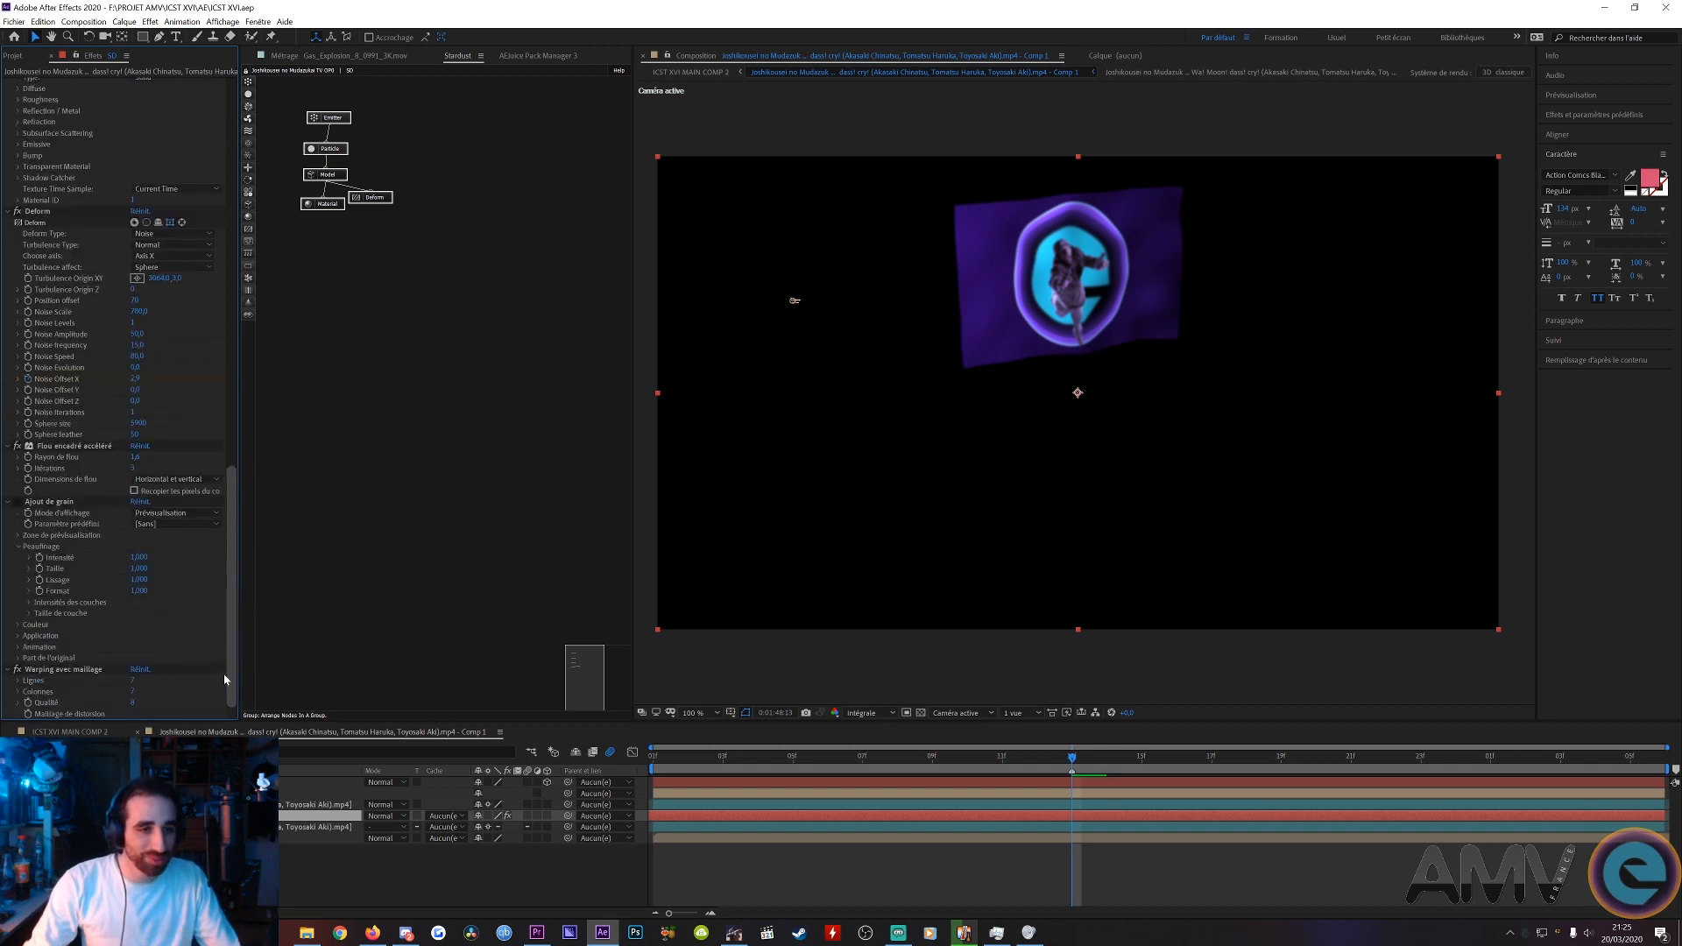
left_click(35, 672)
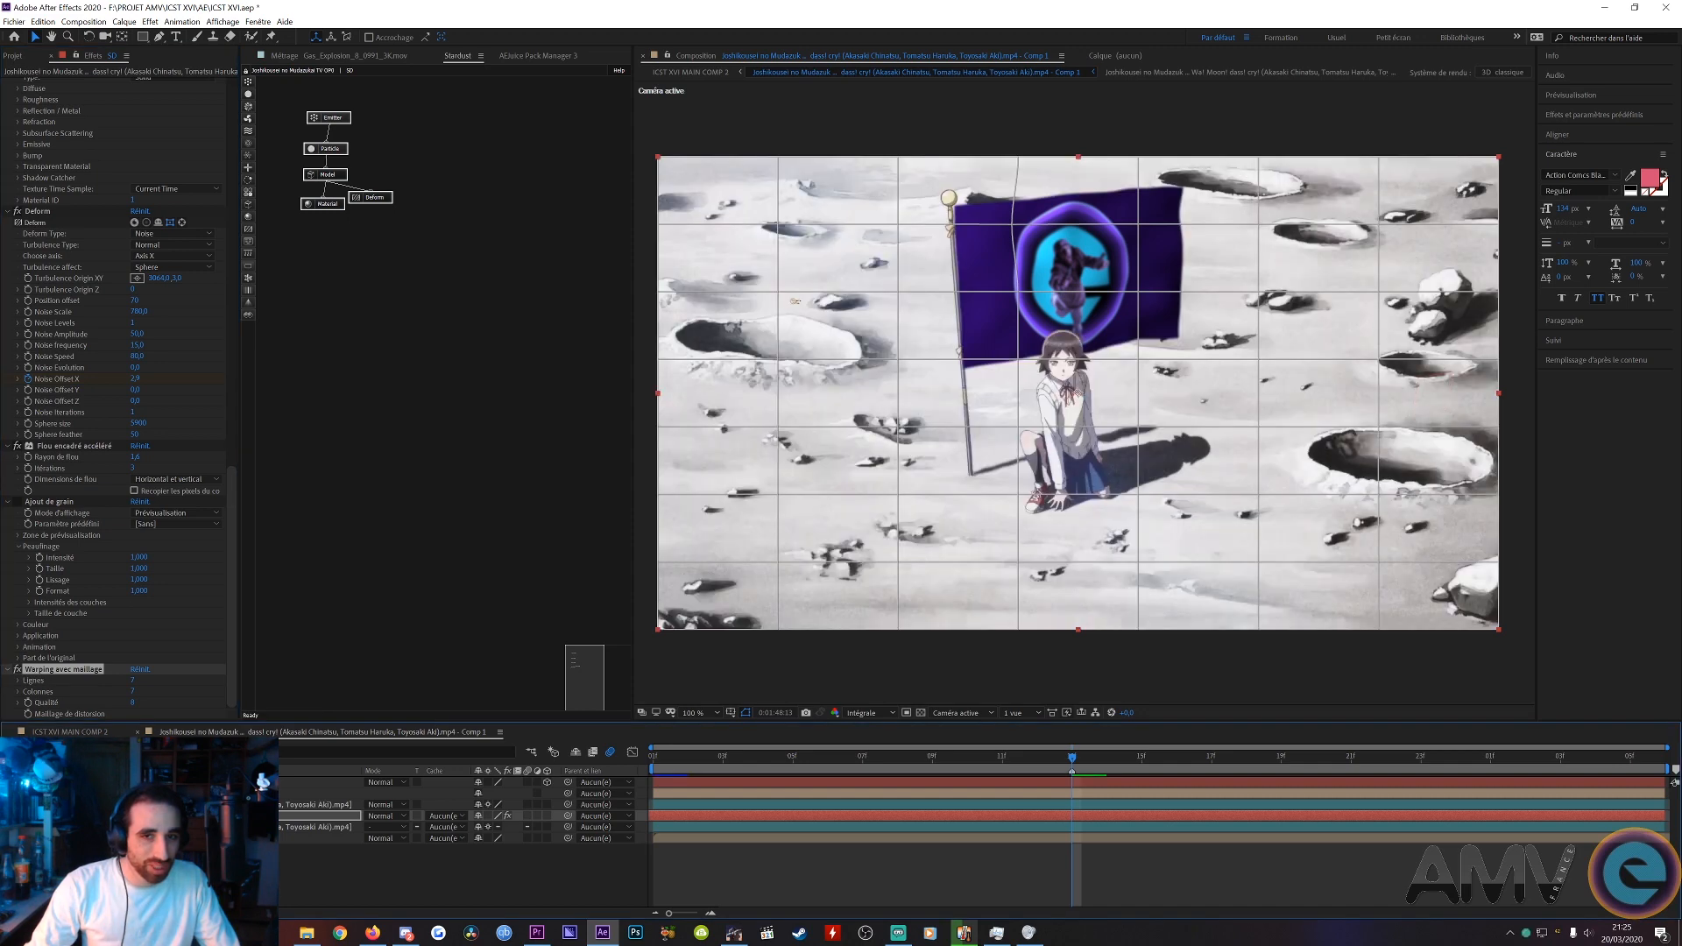
scroll(17, 653, "up", 4)
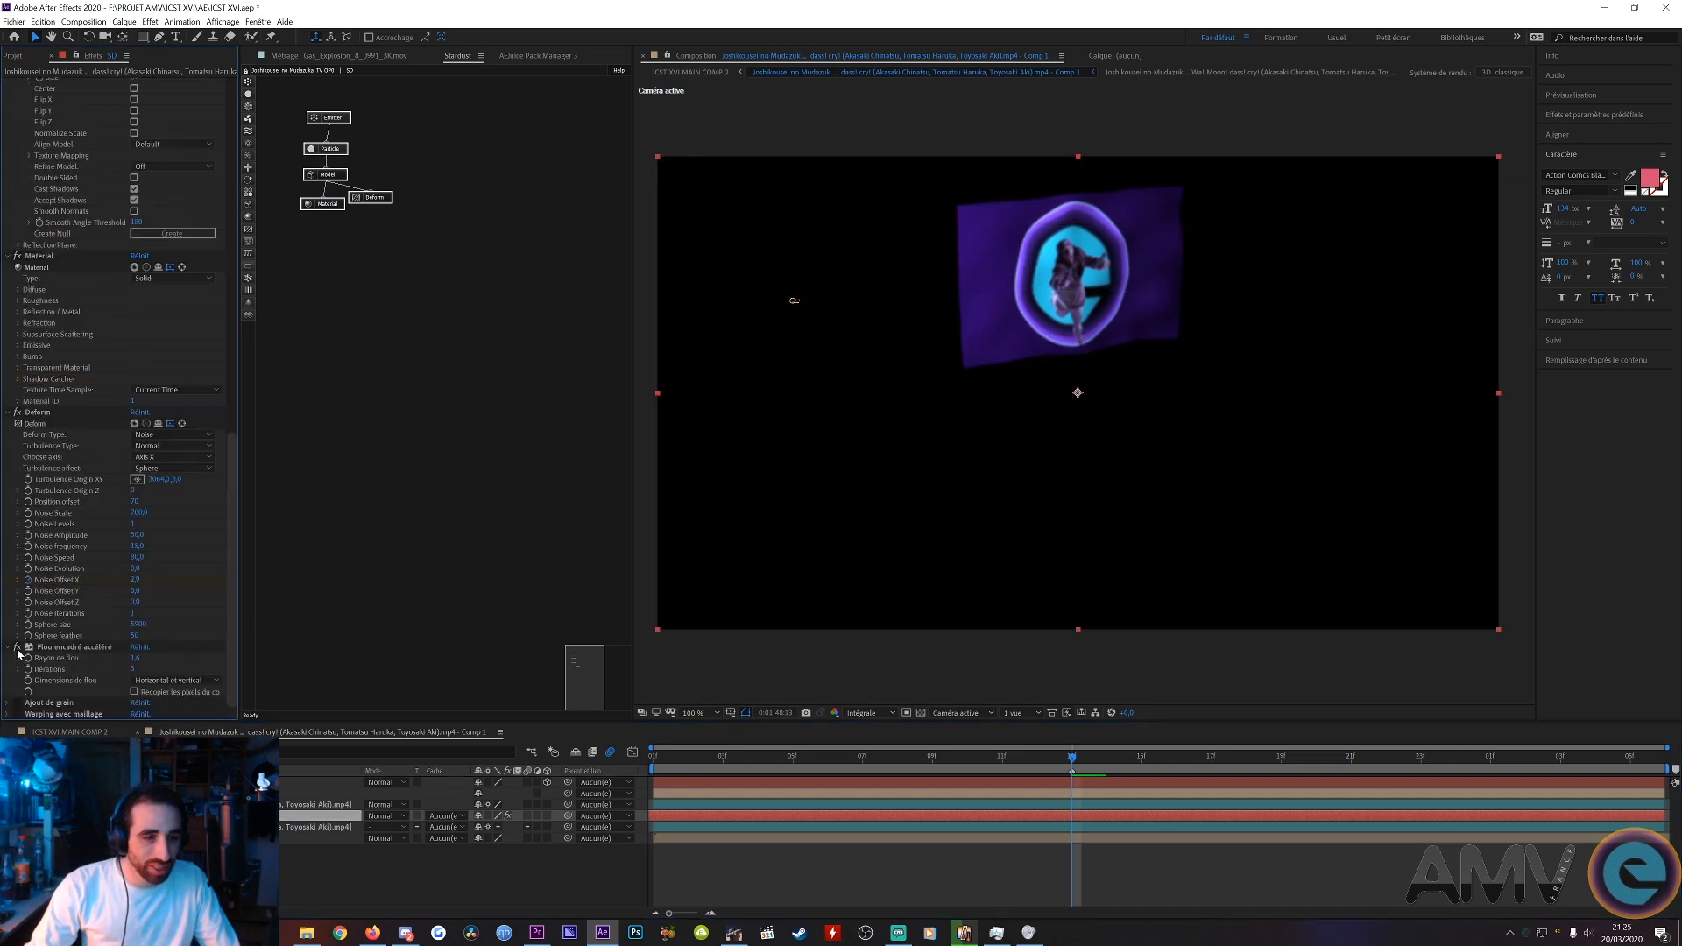
left_click(18, 647)
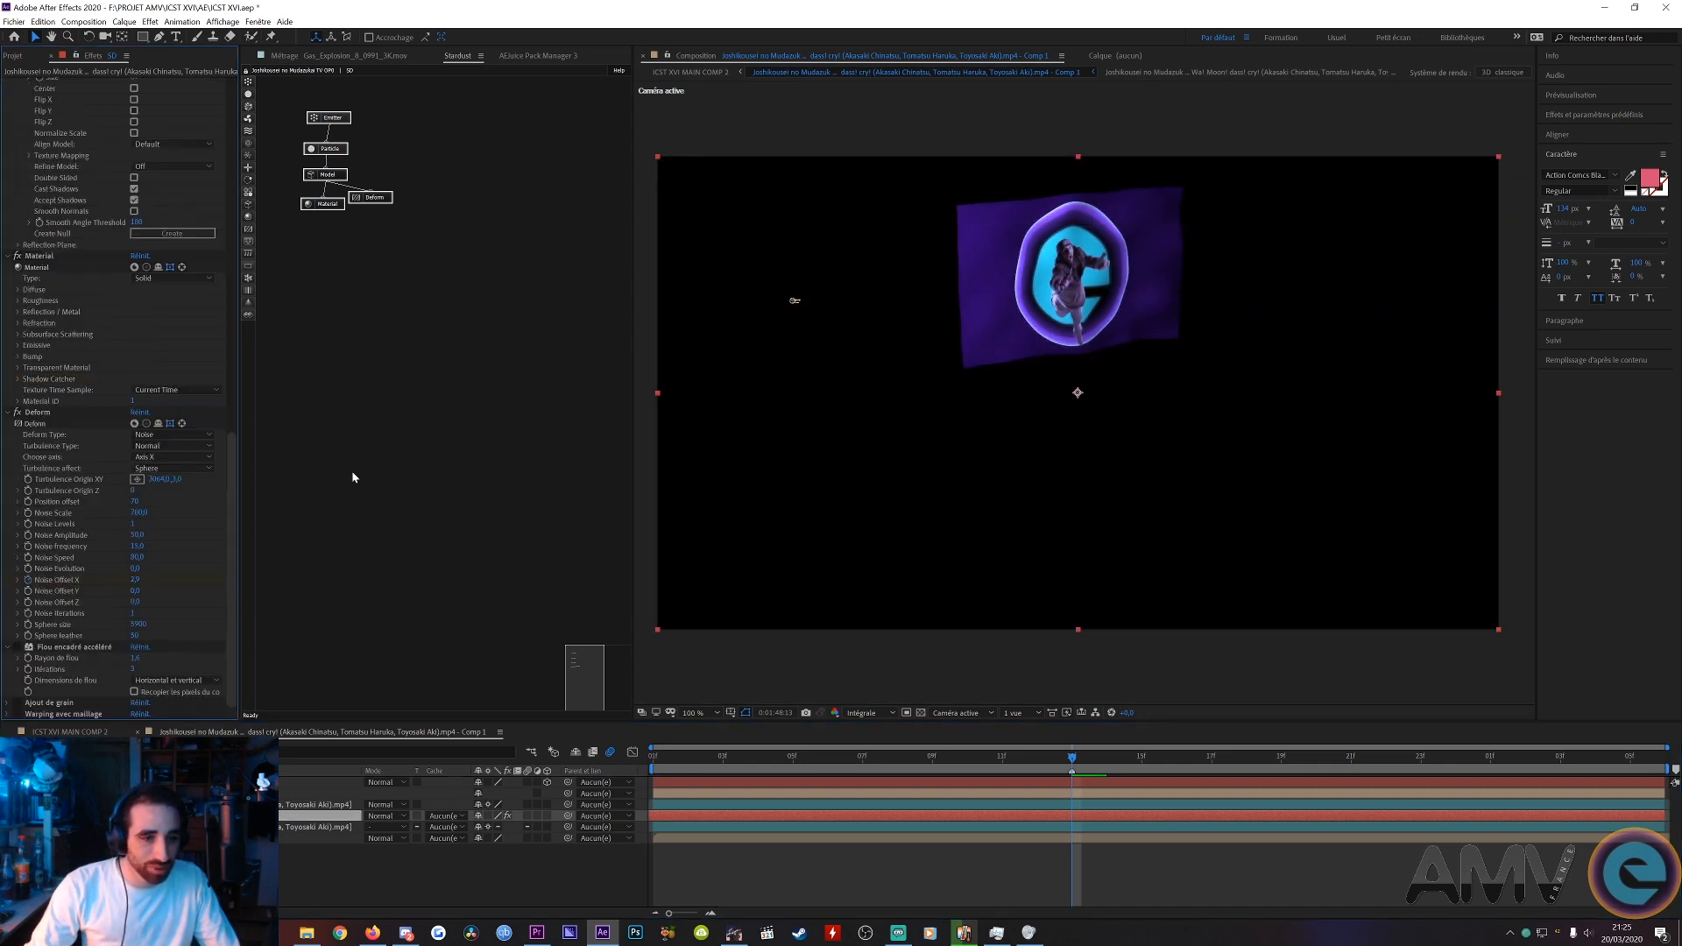
- View the flag from custom view 1 and examine the Stardust Emitter node's settings
scroll(883, 312, "up", 1)
scroll(883, 312, "down", 1)
mouse_move(901, 272)
left_mouse_down()
mouse_move(919, 328)
mouse_move(906, 272)
left_mouse_up()
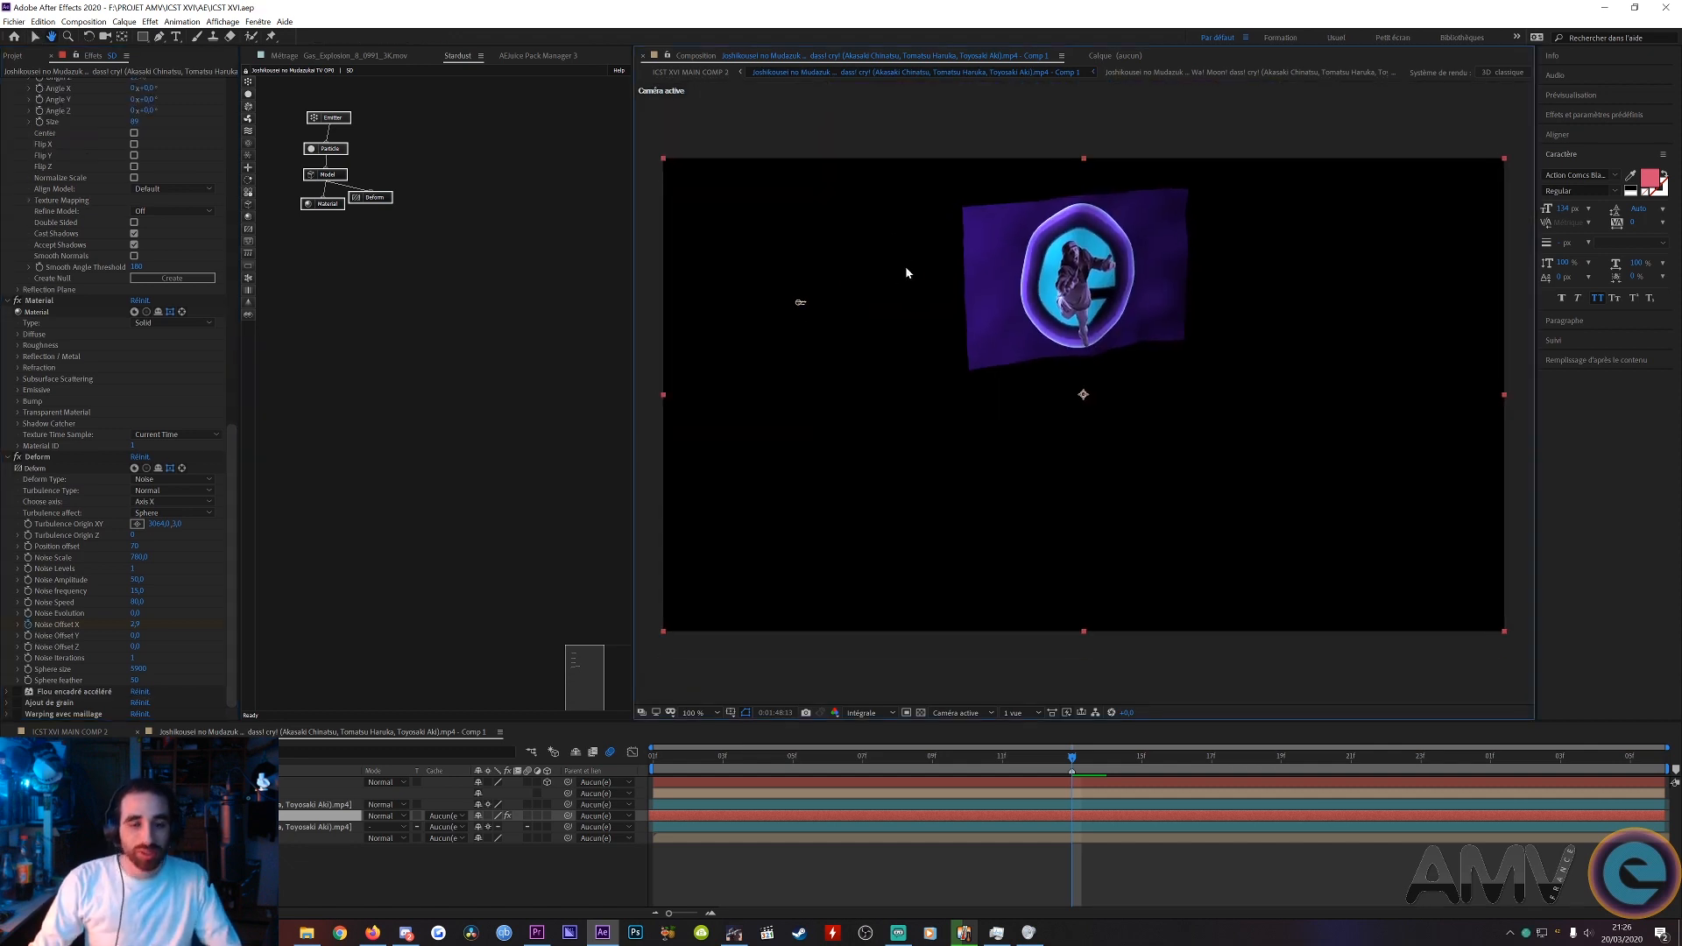
key("v")
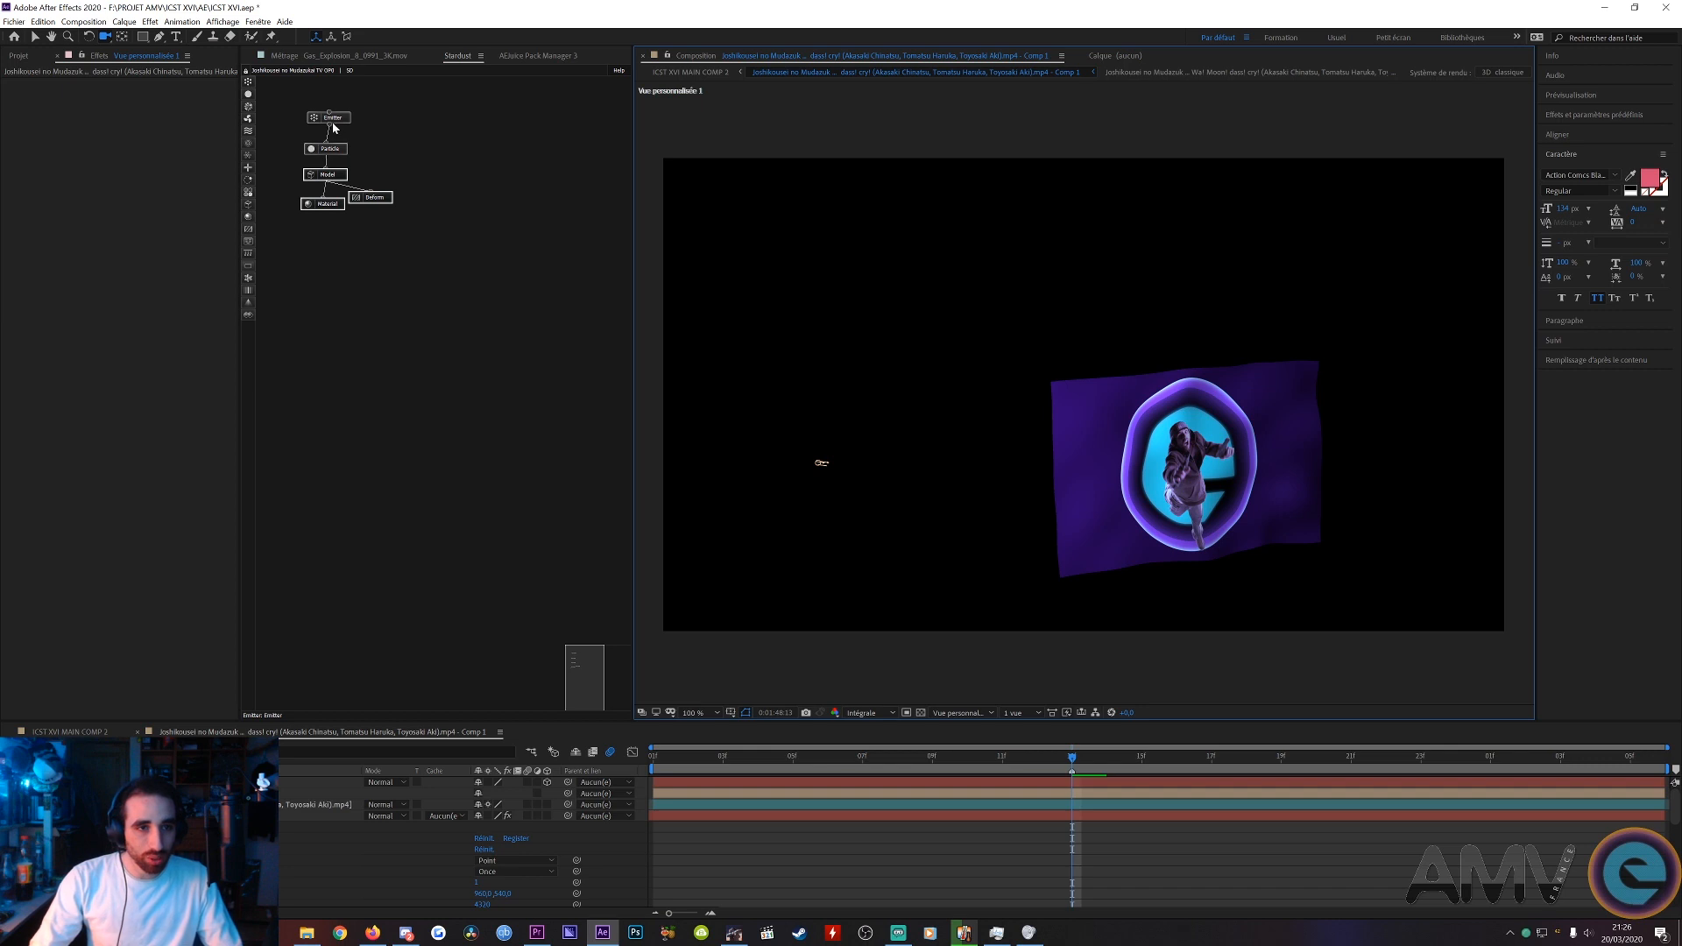
left_click(332, 122)
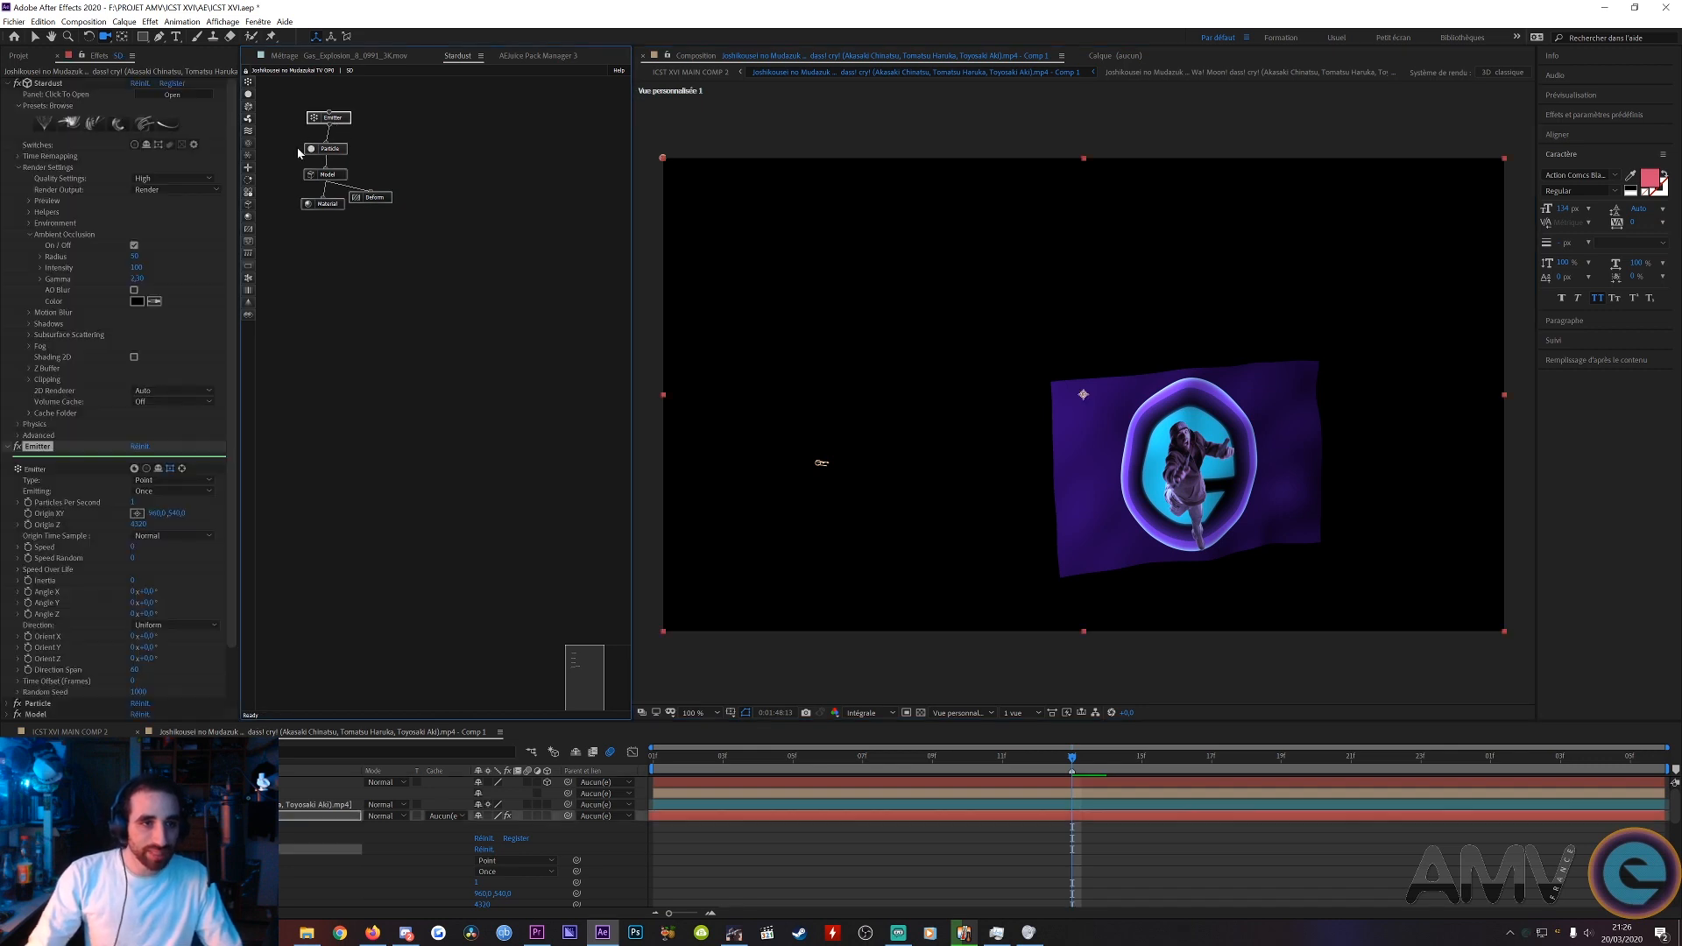
scroll(133, 361, "down", 3)
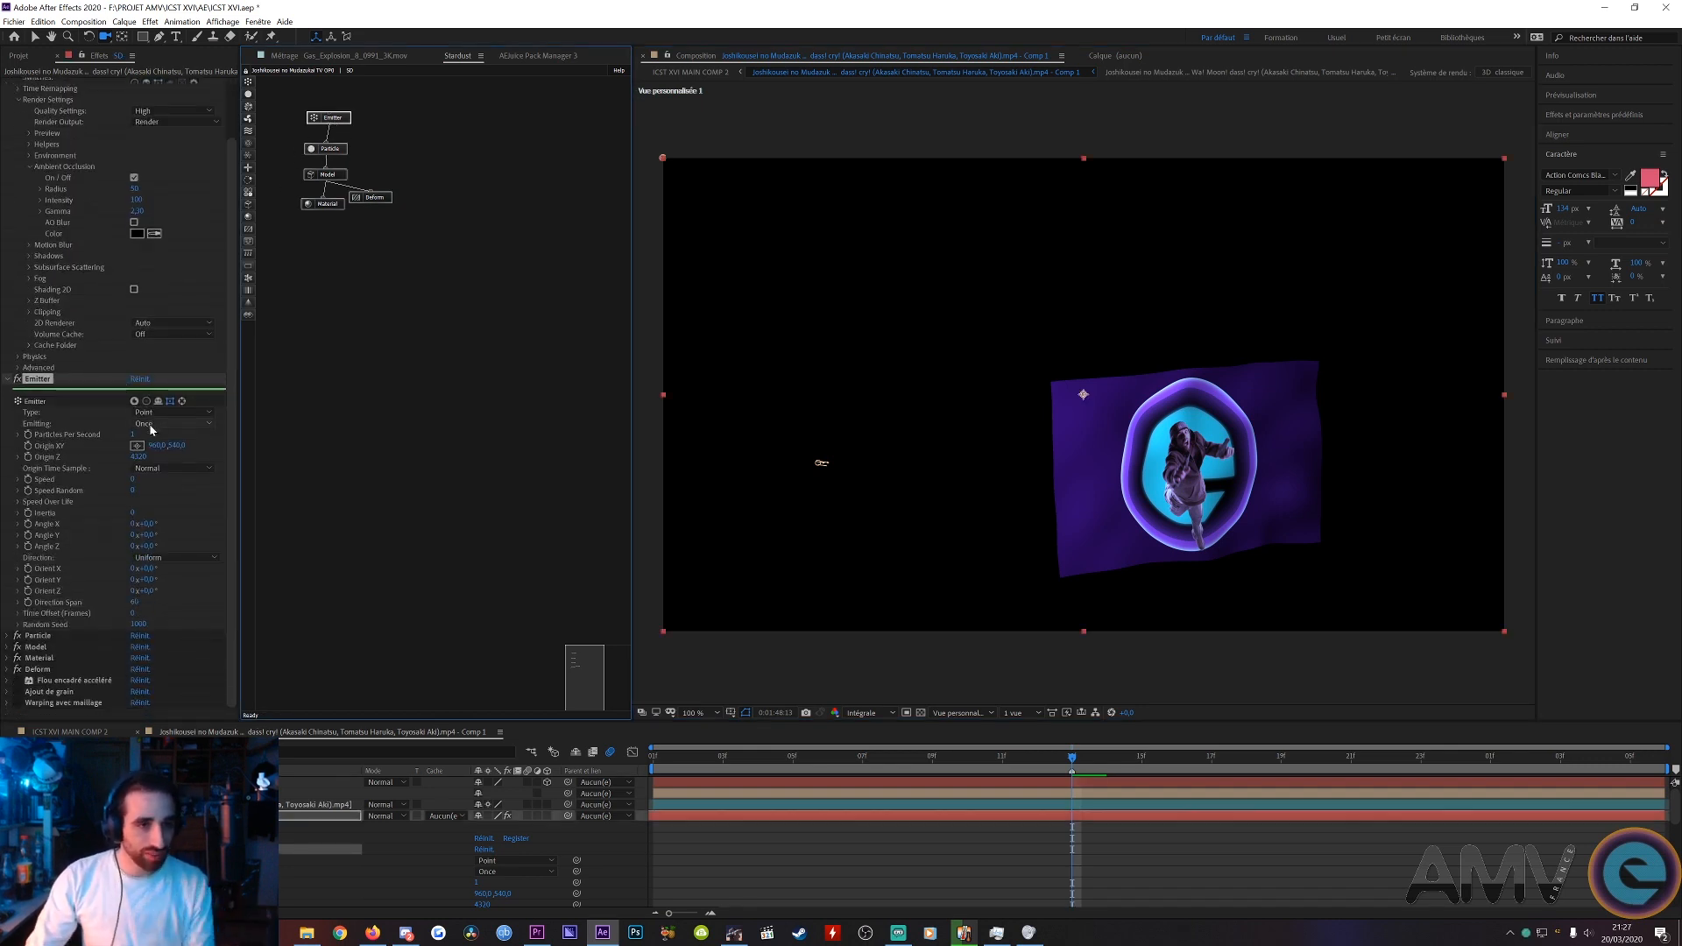
- Examine the Particle node's settings and its available shapes, leaving the shape on Model
left_click(330, 150)
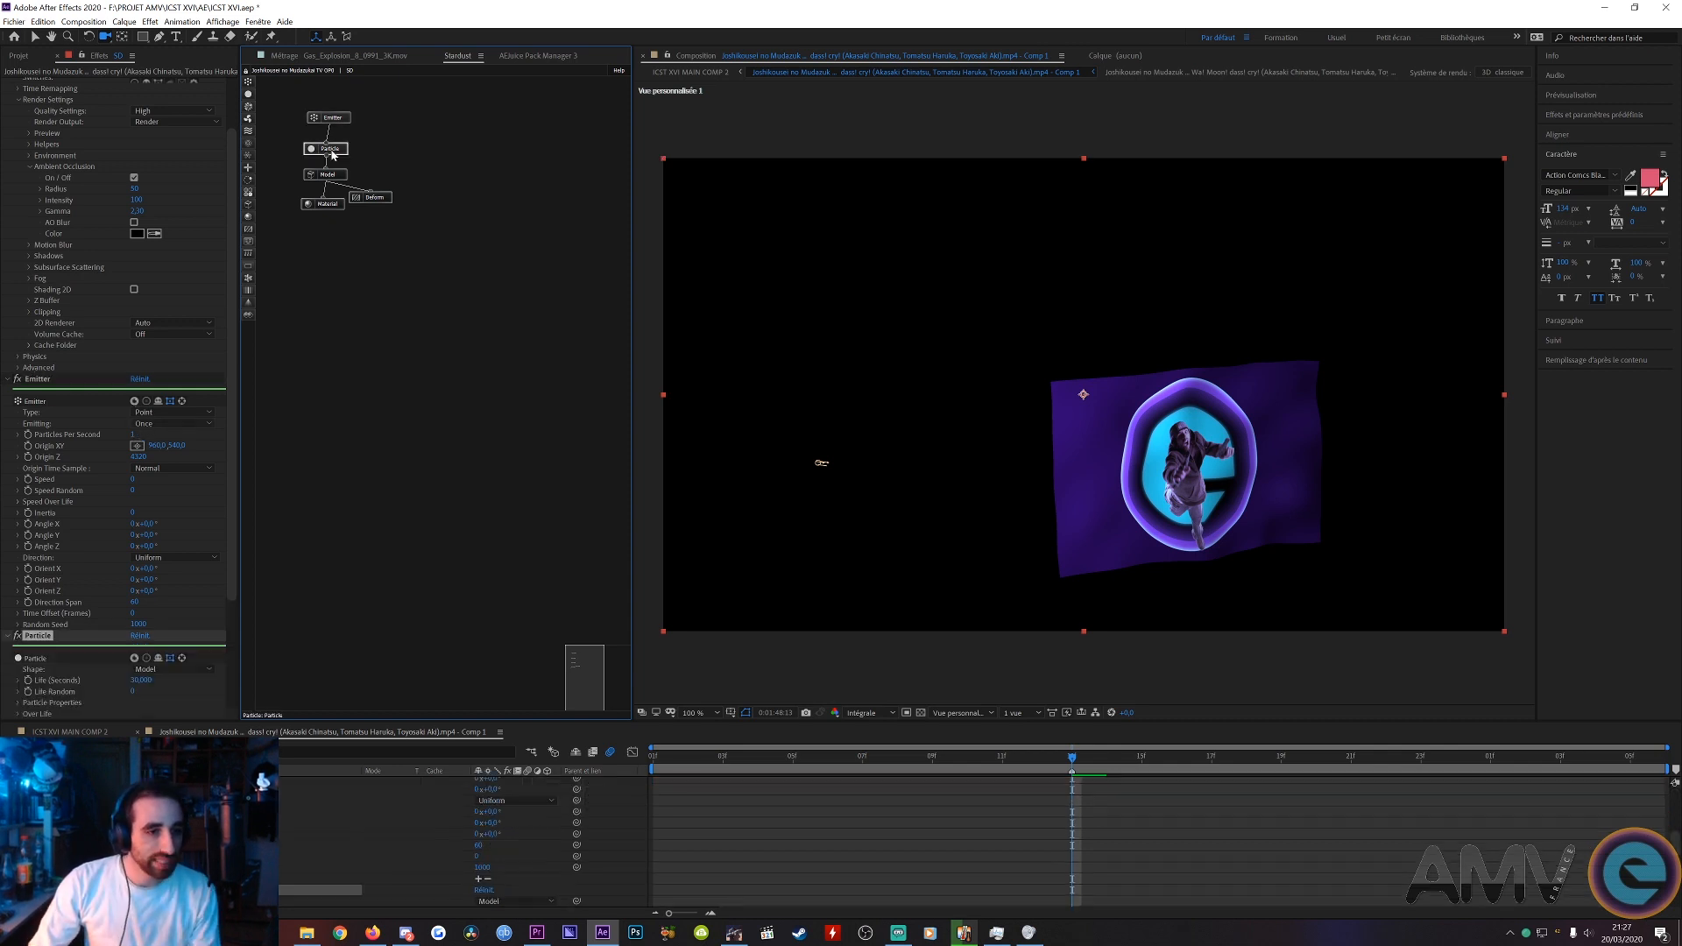
scroll(171, 567, "down", 5)
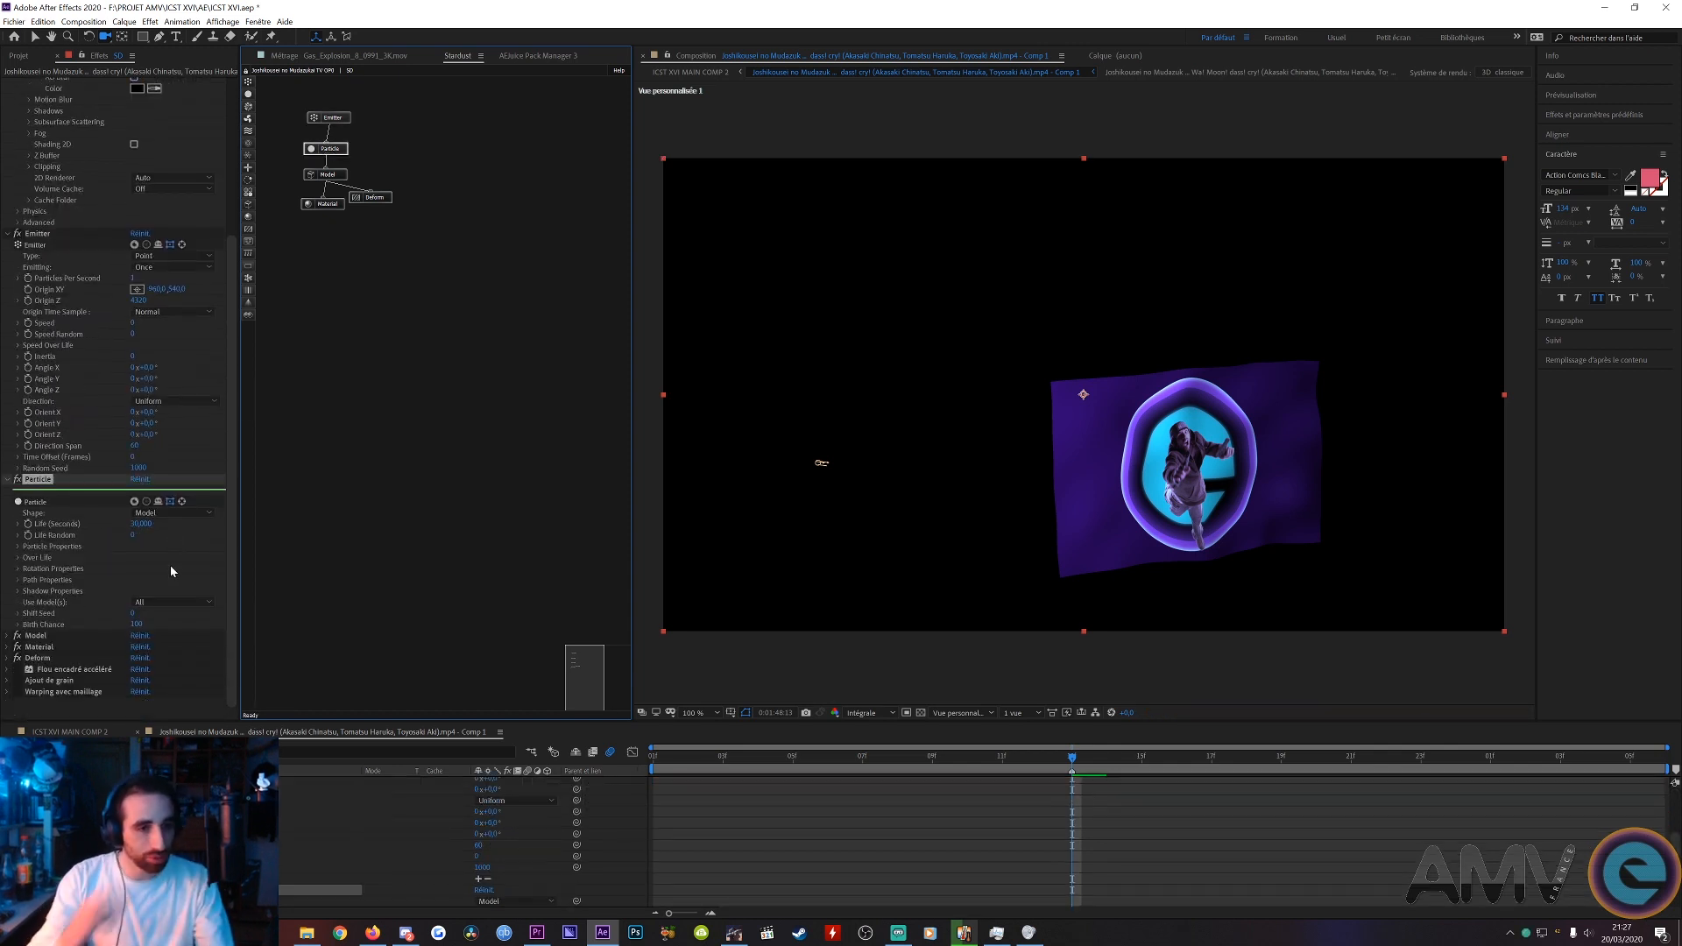
left_click(180, 512)
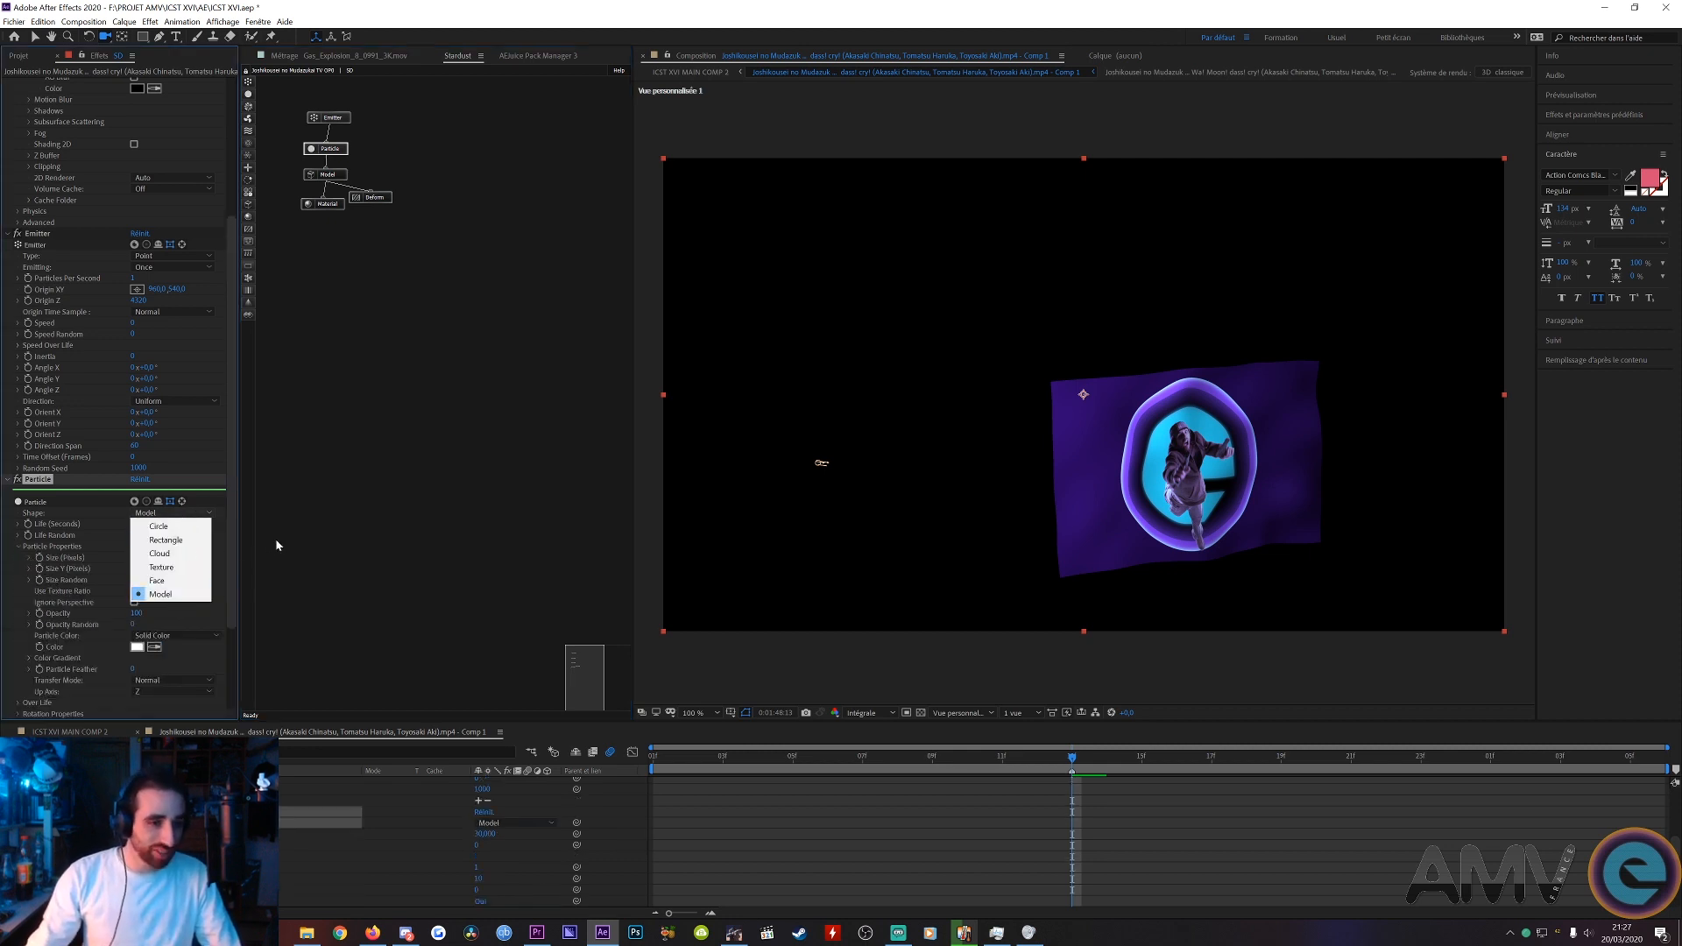
left_click(292, 522)
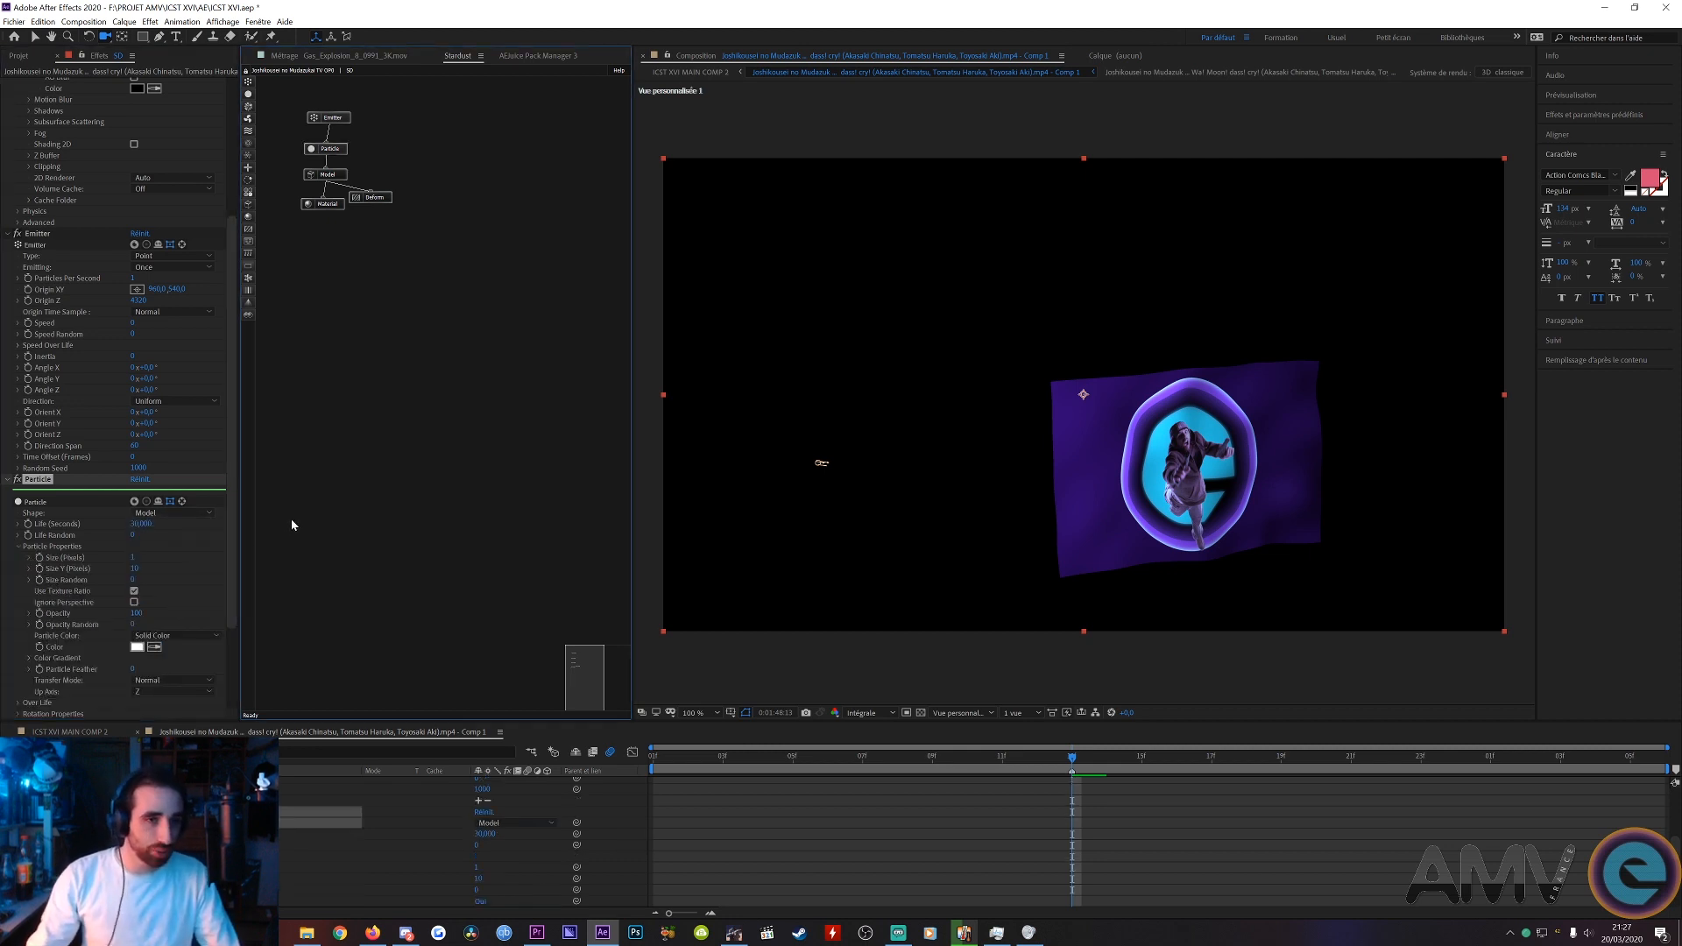
- Select the Model node and examine its primitive type and the null layer it inherits motion from
left_click(337, 178)
scroll(140, 583, "down", 5)
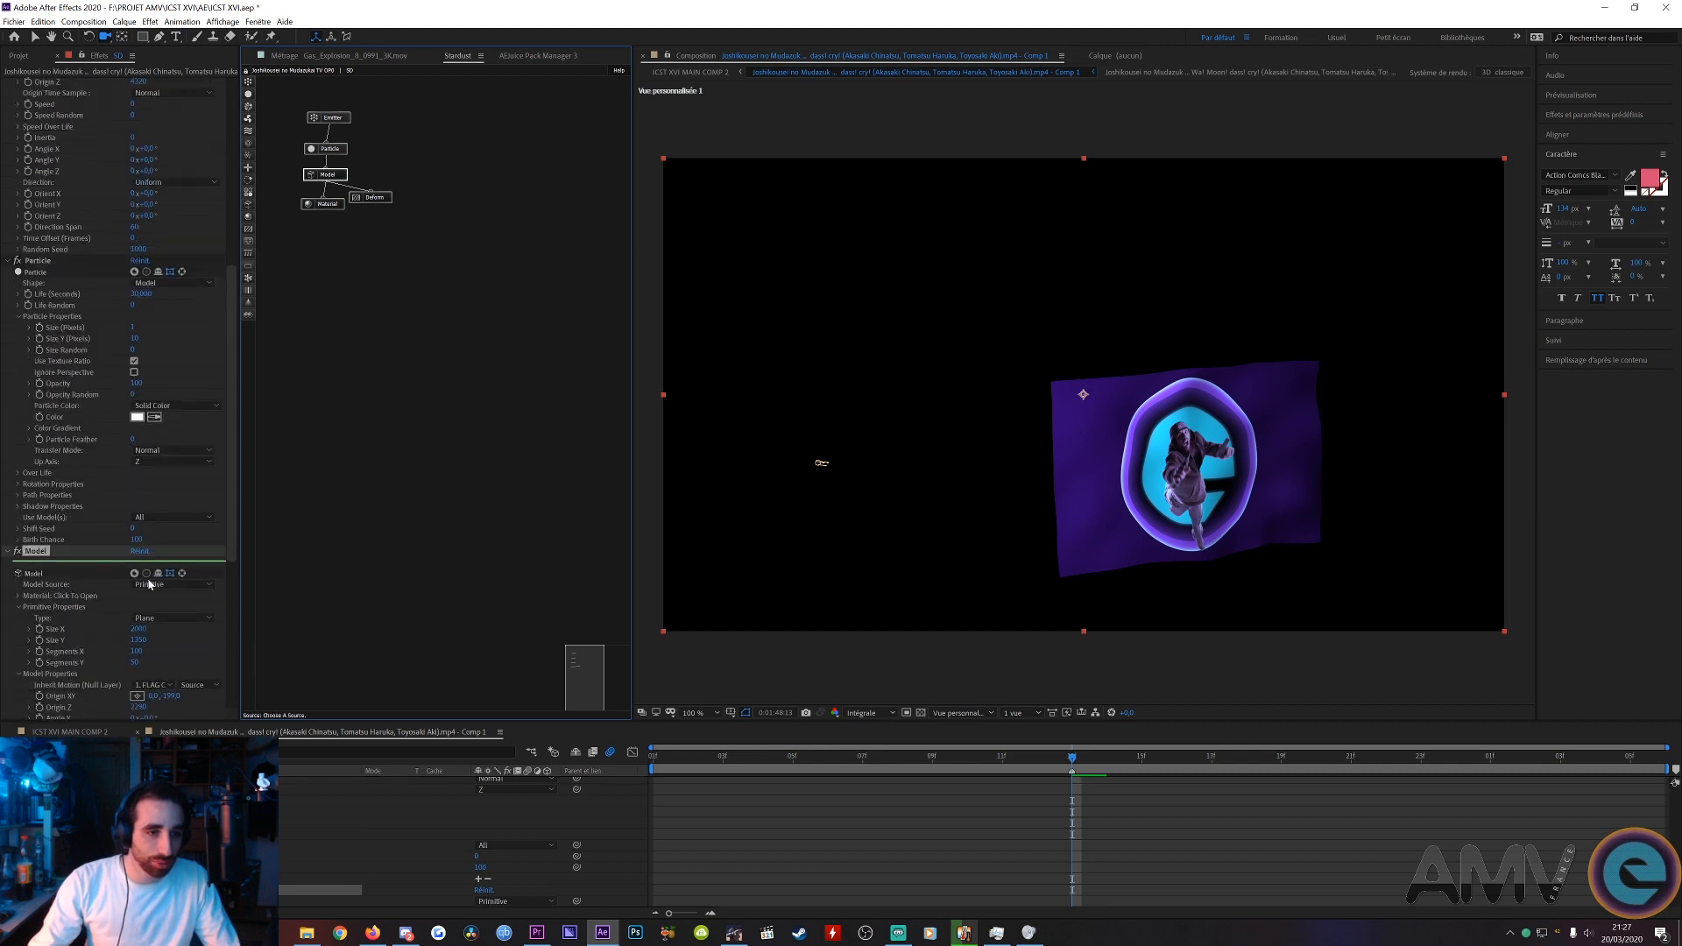
scroll(137, 588, "down", 1)
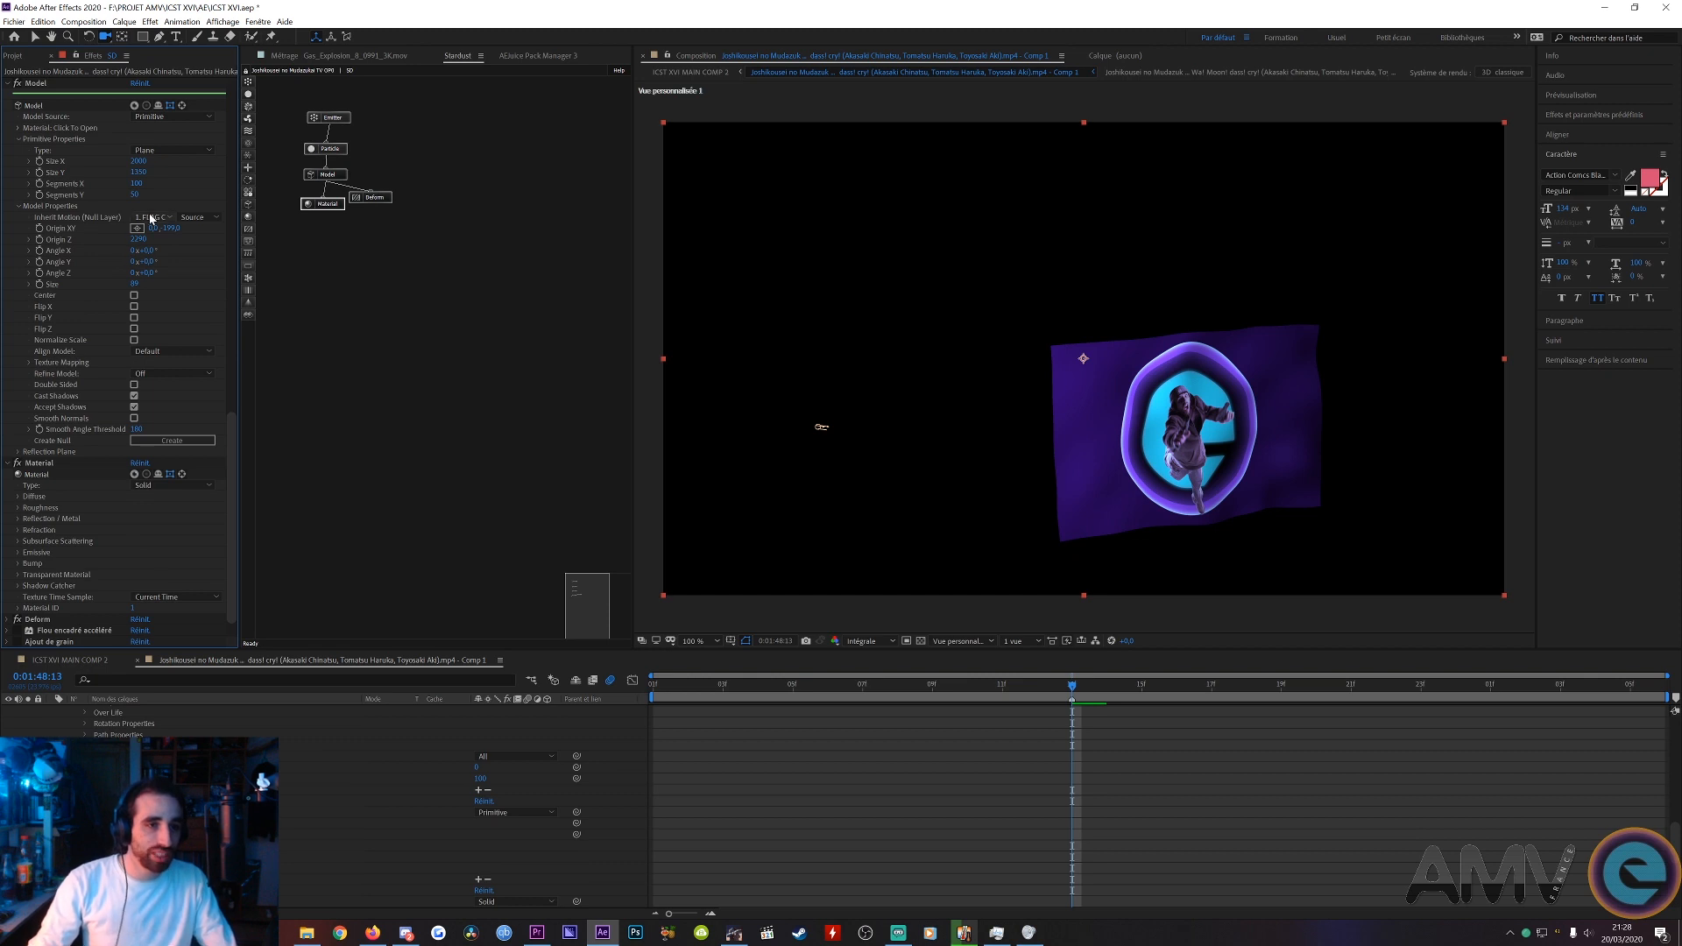
- Select the FLAG CONTROL null layer and locate it in the 3D view
scroll(529, 773, "up", 3)
scroll(640, 815, "up", 5)
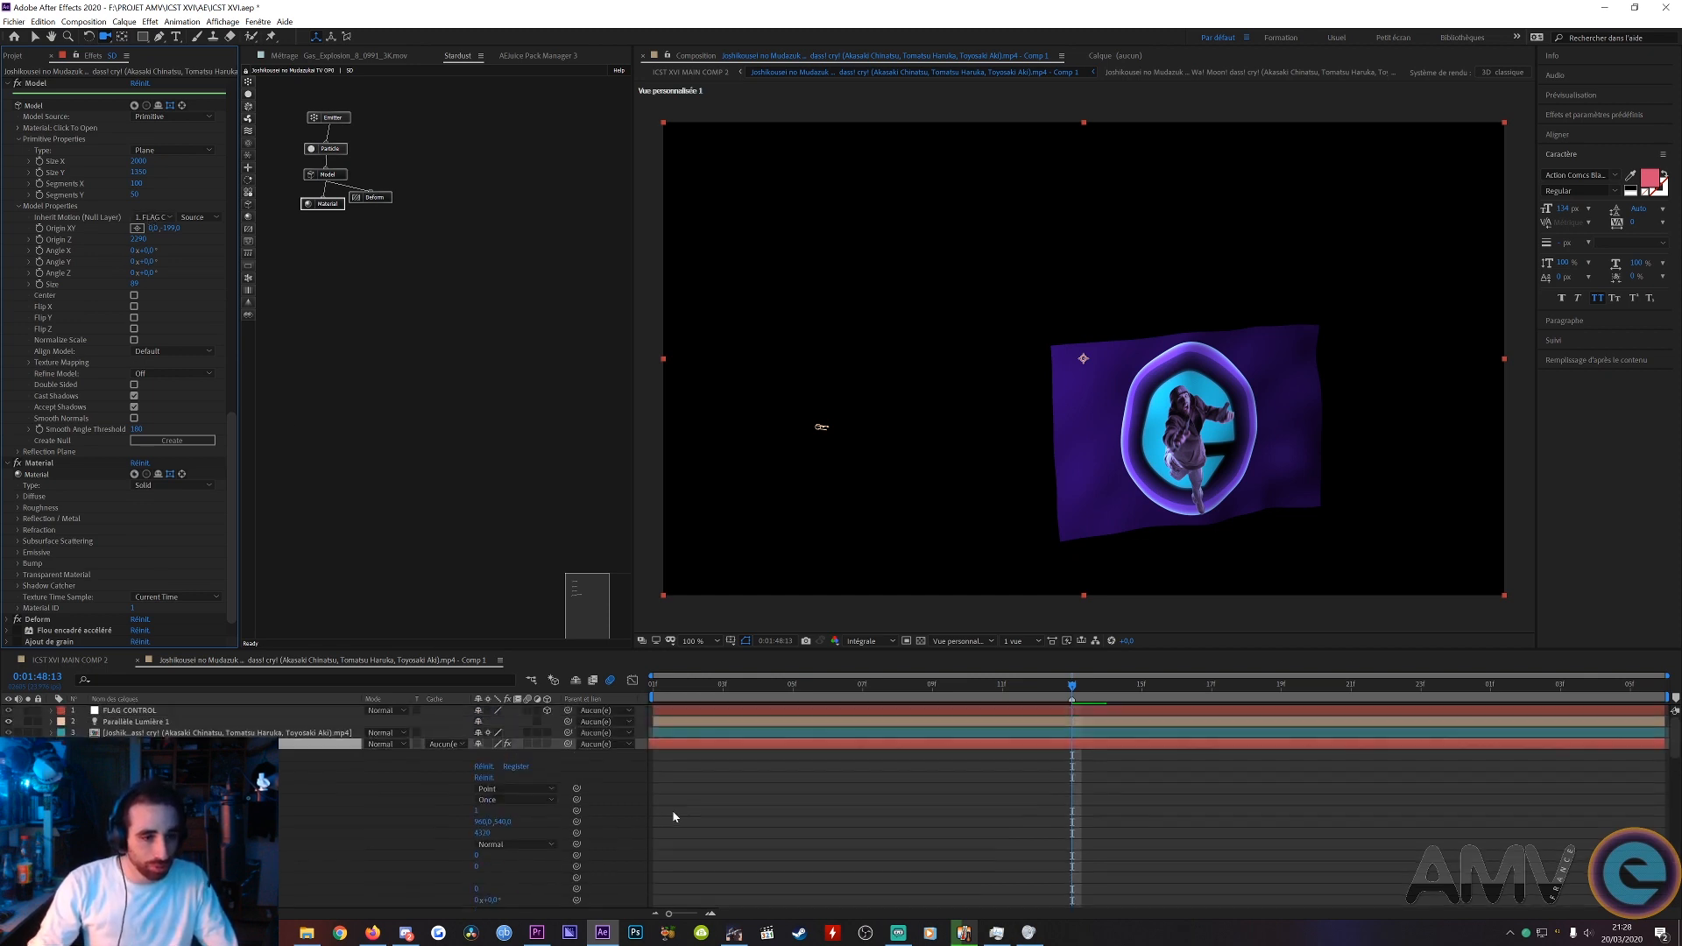
left_click(129, 712)
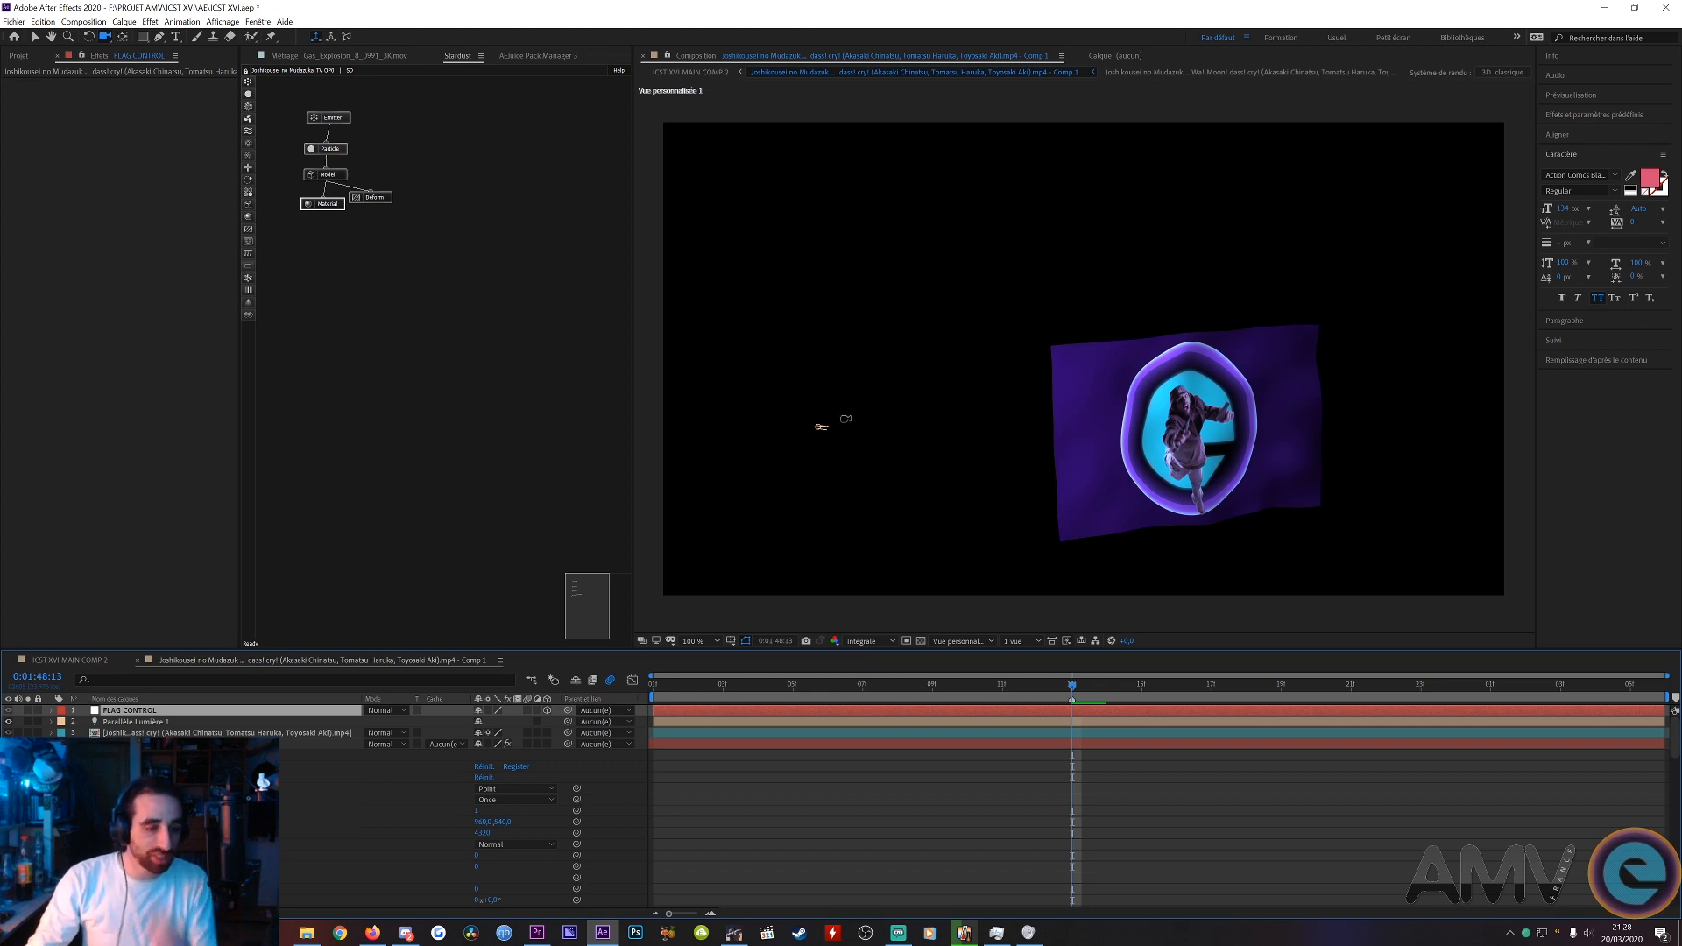
left_click(845, 418)
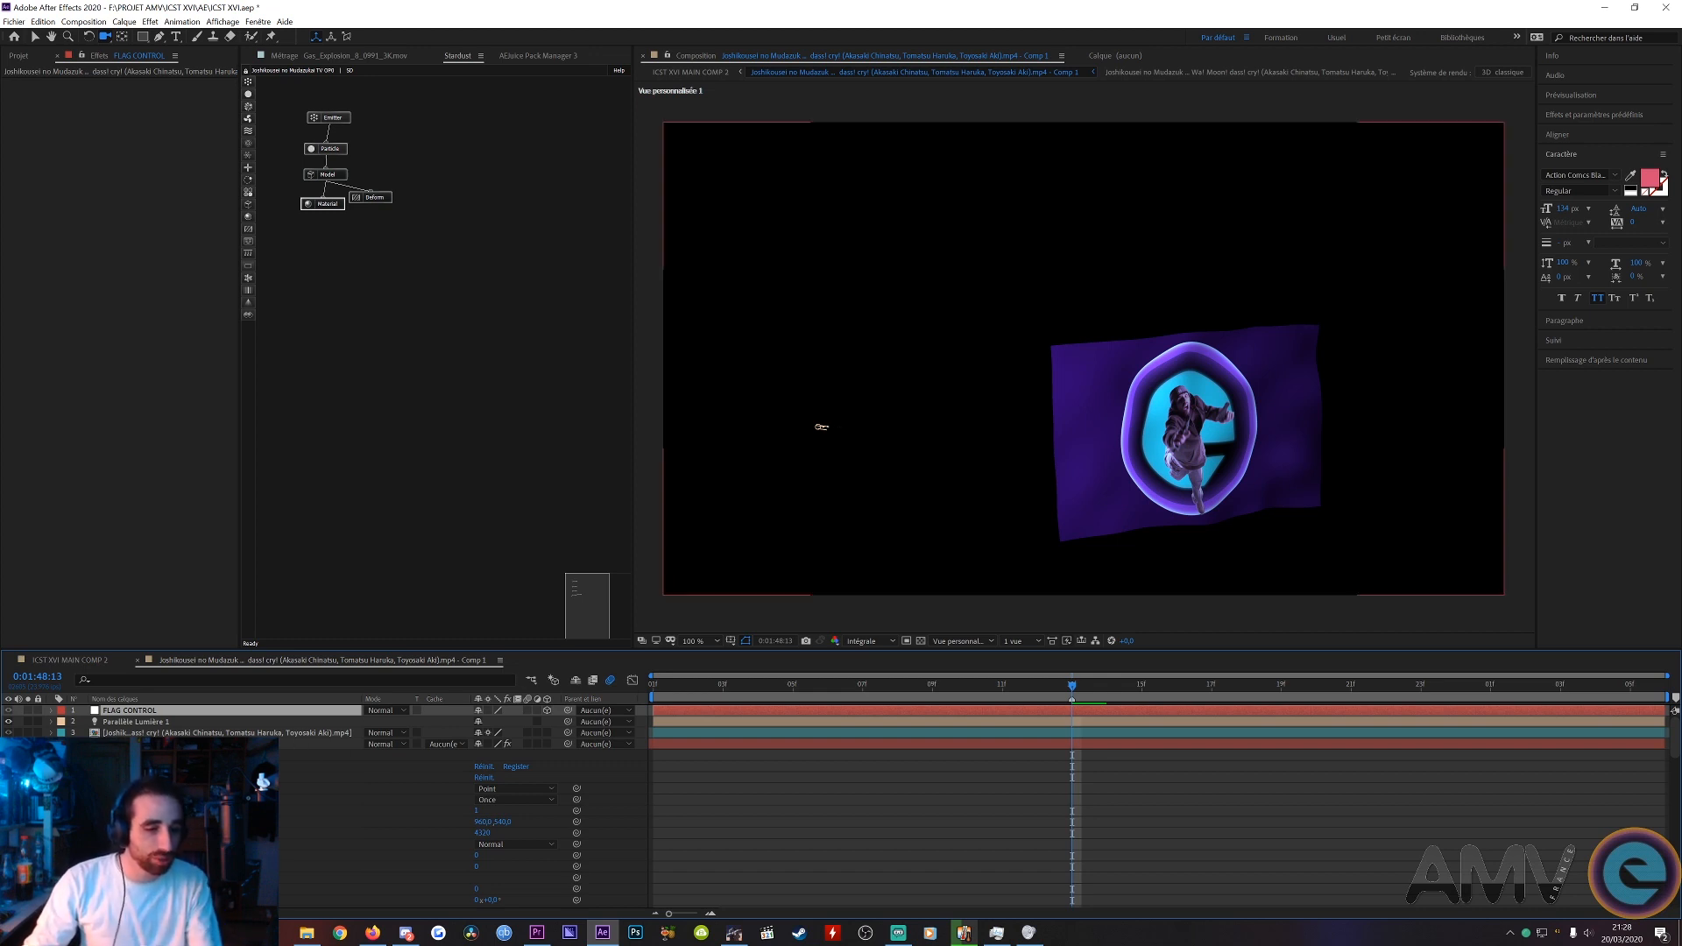
- Return to the flag's Model node and review its plane size, segments and model properties
scroll(102, 357, "down", 10)
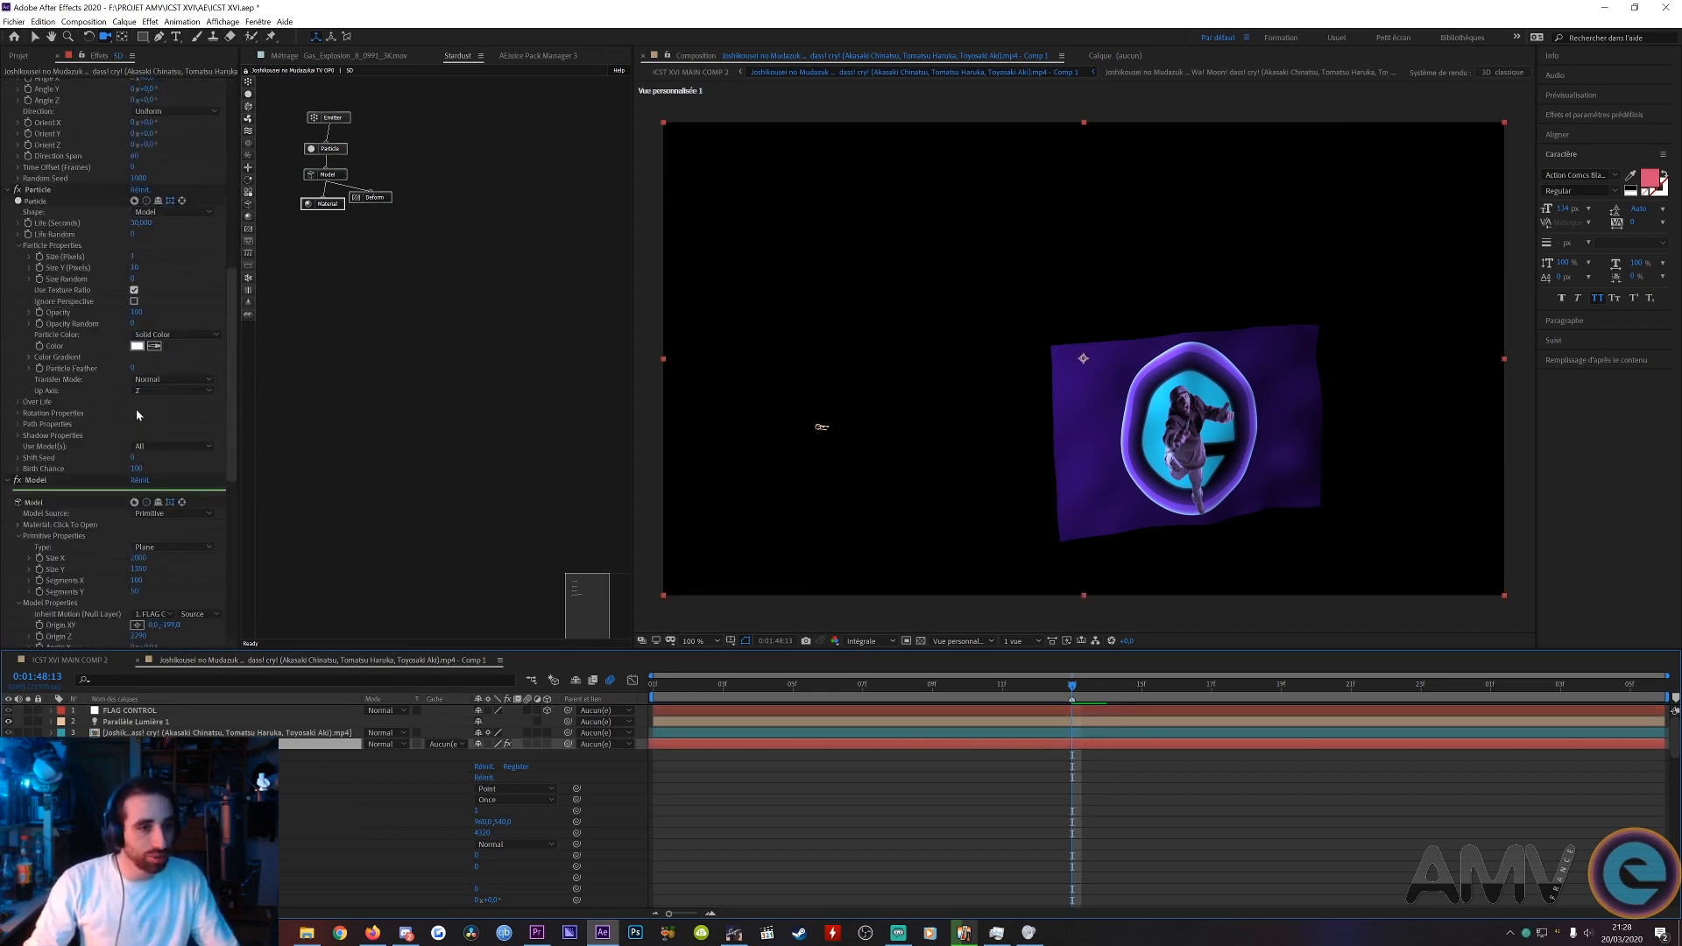
left_click(326, 179)
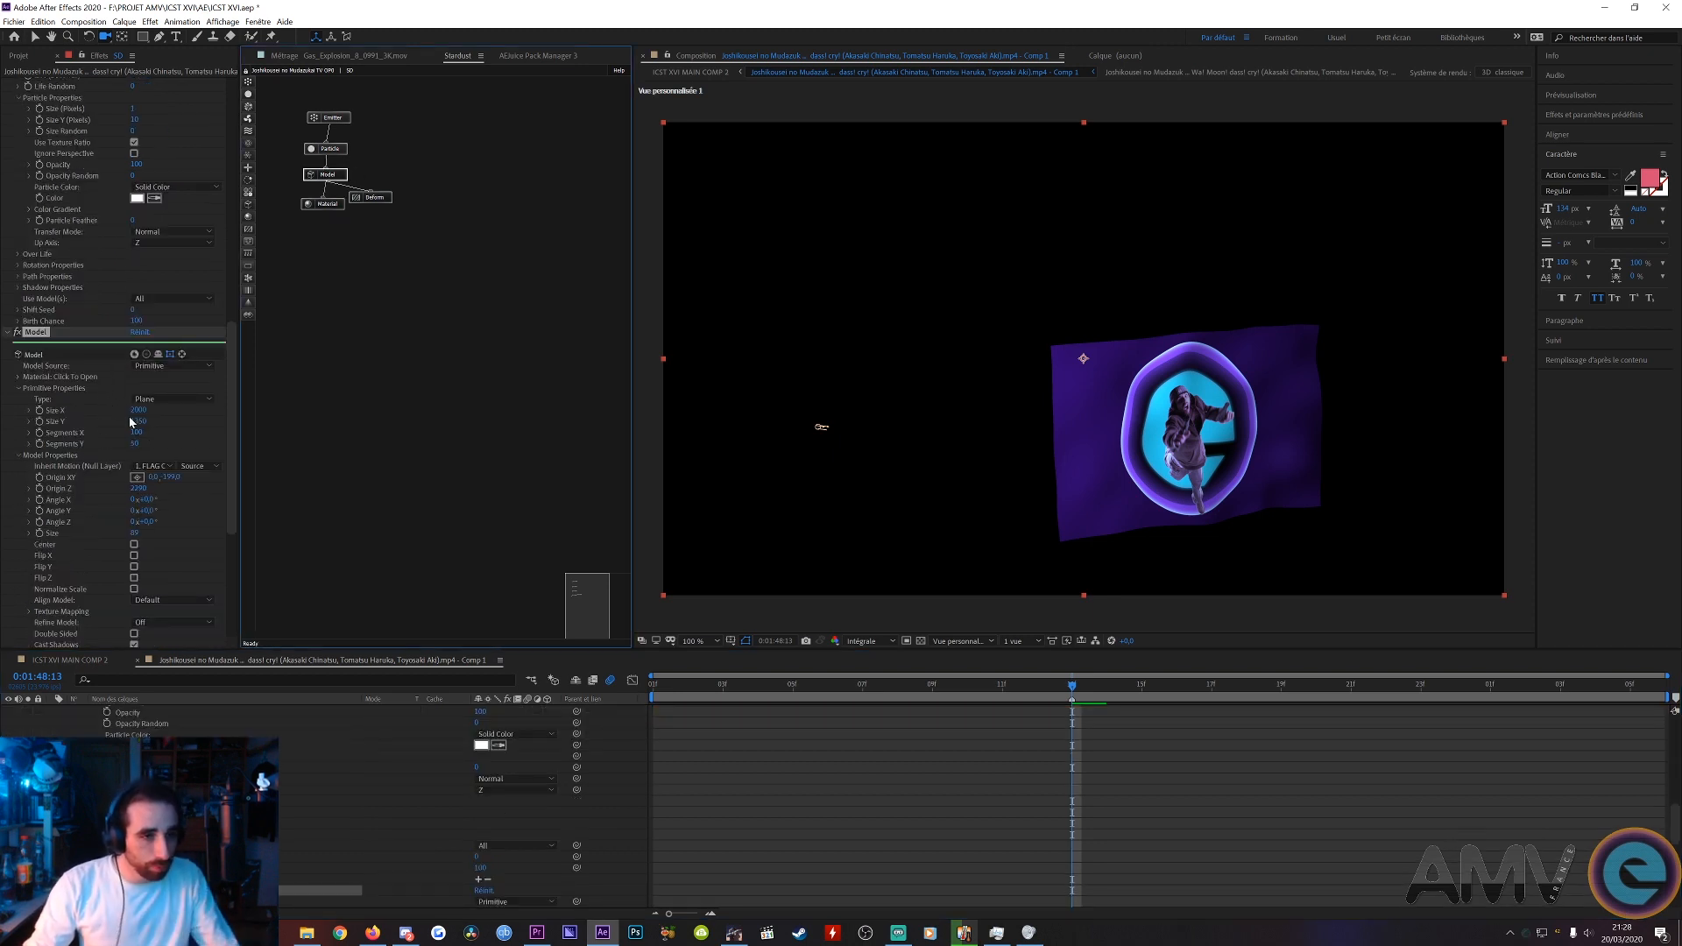
scroll(92, 486, "down", 2)
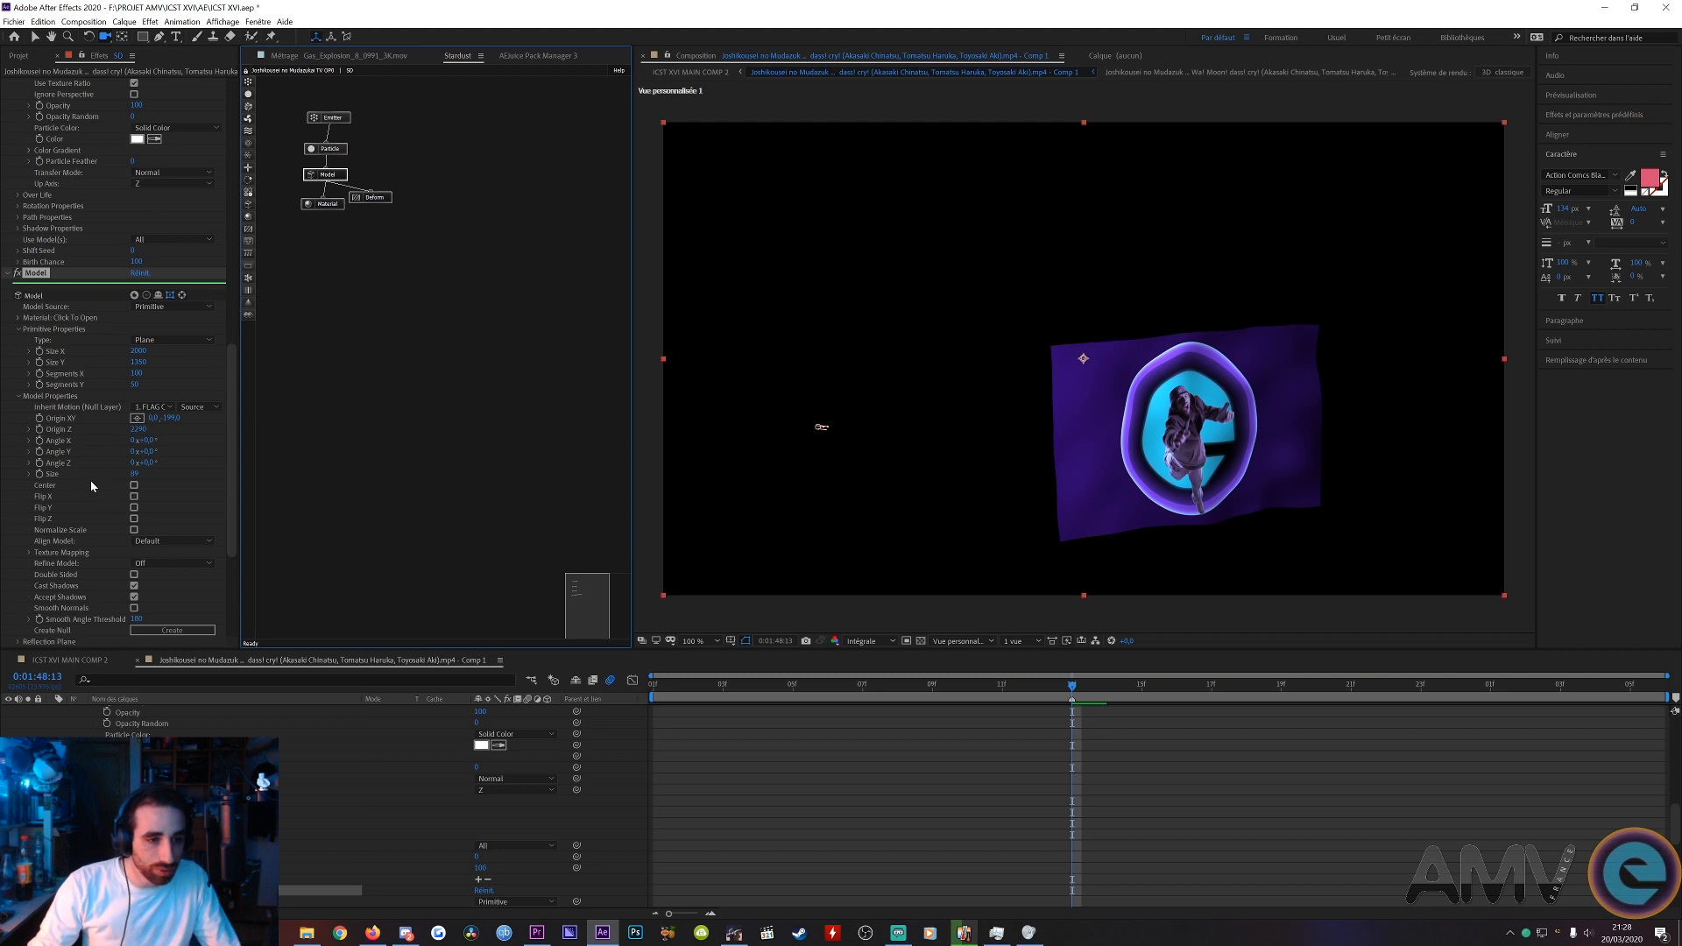
scroll(91, 486, "down", 3)
- Select the Material node, expand its Diffuse settings and check the layer choices for the diffuse texture
left_click(326, 205)
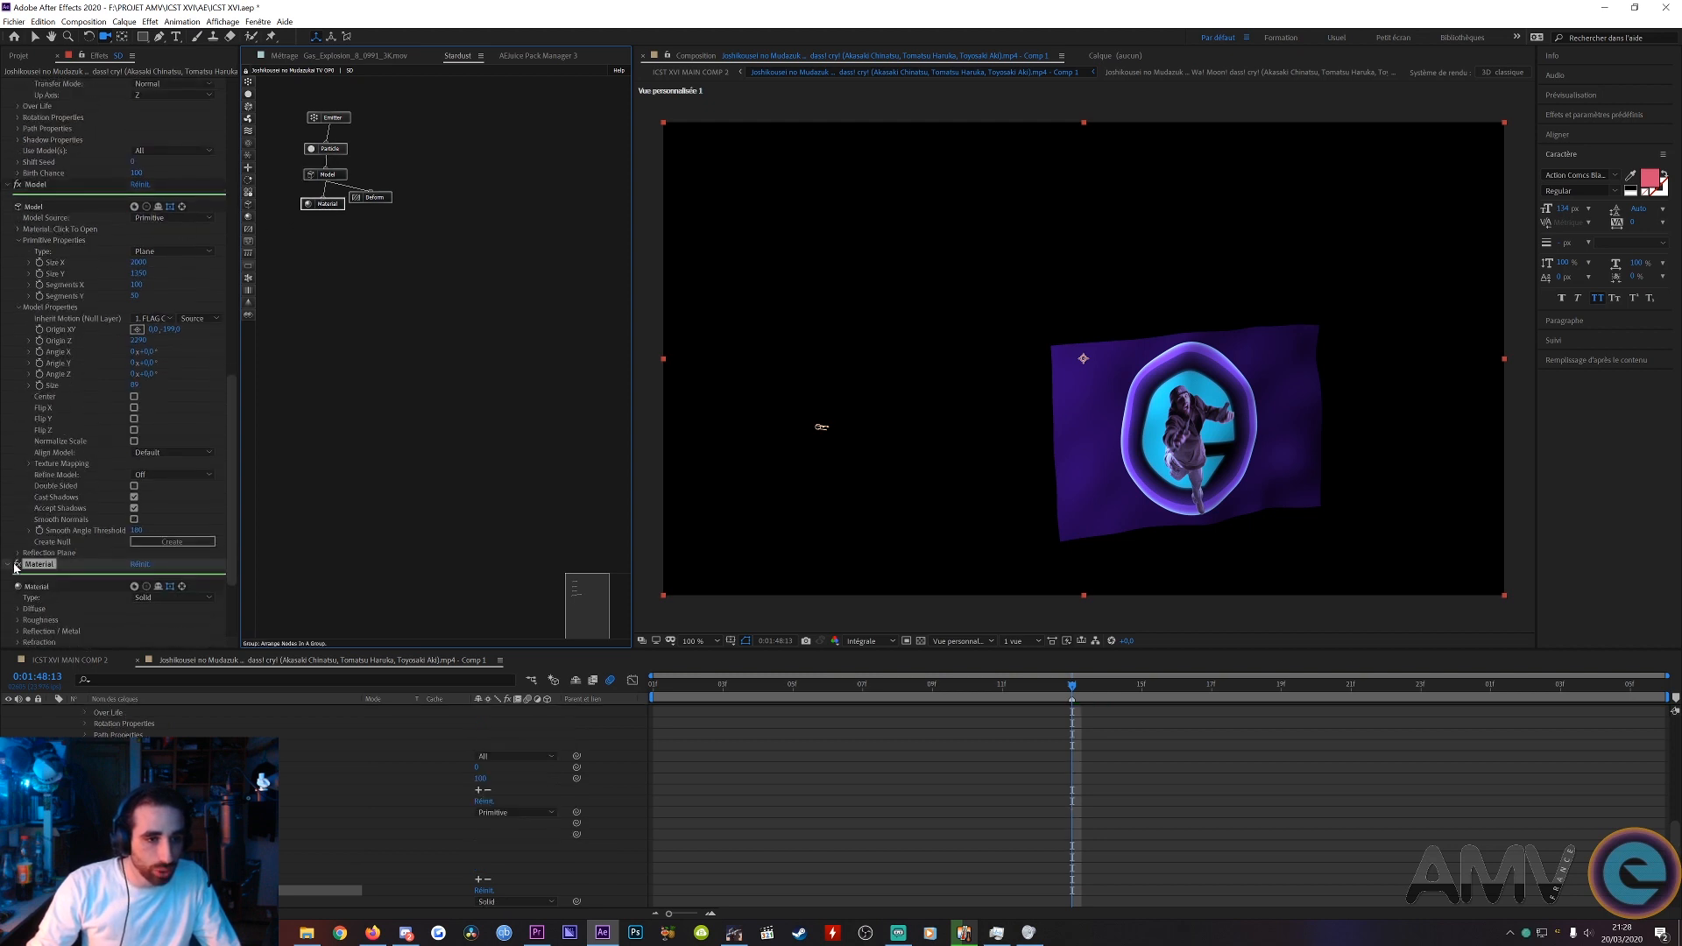
left_click(18, 609)
scroll(22, 604, "down", 4)
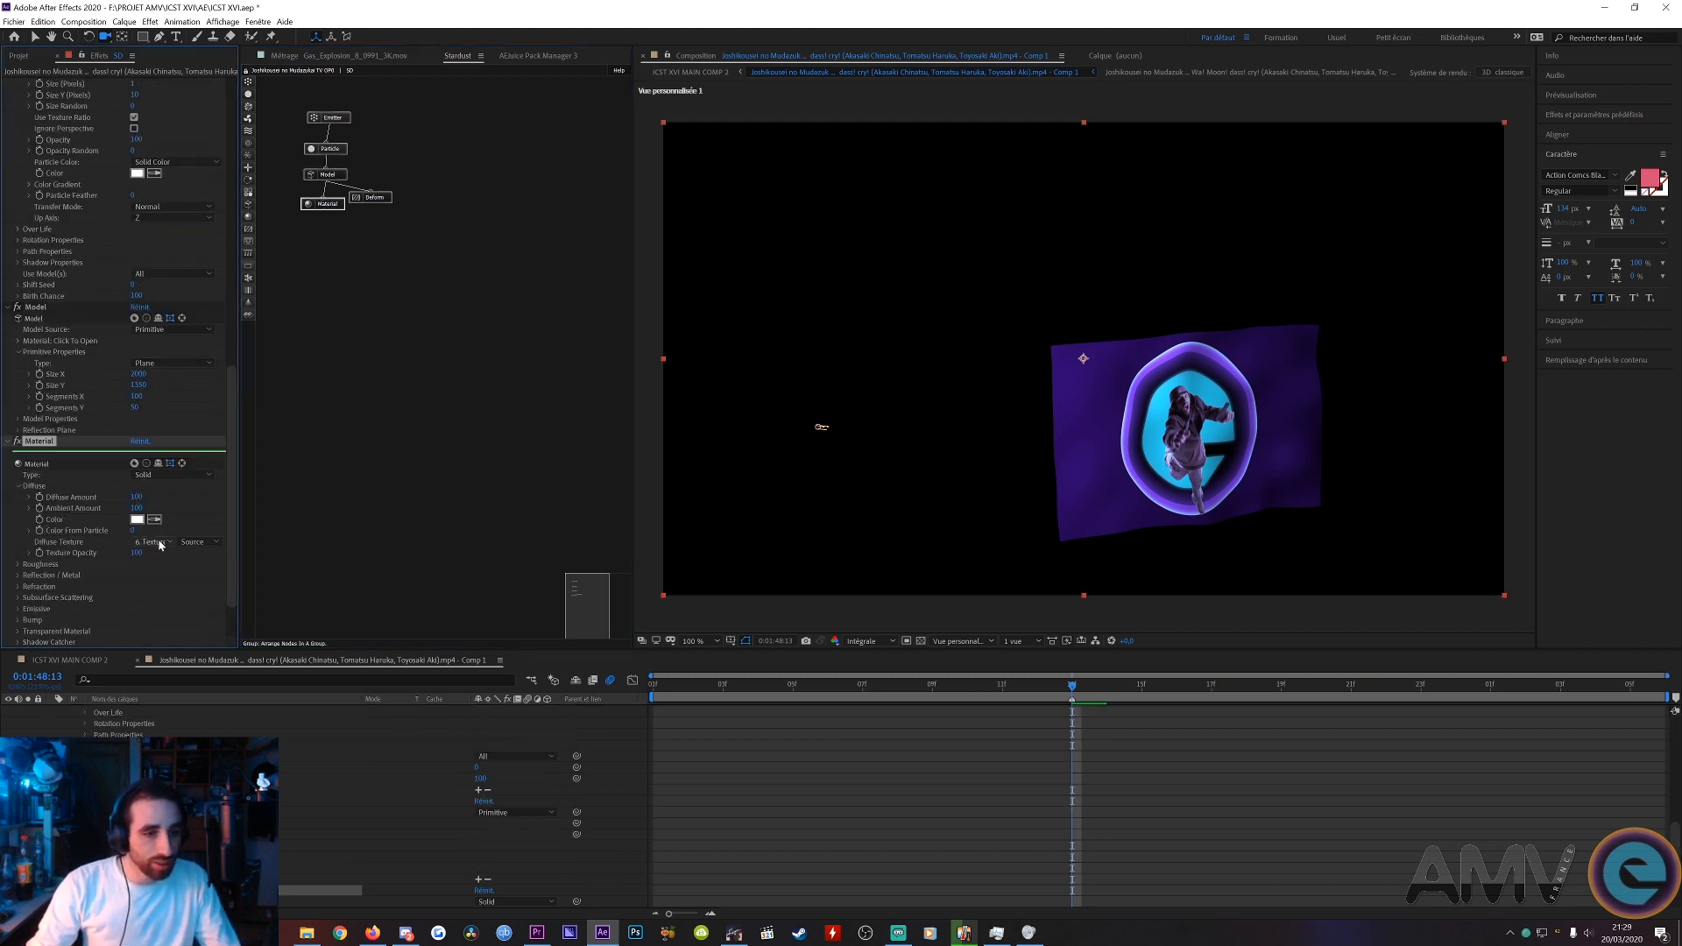
left_click(161, 543)
left_click(797, 733)
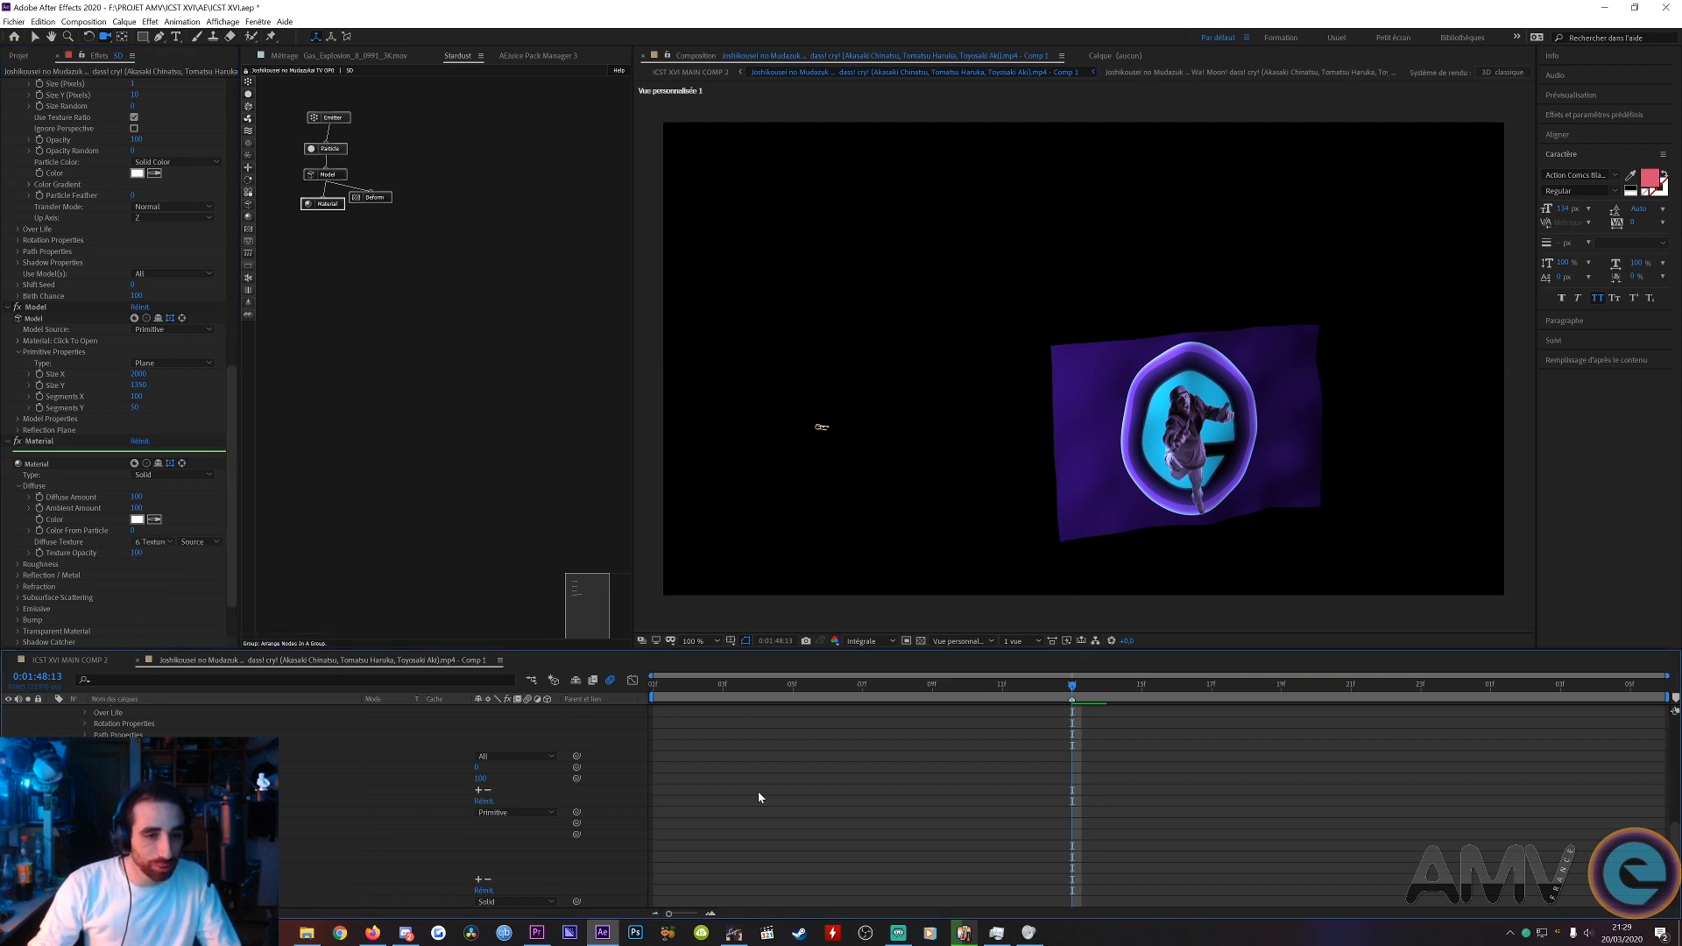
- Open the Texture composition, show its layers' rotation values and view the flag artwork at 50% zoom
left_click(320, 902)
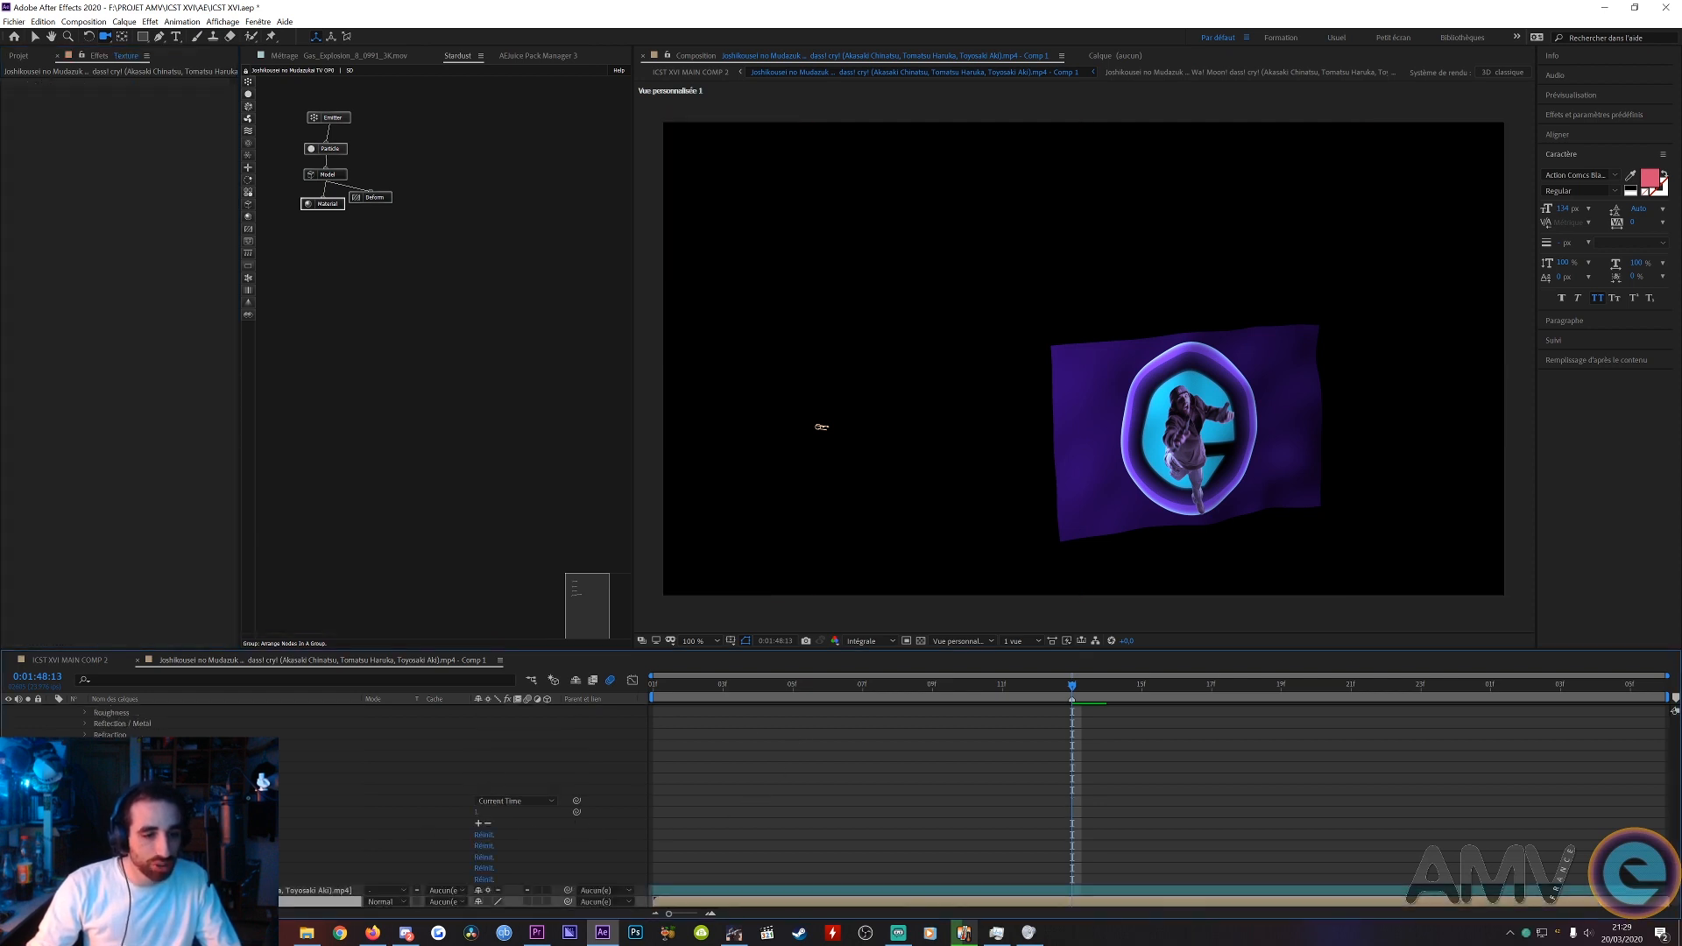
double_click(320, 901)
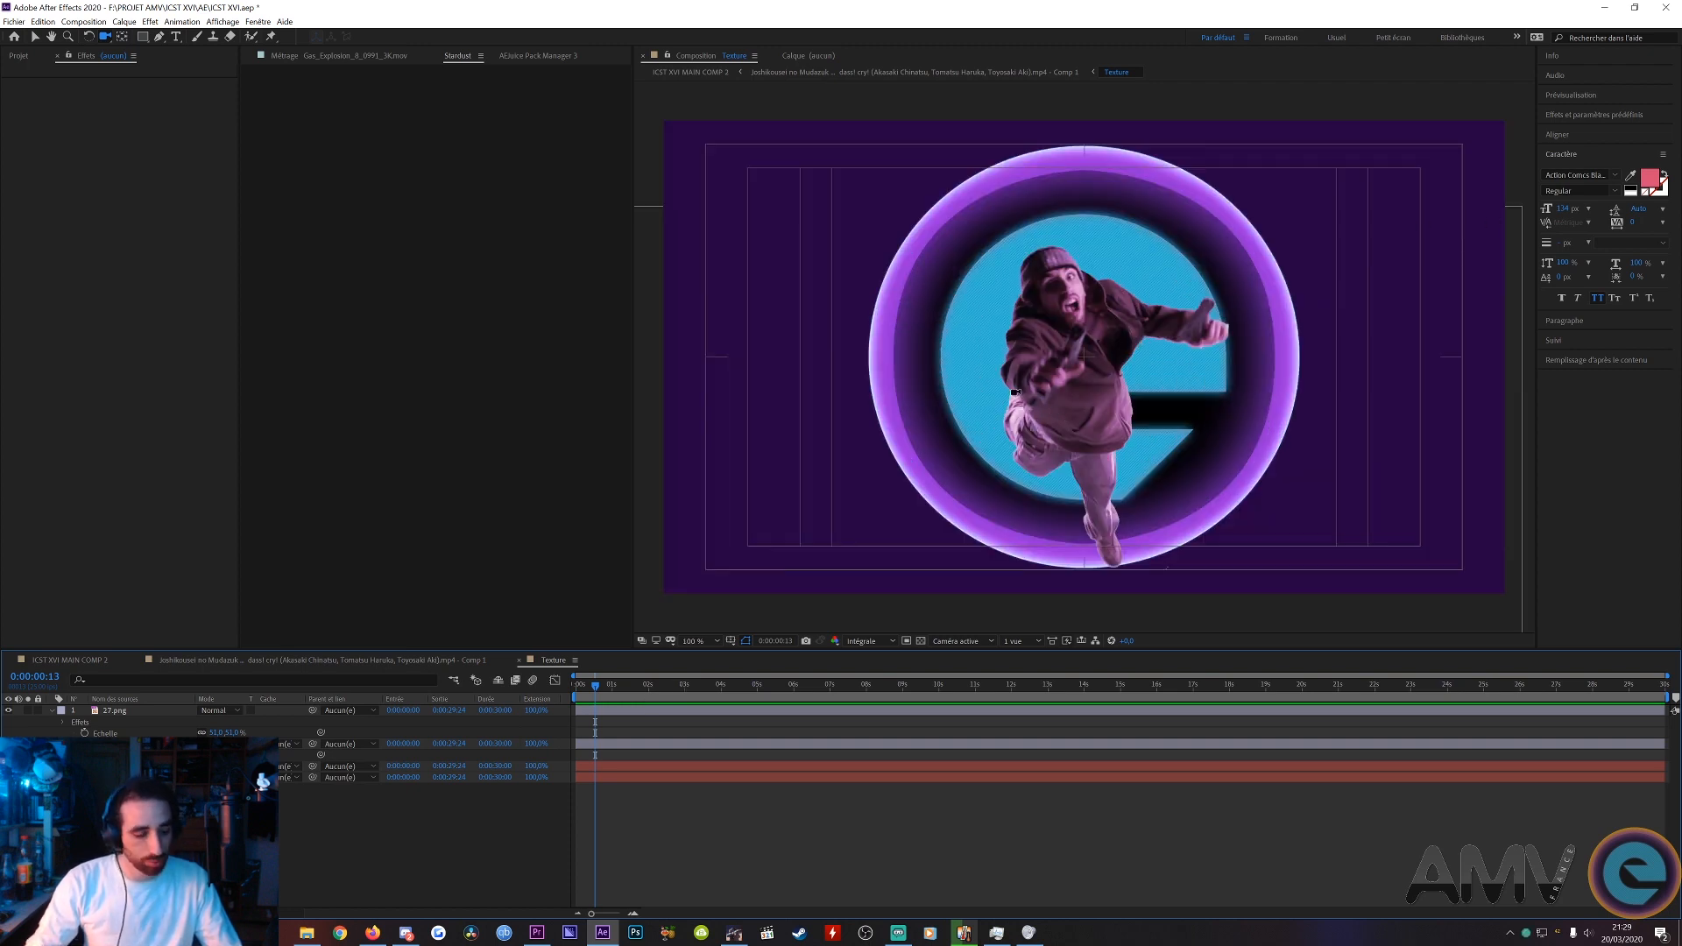
key("r")
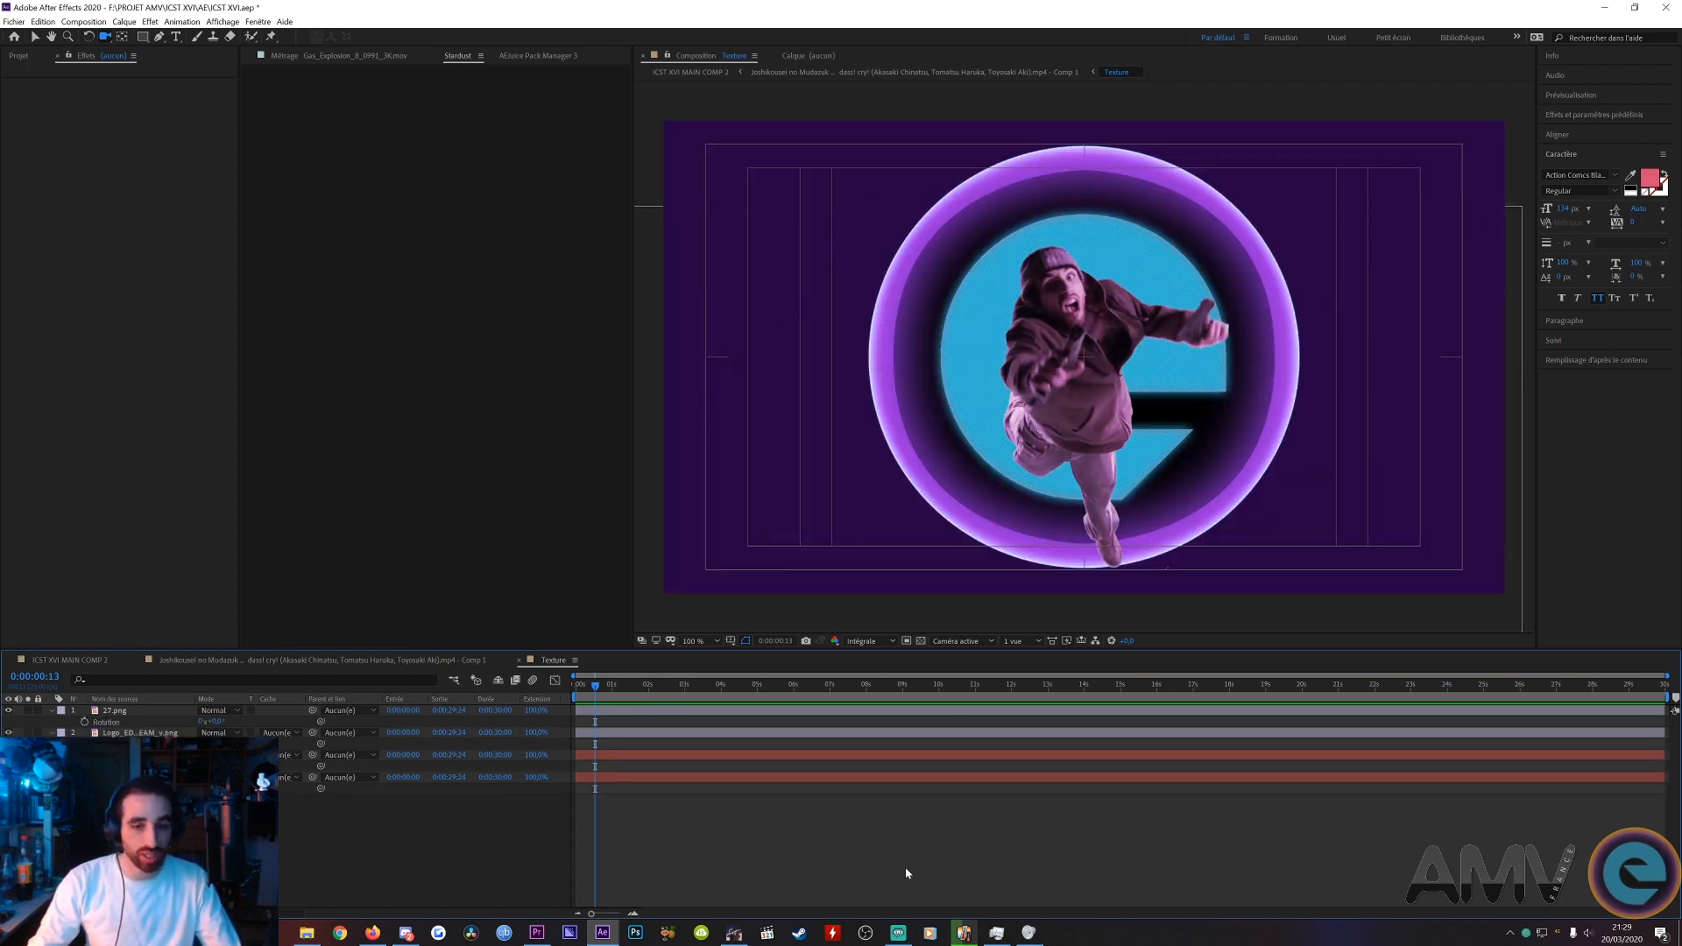
key("v")
key("comma")
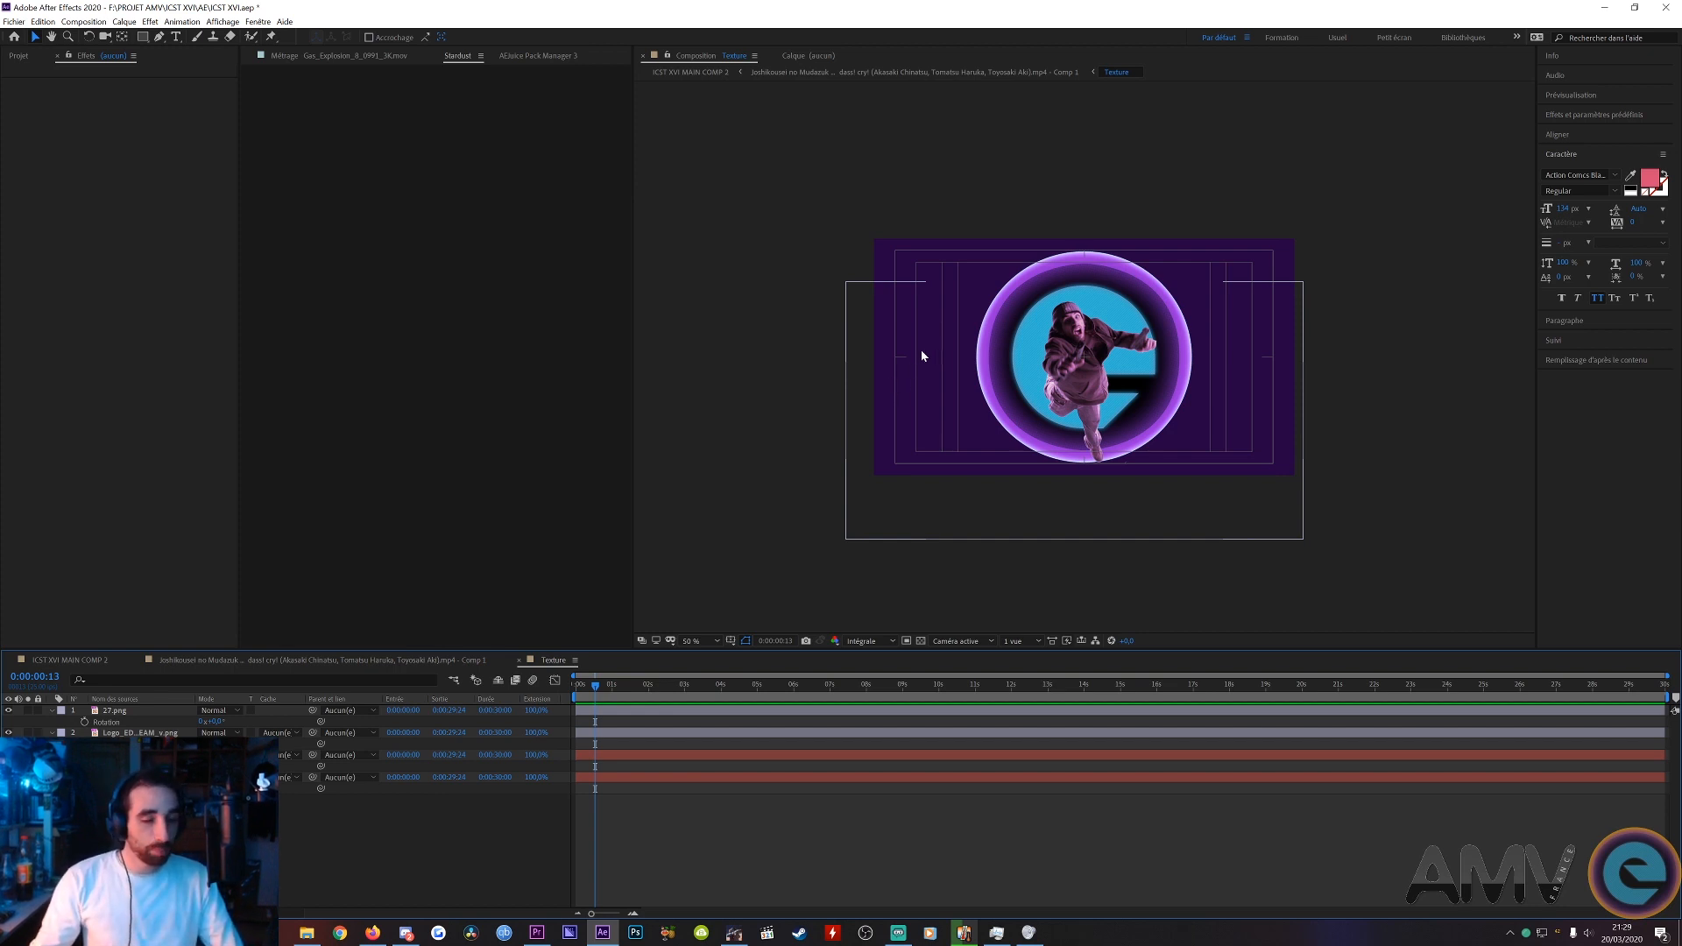
- Close the Texture composition and move the Material node slightly so it lines up beside the Deform node
left_click(518, 661)
left_click_drag(333, 203, 321, 196)
scroll(170, 447, "down", 5)
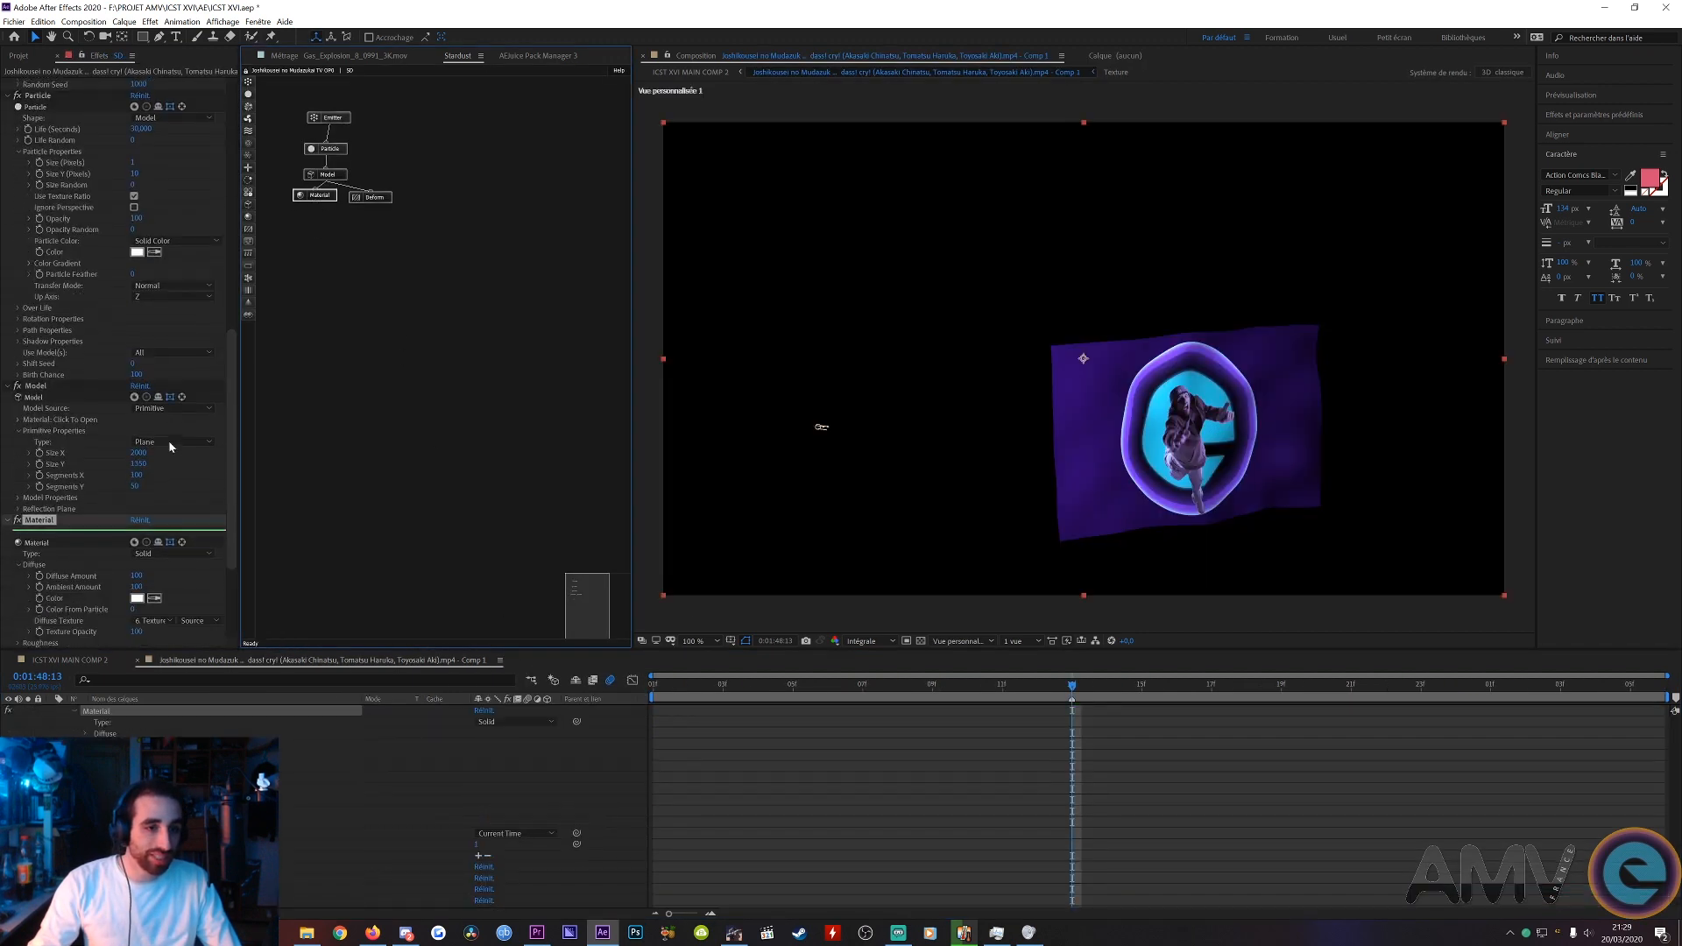
- Select the Deform node and switch its deformation off and back on to compare the flag's waves
left_click(368, 198)
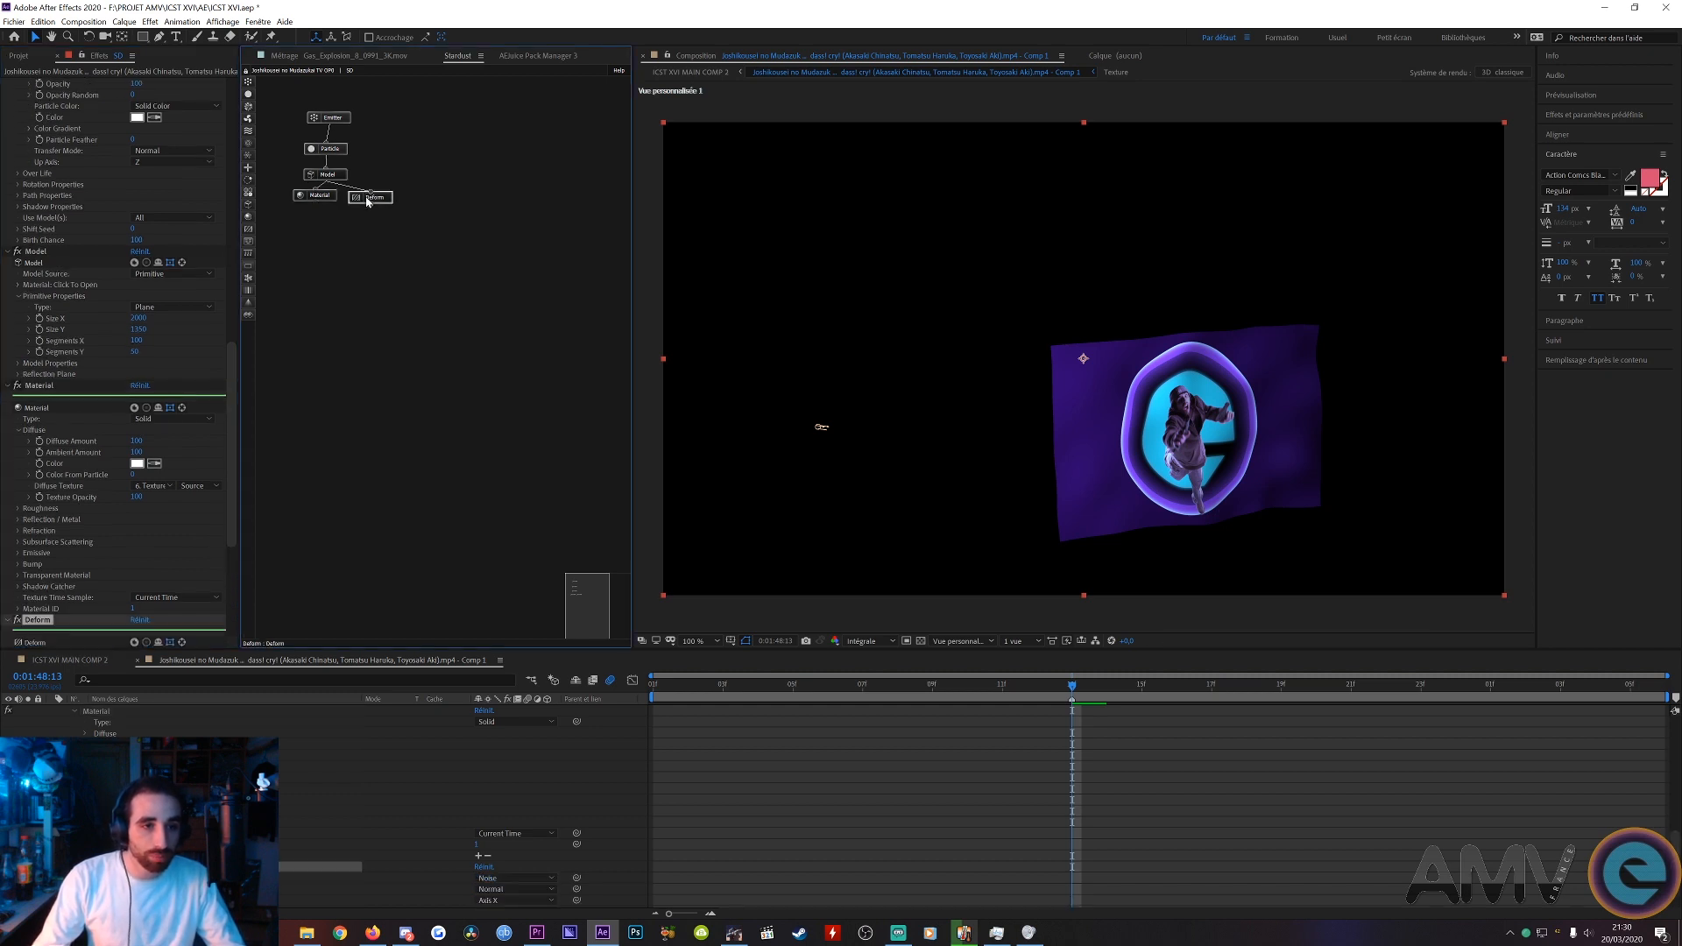
scroll(164, 516, "down", 1)
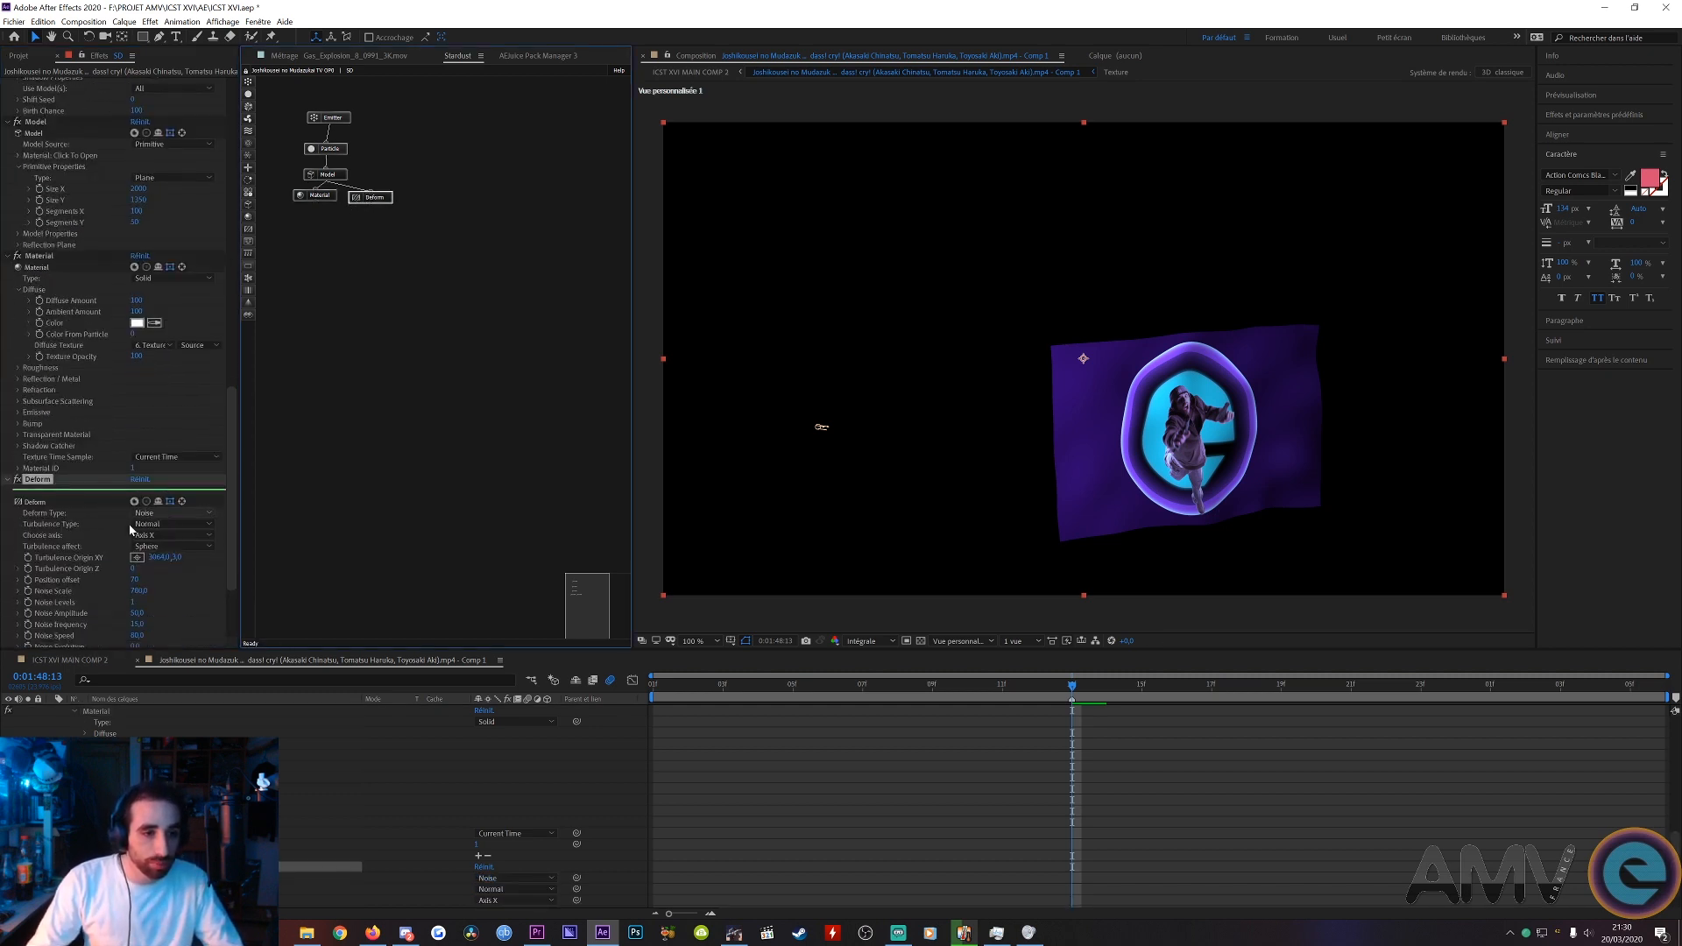
left_click(20, 480)
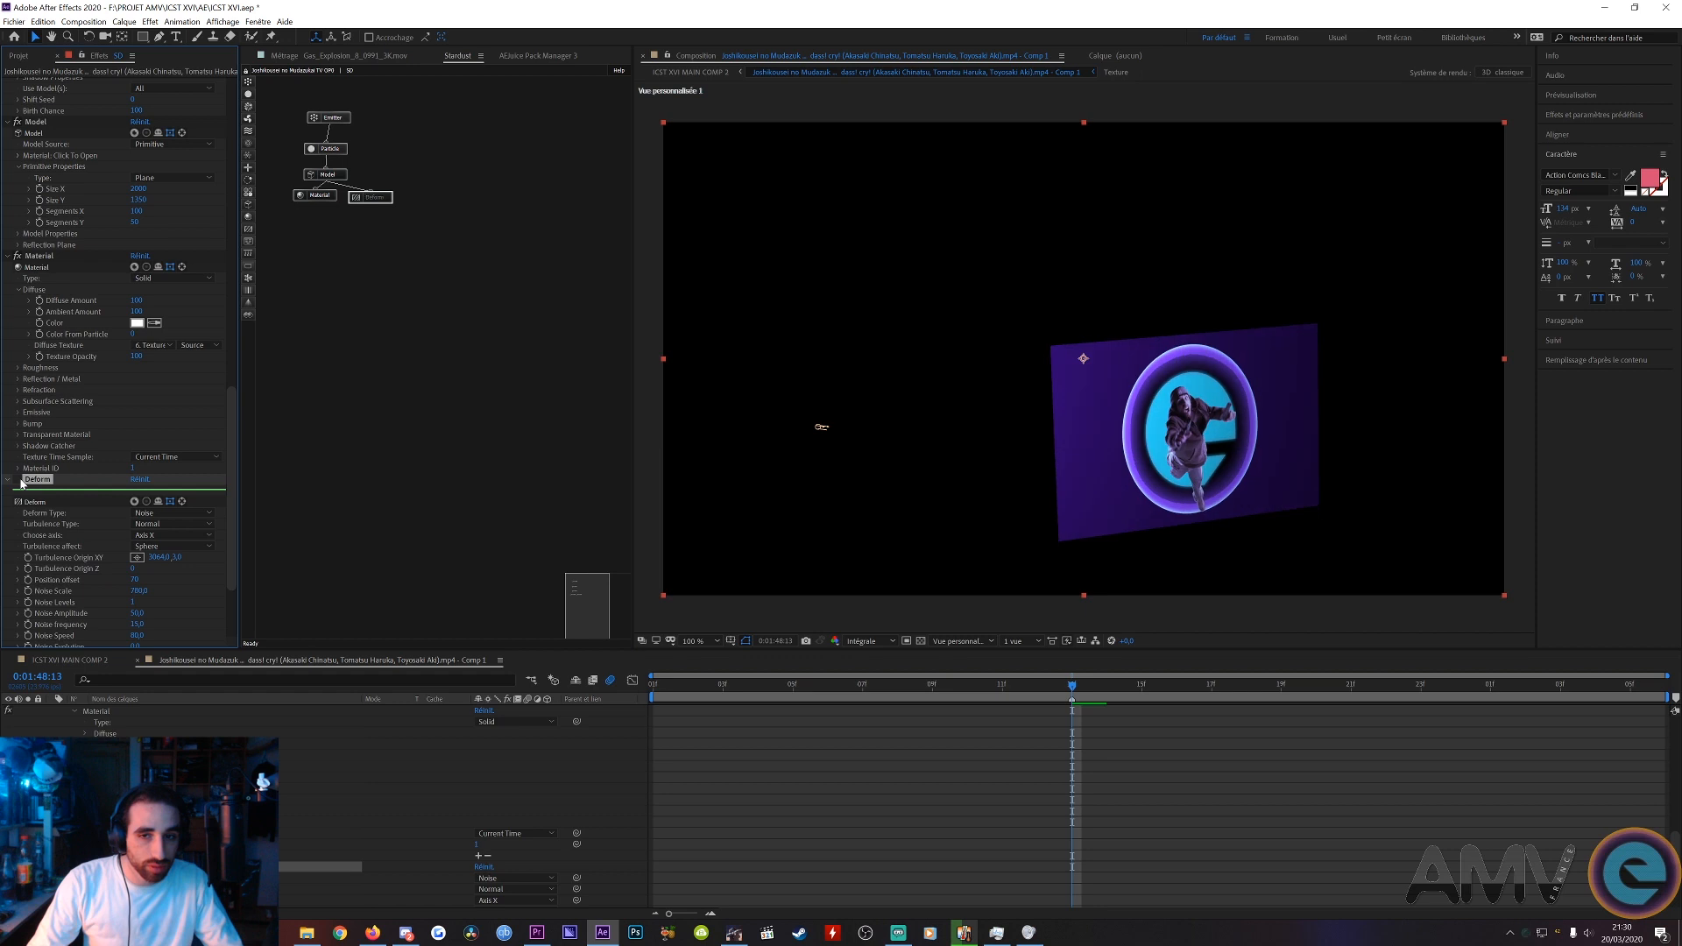
left_click(18, 480)
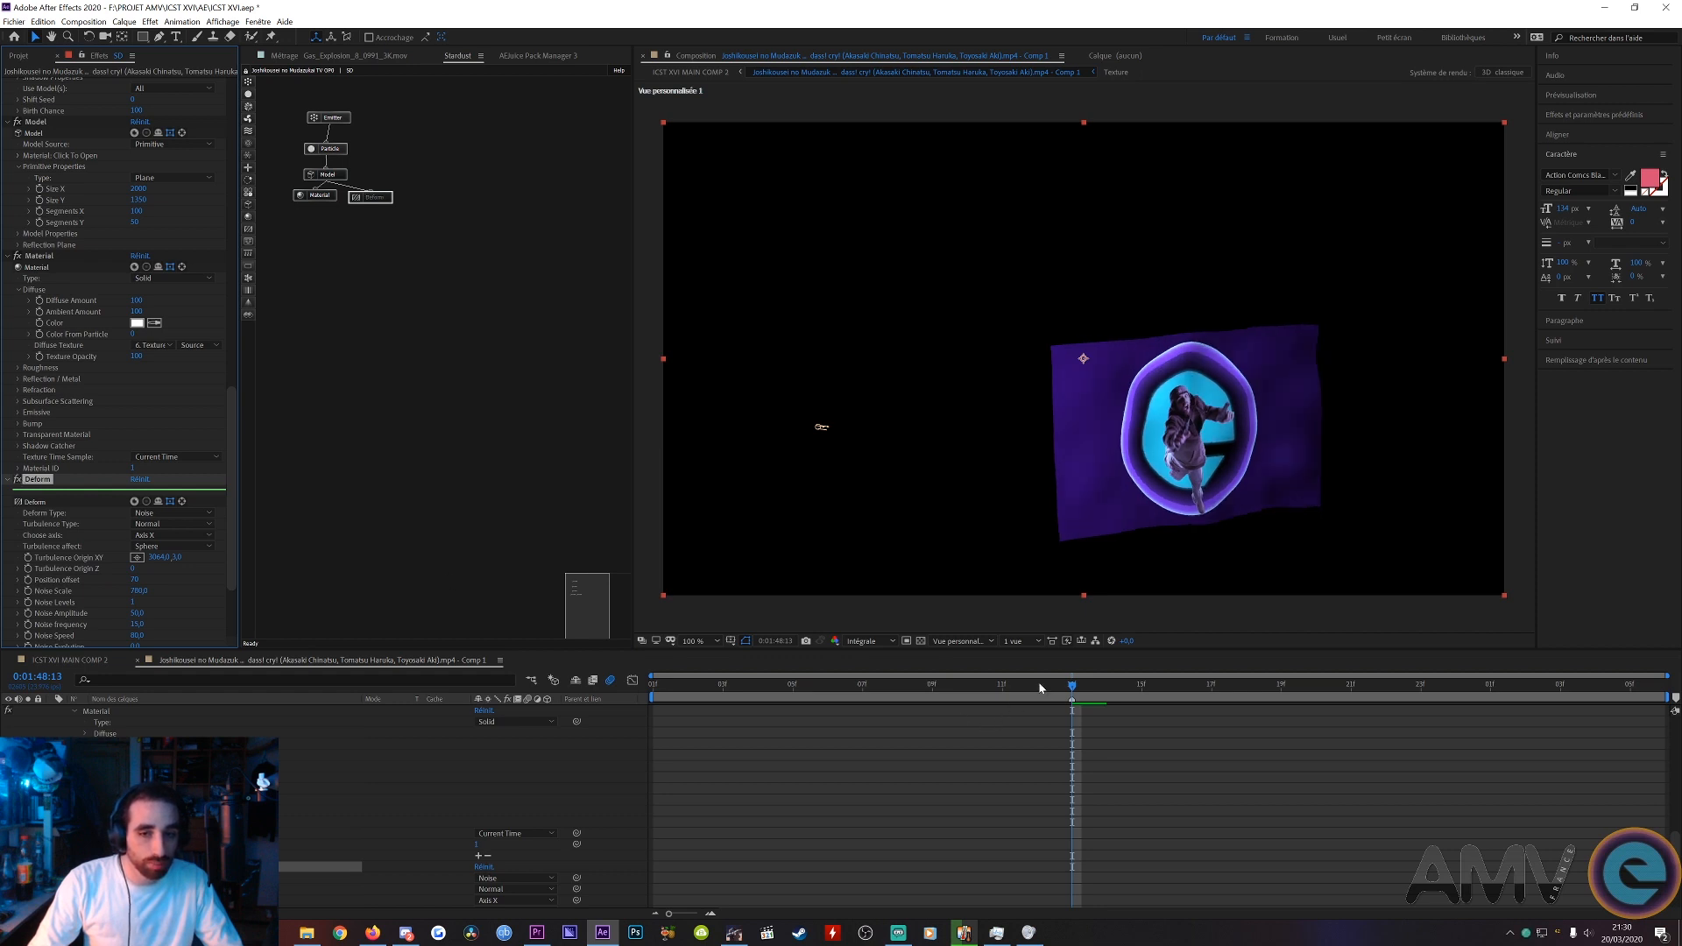
- Return to the start of the composition and play back the flag's waving motion
left_click_drag(1040, 688, 664, 699)
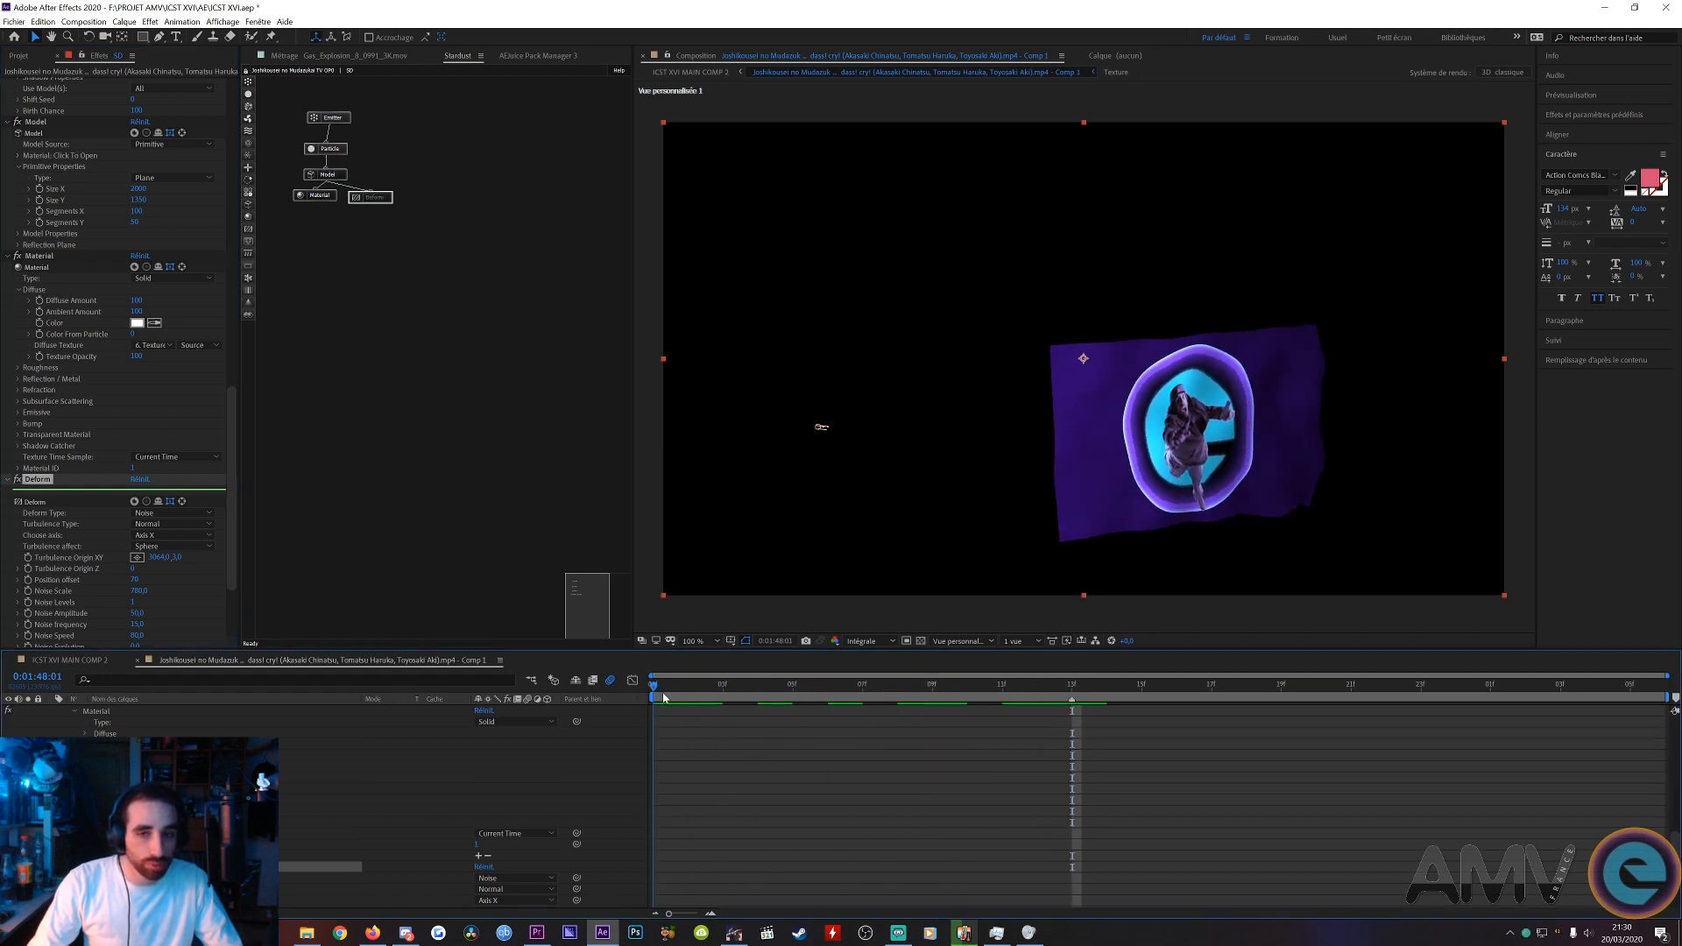
key("space")
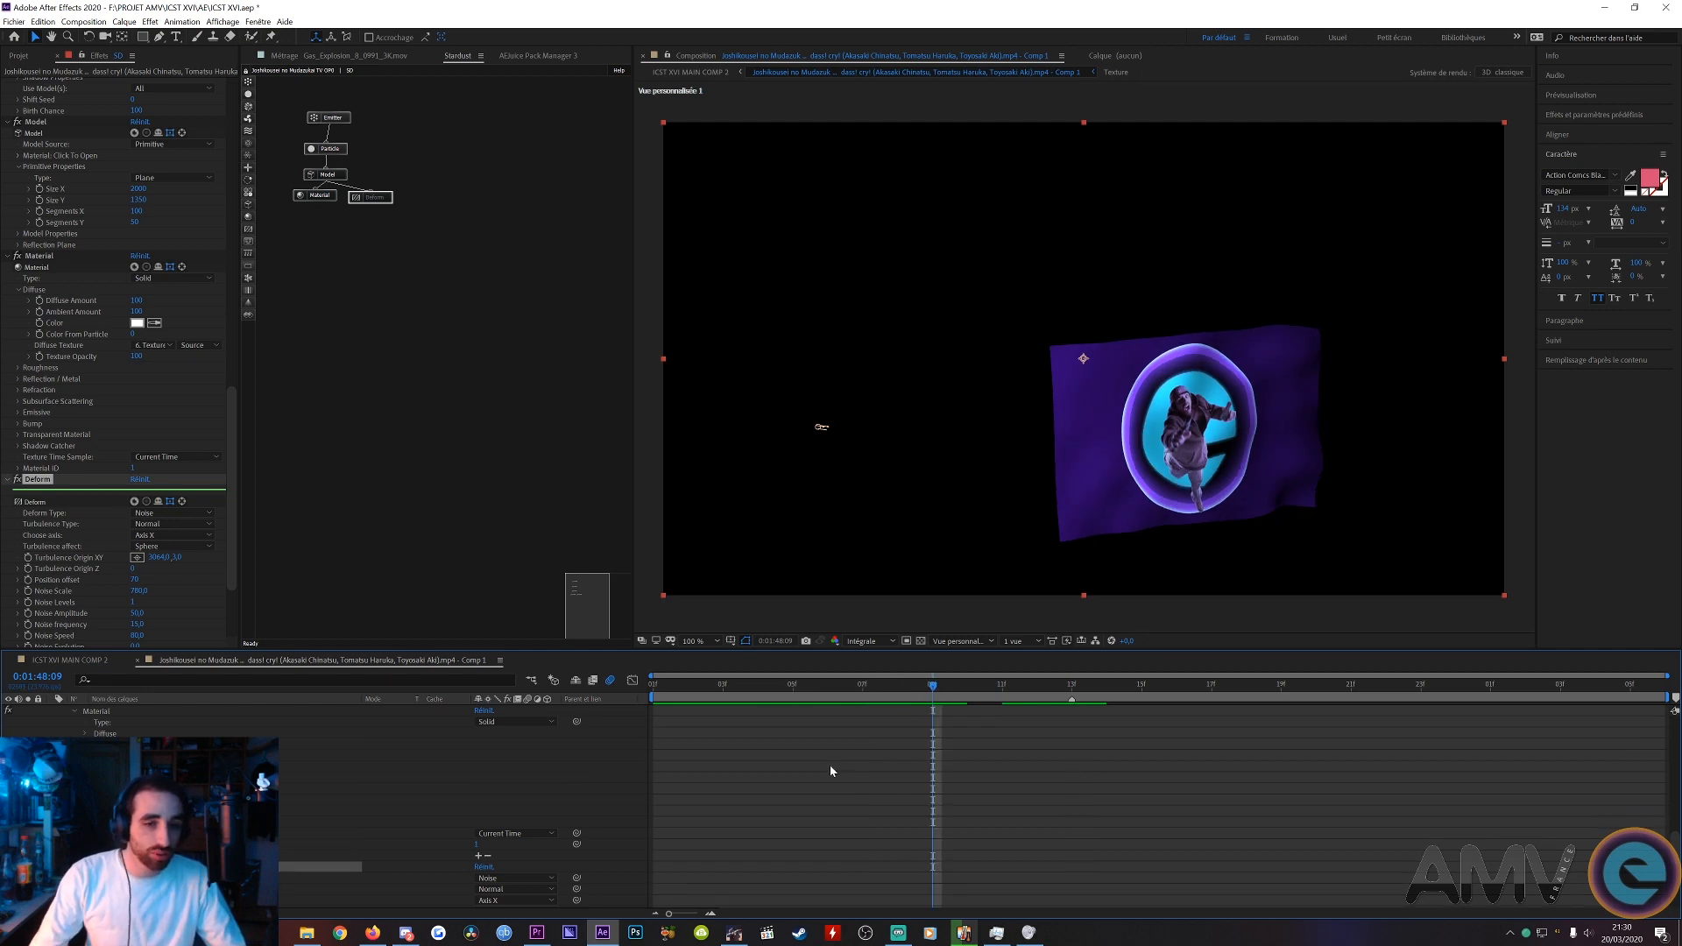
- Create a composition-sized dark purple solid and apply the Bruit fractal effect to it
key("ctrl+y")
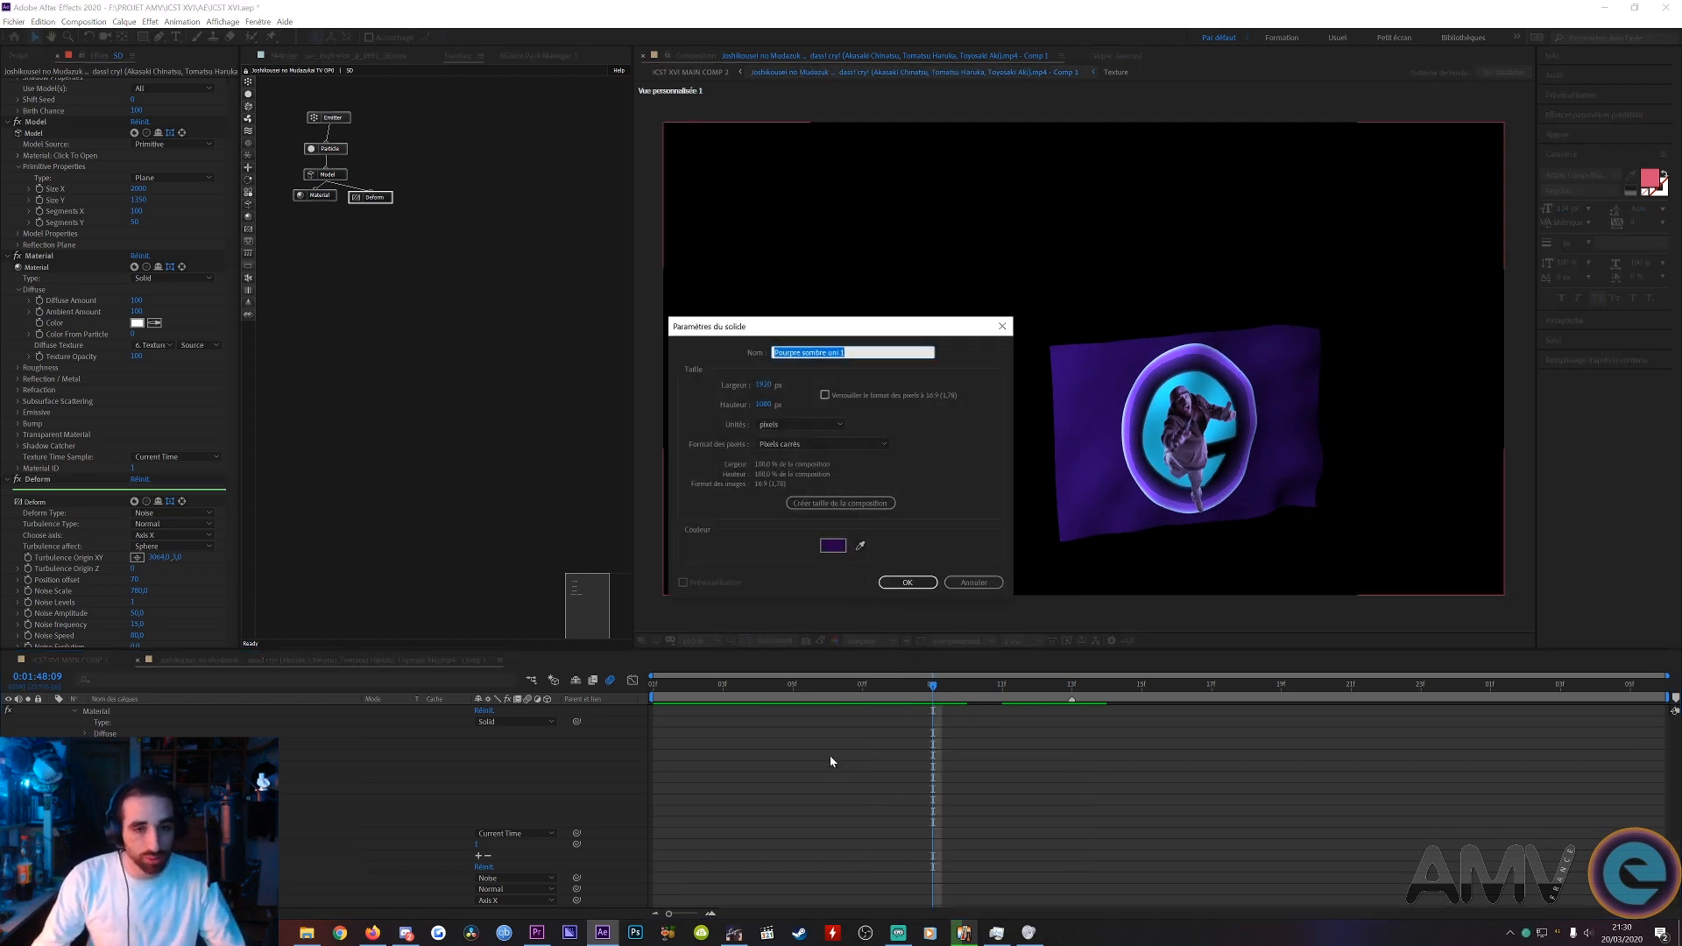
key("Return")
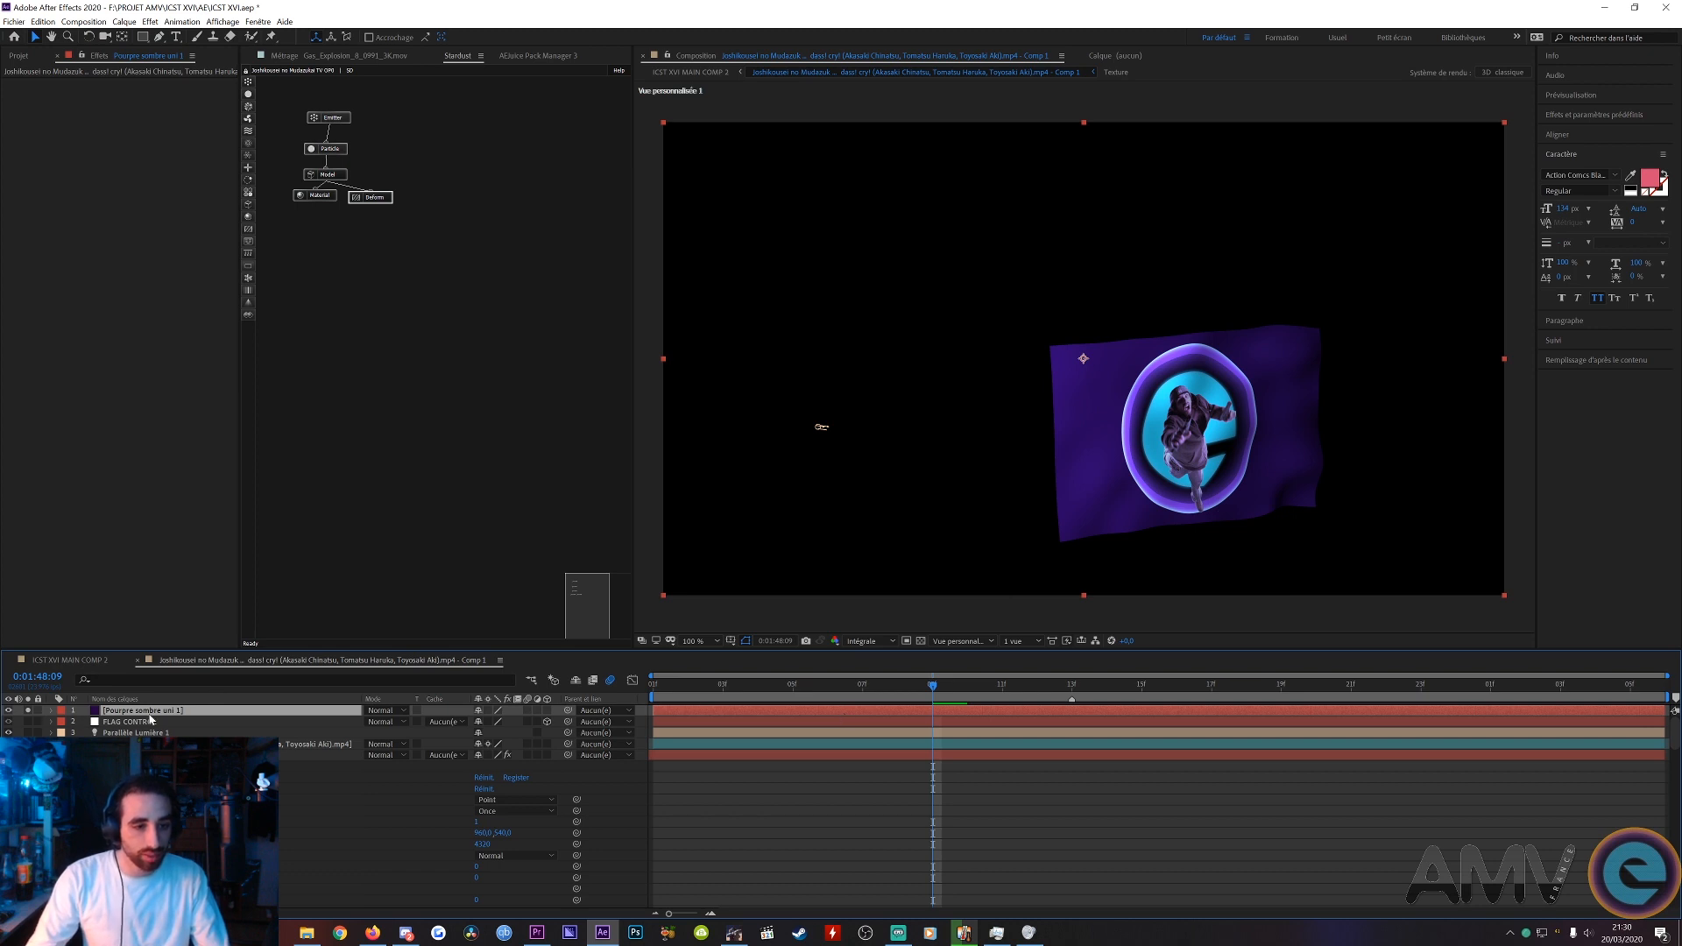
key("ctrl+space")
type("bru")
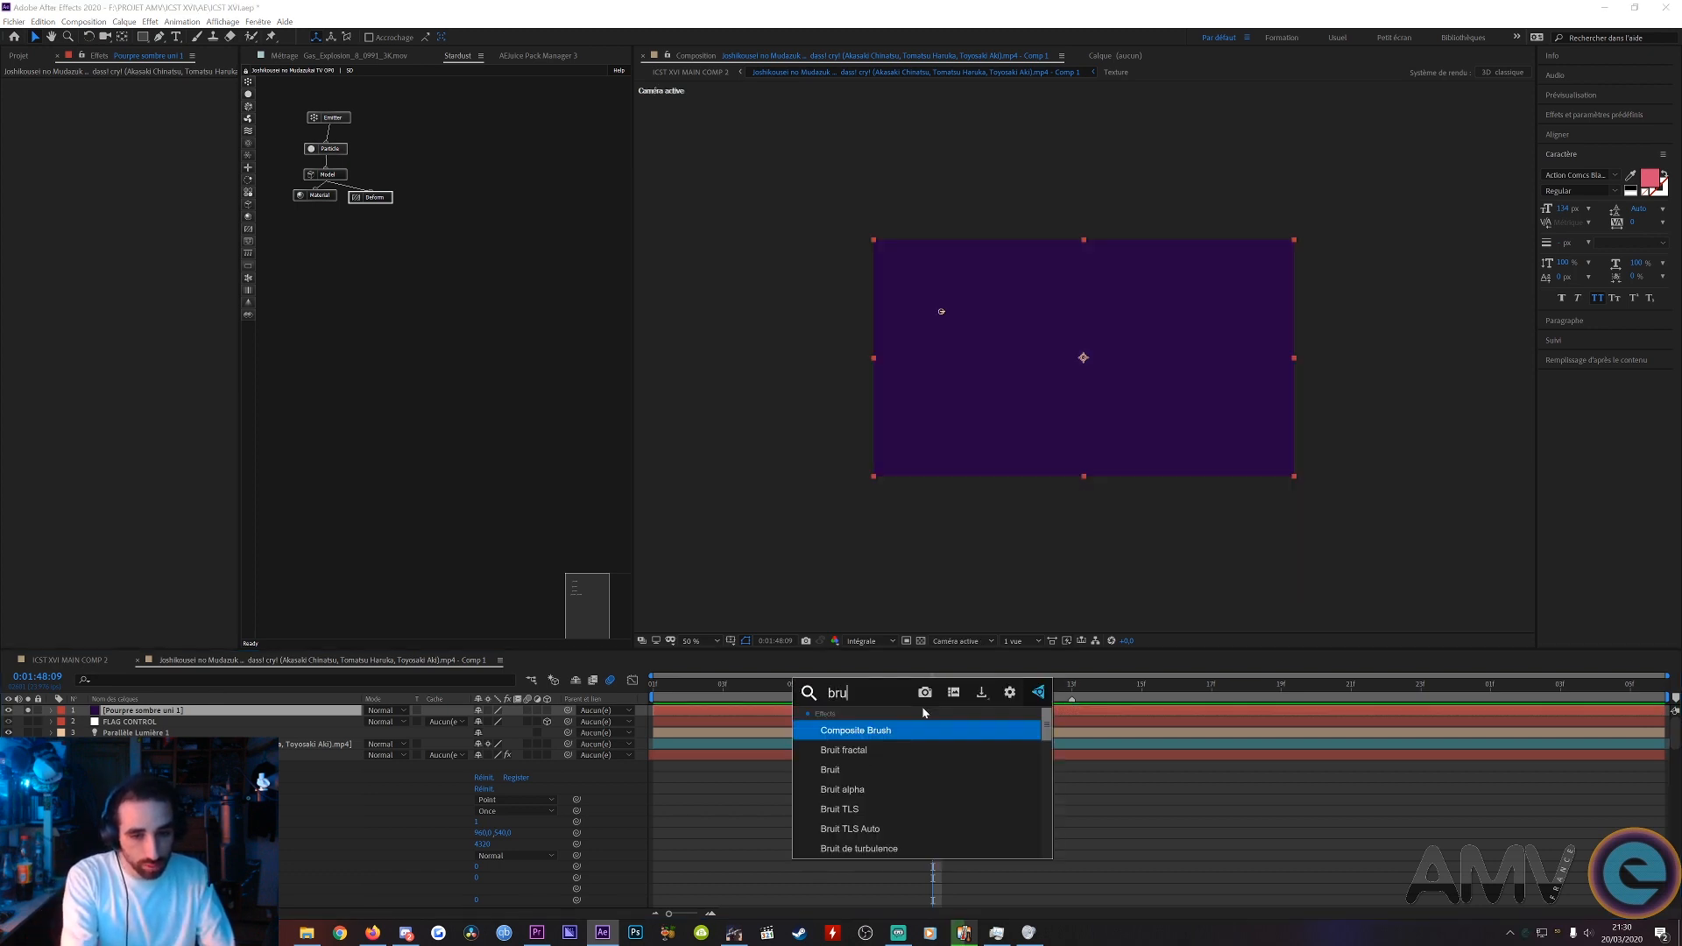
type("i")
left_click(915, 730)
scroll(1085, 358, "up", 1)
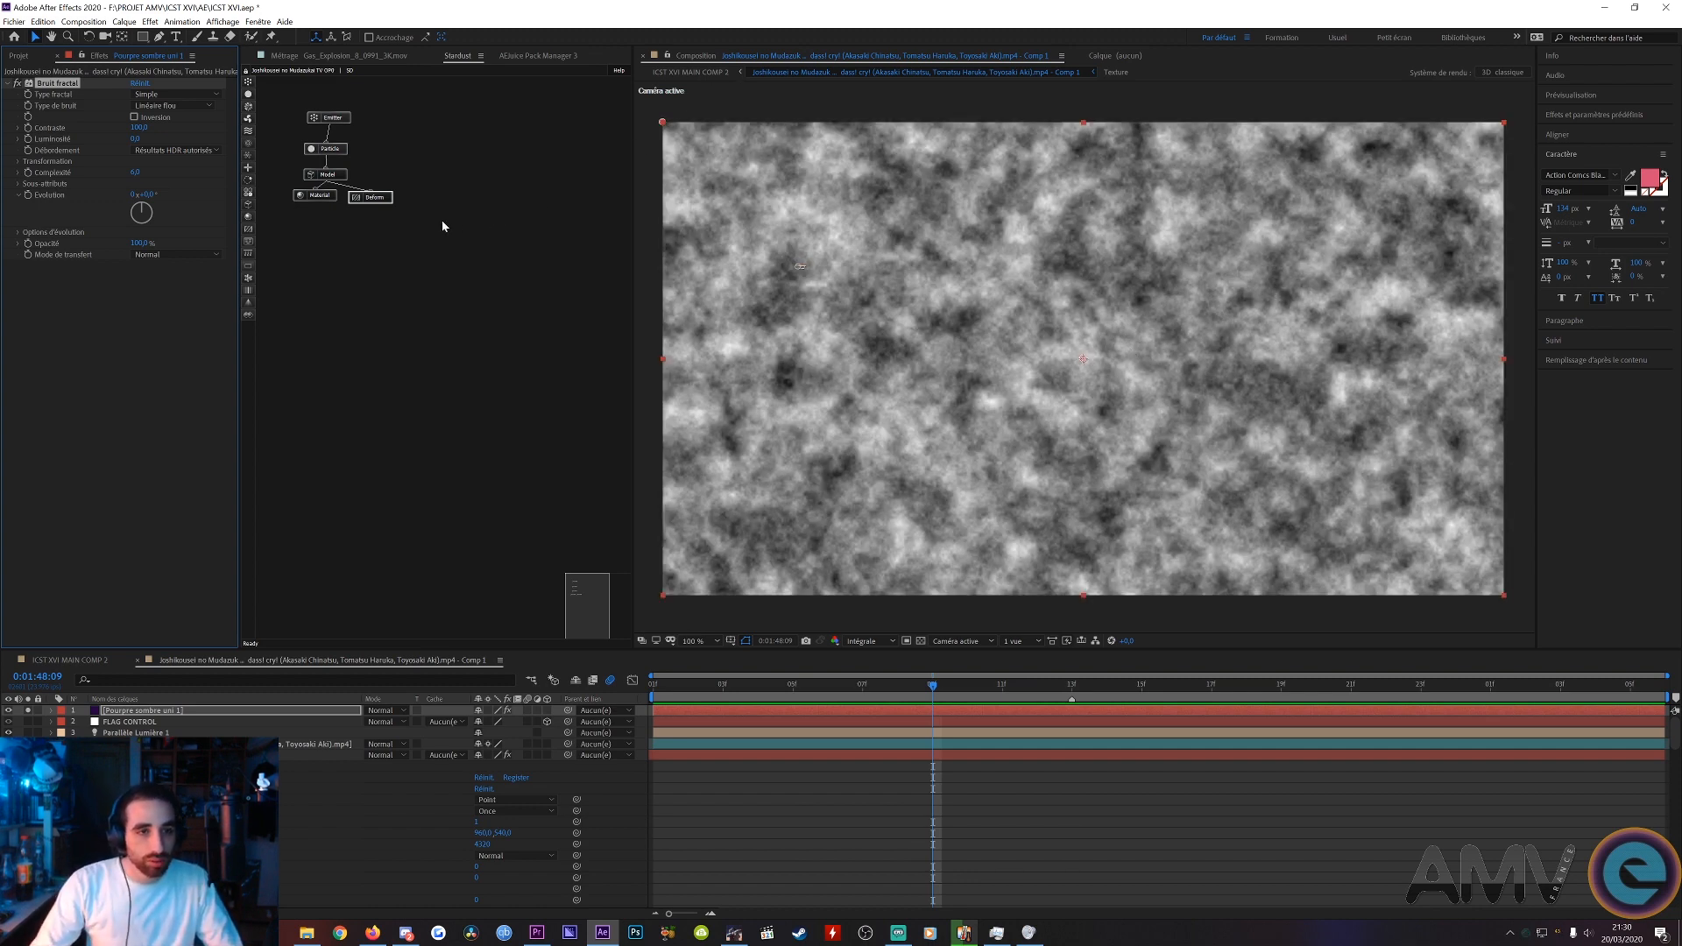
- Expand the fractal noise's Transformation settings and shift its turbulence offset horizontally to demonstrate the moving noise
left_click(20, 162)
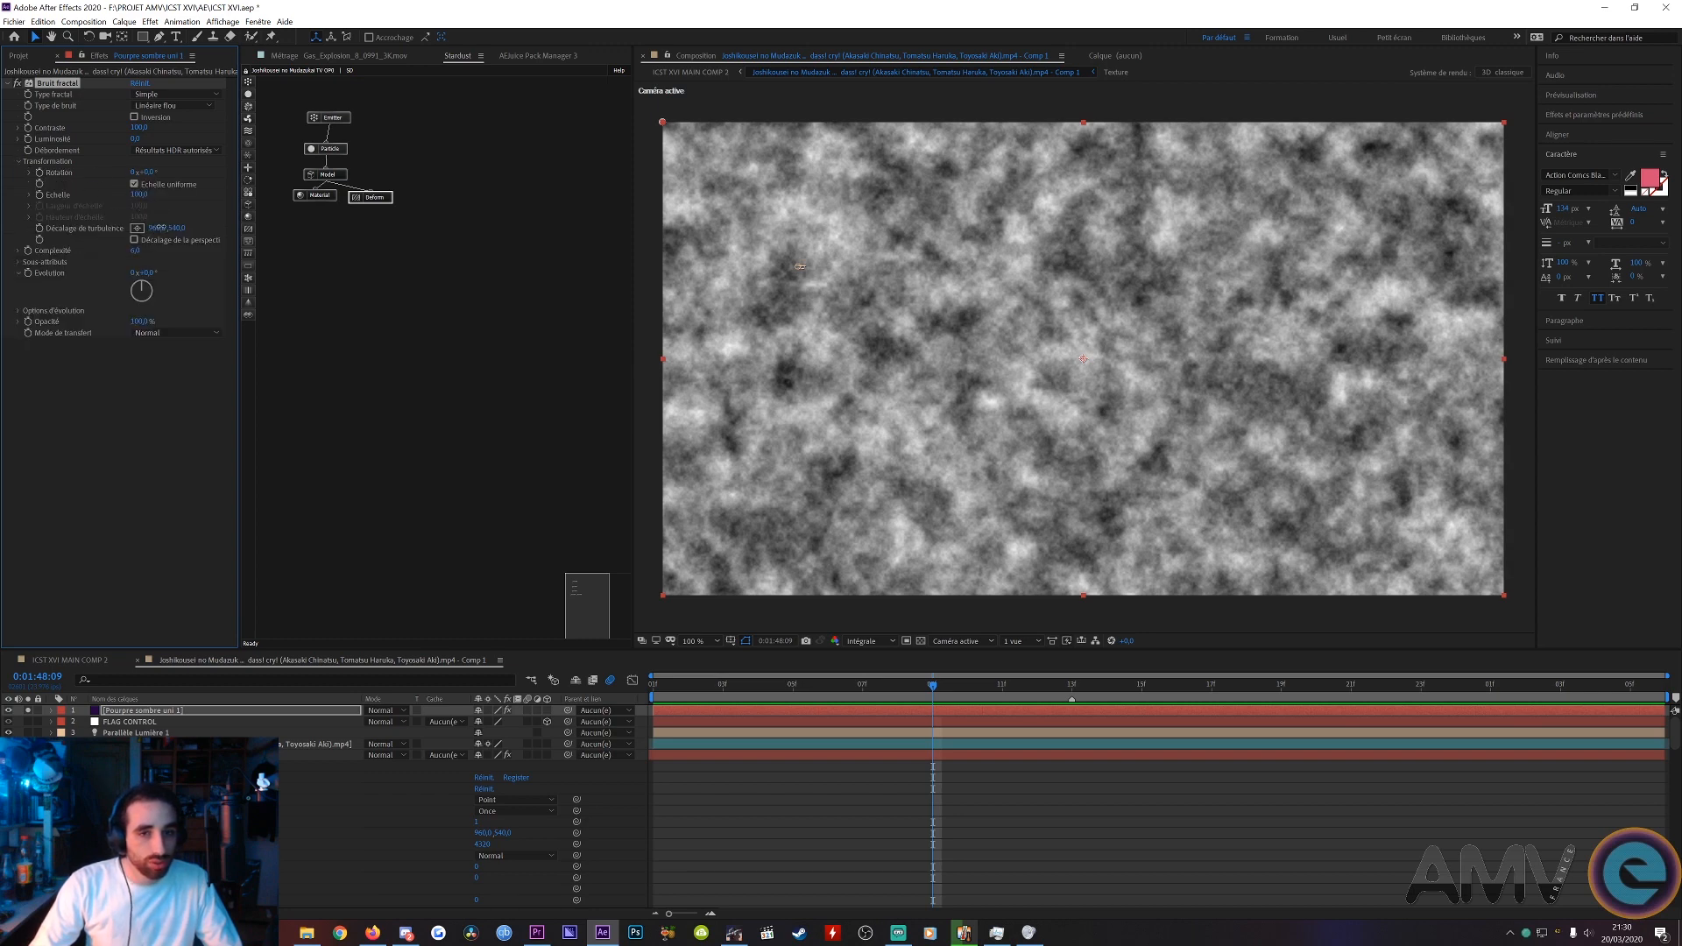
left_click_drag(154, 228, 821, 214)
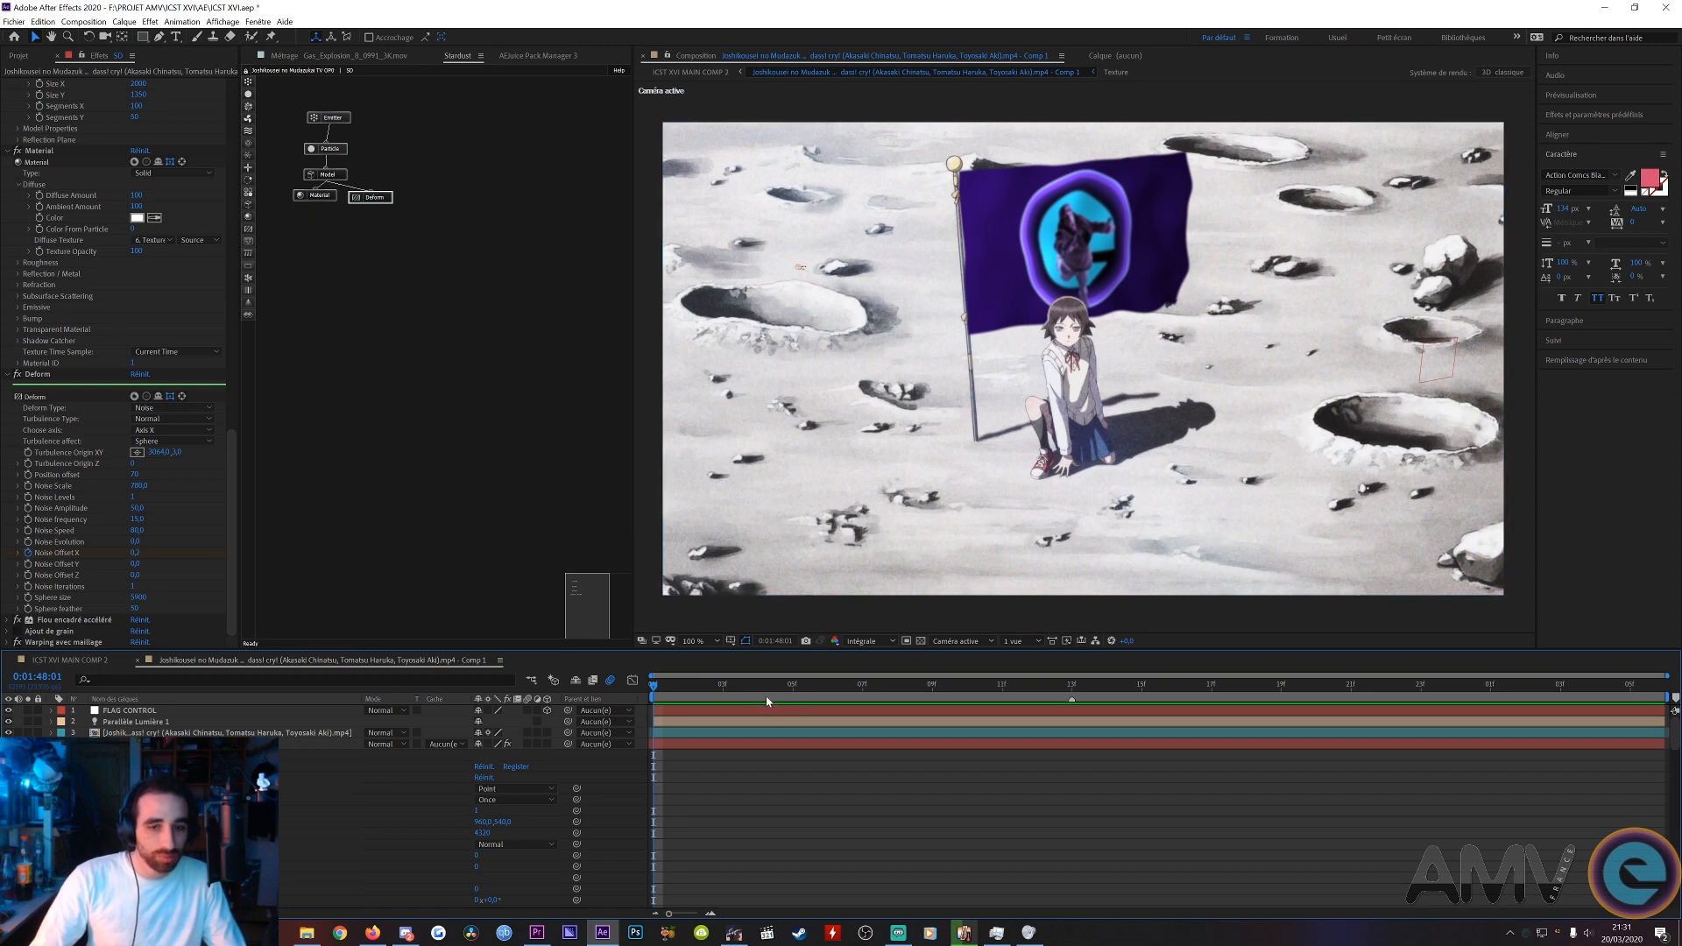
- Scrub and play the moon shot with the composited flag to review its waving, and select the Deform node
left_click_drag(746, 695, 1633, 668)
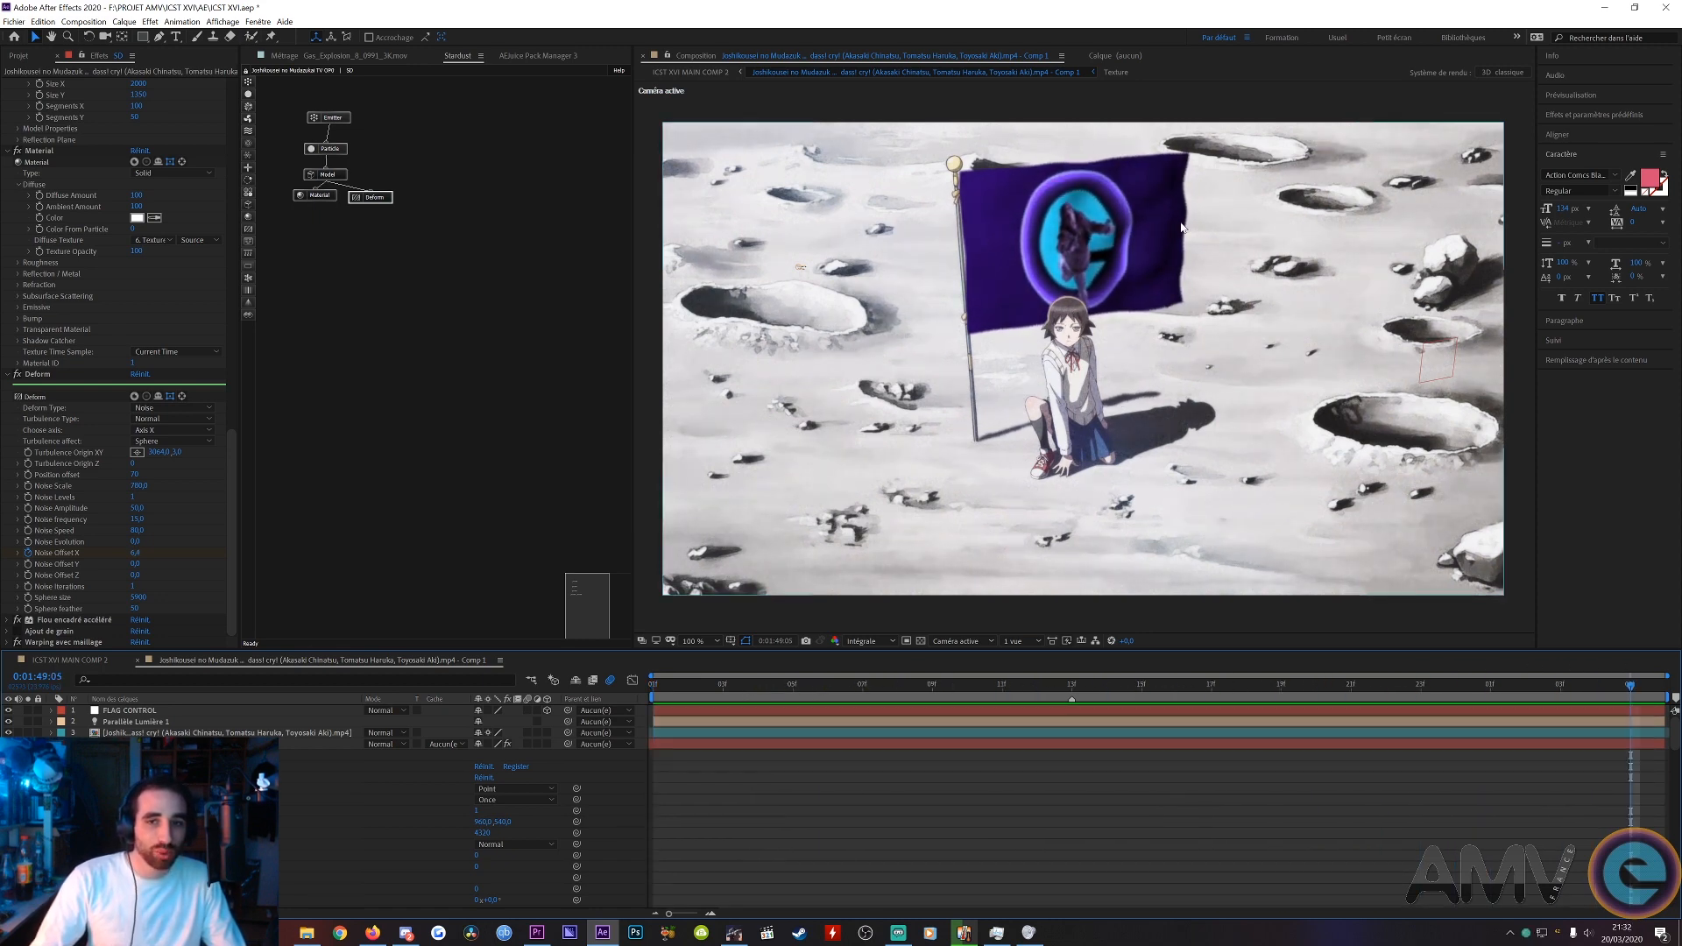
key("space")
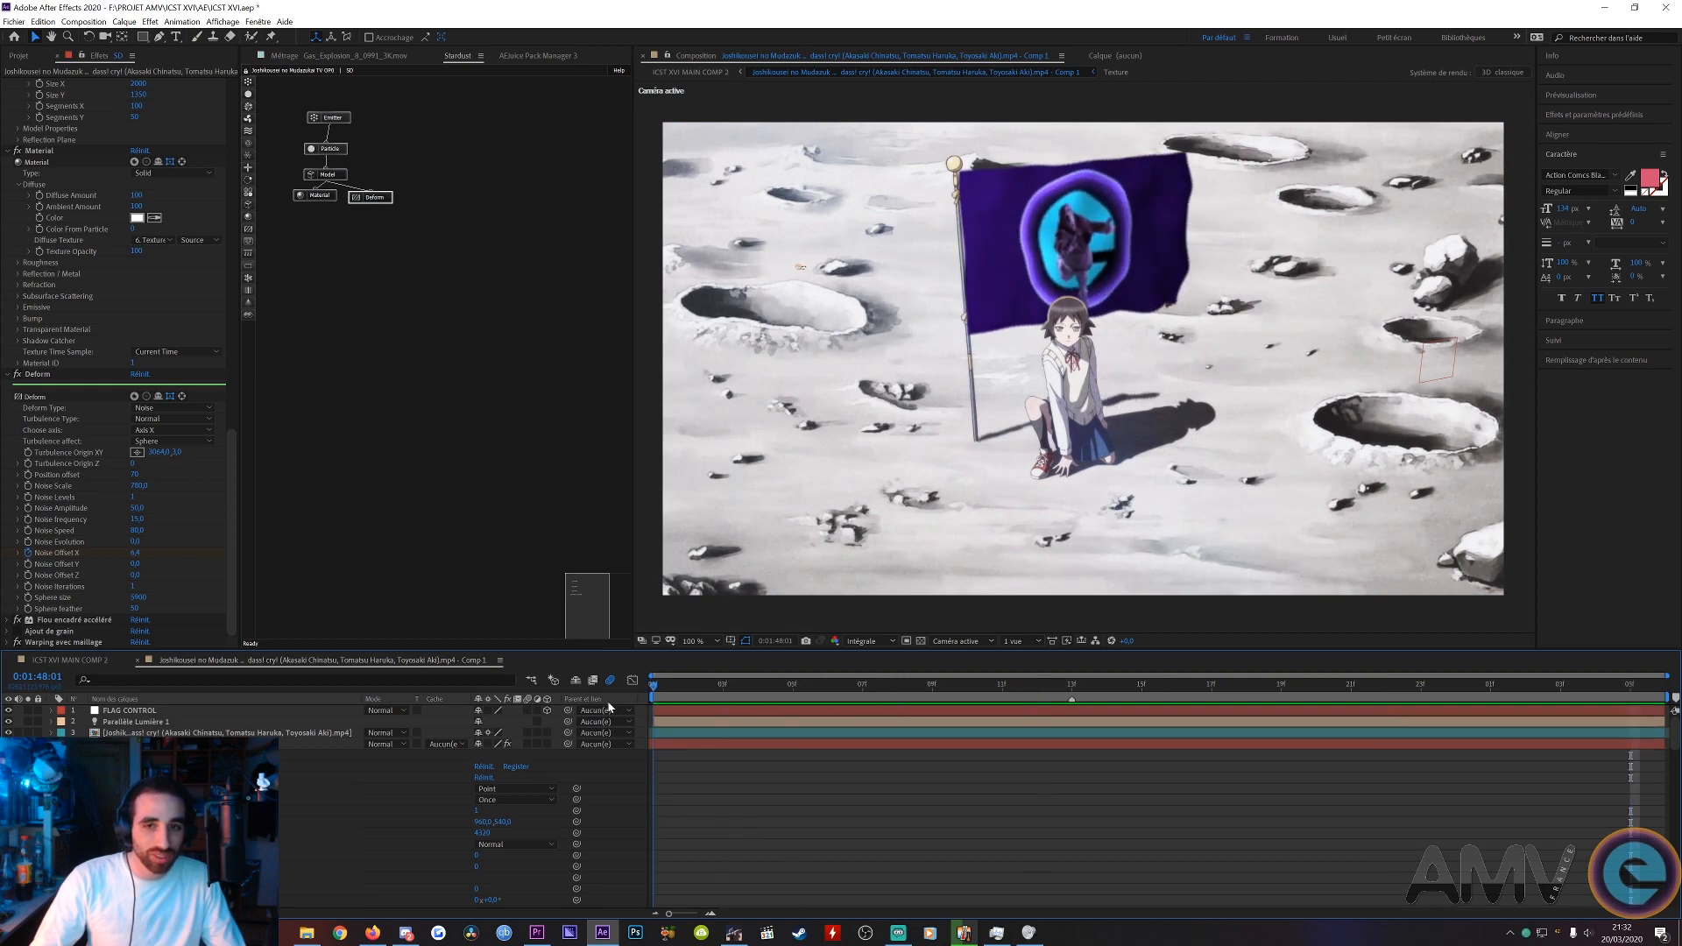
left_click(373, 198)
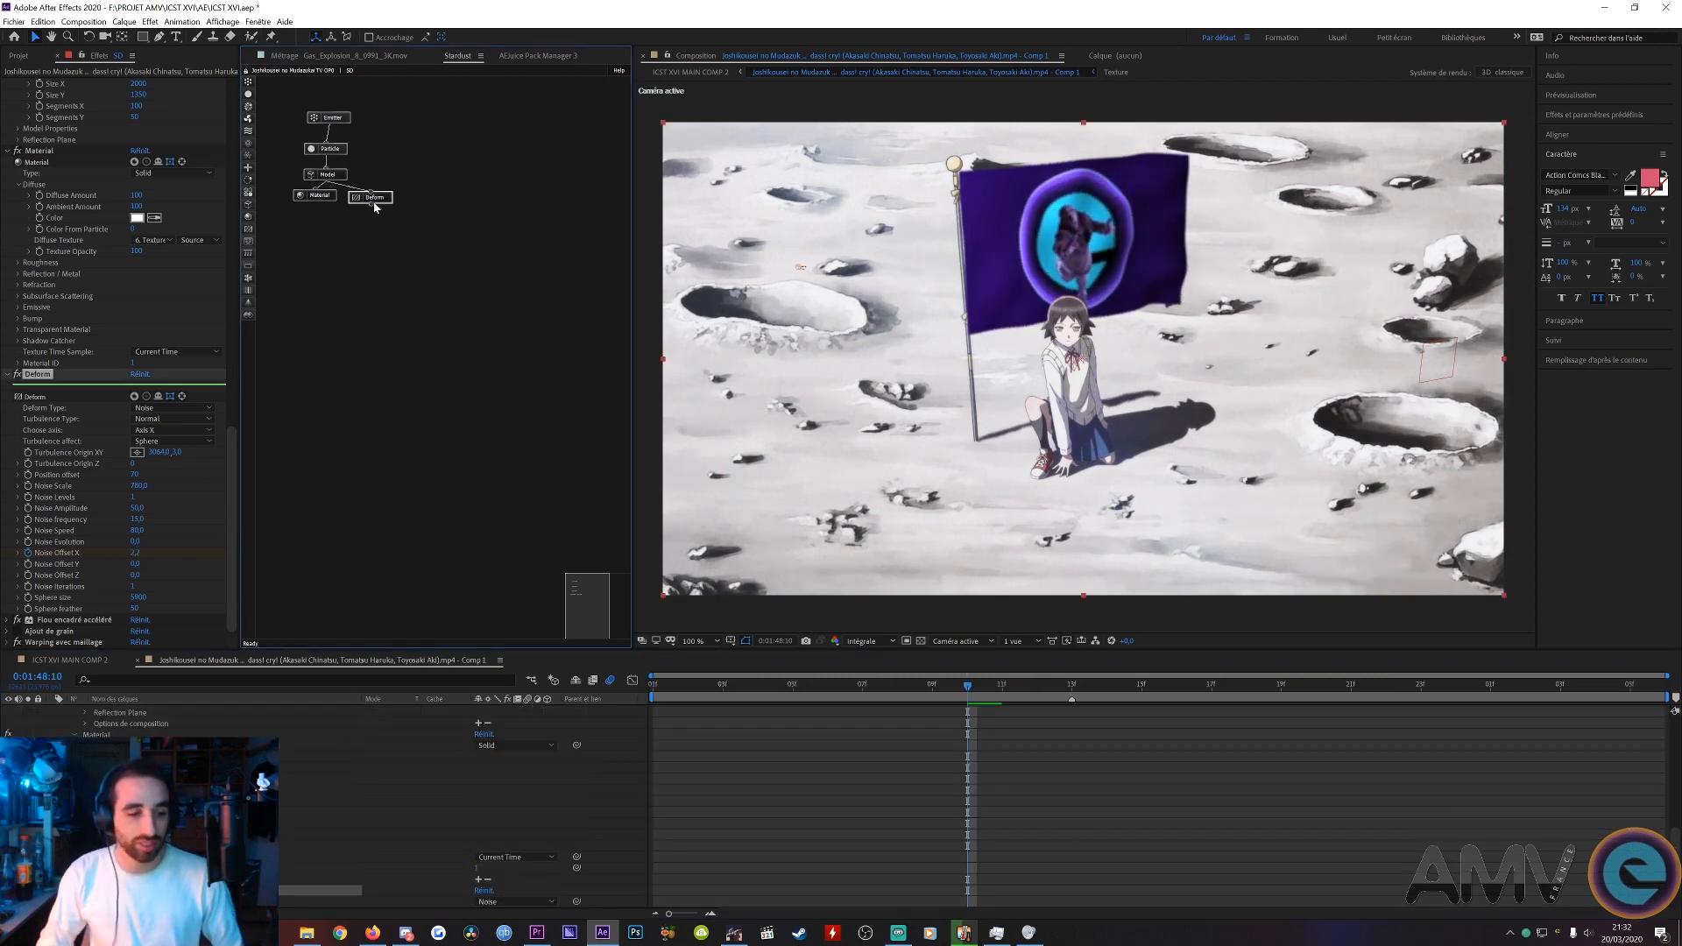